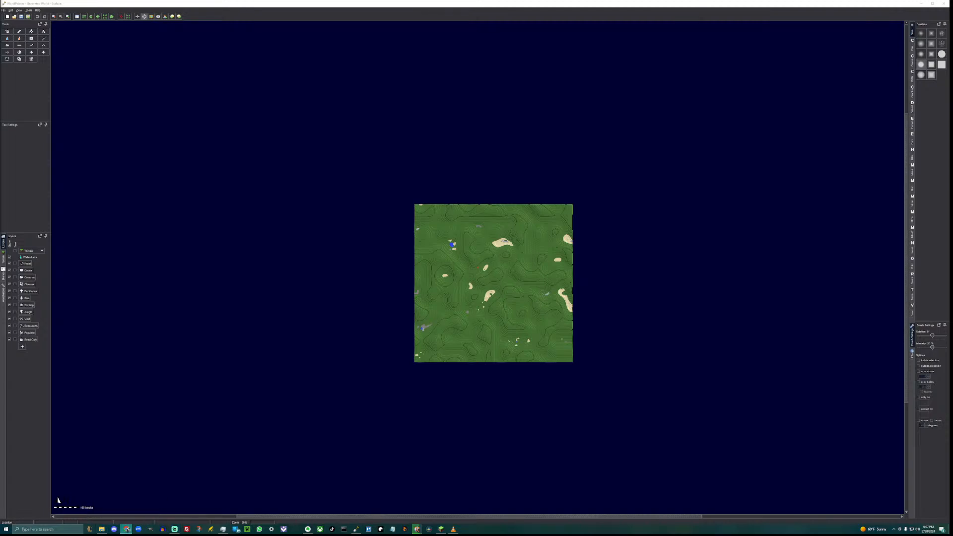
Switch to Azgaar's Fantasy Map Generator in the browser and look through its tools, style, options and layers settings.
drag(0, 164, 514, 1)
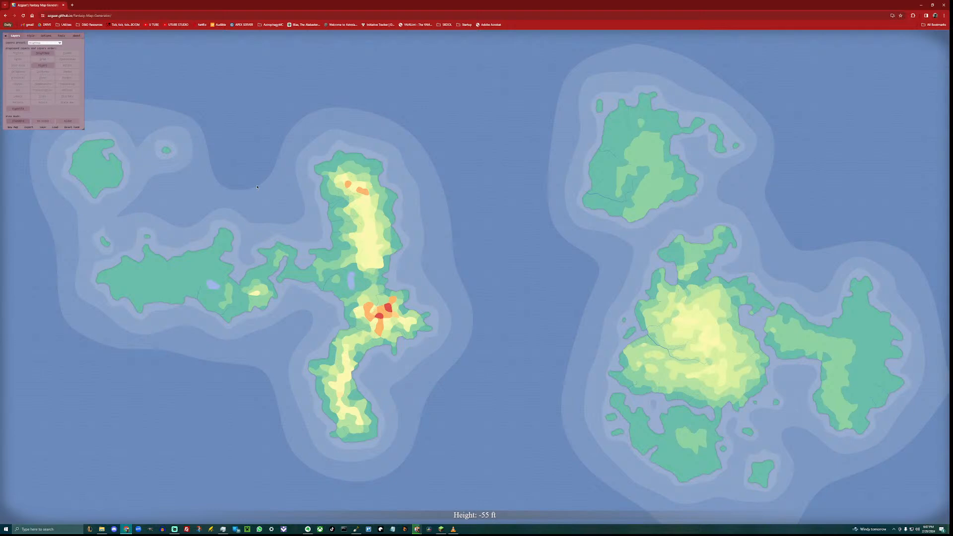
click(6, 36)
click(5, 37)
click(33, 38)
click(47, 38)
click(63, 37)
click(77, 38)
click(63, 37)
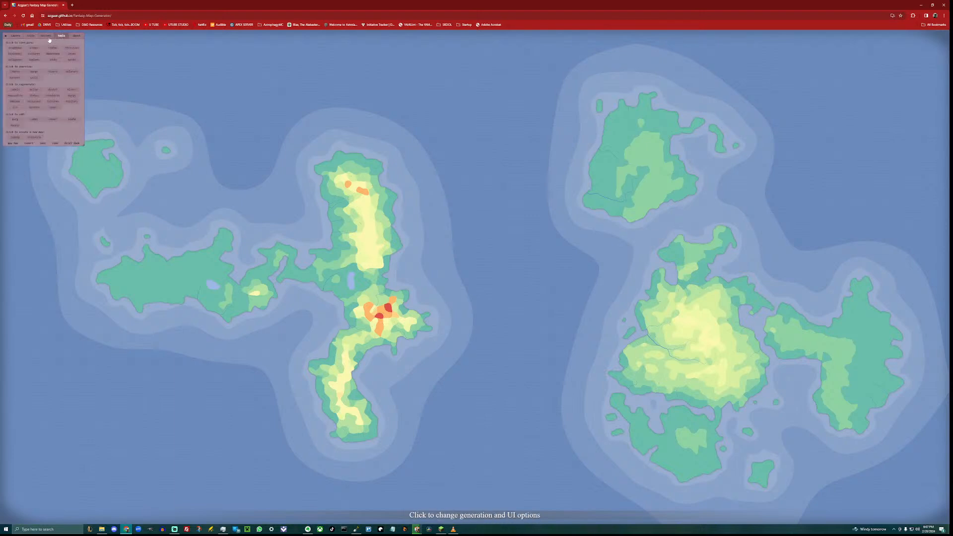
click(47, 37)
click(32, 37)
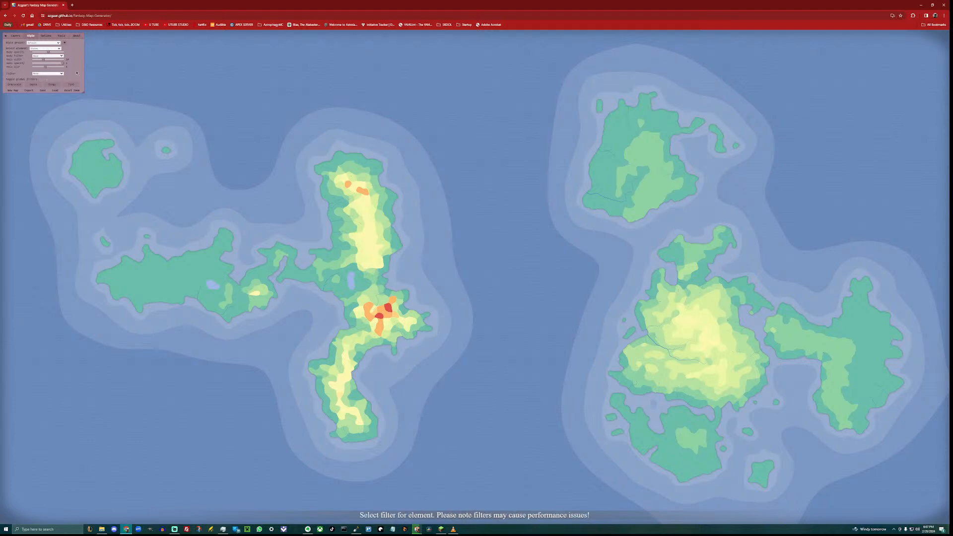
click(46, 36)
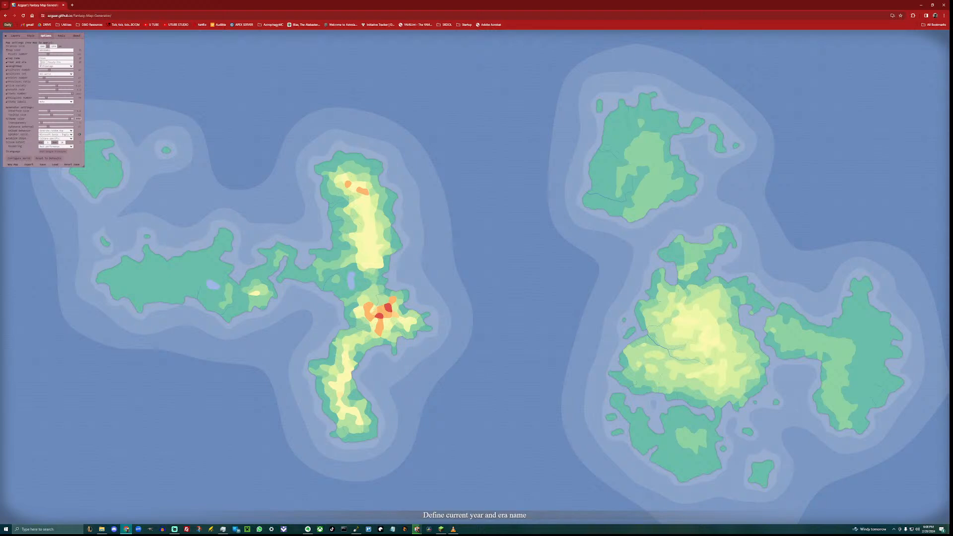
click(17, 36)
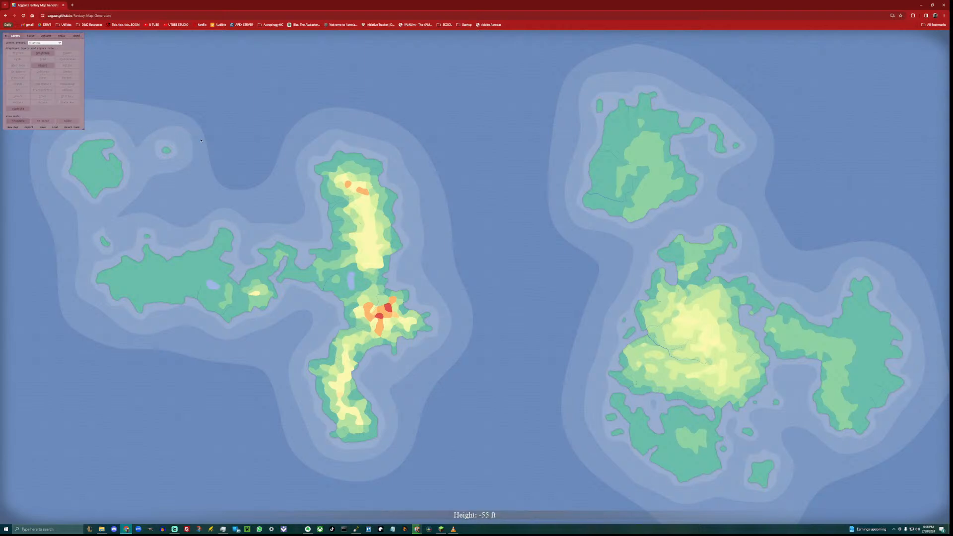
Generate a new map and accept replacing the current one.
click(14, 127)
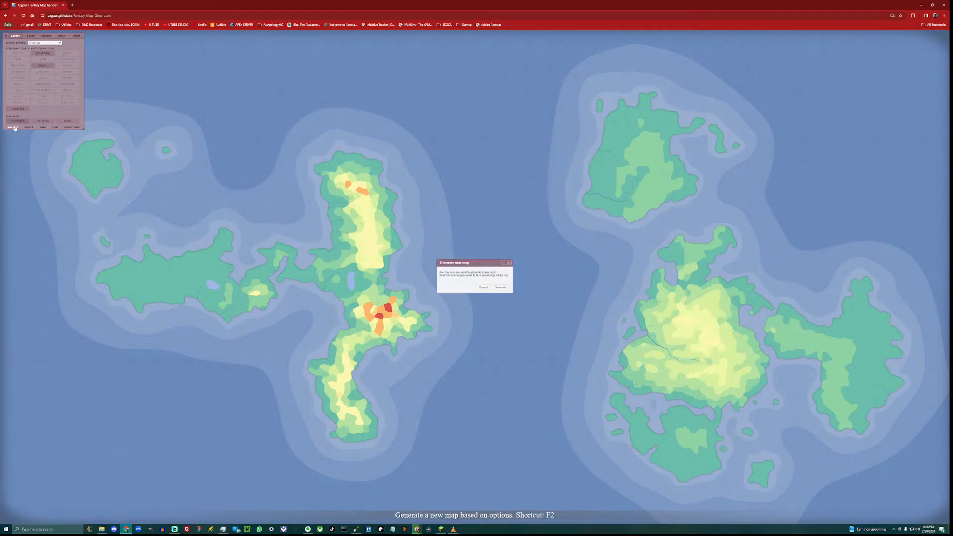
click(499, 288)
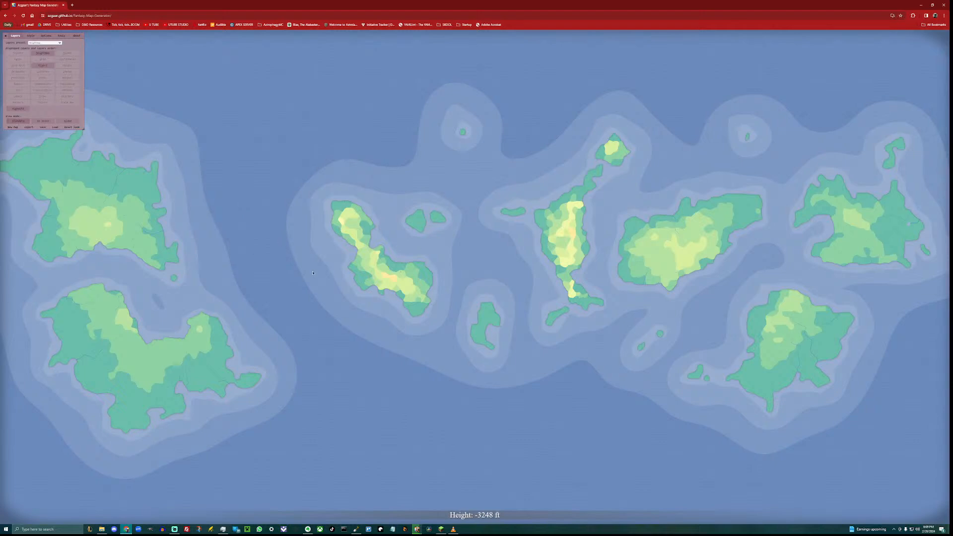
Try zooming the browser page out to show more of the map, and restore the default page zoom.
key(ctrl+minus)
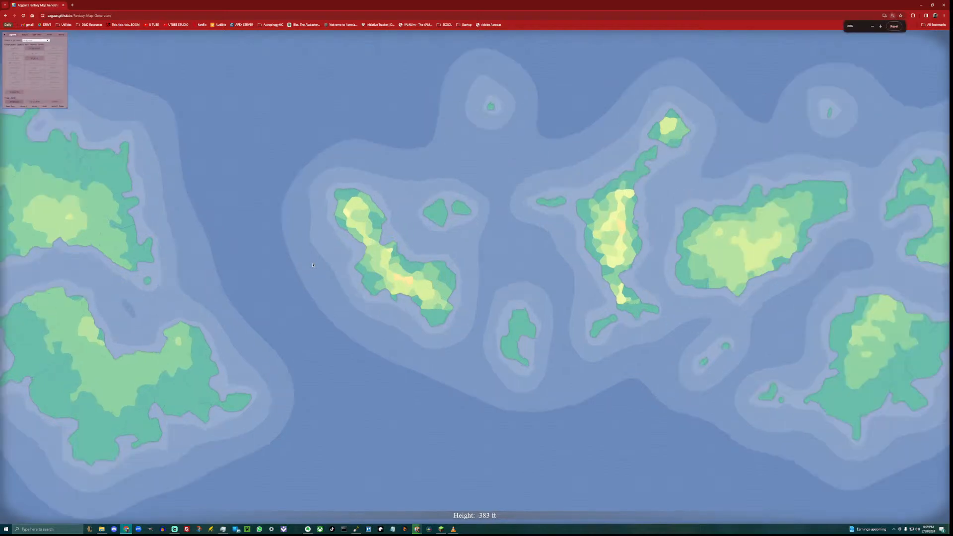
key(ctrl+minus)
key(ctrl+minus)
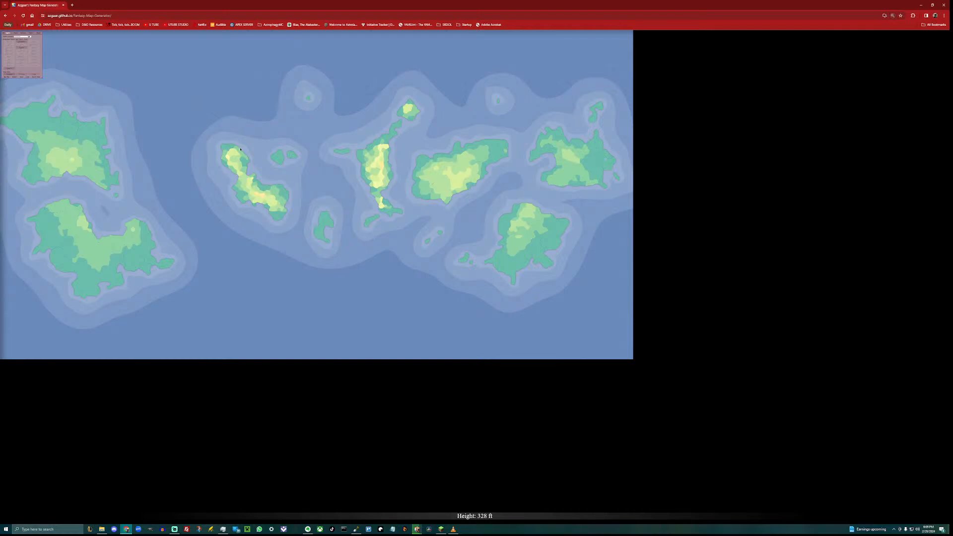
scroll(241, 150, up, 4)
scroll(240, 150, down, 5)
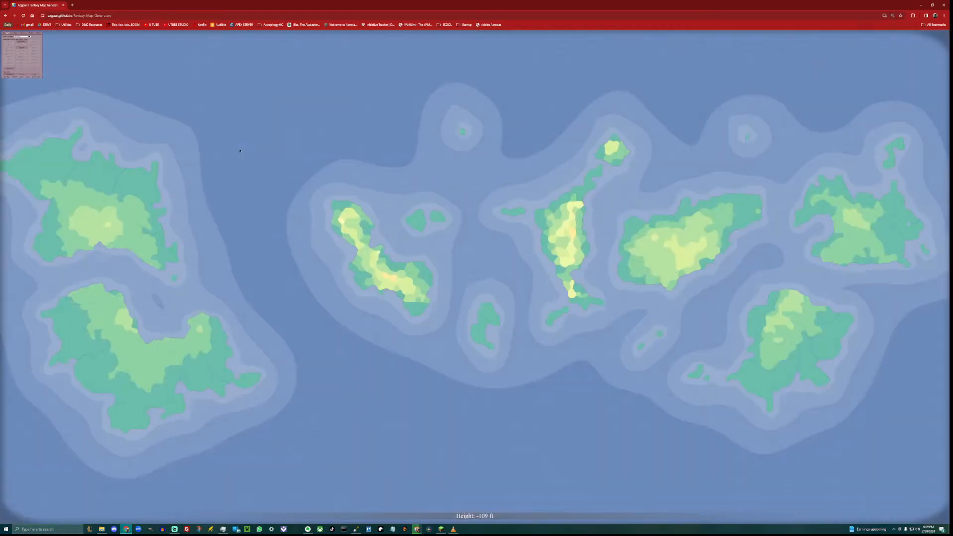
key(ctrl+minus)
key(ctrl+minus)
click(895, 26)
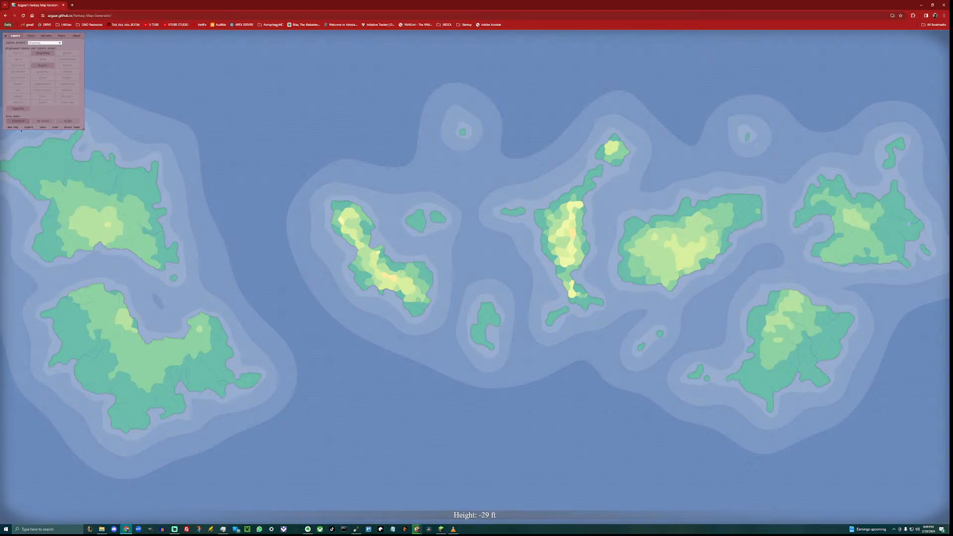
Generate further new maps and download the resulting visible map as a JPEG image.
click(14, 128)
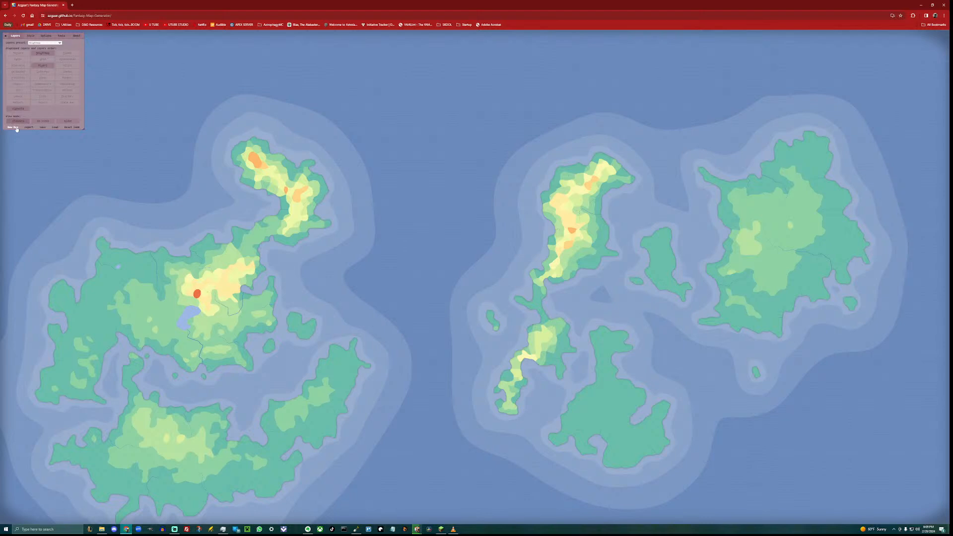
click(14, 127)
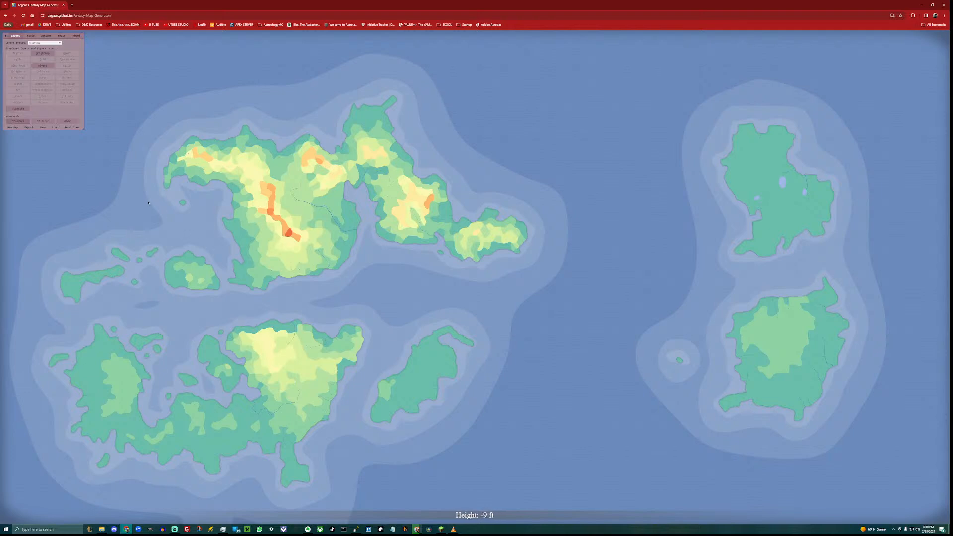
click(29, 127)
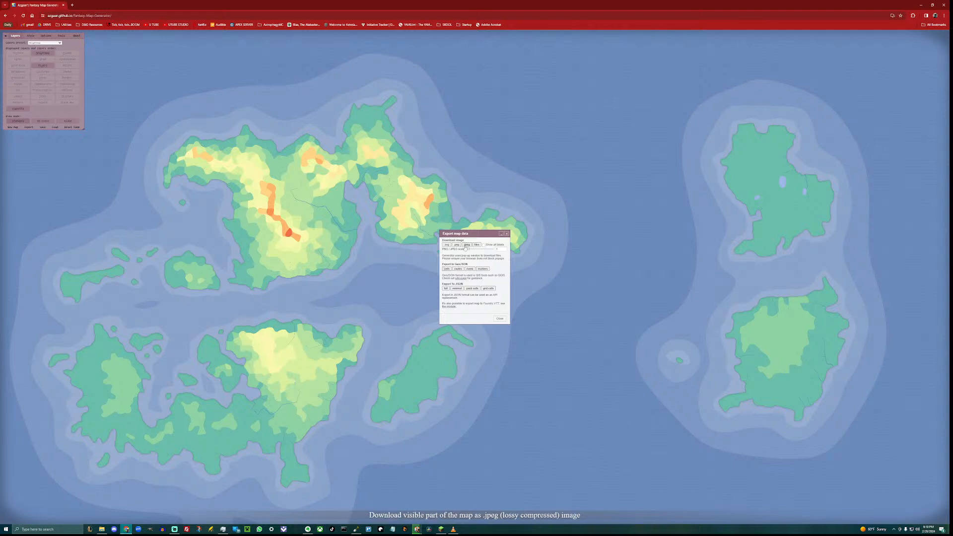
click(465, 246)
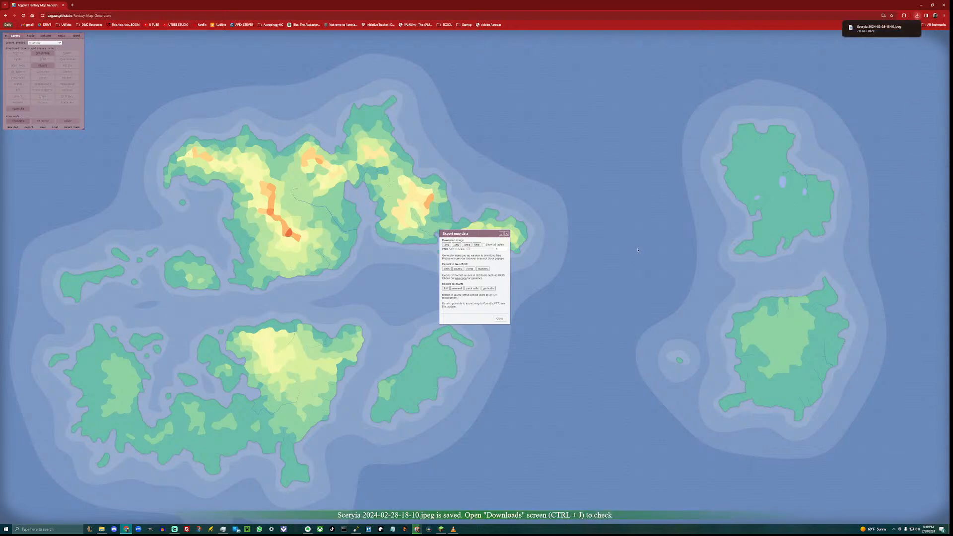
click(507, 233)
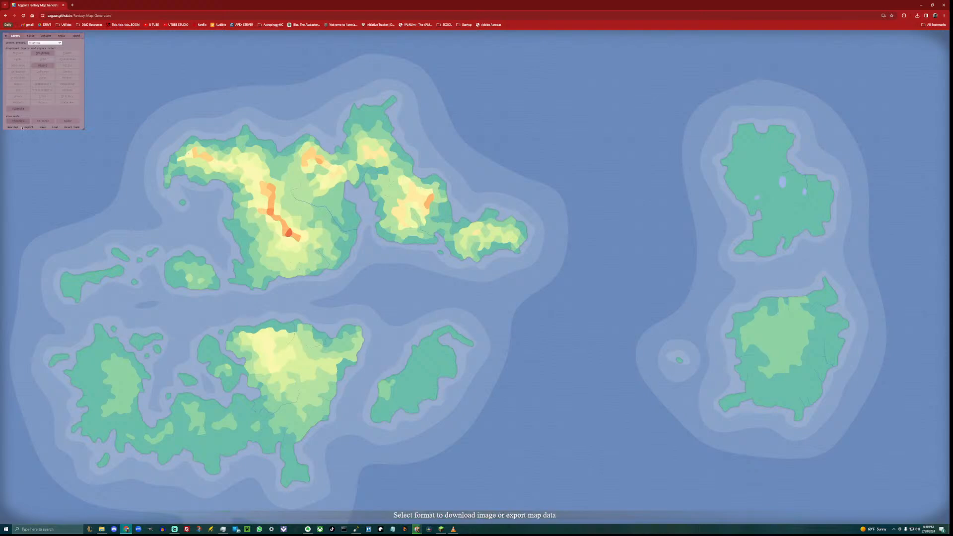
Generate three more random maps to compare alternative continent layouts.
click(15, 128)
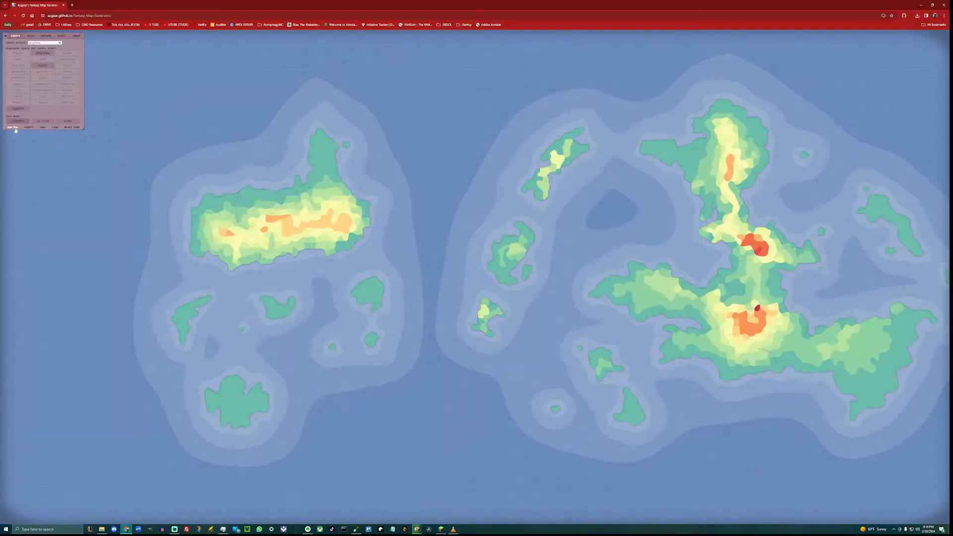
click(15, 128)
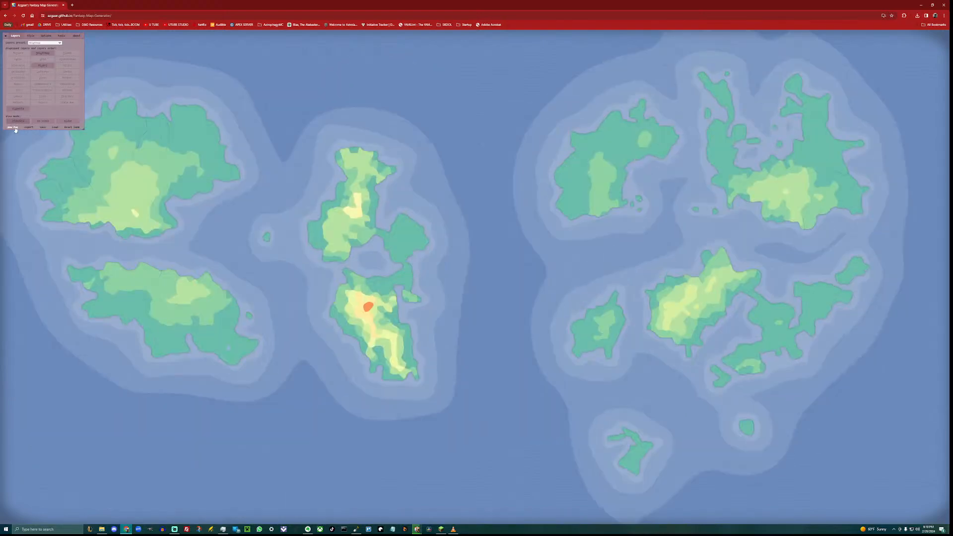
click(16, 128)
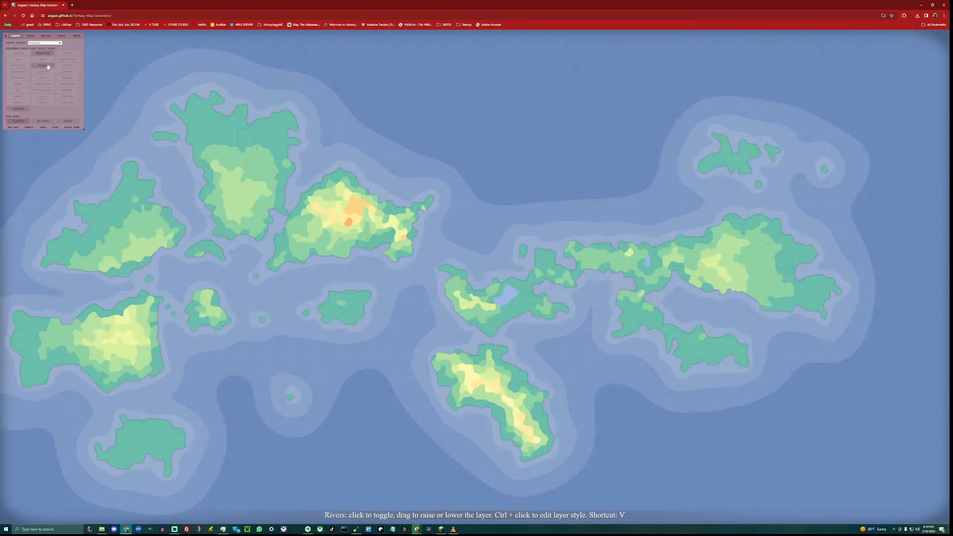
Look through the style settings, generation options, Configure World dialog, tools and the list of layer presets.
click(30, 36)
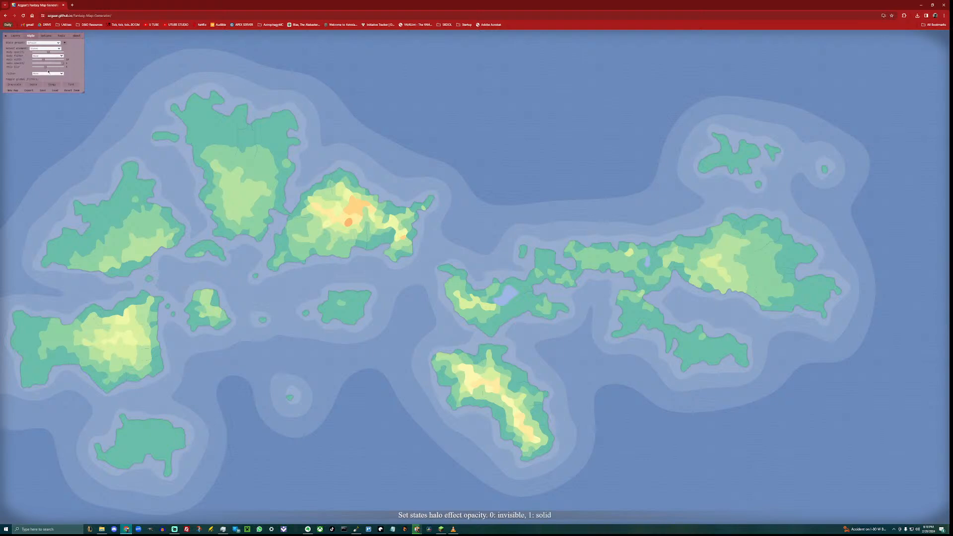
click(43, 36)
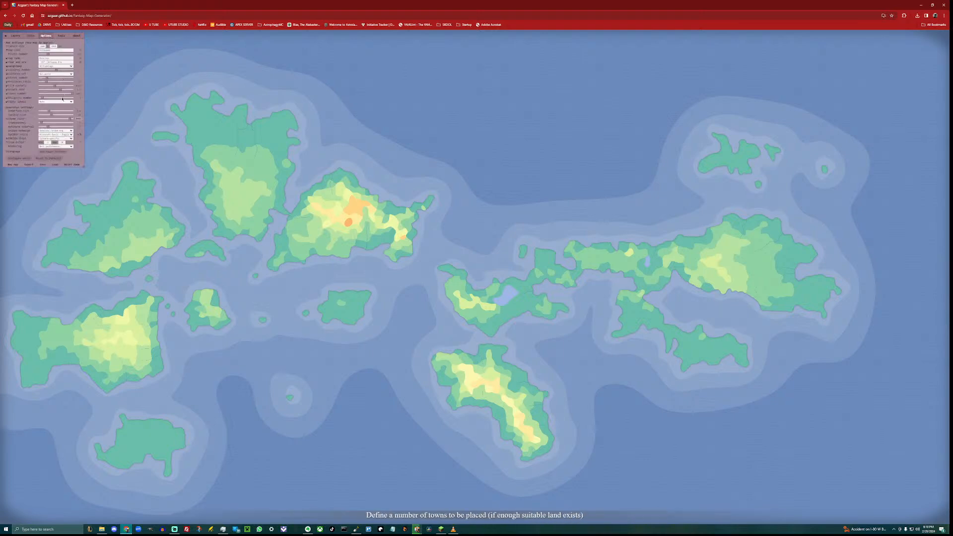
click(19, 158)
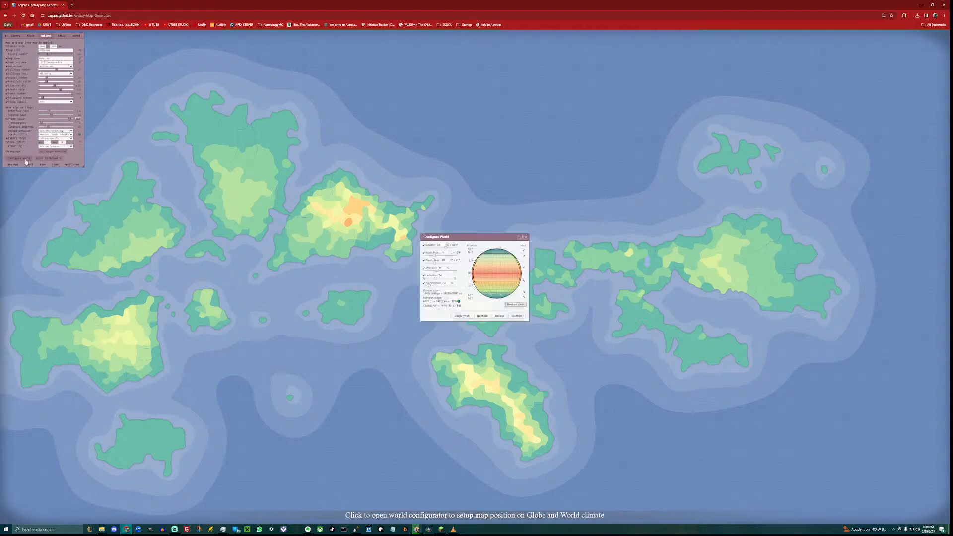
click(526, 236)
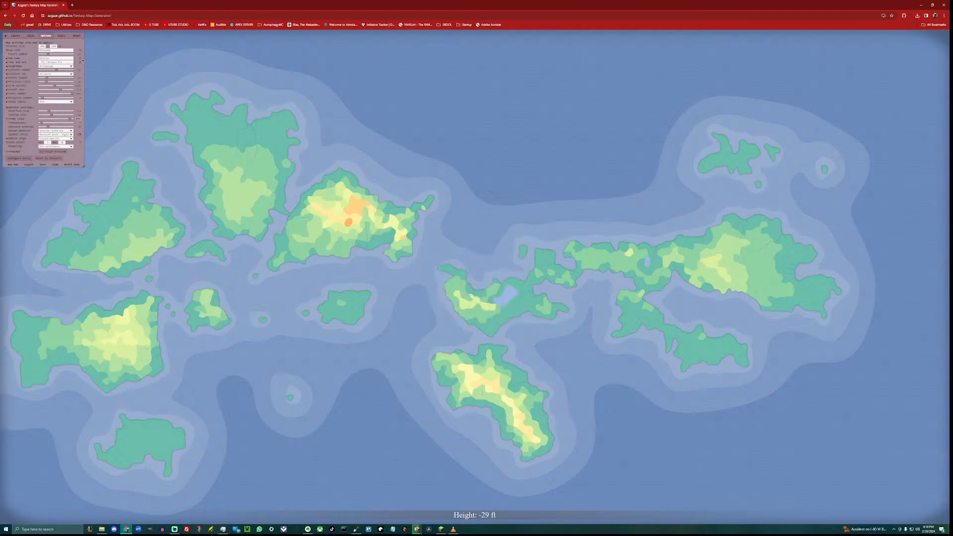
click(60, 36)
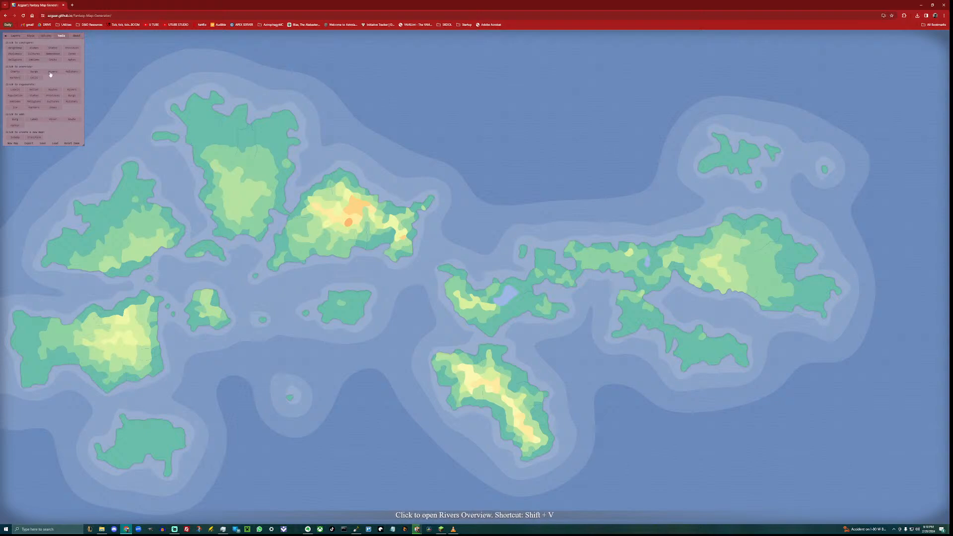
click(17, 37)
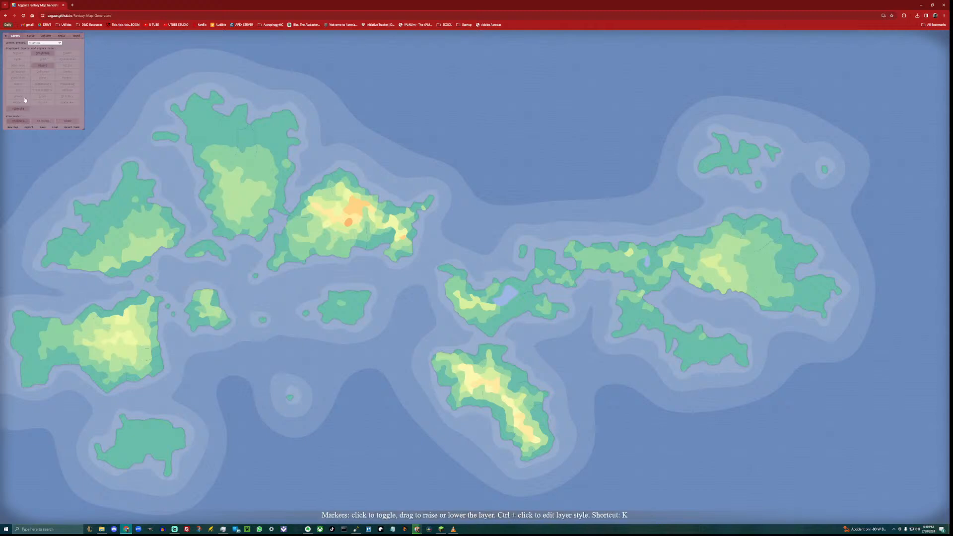
click(45, 43)
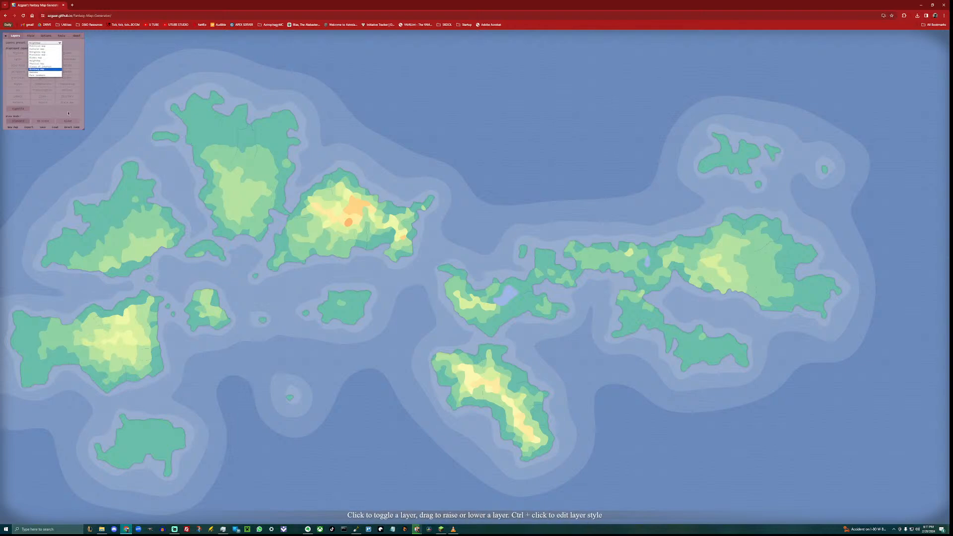
click(46, 109)
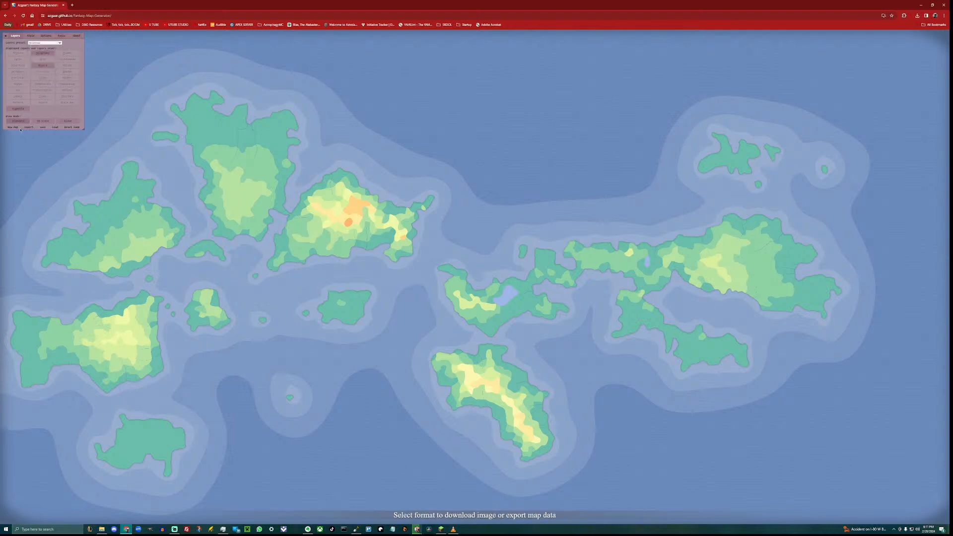
Keep generating new random heightmap-view maps to find a suitable arrangement of continents and islands.
click(16, 127)
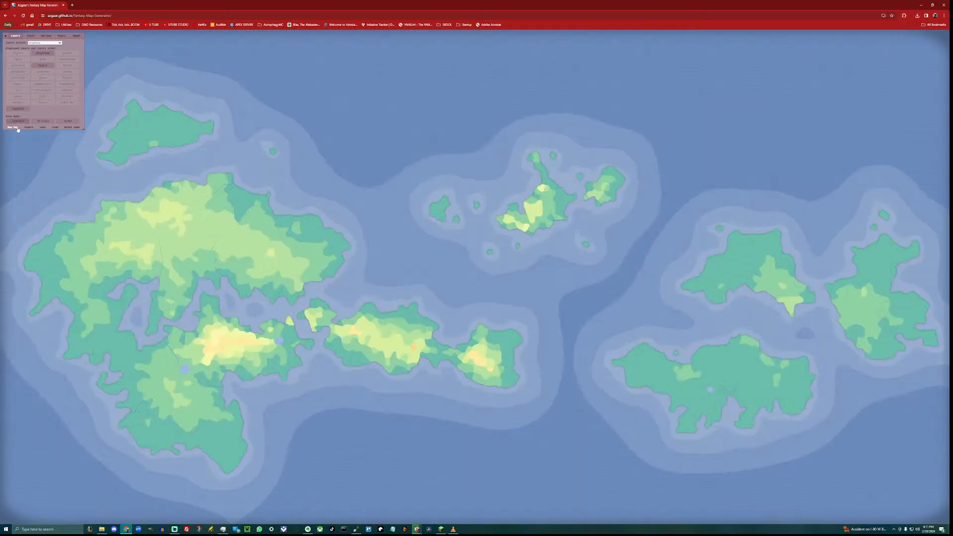
click(16, 128)
click(16, 127)
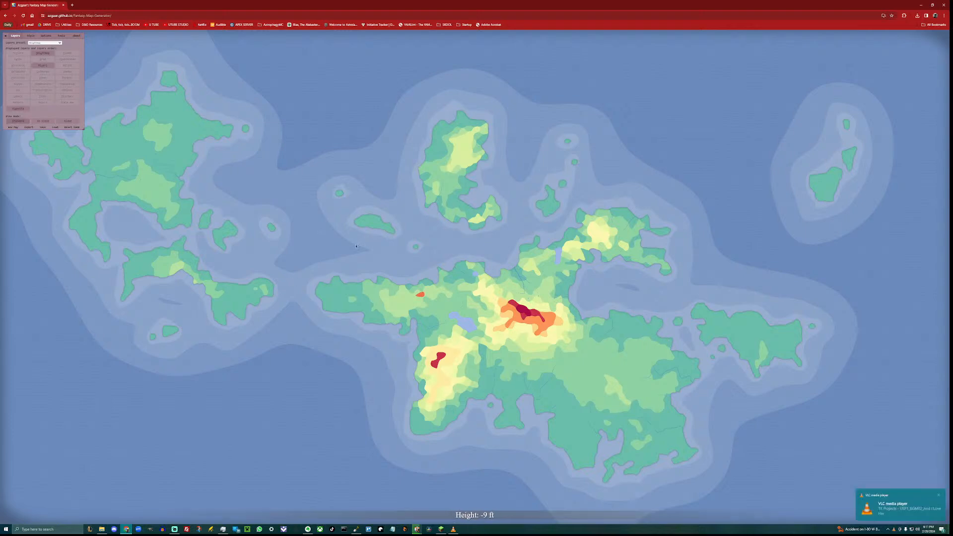
click(17, 128)
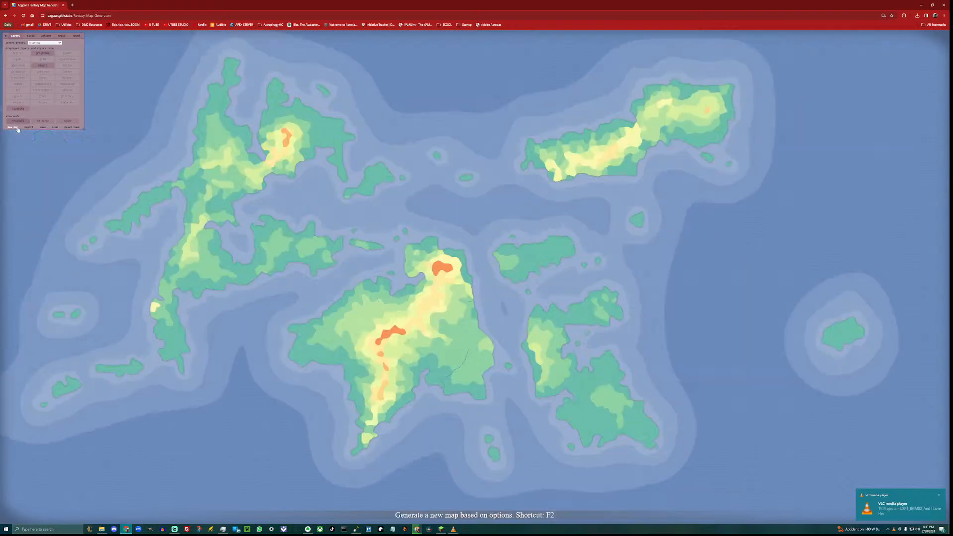
click(16, 127)
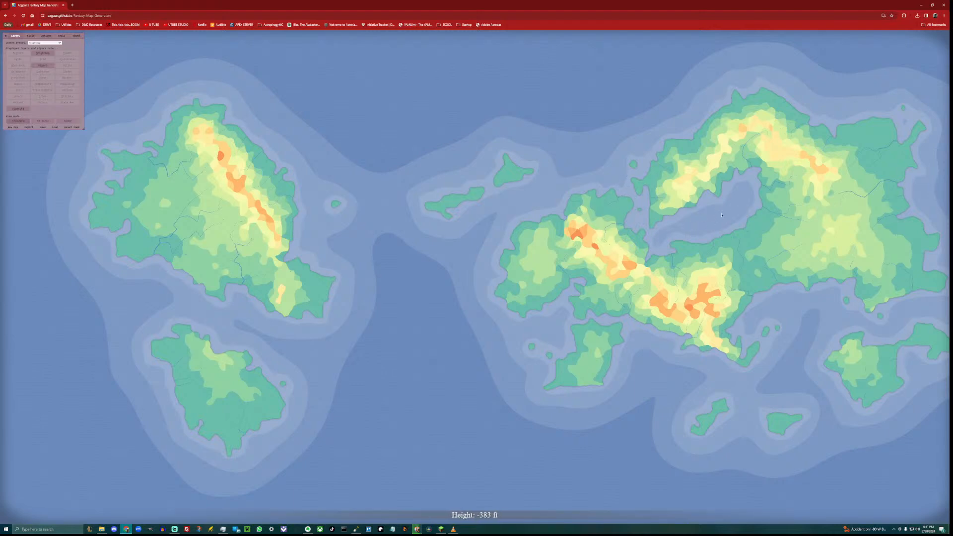
click(13, 128)
click(13, 128)
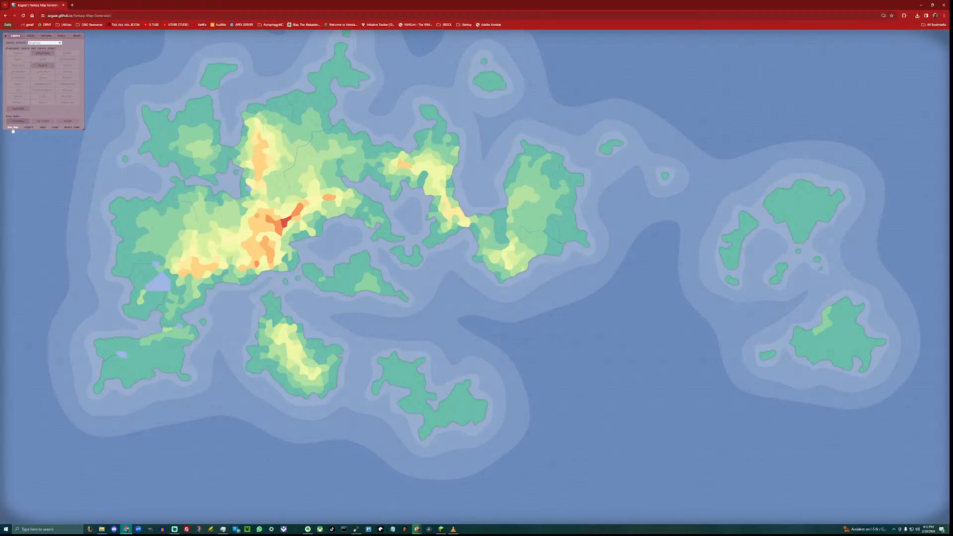
click(12, 128)
click(12, 128)
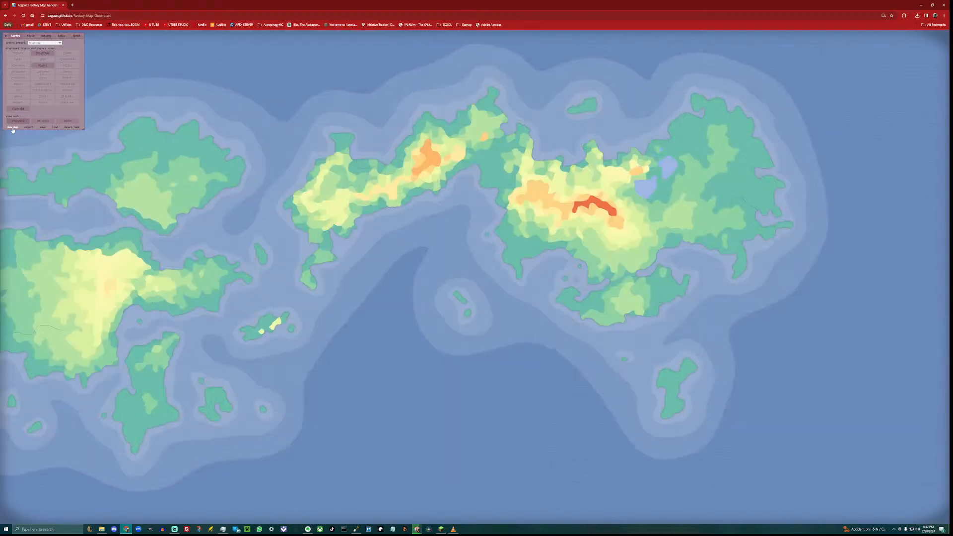
click(12, 128)
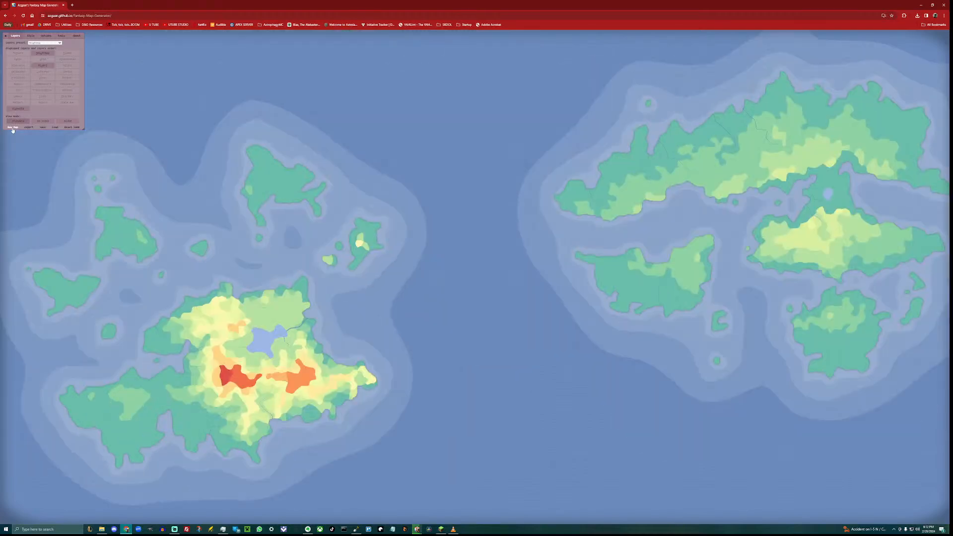
click(12, 128)
click(12, 128)
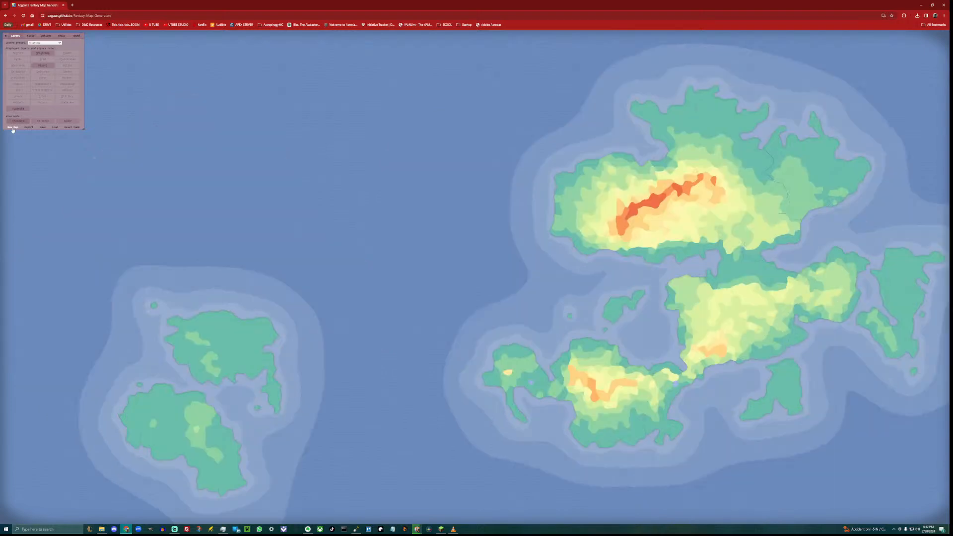
Generate eleven more random maps in search of one with two large, well-separated continents.
click(13, 128)
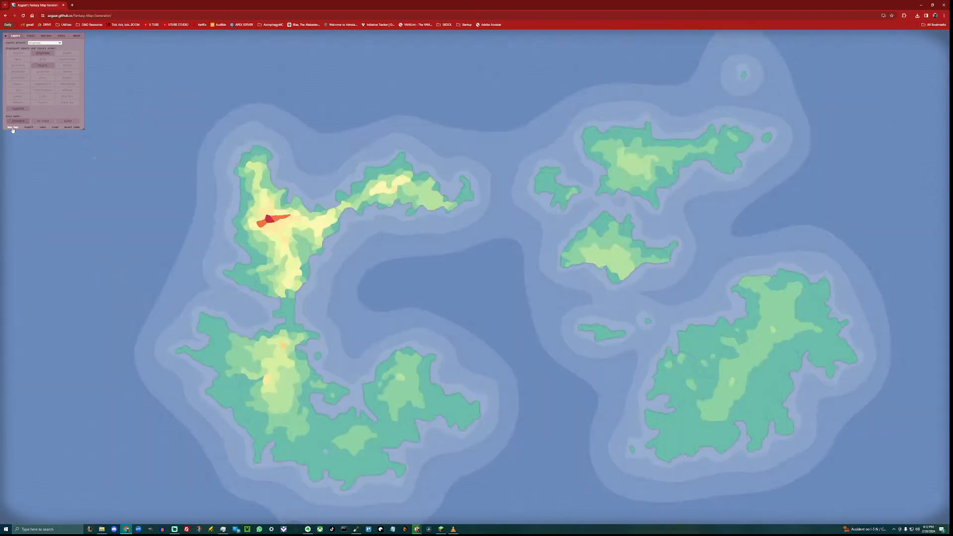
click(13, 128)
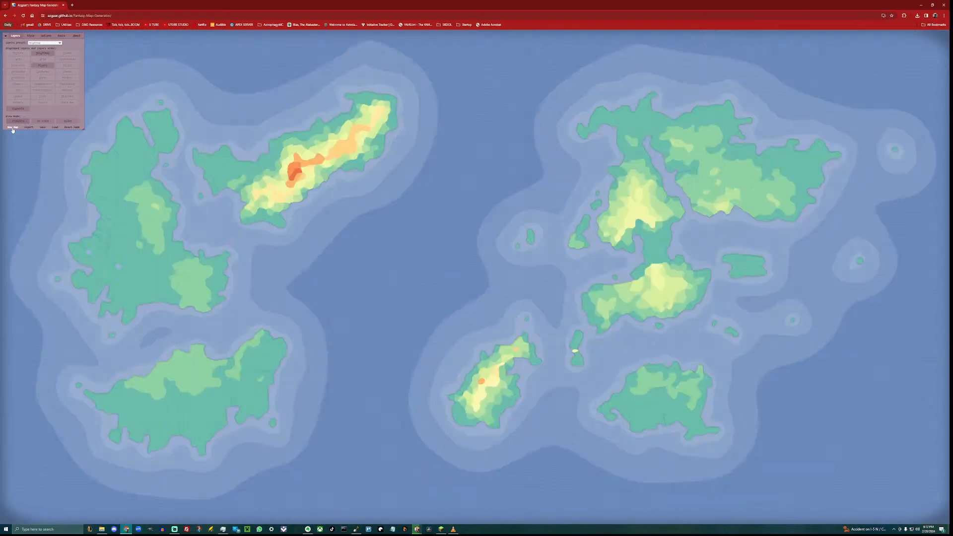
click(13, 128)
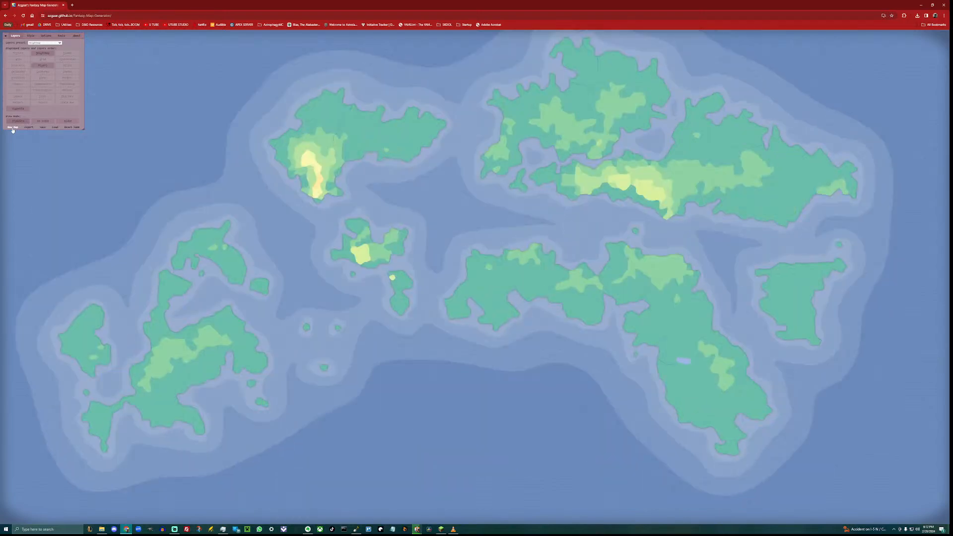
click(13, 128)
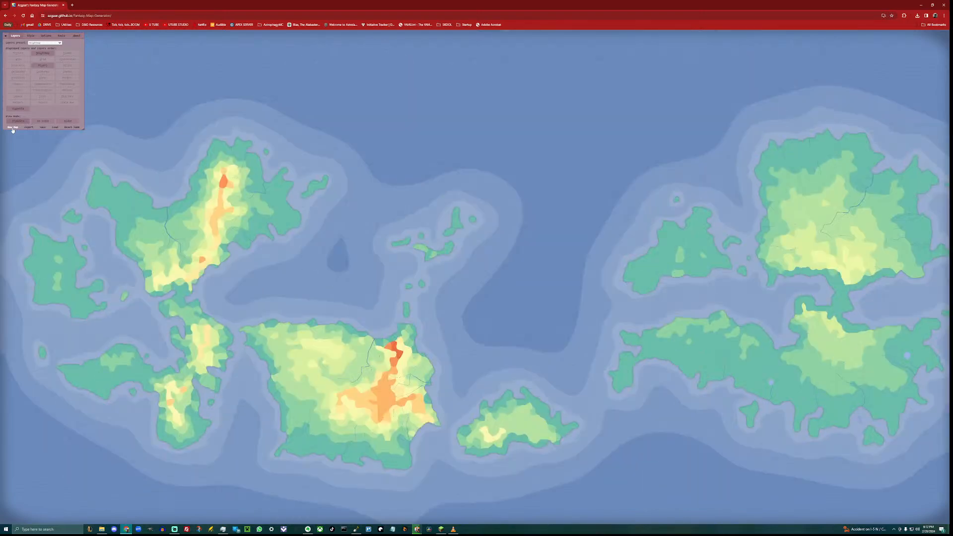
click(13, 128)
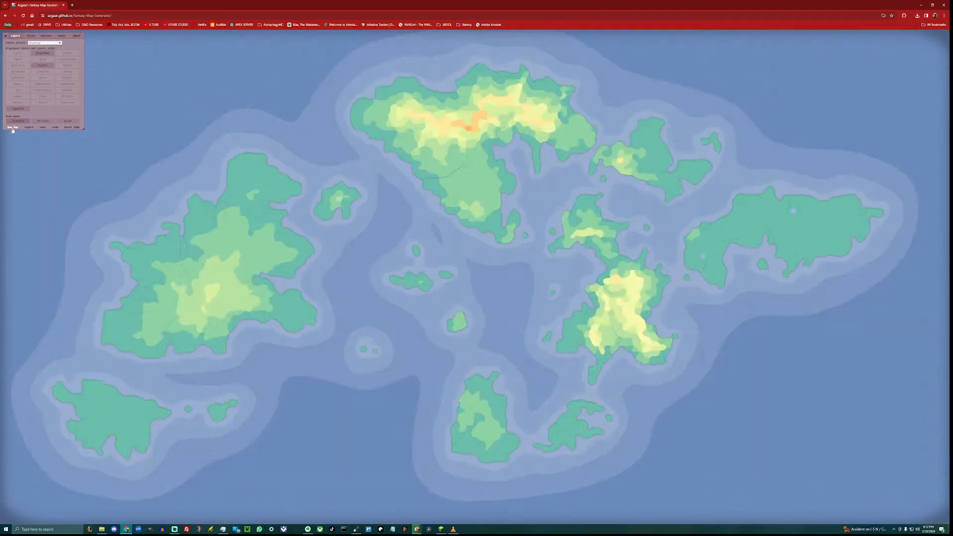
click(13, 128)
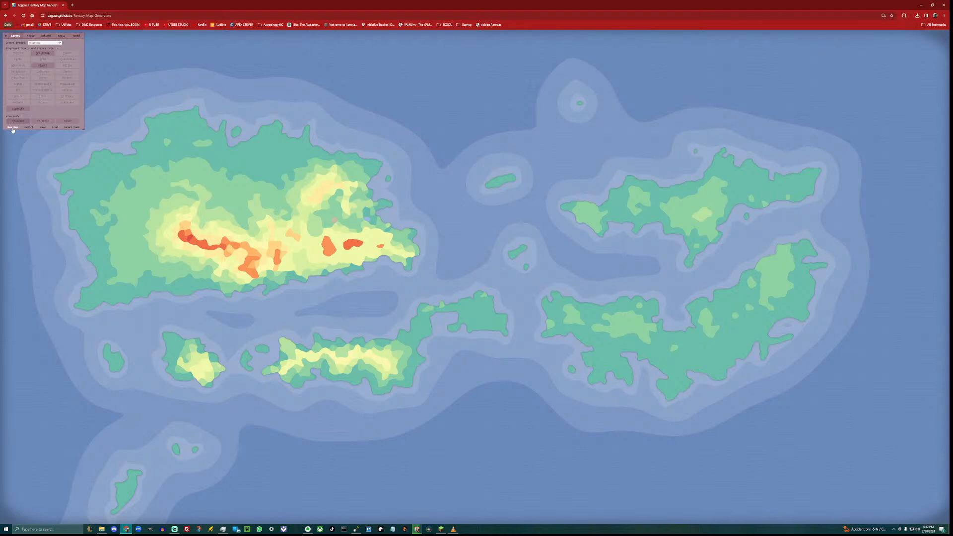
click(13, 128)
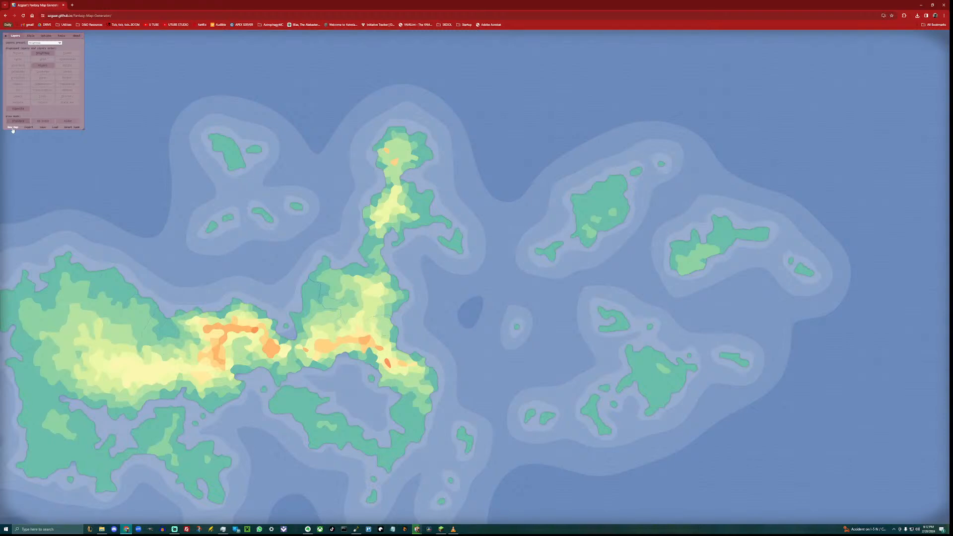
click(13, 128)
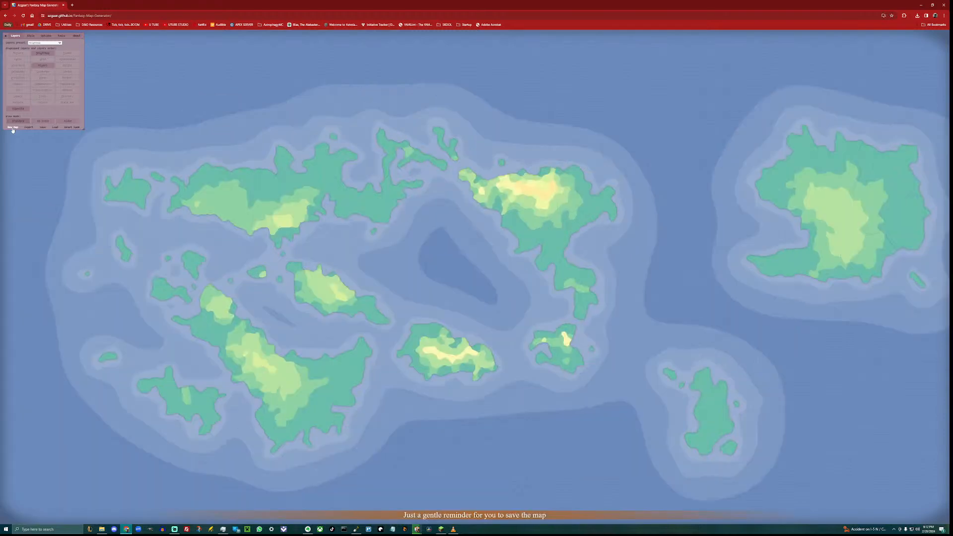
click(13, 128)
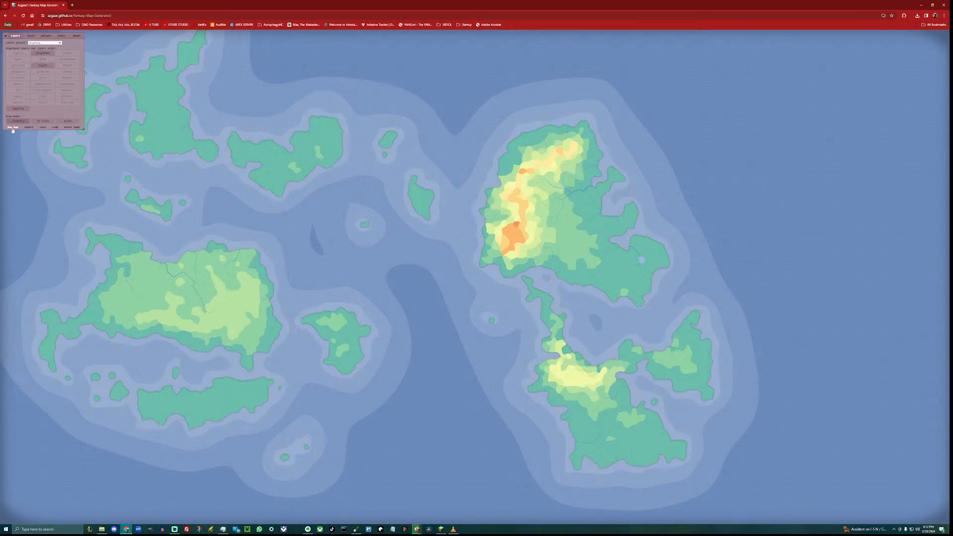
click(13, 128)
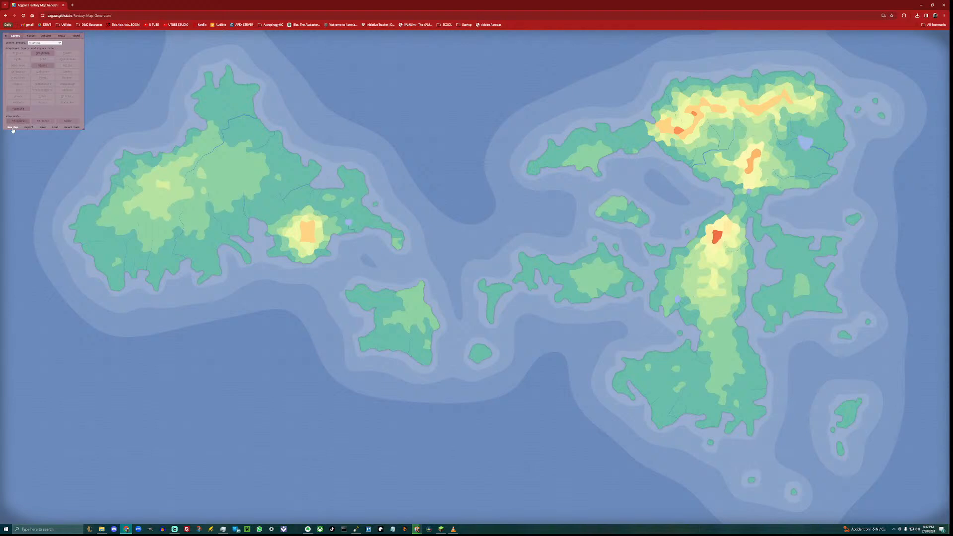
click(13, 128)
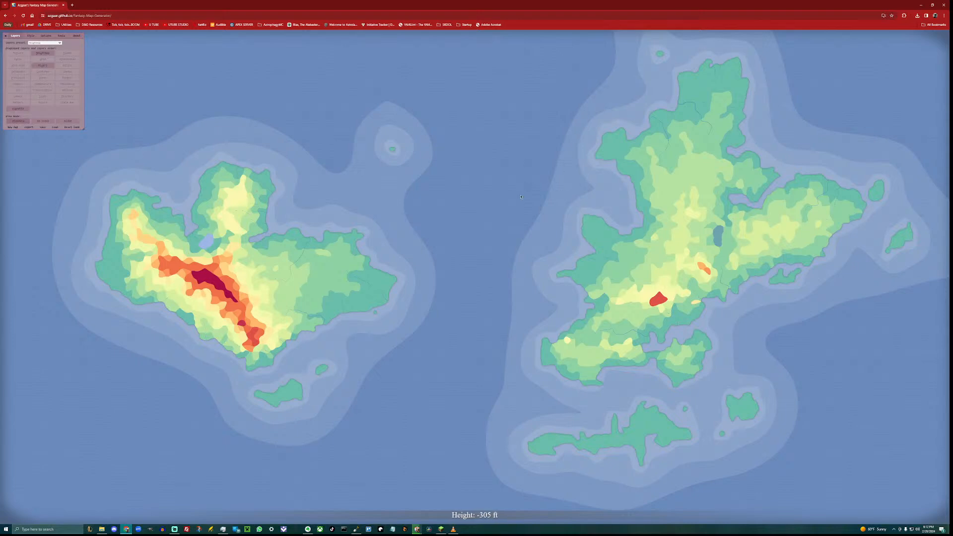
Save the map file, then capture a snip of the eastern continent and save it as a JPG in Downloads.
key(ctrl+s)
key(super+shift+s)
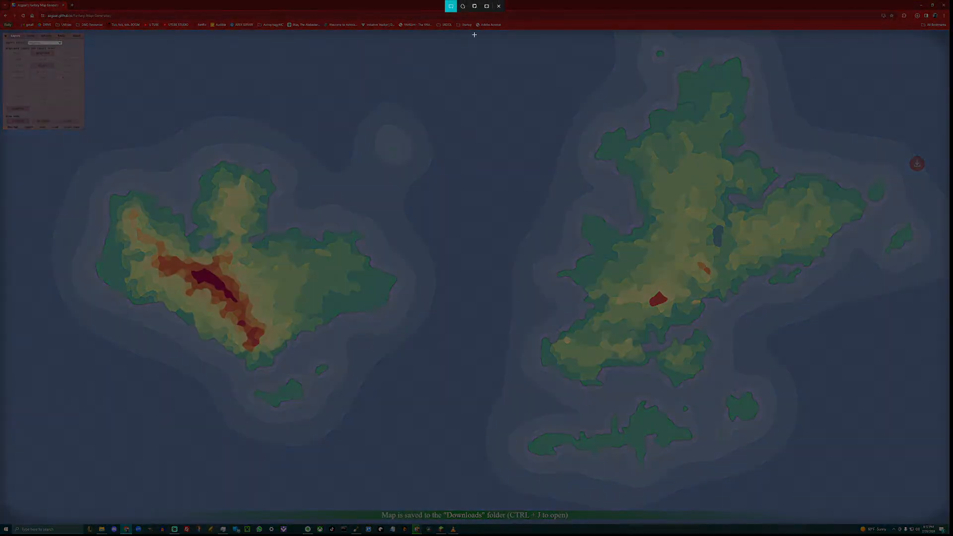
mouse_move(458, 36)
mouse_down()
mouse_move(488, 45)
mouse_move(875, 400)
mouse_move(942, 432)
mouse_move(942, 479)
mouse_up()
click(901, 480)
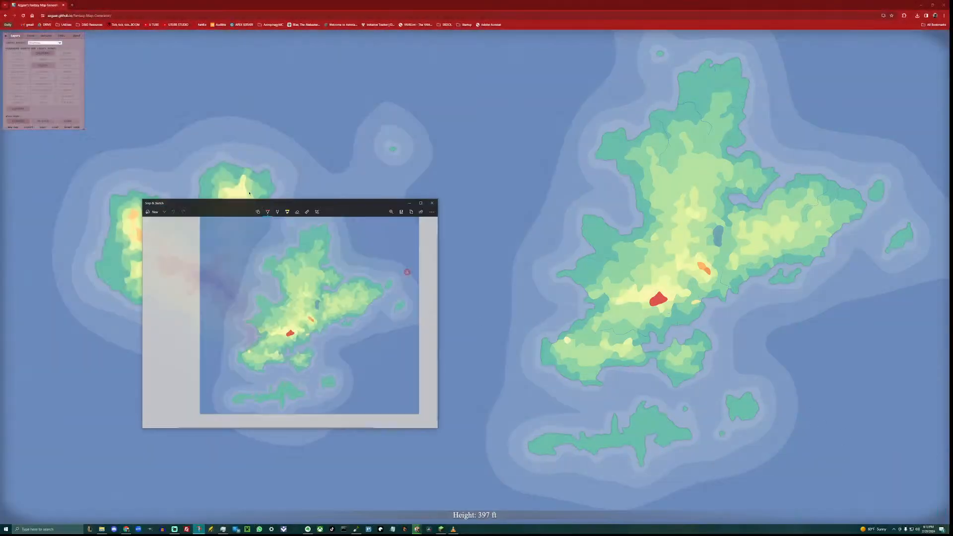
click(401, 211)
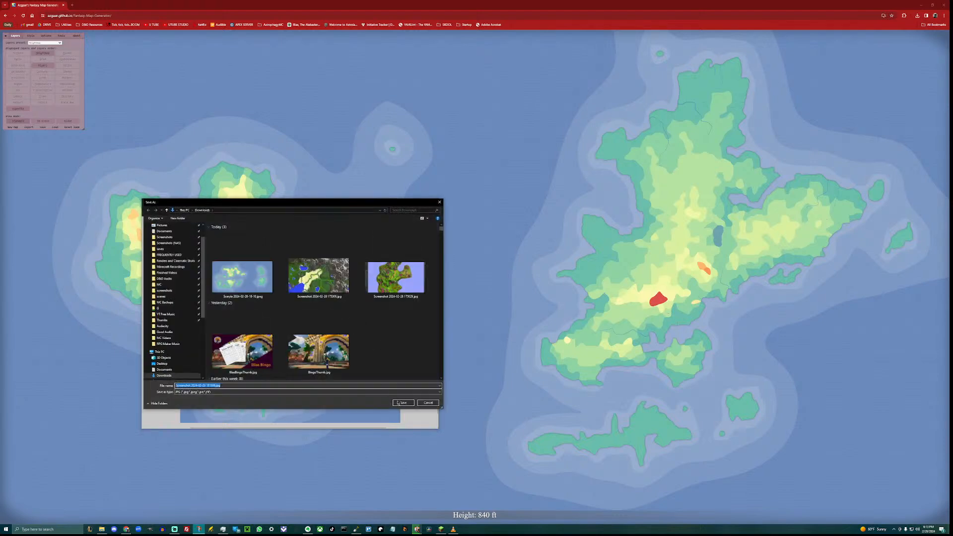
click(398, 403)
click(432, 201)
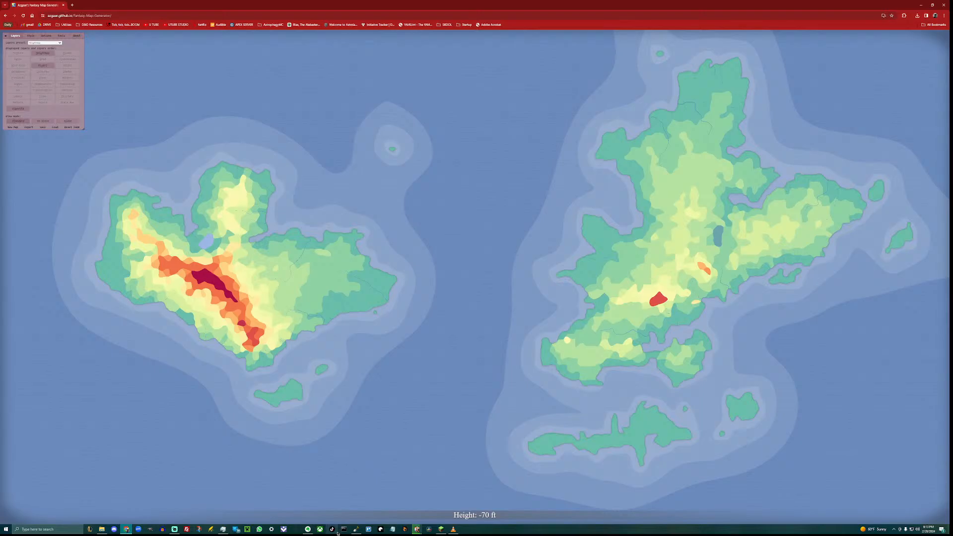
Switch to WorldPainter and start a new world named WorldpainterAdventures.
click(356, 529)
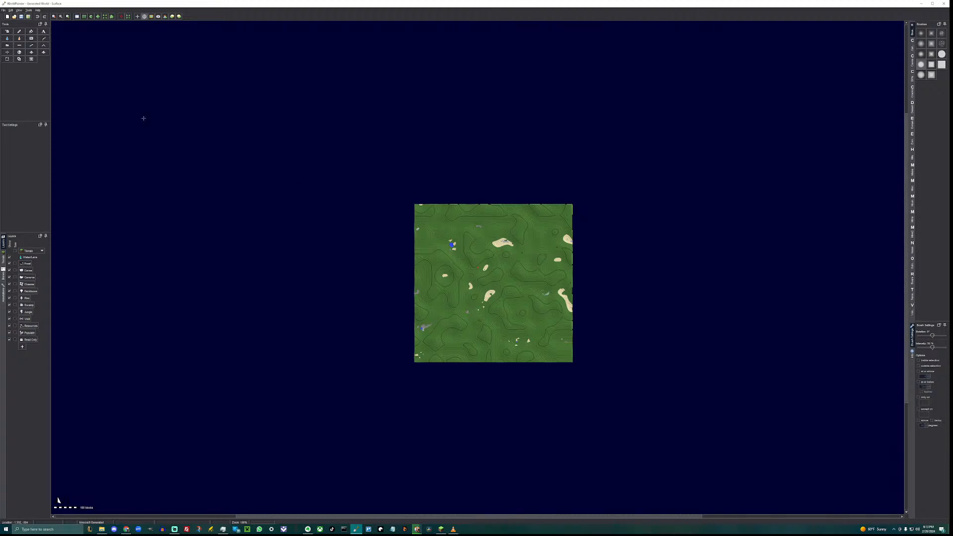
click(7, 16)
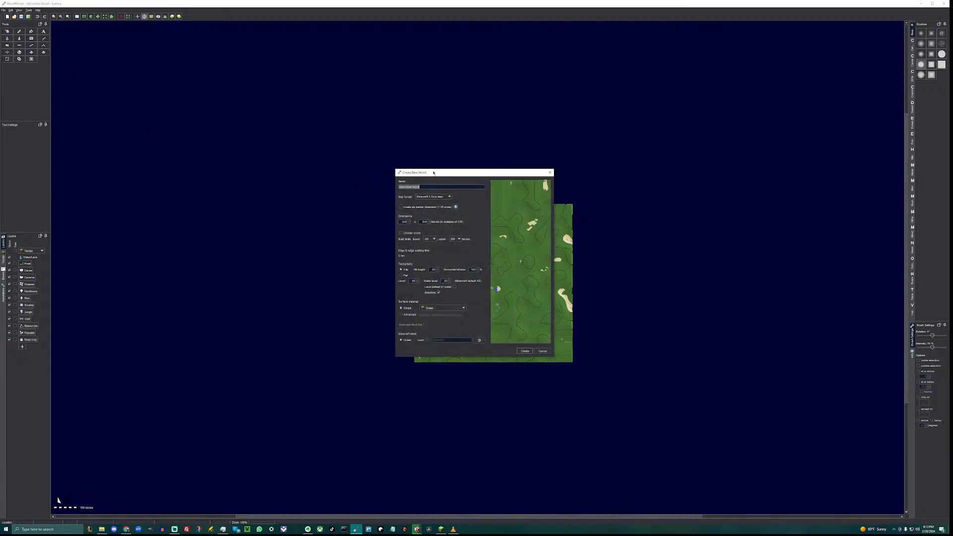
drag(434, 173, 222, 180)
click(271, 176)
text(WorldpainterAdventures)
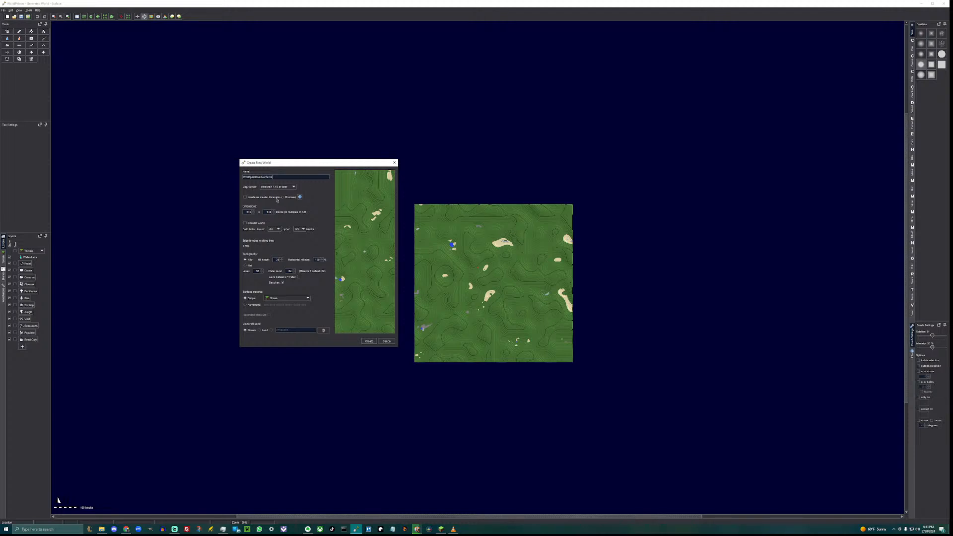
Review the new world's map format and dimension fields, and read the explanation of master dimensions.
click(286, 188)
click(274, 213)
click(300, 197)
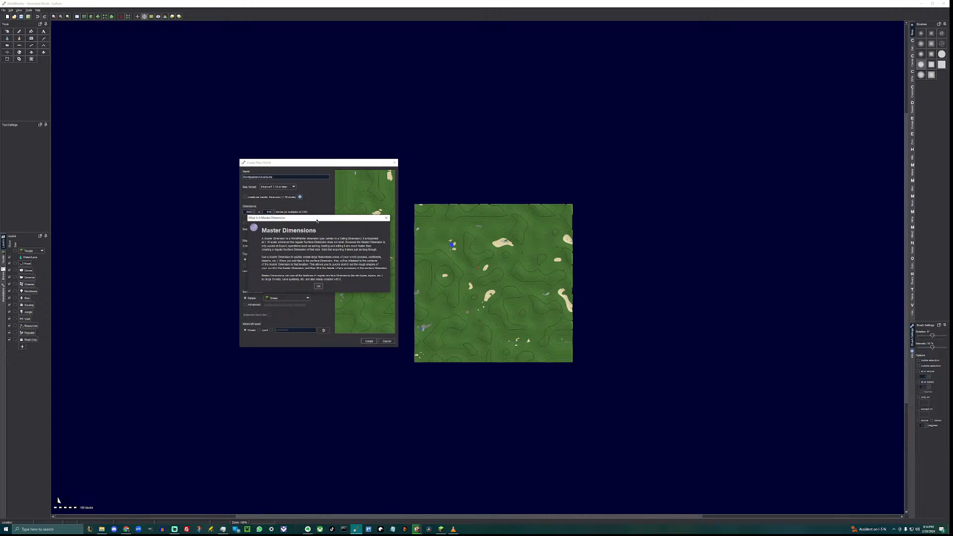
click(319, 286)
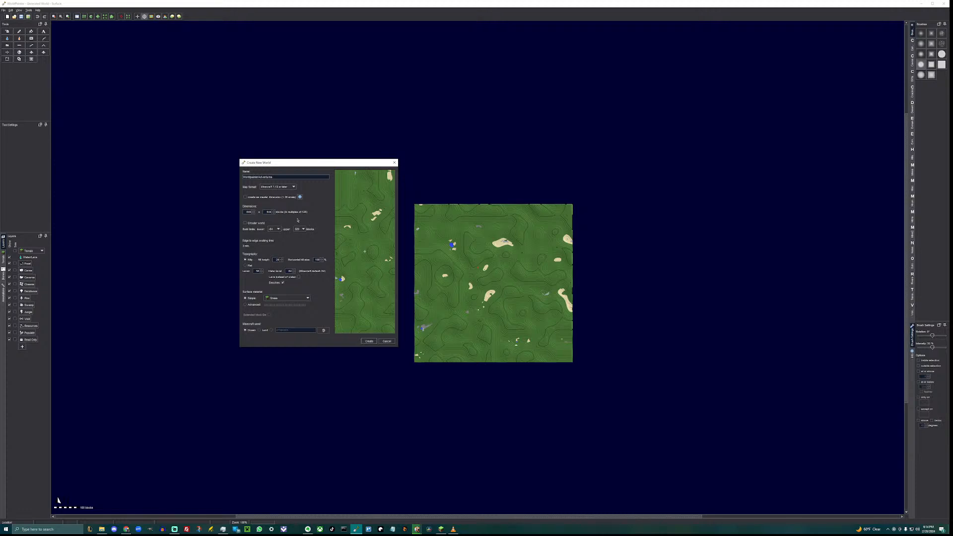
Set both dimensions of the new world to 6000 blocks.
drag(244, 214, 255, 212)
key(Tab)
text(6000)
key(Return)
Examine the build limit choices, the topography options and the terrain preview for the new world.
click(298, 231)
click(299, 239)
click(269, 265)
click(245, 260)
drag(360, 254, 366, 236)
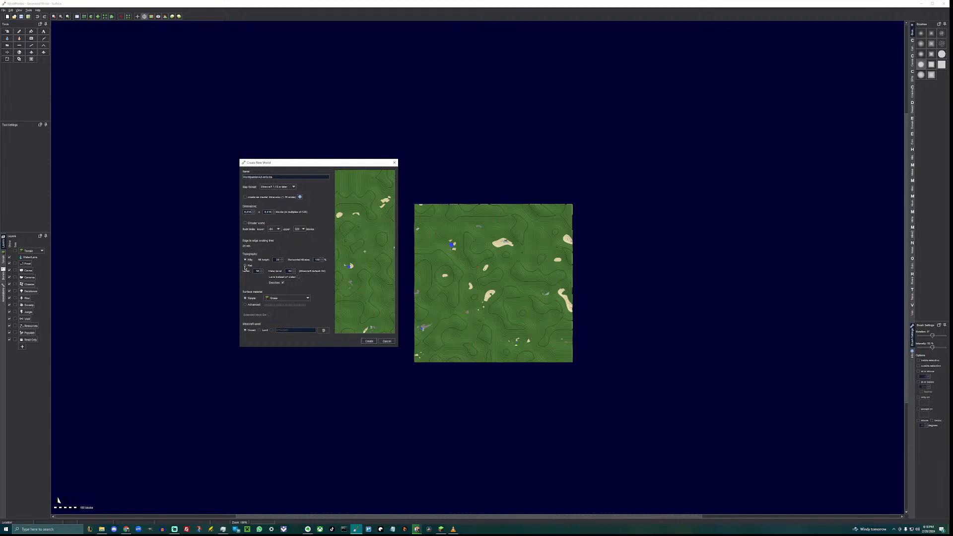
Make the topography flat with terrain level 1 and water level 0, and turn beaches off.
click(245, 266)
drag(255, 272, 266, 271)
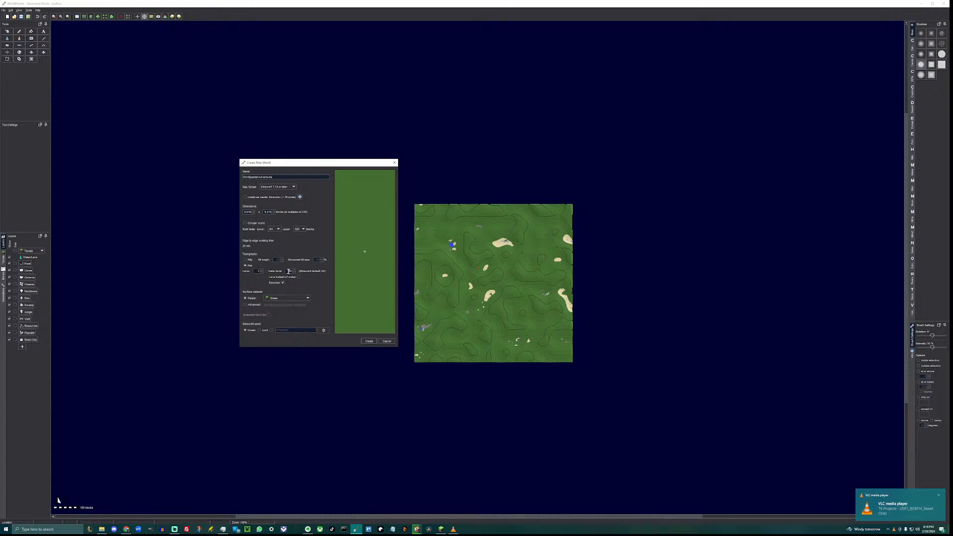
drag(288, 272, 304, 272)
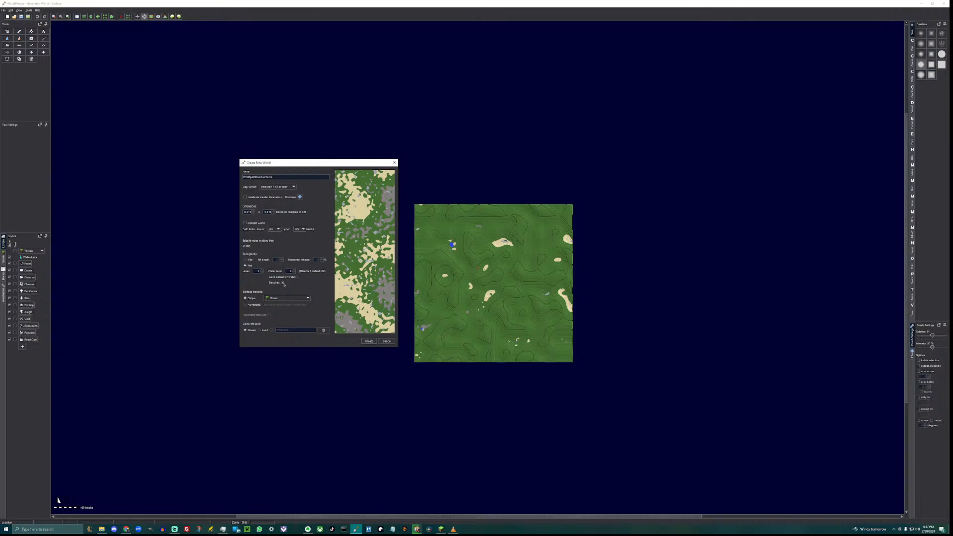
text(0)
click(283, 284)
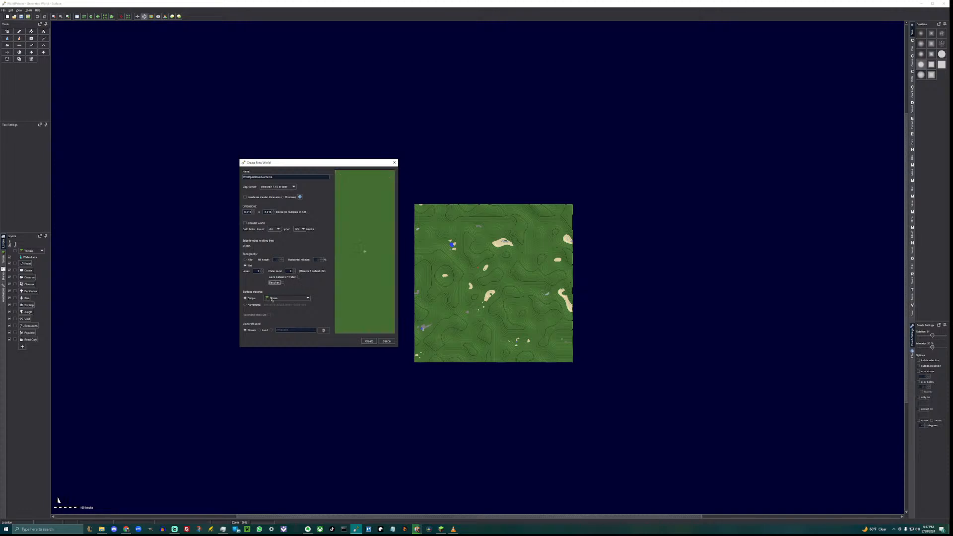
Choose Bare Grass as the surface material and create the world.
click(271, 299)
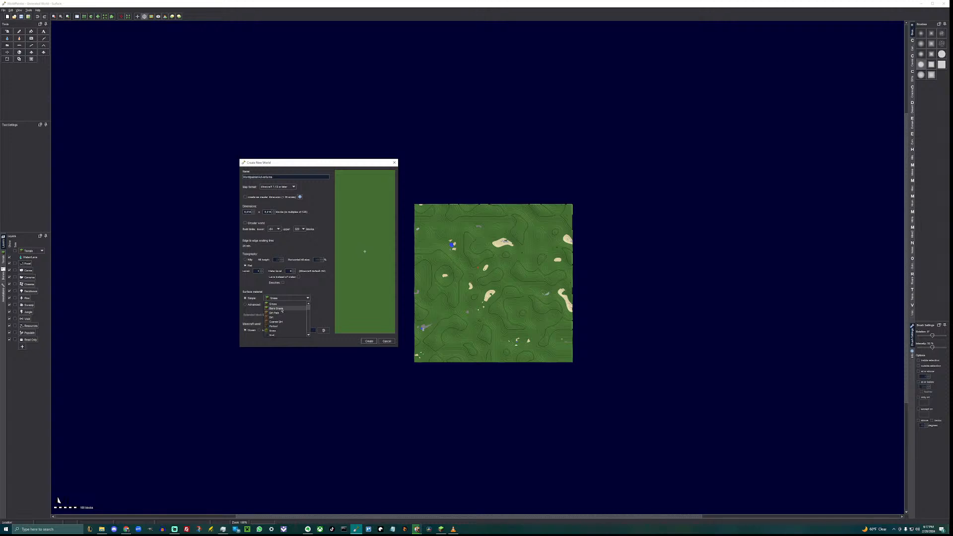
click(282, 309)
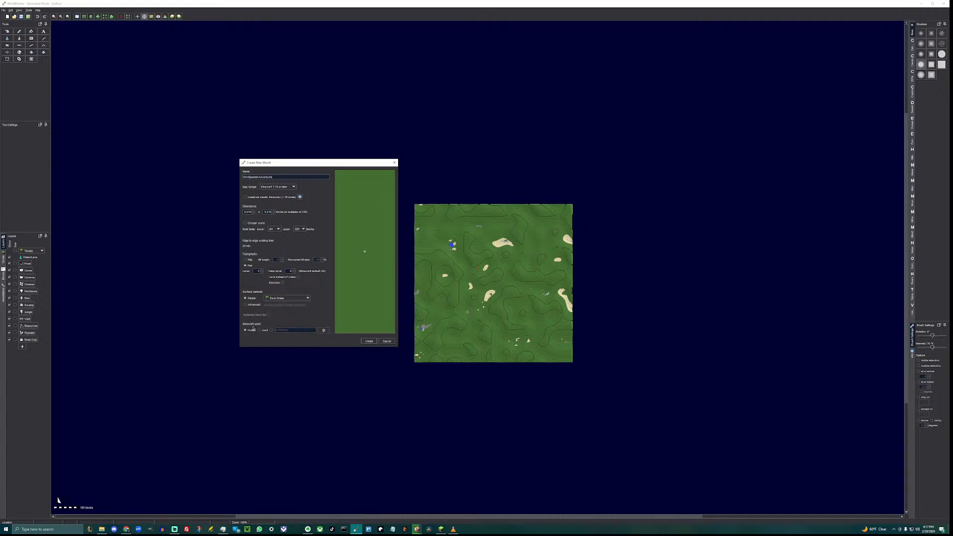
click(369, 341)
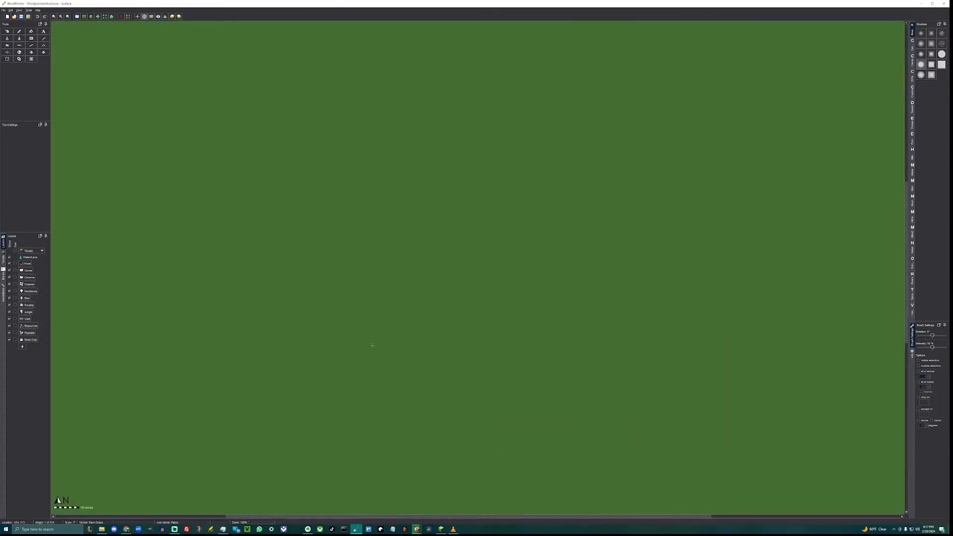
scroll(359, 324, down, 3)
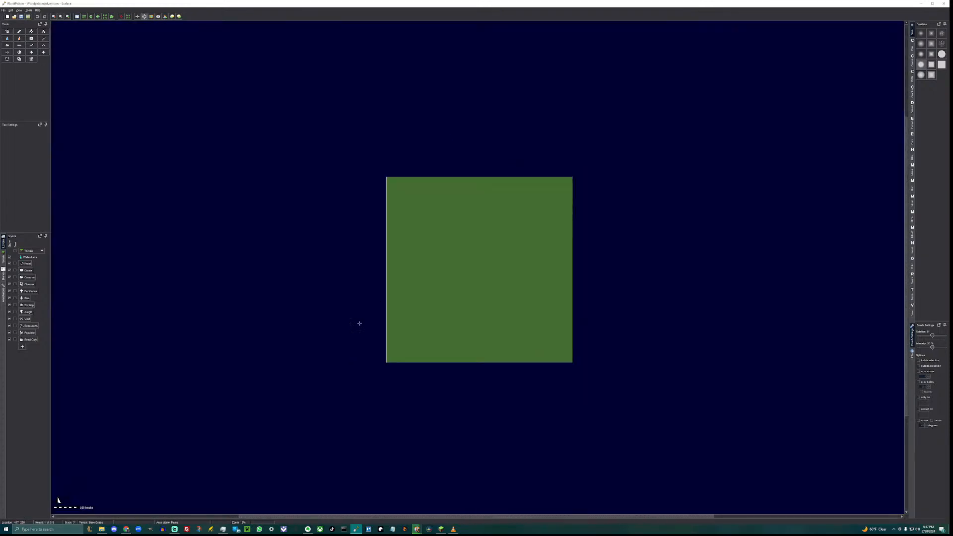
scroll(359, 324, up, 1)
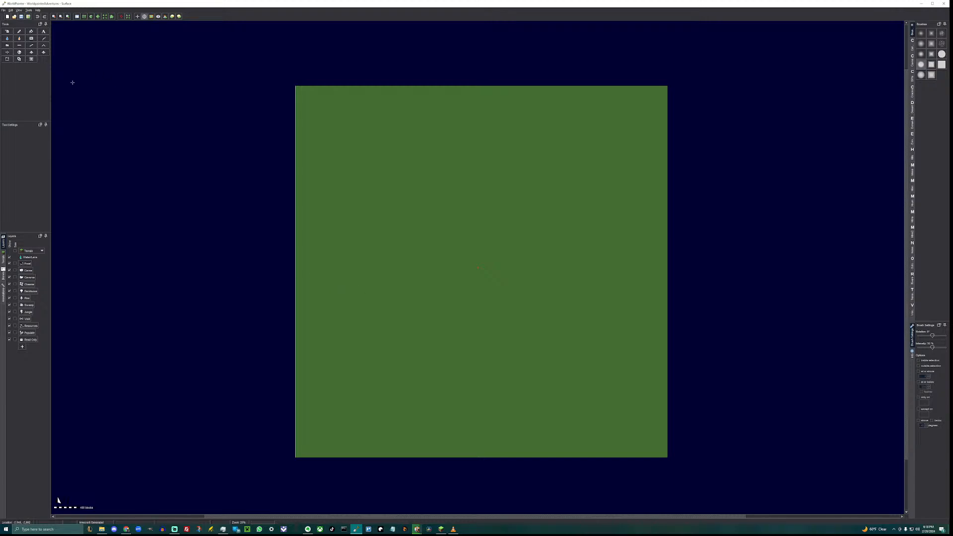
Use the Height tool to raise a low hill near the west edge and sink a round basin just southeast of it.
click(8, 45)
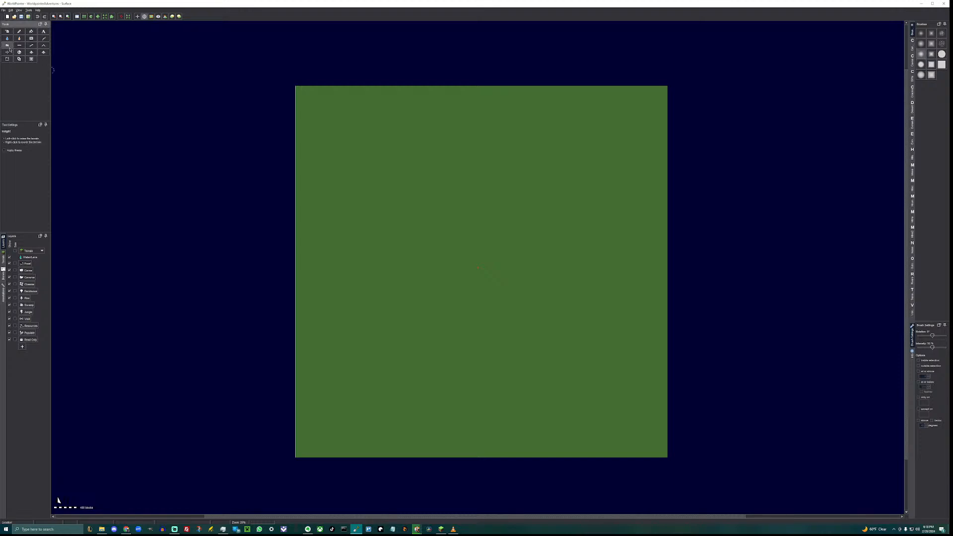
scroll(119, 121, up, 3)
click(332, 193)
scroll(337, 209, up, 1)
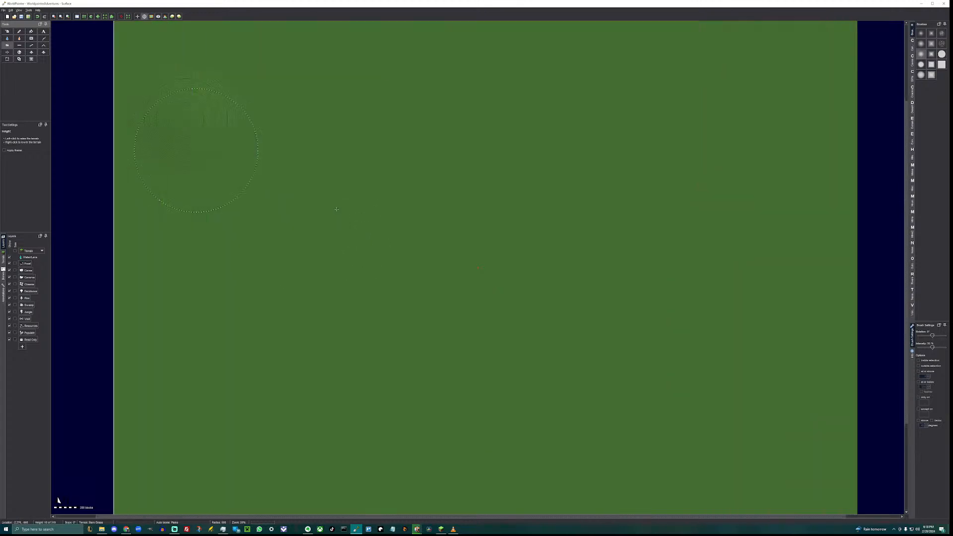
middle_drag(249, 180, 345, 268)
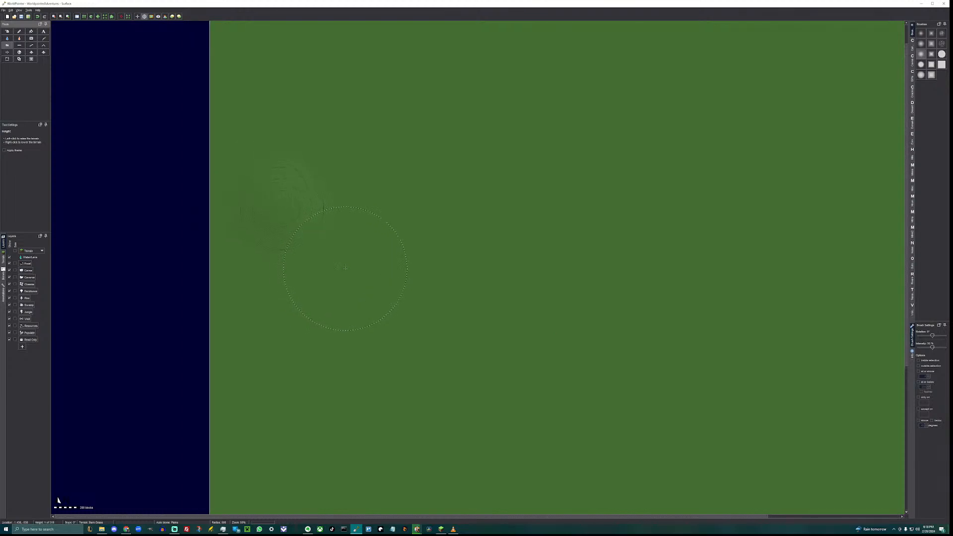
right_drag(362, 258, 362, 281)
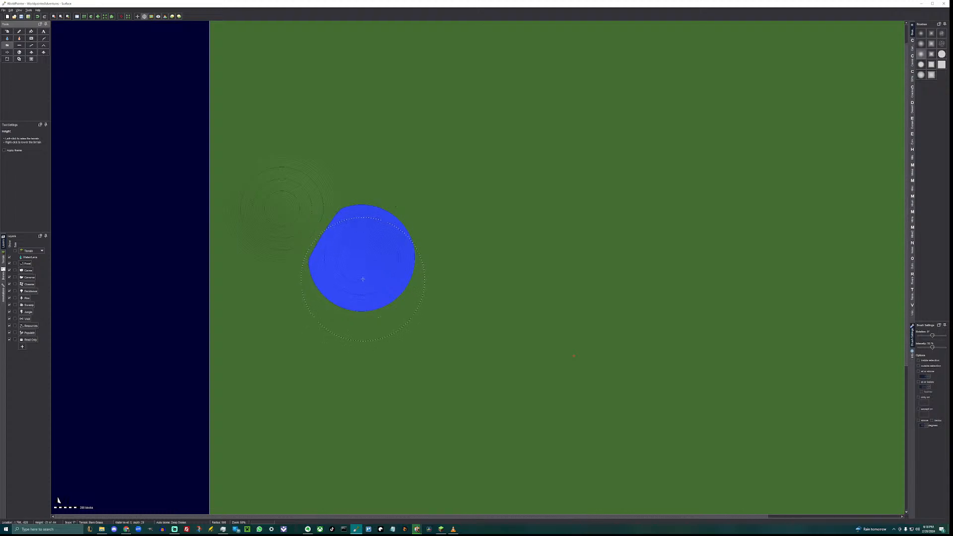
Inspect the raised hill and the flooded basin near the west edge in the 3D view.
click(19, 10)
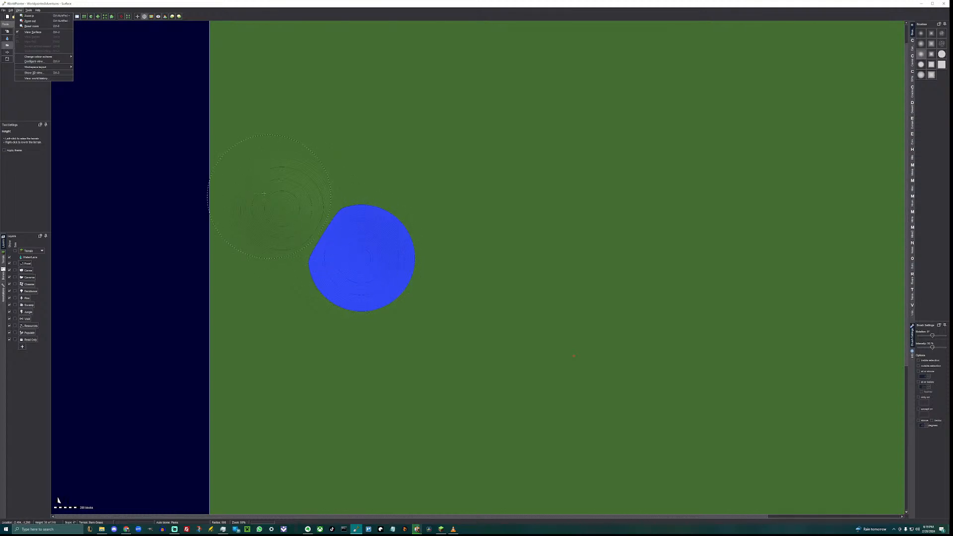
click(55, 73)
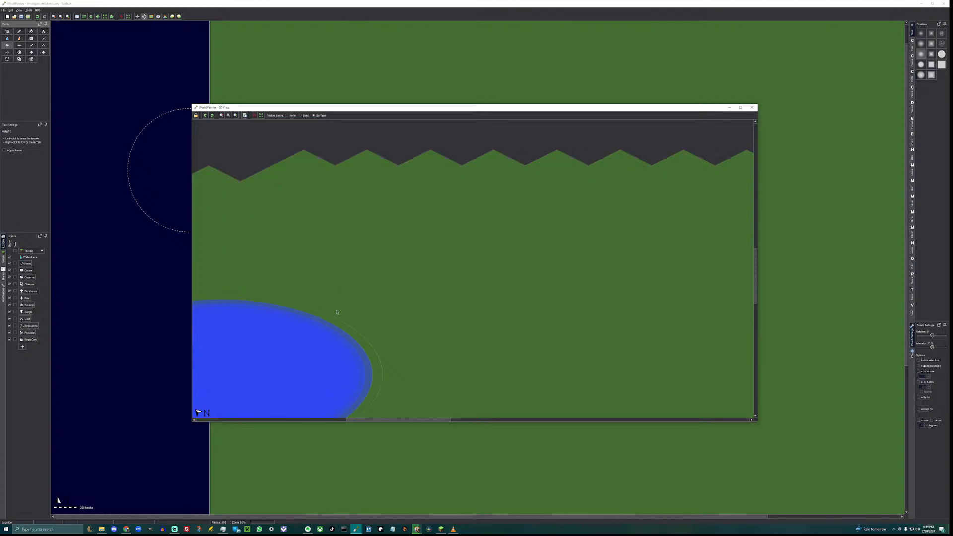
drag(340, 303, 485, 215)
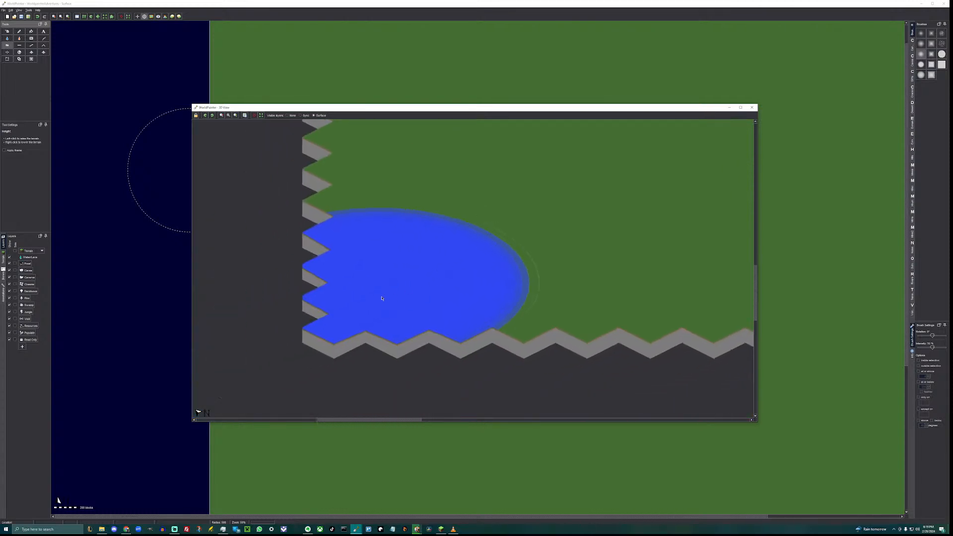
scroll(382, 298, down, 1)
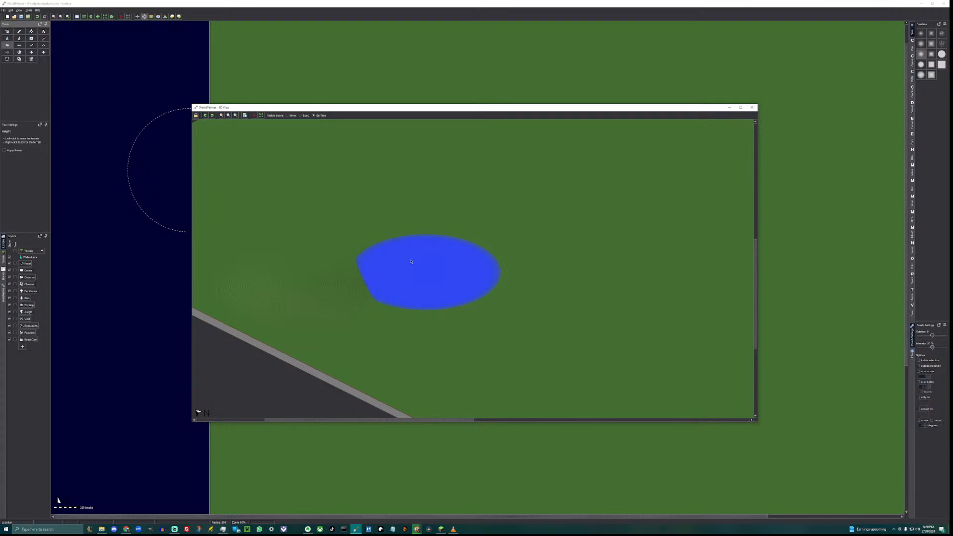
click(752, 107)
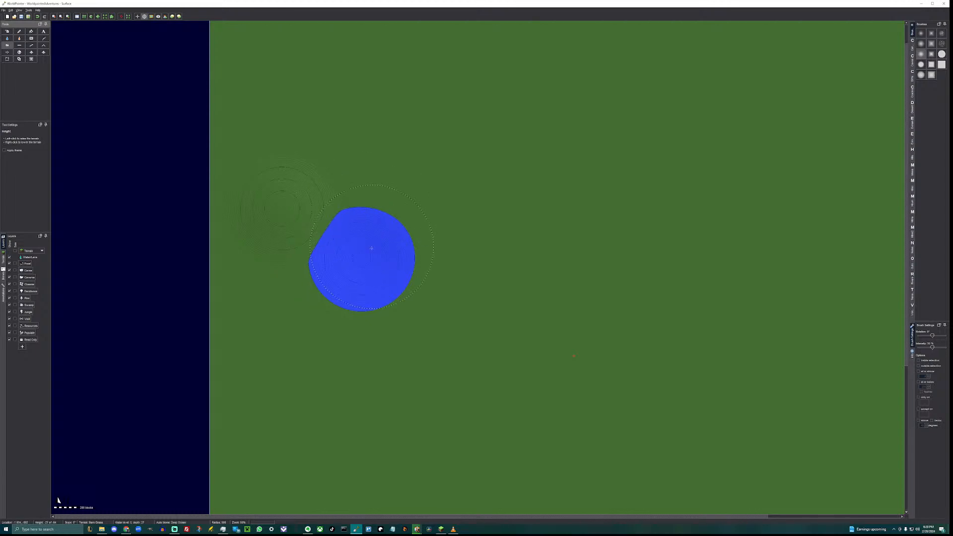
Undo the sunken basin and the raised hill so the world is flat again.
key(ctrl+z)
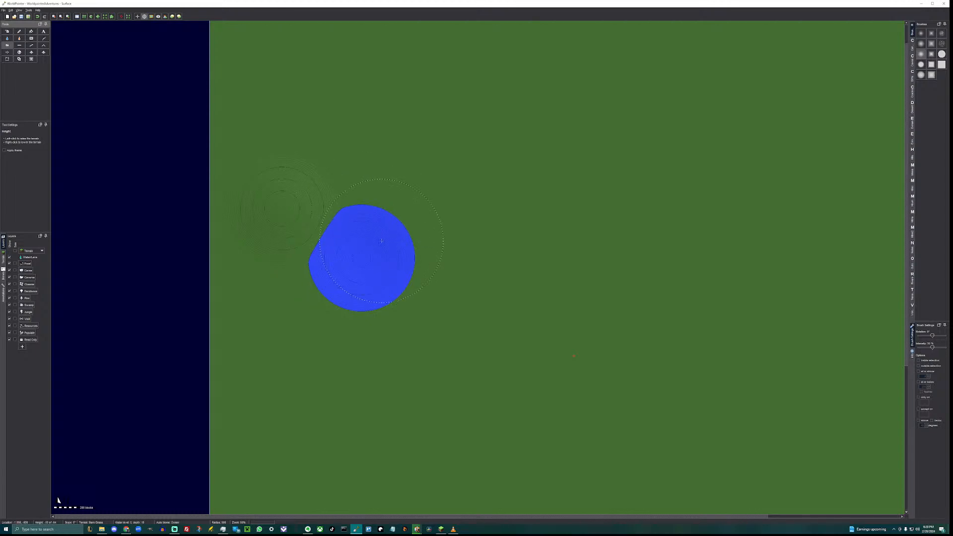
key(ctrl+z)
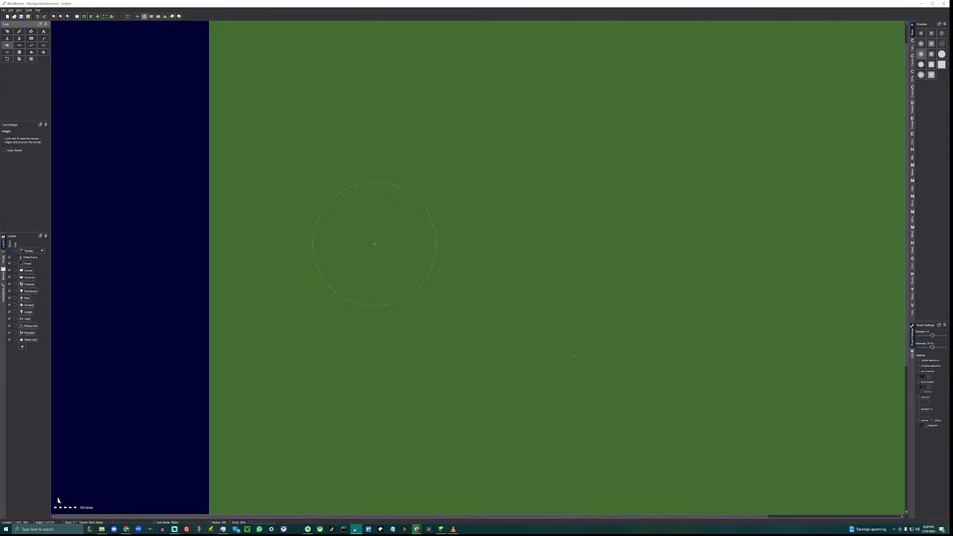
Try several of the round brushes and select the solid, hard-edged circle brush.
click(943, 56)
click(922, 45)
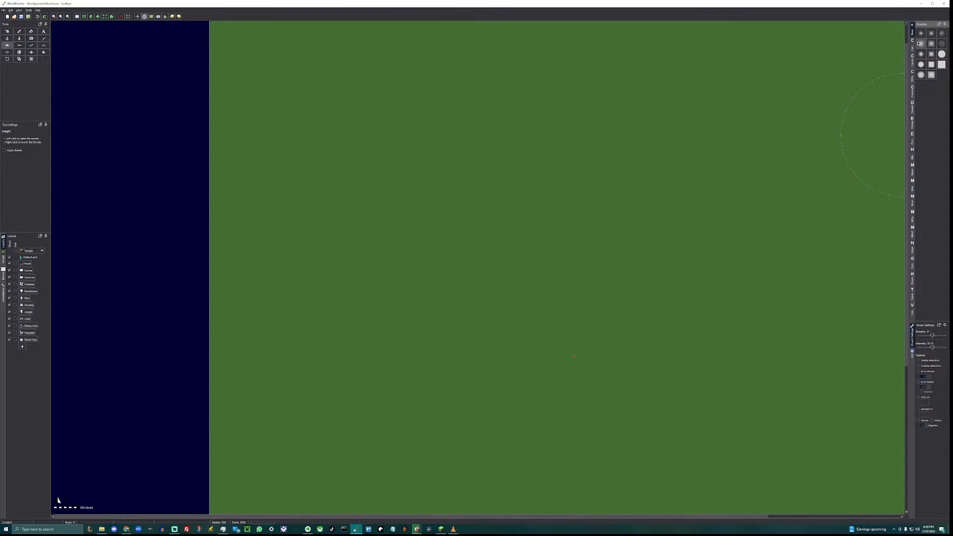
click(922, 34)
click(932, 34)
click(932, 44)
click(922, 43)
click(942, 56)
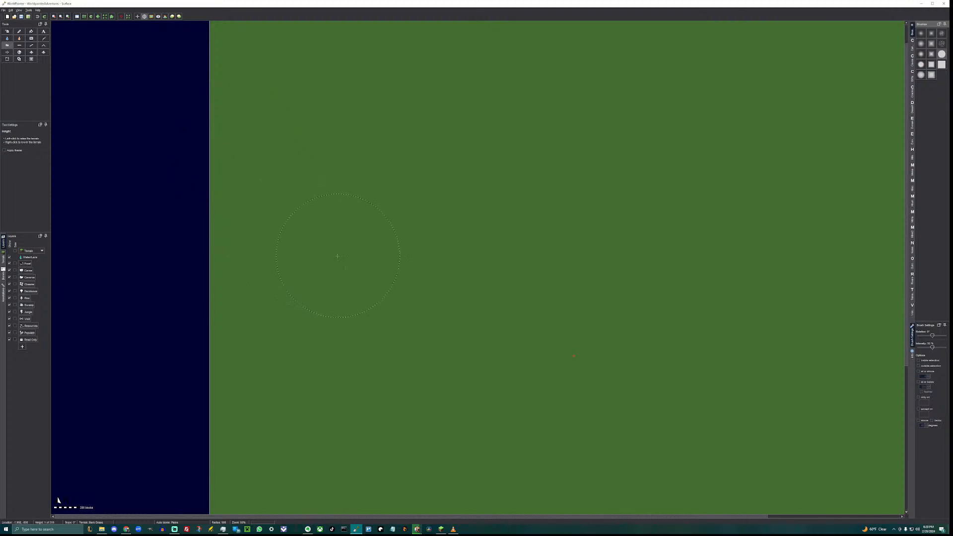
Lower a hard-edged round area at the map's west edge with the Height tool.
scroll(337, 257, down, 1)
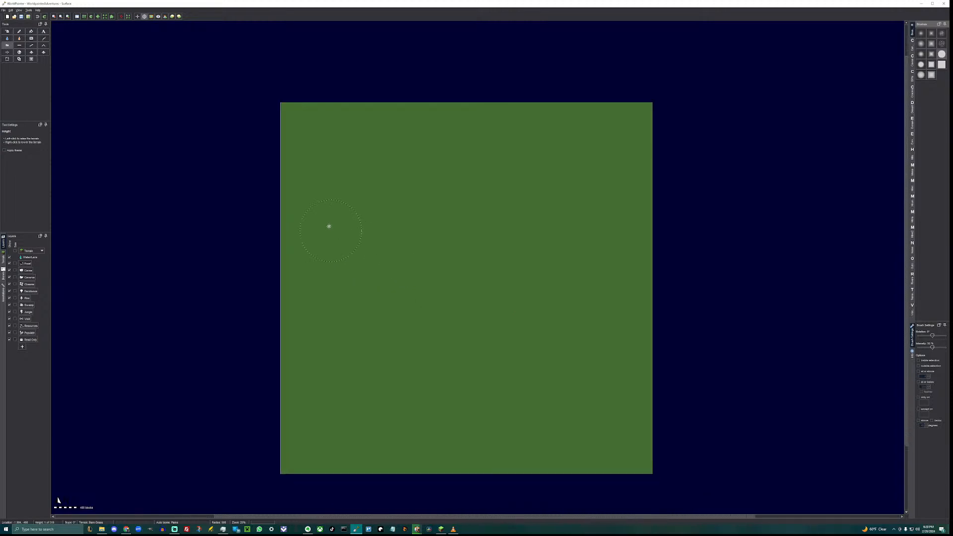
middle_drag(329, 226, 287, 200)
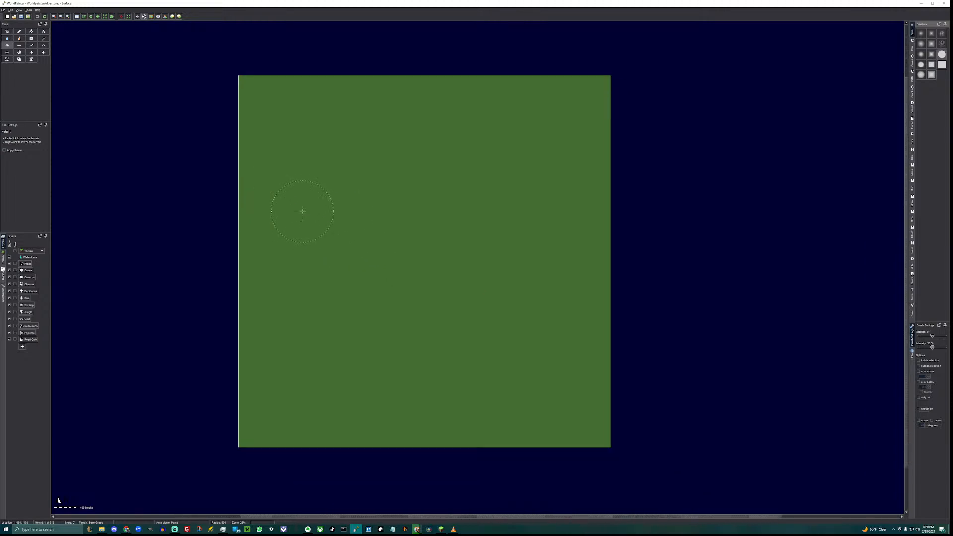
right_click(248, 217)
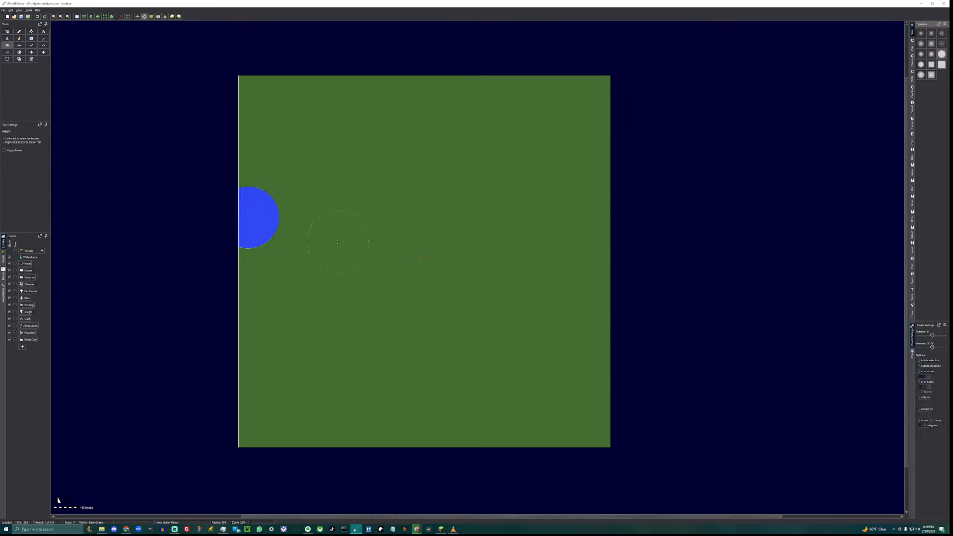
Examine the lowered area at the west edge in the 3D view, focusing on its shoreline and cut depth.
key(ctrl+3)
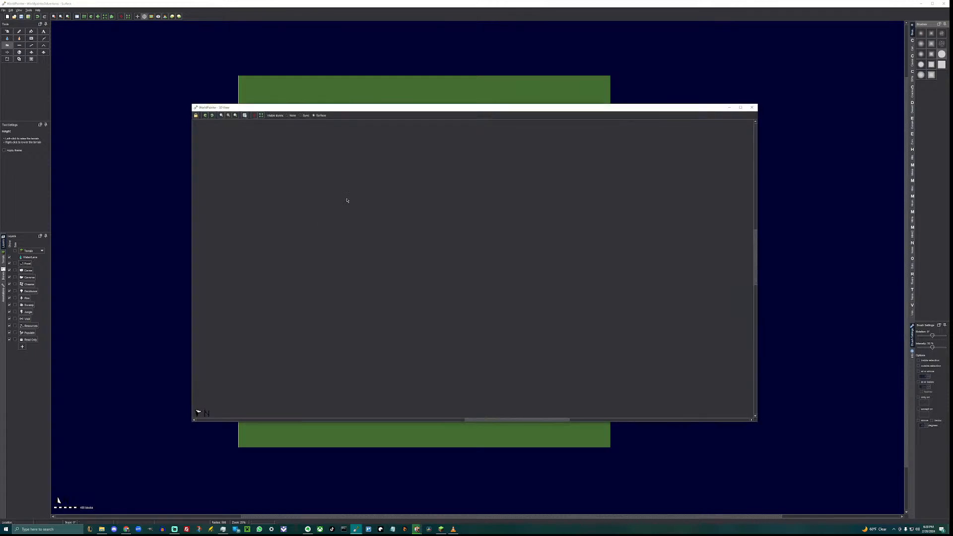
scroll(382, 227, down, 6)
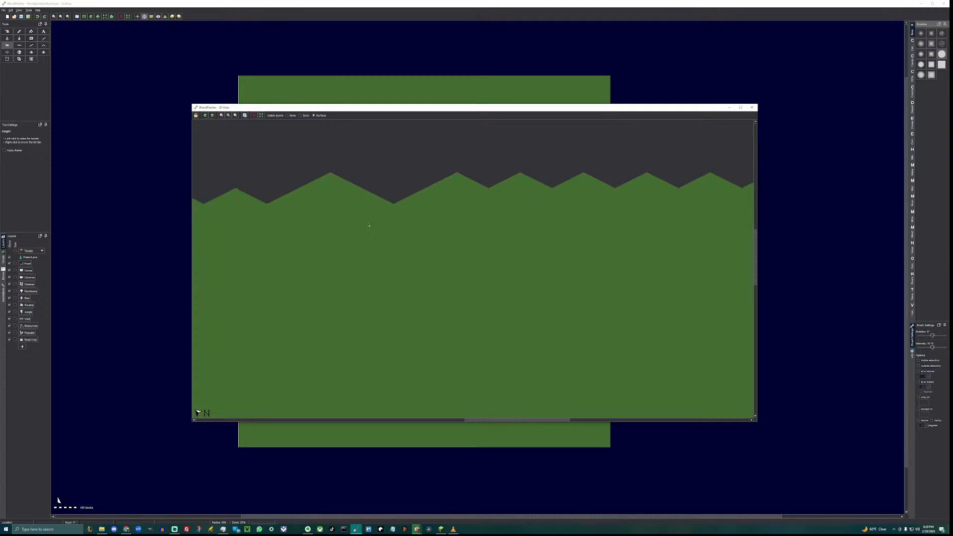
drag(316, 237, 499, 285)
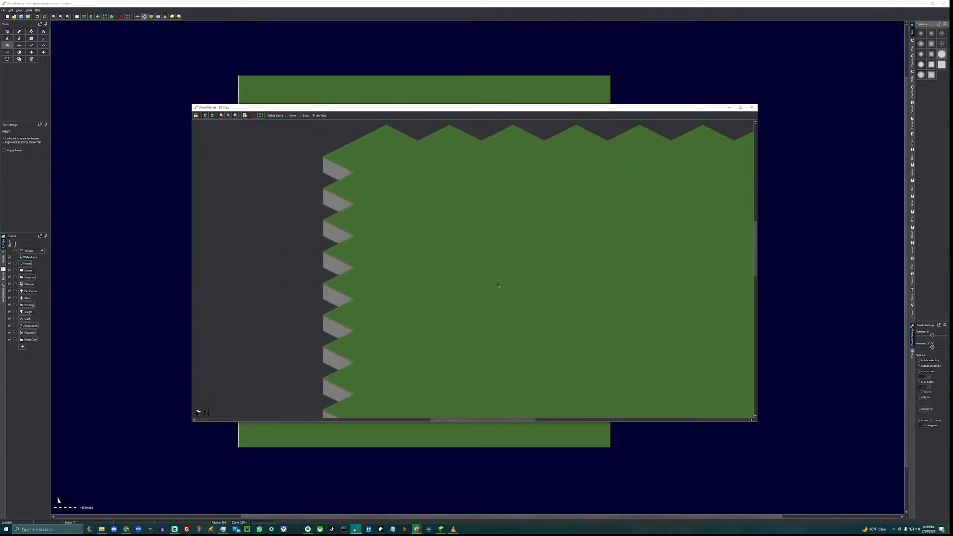
scroll(401, 292, down, 2)
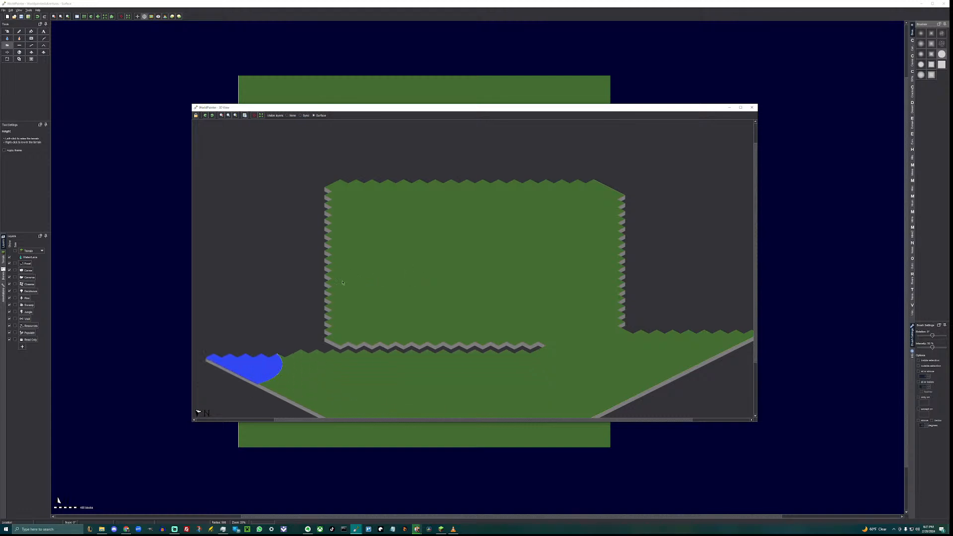
drag(318, 298, 423, 278)
scroll(341, 340, up, 1)
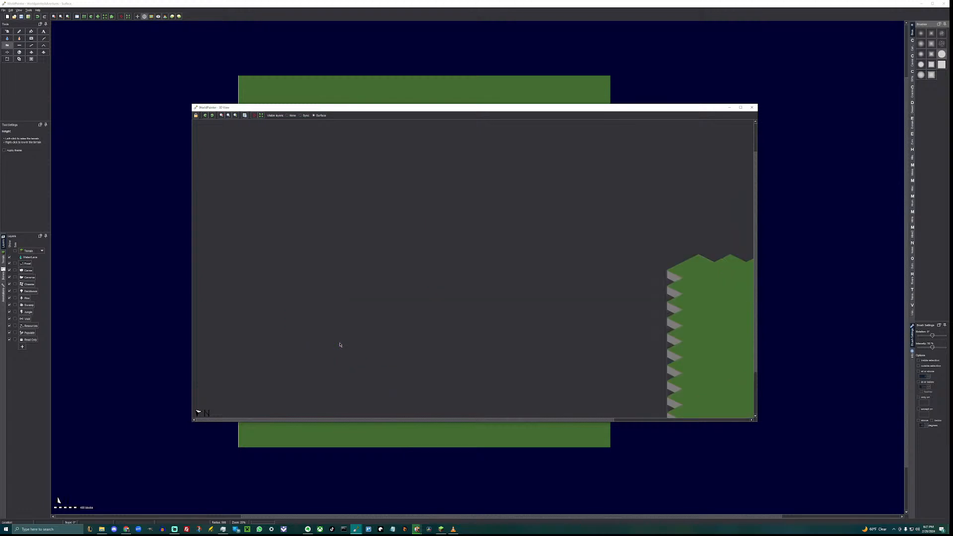
drag(358, 283, 440, 211)
scroll(395, 293, up, 2)
drag(380, 311, 452, 288)
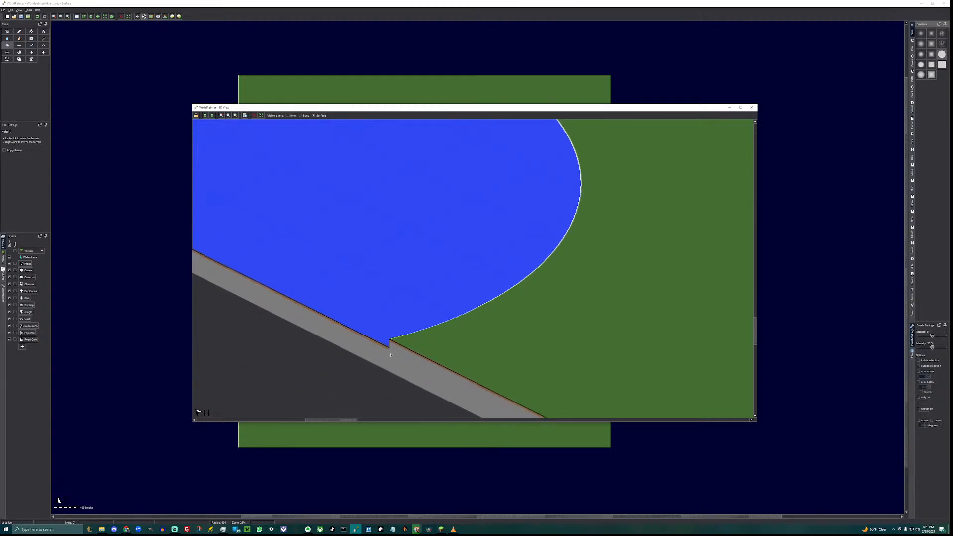
drag(383, 328, 405, 290)
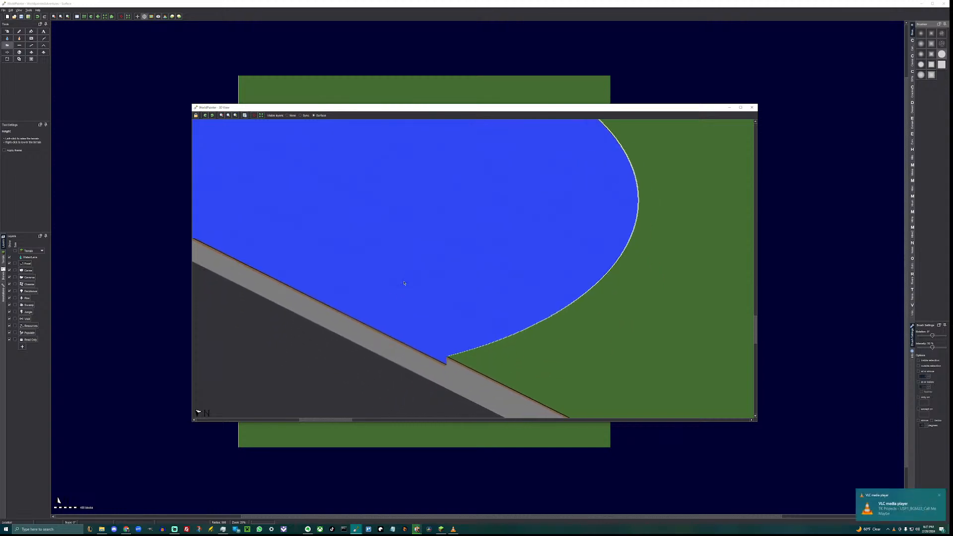
drag(375, 262, 517, 313)
scroll(587, 334, down, 2)
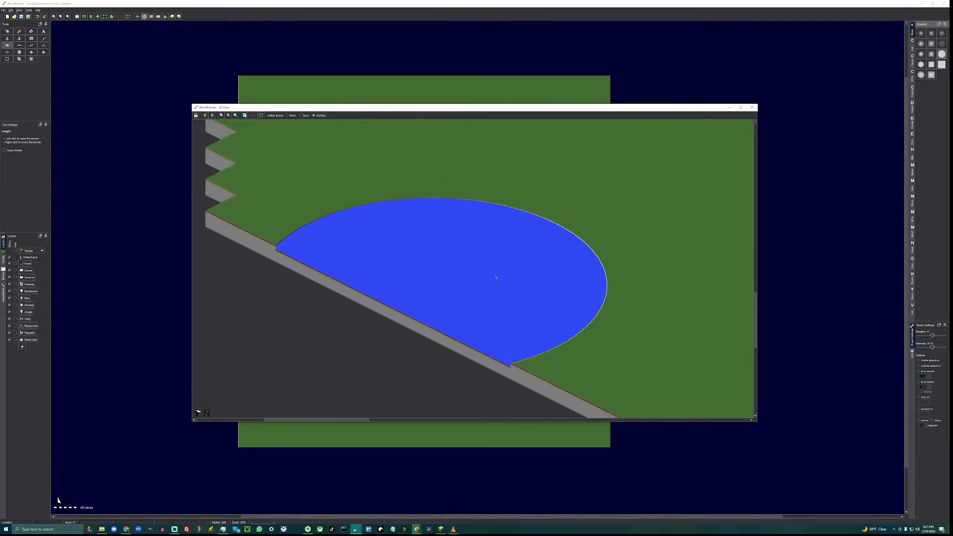
drag(411, 272, 380, 258)
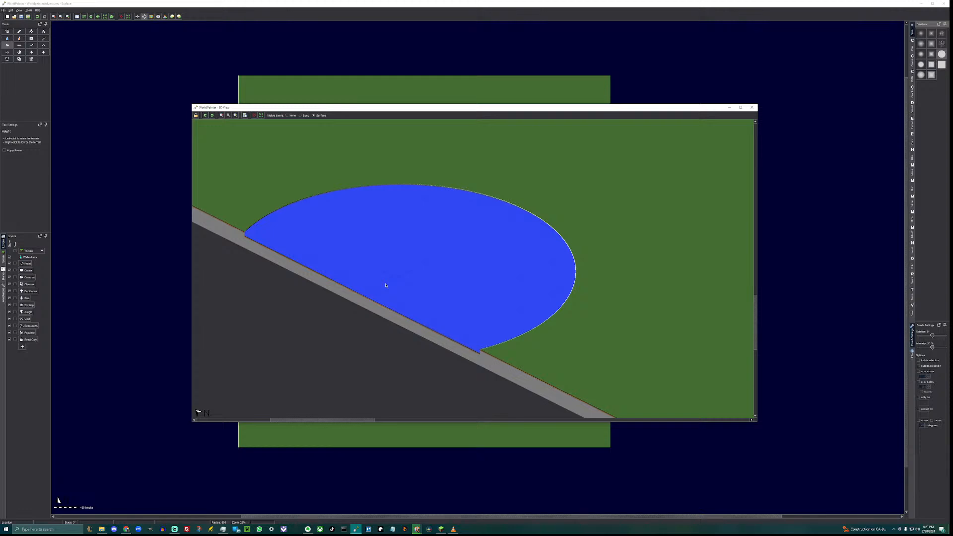
click(753, 107)
Undo the lowered area and restrict the brush to terrain at or above a negative height.
key(ctrl+z)
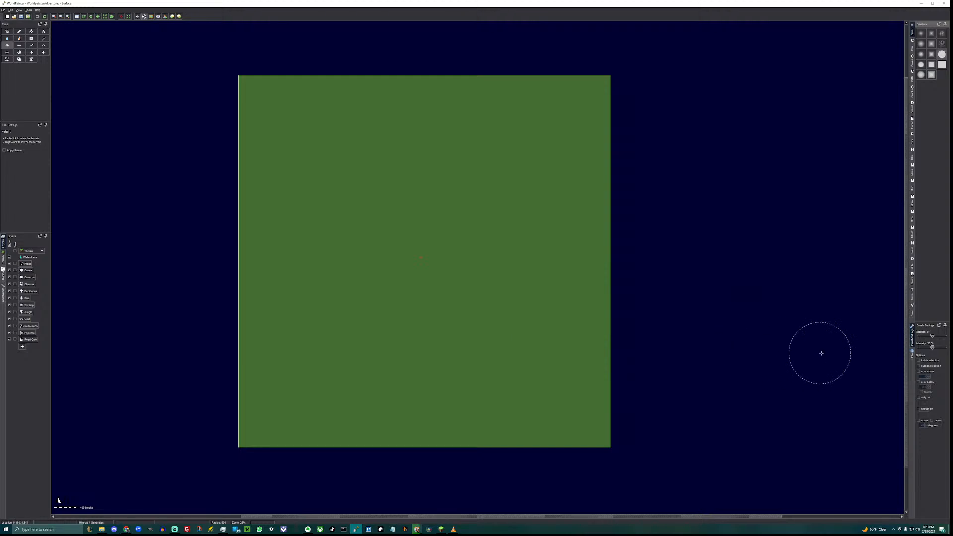
click(921, 372)
click(927, 376)
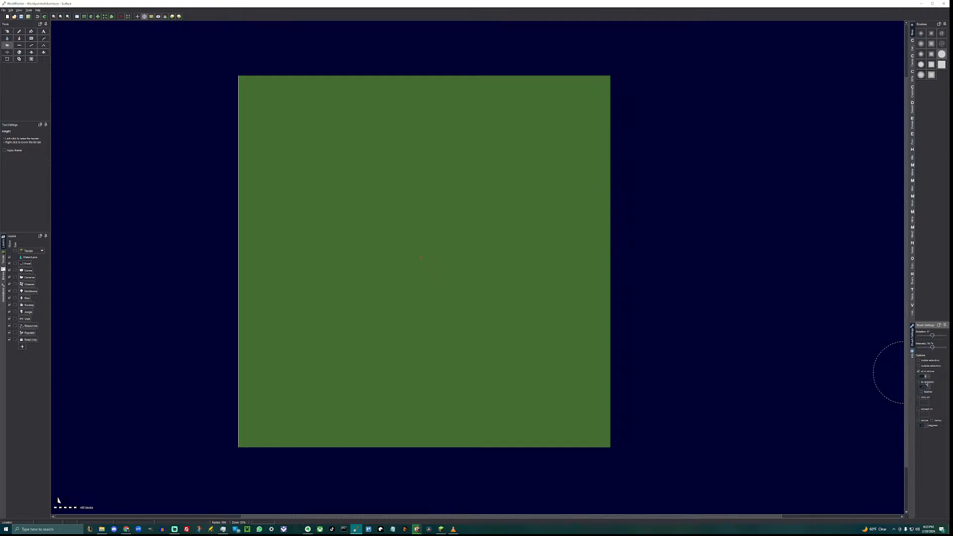
text(-)
Sink two overlapping round areas at the middle of the west edge with the height-limited brush.
right_click(247, 294)
right_drag(247, 294, 247, 295)
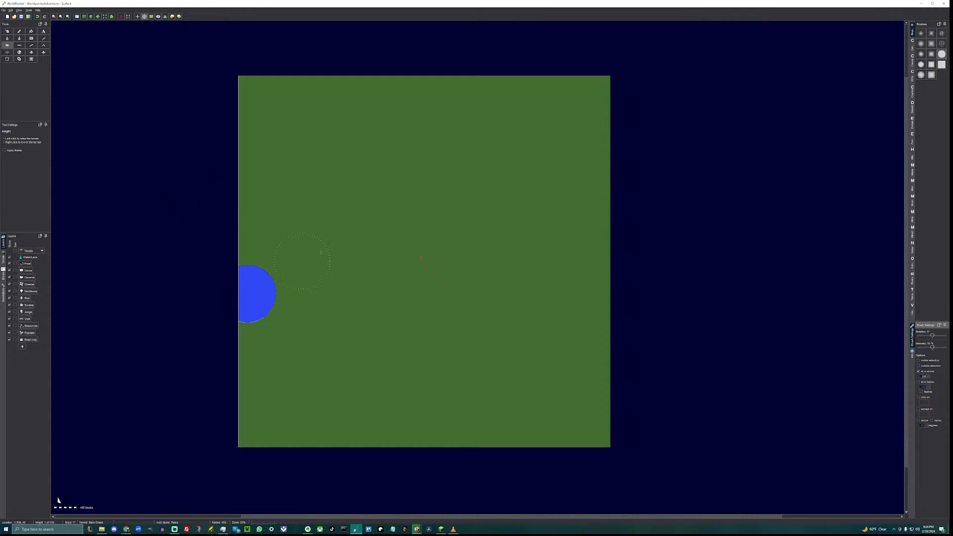
click(270, 264)
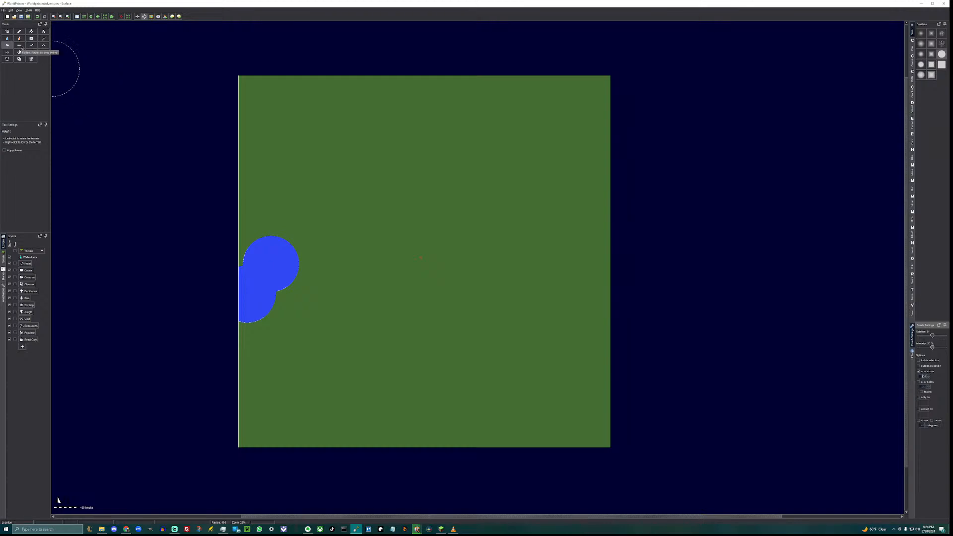
Use the Flatten tool to extend the sunken area northward along the west edge at the same depth.
click(20, 46)
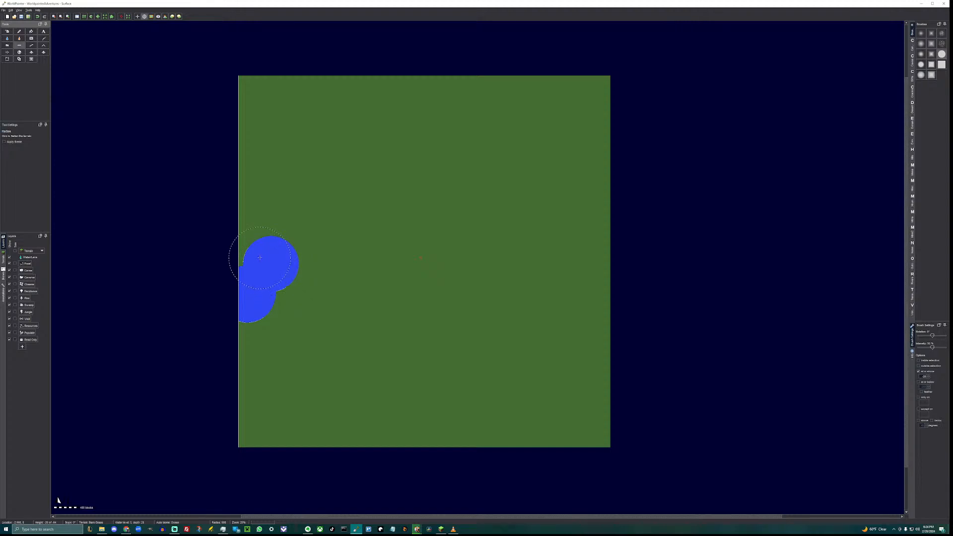
click(260, 258)
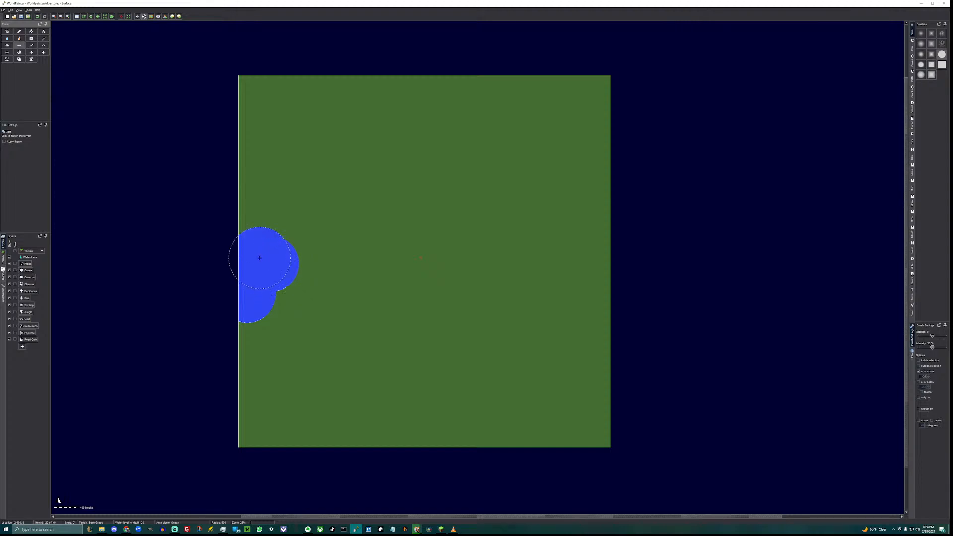
click(259, 237)
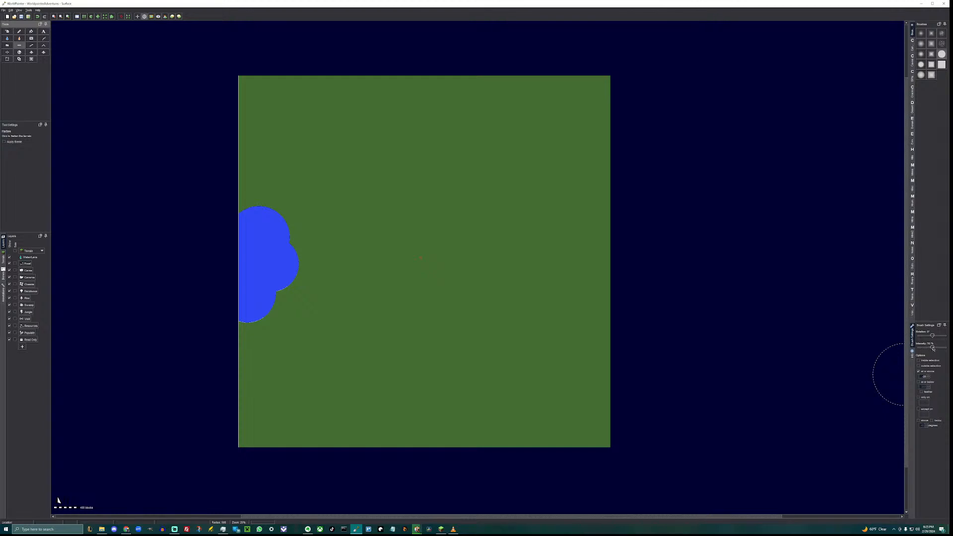
Set the brush intensity to 100% and flatten nearly all remaining land to the sunken seabed level.
drag(933, 348, 949, 349)
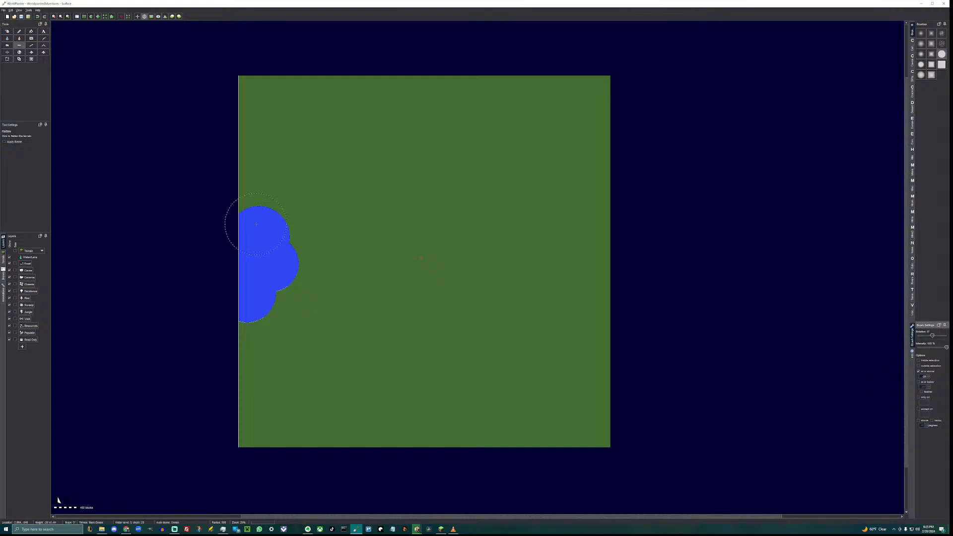
mouse_move(255, 224)
mouse_down()
mouse_move(259, 87)
mouse_move(603, 95)
mouse_move(592, 208)
mouse_move(592, 415)
mouse_move(574, 449)
mouse_move(603, 442)
mouse_move(273, 435)
mouse_move(245, 422)
mouse_move(243, 347)
mouse_move(263, 303)
mouse_move(327, 401)
mouse_move(518, 395)
mouse_move(441, 338)
mouse_move(407, 338)
mouse_move(395, 355)
mouse_up()
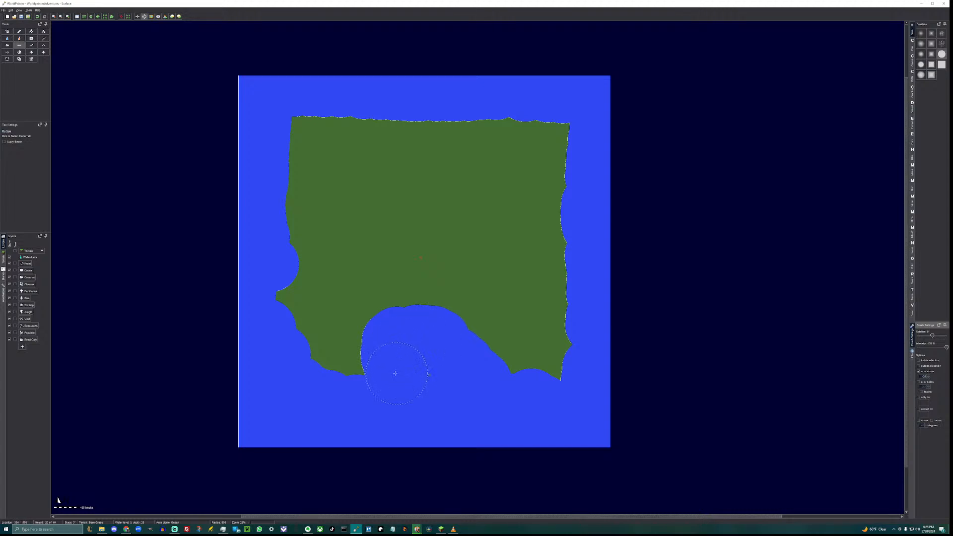
drag(395, 374, 301, 309)
mouse_move(337, 309)
mouse_down()
mouse_move(432, 290)
mouse_move(576, 373)
mouse_move(556, 328)
mouse_move(477, 246)
mouse_move(465, 172)
mouse_move(472, 129)
mouse_move(551, 149)
mouse_move(541, 261)
mouse_move(516, 233)
mouse_move(514, 167)
mouse_move(451, 156)
mouse_move(428, 237)
mouse_move(385, 265)
mouse_move(299, 239)
mouse_move(304, 137)
mouse_move(367, 128)
mouse_move(396, 197)
mouse_move(382, 228)
mouse_move(347, 221)
mouse_move(350, 180)
mouse_move(369, 217)
mouse_up()
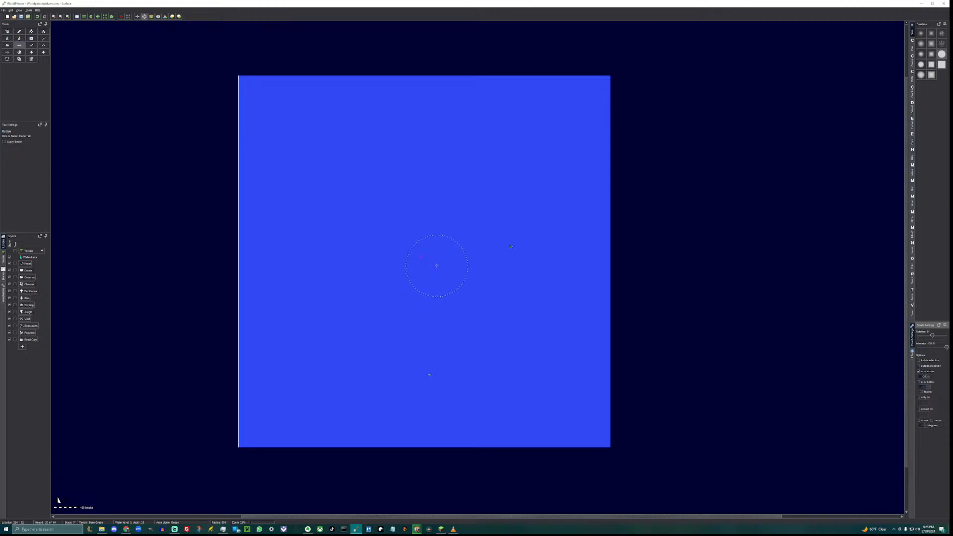
Inspect the flooded world and the small leftover patch of land in the 3D view.
key(ctrl+3)
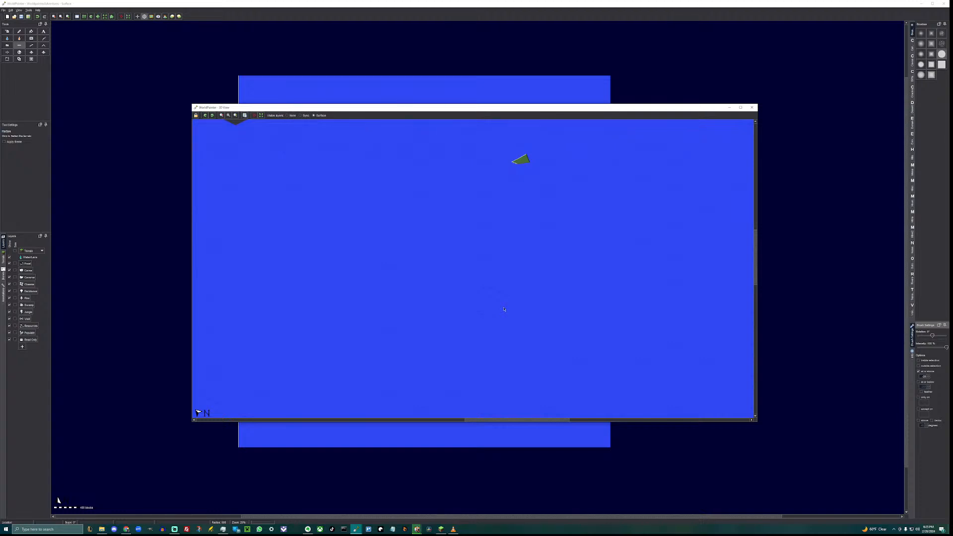
middle_drag(517, 232, 430, 366)
scroll(450, 234, up, 1)
middle_drag(451, 236, 423, 251)
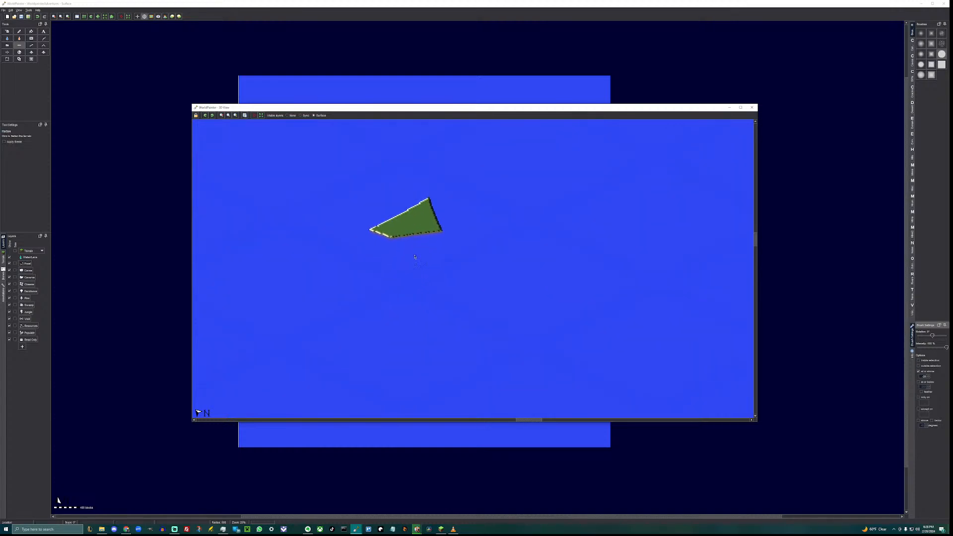
scroll(417, 263, down, 5)
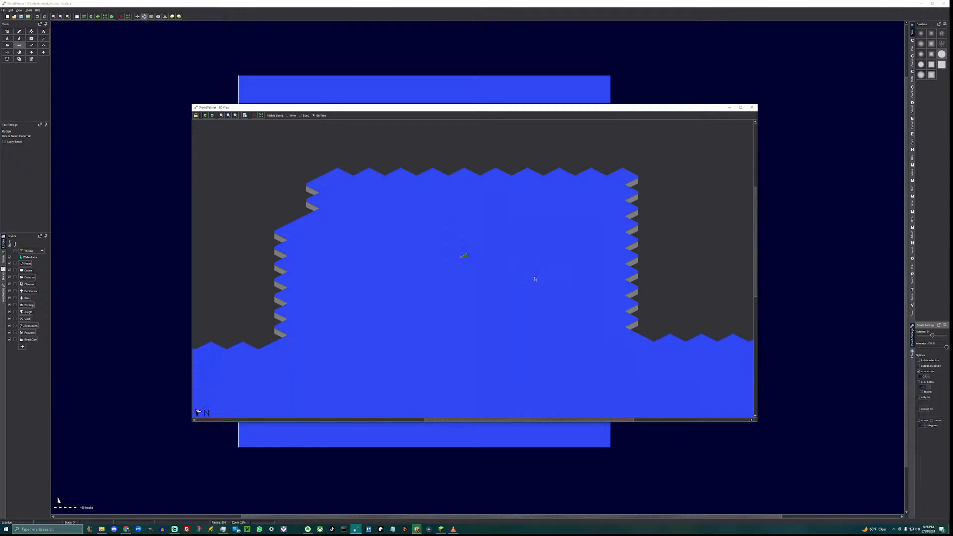
middle_drag(500, 243, 460, 246)
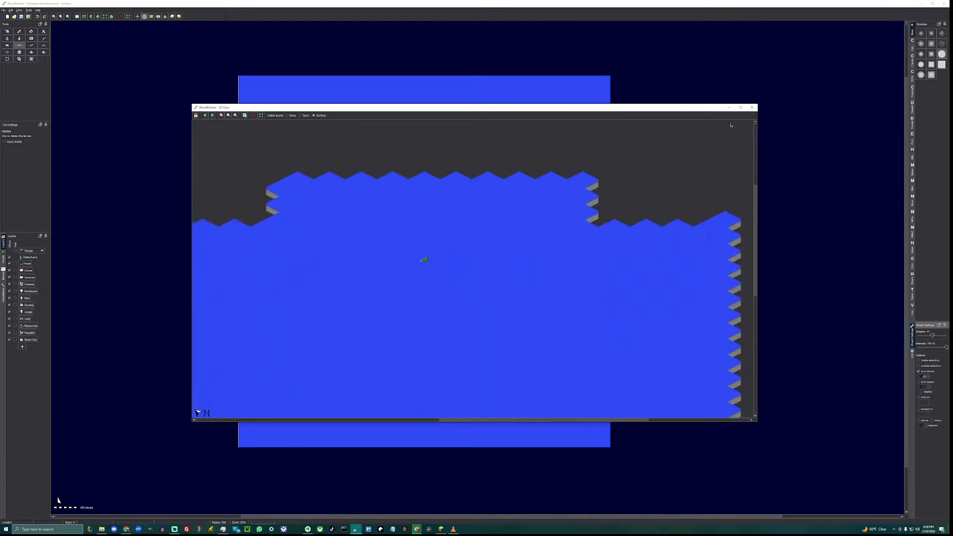
Close the 3D view and switch to the Height tool.
click(752, 107)
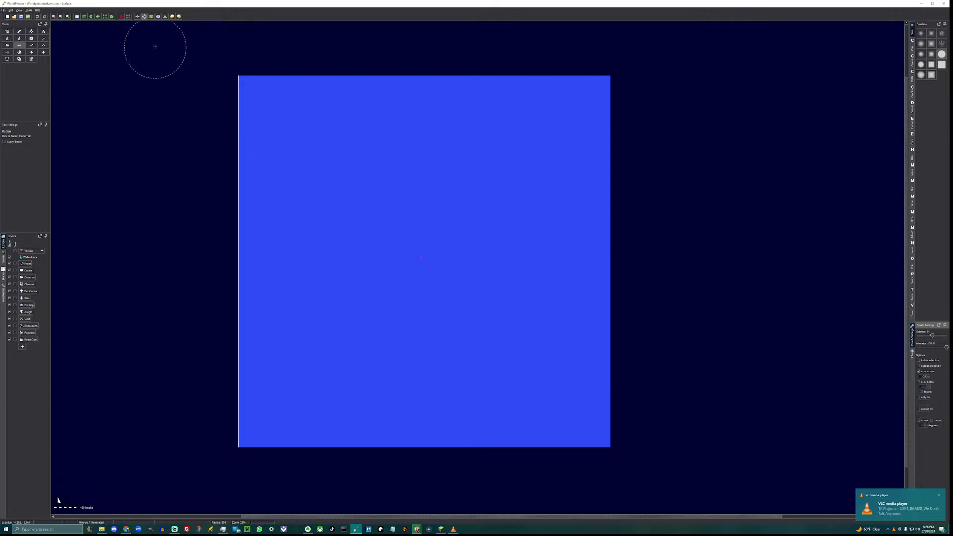
click(7, 45)
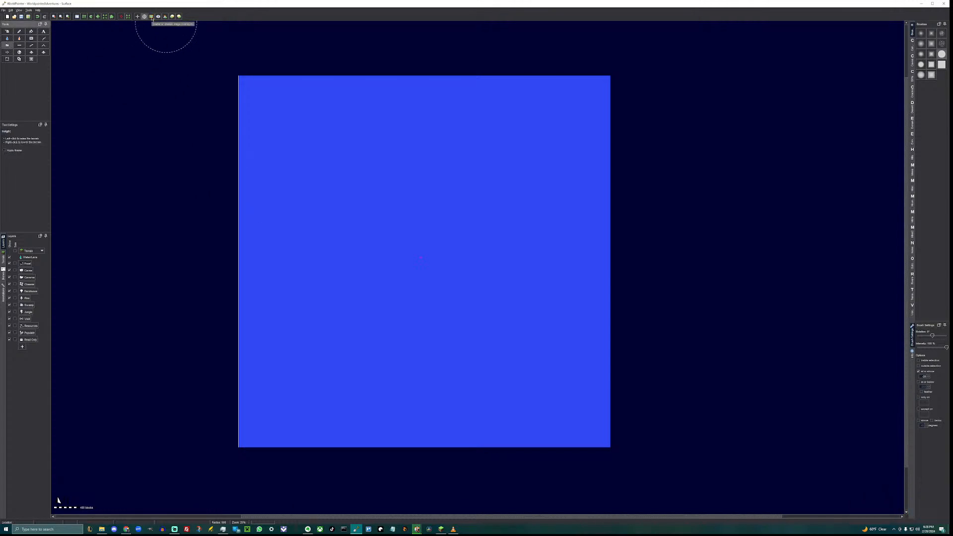
Start adding an image overlay to the view and browse the Downloads folder for the saved map image.
click(151, 17)
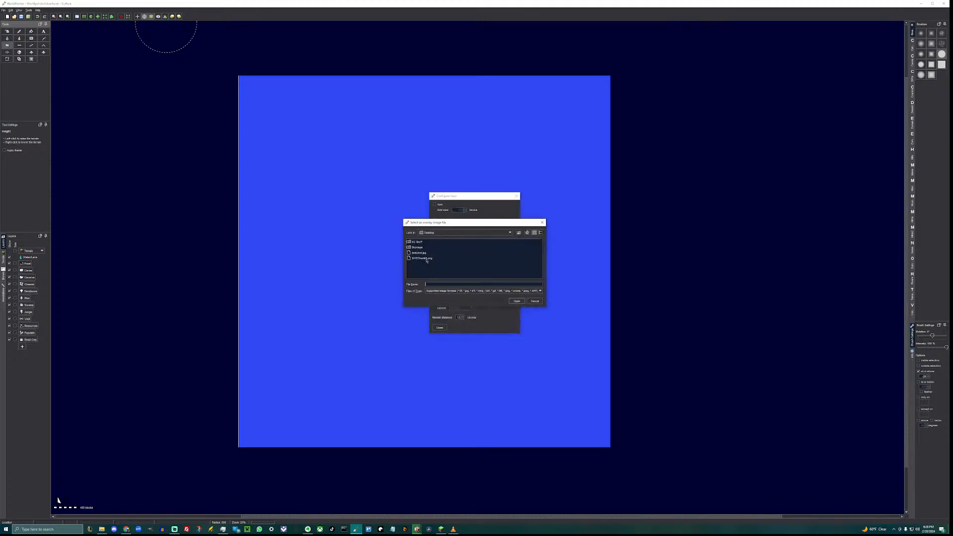
click(480, 232)
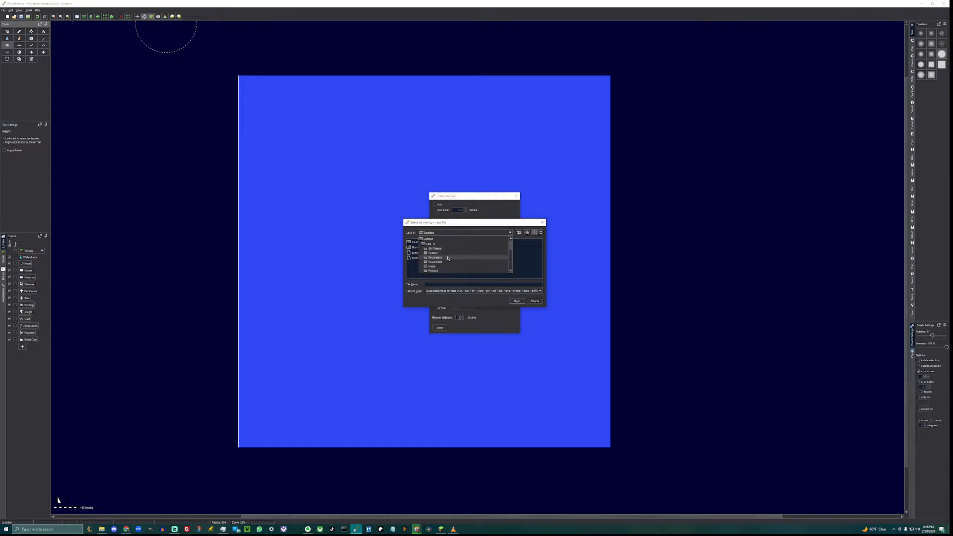
click(436, 261)
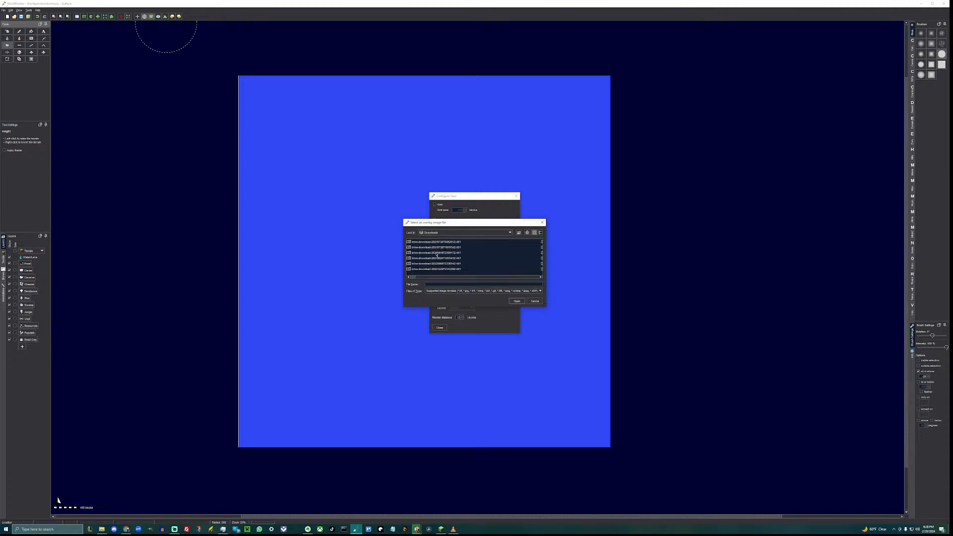
scroll(437, 255, down, 3)
scroll(436, 254, down, 3)
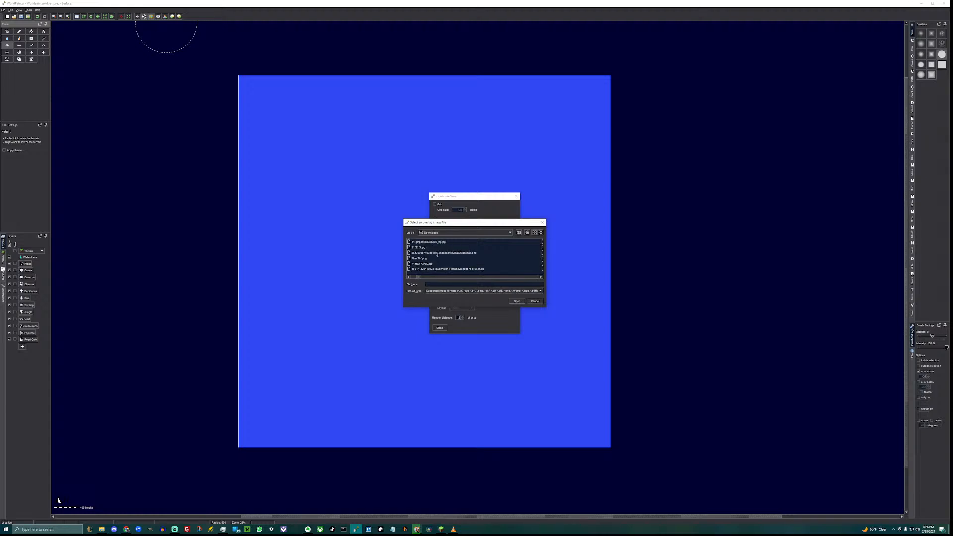
scroll(437, 255, up, 3)
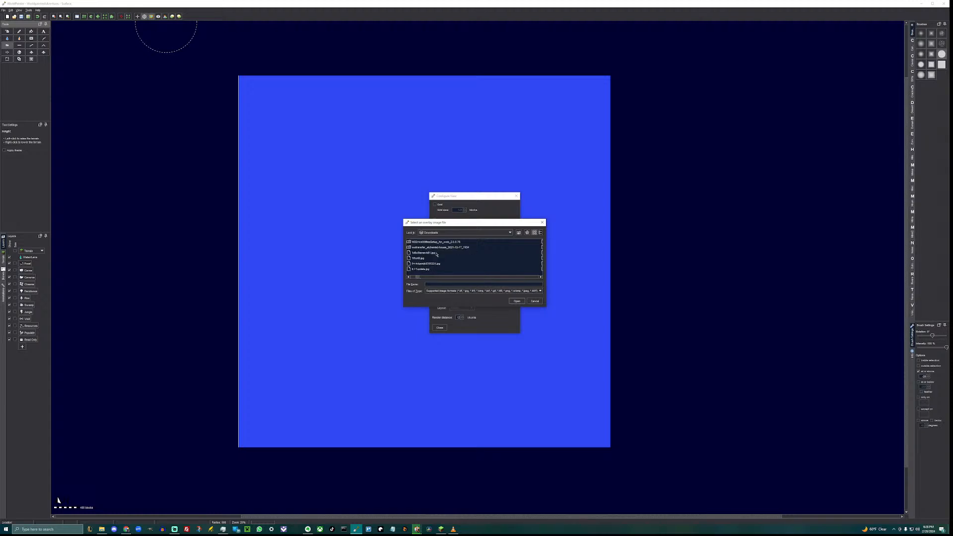
scroll(427, 255, up, 3)
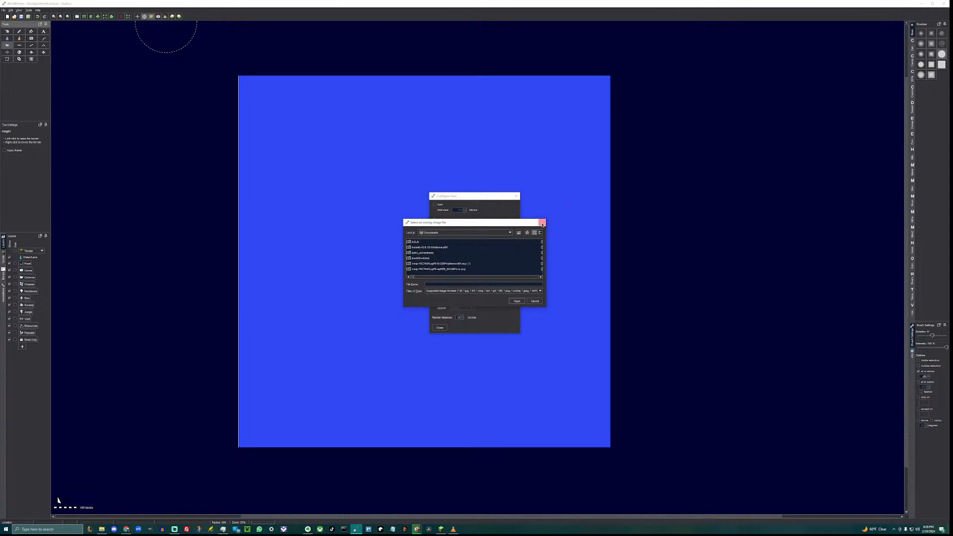
Switch to File Explorer and move its window clear of the overlay file dialog to look up the map screenshot.
click(102, 530)
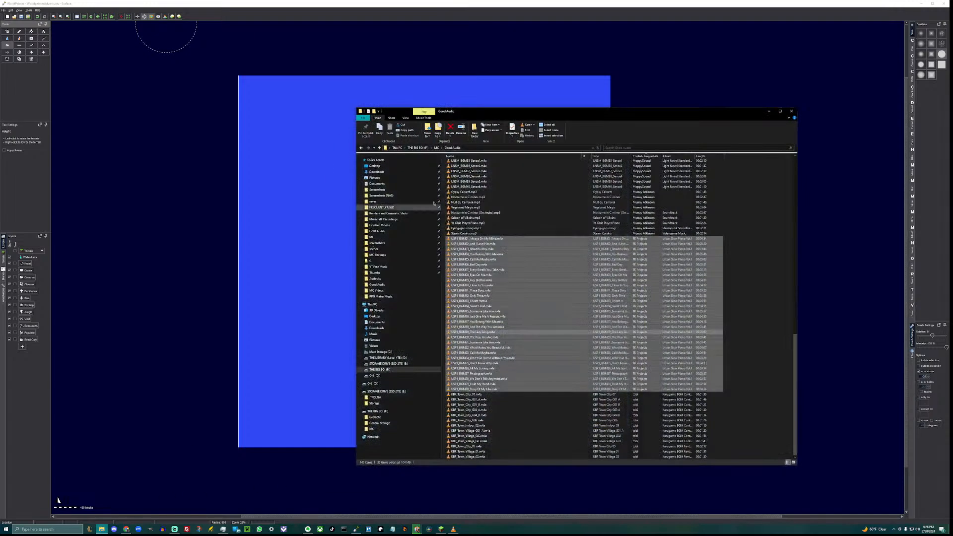
drag(467, 112, 0, 359)
click(102, 530)
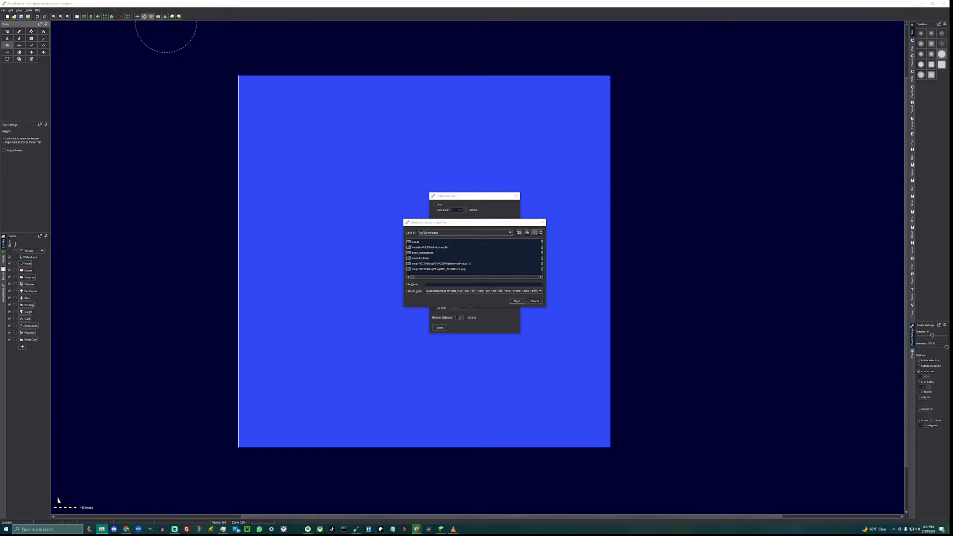
Find the continent map screenshot in the Downloads folder and load it as the overlay image.
scroll(463, 249, down, 5)
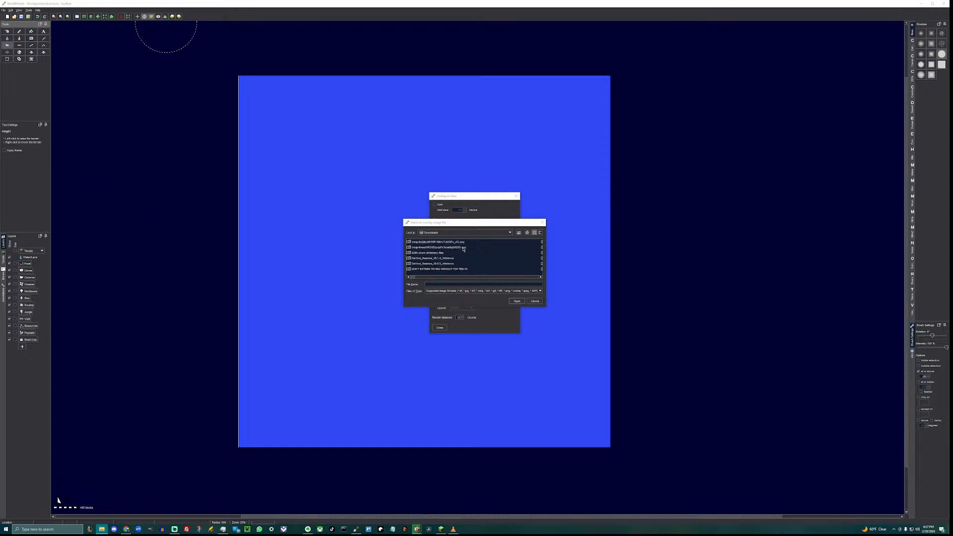
scroll(463, 250, down, 6)
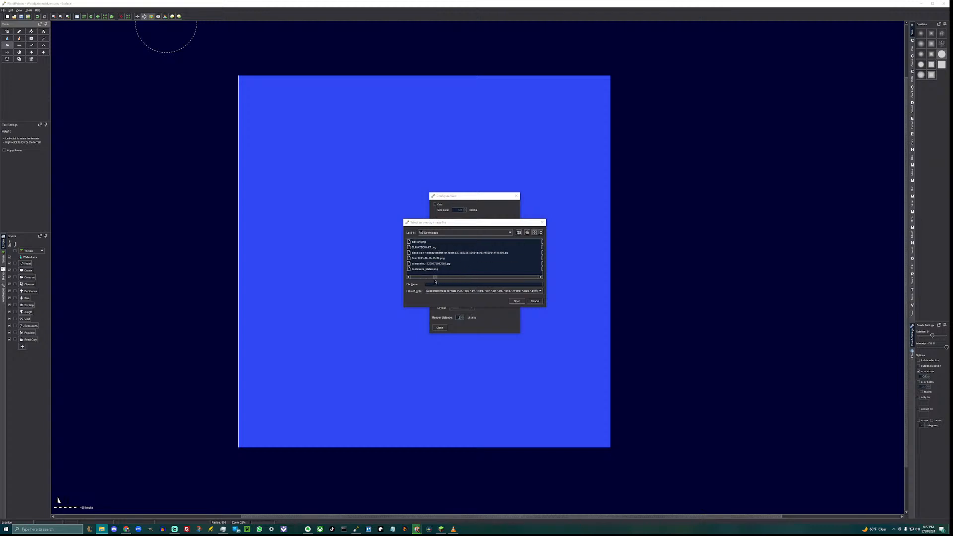
drag(437, 278, 473, 279)
scroll(474, 264, down, 2)
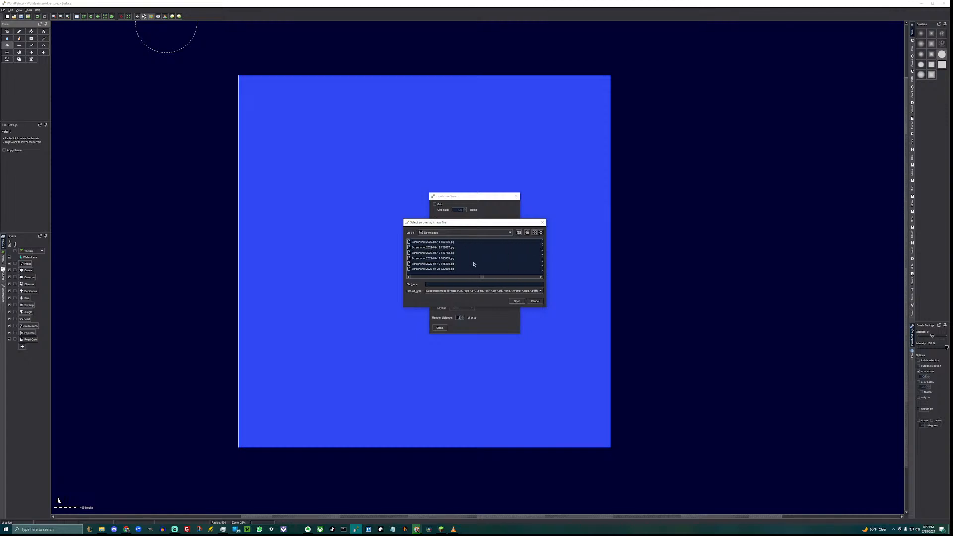
scroll(473, 265, down, 2)
scroll(474, 264, down, 1)
scroll(473, 265, down, 2)
scroll(474, 264, down, 2)
scroll(473, 264, down, 1)
scroll(473, 264, up, 1)
click(445, 243)
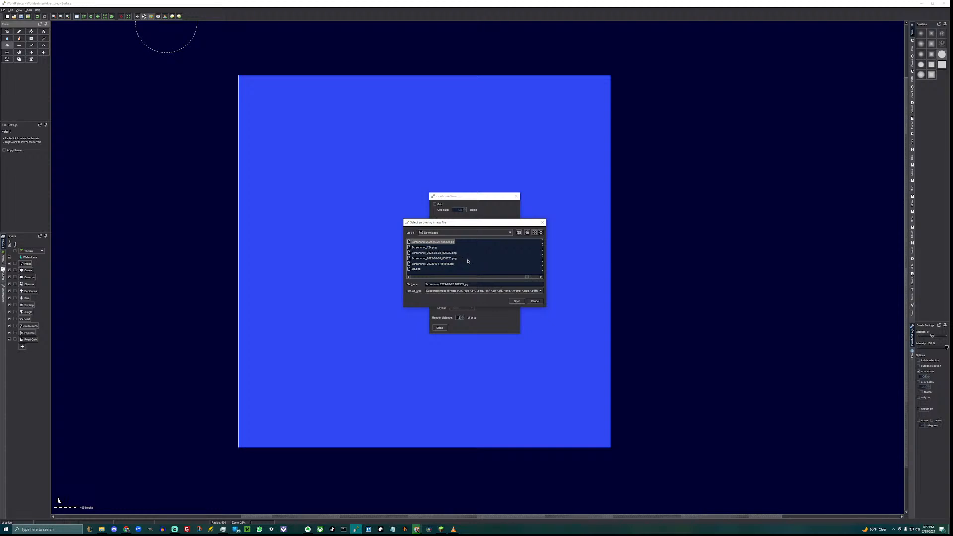
click(517, 302)
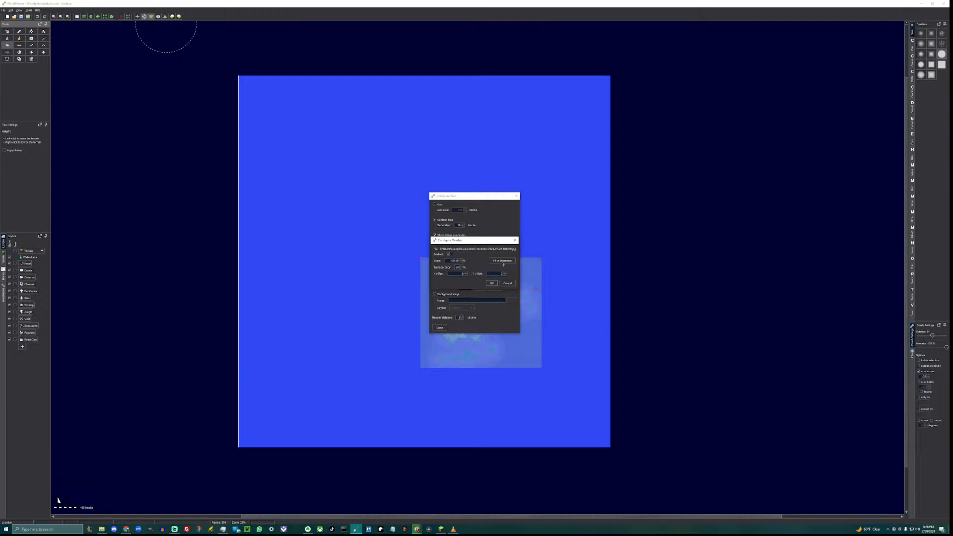
Fit the overlay image to the dimension, and try enlarging its scale to 310% and 320%.
drag(491, 241, 358, 222)
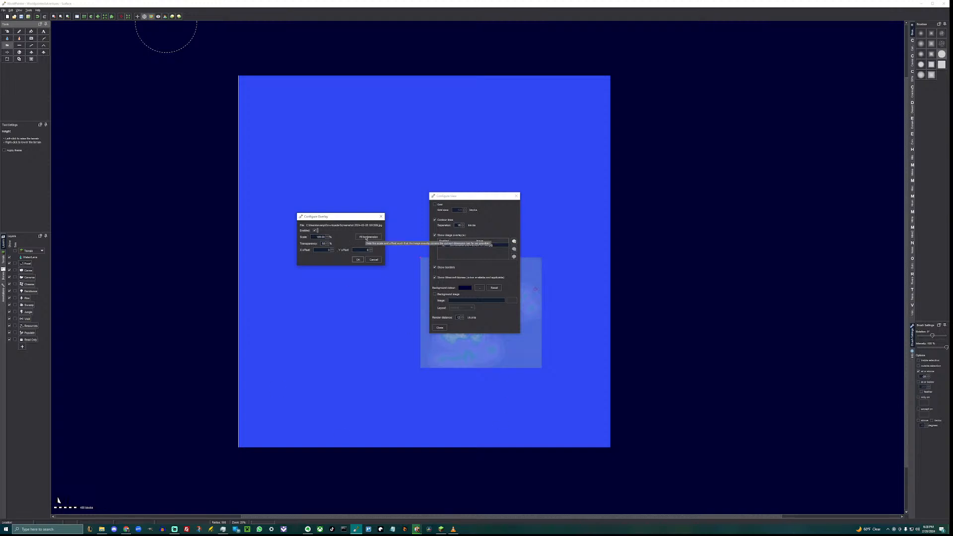
click(367, 238)
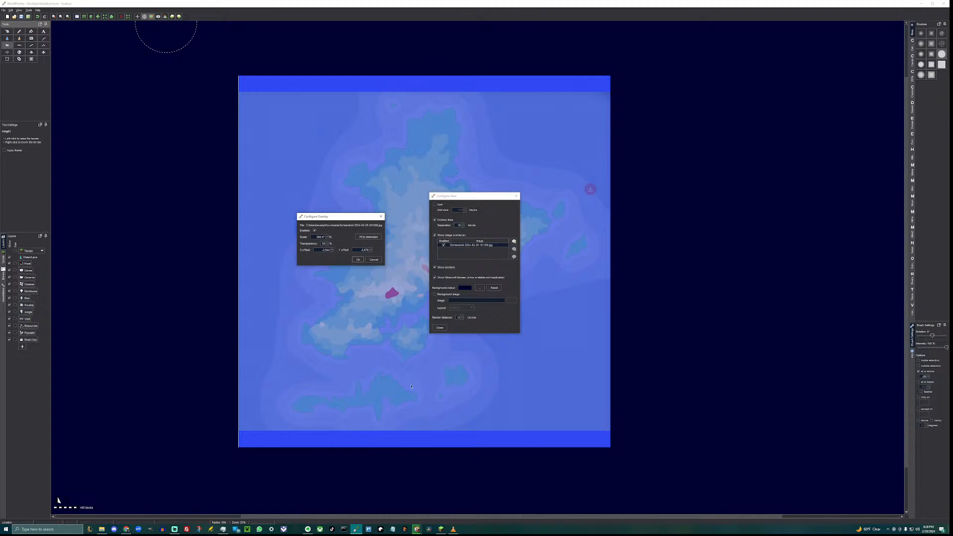
double_click(325, 237)
text(310)
key(Return)
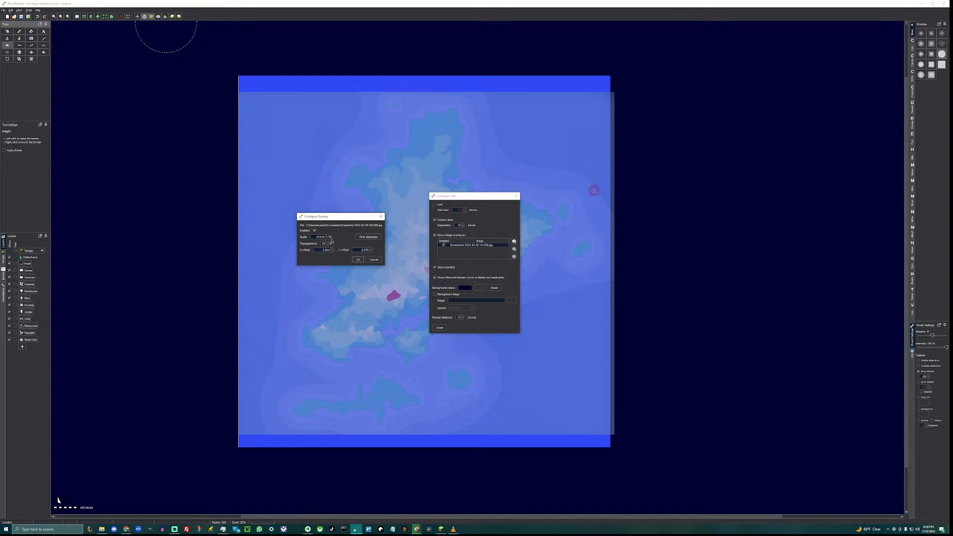
drag(314, 237, 334, 243)
text(320)
key(Return)
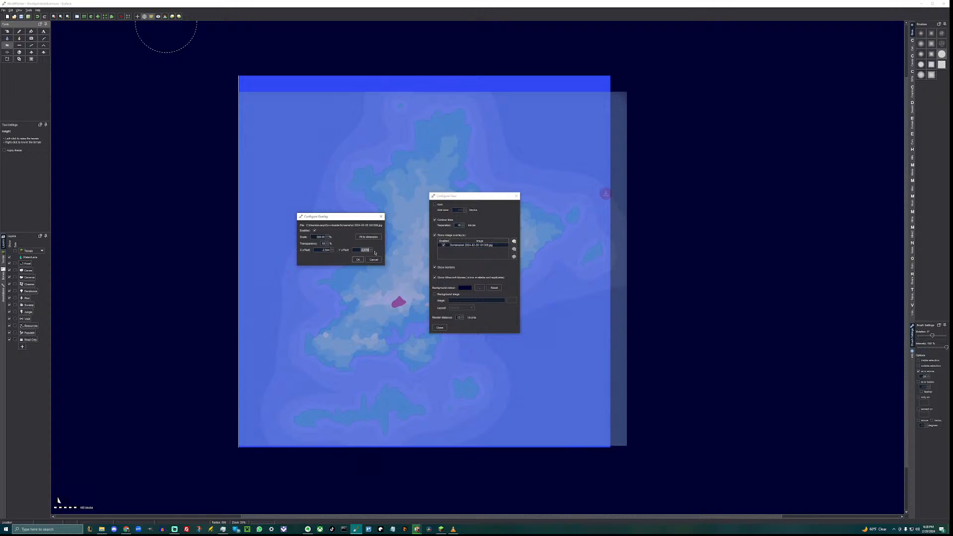
Try shifting the overlay vertically, ending with a Y offset of -2,500.
click(369, 250)
key(BackSpace)
key(Return)
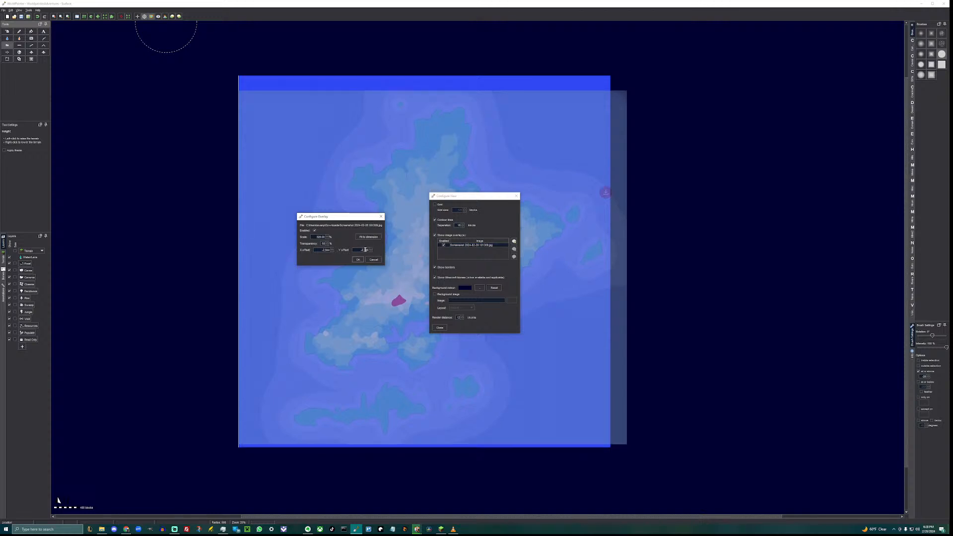
drag(359, 249, 378, 252)
key(BackSpace)
text(-2550)
key(Return)
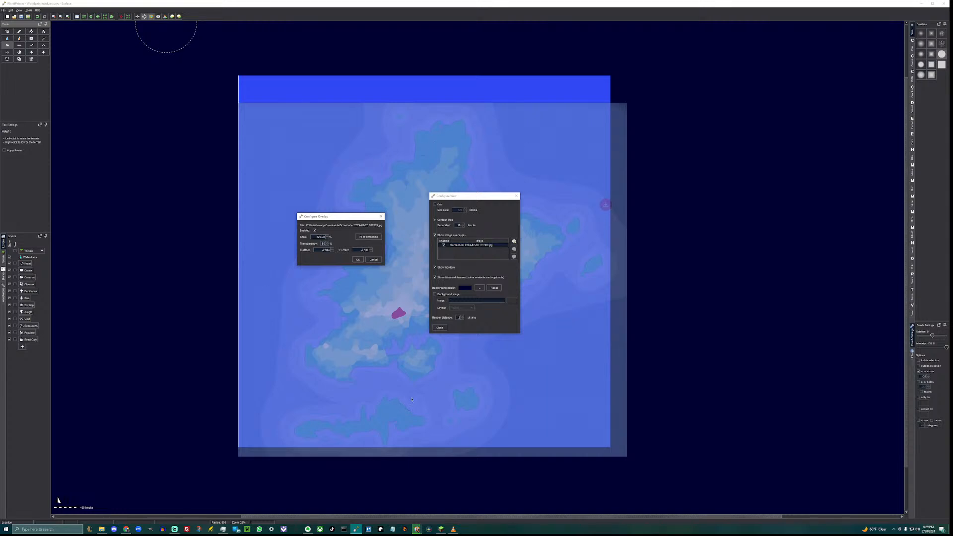
Try an overlay scale of 350% with X offsets of -3,000 and -3,500.
drag(319, 239, 331, 237)
text(358)
key(Return)
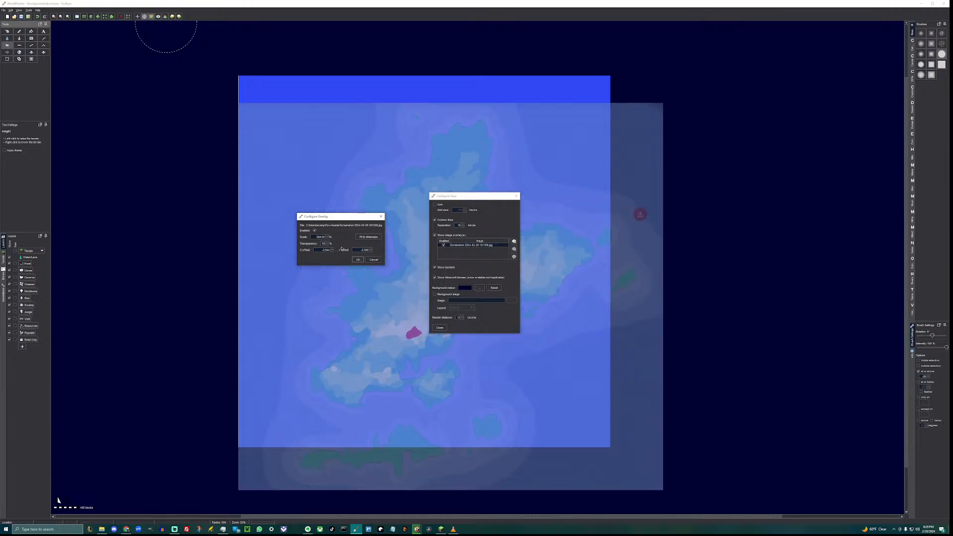
drag(321, 251, 330, 250)
text(-3,000)
key(Return)
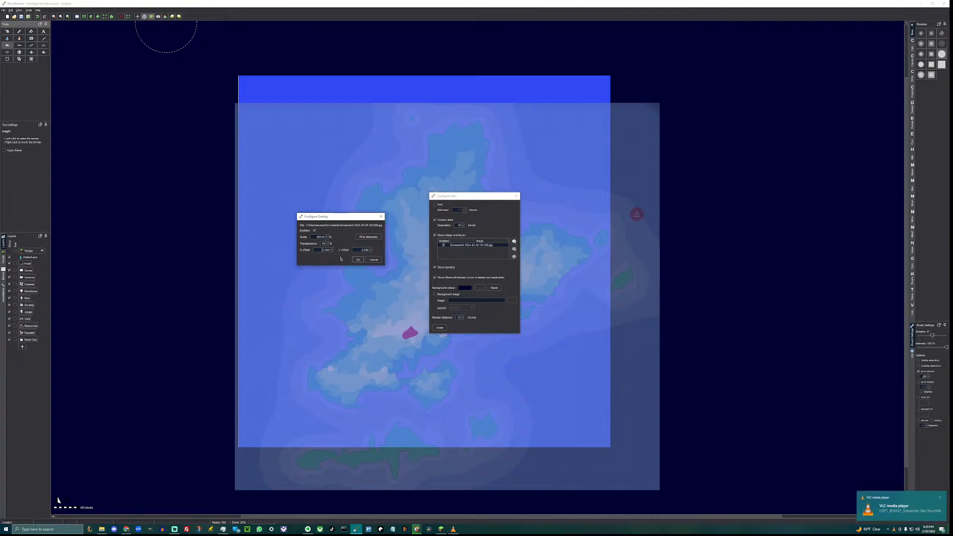
drag(320, 250, 338, 252)
text(-3500)
key(Return)
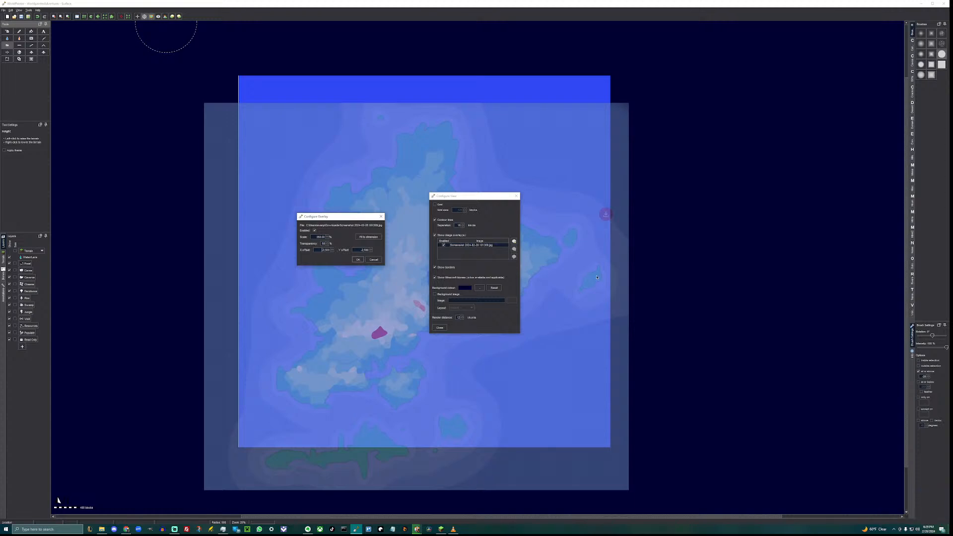
Set the overlay's scale to 375% and its Y offset to -2,750.
drag(317, 237, 338, 240)
text(375)
key(Return)
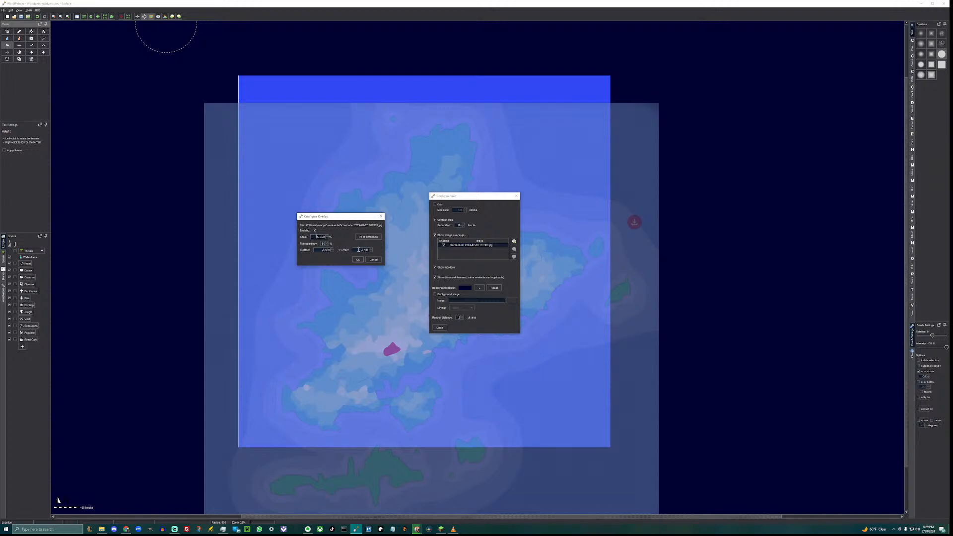
double_click(359, 250)
key(BackSpace)
text(-2,750)
key(Return)
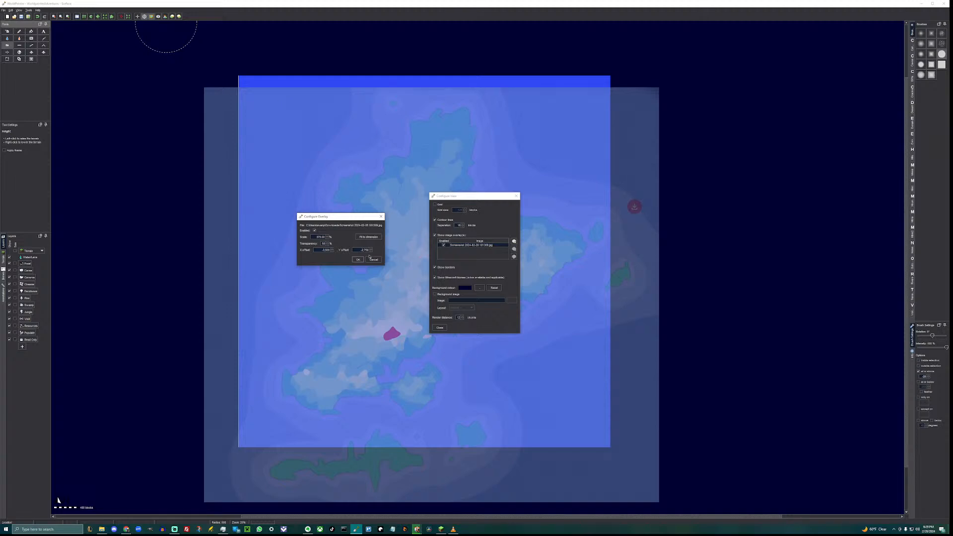
Set the overlay's X offset to -3,700, accept the overlay settings and close the view configuration.
drag(317, 250, 342, 256)
key(BackSpace)
key(Return)
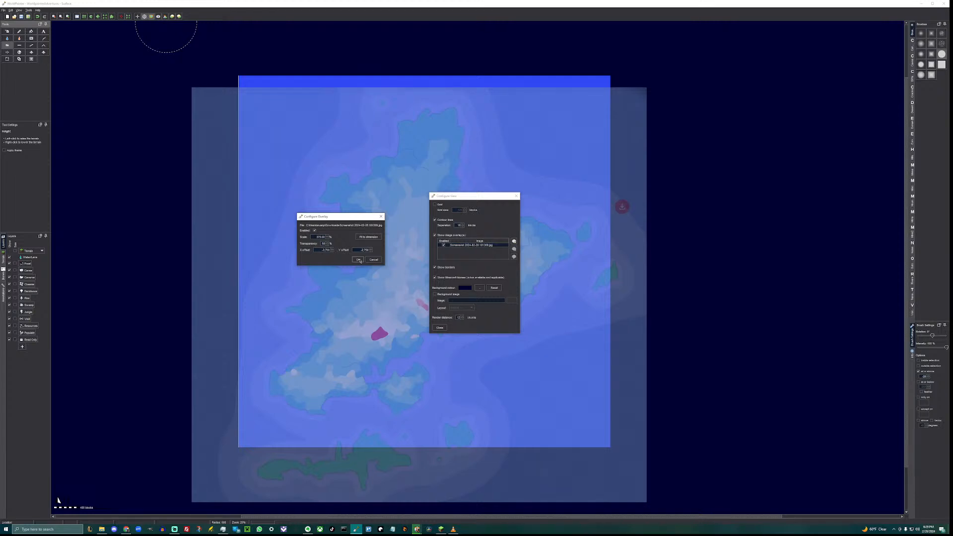
click(358, 260)
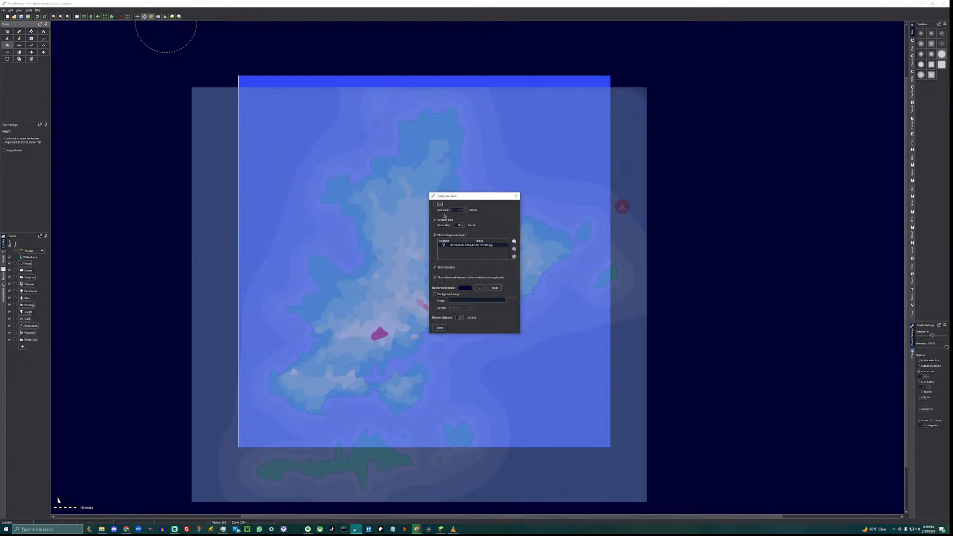
click(436, 205)
click(435, 205)
click(440, 328)
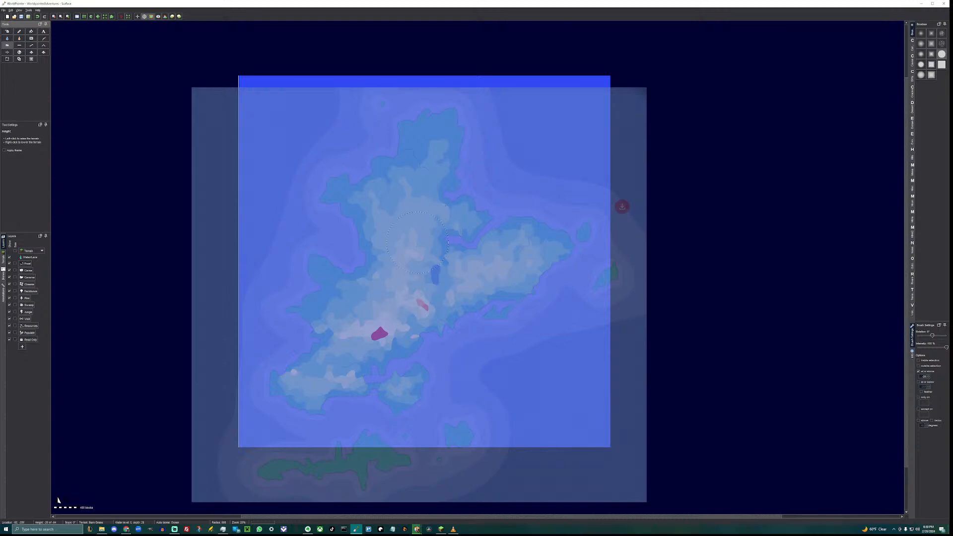
Choose a soft round brush with a much smaller radius for the continent's coastline, toggling the image overlay to compare.
scroll(416, 244, up, 1)
ctrl+scroll(240, 353, up, 1)
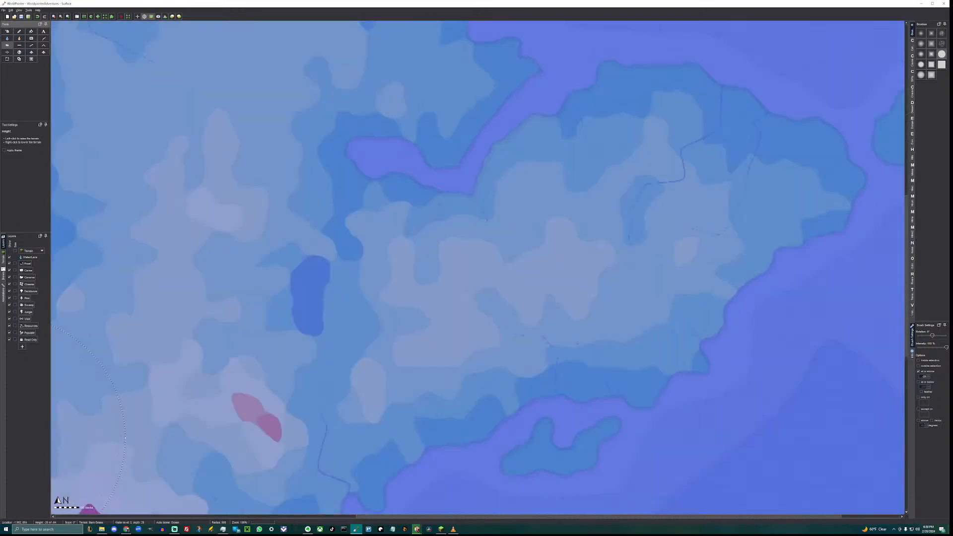
middle_drag(297, 305, 542, 298)
scroll(542, 298, down, 5)
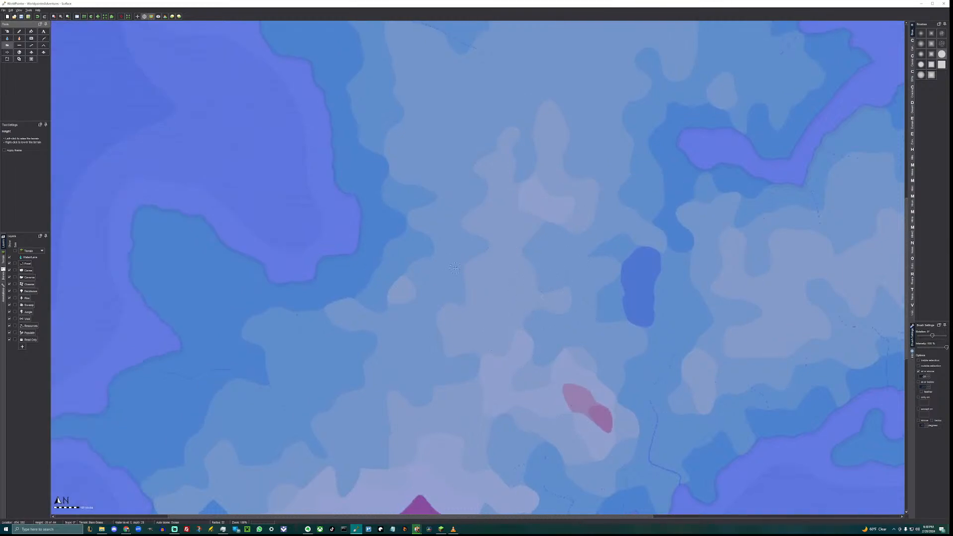
click(922, 46)
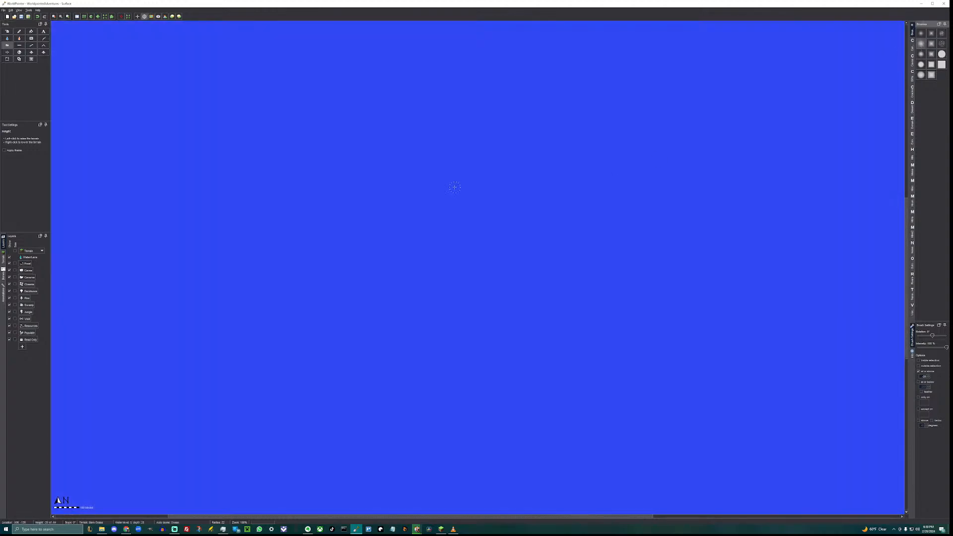
click(152, 16)
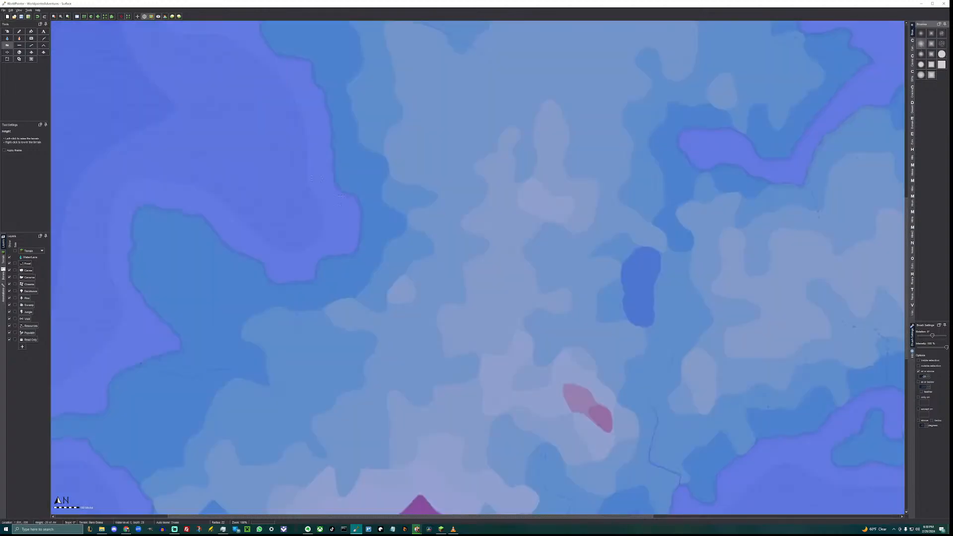
click(152, 16)
scroll(341, 173, down, 4)
Disable the brush's at-or-above height limit and enable an at-or-below limit instead.
click(919, 372)
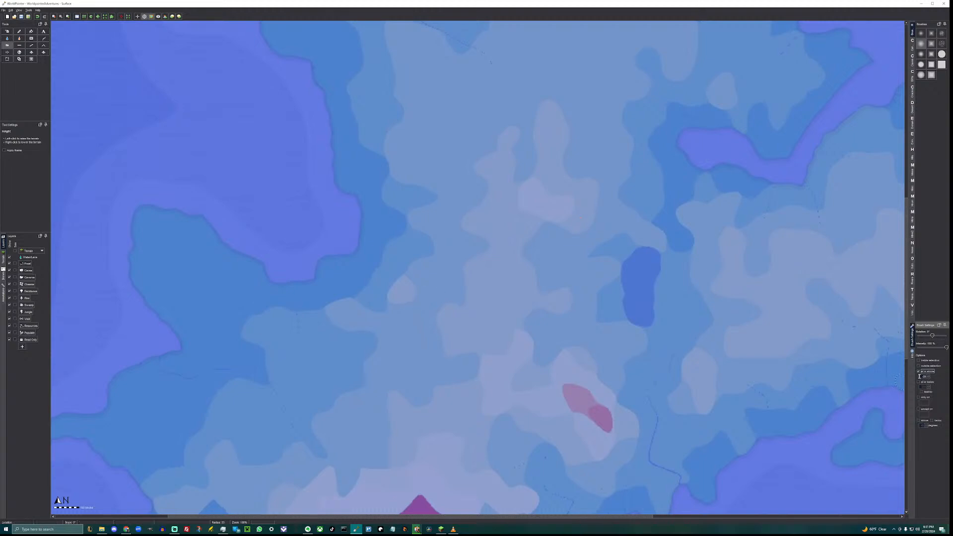
click(920, 377)
click(919, 371)
click(926, 383)
drag(921, 387, 933, 389)
text(6)
Raise a strip of land with the Height tool along the eastern and southern shores of the northwestern bay, following the overlay's coastline.
click(340, 184)
drag(346, 186, 349, 187)
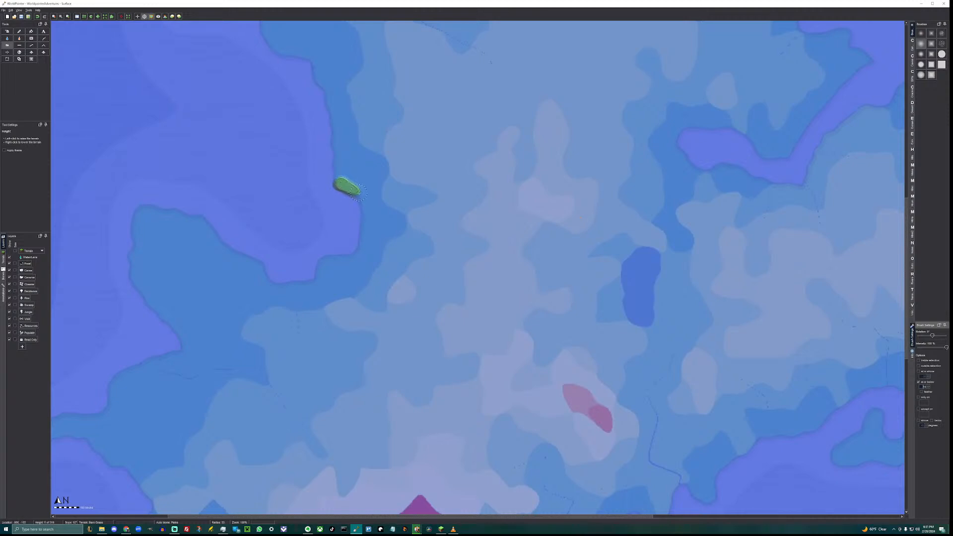
drag(361, 194, 364, 231)
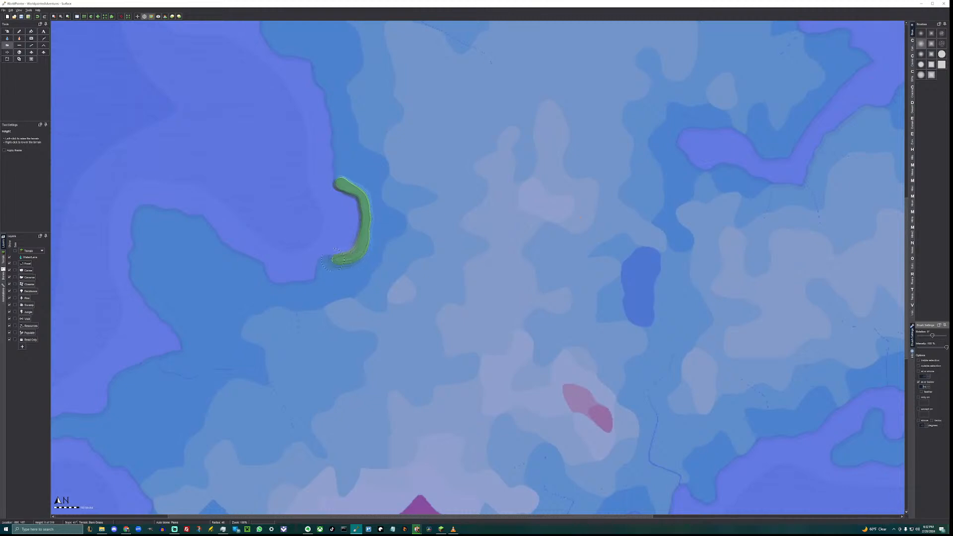
mouse_move(322, 265)
mouse_down()
mouse_move(310, 287)
mouse_move(288, 290)
mouse_up()
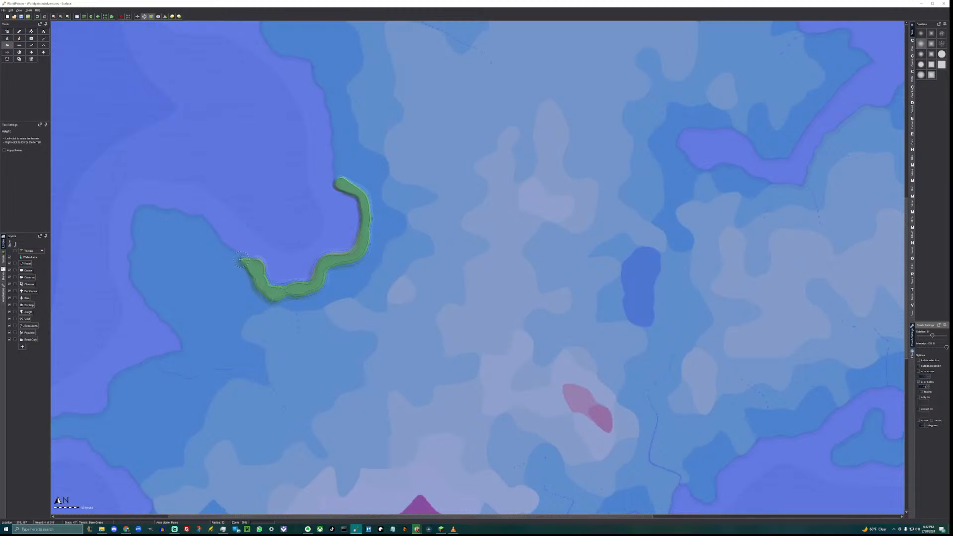
Use the Flatten tool to extend the coastal strip around the northwestern headland and southwest along the inlet below it.
key(alt+f)
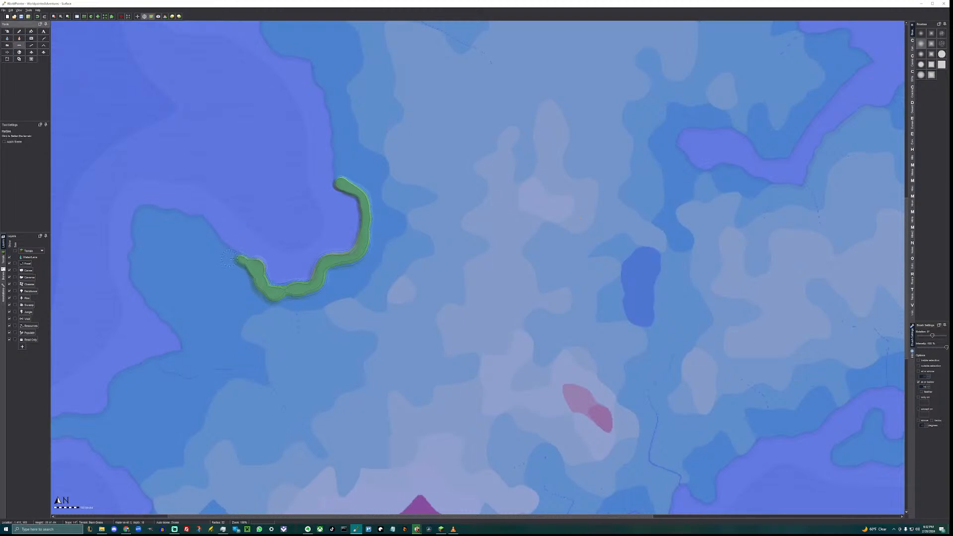
mouse_move(242, 262)
mouse_down()
mouse_move(227, 257)
mouse_move(201, 221)
mouse_move(137, 218)
mouse_move(133, 276)
mouse_move(193, 357)
mouse_move(158, 359)
mouse_up()
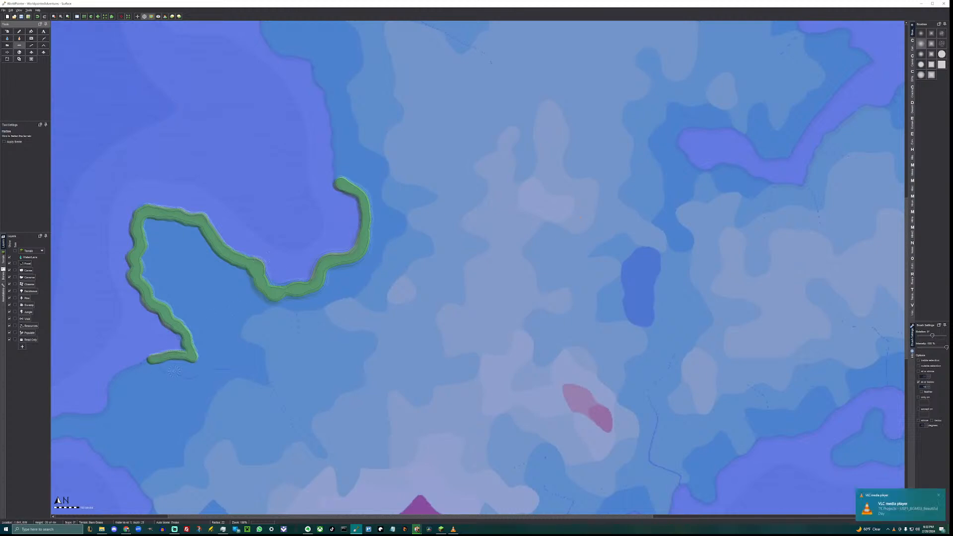
middle_drag(177, 372, 351, 319)
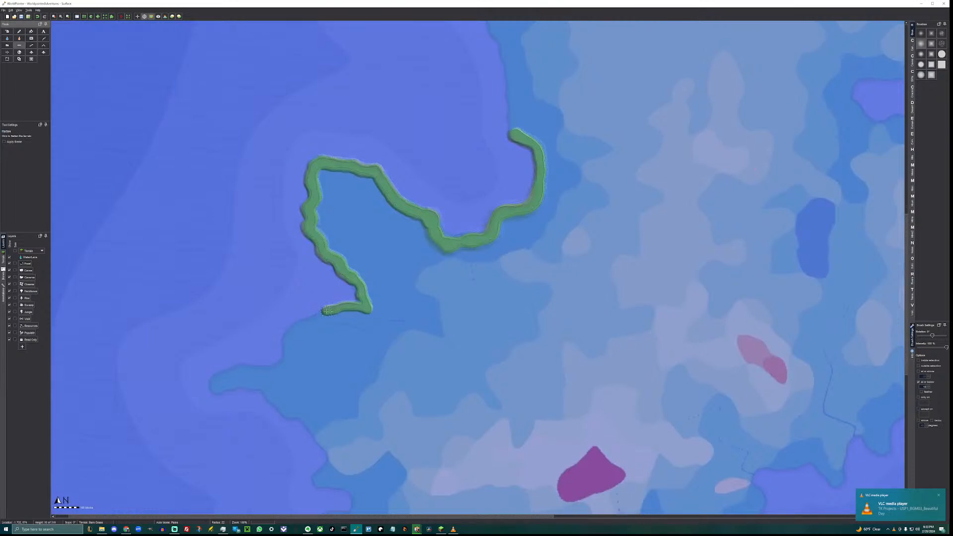
drag(325, 312, 298, 326)
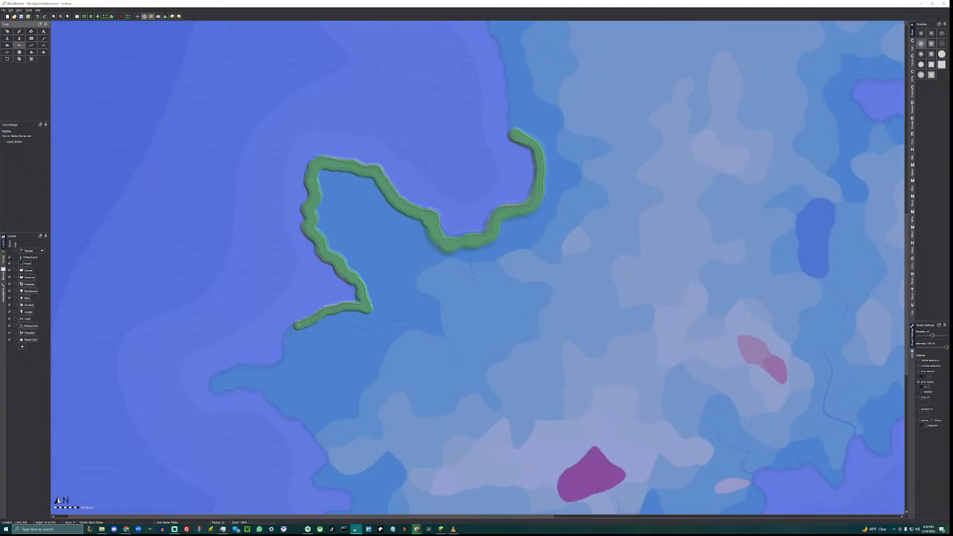
Fill the narrow western spit and carry the flattened coastal strip south around the small rectangular inlet on the west coast.
mouse_move(296, 326)
mouse_down()
mouse_move(272, 370)
mouse_move(237, 367)
mouse_move(215, 385)
mouse_move(258, 384)
mouse_up()
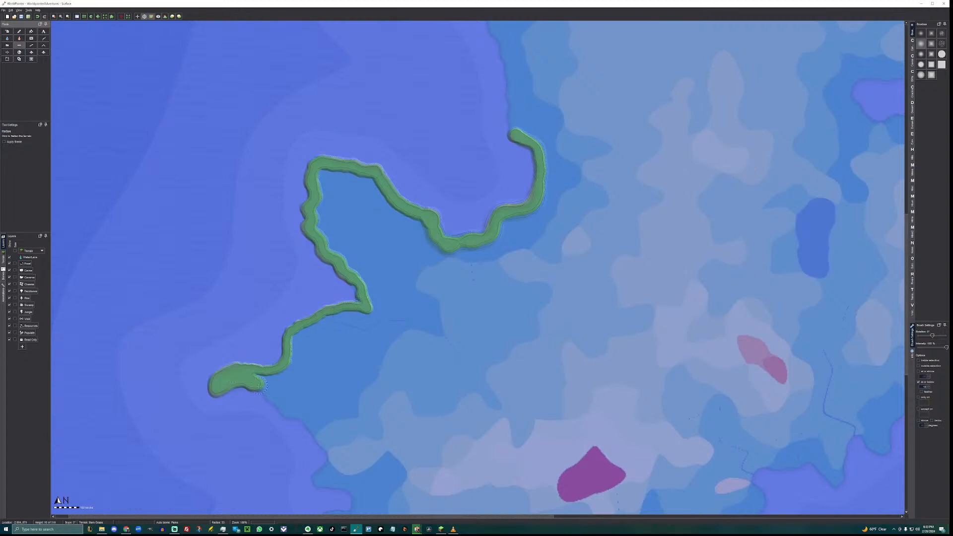
mouse_move(263, 384)
mouse_down()
mouse_move(277, 393)
mouse_move(277, 420)
mouse_move(293, 406)
mouse_move(309, 410)
mouse_move(334, 453)
mouse_move(327, 463)
mouse_up()
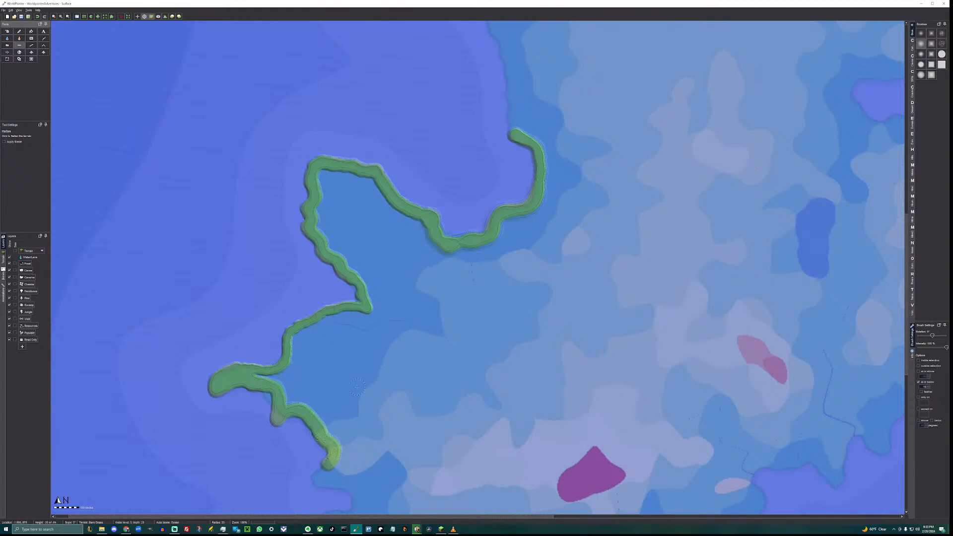
middle_drag(328, 464, 332, 308)
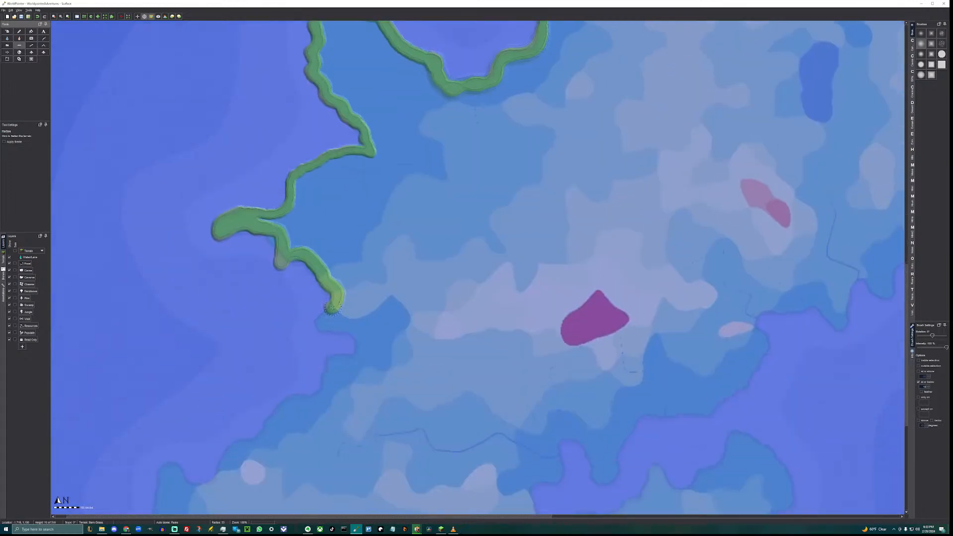
mouse_move(330, 309)
mouse_down()
mouse_move(318, 324)
mouse_move(354, 331)
mouse_move(362, 350)
mouse_move(327, 358)
mouse_move(317, 393)
mouse_move(292, 399)
mouse_up()
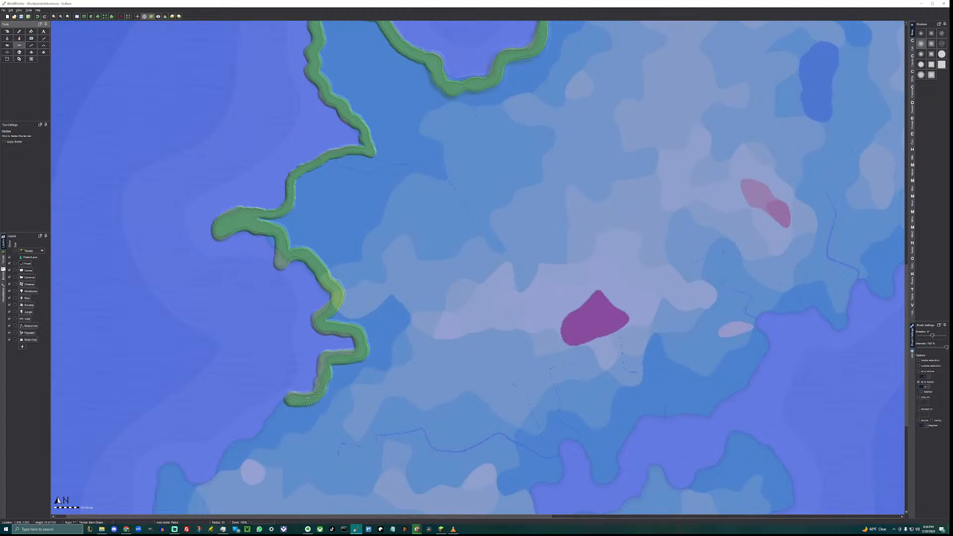
Trace the lower west coast with the Flatten tool, rounding the southwestern headland and starting along its southern shore.
middle_drag(293, 395, 402, 260)
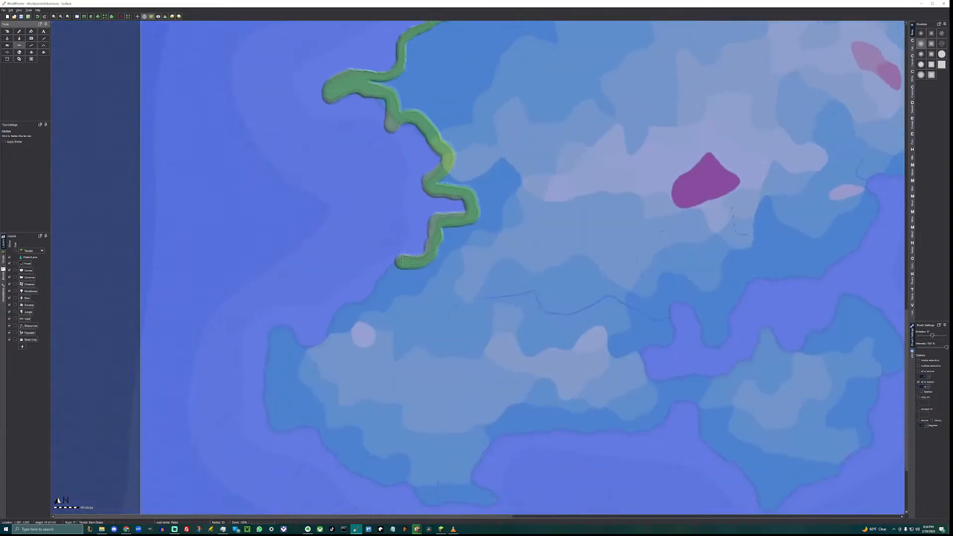
drag(401, 261, 366, 302)
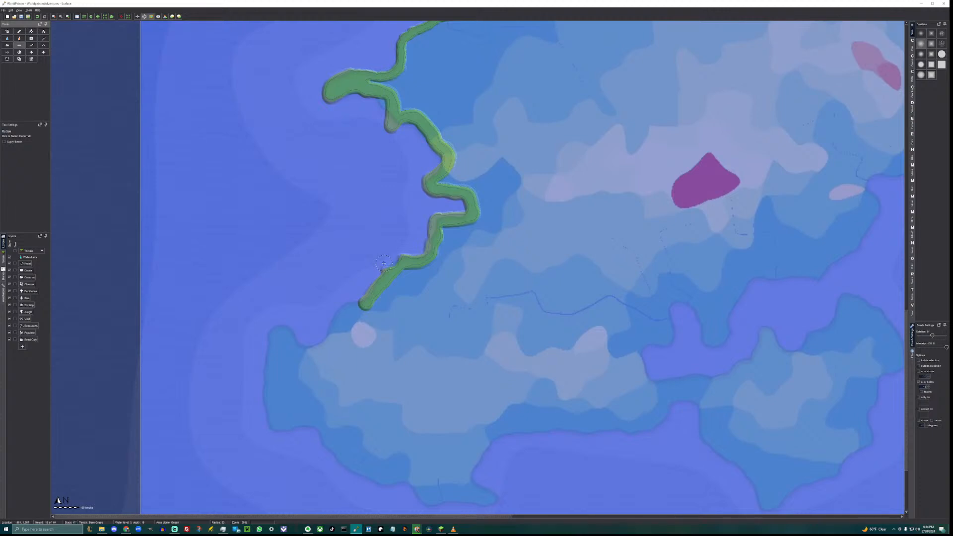
mouse_move(365, 304)
mouse_down()
mouse_move(341, 315)
mouse_move(326, 346)
mouse_move(301, 356)
mouse_move(272, 330)
mouse_move(271, 425)
mouse_up()
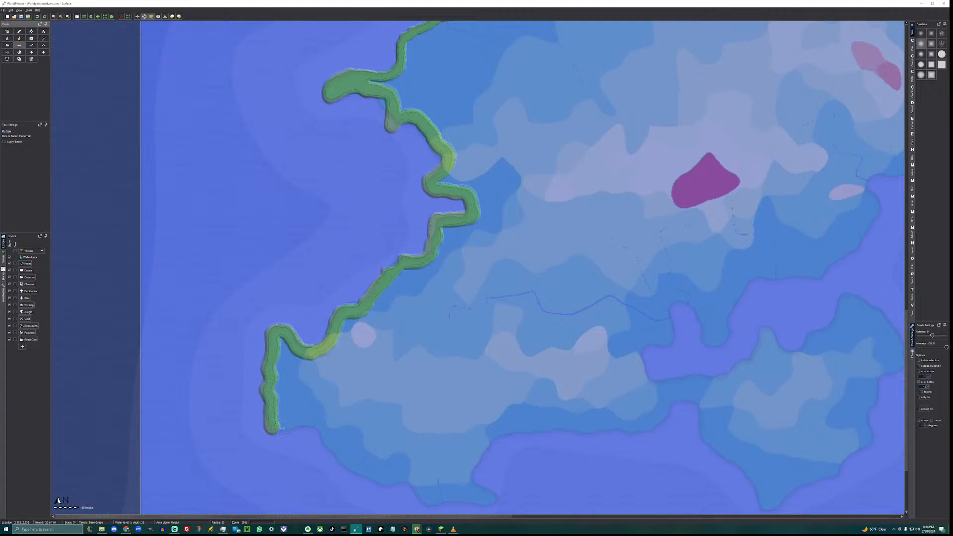
mouse_move(273, 427)
mouse_down()
mouse_move(325, 415)
mouse_move(330, 448)
mouse_move(366, 477)
mouse_up()
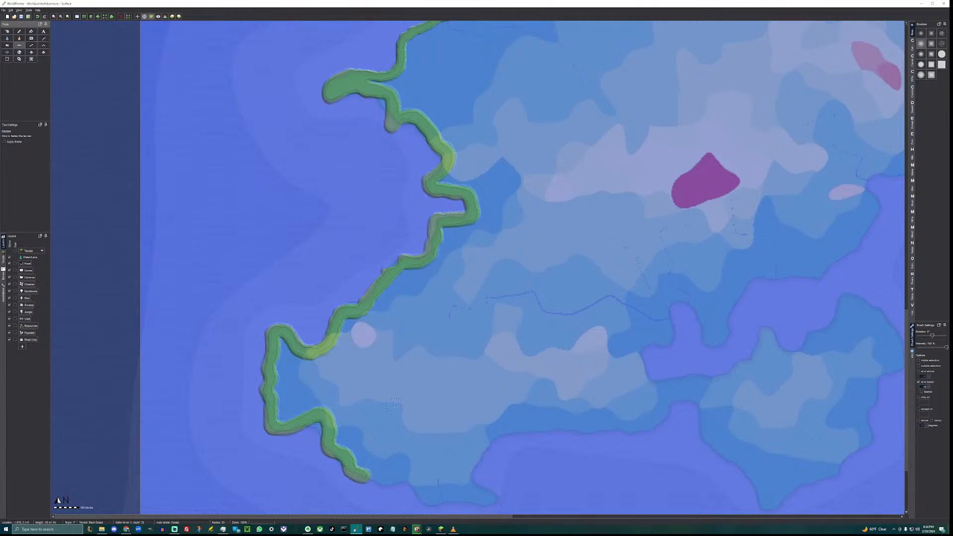
Continue the coastal strip around the pointed southern tip and along the northwestern shore of the large southern bay.
middle_drag(395, 406, 348, 220)
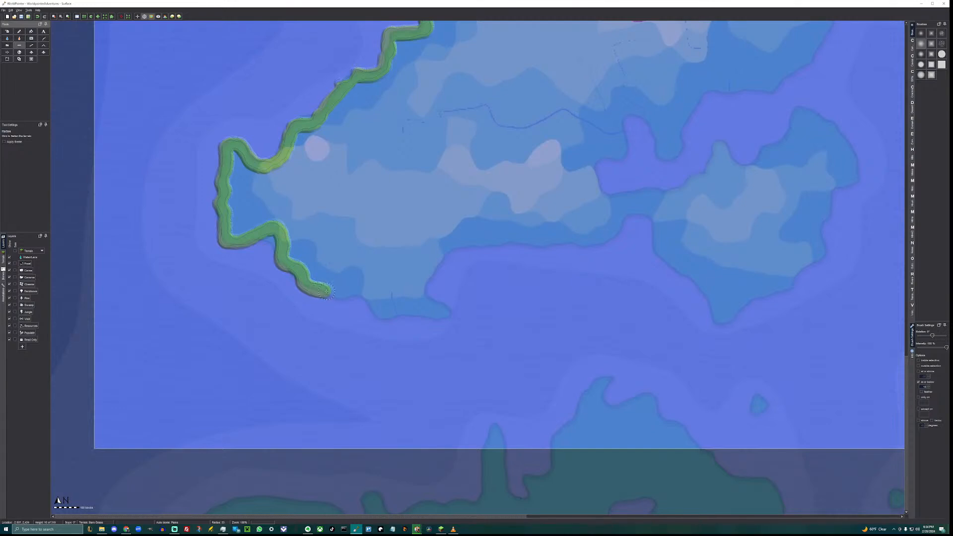
mouse_move(329, 291)
mouse_down()
mouse_move(370, 281)
mouse_move(385, 316)
mouse_move(471, 324)
mouse_up()
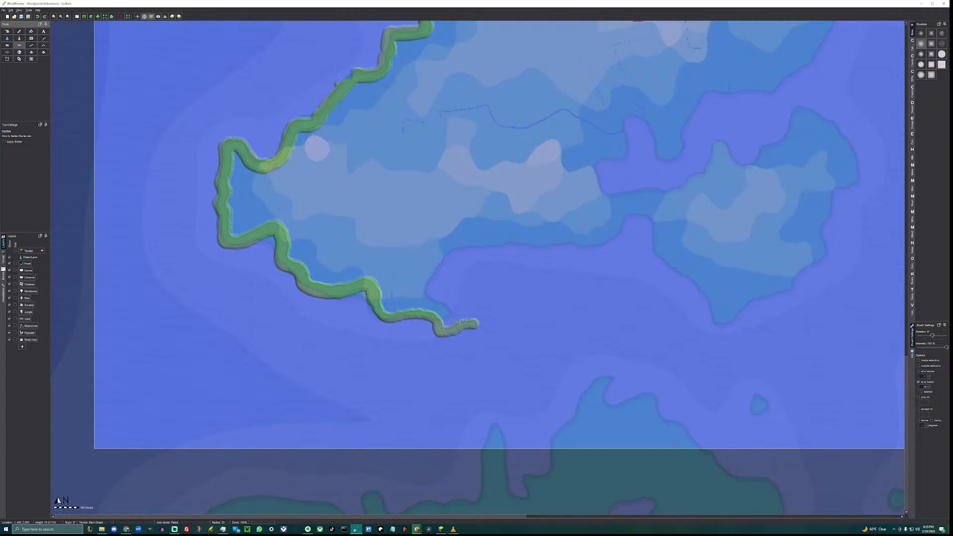
mouse_move(455, 322)
mouse_down()
mouse_move(423, 285)
mouse_move(452, 252)
mouse_up()
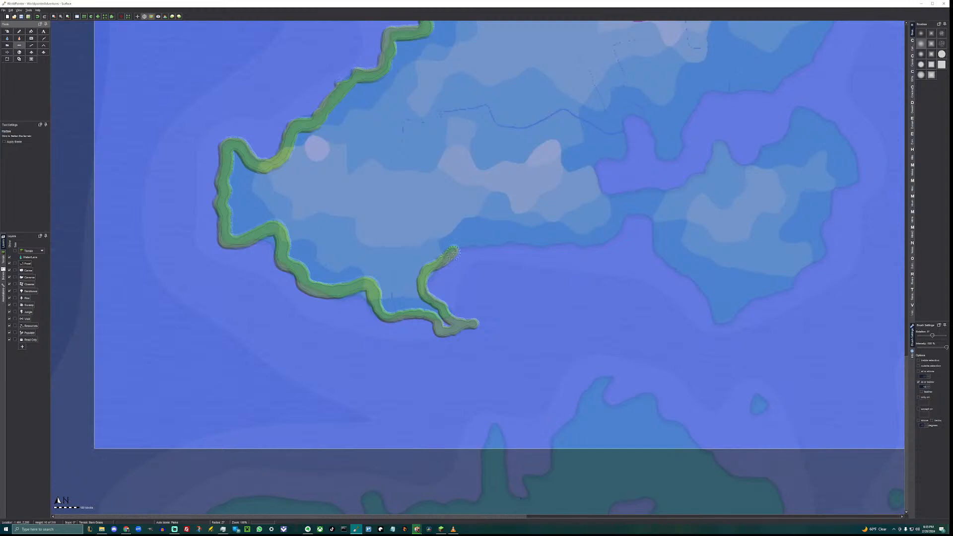
mouse_move(465, 245)
mouse_down()
mouse_move(516, 246)
mouse_move(531, 234)
mouse_move(543, 242)
mouse_up()
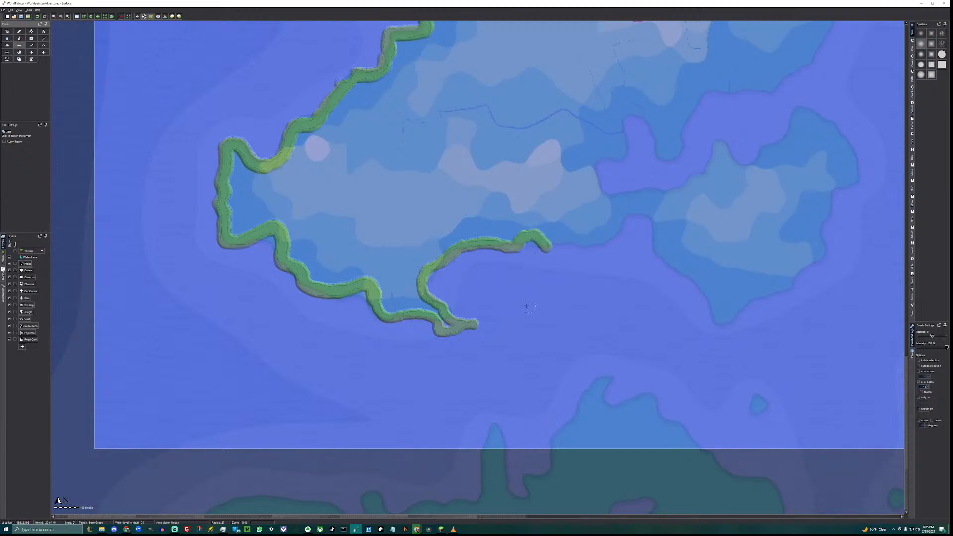
Trace the rest of the southern bay and the southern and eastern shores of the southeastern peninsula with the Flatten tool.
middle_drag(516, 272, 359, 336)
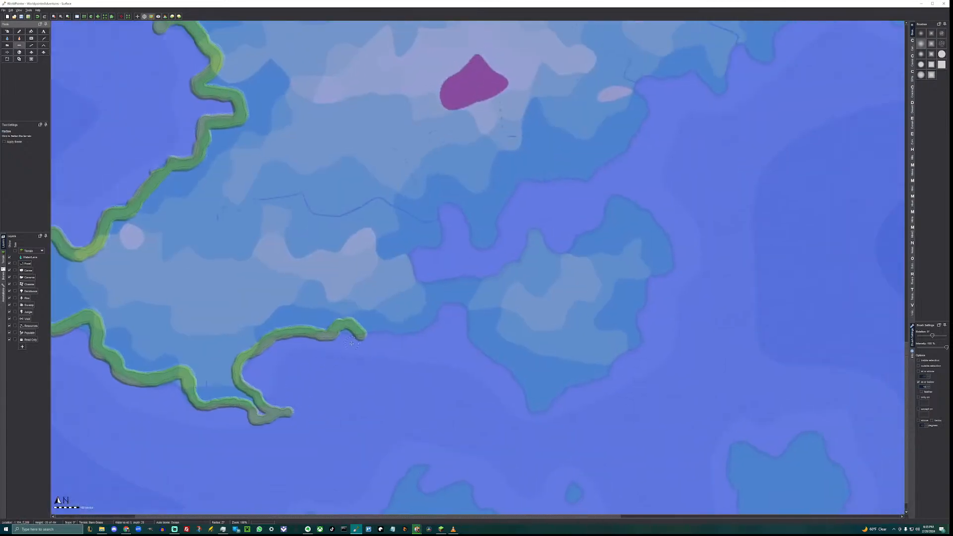
mouse_move(362, 337)
mouse_down()
mouse_move(420, 327)
mouse_move(457, 296)
mouse_move(471, 308)
mouse_move(464, 338)
mouse_move(534, 371)
mouse_move(524, 416)
mouse_move(559, 381)
mouse_move(570, 376)
mouse_move(577, 387)
mouse_up()
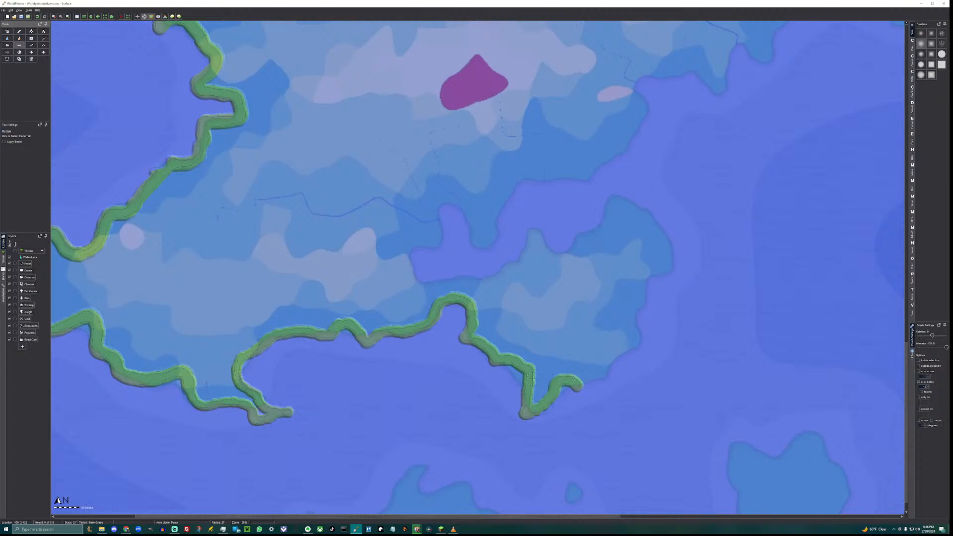
middle_drag(548, 397, 393, 415)
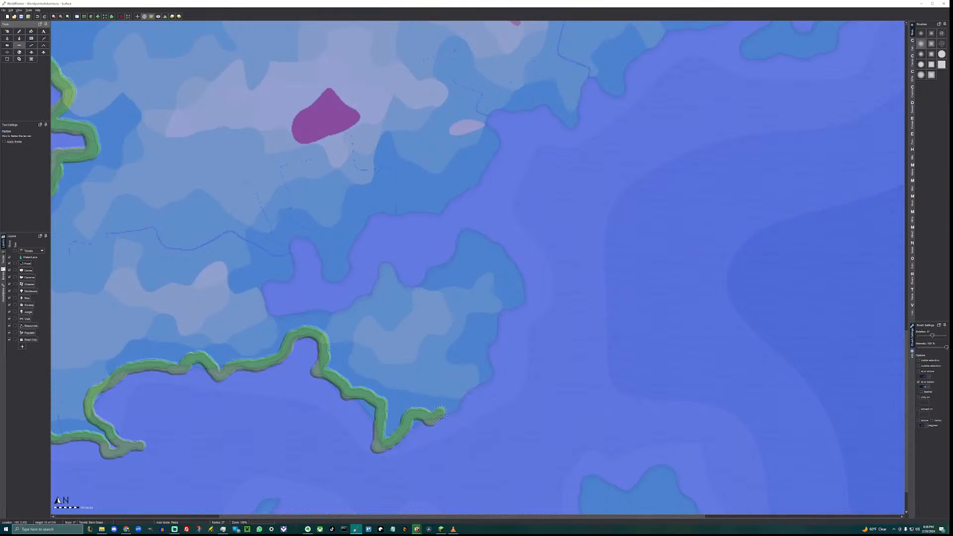
mouse_move(441, 413)
mouse_down()
mouse_move(463, 388)
mouse_move(494, 383)
mouse_move(485, 352)
mouse_move(496, 340)
mouse_up()
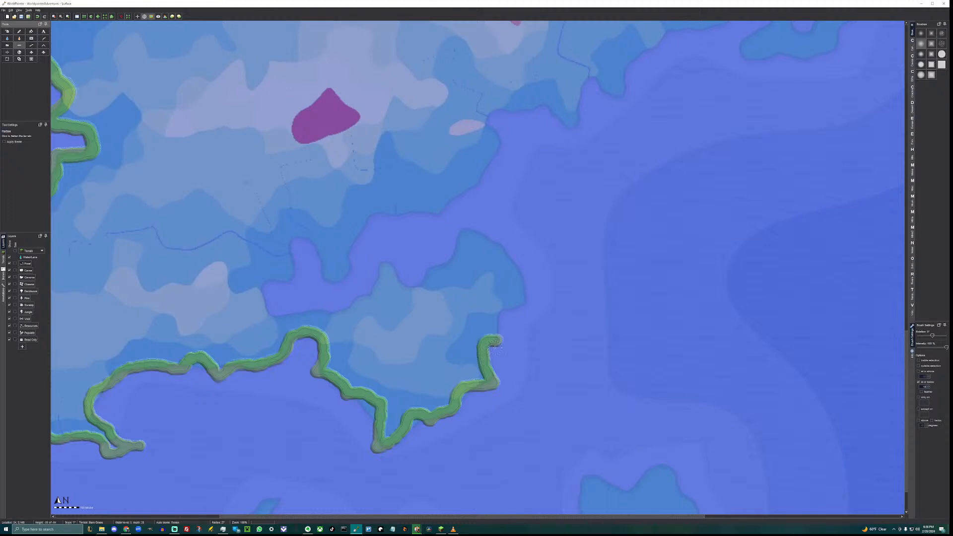
mouse_move(497, 338)
mouse_down()
mouse_move(499, 313)
mouse_move(526, 302)
mouse_move(497, 247)
mouse_up()
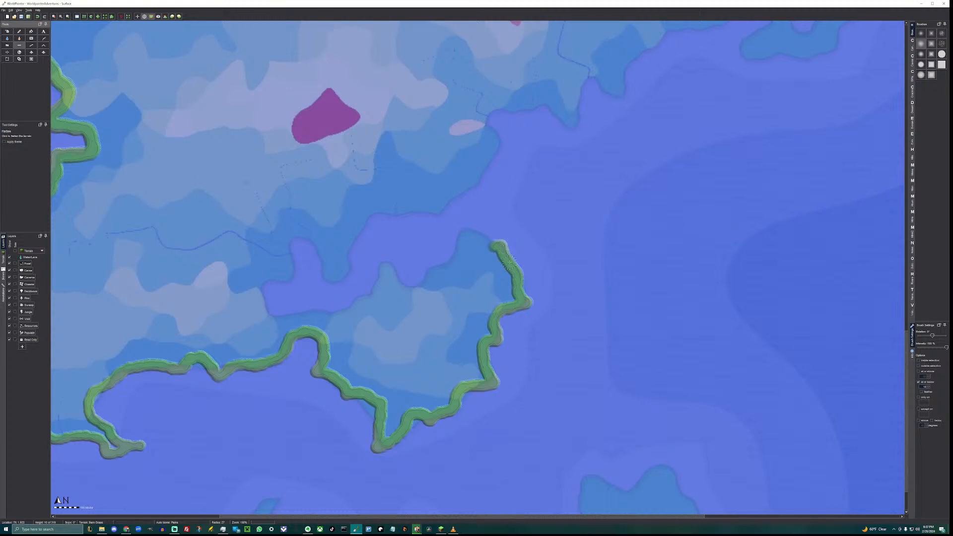
Outline the southeastern peninsula's north shore, fill its narrow isthmus, and trace the adjoining inlets onto the mainland's southeast coast.
mouse_move(495, 248)
mouse_down()
mouse_move(461, 233)
mouse_move(457, 260)
mouse_move(423, 289)
mouse_move(400, 295)
mouse_move(387, 268)
mouse_move(375, 301)
mouse_move(328, 320)
mouse_move(316, 315)
mouse_up()
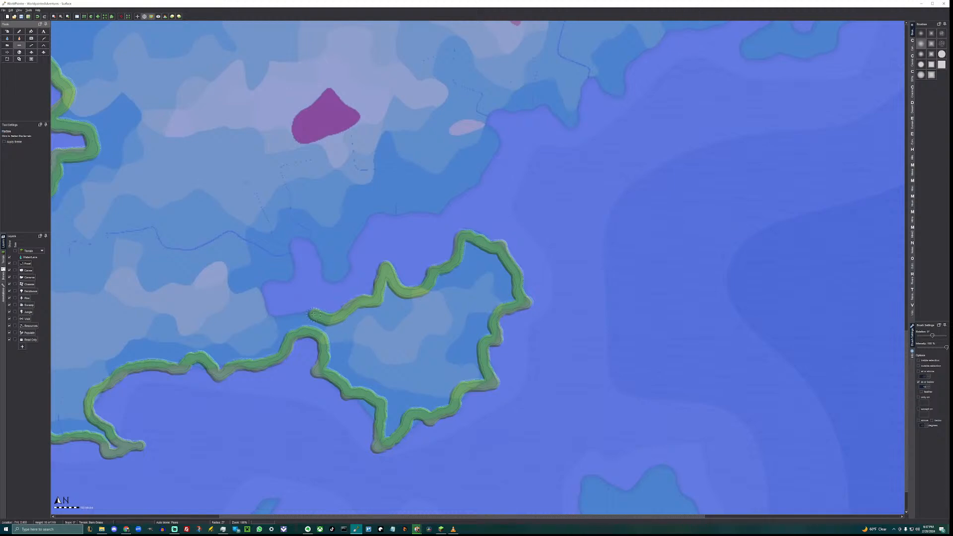
mouse_move(314, 315)
mouse_down()
mouse_move(297, 325)
mouse_move(315, 320)
mouse_up()
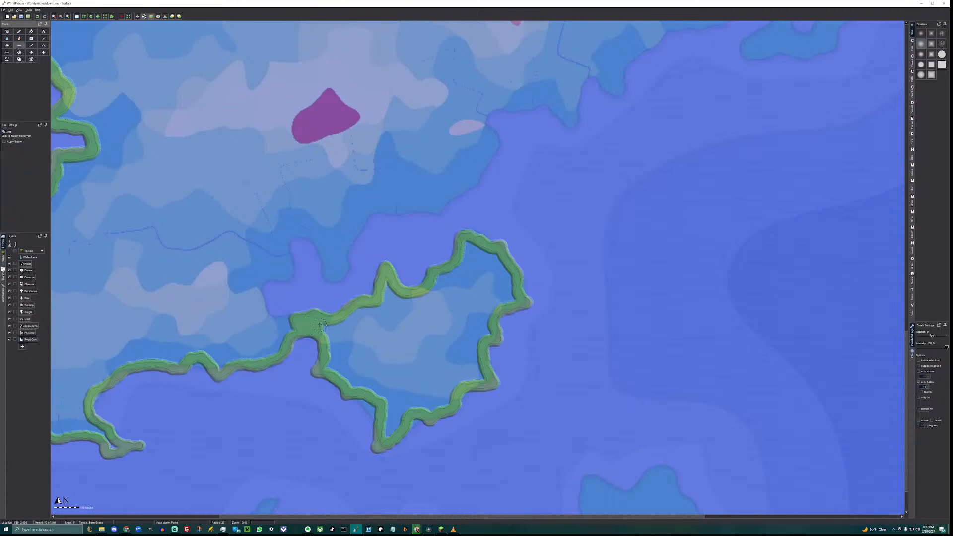
mouse_move(293, 320)
mouse_down()
mouse_move(263, 322)
mouse_move(252, 275)
mouse_move(286, 277)
mouse_move(287, 239)
mouse_move(302, 229)
mouse_move(319, 234)
mouse_move(325, 270)
mouse_move(325, 259)
mouse_up()
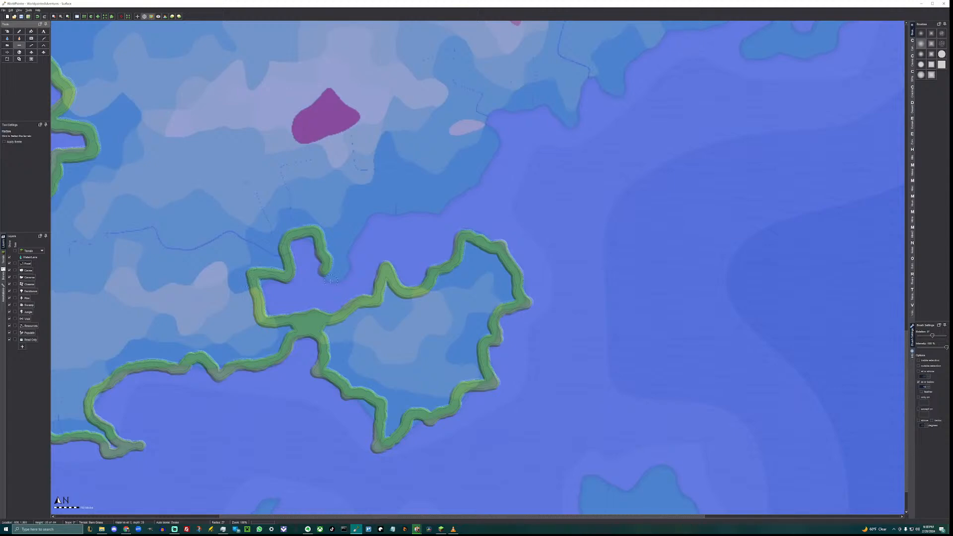
mouse_move(323, 272)
mouse_down()
mouse_move(334, 280)
mouse_move(345, 272)
mouse_move(347, 244)
mouse_move(372, 207)
mouse_move(439, 213)
mouse_move(482, 179)
mouse_move(495, 149)
mouse_up()
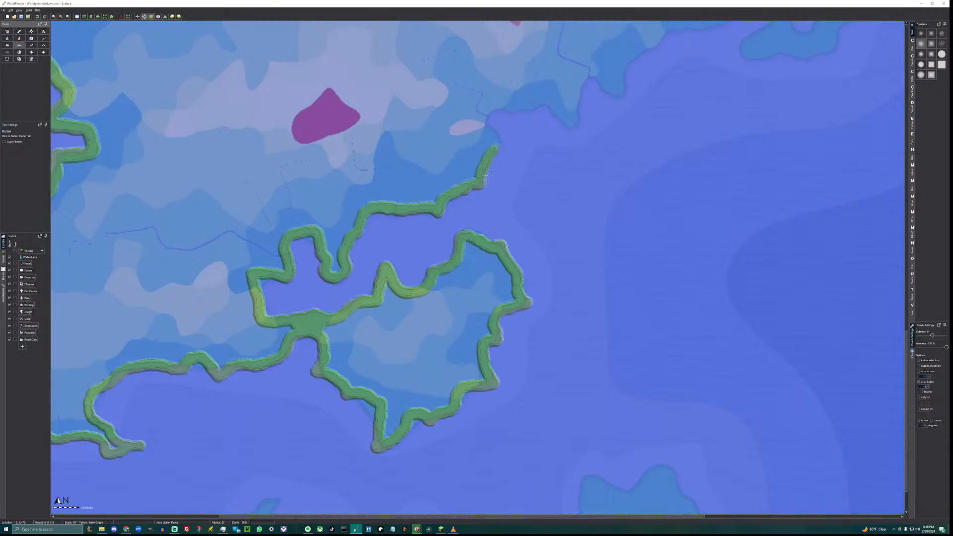
Extend the coastal strip northeast along the mainland's southeast coast, around the two small headlands beside the river mouth.
mouse_move(486, 177)
middle_down()
mouse_move(392, 261)
mouse_move(371, 354)
mouse_move(367, 344)
middle_up()
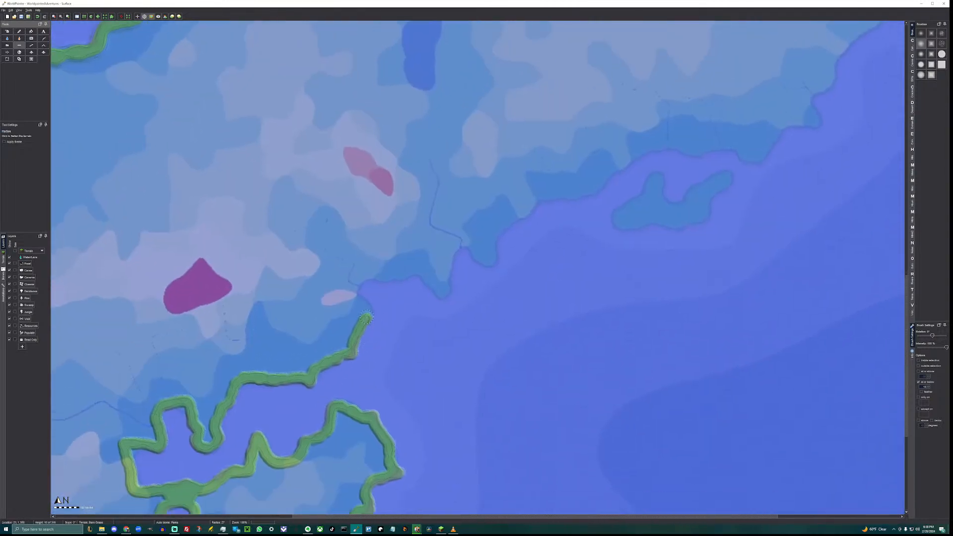
mouse_move(367, 314)
mouse_down()
mouse_move(352, 295)
mouse_move(358, 276)
mouse_move(389, 284)
mouse_move(419, 270)
mouse_move(440, 290)
mouse_move(437, 307)
mouse_up()
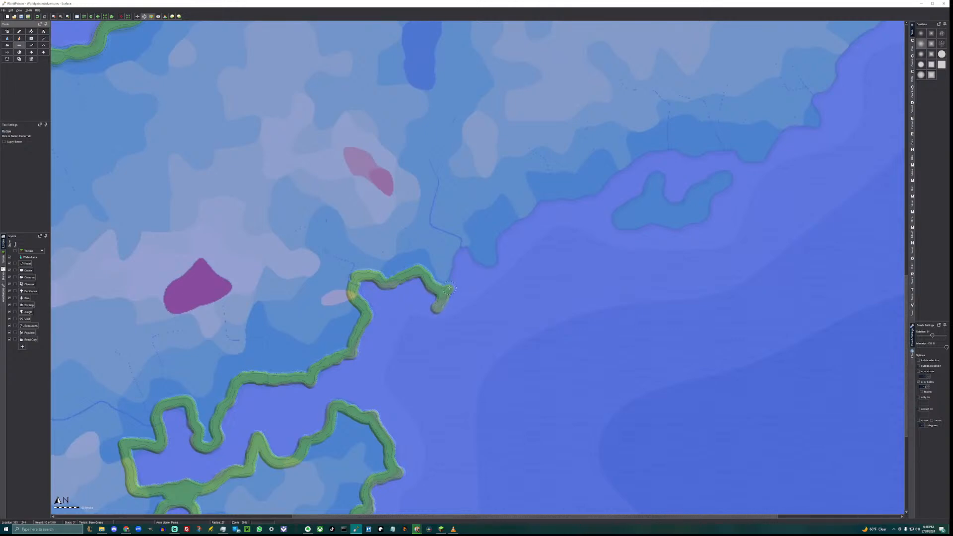
drag(448, 286, 450, 249)
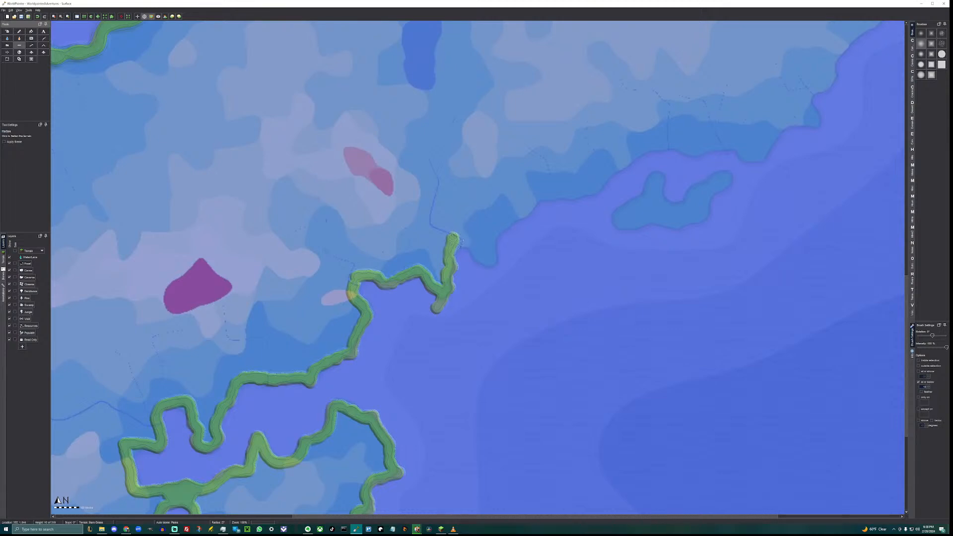
drag(454, 238, 474, 249)
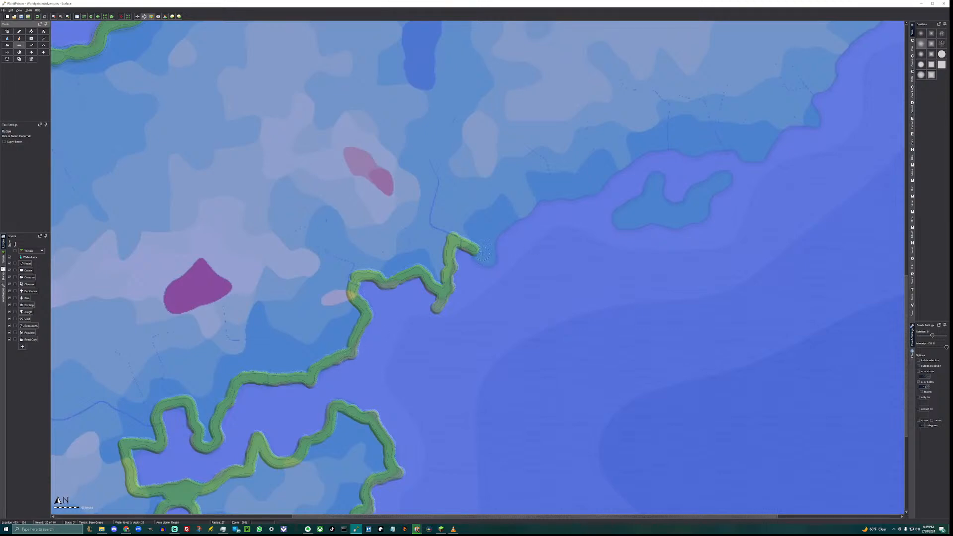
mouse_move(474, 253)
mouse_down()
mouse_move(499, 264)
mouse_move(492, 253)
mouse_move(501, 232)
mouse_move(549, 198)
mouse_up()
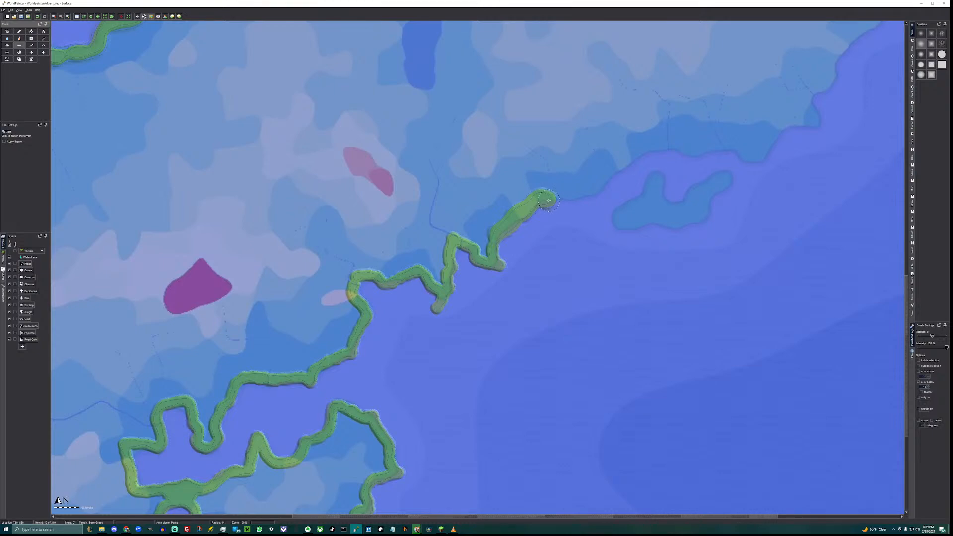
Trace the southeast coast past the small offshore island and around the next headland toward the continent's northeastern shore.
mouse_move(553, 198)
middle_down()
mouse_move(438, 242)
mouse_move(312, 327)
middle_up()
mouse_move(317, 326)
mouse_down()
mouse_move(346, 318)
mouse_move(417, 263)
mouse_move(459, 277)
mouse_move(495, 266)
mouse_move(524, 287)
mouse_move(546, 260)
mouse_up()
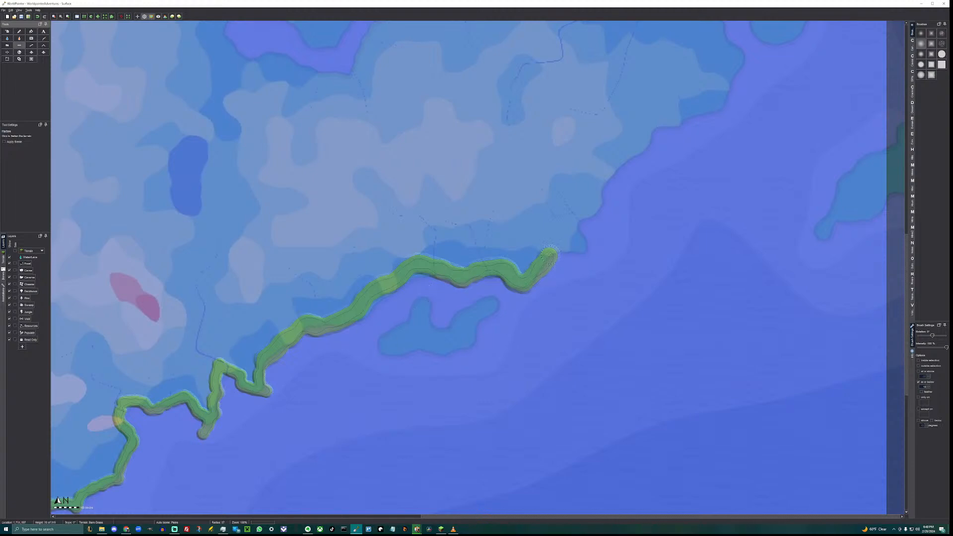
mouse_move(550, 254)
mouse_down()
mouse_move(577, 251)
mouse_move(575, 213)
mouse_move(614, 171)
mouse_up()
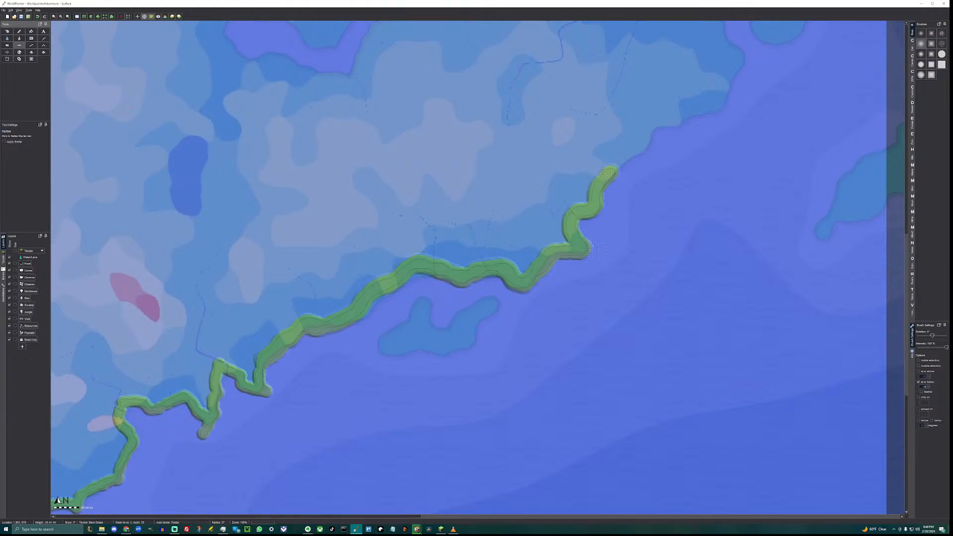
Trace the continent's northeastern headland with the Flatten tool, around its eastern tip and west along its north shore.
middle_drag(620, 223, 378, 403)
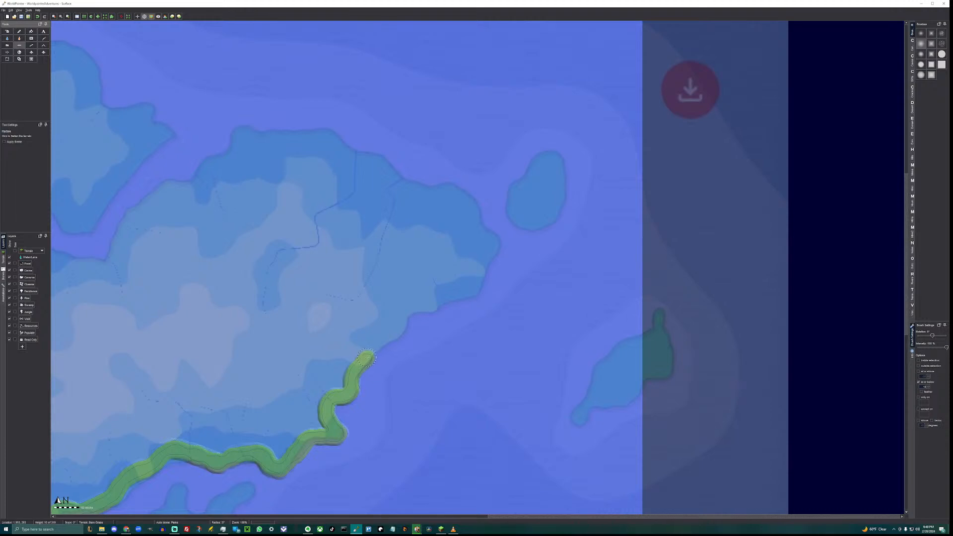
mouse_move(367, 357)
mouse_down()
mouse_move(411, 312)
mouse_move(477, 288)
mouse_move(497, 247)
mouse_move(477, 224)
mouse_move(484, 229)
mouse_up()
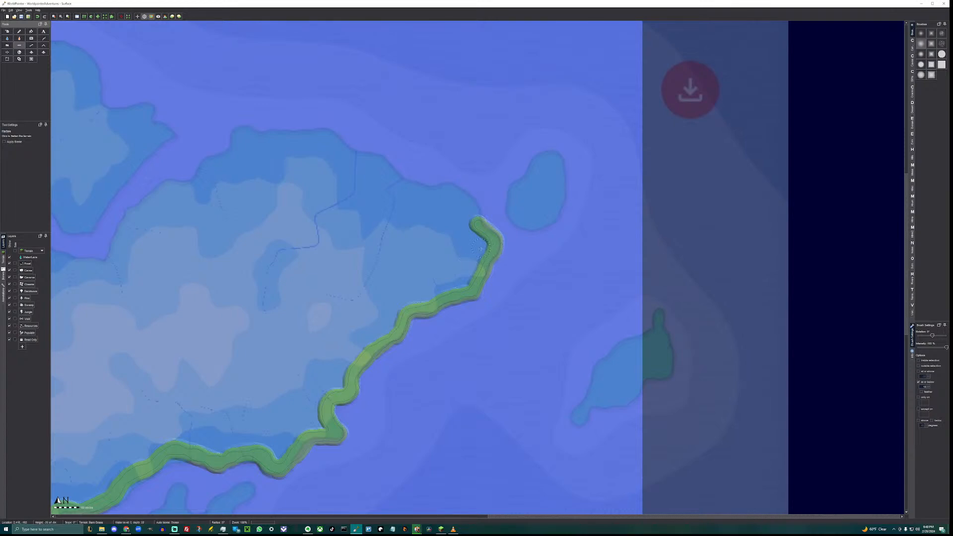
mouse_move(478, 226)
mouse_down()
mouse_move(452, 192)
mouse_move(395, 186)
mouse_move(377, 162)
mouse_move(348, 162)
mouse_move(319, 132)
mouse_move(297, 140)
mouse_move(234, 132)
mouse_move(236, 154)
mouse_move(212, 159)
mouse_move(198, 181)
mouse_up()
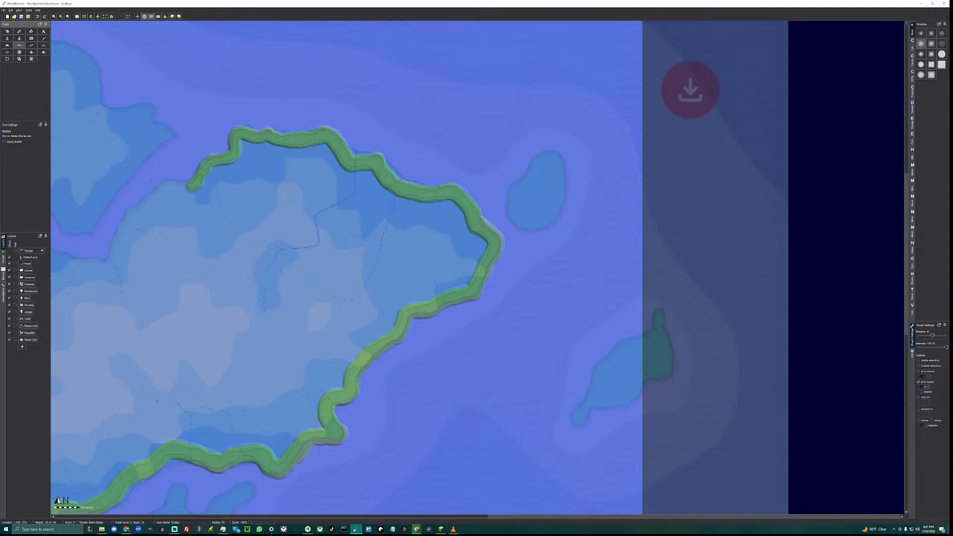
Trace both shores of the long narrow inlet west of the northeastern headland and continue around the pointed cape at its mouth.
middle_drag(284, 262, 449, 321)
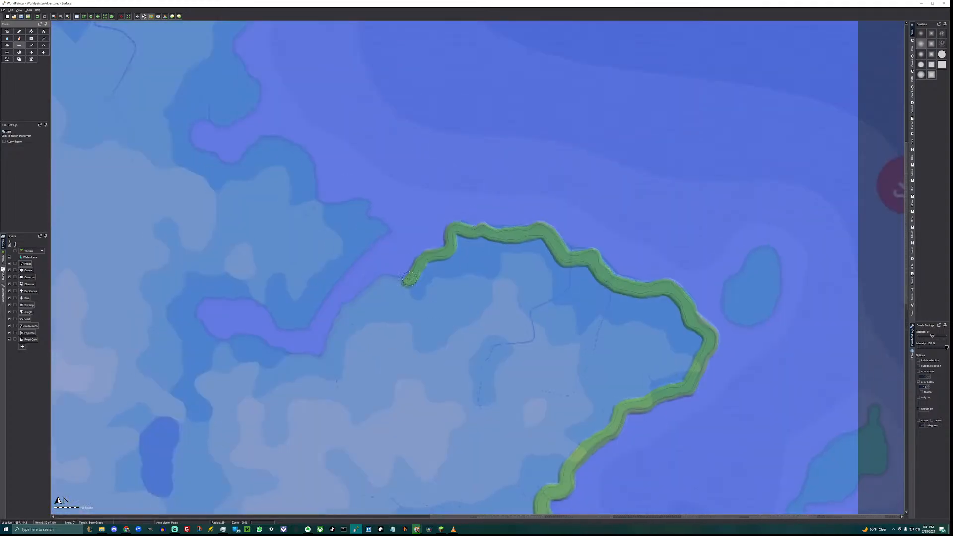
mouse_move(403, 282)
mouse_down()
mouse_move(375, 285)
mouse_move(345, 312)
mouse_move(325, 365)
mouse_move(249, 338)
mouse_move(203, 337)
mouse_move(198, 296)
mouse_move(190, 307)
mouse_move(207, 292)
mouse_move(253, 291)
mouse_move(284, 323)
mouse_move(301, 326)
mouse_up()
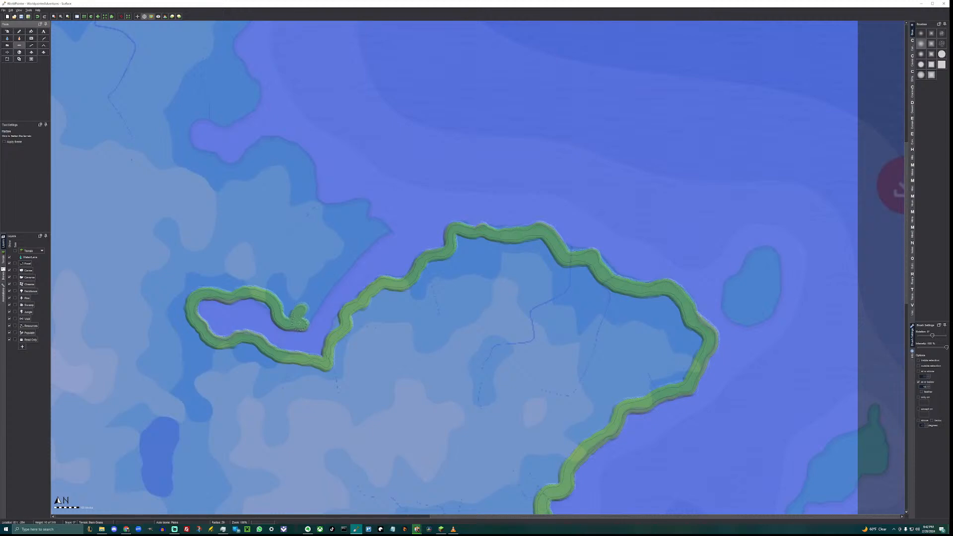
mouse_move(306, 305)
mouse_down()
mouse_move(332, 267)
mouse_move(392, 231)
mouse_up()
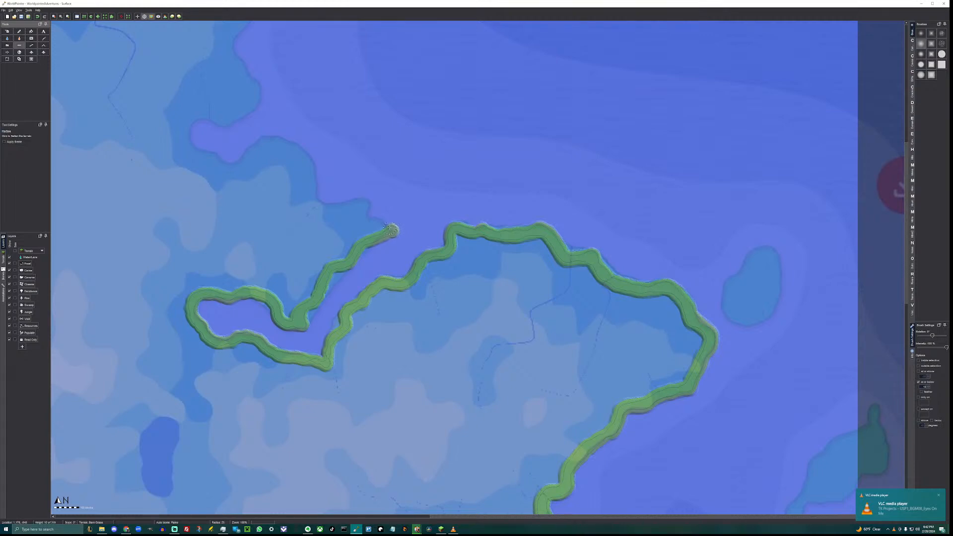
mouse_move(384, 225)
mouse_down()
mouse_move(363, 200)
mouse_move(318, 202)
mouse_up()
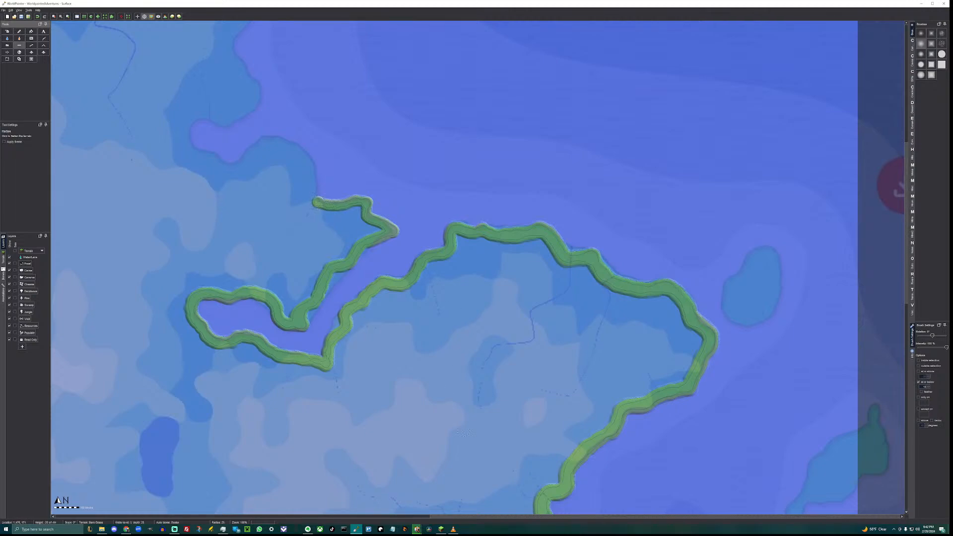
Raise a starting spot with the Height tool on the northern tip of the small island off the southeast coast.
middle_drag(460, 438, 406, 199)
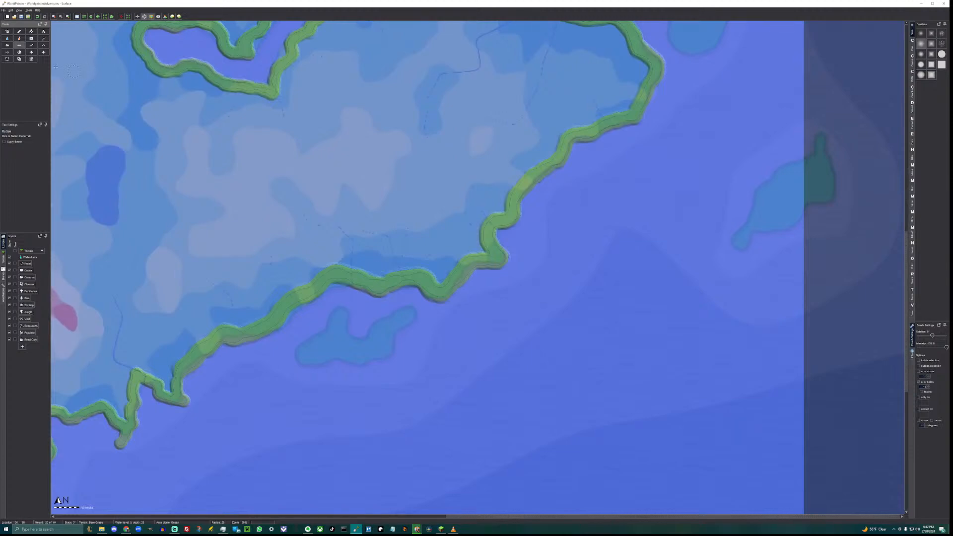
click(7, 45)
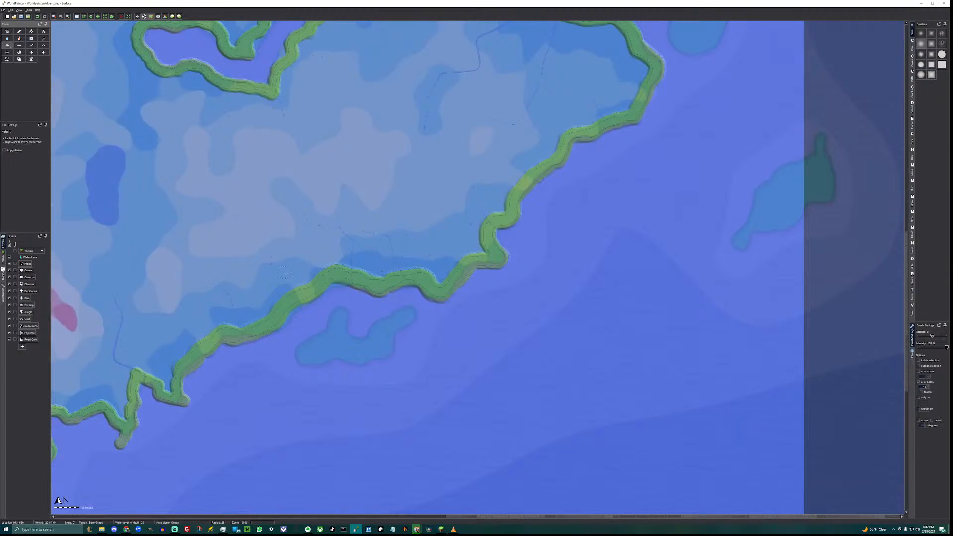
click(340, 312)
Outline the small island off the southeast coast with the Flatten tool and fill its interior with land.
click(20, 46)
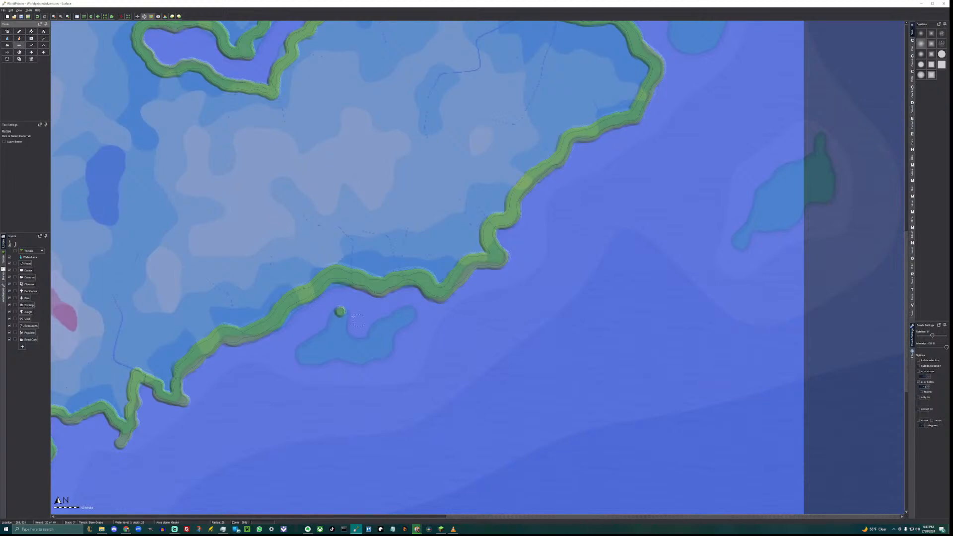
drag(339, 312, 325, 335)
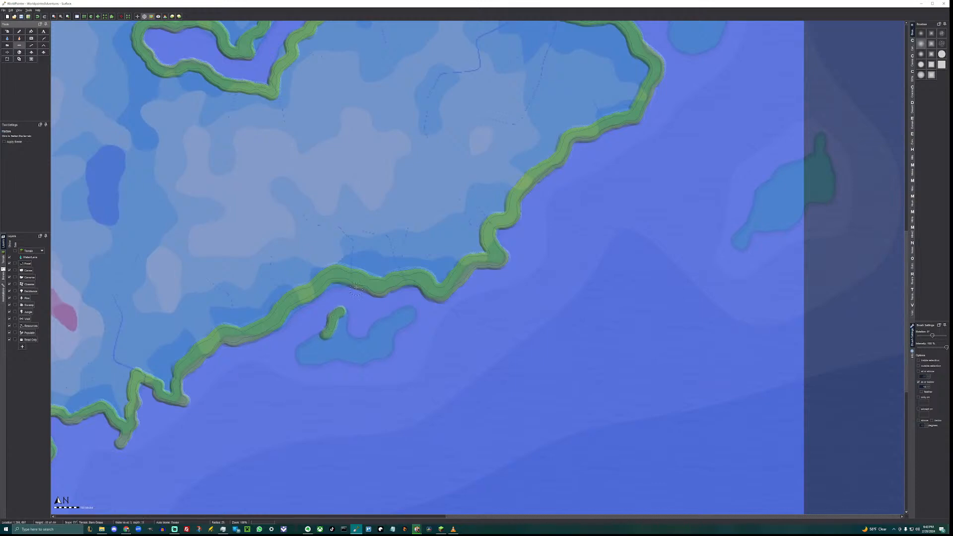
drag(356, 288, 351, 301)
key(ctrl+z)
mouse_move(324, 335)
mouse_down()
mouse_move(303, 346)
mouse_move(301, 361)
mouse_move(382, 351)
mouse_move(412, 313)
mouse_move(397, 311)
mouse_move(360, 341)
mouse_move(346, 338)
mouse_move(340, 320)
mouse_up()
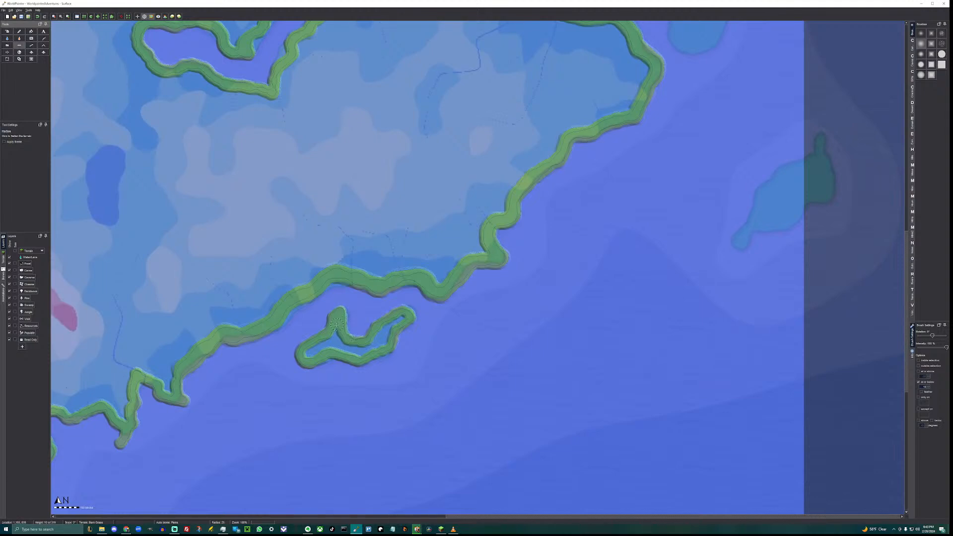
mouse_move(336, 324)
mouse_down()
mouse_move(336, 337)
mouse_move(309, 353)
mouse_up()
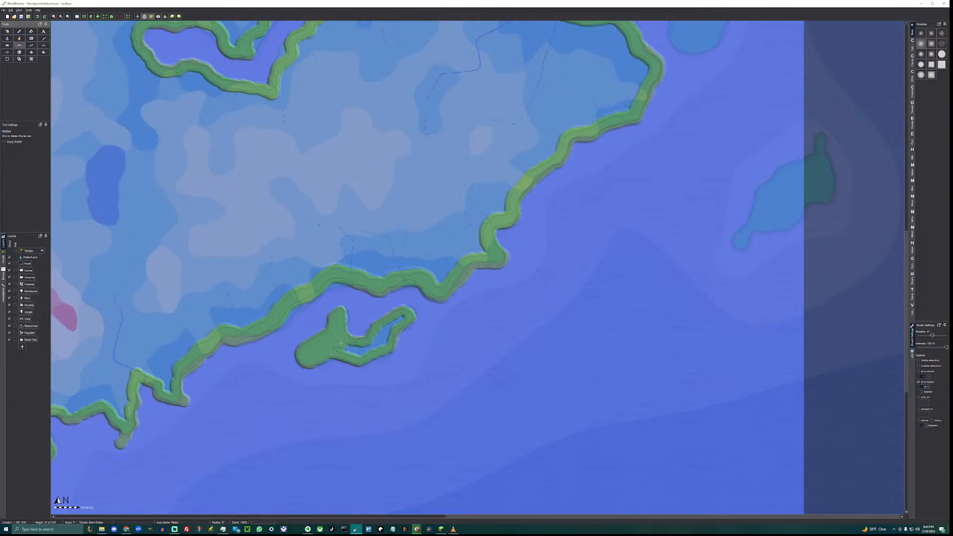
mouse_move(335, 348)
mouse_down()
mouse_move(365, 351)
mouse_move(397, 321)
mouse_up()
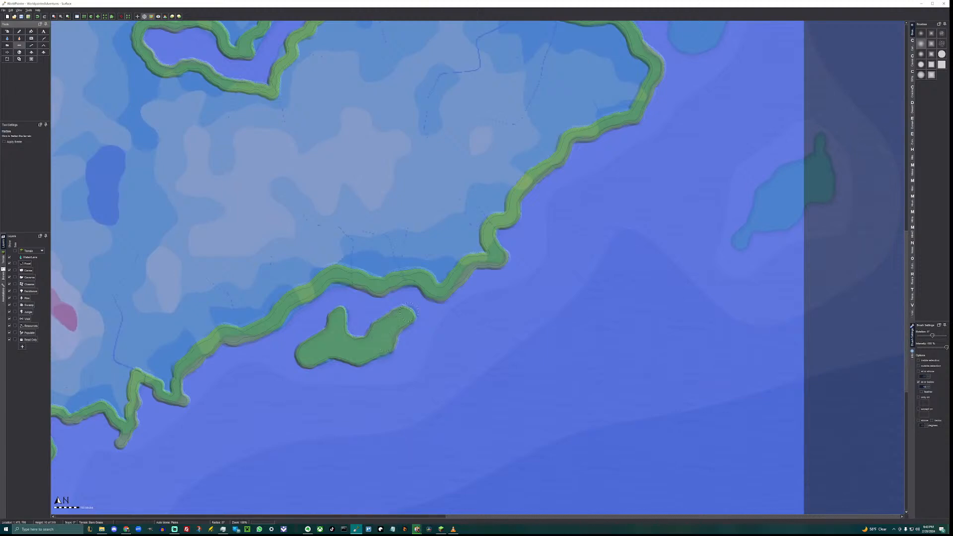
Extend the coastal strip northwest from the pointed cape, around the small bay and up the mainland's northeast coast.
middle_drag(403, 134, 411, 398)
mouse_move(226, 197)
middle_down()
mouse_move(313, 272)
mouse_move(405, 308)
mouse_move(405, 334)
middle_up()
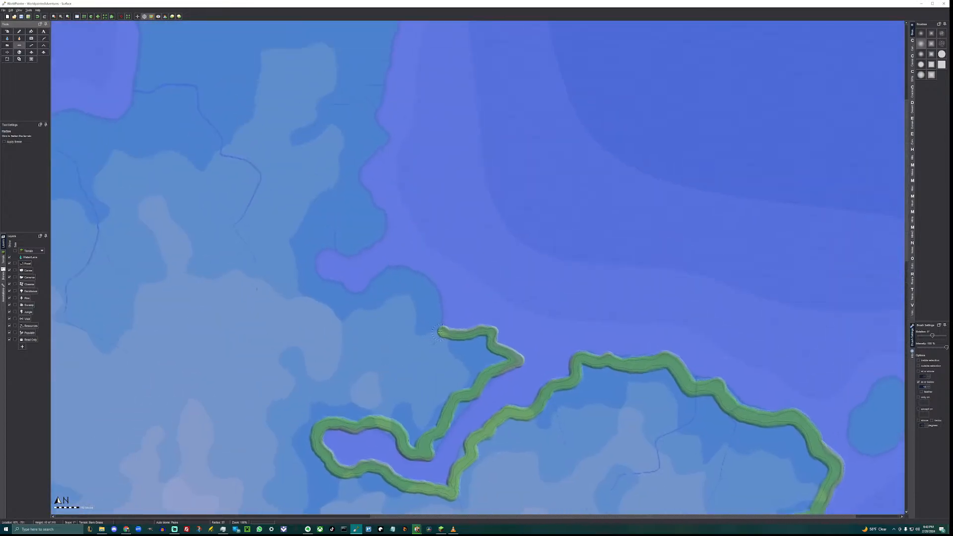
mouse_move(441, 331)
mouse_down()
mouse_move(425, 280)
mouse_move(387, 272)
mouse_move(359, 296)
mouse_move(338, 289)
mouse_move(344, 301)
mouse_move(359, 298)
mouse_move(316, 279)
mouse_move(297, 256)
mouse_move(322, 247)
mouse_up()
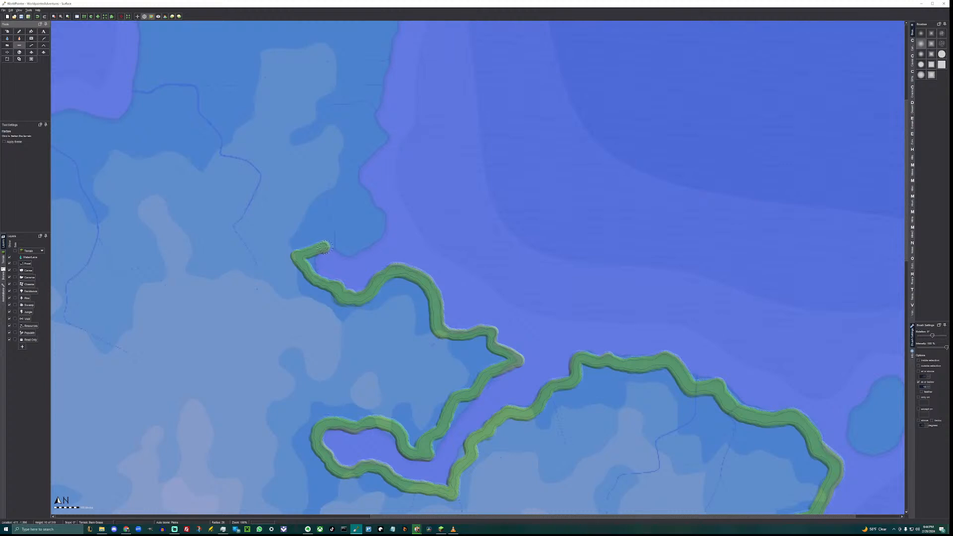
mouse_move(324, 247)
mouse_down()
mouse_move(349, 255)
mouse_move(385, 226)
mouse_move(354, 182)
mouse_move(363, 158)
mouse_up()
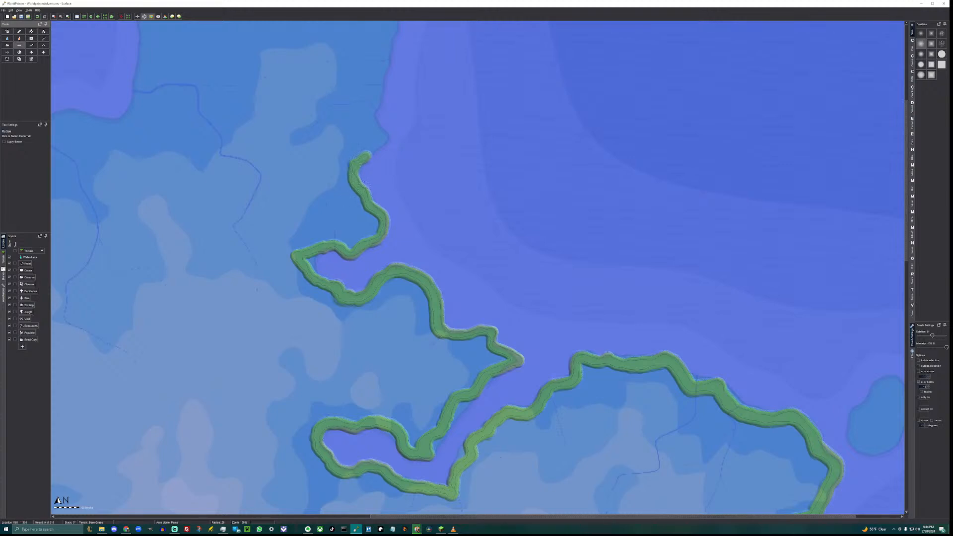
Trace the east shore of the northern peninsula up to and around its northeastern corner.
middle_drag(352, 191, 390, 309)
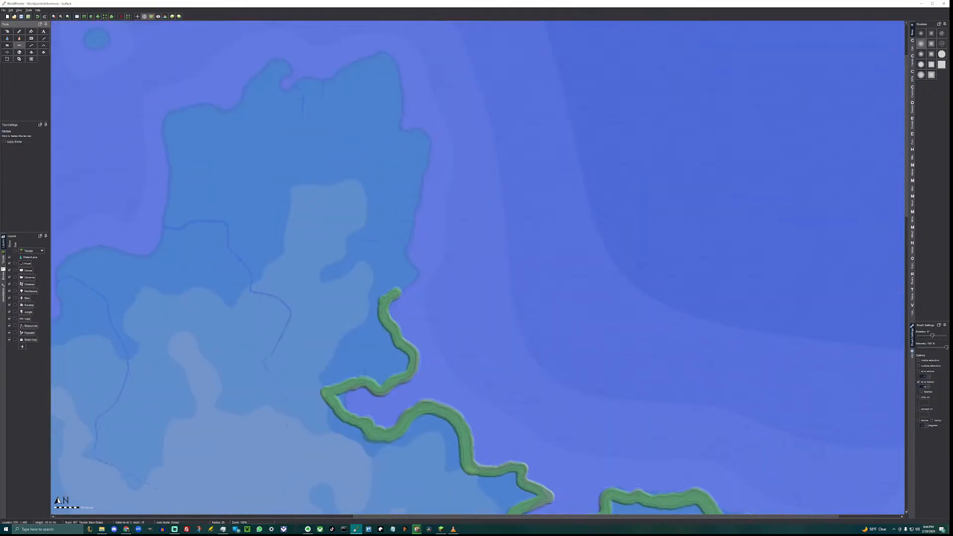
mouse_move(395, 293)
mouse_down()
mouse_move(414, 275)
mouse_move(397, 246)
mouse_move(412, 232)
mouse_move(412, 207)
mouse_up()
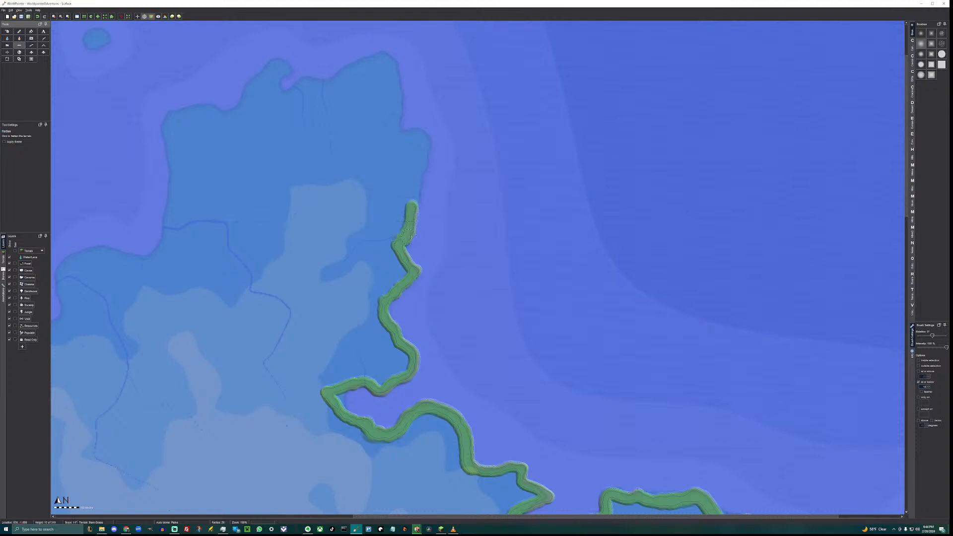
scroll(411, 237, down, 1)
mouse_move(410, 206)
mouse_down()
mouse_move(428, 143)
mouse_move(391, 139)
mouse_move(406, 143)
mouse_up()
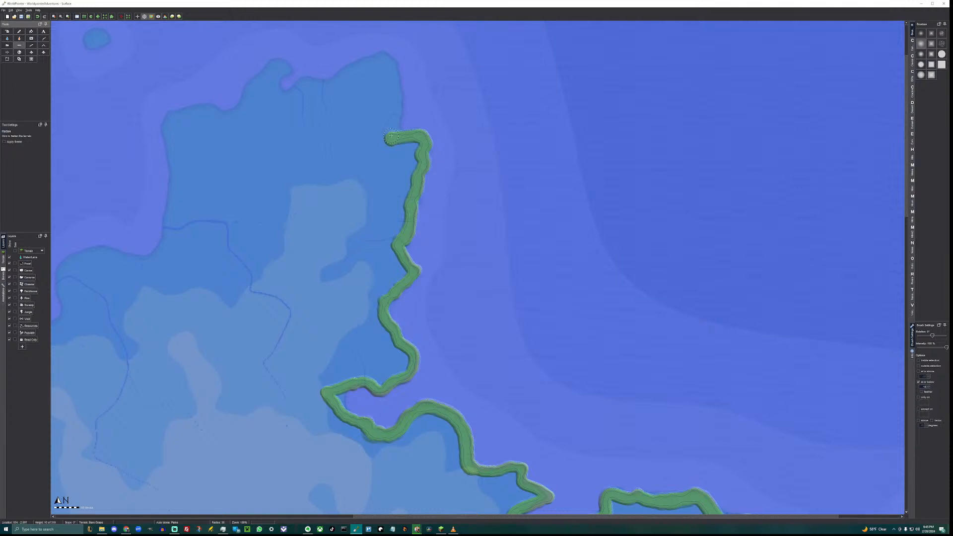
drag(393, 130, 395, 113)
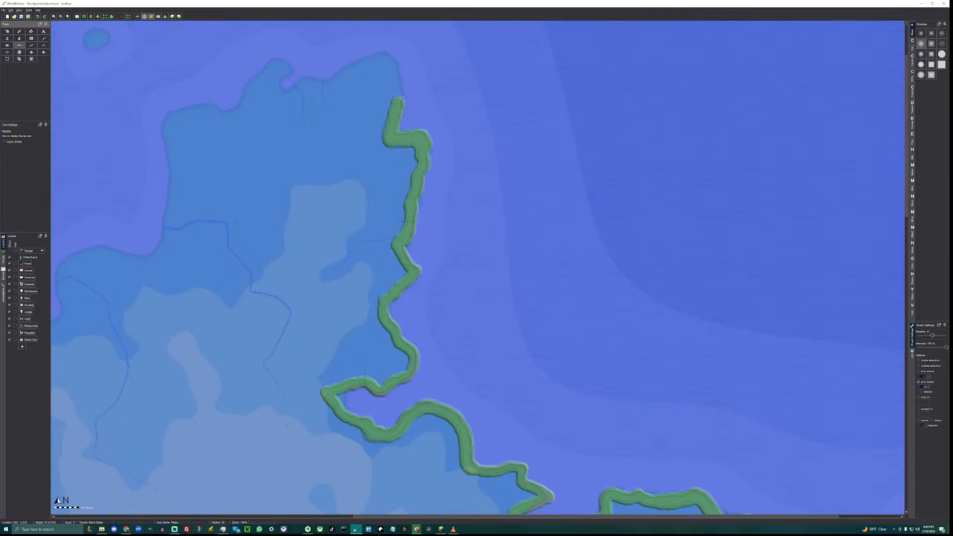
mouse_move(399, 102)
mouse_down()
mouse_move(394, 62)
mouse_move(381, 52)
mouse_move(343, 71)
mouse_move(352, 66)
mouse_up()
Trace the northern peninsula's north shore around the small hooked cove and down its west side to the inner corner.
mouse_move(339, 78)
mouse_down()
mouse_move(335, 91)
mouse_move(305, 85)
mouse_move(283, 98)
mouse_move(270, 82)
mouse_move(276, 64)
mouse_move(248, 90)
mouse_move(243, 112)
mouse_move(207, 109)
mouse_up()
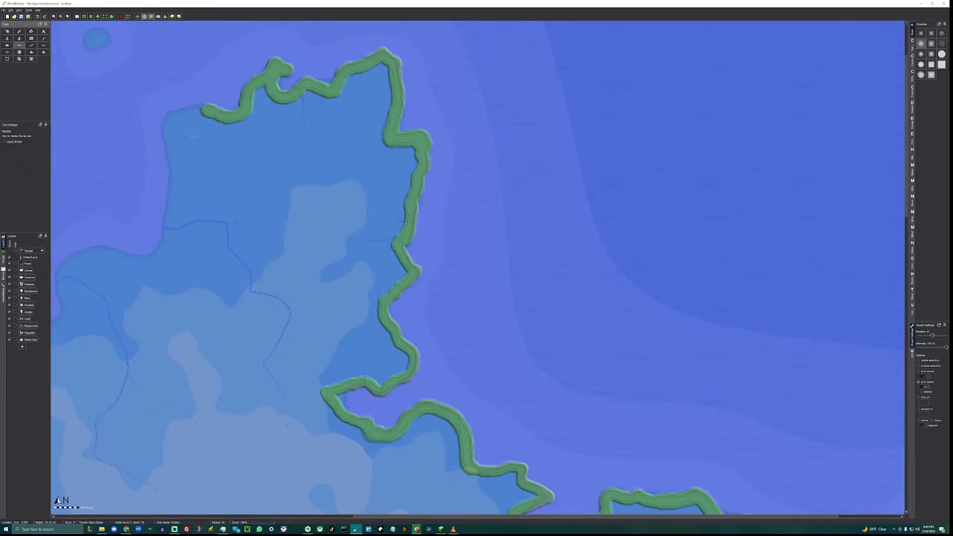
mouse_move(202, 115)
mouse_down()
mouse_move(172, 115)
mouse_move(163, 129)
mouse_move(177, 143)
mouse_move(169, 163)
mouse_move(181, 188)
mouse_move(165, 220)
mouse_move(165, 259)
mouse_move(143, 259)
mouse_up()
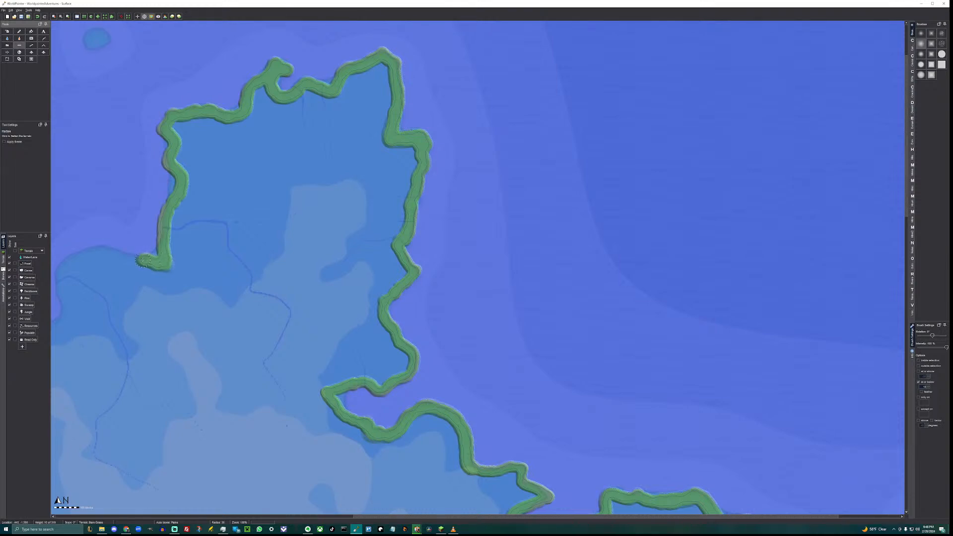
drag(142, 259, 131, 257)
Trace the northwest coast from the northern peninsula's base, past the river mouth and notched bay, to the westernmost headland.
middle_drag(208, 243, 392, 257)
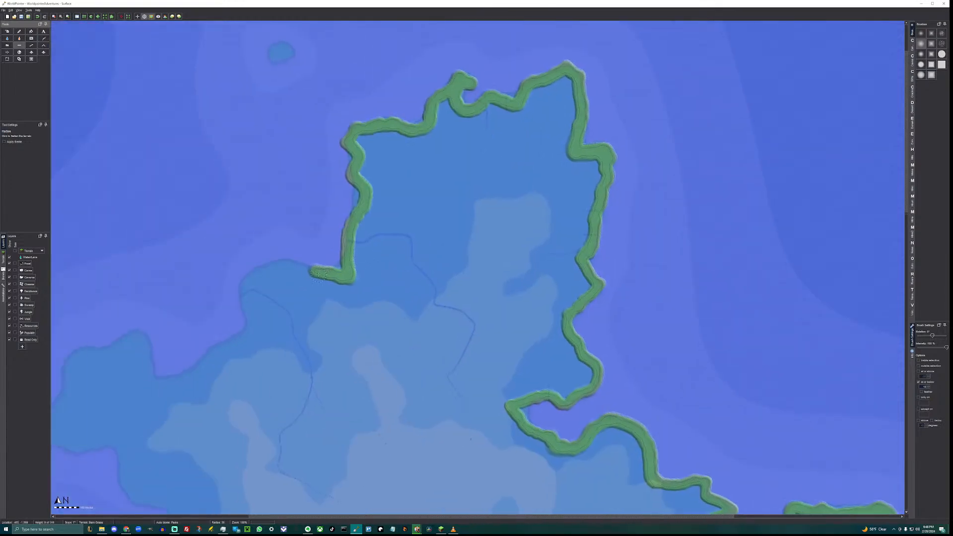
mouse_move(313, 271)
mouse_down()
mouse_move(286, 260)
mouse_move(254, 277)
mouse_move(240, 291)
mouse_move(253, 330)
mouse_move(227, 342)
mouse_up()
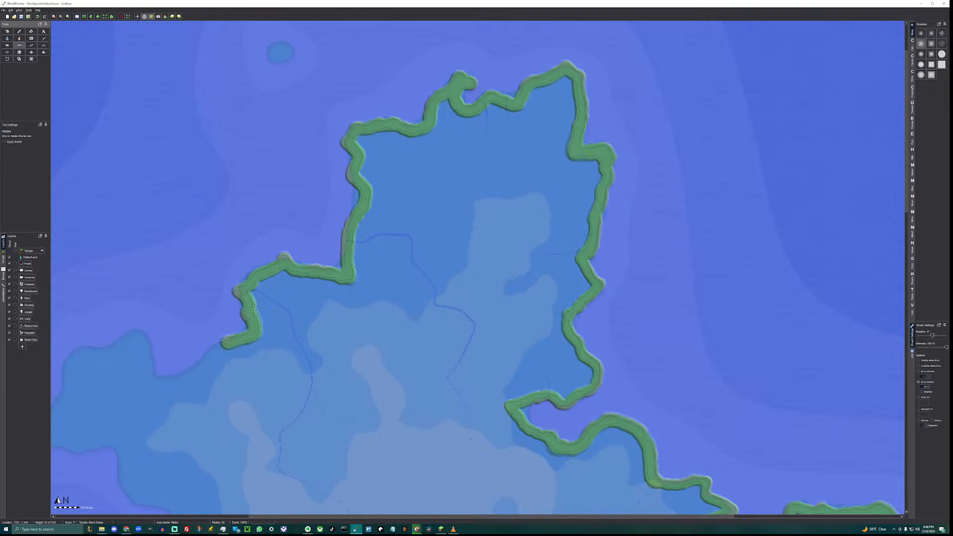
middle_drag(344, 304, 526, 277)
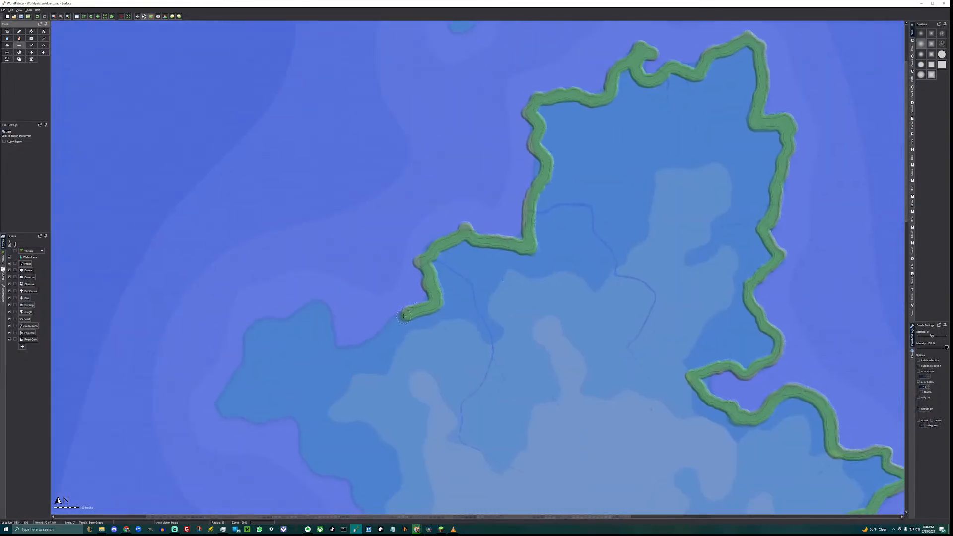
drag(405, 315, 338, 352)
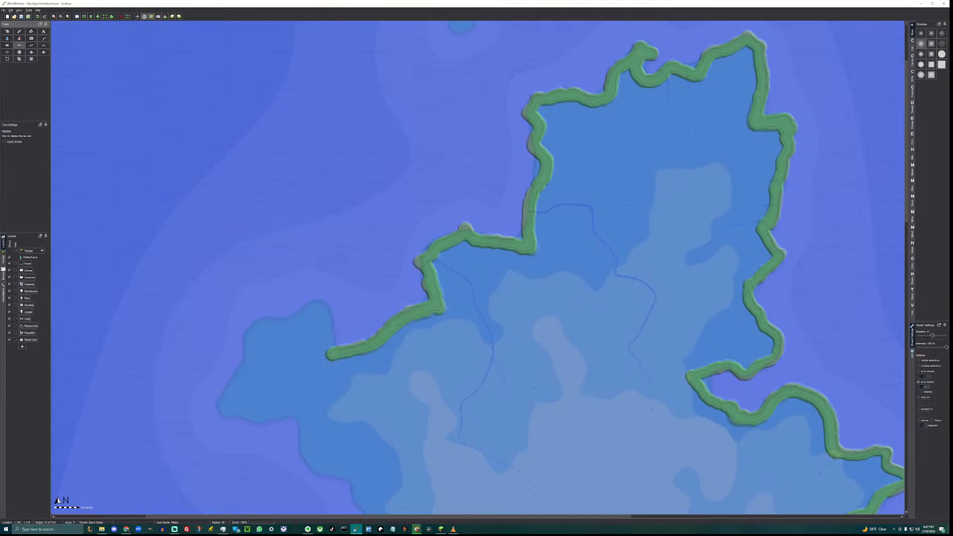
mouse_move(329, 346)
mouse_down()
mouse_move(325, 314)
mouse_move(313, 308)
mouse_move(289, 324)
mouse_move(261, 321)
mouse_move(279, 324)
mouse_move(252, 330)
mouse_move(251, 362)
mouse_move(217, 402)
mouse_up()
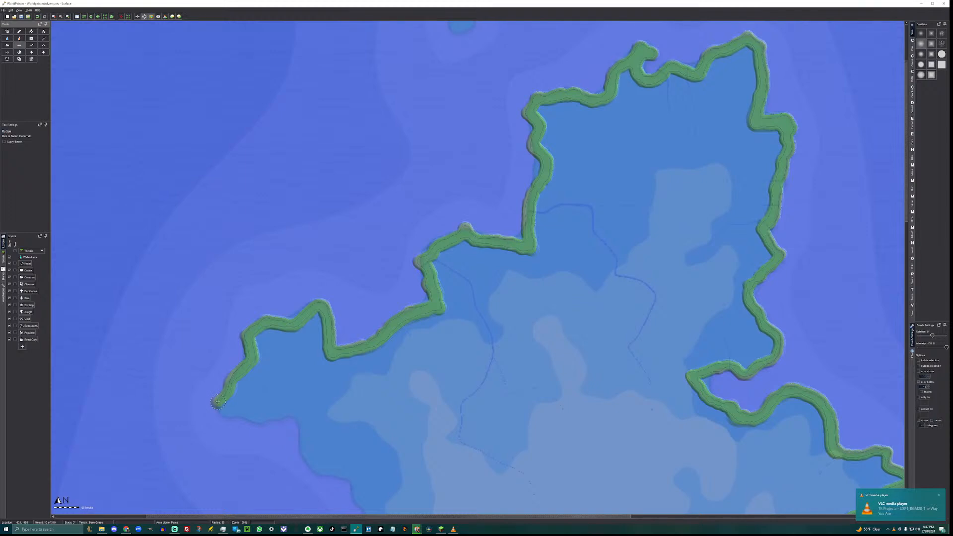
Trace the west coast southeast from the western headland and join it to the existing coastal strip at the large western bay.
middle_drag(228, 388, 184, 255)
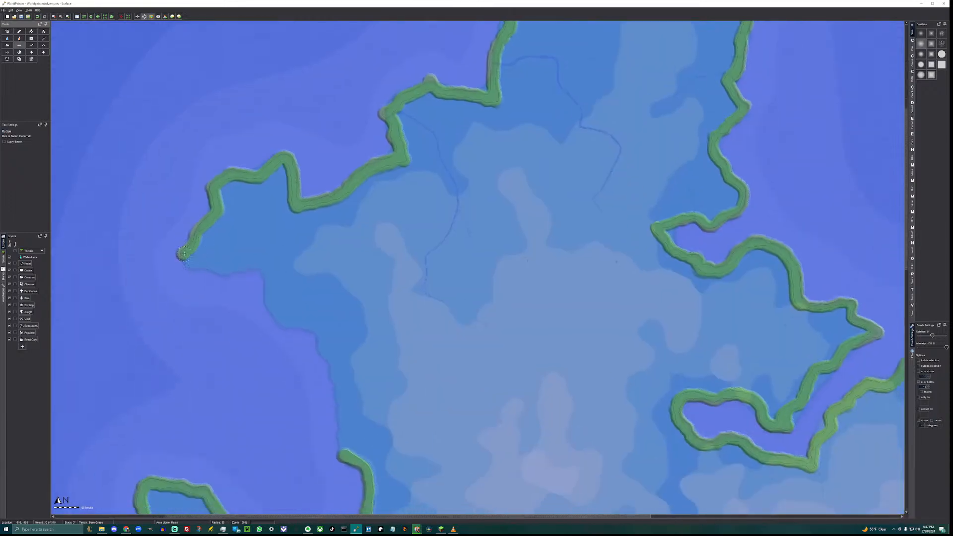
mouse_move(184, 254)
mouse_down()
mouse_move(190, 267)
mouse_move(224, 273)
mouse_up()
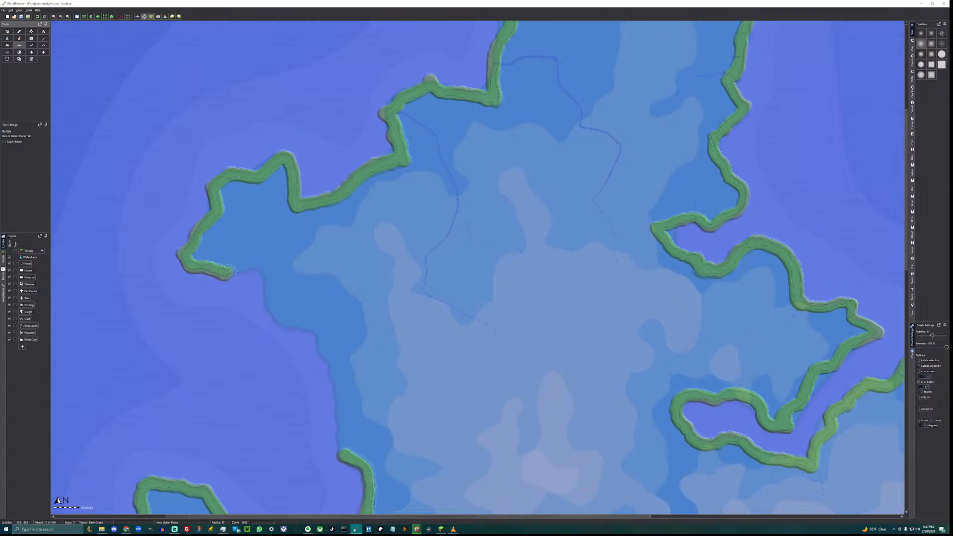
mouse_move(238, 269)
mouse_down()
mouse_move(268, 269)
mouse_move(280, 318)
mouse_move(319, 336)
mouse_move(338, 369)
mouse_up()
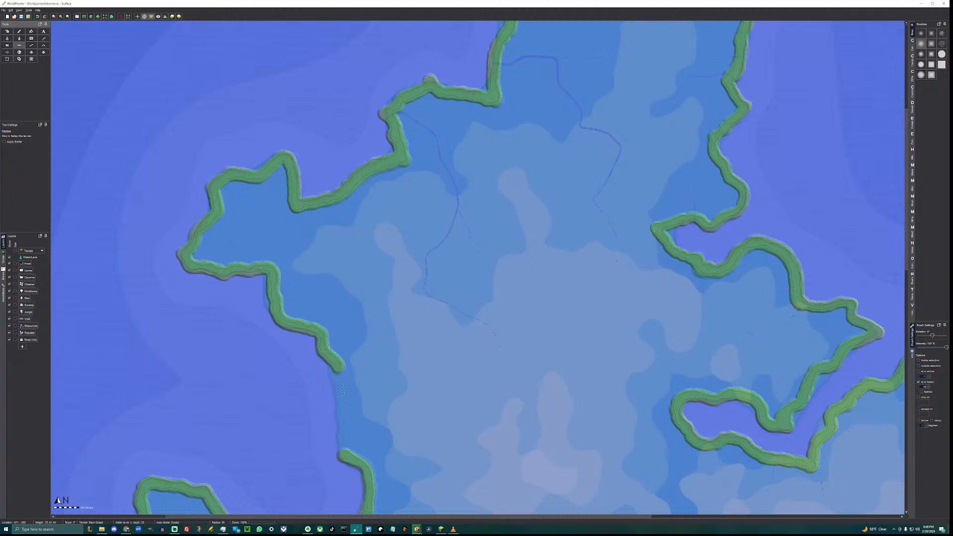
middle_drag(366, 404, 311, 211)
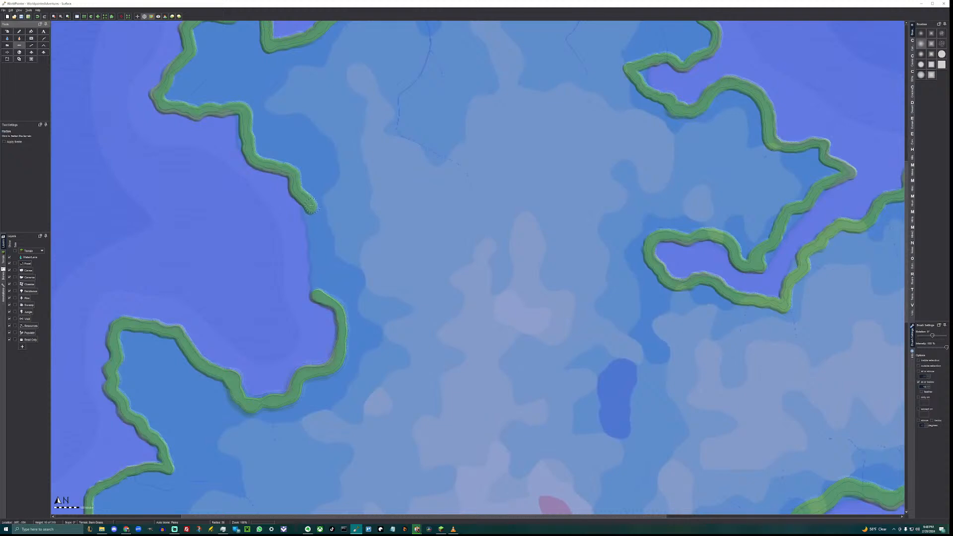
mouse_move(310, 209)
mouse_down()
mouse_move(319, 220)
mouse_move(303, 242)
mouse_move(314, 286)
mouse_up()
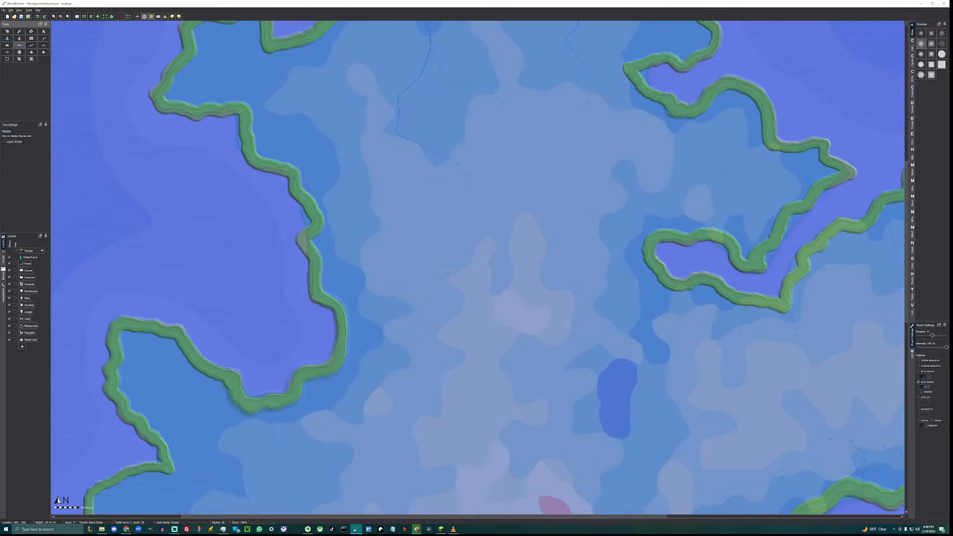
key(super)
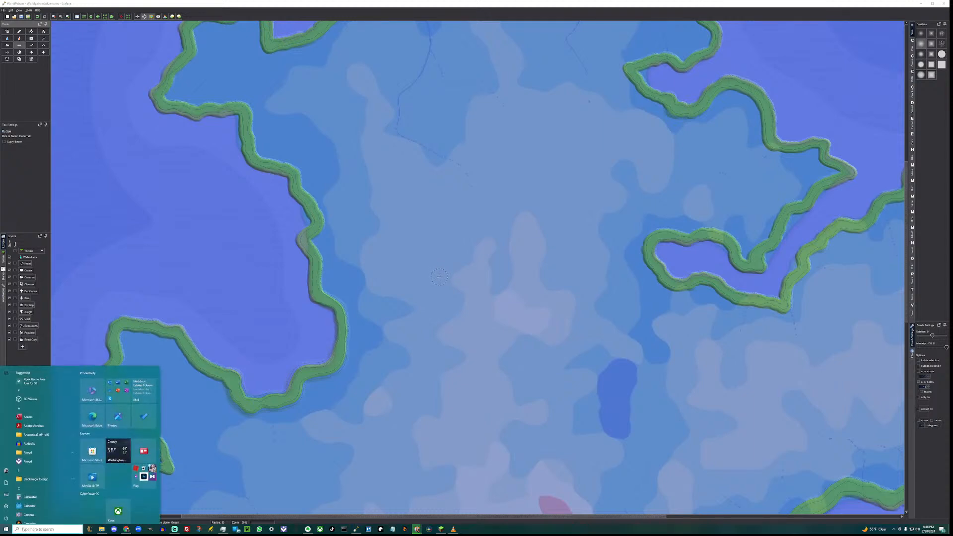
key(super)
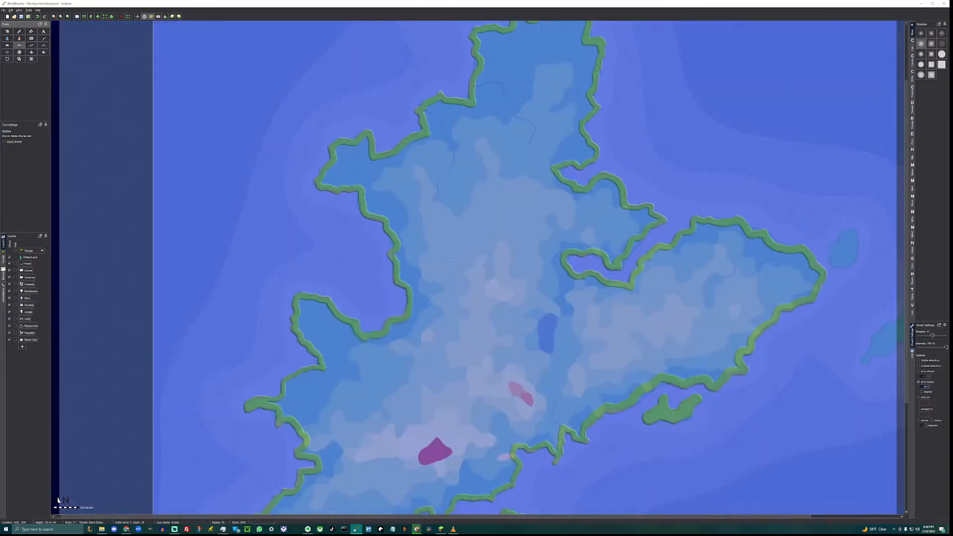
Raise a large circular area of land in the northern interior using the Height tool with the hard-edged circle brush.
mouse_move(458, 193)
middle_down()
mouse_move(391, 259)
mouse_move(420, 115)
mouse_move(411, 230)
mouse_move(406, 149)
middle_up()
middle_drag(404, 183, 404, 302)
click(62, 16)
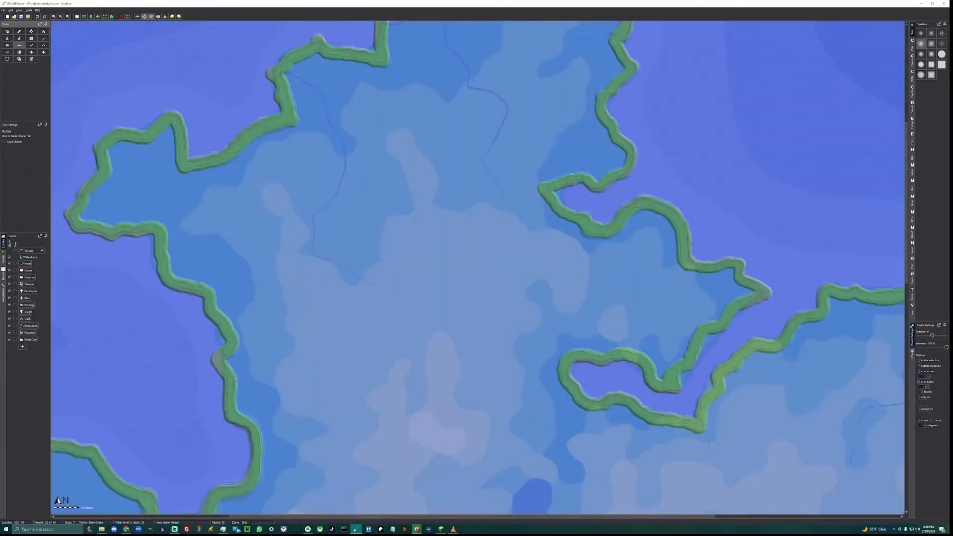
click(7, 45)
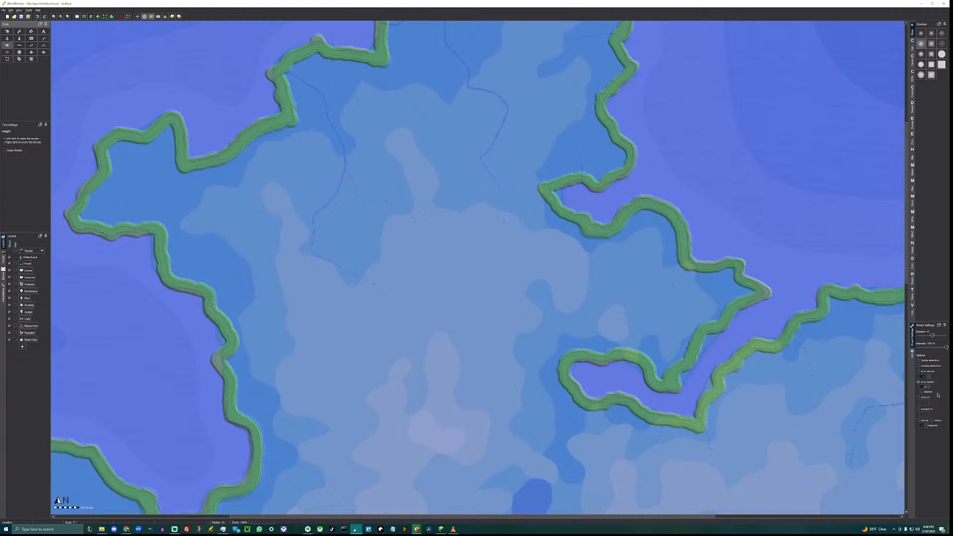
click(942, 54)
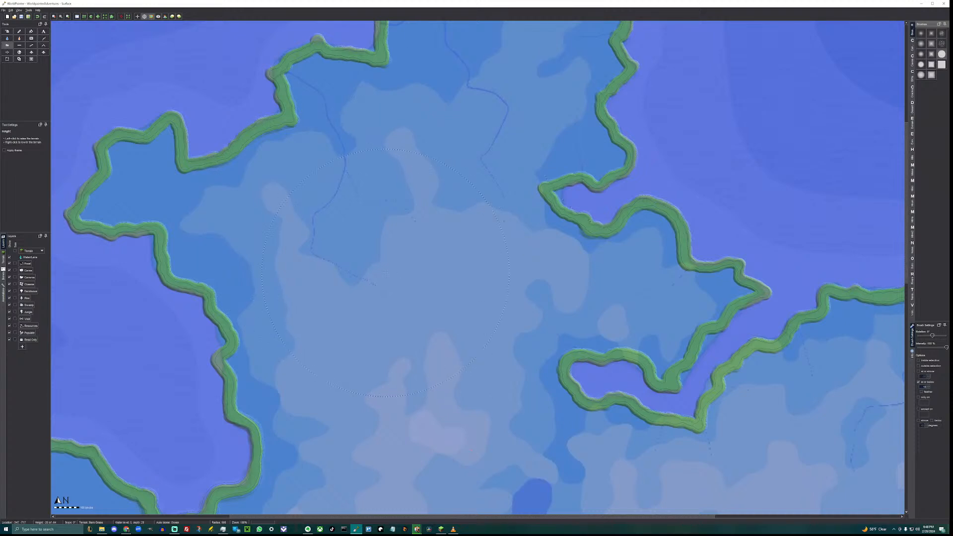
click(385, 273)
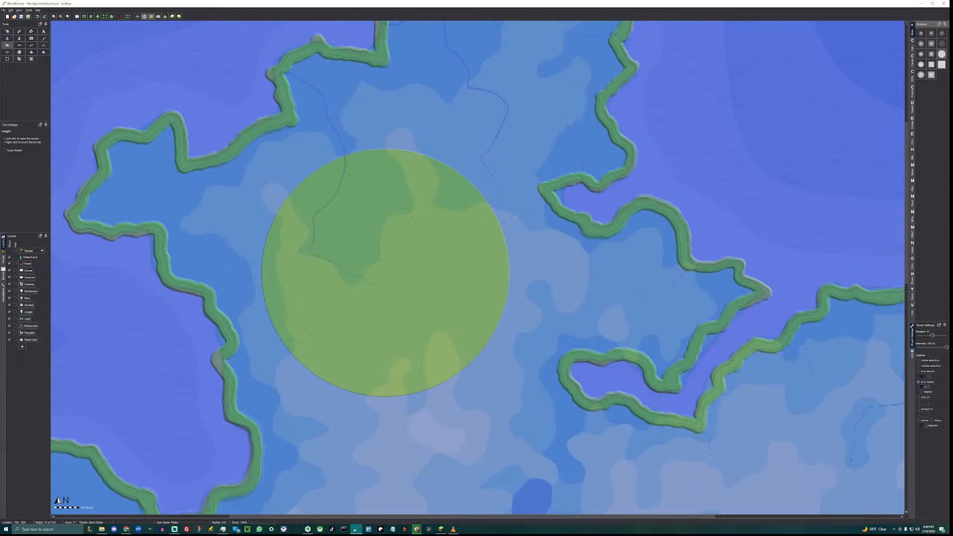
Flatten land outward from the raised circle to the northwest coast and into the neck of the northwestern headland.
click(19, 45)
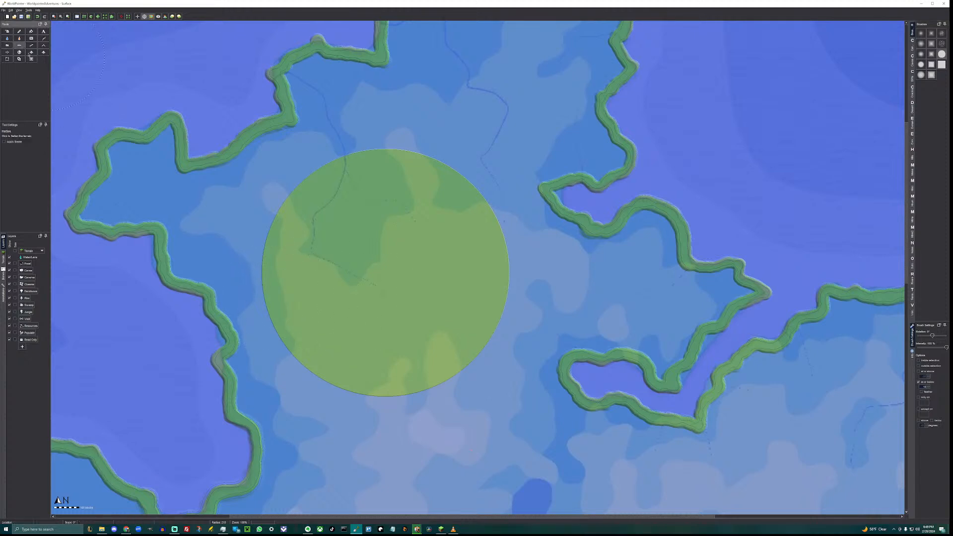
click(282, 218)
mouse_move(282, 217)
mouse_down()
mouse_move(261, 189)
mouse_move(311, 162)
mouse_up()
drag(272, 212, 239, 207)
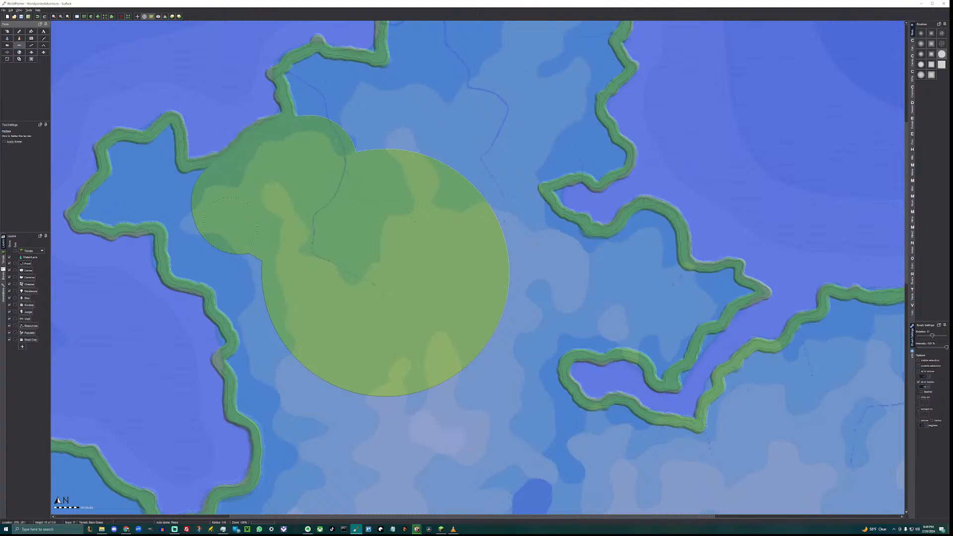
drag(213, 186, 138, 182)
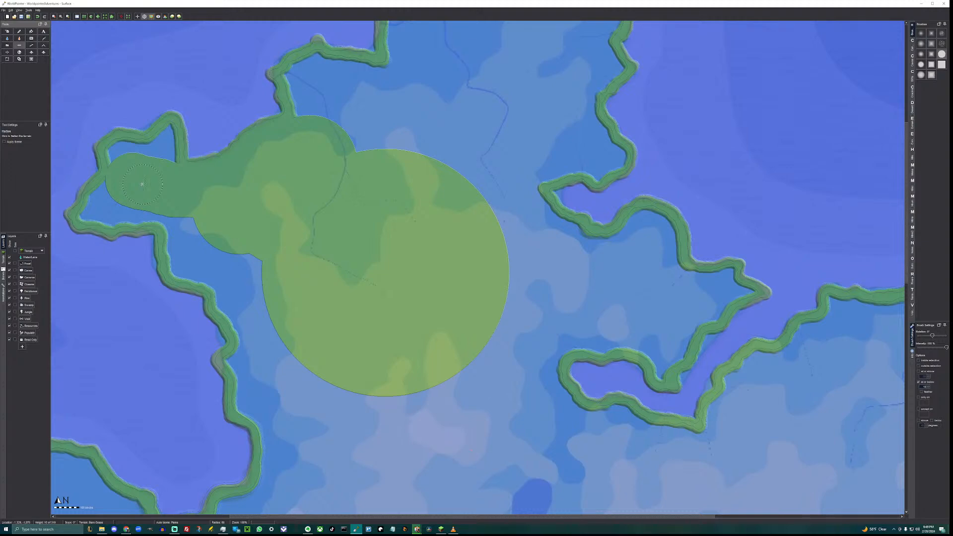
Fill the rest of the northwestern headland with flattened land out to its traced north, west and south shores.
mouse_move(143, 184)
middle_down()
mouse_move(168, 190)
mouse_move(285, 275)
mouse_move(327, 329)
middle_up()
ctrl+scroll(327, 329, up, 1)
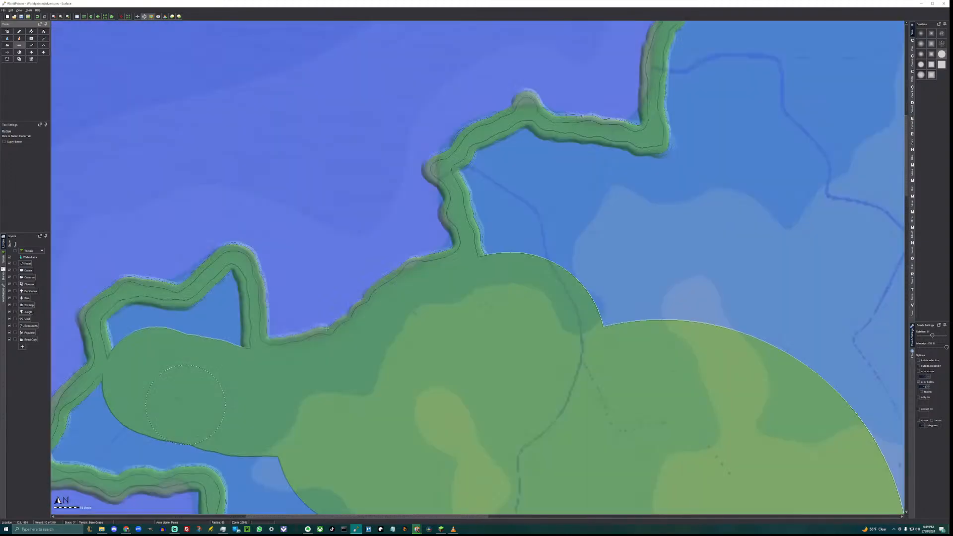
middle_drag(200, 321, 264, 252)
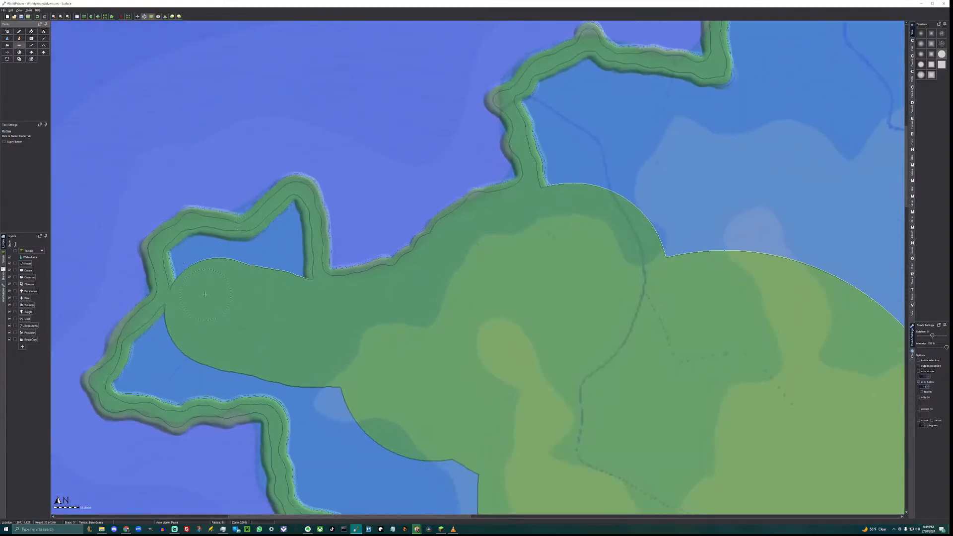
mouse_move(193, 284)
mouse_down()
mouse_move(191, 253)
mouse_move(204, 246)
mouse_move(249, 248)
mouse_move(286, 222)
mouse_move(290, 247)
mouse_up()
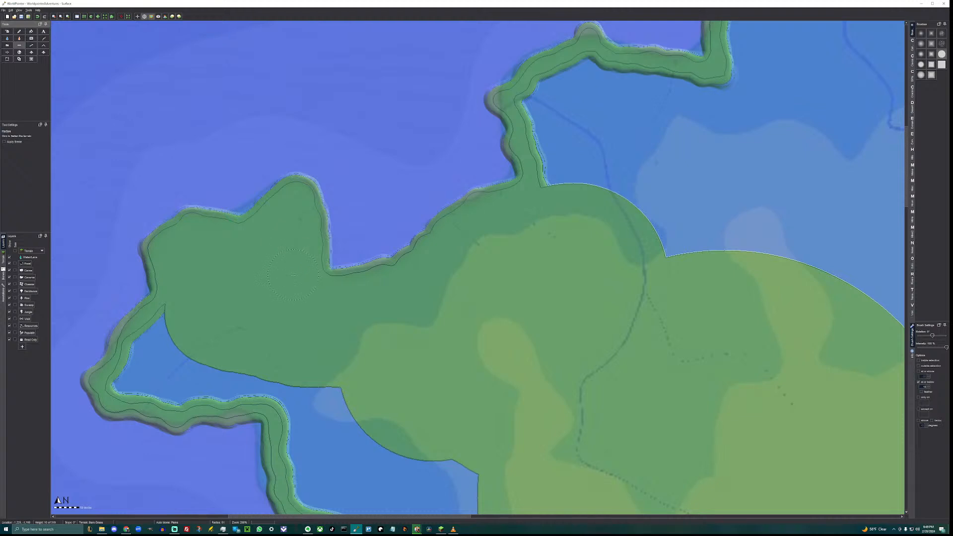
mouse_move(187, 316)
mouse_down()
mouse_move(132, 376)
mouse_move(281, 394)
mouse_move(255, 370)
mouse_up()
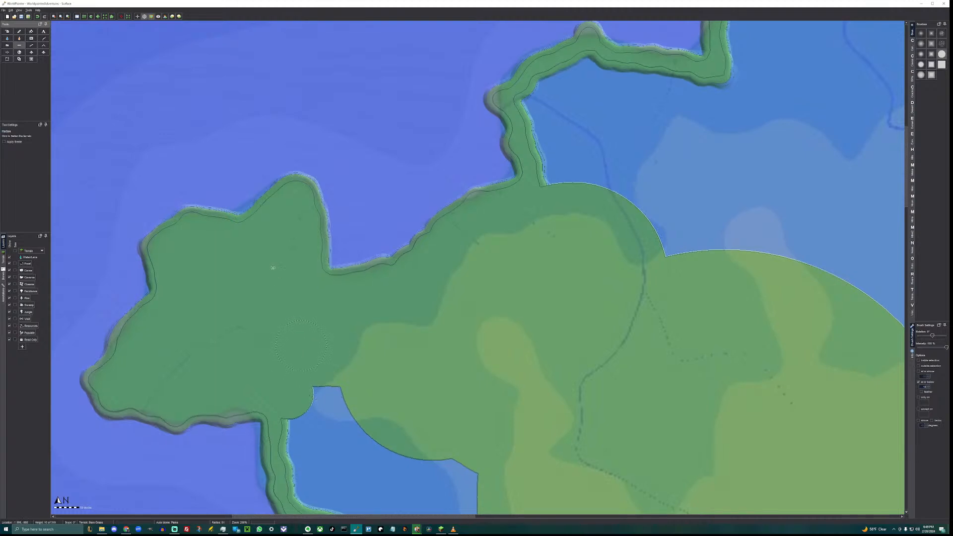
Fill the gap between the west coast and the large circle with flattened land, working south from the northwestern headland.
middle_drag(325, 374, 238, 168)
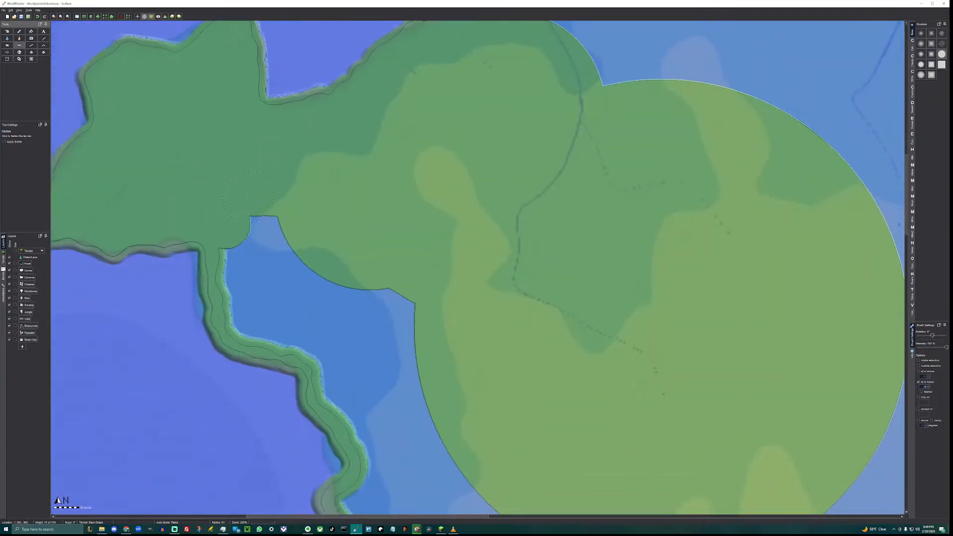
mouse_move(248, 197)
mouse_down()
mouse_move(302, 273)
mouse_move(365, 301)
mouse_move(369, 332)
mouse_move(327, 348)
mouse_move(249, 320)
mouse_move(243, 251)
mouse_move(332, 315)
mouse_up()
mouse_move(350, 320)
middle_down()
mouse_move(269, 175)
mouse_move(274, 168)
middle_up()
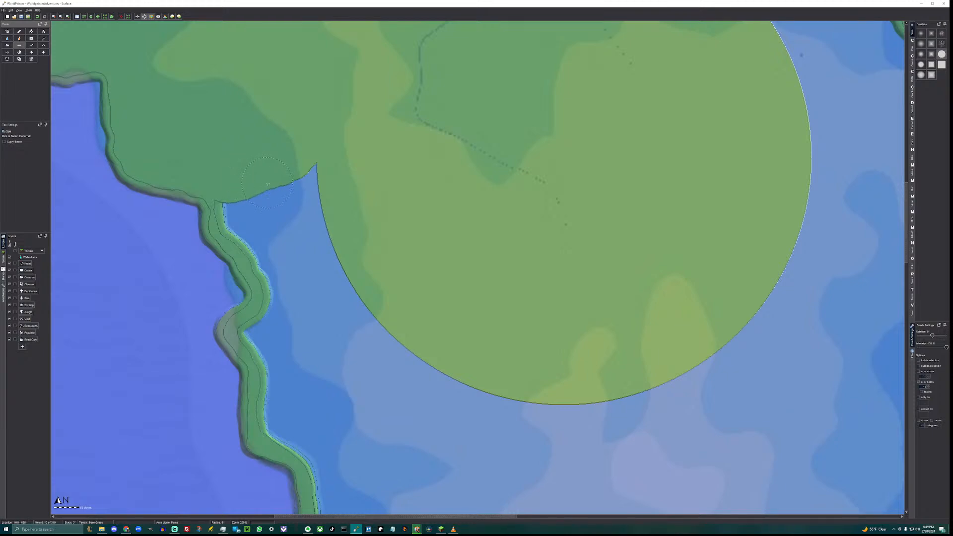
mouse_move(249, 184)
mouse_down()
mouse_move(232, 206)
mouse_move(276, 283)
mouse_move(318, 298)
mouse_move(297, 258)
mouse_move(288, 203)
mouse_move(310, 185)
mouse_move(345, 274)
mouse_up()
middle_drag(341, 235, 332, 106)
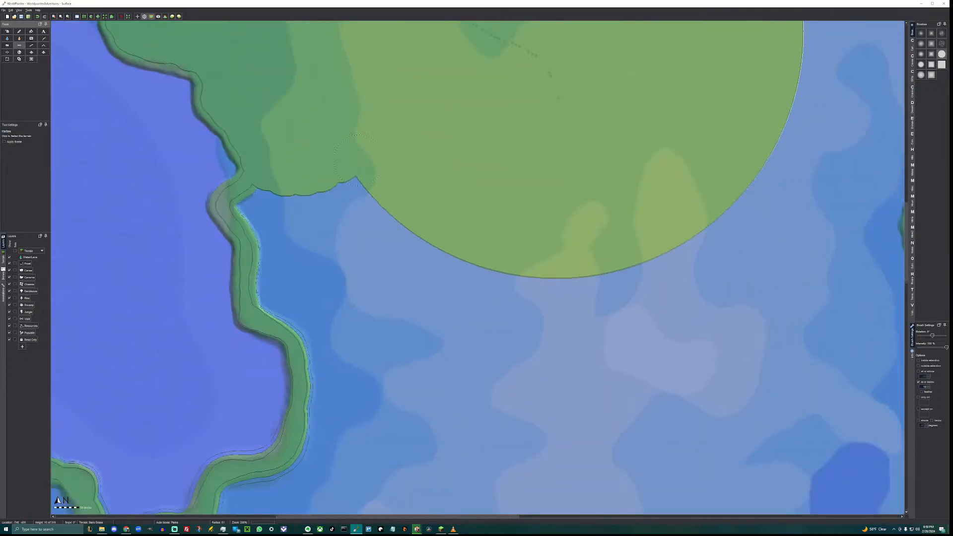
mouse_move(359, 160)
mouse_down()
mouse_move(382, 211)
mouse_move(447, 293)
mouse_move(350, 292)
mouse_move(304, 325)
mouse_move(278, 286)
mouse_move(276, 263)
mouse_move(291, 260)
mouse_move(280, 216)
mouse_up()
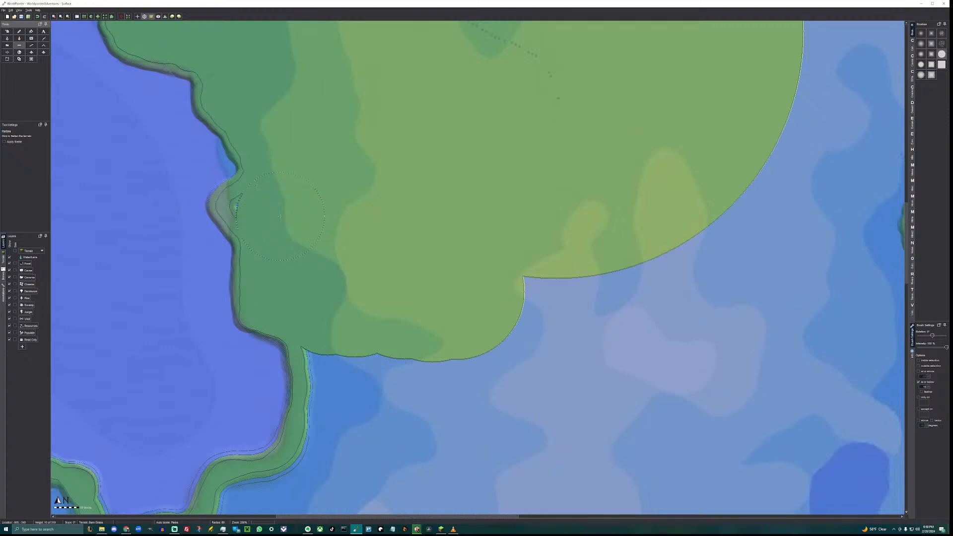
Fill flattened land along the east and south sides of the large western bay and into the peninsula beyond it.
middle_drag(357, 320, 319, 161)
mouse_move(283, 172)
mouse_down()
mouse_move(288, 259)
mouse_move(318, 176)
mouse_up()
mouse_move(375, 164)
mouse_down()
mouse_move(368, 248)
mouse_move(316, 314)
mouse_move(222, 384)
mouse_up()
mouse_move(222, 383)
middle_down()
mouse_move(259, 332)
mouse_move(475, 262)
middle_up()
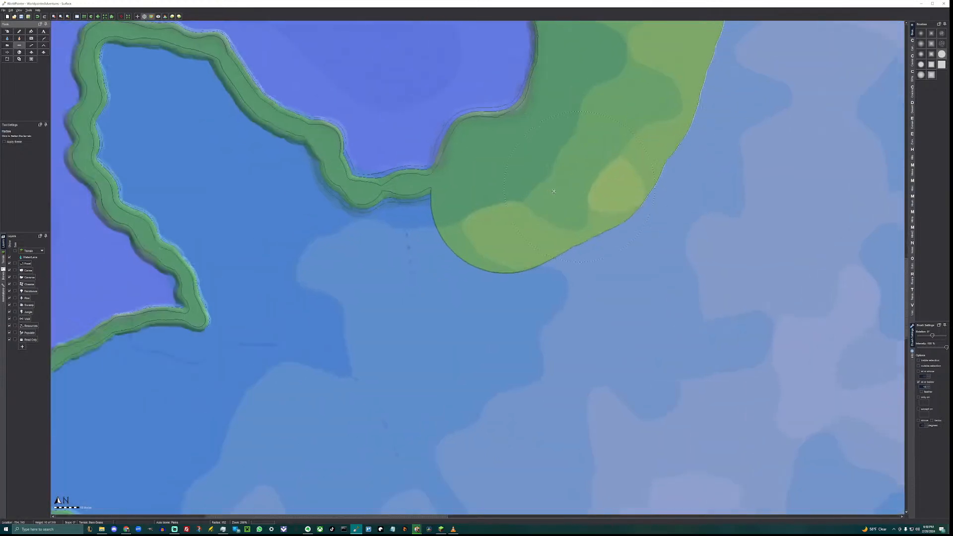
drag(441, 254, 367, 273)
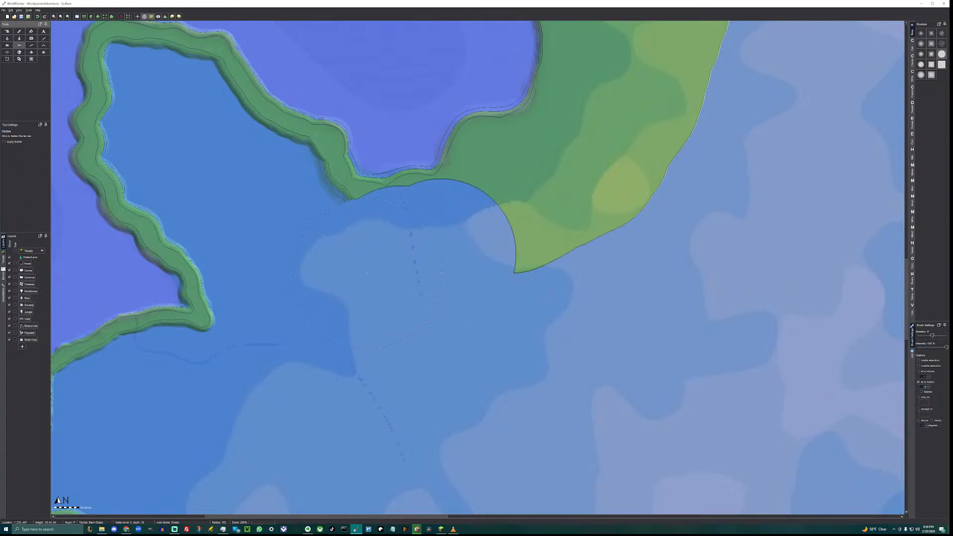
mouse_move(562, 222)
mouse_down()
mouse_move(432, 255)
mouse_move(333, 263)
mouse_move(201, 142)
mouse_up()
Fill the peninsula west of the bay up to its shoreline with a smaller brush, continuing south to the small western hook.
middle_drag(277, 205, 433, 304)
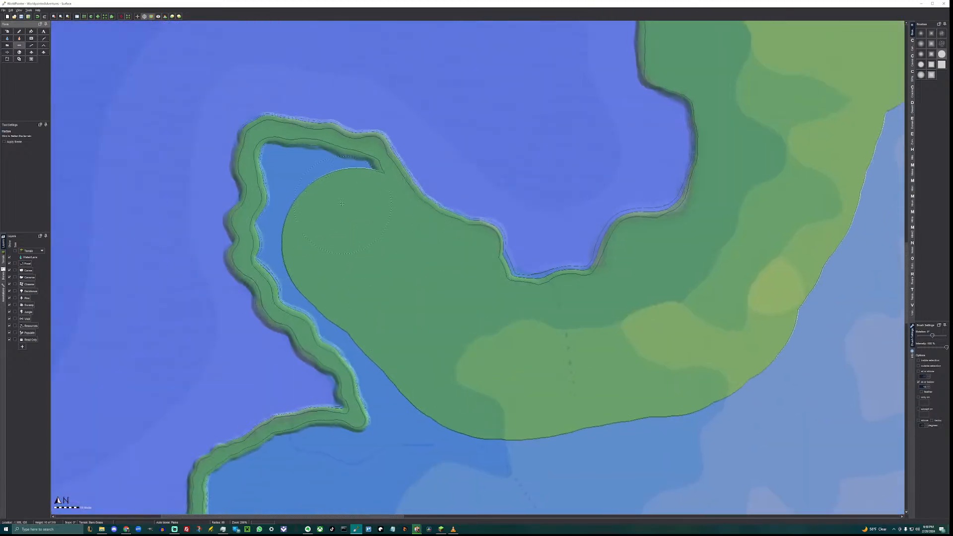
scroll(397, 253, down, 4)
mouse_move(360, 206)
mouse_down()
mouse_move(302, 174)
mouse_move(268, 248)
mouse_move(336, 322)
mouse_move(414, 445)
mouse_move(444, 427)
mouse_up()
middle_drag(436, 344, 439, 167)
mouse_move(413, 176)
mouse_down()
mouse_move(311, 195)
mouse_move(224, 242)
mouse_move(206, 321)
mouse_move(214, 340)
mouse_move(232, 346)
mouse_move(206, 314)
mouse_move(160, 304)
mouse_move(271, 256)
mouse_move(256, 324)
mouse_up()
Widen the west coast inland with flattened land from the small hook south past the narrow inlet.
middle_drag(345, 352, 392, 165)
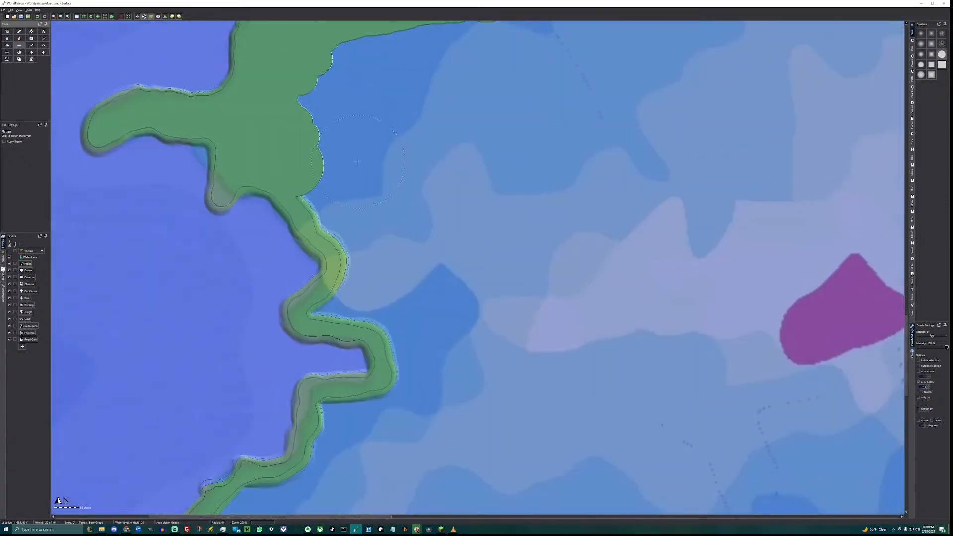
mouse_move(312, 149)
mouse_down()
mouse_move(370, 226)
mouse_move(387, 293)
mouse_move(347, 295)
mouse_up()
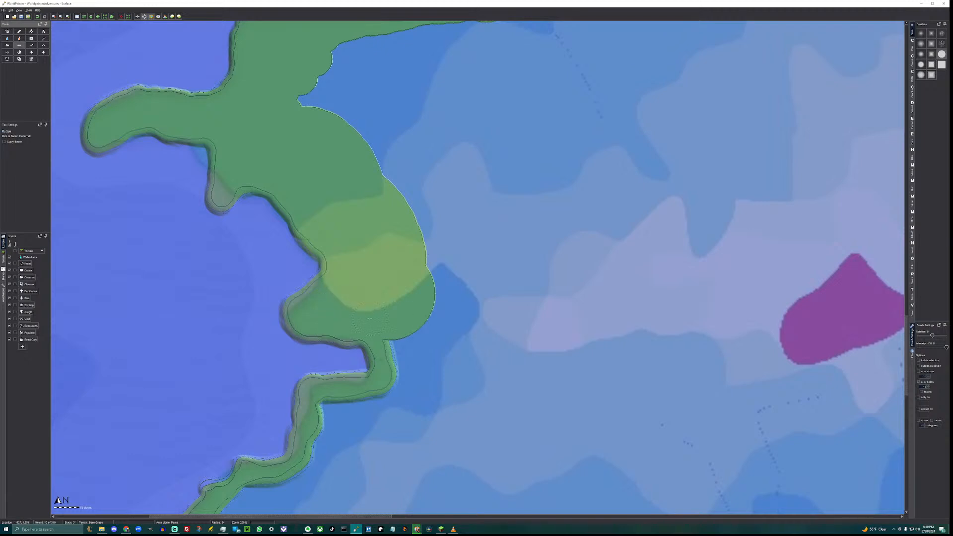
middle_drag(417, 335, 365, 164)
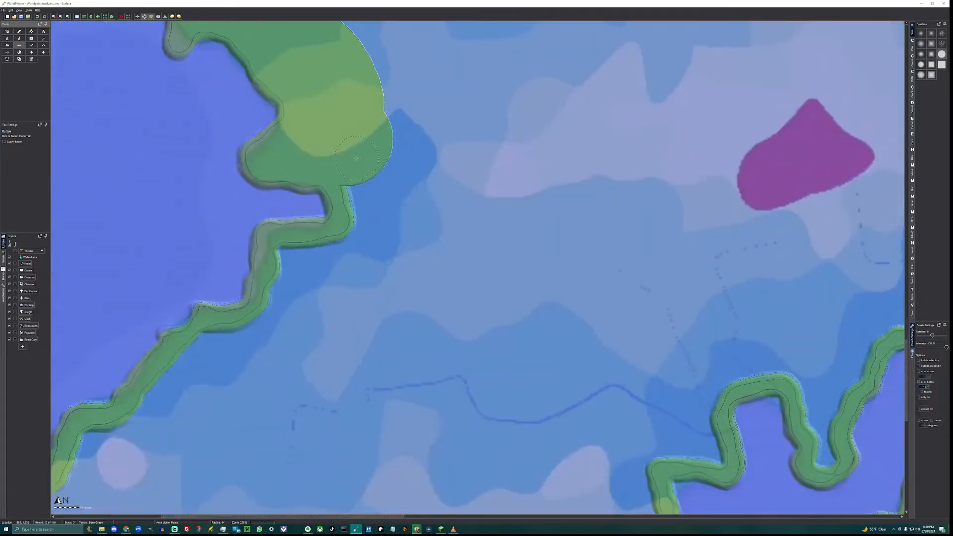
mouse_move(356, 158)
mouse_down()
mouse_move(354, 239)
mouse_move(289, 272)
mouse_move(255, 330)
mouse_move(214, 347)
mouse_move(238, 343)
mouse_up()
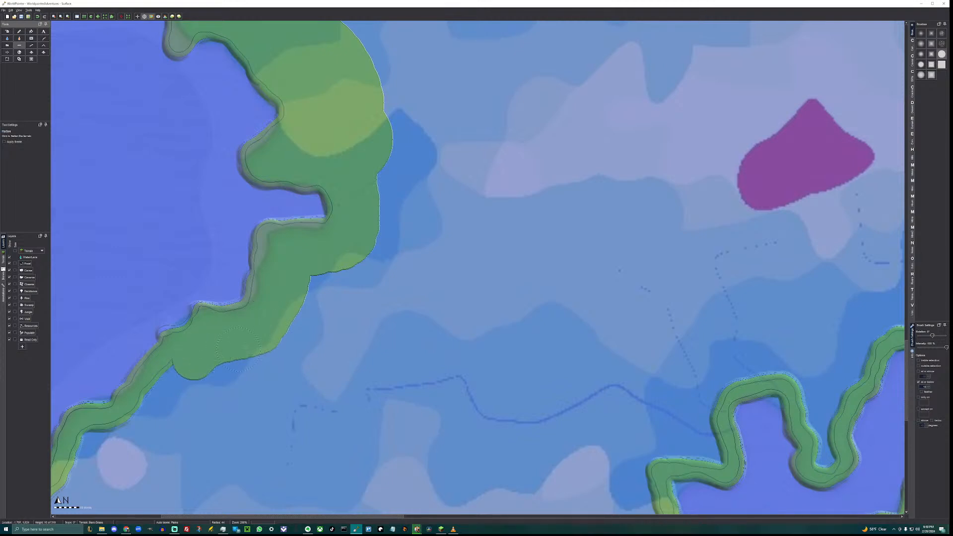
Continue the flattened land southwest along the coast and fill the blocky southwestern headland out to its traced outline.
middle_drag(255, 350, 327, 232)
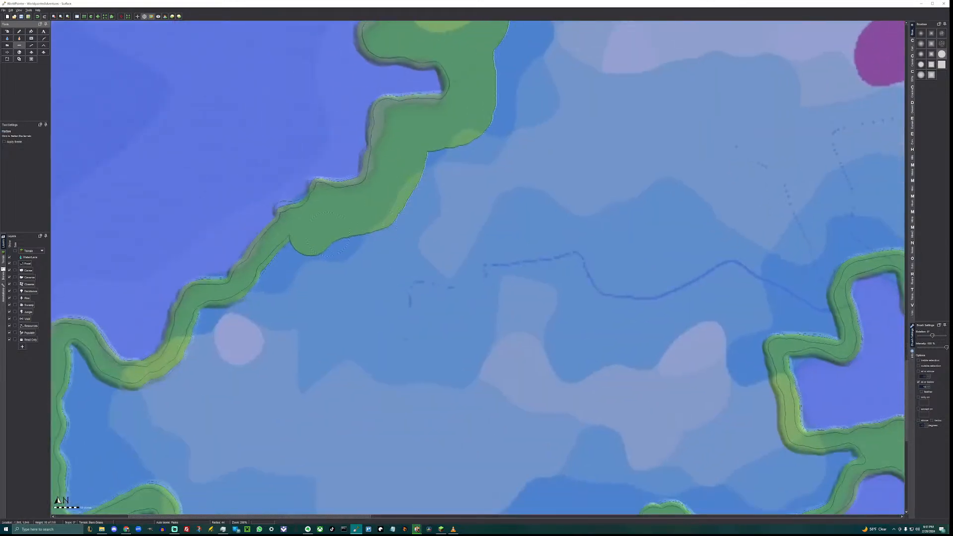
mouse_move(307, 237)
mouse_down()
mouse_move(290, 276)
mouse_move(309, 286)
mouse_move(447, 201)
mouse_move(322, 298)
mouse_move(273, 312)
mouse_move(219, 350)
mouse_move(211, 395)
mouse_up()
middle_drag(211, 394, 426, 277)
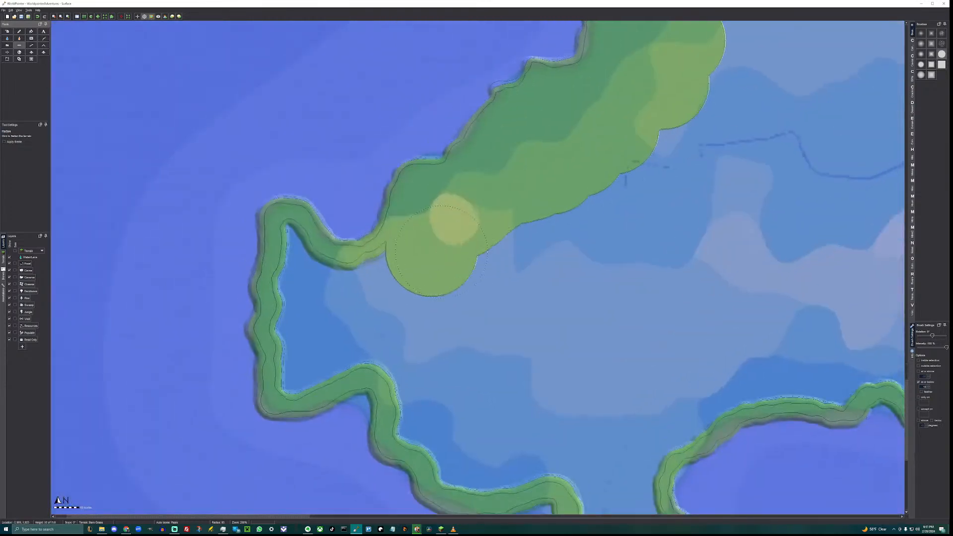
mouse_move(411, 277)
mouse_down()
mouse_move(320, 347)
mouse_move(293, 387)
mouse_move(295, 256)
mouse_up()
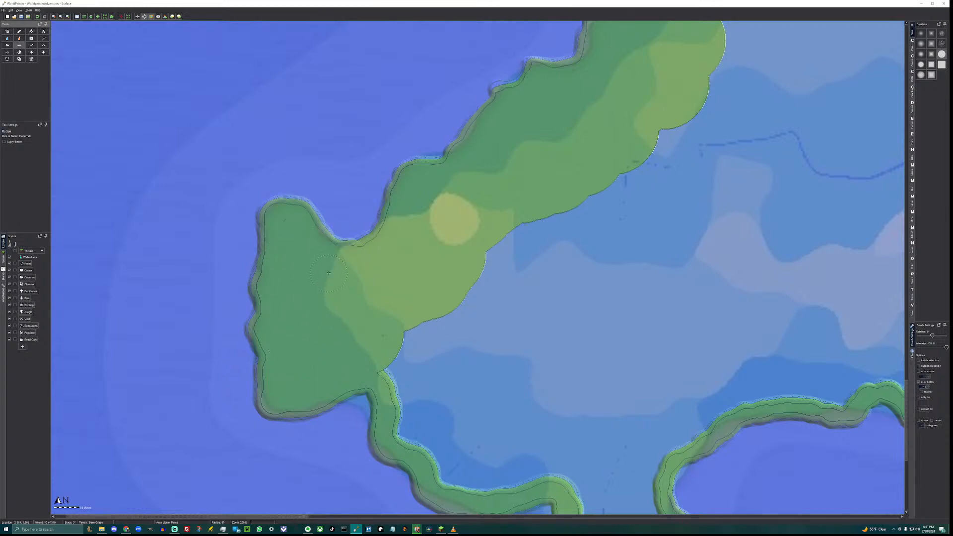
Fill the southern lobe east of the southwestern headland with flattened land down to the thin southern spit.
middle_drag(411, 306, 240, 194)
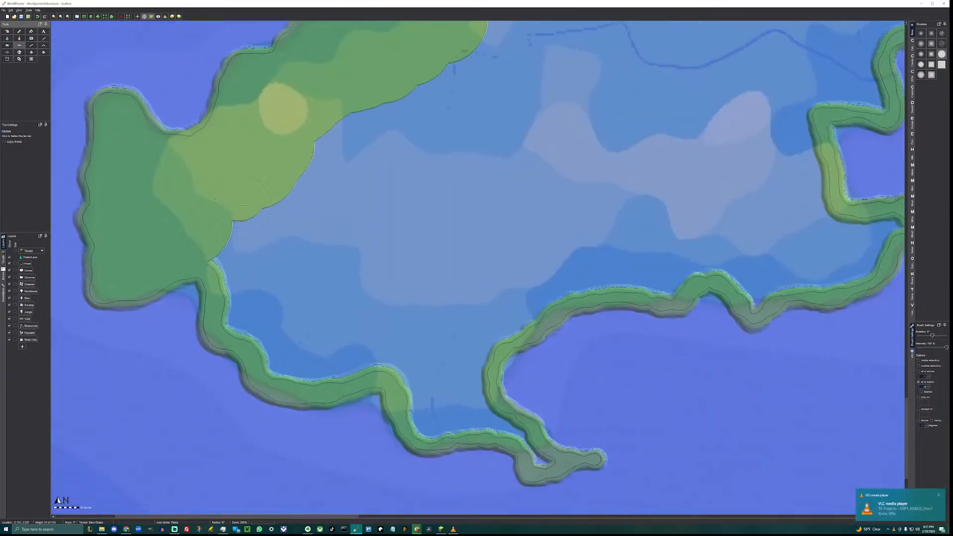
mouse_move(243, 204)
mouse_down()
mouse_move(365, 348)
mouse_move(333, 360)
mouse_move(276, 353)
mouse_move(256, 329)
mouse_move(239, 251)
mouse_move(328, 328)
mouse_move(397, 320)
mouse_move(464, 328)
mouse_move(467, 373)
mouse_move(414, 375)
mouse_move(436, 417)
mouse_move(463, 409)
mouse_up()
middle_drag(469, 407, 281, 303)
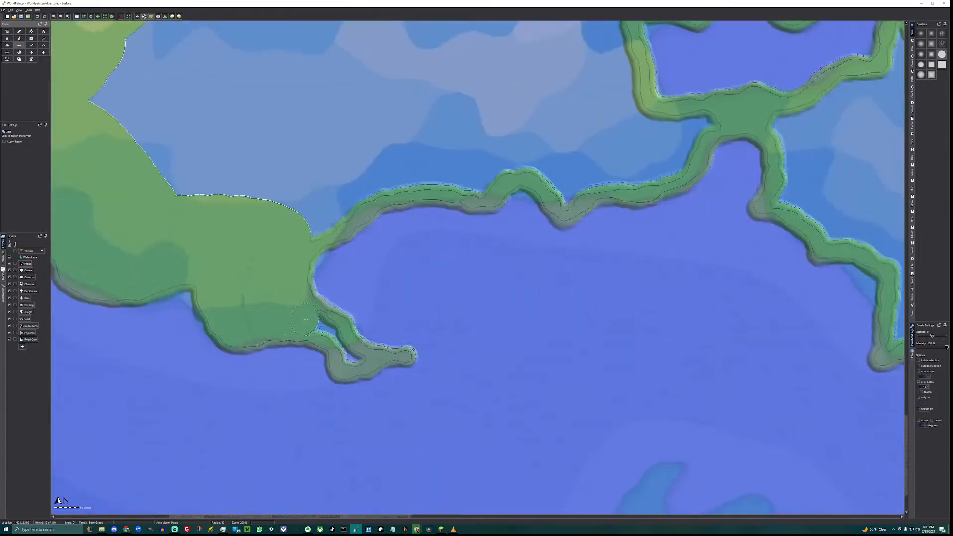
drag(316, 326, 334, 338)
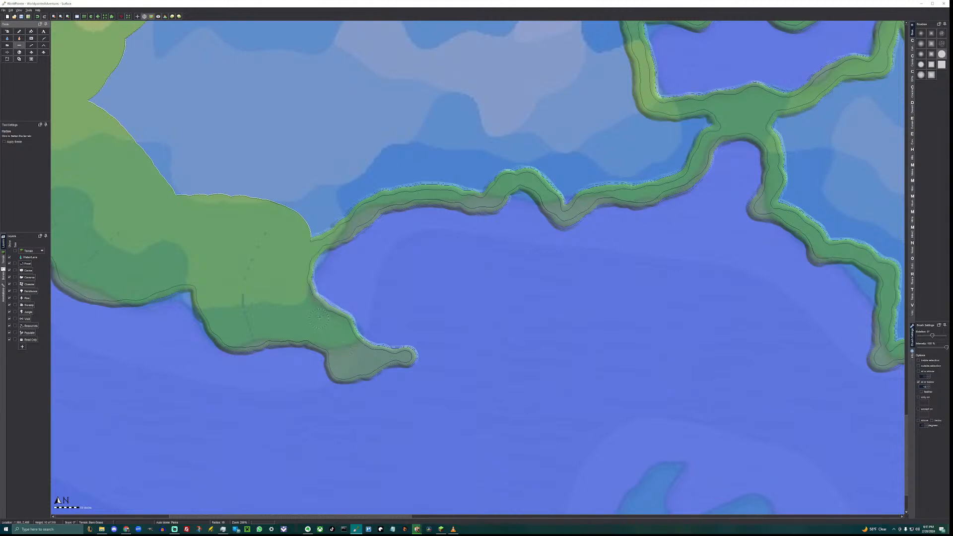
Fill flattened land eastward along the south coast from the spit to the isthmus below the eastern inlet.
mouse_move(274, 220)
mouse_down()
mouse_move(312, 215)
mouse_move(367, 180)
mouse_move(510, 161)
mouse_up()
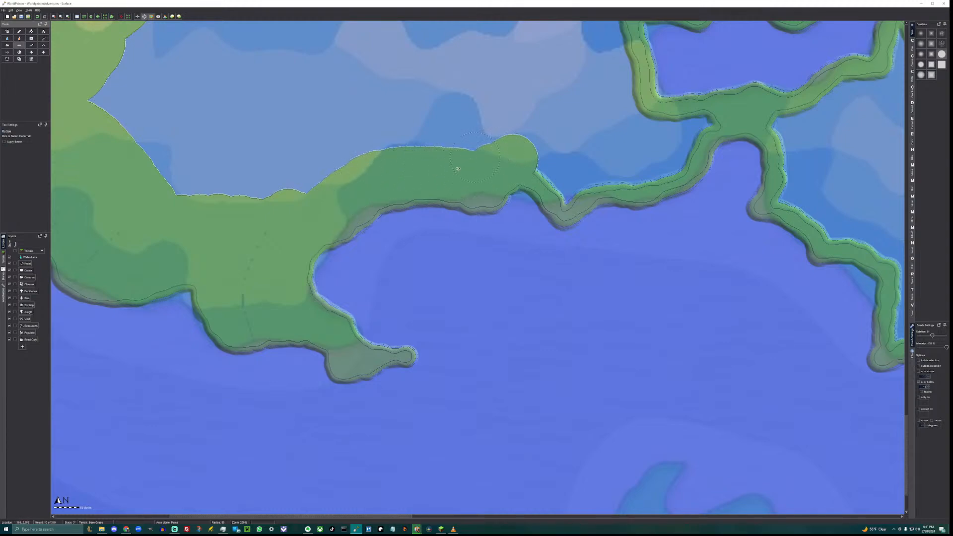
middle_drag(458, 169, 310, 293)
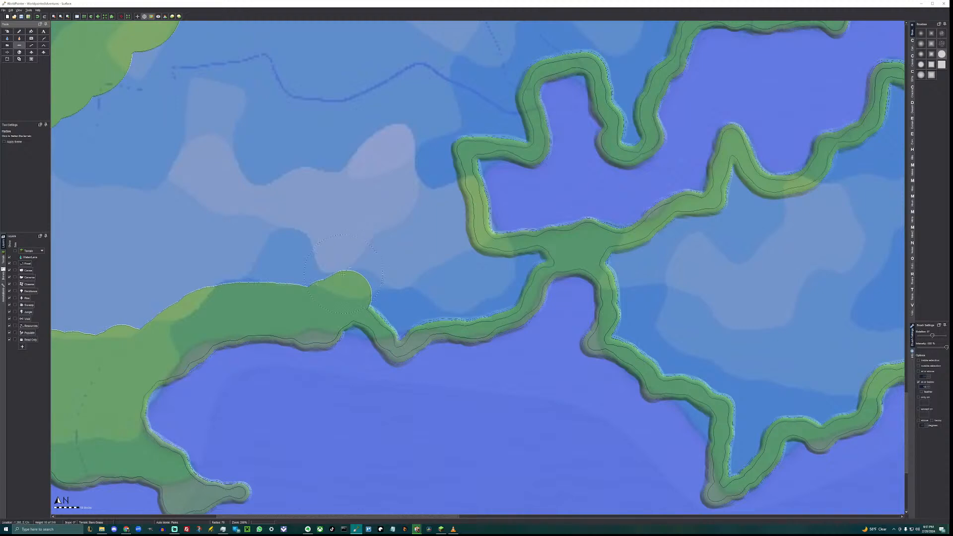
mouse_move(343, 273)
mouse_down()
mouse_move(348, 262)
mouse_move(437, 218)
mouse_move(446, 290)
mouse_move(393, 298)
mouse_move(389, 312)
mouse_move(409, 309)
mouse_up()
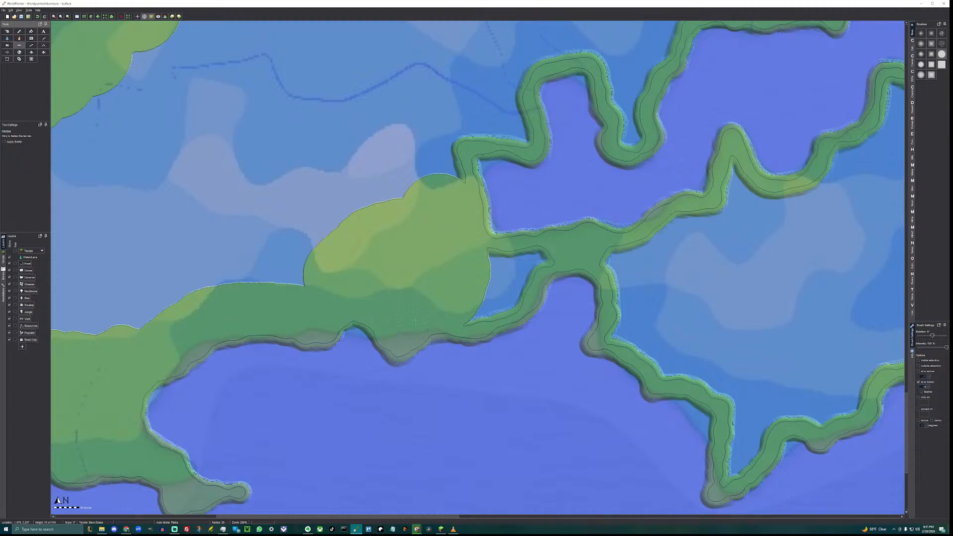
mouse_move(463, 318)
mouse_down()
mouse_move(502, 303)
mouse_move(532, 264)
mouse_move(499, 261)
mouse_move(491, 288)
mouse_up()
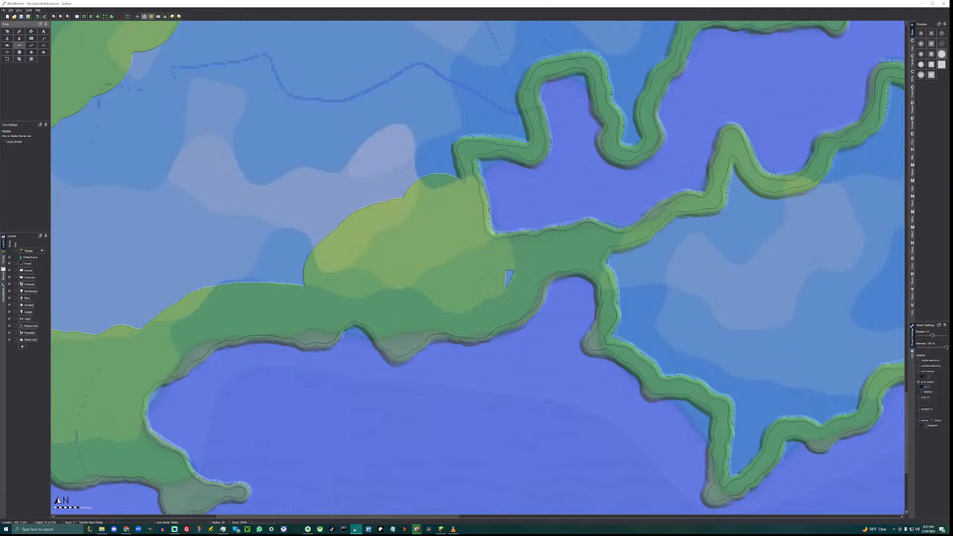
Fill a broad band of flattened land around the southeastern peninsula, from the isthmus along all its traced coasts.
middle_drag(652, 282, 318, 311)
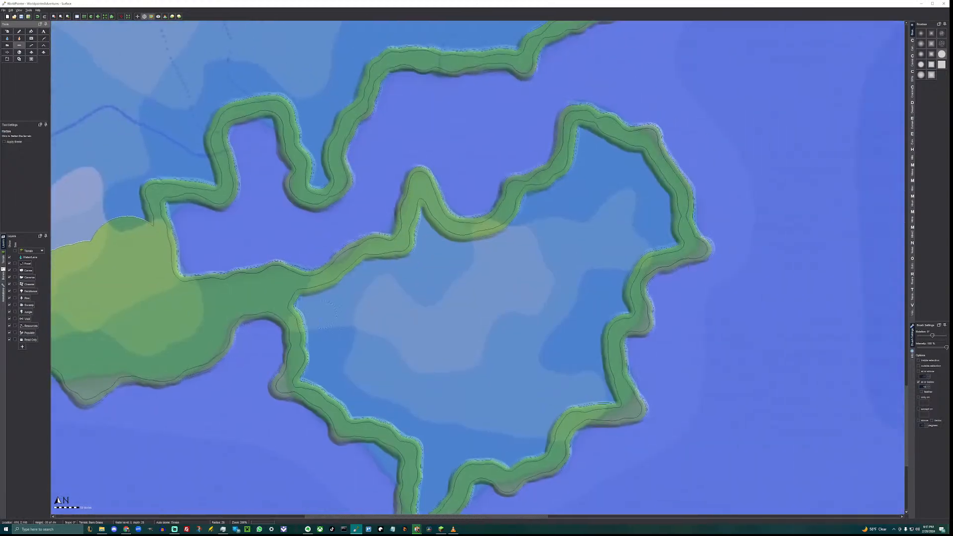
mouse_move(280, 291)
mouse_down()
mouse_move(315, 296)
mouse_move(347, 277)
mouse_move(305, 322)
mouse_move(317, 342)
mouse_move(308, 368)
mouse_move(352, 403)
mouse_move(459, 449)
mouse_move(336, 329)
mouse_move(420, 246)
mouse_move(420, 222)
mouse_move(474, 247)
mouse_move(519, 229)
mouse_move(534, 209)
mouse_up()
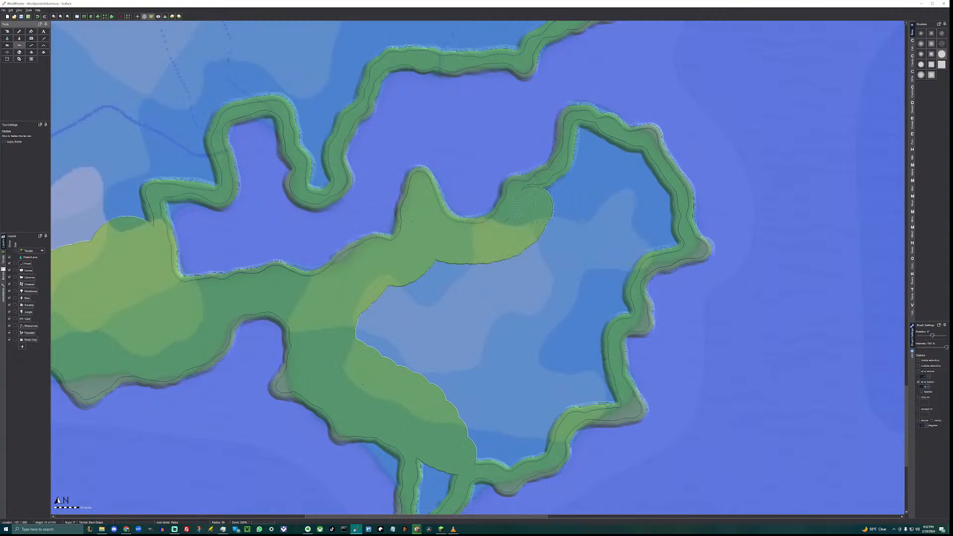
mouse_move(559, 189)
mouse_down()
mouse_move(584, 140)
mouse_move(629, 158)
mouse_move(665, 209)
mouse_move(665, 236)
mouse_move(623, 264)
mouse_move(607, 313)
mouse_move(548, 240)
mouse_move(592, 174)
mouse_move(627, 204)
mouse_move(596, 250)
mouse_move(591, 226)
mouse_move(606, 226)
mouse_up()
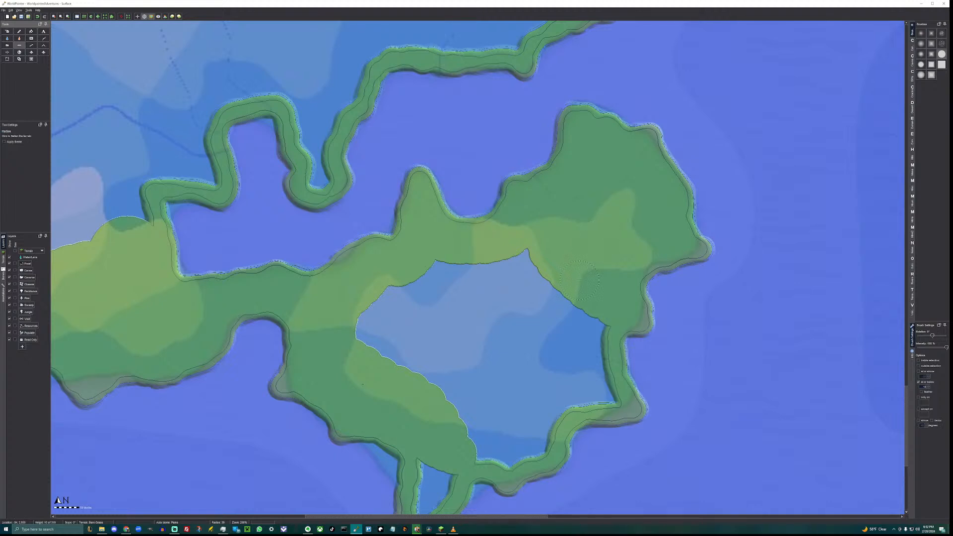
middle_drag(571, 277, 450, 212)
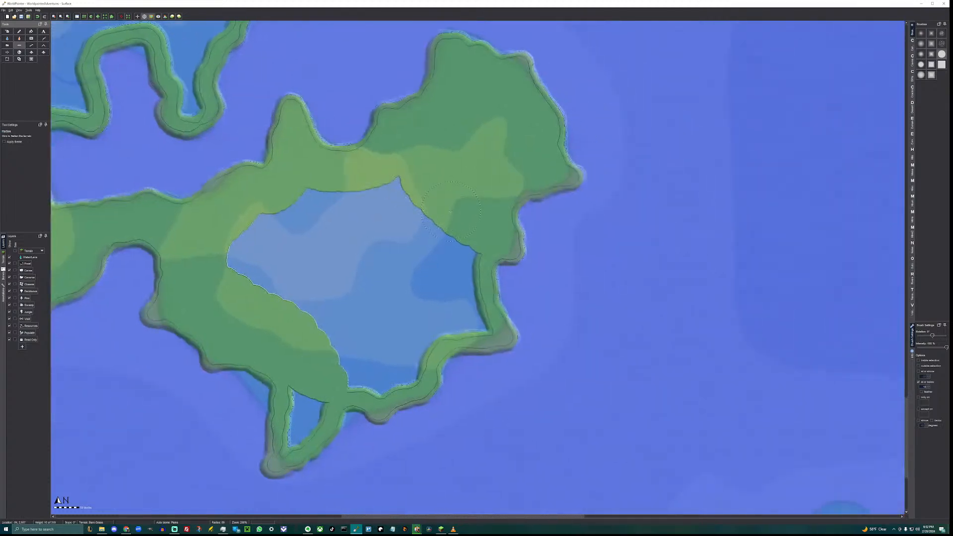
drag(450, 212, 448, 310)
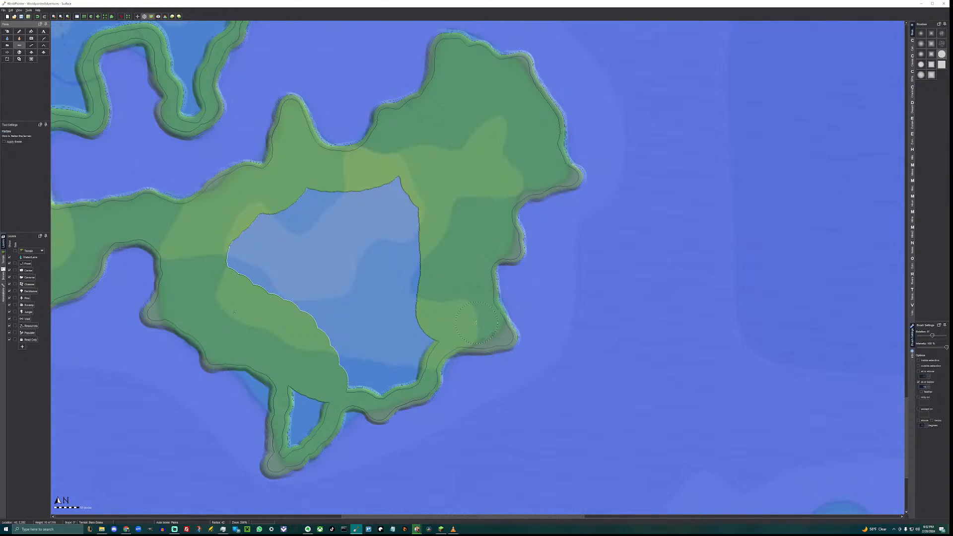
mouse_move(443, 317)
mouse_down()
mouse_move(377, 377)
mouse_move(359, 379)
mouse_move(350, 360)
mouse_move(394, 369)
mouse_up()
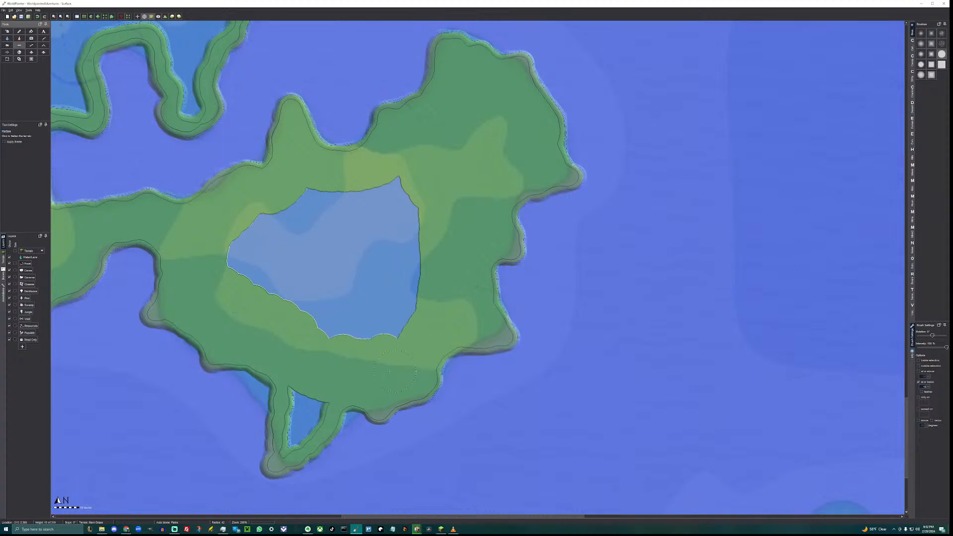
Fill the peninsula's small southern point and the remaining hollow in its centre with flattened land.
drag(298, 374, 291, 415)
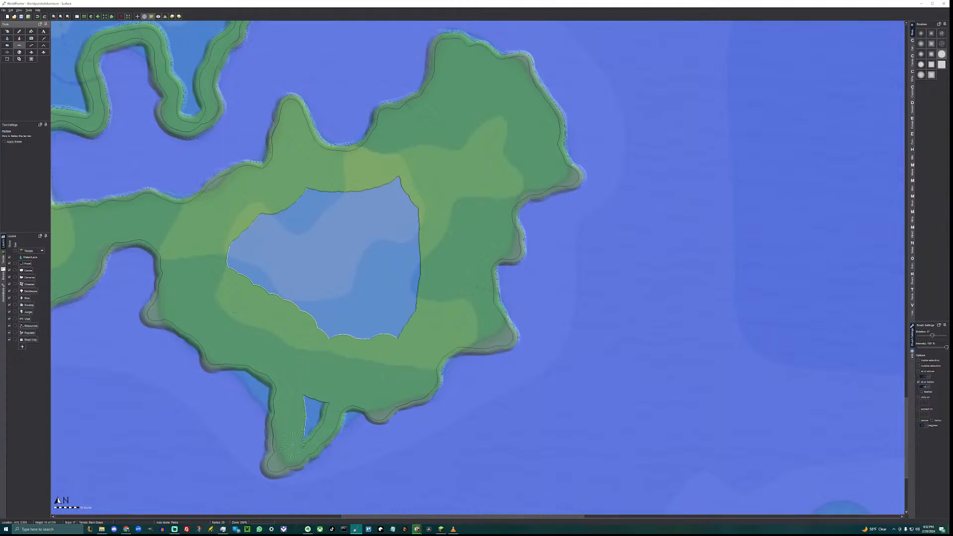
drag(316, 422, 319, 401)
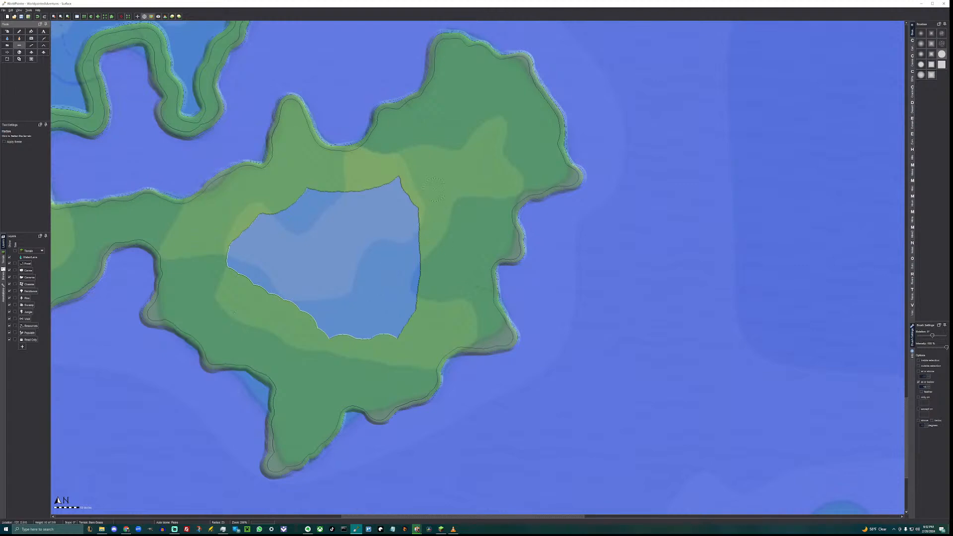
mouse_move(410, 186)
mouse_down()
mouse_move(292, 216)
mouse_move(249, 258)
mouse_move(315, 322)
mouse_up()
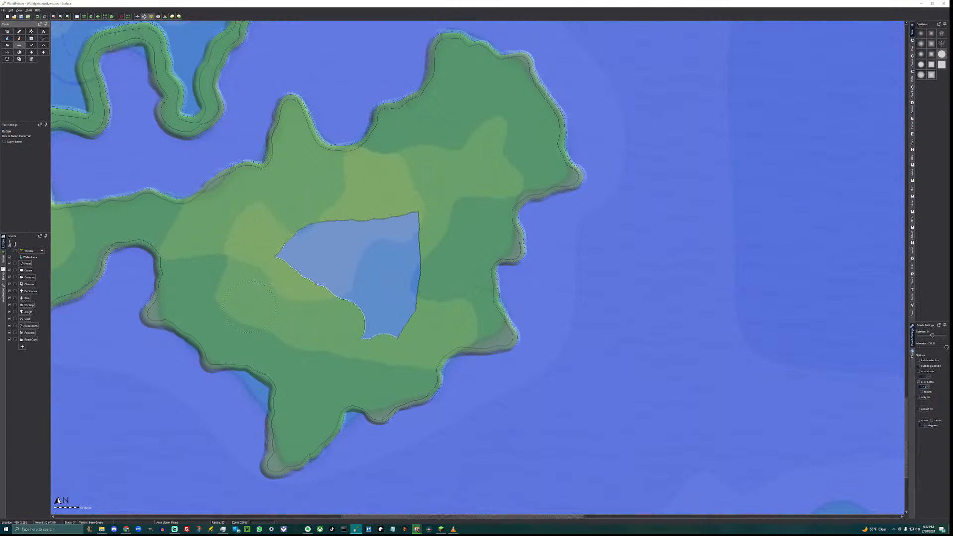
mouse_move(249, 306)
mouse_down()
mouse_move(376, 319)
mouse_move(399, 292)
mouse_move(403, 228)
mouse_move(293, 253)
mouse_move(357, 281)
mouse_move(356, 262)
mouse_up()
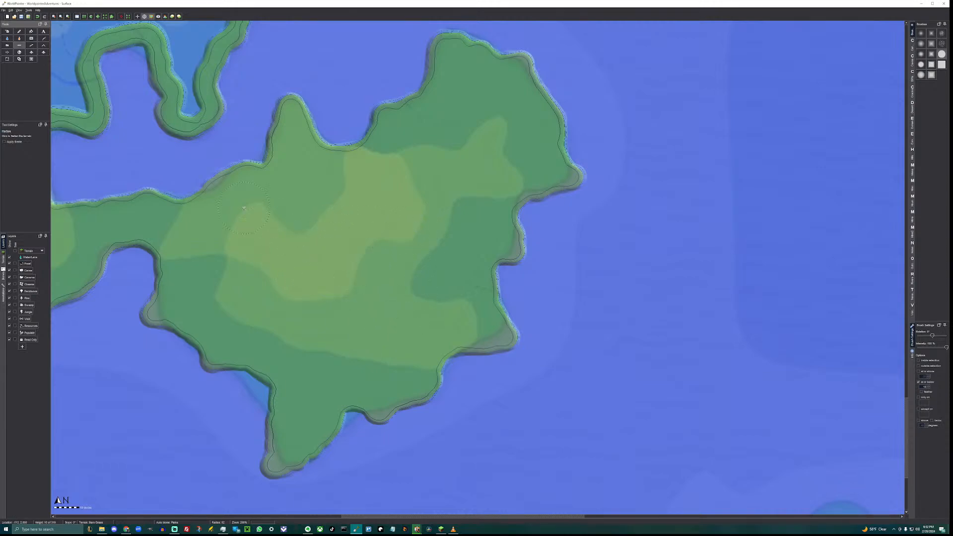
Fill flattened land north from the isthmus around the head of the eastern inlet and widen it inland to the southwest.
middle_drag(244, 208, 567, 388)
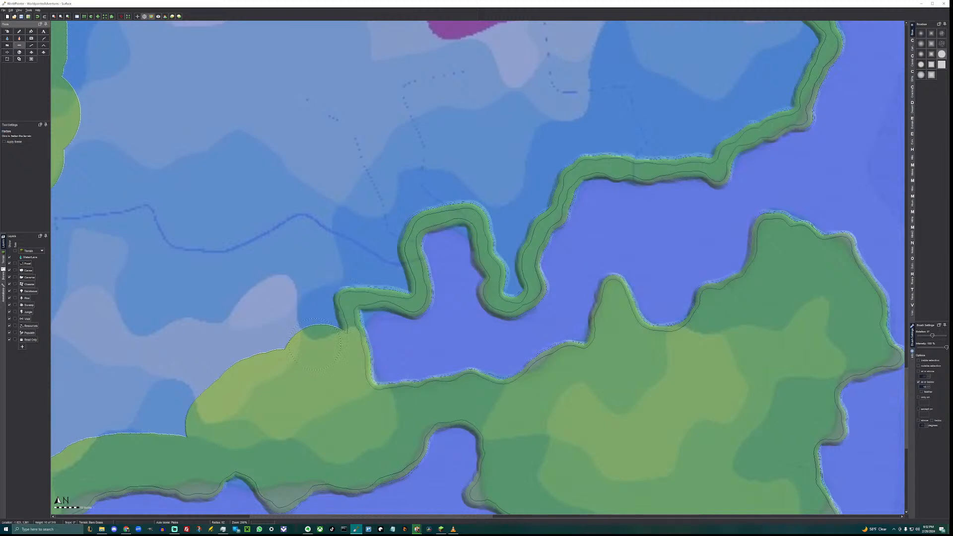
mouse_move(319, 351)
mouse_down()
mouse_move(318, 288)
mouse_move(333, 269)
mouse_move(381, 259)
mouse_move(405, 284)
mouse_up()
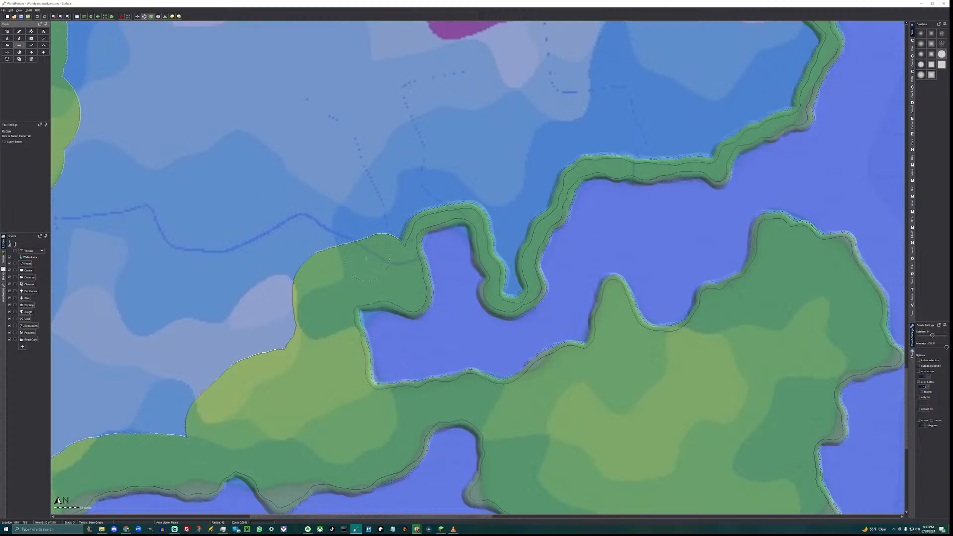
mouse_move(373, 243)
mouse_down()
mouse_move(410, 194)
mouse_move(485, 195)
mouse_up()
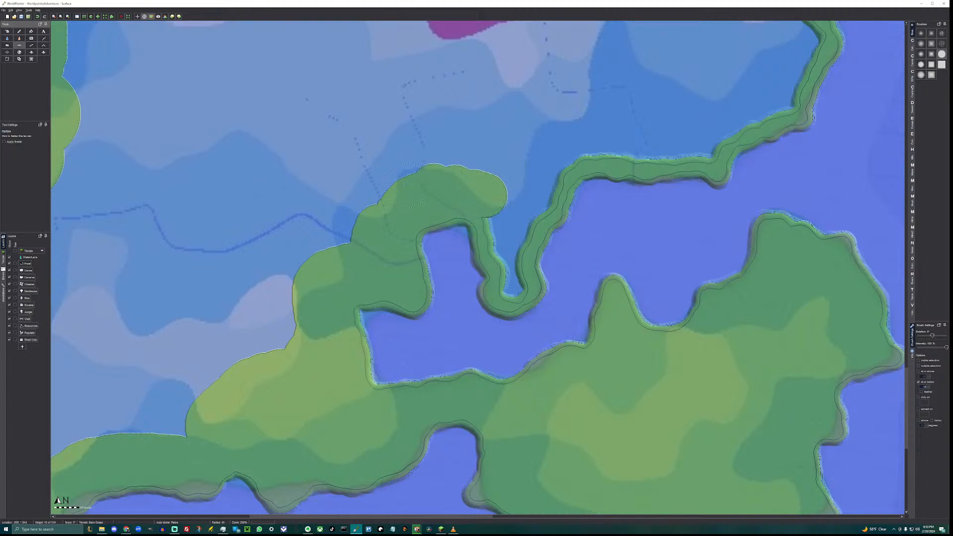
mouse_move(406, 186)
mouse_down()
mouse_move(338, 215)
mouse_move(285, 283)
mouse_move(293, 322)
mouse_up()
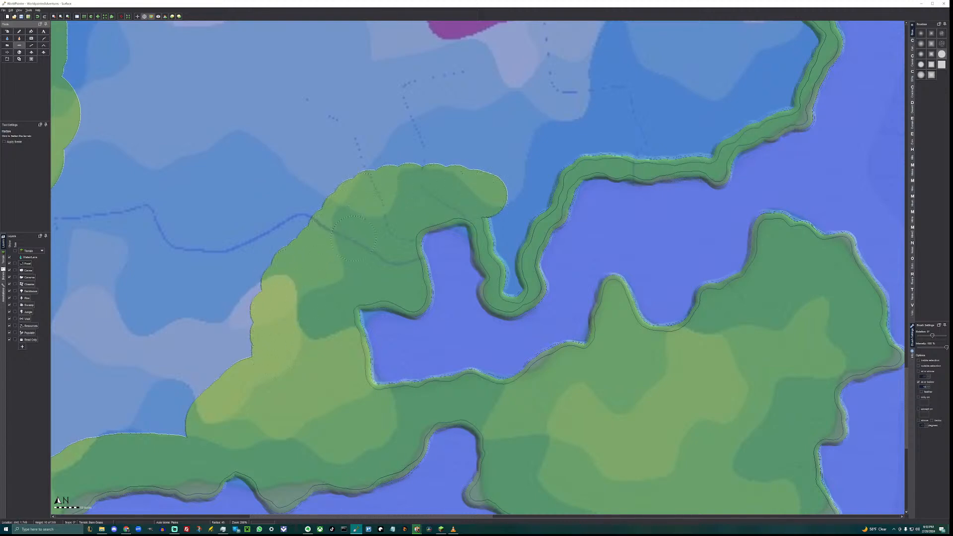
mouse_move(132, 444)
mouse_down()
mouse_move(231, 359)
mouse_move(258, 296)
mouse_move(343, 209)
mouse_move(404, 174)
mouse_up()
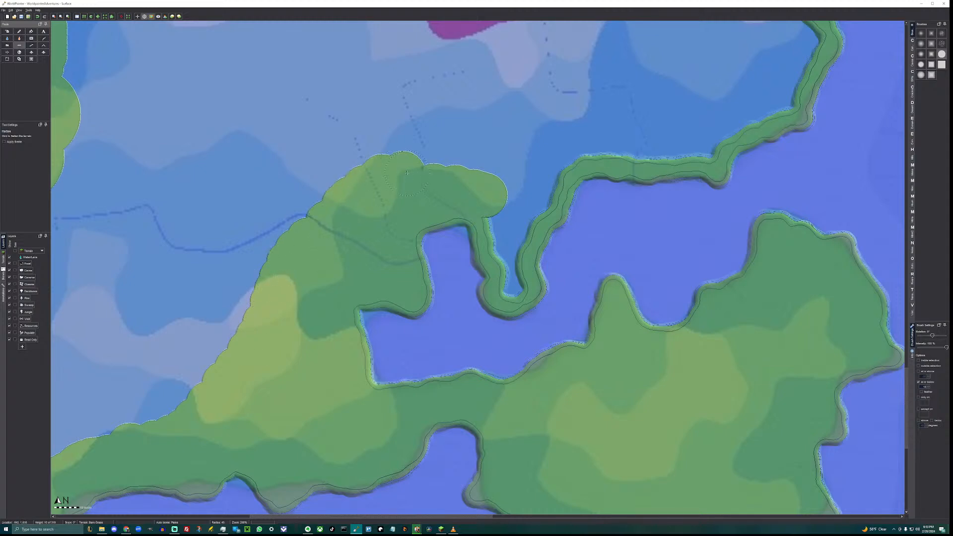
Continue the flattened land northeast past the inlet's rounded spur and along the coast to the sharp bend, widening it inland.
middle_drag(406, 176, 186, 284)
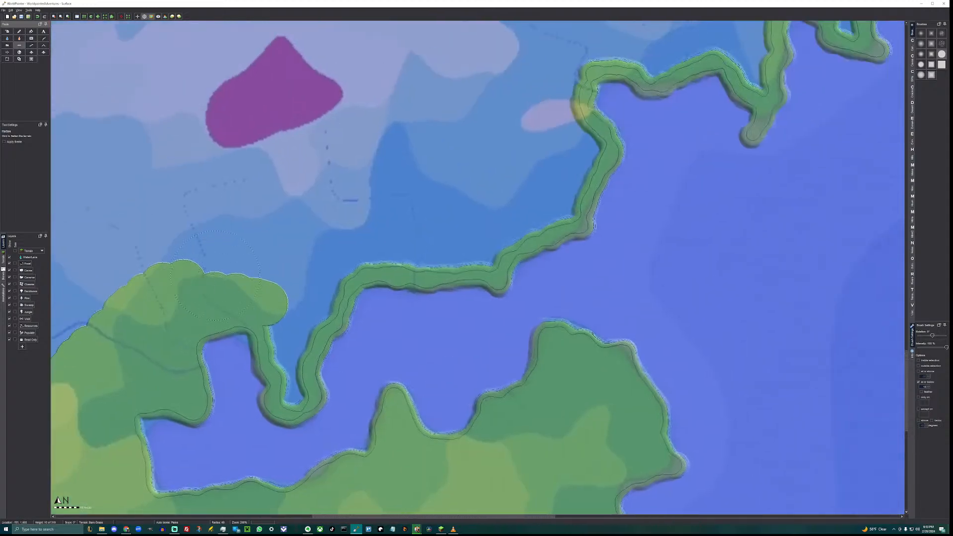
mouse_move(212, 274)
mouse_down()
mouse_move(221, 263)
mouse_move(321, 250)
mouse_move(310, 308)
mouse_move(290, 336)
mouse_move(291, 389)
mouse_up()
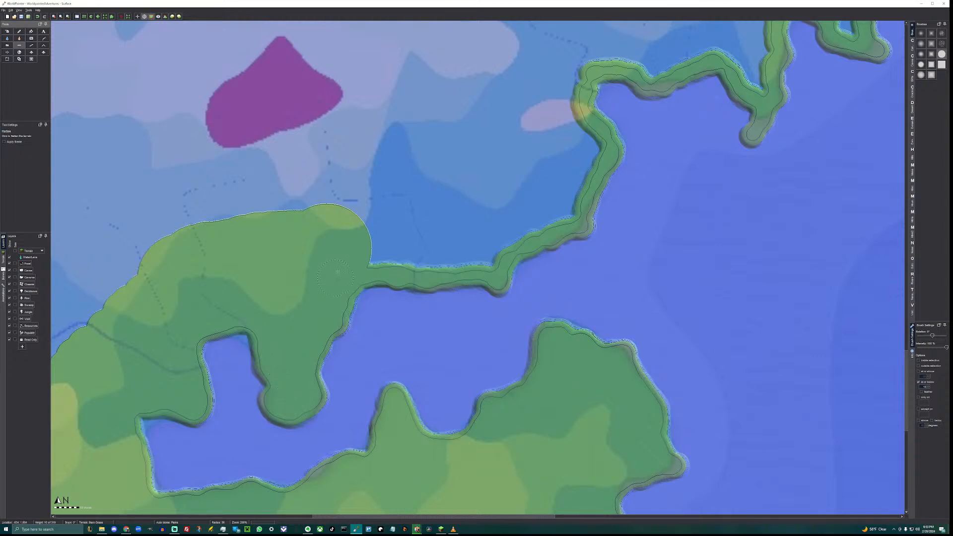
middle_drag(336, 278, 246, 332)
mouse_move(251, 306)
mouse_down()
mouse_move(405, 307)
mouse_move(465, 286)
mouse_move(496, 213)
mouse_move(474, 231)
mouse_up()
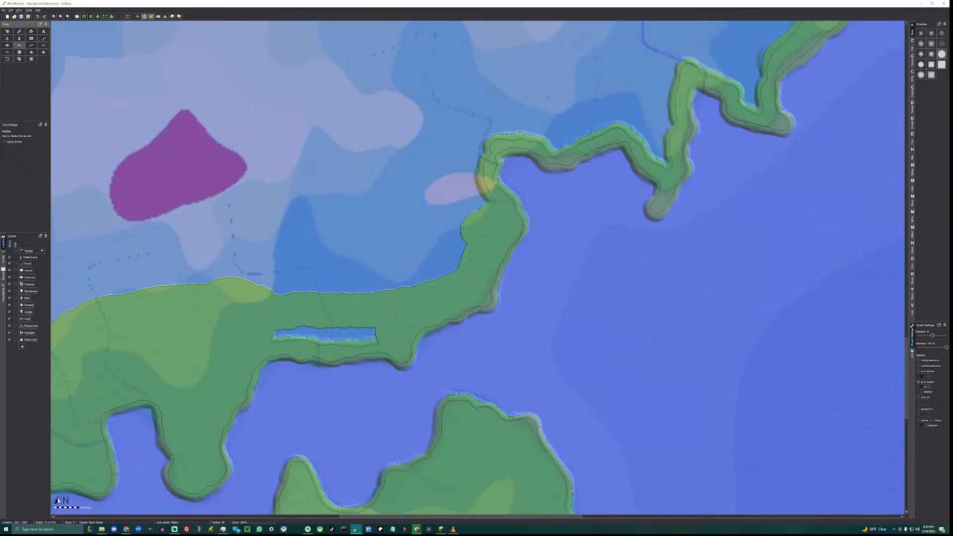
drag(370, 335, 281, 329)
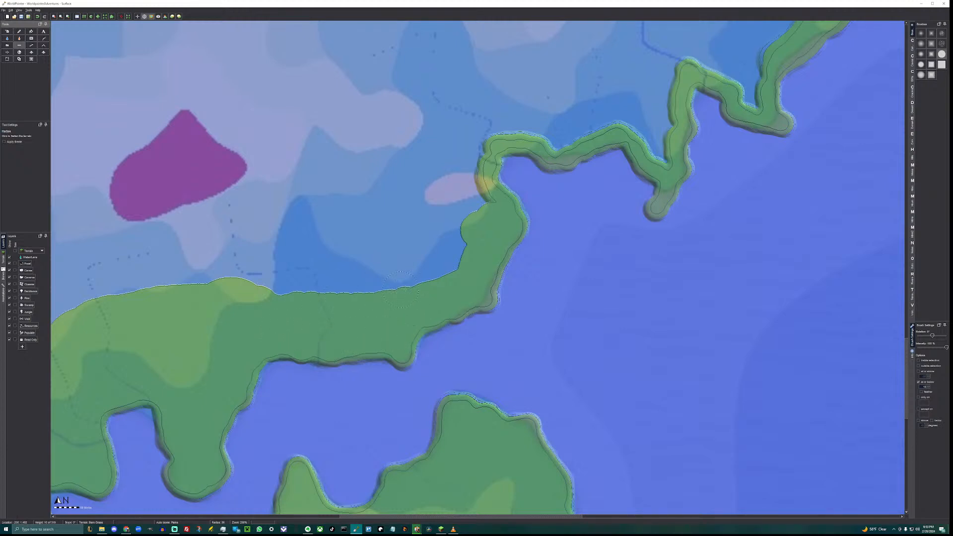
mouse_move(439, 287)
mouse_down()
mouse_move(454, 235)
mouse_move(483, 197)
mouse_move(466, 177)
mouse_move(474, 147)
mouse_move(437, 233)
mouse_move(399, 275)
mouse_move(268, 293)
mouse_up()
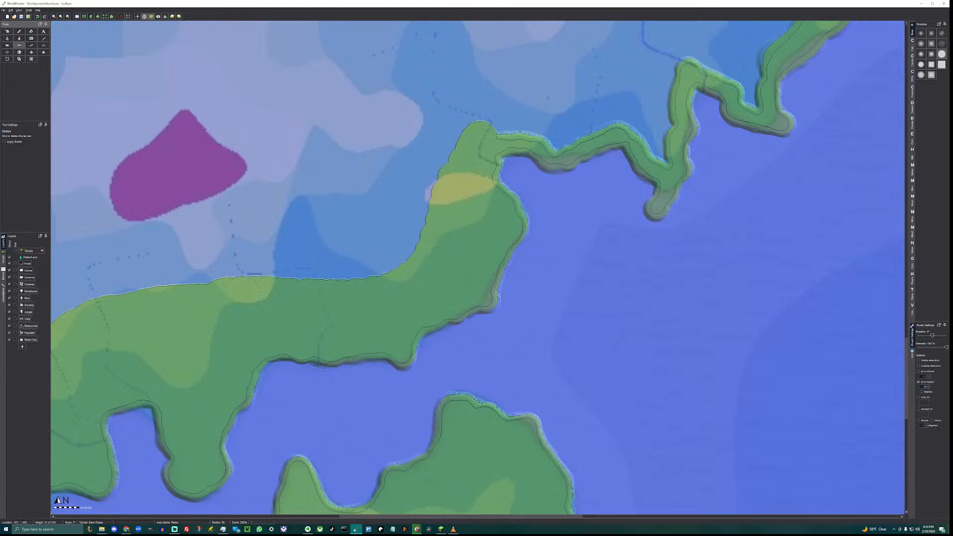
mouse_move(325, 283)
mouse_down()
mouse_move(404, 239)
mouse_move(453, 172)
mouse_up()
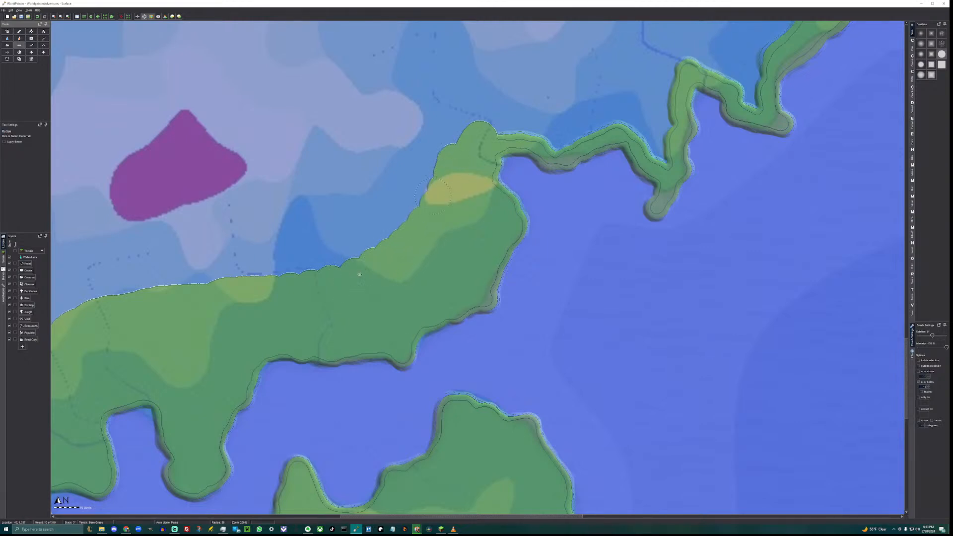
Fill flattened land behind the two pointed headlands on the southeast coast, closing both gaps out to the traced outline.
middle_drag(433, 196, 270, 342)
mouse_move(283, 332)
mouse_down()
mouse_move(306, 283)
mouse_move(586, 206)
mouse_up()
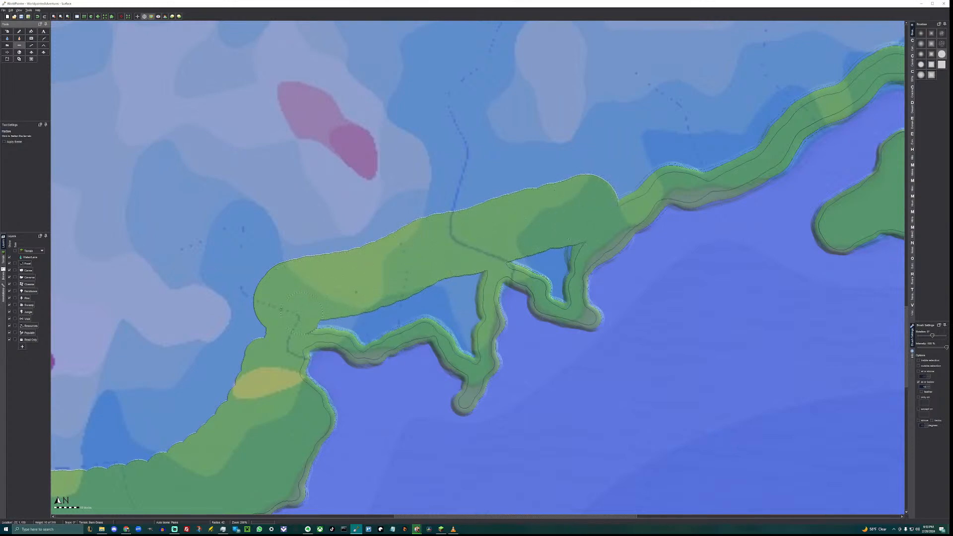
mouse_move(350, 321)
mouse_down()
mouse_move(366, 331)
mouse_move(474, 287)
mouse_move(467, 337)
mouse_up()
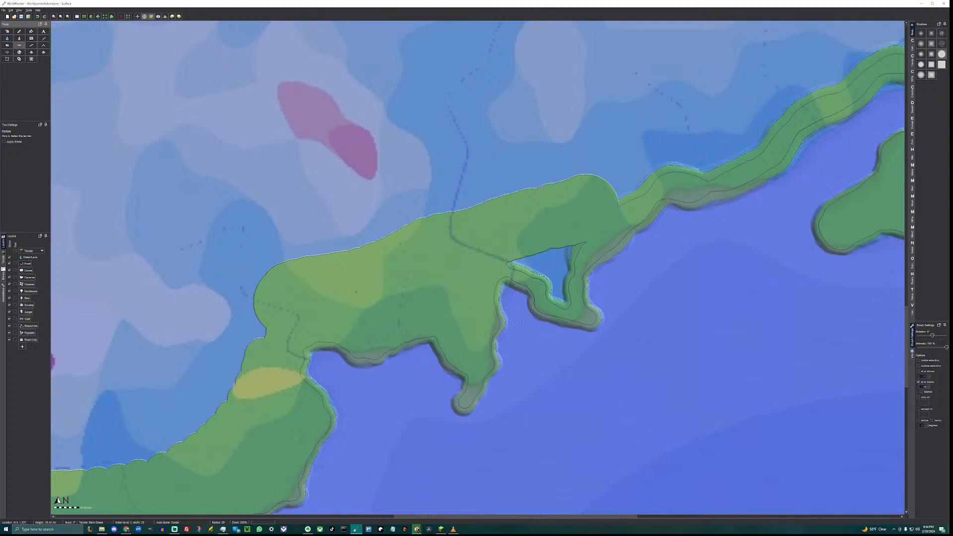
middle_drag(511, 295, 336, 316)
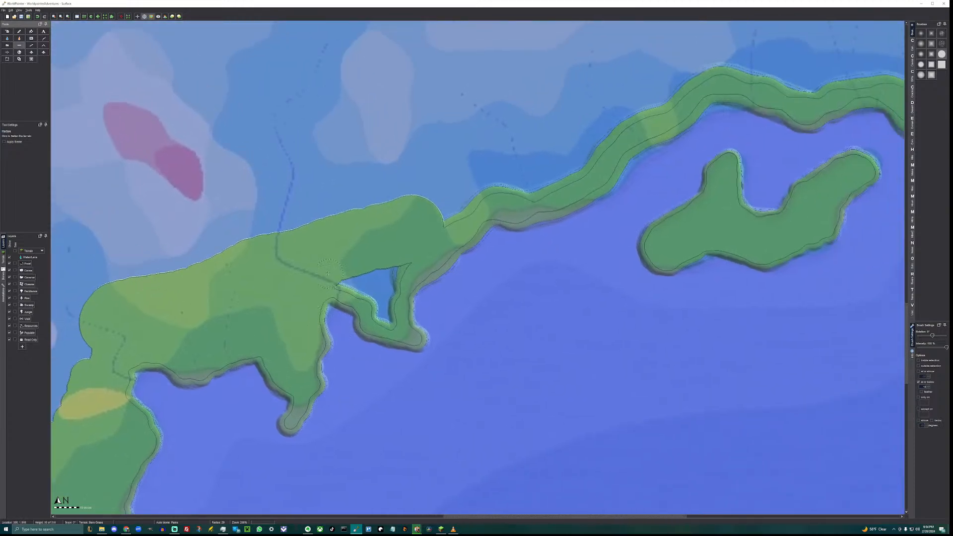
drag(360, 282, 387, 316)
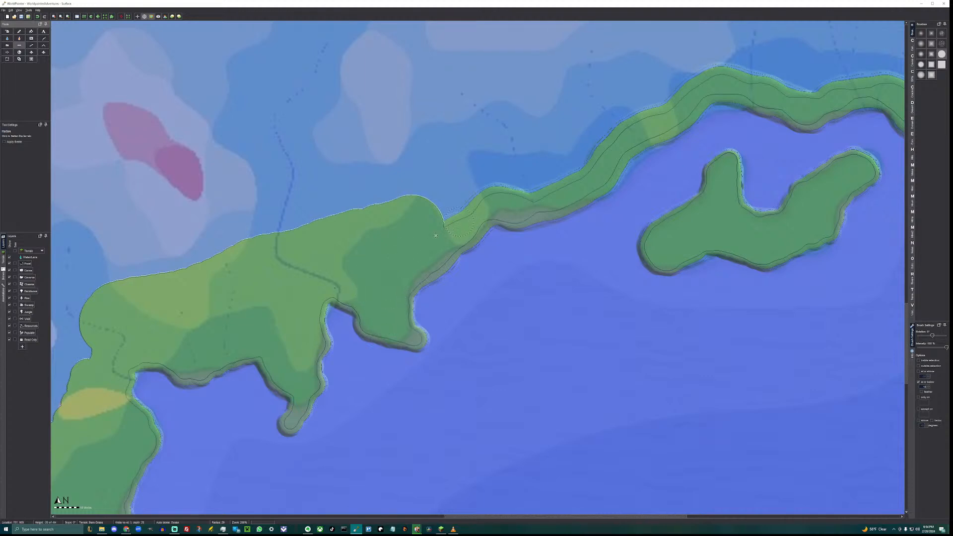
Extend the flattened land northeast along the coast opposite the U-shaped island up to the small cape beyond it.
middle_drag(435, 235, 274, 332)
mouse_move(262, 329)
mouse_down()
mouse_move(324, 280)
mouse_move(467, 227)
mouse_move(571, 161)
mouse_up()
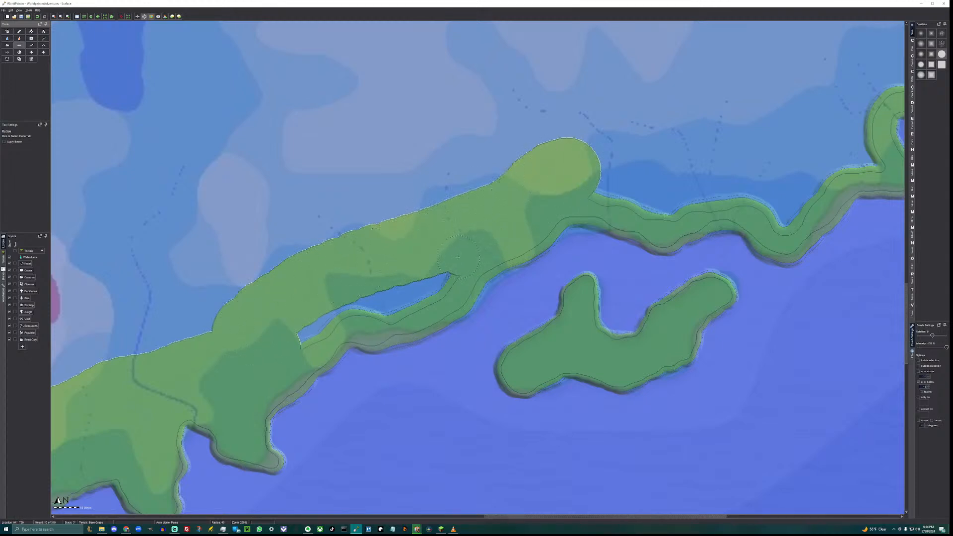
mouse_move(458, 257)
mouse_down()
mouse_move(427, 285)
mouse_move(314, 321)
mouse_up()
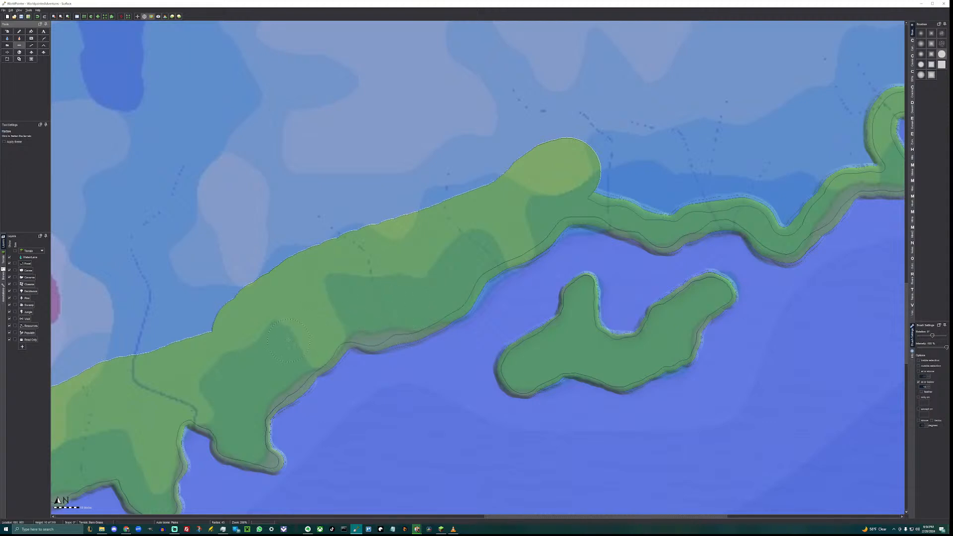
middle_drag(470, 232, 202, 357)
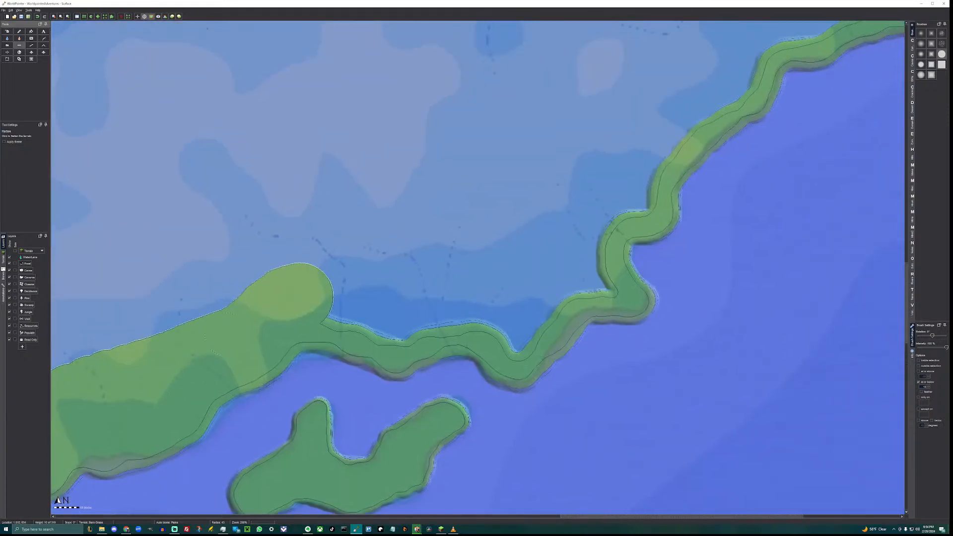
mouse_move(302, 293)
mouse_down()
mouse_move(325, 271)
mouse_move(544, 243)
mouse_move(599, 218)
mouse_move(598, 284)
mouse_move(512, 331)
mouse_move(343, 318)
mouse_move(427, 297)
mouse_move(504, 297)
mouse_move(562, 266)
mouse_up()
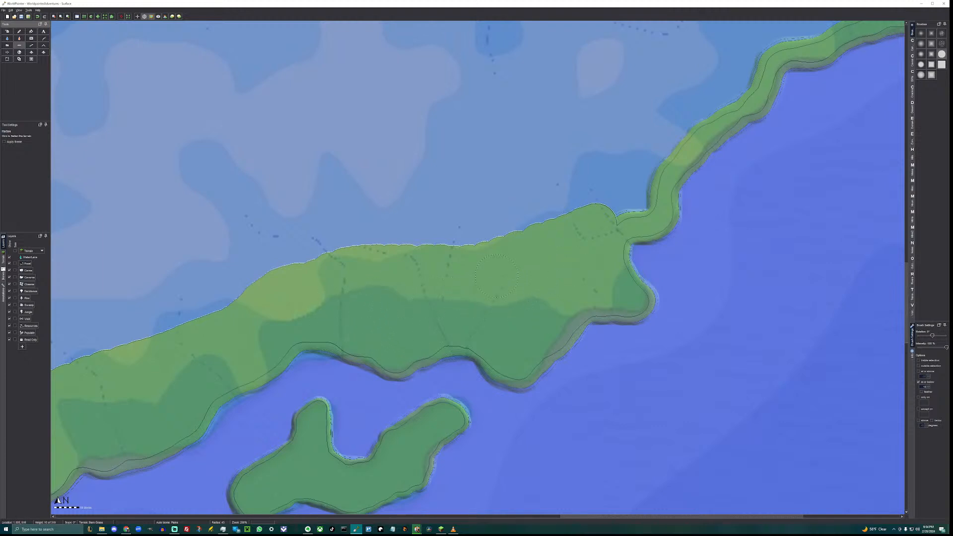
Fill flattened land northeast from the small cape along the coast and across the continent's eastern headland.
middle_drag(521, 274, 278, 426)
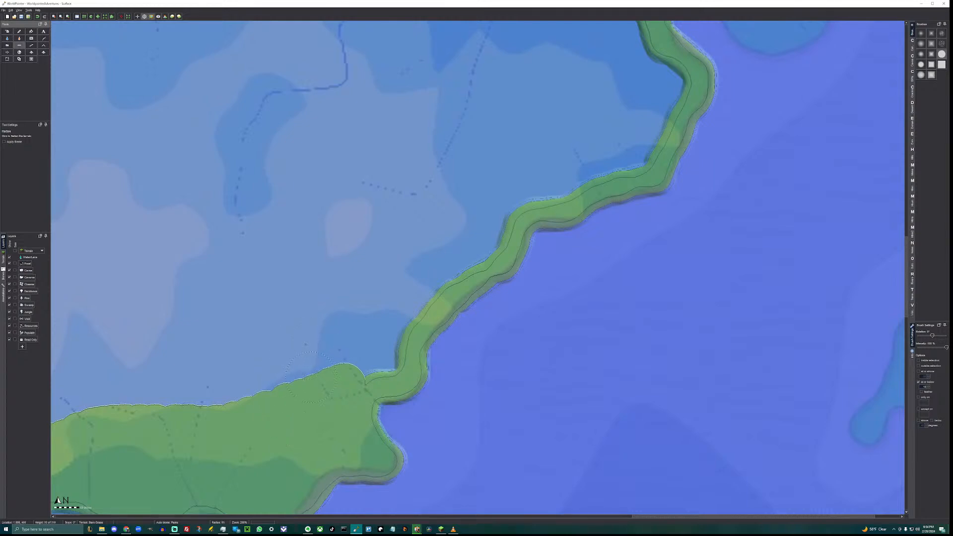
mouse_move(323, 391)
mouse_down()
mouse_move(366, 279)
mouse_move(404, 223)
mouse_move(467, 194)
mouse_move(497, 201)
mouse_move(378, 352)
mouse_up()
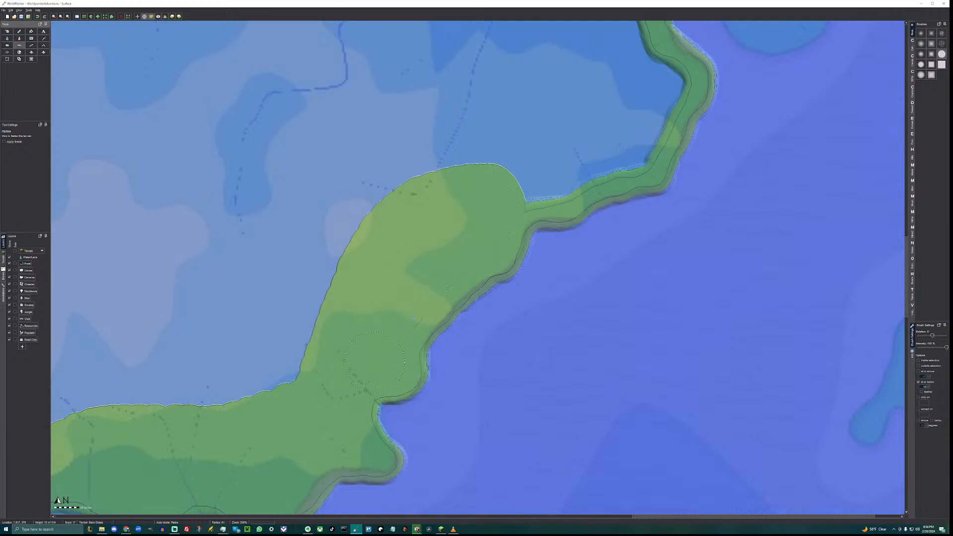
mouse_move(463, 197)
middle_down()
mouse_move(339, 332)
mouse_move(313, 404)
middle_up()
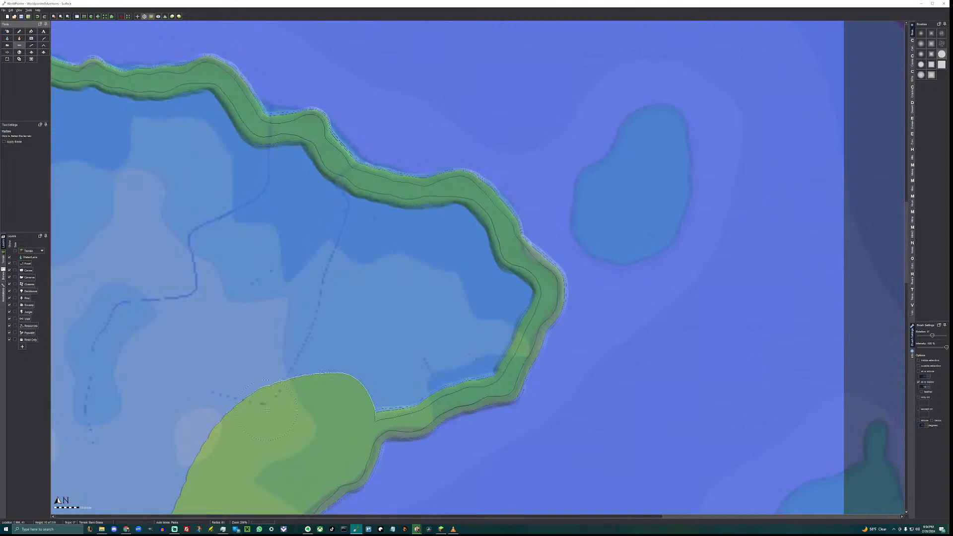
mouse_move(266, 410)
mouse_down()
mouse_move(272, 164)
mouse_move(298, 157)
mouse_move(343, 204)
mouse_move(375, 217)
mouse_move(461, 229)
mouse_move(514, 300)
mouse_move(471, 363)
mouse_move(385, 385)
mouse_move(343, 365)
mouse_move(315, 318)
mouse_move(309, 235)
mouse_move(377, 258)
mouse_move(447, 306)
mouse_move(392, 335)
mouse_move(350, 286)
mouse_move(408, 319)
mouse_up()
Fill flattened land westward along the northeast coast to the long inlet's south shore and extend it south into the interior.
middle_drag(241, 230, 507, 332)
mouse_move(534, 316)
mouse_down()
mouse_move(425, 294)
mouse_move(242, 294)
mouse_move(319, 218)
mouse_move(342, 212)
mouse_move(463, 210)
mouse_move(494, 254)
mouse_move(345, 250)
mouse_up()
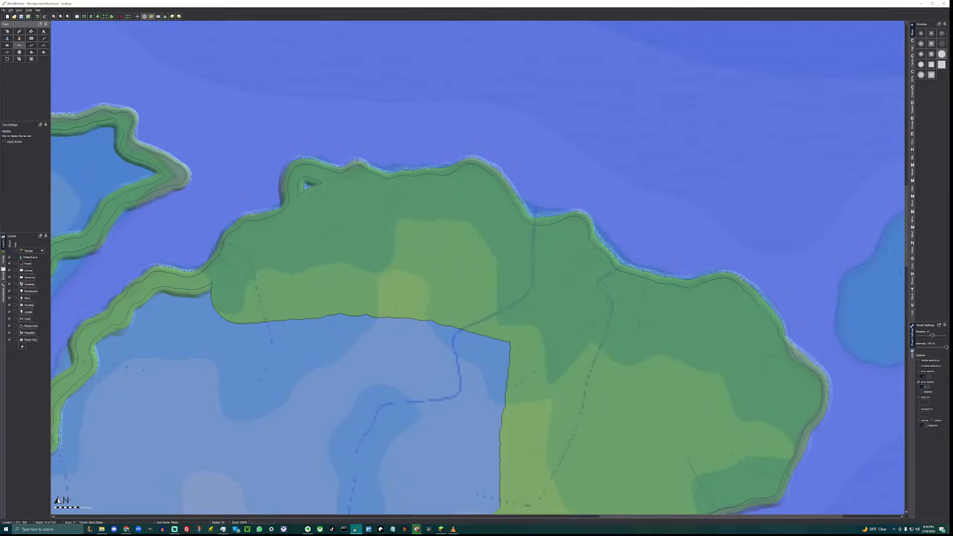
mouse_move(257, 328)
middle_down()
mouse_move(448, 294)
mouse_move(519, 240)
middle_up()
mouse_move(494, 209)
mouse_down()
mouse_move(434, 215)
mouse_move(397, 240)
mouse_move(338, 332)
mouse_move(336, 373)
mouse_move(412, 399)
mouse_move(732, 459)
mouse_up()
mouse_move(774, 383)
mouse_down()
mouse_move(471, 368)
mouse_move(392, 330)
mouse_move(412, 293)
mouse_move(477, 266)
mouse_move(583, 257)
mouse_move(691, 263)
mouse_move(740, 333)
mouse_move(514, 315)
mouse_up()
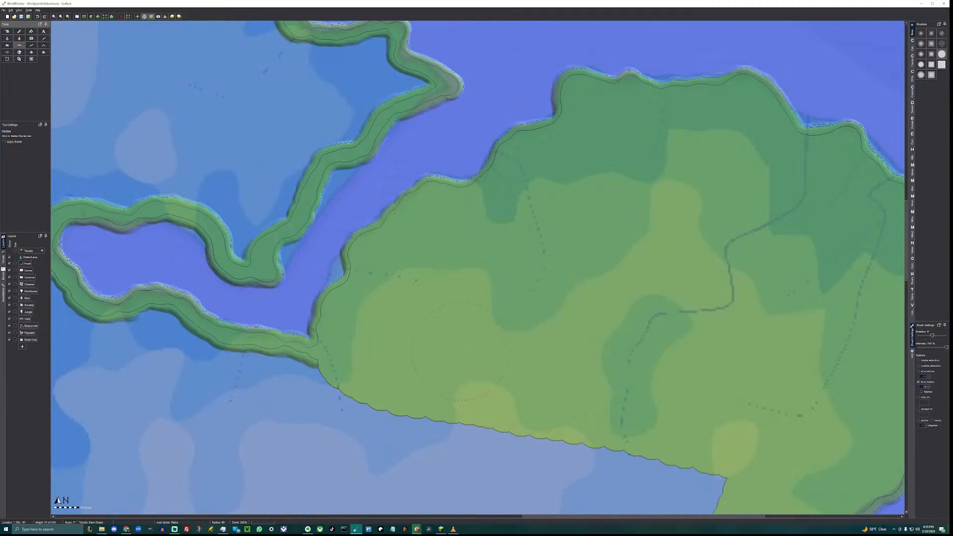
With a larger brush, fill flattened land along the long inlet's south shore, around its western end and onto its north shore.
middle_drag(420, 357, 637, 335)
scroll(615, 347, up, 3)
mouse_move(596, 357)
mouse_down()
mouse_move(536, 367)
mouse_move(434, 347)
mouse_move(390, 319)
mouse_move(321, 322)
mouse_move(276, 298)
mouse_move(235, 222)
mouse_up()
mouse_move(248, 170)
mouse_down()
mouse_move(287, 151)
mouse_move(347, 155)
mouse_up()
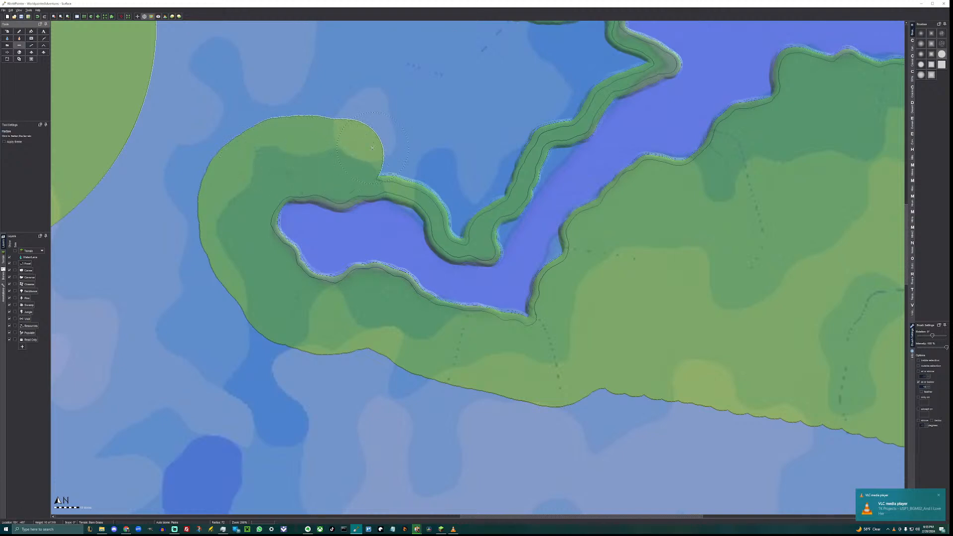
Fill flattened land from the long inlet's north shore northeast along the coast and into the pointed cape at its mouth.
mouse_move(372, 147)
middle_down()
mouse_move(350, 190)
mouse_move(297, 246)
middle_up()
mouse_move(275, 245)
mouse_down()
mouse_move(313, 251)
mouse_move(374, 283)
mouse_up()
scroll(343, 264, down, 3)
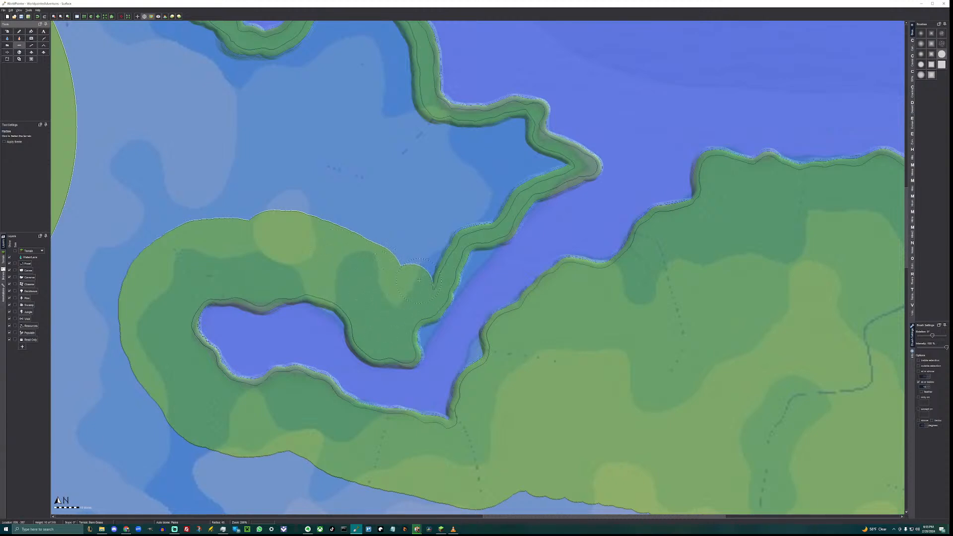
mouse_move(420, 280)
mouse_down()
mouse_move(438, 230)
mouse_move(396, 238)
mouse_move(437, 203)
mouse_move(481, 209)
mouse_up()
middle_drag(417, 249, 358, 306)
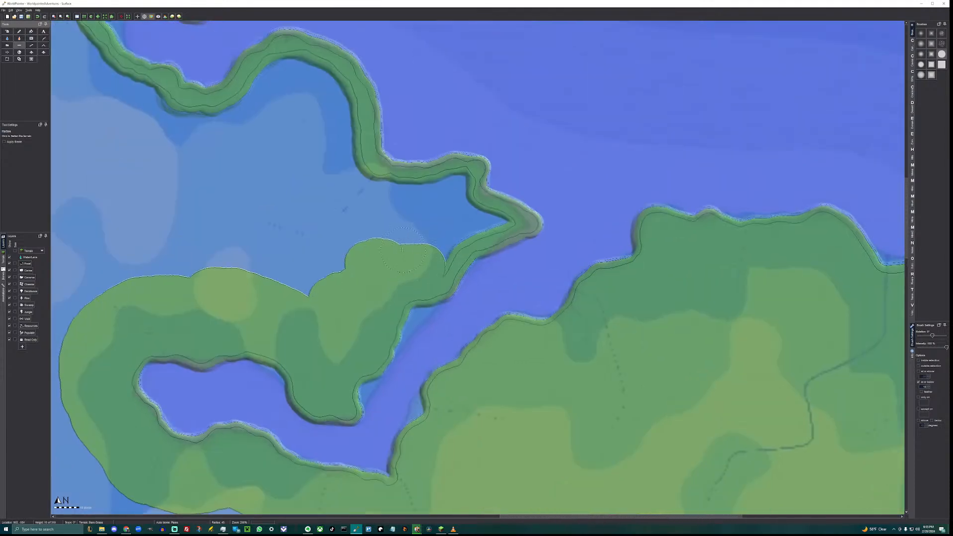
mouse_move(393, 230)
mouse_down()
mouse_move(389, 204)
mouse_move(451, 188)
mouse_move(451, 219)
mouse_up()
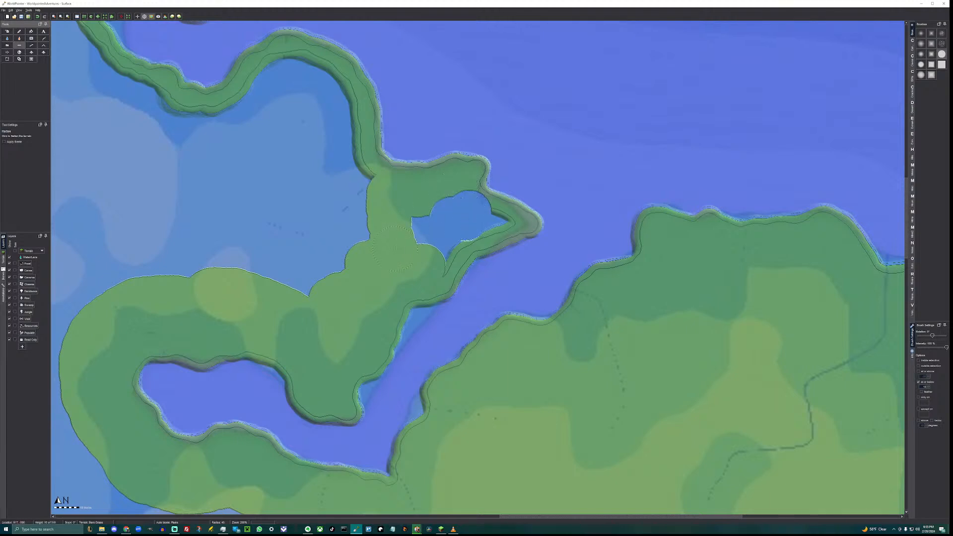
mouse_move(395, 248)
mouse_down()
mouse_move(450, 230)
mouse_move(446, 205)
mouse_up()
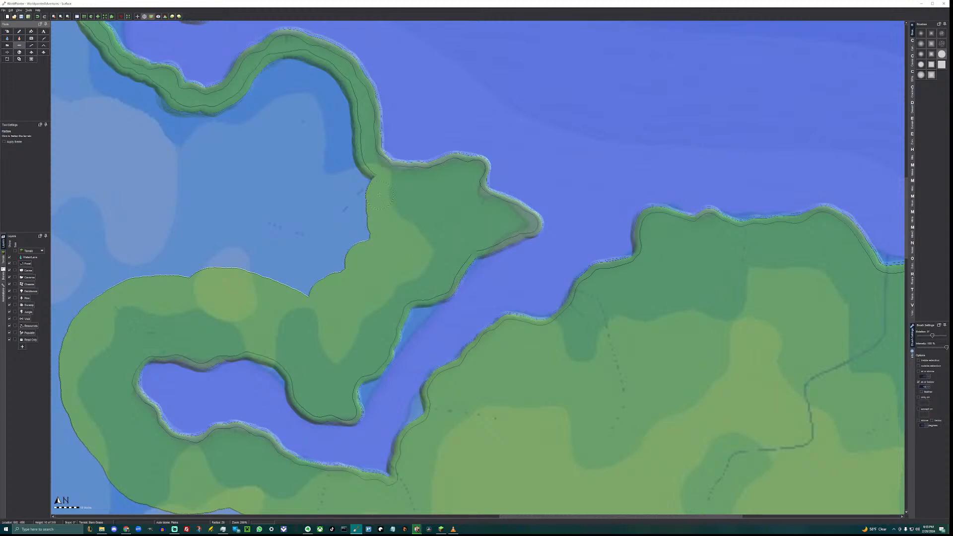
Outline and fill flattened land west of the pointed cape, including the rounded headland to its north.
drag(366, 181, 258, 135)
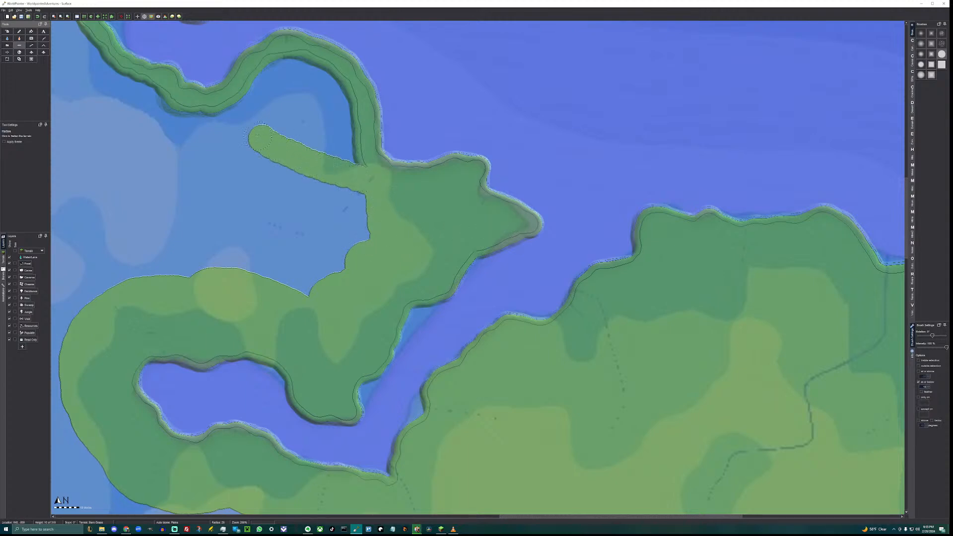
drag(202, 110, 157, 256)
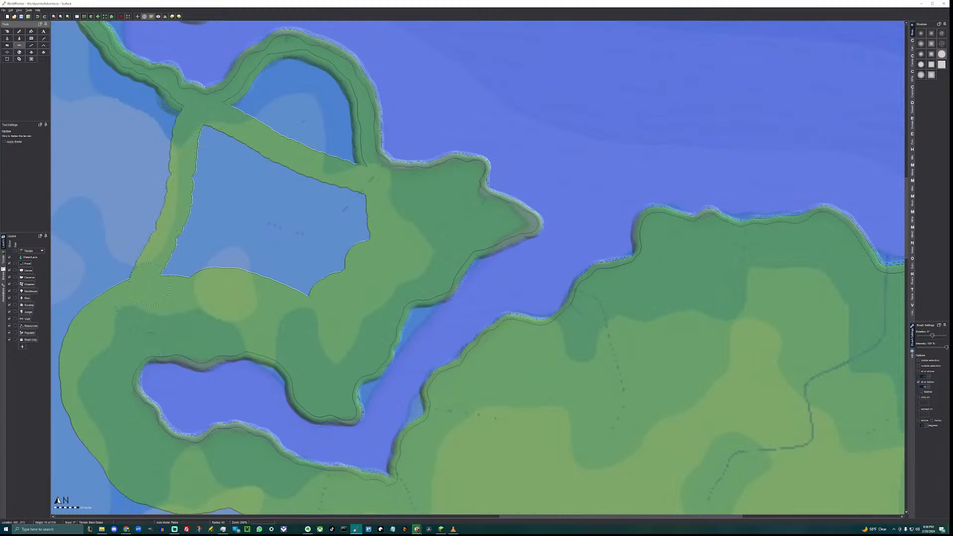
mouse_move(164, 278)
mouse_down()
mouse_move(209, 256)
mouse_move(278, 263)
mouse_move(341, 245)
mouse_move(332, 202)
mouse_move(209, 149)
mouse_move(203, 214)
mouse_move(221, 190)
mouse_move(251, 233)
mouse_move(301, 231)
mouse_move(276, 208)
mouse_up()
middle_drag(268, 160, 382, 325)
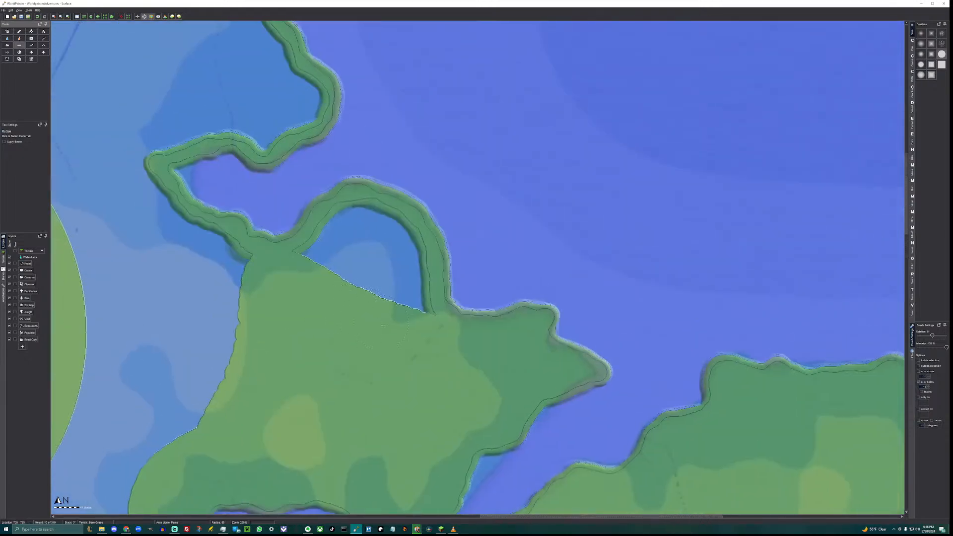
mouse_move(420, 332)
mouse_down()
mouse_move(394, 253)
mouse_move(361, 221)
mouse_up()
drag(317, 255, 367, 274)
Fill the gap west to the existing interior land, and continue the flattened land north around the small bay.
middle_drag(314, 304, 485, 295)
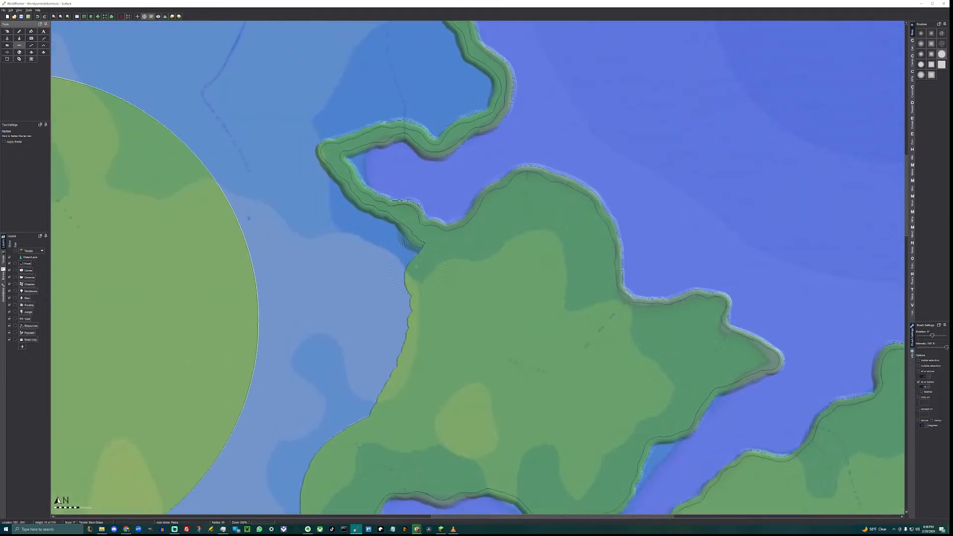
mouse_move(416, 268)
mouse_down()
mouse_move(305, 175)
mouse_move(254, 229)
mouse_move(308, 242)
mouse_move(377, 300)
mouse_move(358, 405)
mouse_move(298, 455)
mouse_move(240, 460)
mouse_move(263, 383)
mouse_move(267, 274)
mouse_move(294, 271)
mouse_move(348, 338)
mouse_move(275, 435)
mouse_move(305, 358)
mouse_move(296, 304)
mouse_up()
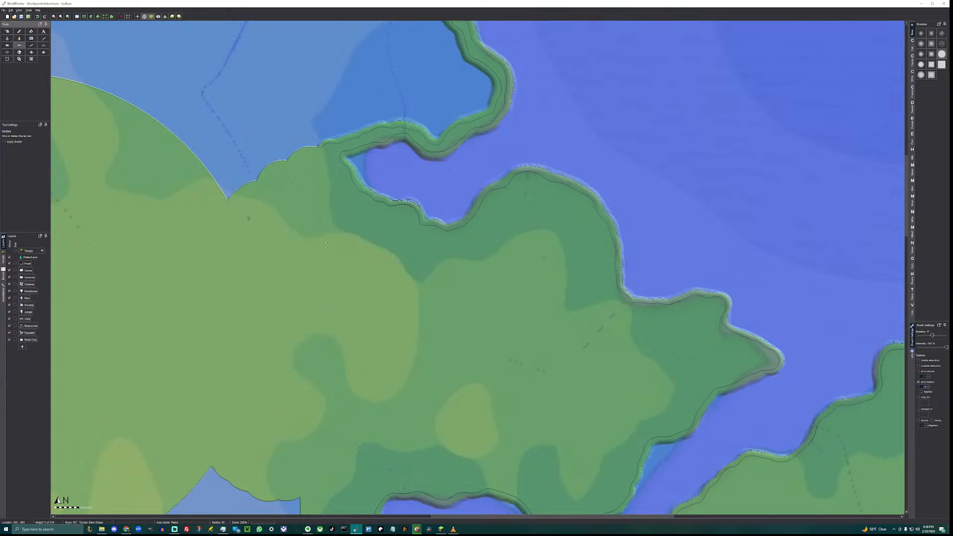
middle_drag(311, 164, 341, 353)
mouse_move(328, 360)
mouse_down()
mouse_move(338, 330)
mouse_move(364, 310)
mouse_move(488, 291)
mouse_move(482, 248)
mouse_move(449, 207)
mouse_move(443, 175)
mouse_move(384, 265)
mouse_up()
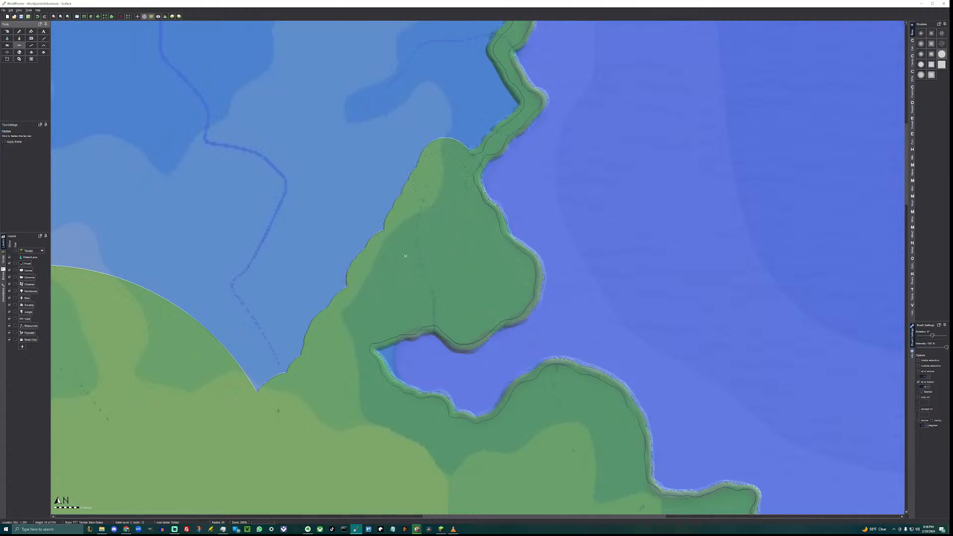
Extend the flattened land north along the east coast up to the continent's northern tip and its adjoining north shore.
middle_drag(440, 178, 370, 333)
mouse_move(371, 344)
mouse_down()
mouse_move(404, 257)
mouse_move(426, 281)
mouse_up()
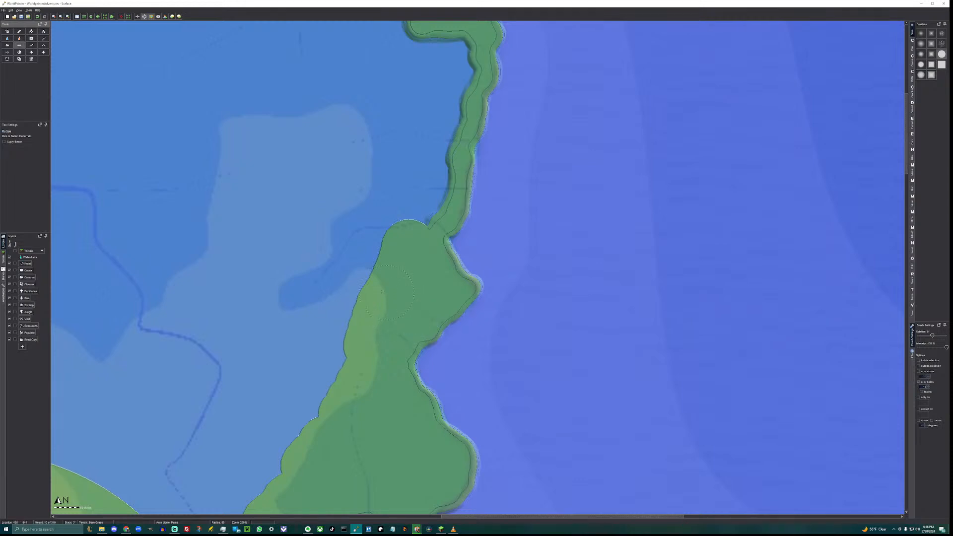
middle_drag(405, 228, 394, 343)
mouse_move(393, 350)
mouse_down()
mouse_move(400, 183)
mouse_move(426, 164)
mouse_move(445, 171)
mouse_move(431, 221)
mouse_up()
drag(427, 259, 420, 300)
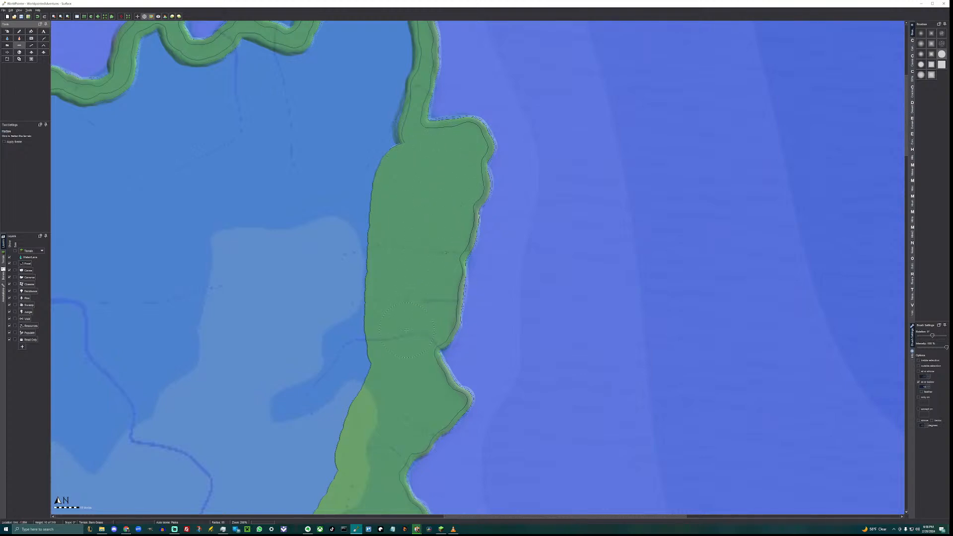
middle_drag(367, 196, 424, 328)
mouse_move(424, 328)
mouse_down()
mouse_move(417, 292)
mouse_move(338, 201)
mouse_move(314, 189)
mouse_move(271, 209)
mouse_move(377, 181)
mouse_move(394, 154)
mouse_move(442, 135)
mouse_move(450, 150)
mouse_move(439, 282)
mouse_move(400, 183)
mouse_up()
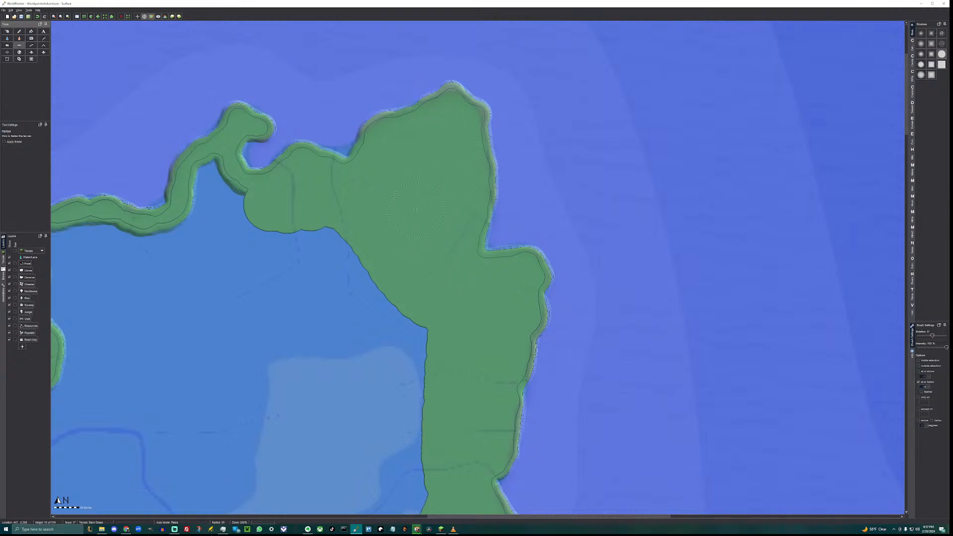
Fill flattened land west across the northern peninsula to its northwest corner, including the small hooked cape.
middle_drag(331, 226, 475, 243)
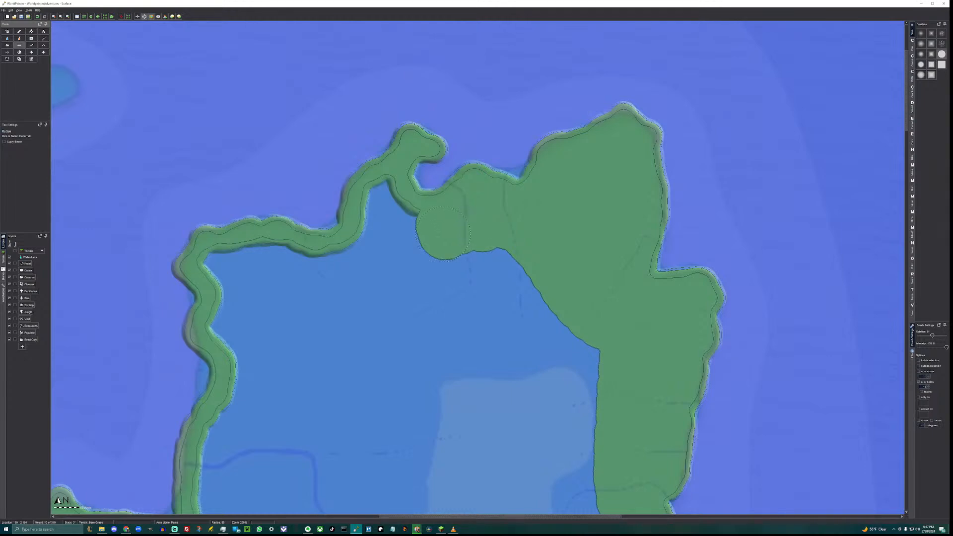
mouse_move(443, 232)
mouse_down()
mouse_move(322, 276)
mouse_move(235, 384)
mouse_move(403, 420)
mouse_move(591, 430)
mouse_move(522, 323)
mouse_move(437, 313)
mouse_move(317, 363)
mouse_move(469, 403)
mouse_up()
scroll(404, 339, up, 5)
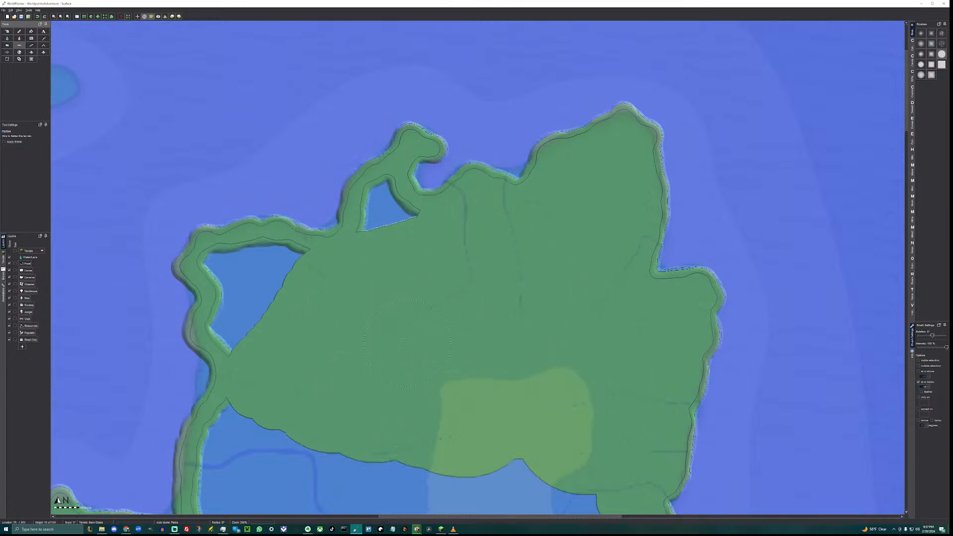
drag(378, 254, 381, 213)
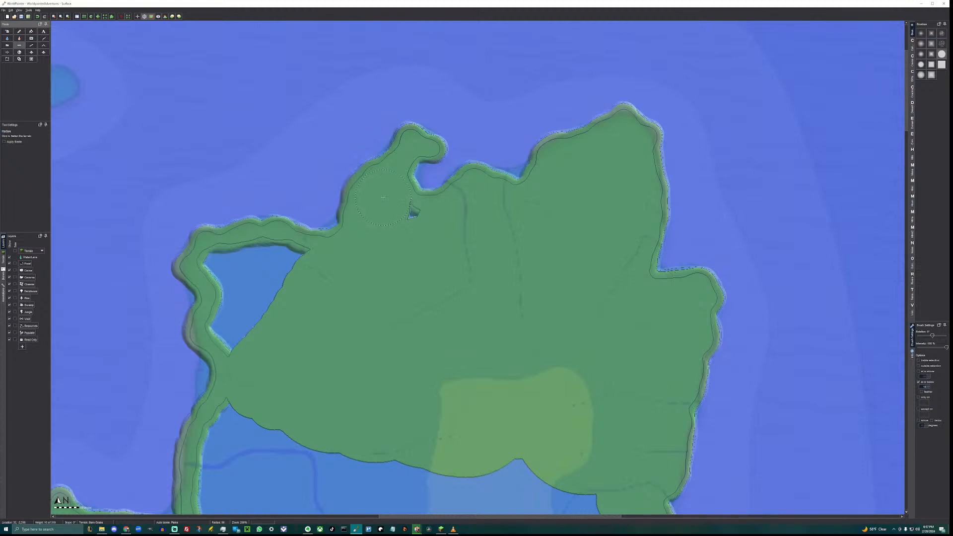
mouse_move(311, 293)
mouse_down()
mouse_move(279, 265)
mouse_move(233, 264)
mouse_move(218, 270)
mouse_move(237, 287)
mouse_move(229, 321)
mouse_up()
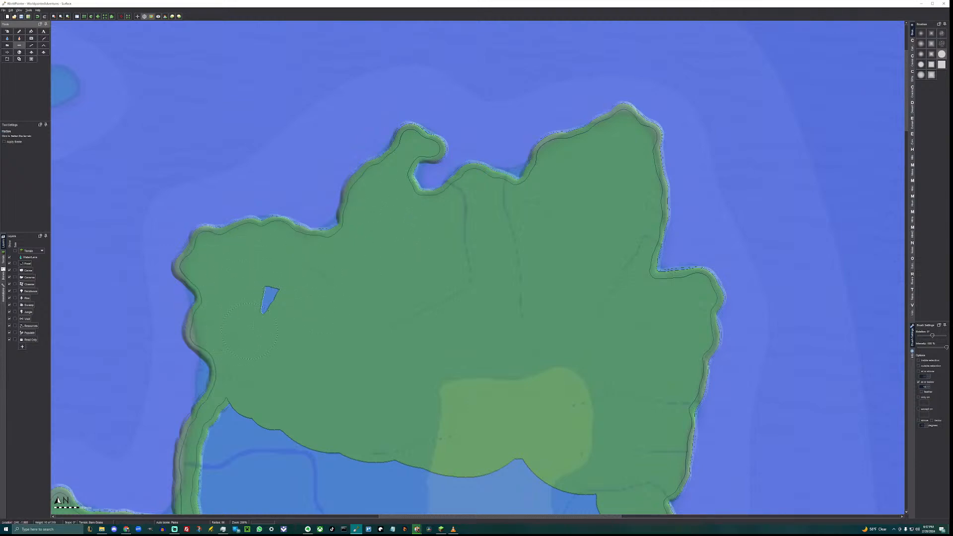
Extend the northern peninsula's flattened land south between the west and east coasts, down to the northwest coastal corner.
mouse_move(373, 383)
middle_down()
mouse_move(389, 268)
mouse_move(456, 175)
middle_up()
mouse_move(359, 197)
mouse_down()
mouse_move(336, 196)
mouse_move(313, 221)
mouse_move(300, 331)
mouse_move(367, 382)
mouse_move(447, 418)
mouse_move(610, 469)
mouse_move(659, 293)
mouse_move(599, 278)
mouse_move(477, 274)
mouse_move(388, 252)
mouse_move(332, 289)
mouse_move(372, 338)
mouse_move(551, 412)
mouse_move(610, 370)
mouse_move(596, 312)
mouse_move(392, 288)
mouse_move(377, 310)
mouse_move(572, 383)
mouse_up()
drag(567, 347, 456, 317)
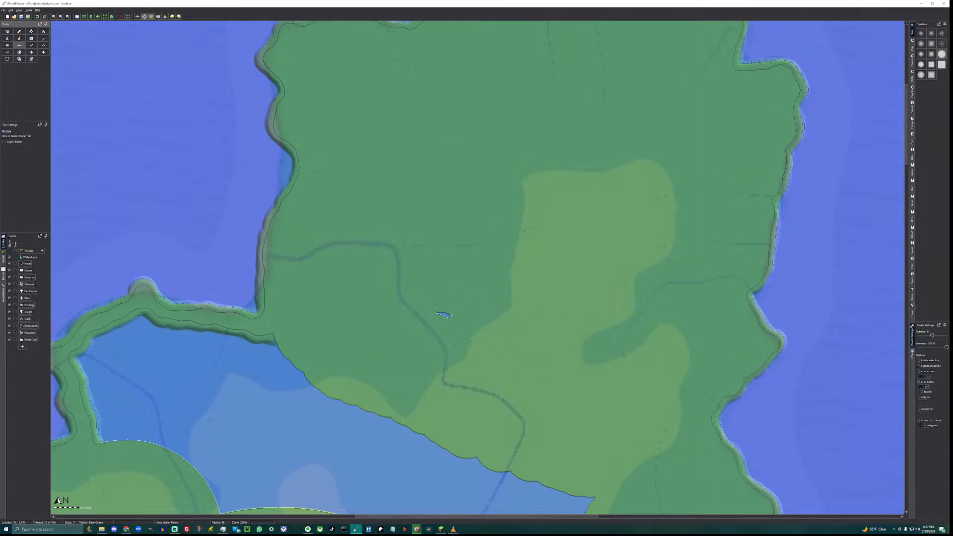
Fill the remaining gap between the northern peninsula and the western land, using a larger brush for the eastern part.
middle_drag(446, 321, 549, 218)
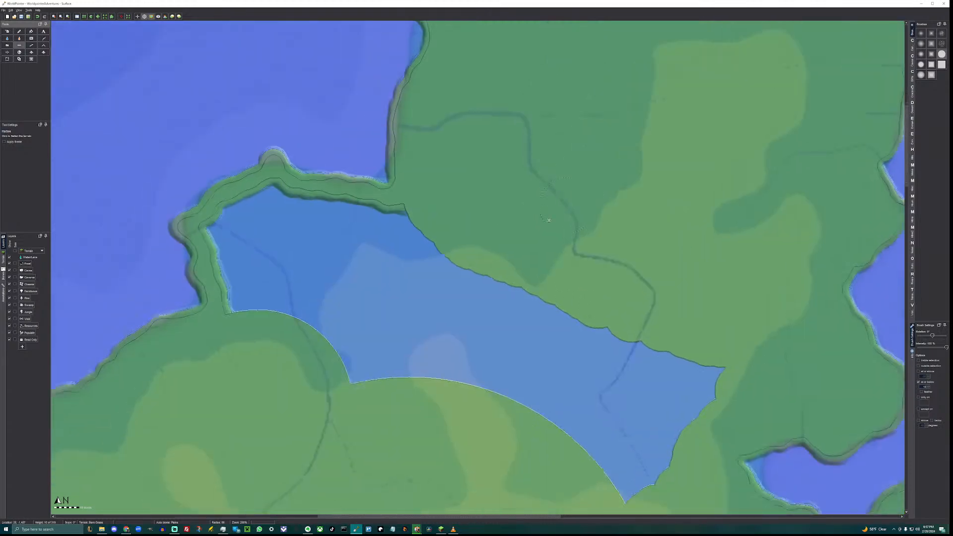
mouse_move(450, 231)
mouse_down()
mouse_move(276, 197)
mouse_move(235, 223)
mouse_move(258, 317)
mouse_up()
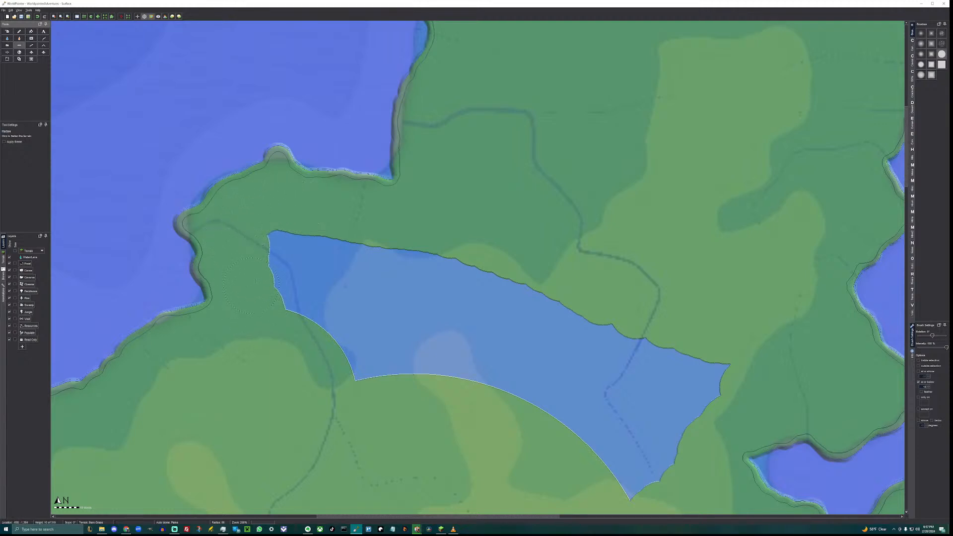
mouse_move(255, 282)
mouse_down()
mouse_move(303, 248)
mouse_move(385, 263)
mouse_move(305, 296)
mouse_move(364, 367)
mouse_move(380, 303)
mouse_move(417, 270)
mouse_move(400, 353)
mouse_move(416, 268)
mouse_up()
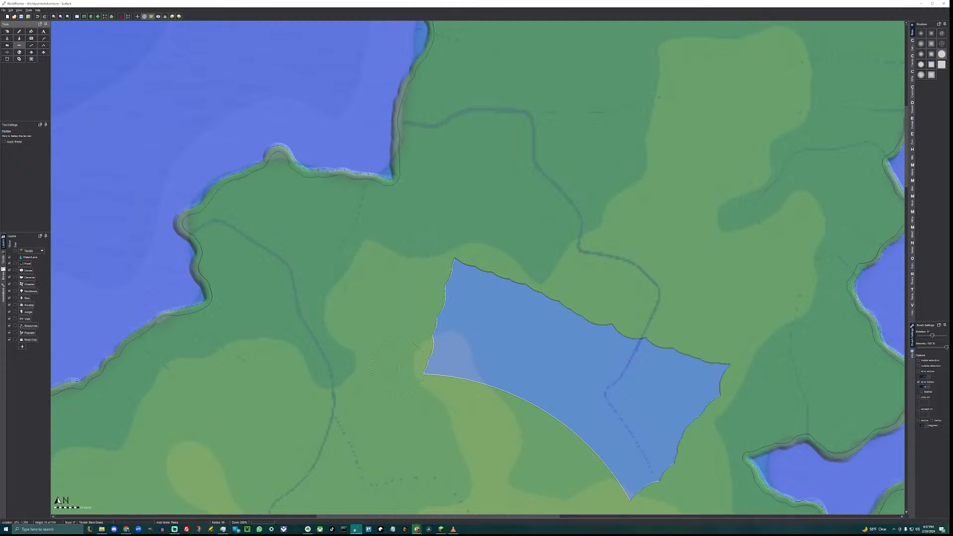
middle_drag(590, 389, 472, 244)
scroll(348, 300, down, 12)
mouse_move(340, 308)
mouse_down()
mouse_move(348, 191)
mouse_move(432, 228)
mouse_move(531, 199)
mouse_move(512, 323)
mouse_up()
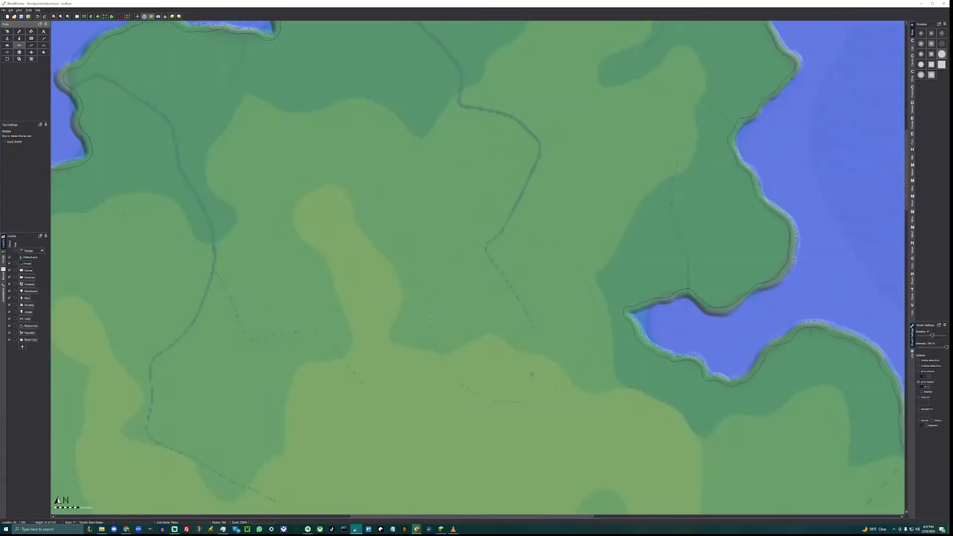
Fill the continent's central interior with flattened land down to the south coast and close the remaining gap in the eastern interior.
ctrl+scroll(478, 281, down, 1)
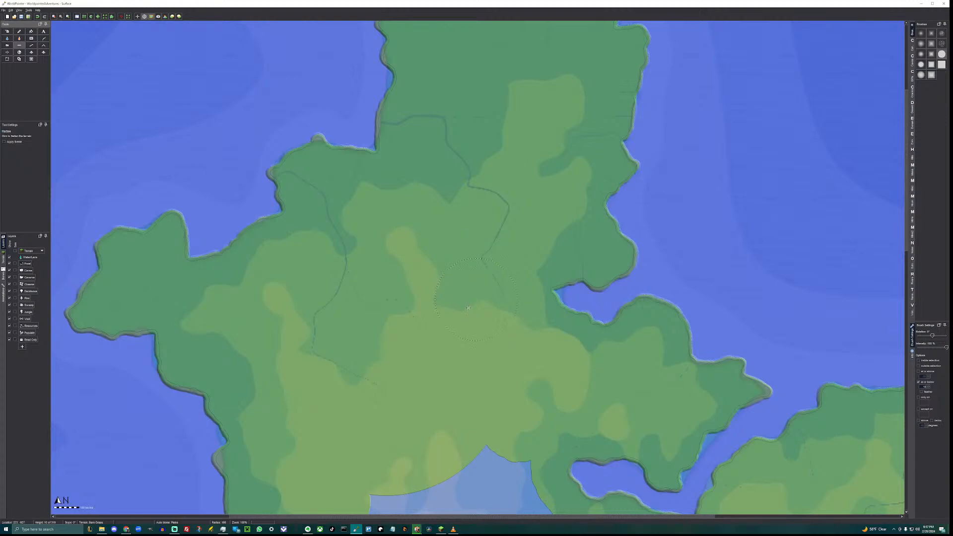
mouse_move(468, 307)
middle_down()
mouse_move(440, 422)
mouse_move(489, 101)
middle_up()
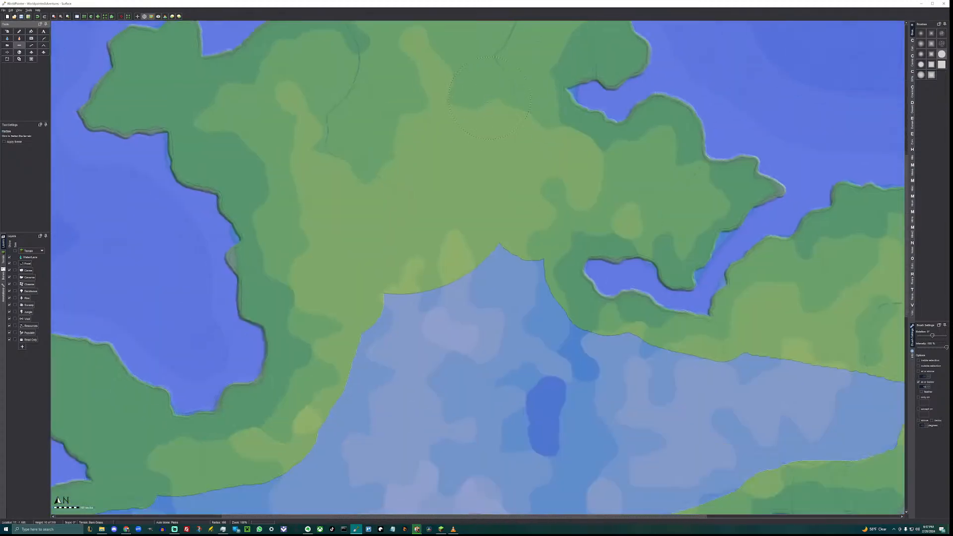
middle_drag(406, 254, 401, 249)
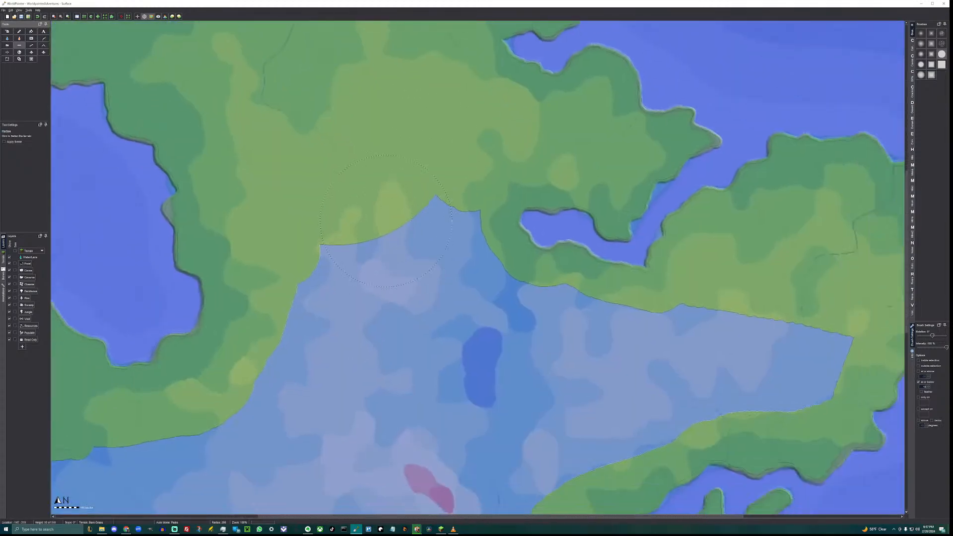
mouse_move(385, 221)
mouse_down()
mouse_move(391, 239)
mouse_move(442, 271)
mouse_move(485, 338)
mouse_move(342, 309)
mouse_move(302, 411)
mouse_up()
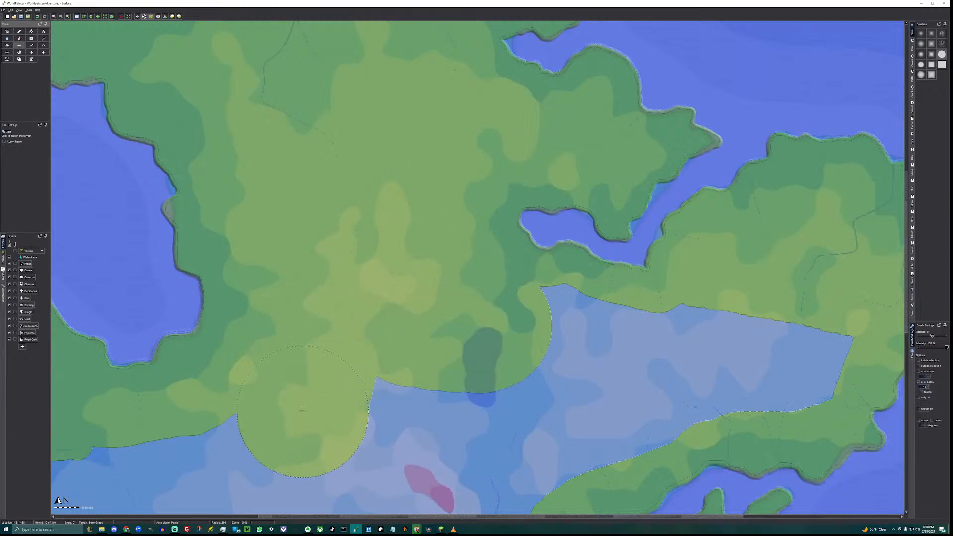
mouse_move(302, 410)
middle_down()
mouse_move(314, 298)
mouse_move(350, 222)
middle_up()
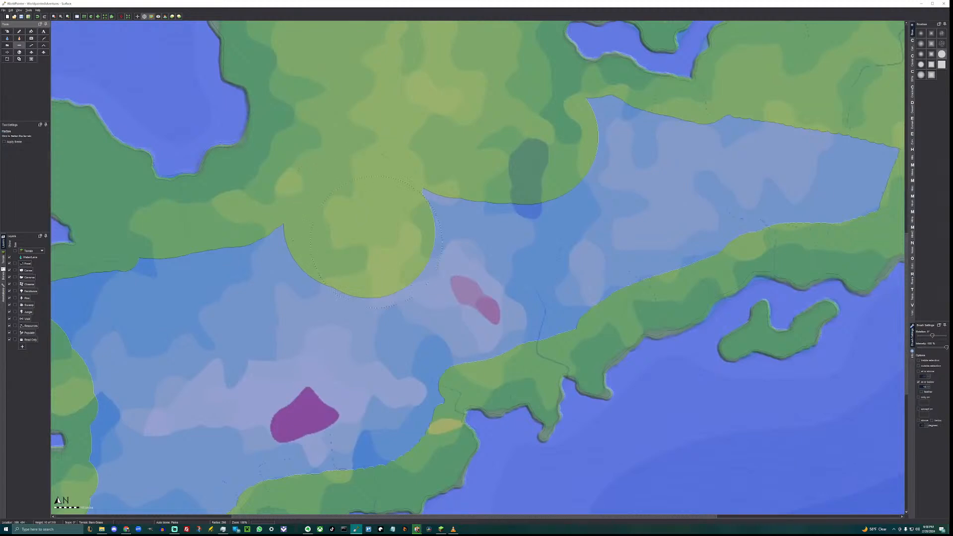
mouse_move(372, 242)
mouse_down()
mouse_move(427, 308)
mouse_move(393, 375)
mouse_move(476, 314)
mouse_move(590, 257)
mouse_move(477, 237)
mouse_move(665, 208)
mouse_up()
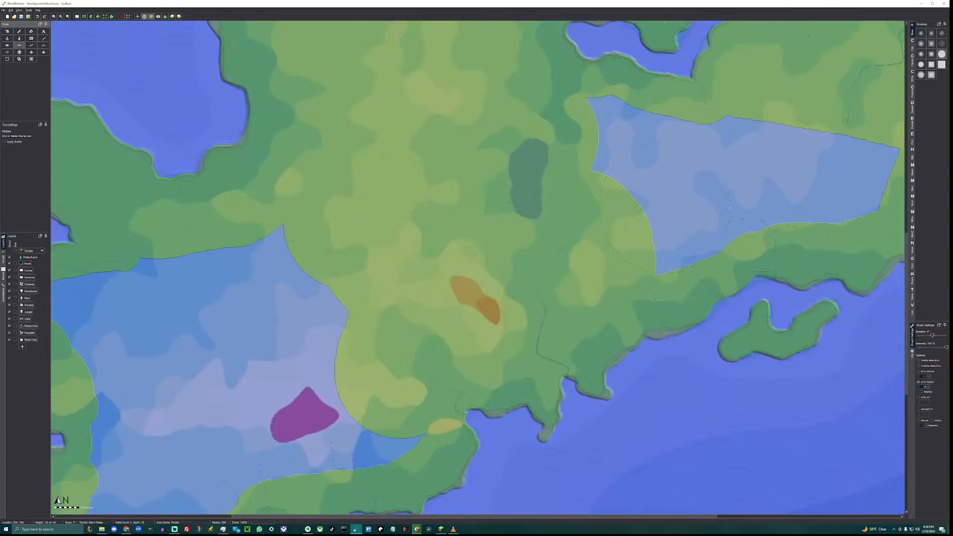
middle_drag(665, 207, 326, 298)
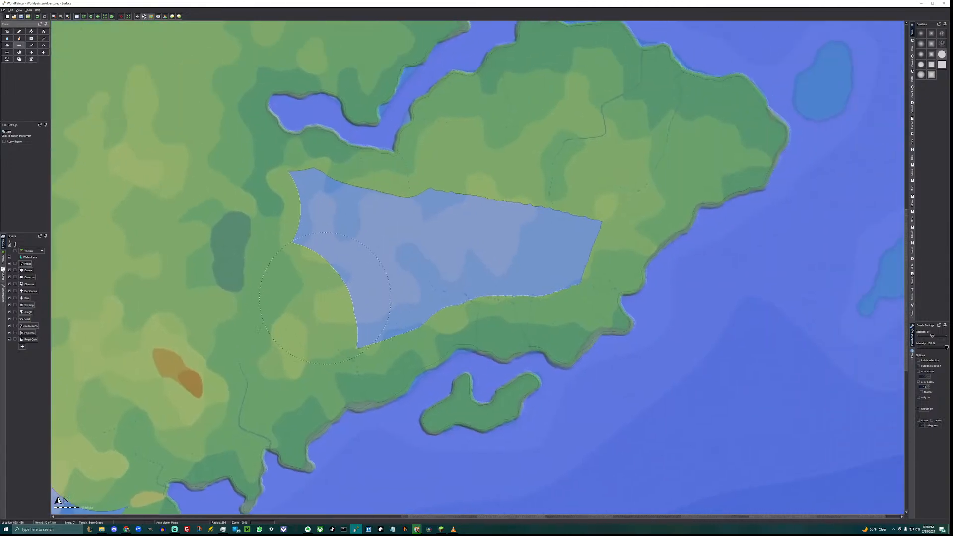
mouse_move(295, 299)
mouse_down()
mouse_move(522, 248)
mouse_move(506, 236)
mouse_move(348, 204)
mouse_up()
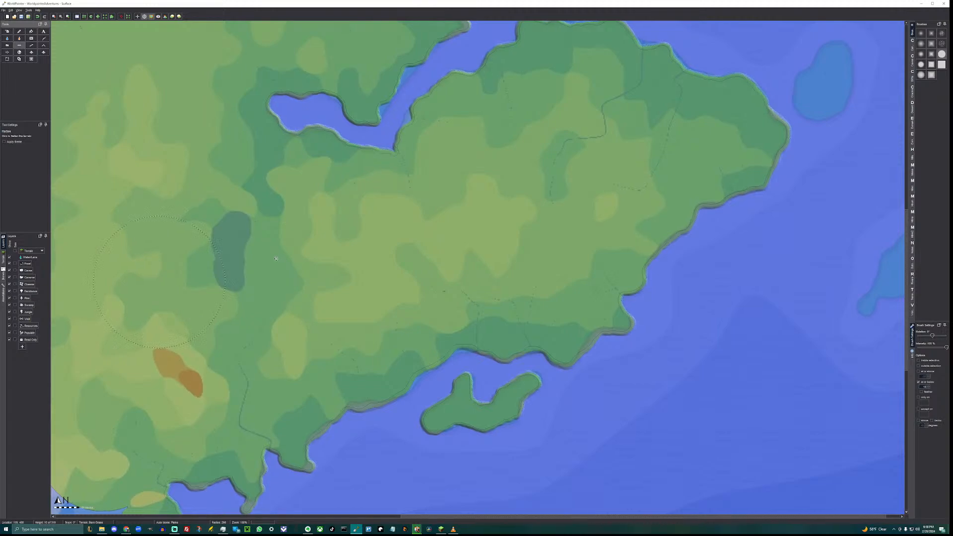
Fill the southwestern interior with flattened land, joining the west and south coasts and continuing into the southwestern peninsula.
middle_drag(267, 268, 691, 192)
middle_drag(591, 182, 462, 228)
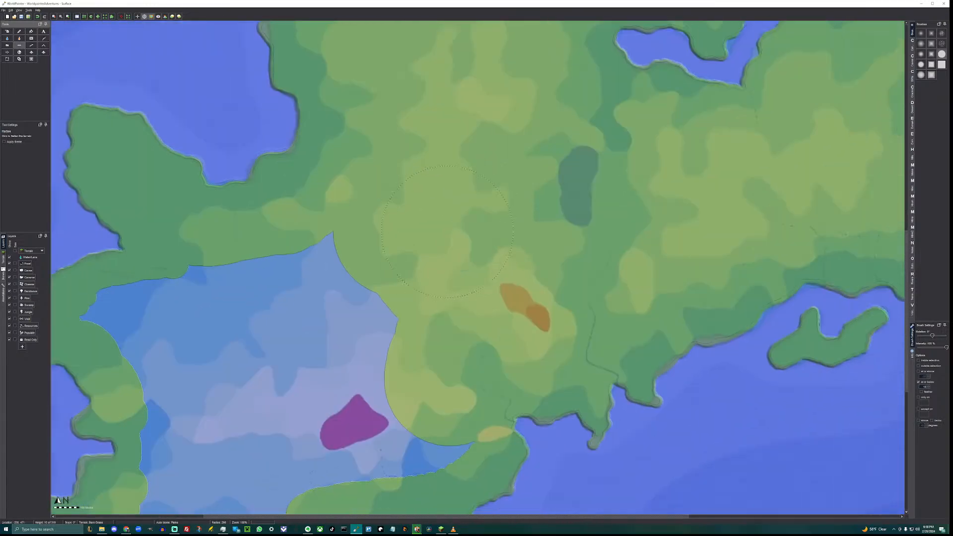
drag(447, 231, 253, 313)
middle_drag(263, 294, 414, 190)
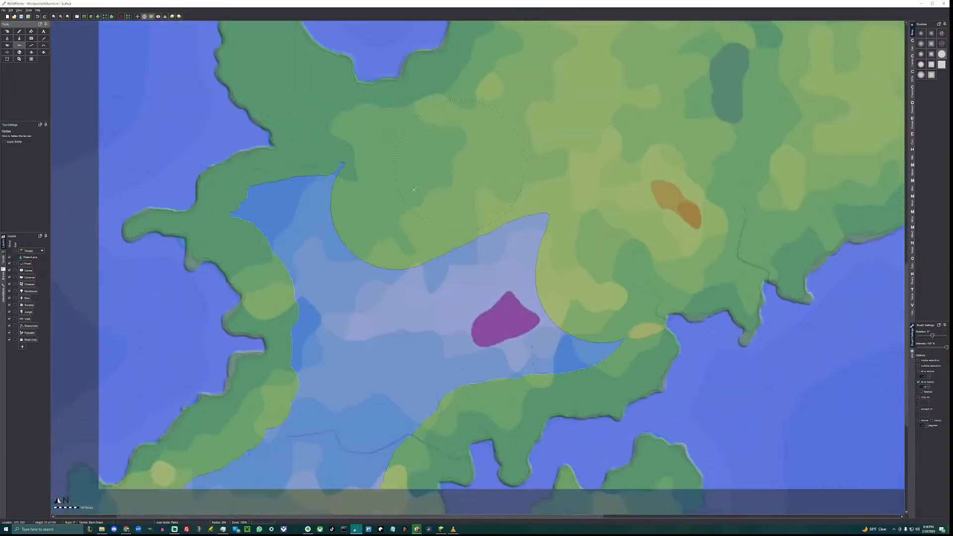
mouse_move(392, 195)
mouse_down()
mouse_move(306, 215)
mouse_move(367, 347)
mouse_move(397, 377)
mouse_move(566, 298)
mouse_move(517, 227)
mouse_up()
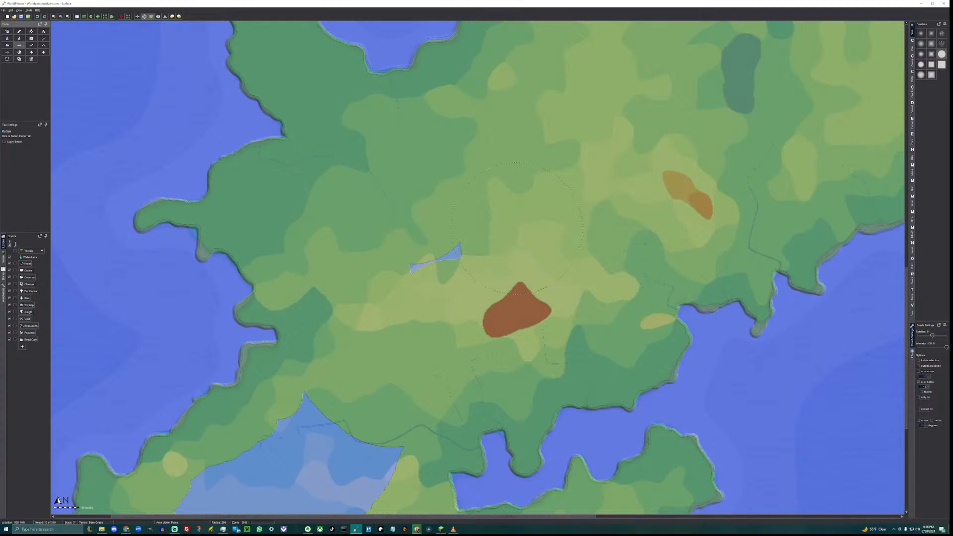
middle_drag(402, 275, 484, 54)
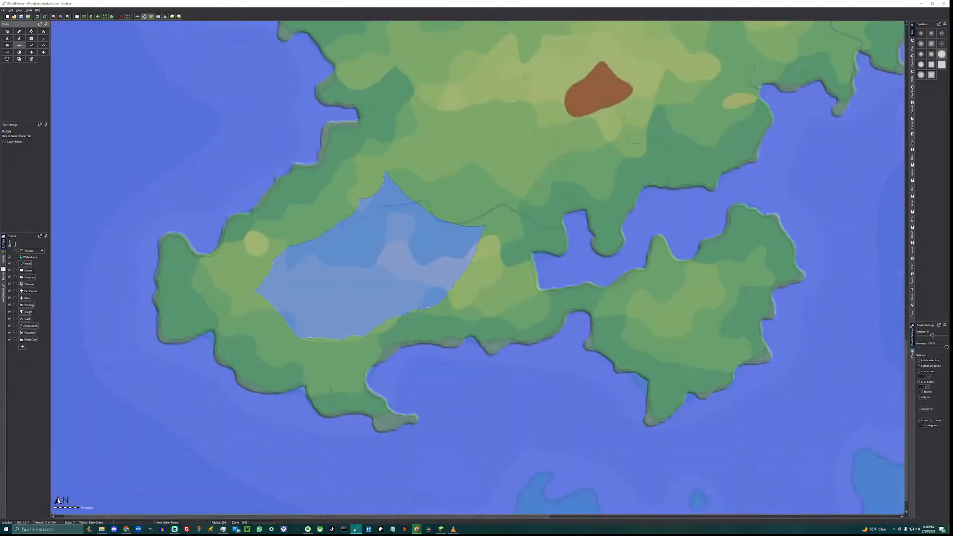
mouse_move(441, 144)
mouse_down()
mouse_move(298, 300)
mouse_move(357, 303)
mouse_move(431, 264)
mouse_move(435, 212)
mouse_up()
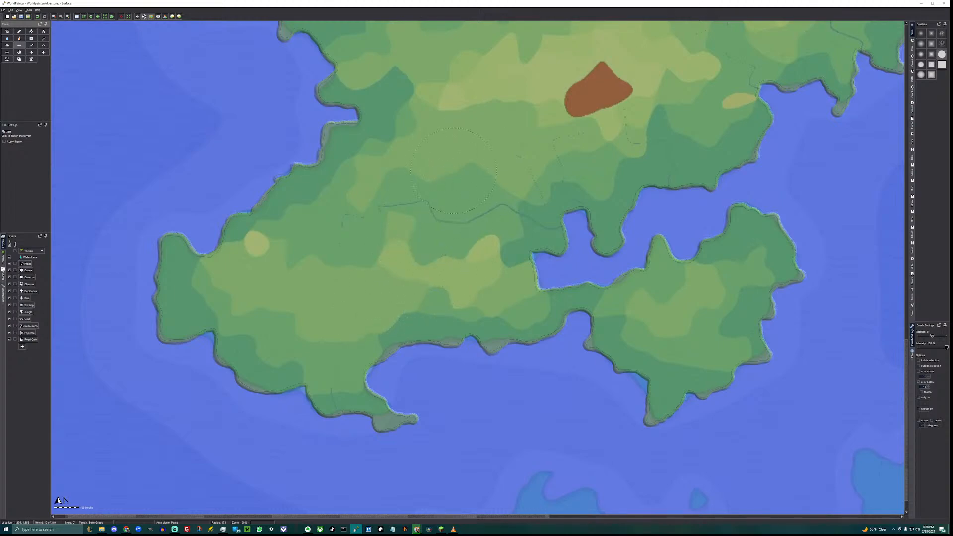
Hide the map overlay and check the filled land across the whole continent and around the western bay.
middle_drag(476, 152, 251, 445)
scroll(371, 308, down, 1)
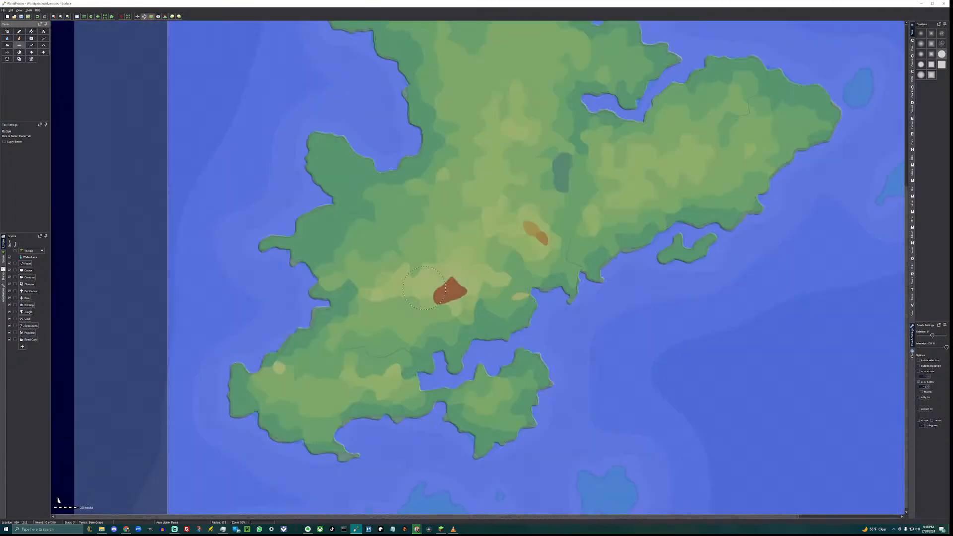
mouse_move(427, 216)
middle_down()
mouse_move(376, 263)
mouse_move(265, 416)
mouse_move(283, 345)
mouse_move(339, 223)
middle_up()
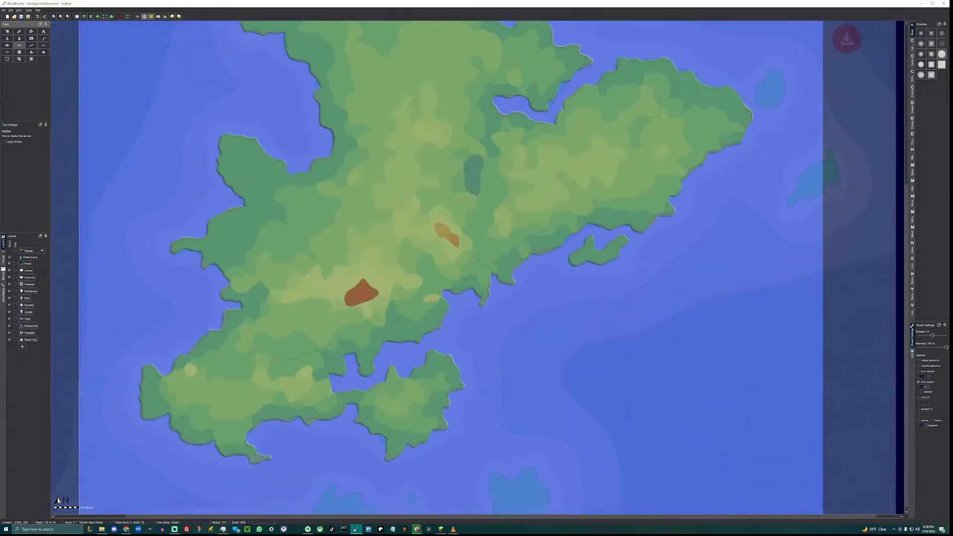
click(152, 16)
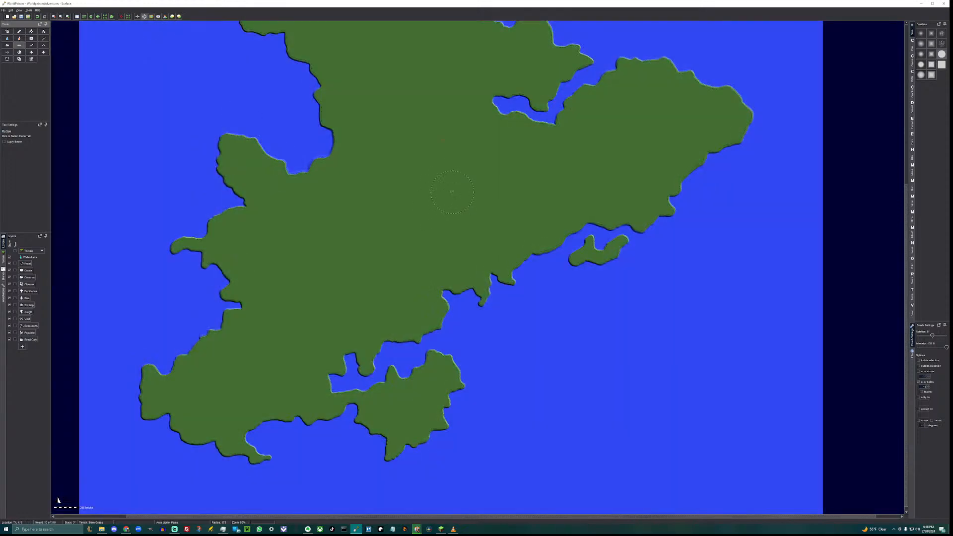
middle_drag(393, 158, 392, 240)
ctrl+scroll(392, 239, down, 1)
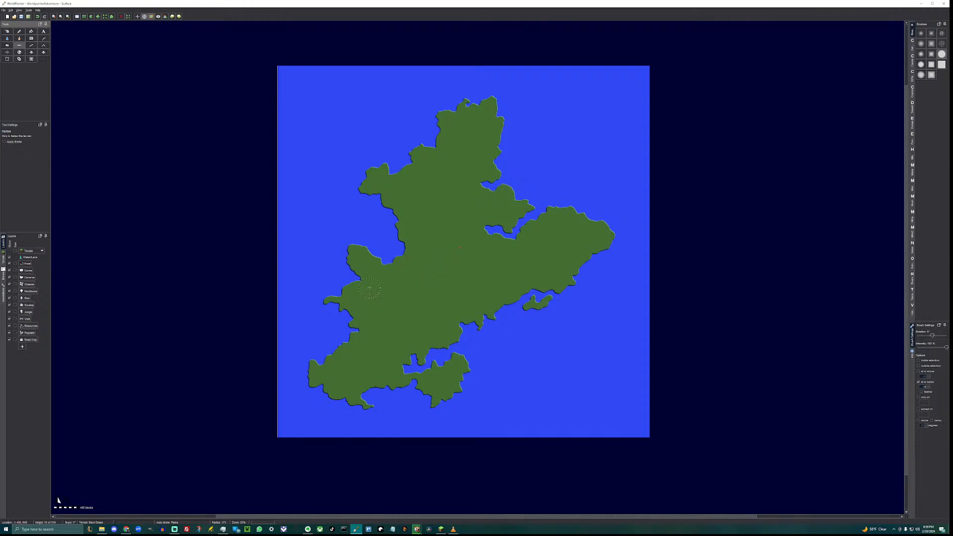
scroll(370, 288, up, 1)
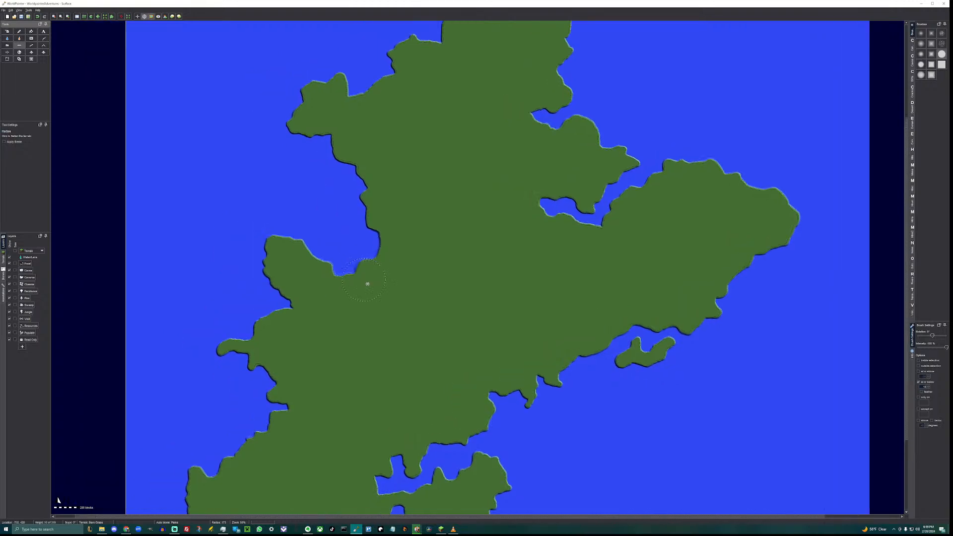
scroll(370, 281, up, 1)
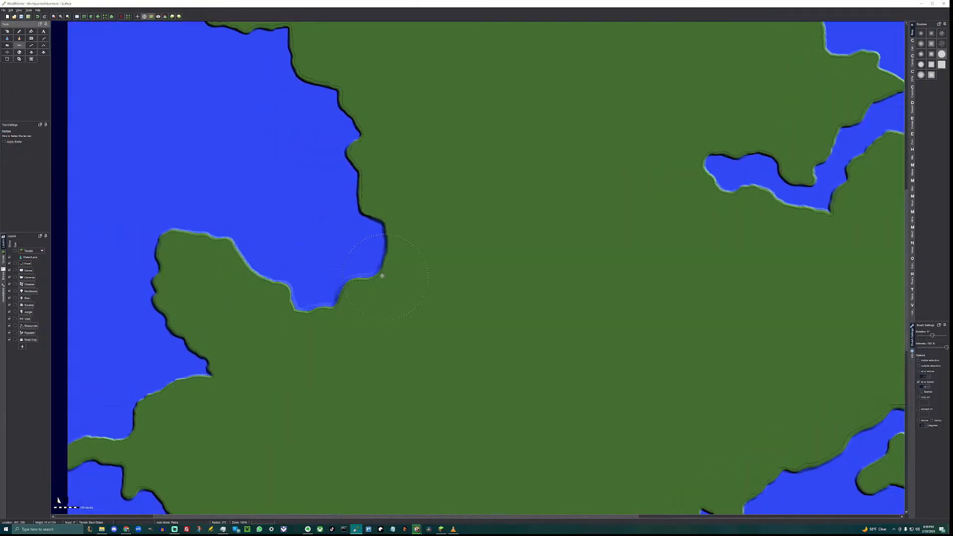
middle_drag(382, 276, 418, 280)
scroll(386, 276, down, 3)
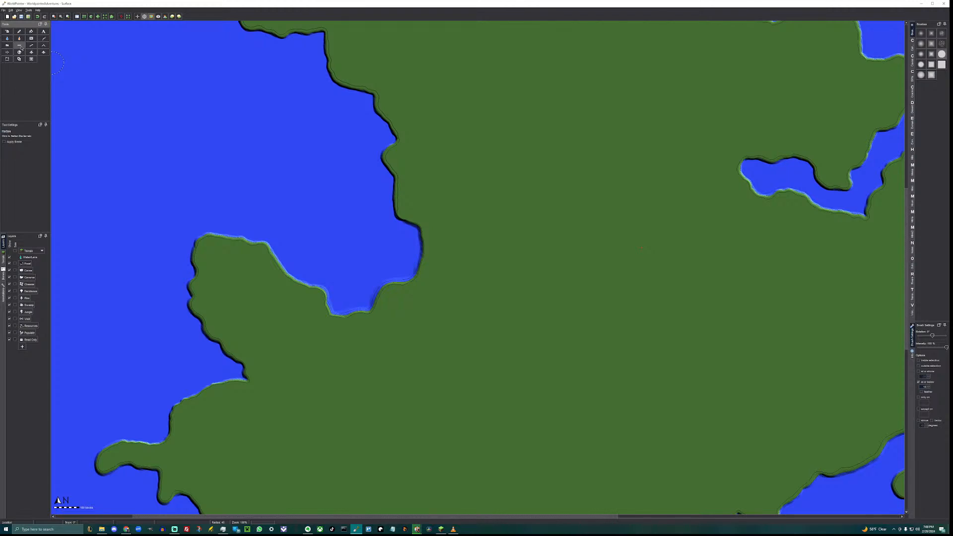
click(150, 17)
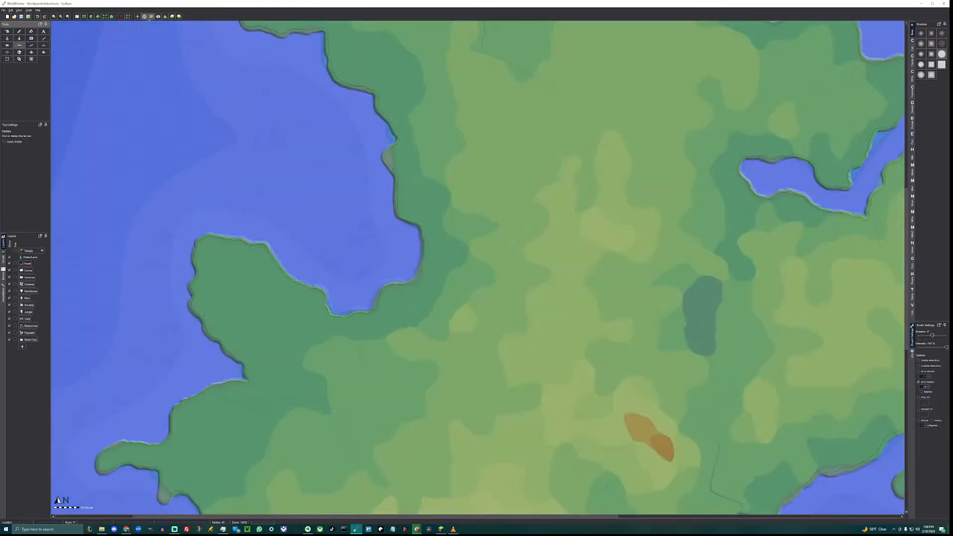
click(149, 17)
Lower the brush intensity and choose a soft round brush for working on the western bay's inner shore.
scroll(332, 230, down, 5)
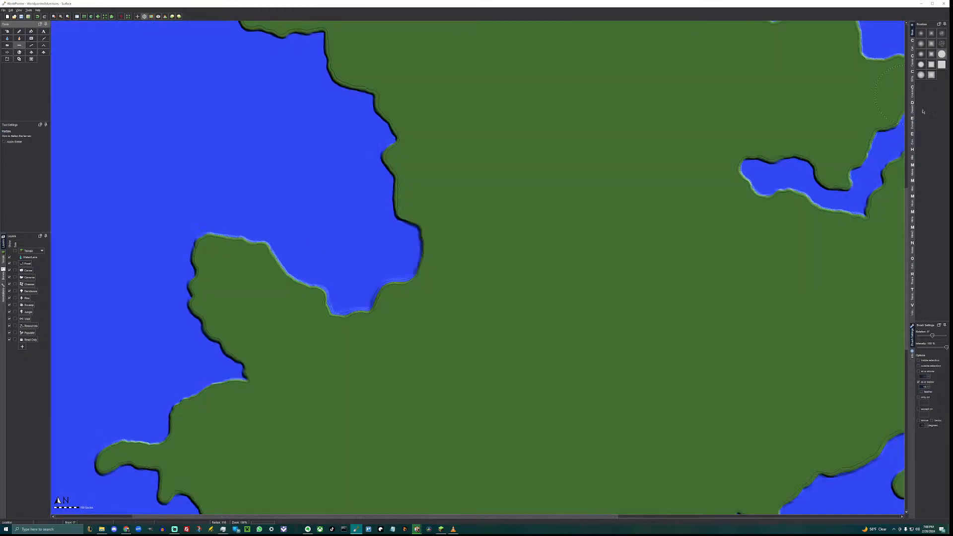
drag(946, 348, 937, 351)
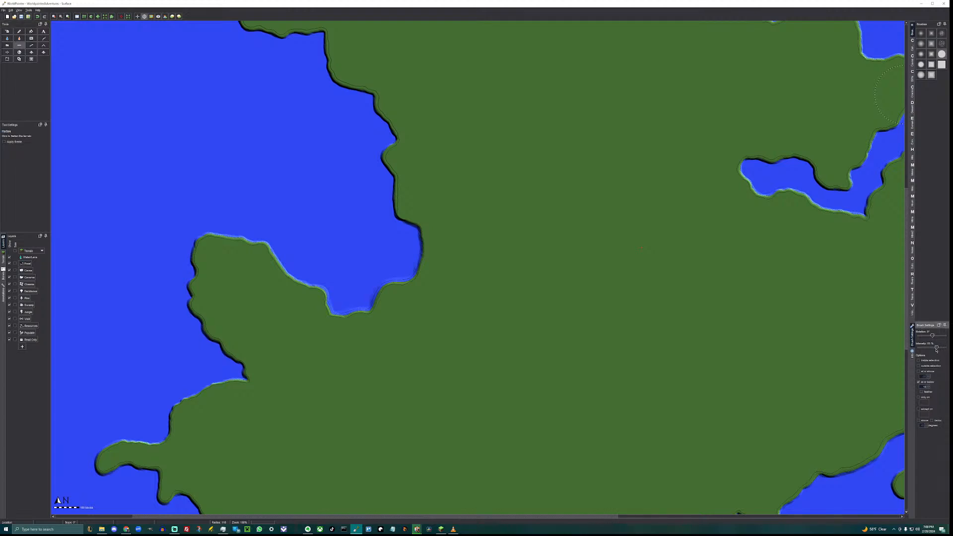
click(922, 44)
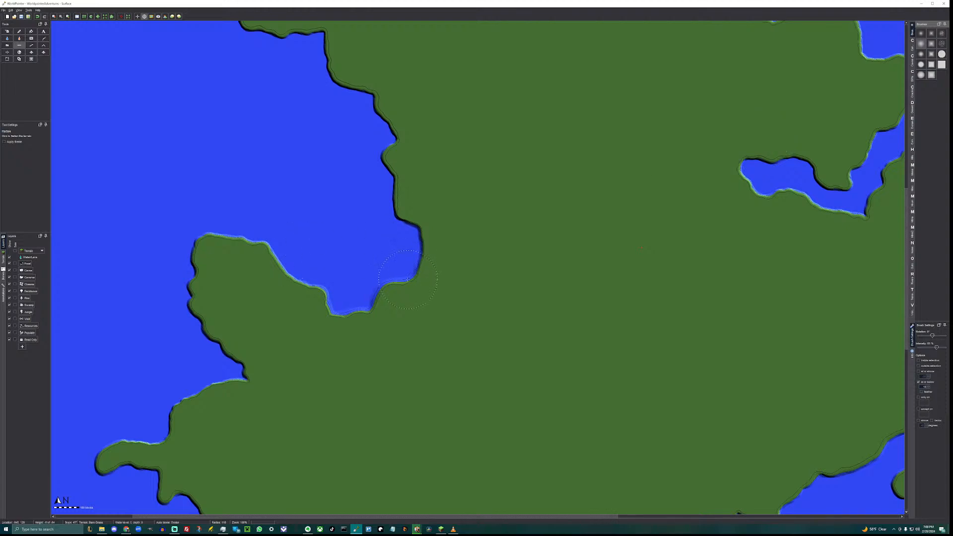
scroll(407, 281, up, 1)
scroll(304, 296, down, 2)
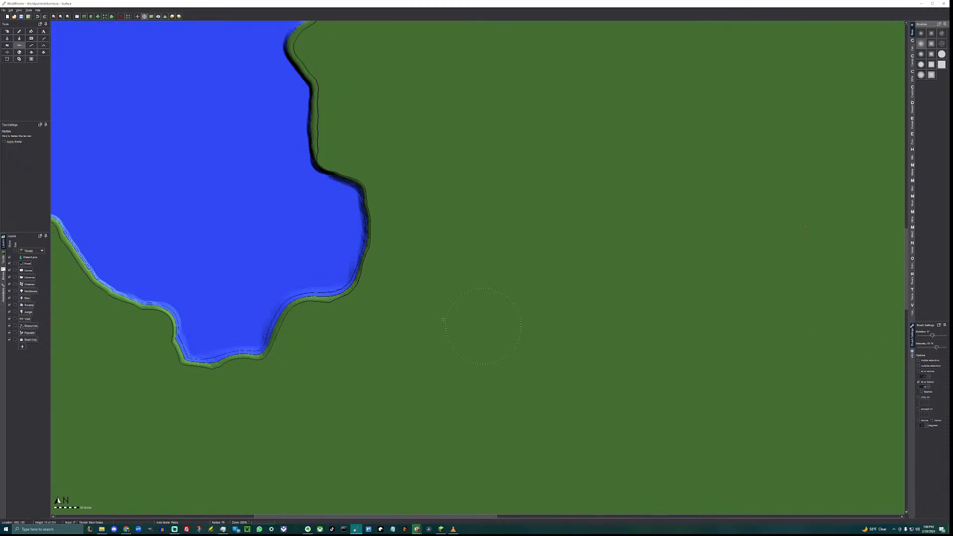
Try reshaping the bay's southeastern shore with the soft round brush, first small and then much larger, and undo the strokes.
click(301, 304)
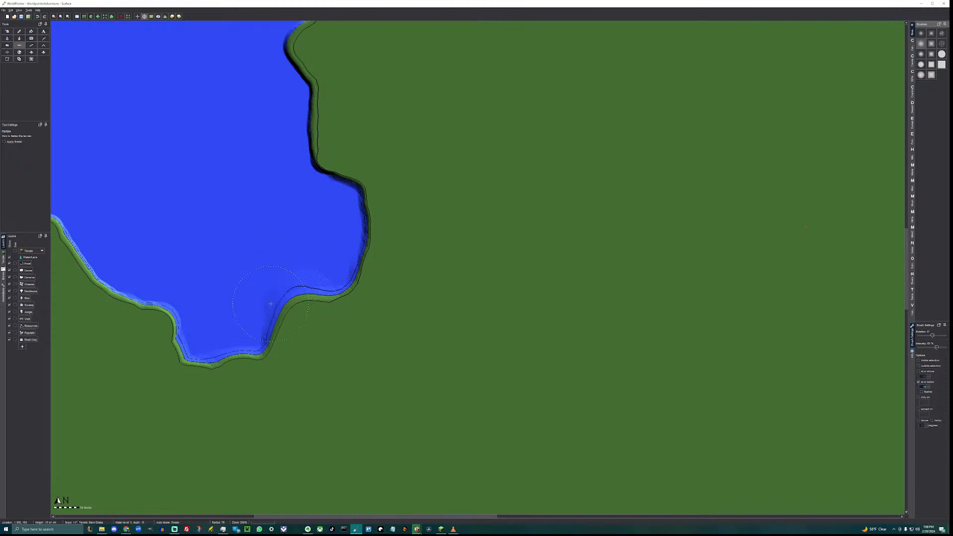
click(311, 314)
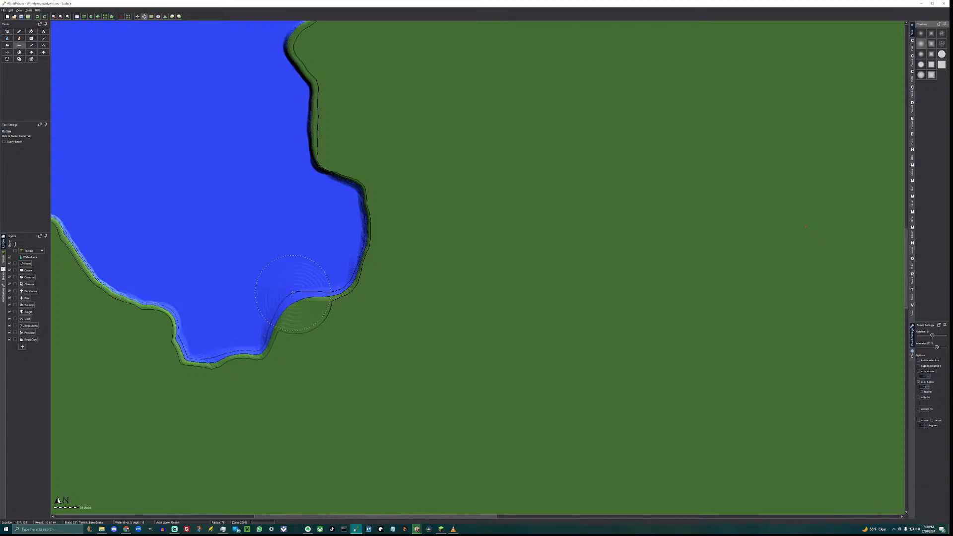
key(ctrl+z)
click(323, 351)
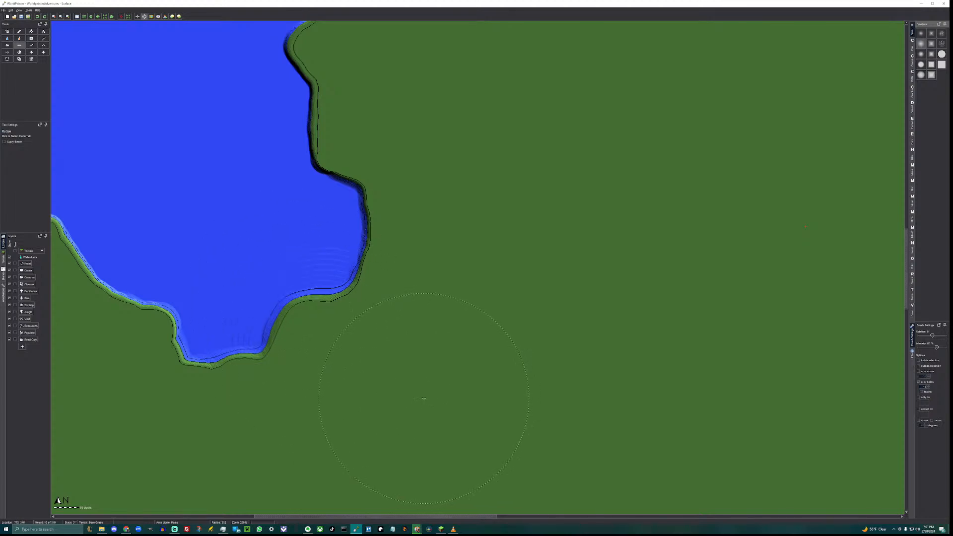
click(296, 297)
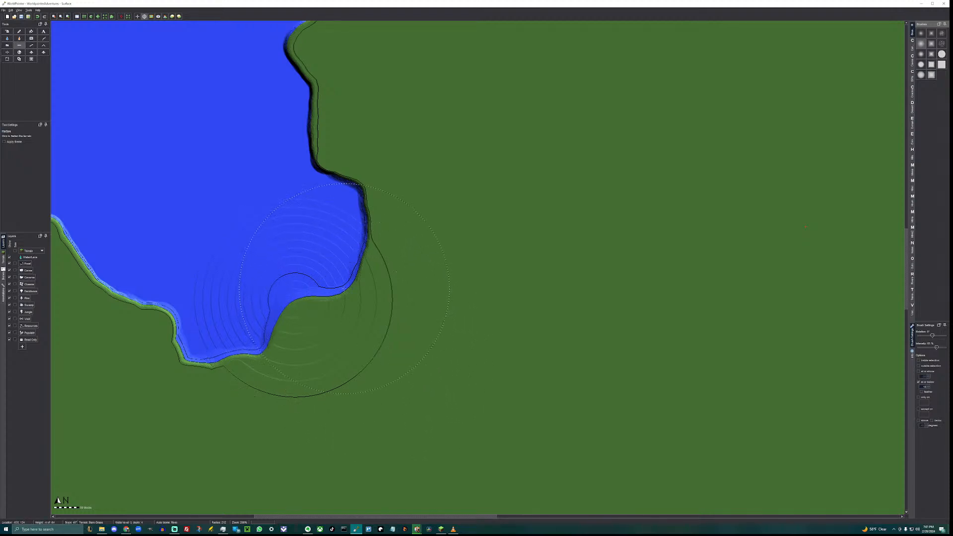
click(349, 312)
click(359, 284)
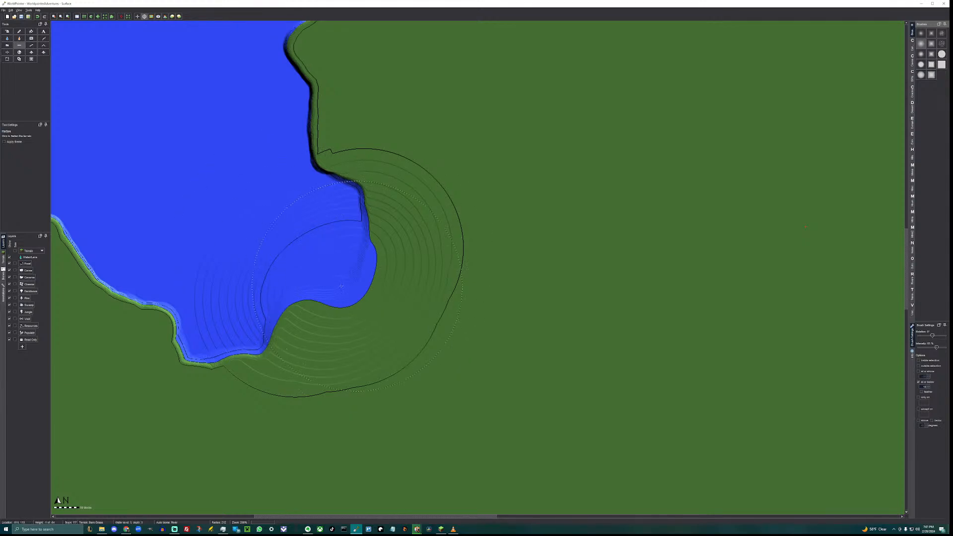
key(ctrl+z)
key(ctrl+z)
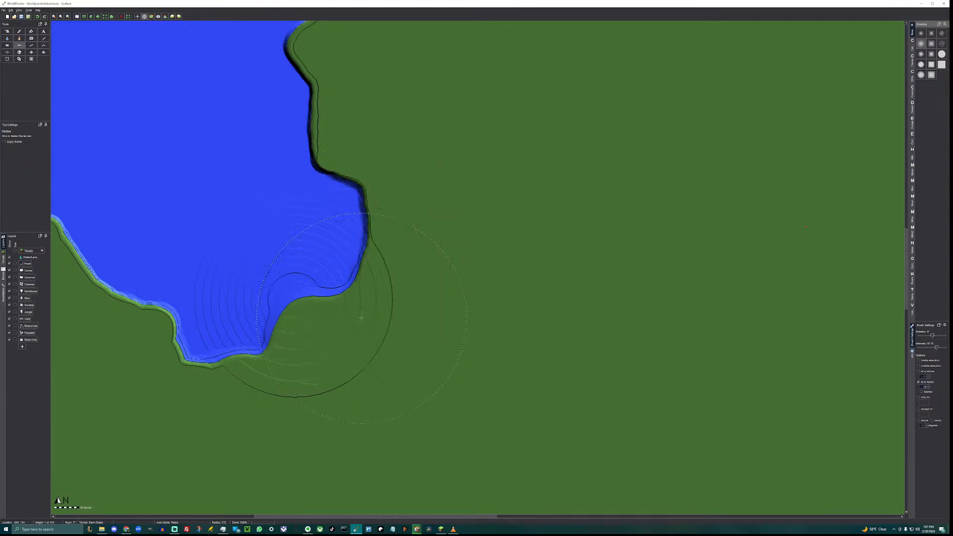
scroll(355, 312, up, 4)
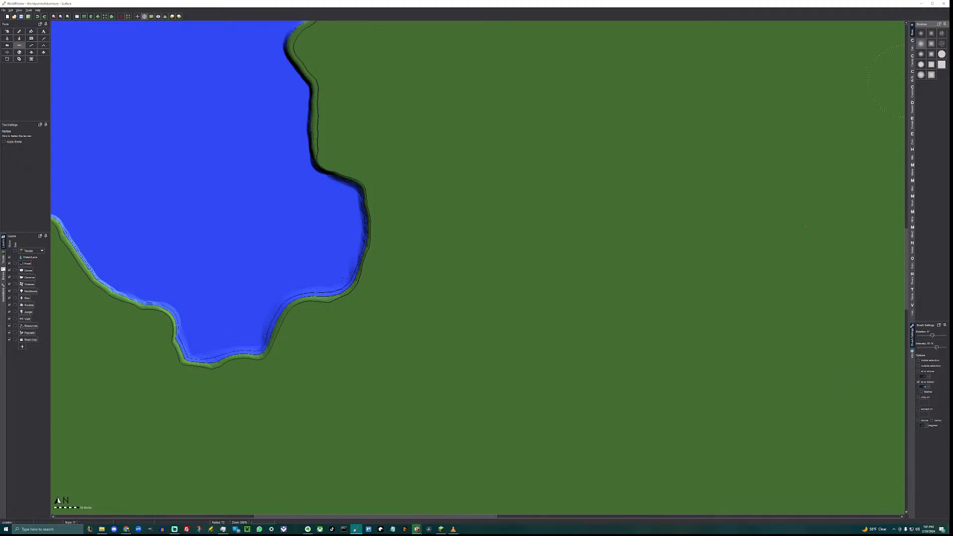
Switch to the first custom brush with a square outline and roughen the land point on the bay's southern shore.
click(913, 77)
click(921, 34)
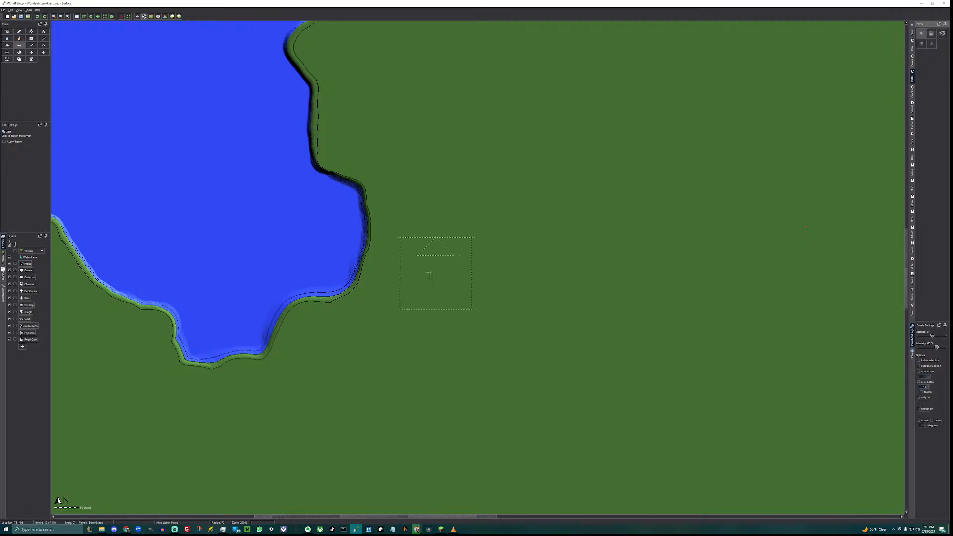
drag(303, 311, 303, 311)
Examine the roughened shore in a rotated, zoomed 3D view of the terrain, then close the view.
key(ctrl+3)
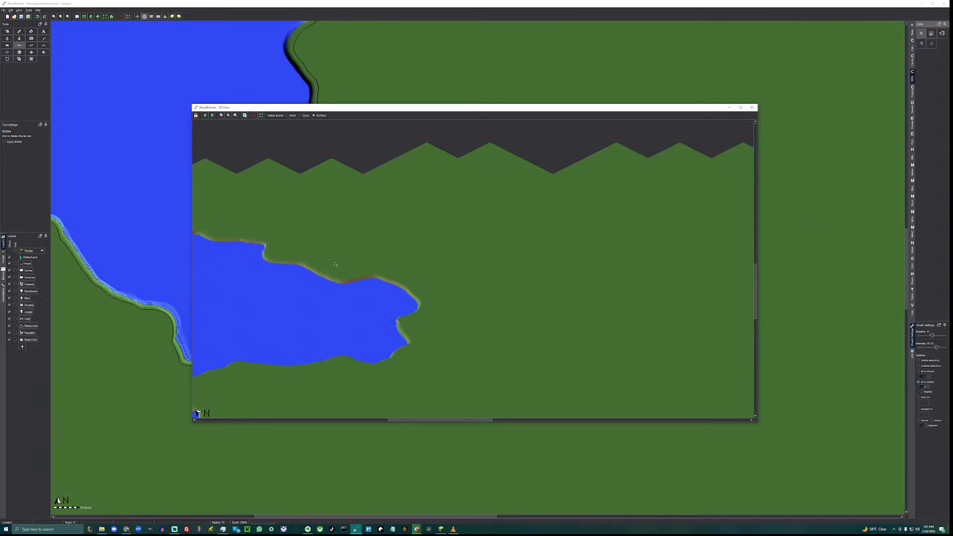
scroll(334, 260, up, 1)
drag(373, 354, 437, 288)
click(208, 118)
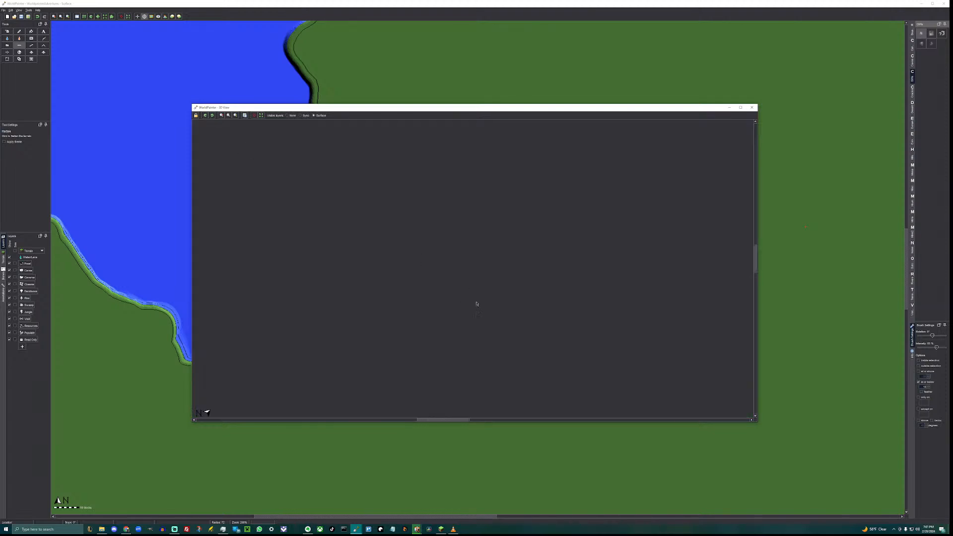
drag(385, 204, 557, 330)
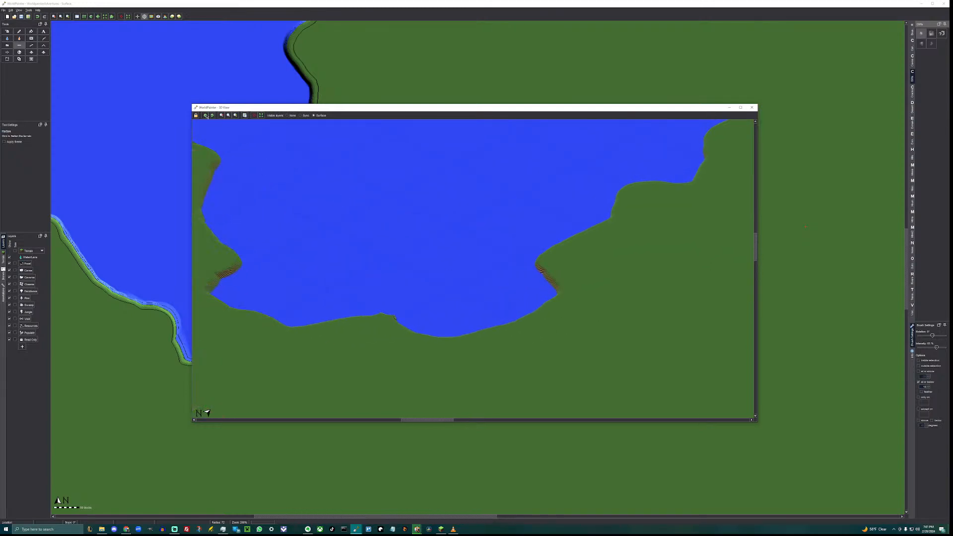
click(206, 116)
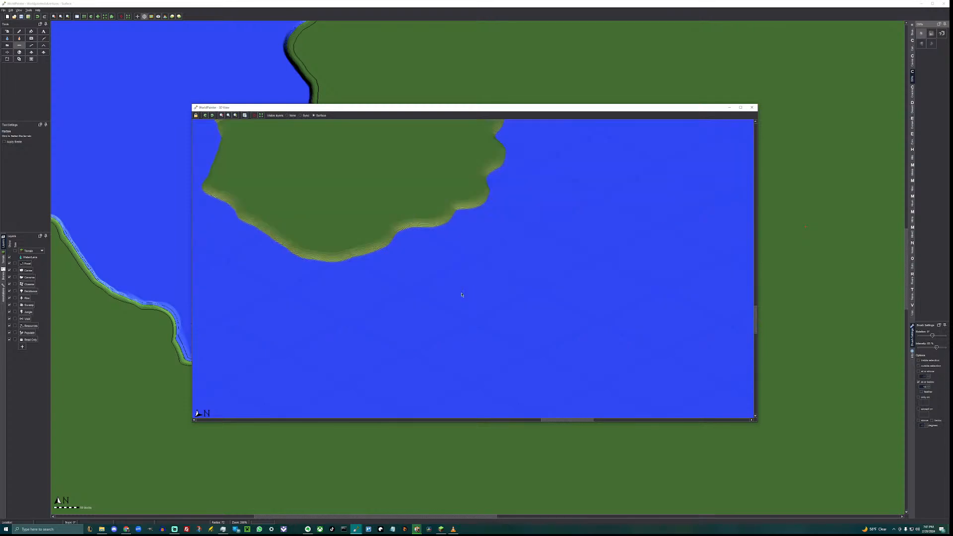
drag(451, 238, 430, 262)
scroll(430, 262, up, 1)
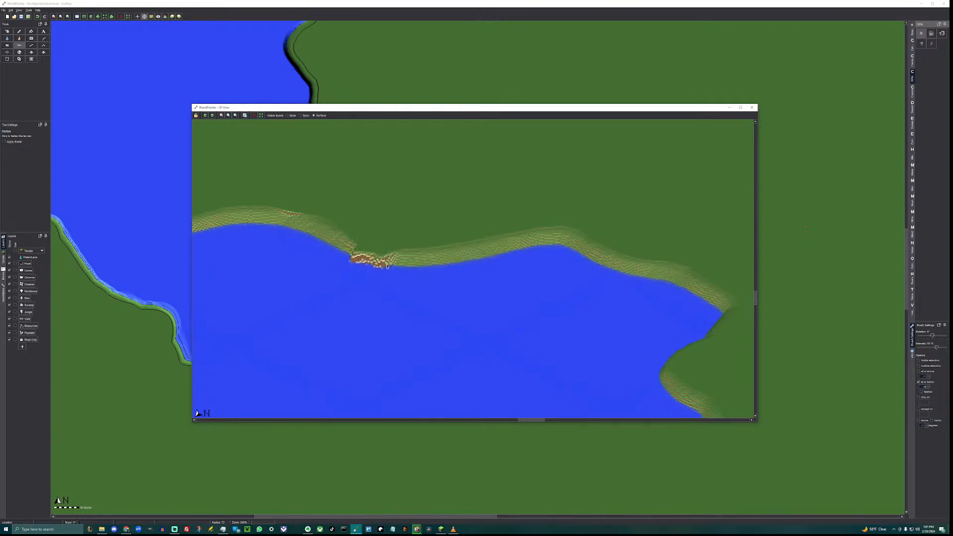
click(752, 108)
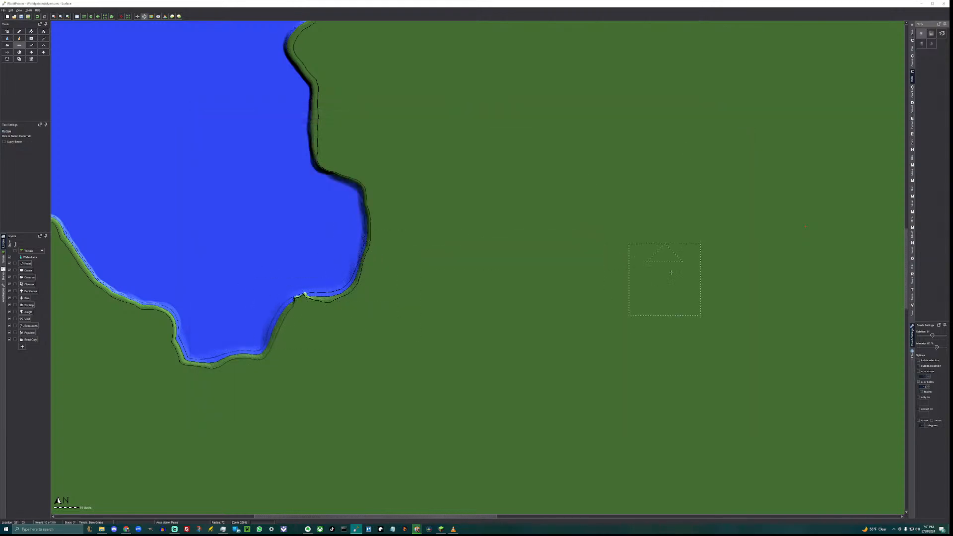
Roughen the bay's southern point and eastern shore into a rugged edge with the custom brush at different sizes.
scroll(282, 329, up, 2)
drag(282, 325, 282, 325)
scroll(318, 314, down, 8)
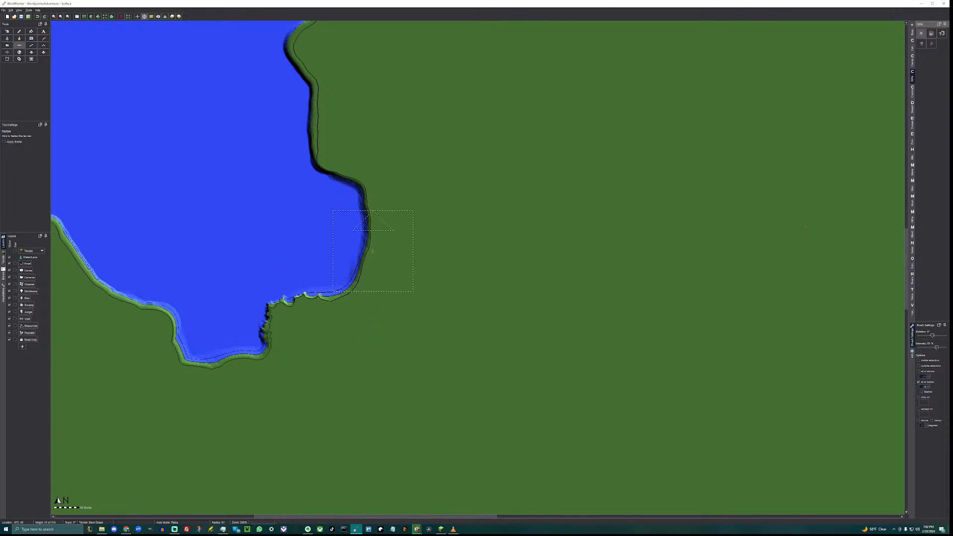
drag(372, 251, 372, 251)
shift+scroll(372, 251, down, 5)
scroll(375, 231, up, 5)
drag(372, 216, 372, 217)
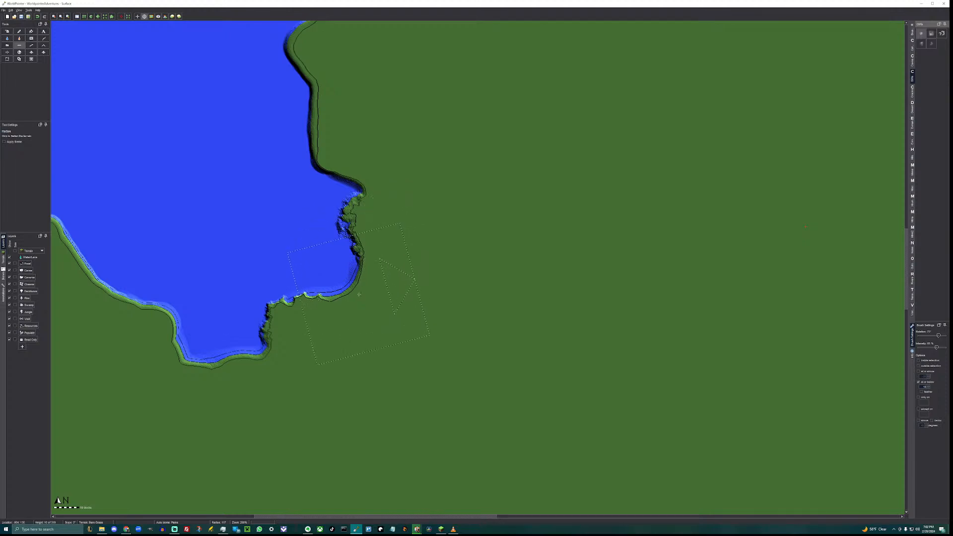
Rotate and resize the custom brush and shape uneven slopes around the bay's southeastern corner.
alt+scroll(378, 249, down, 13)
alt+scroll(378, 249, up, 3)
alt+scroll(403, 231, down, 1)
alt+scroll(403, 231, up, 3)
alt+scroll(404, 231, down, 3)
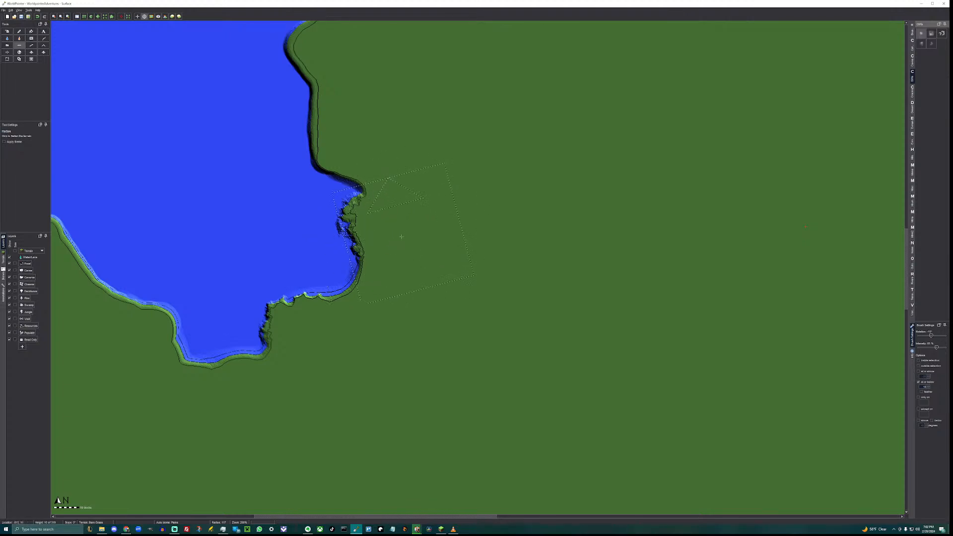
click(361, 271)
scroll(352, 283, up, 5)
mouse_move(353, 281)
mouse_down()
mouse_move(321, 260)
mouse_move(357, 281)
mouse_move(351, 303)
mouse_move(318, 308)
mouse_up()
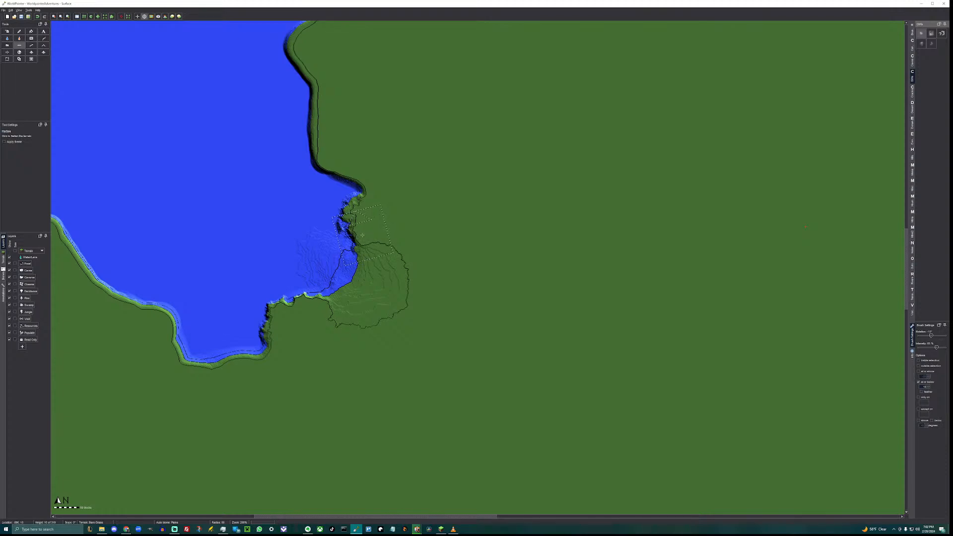
Inspect the bay's reshaped shoreline and corner slopes in a rotated 3D view, then close it.
key(ctrl+3)
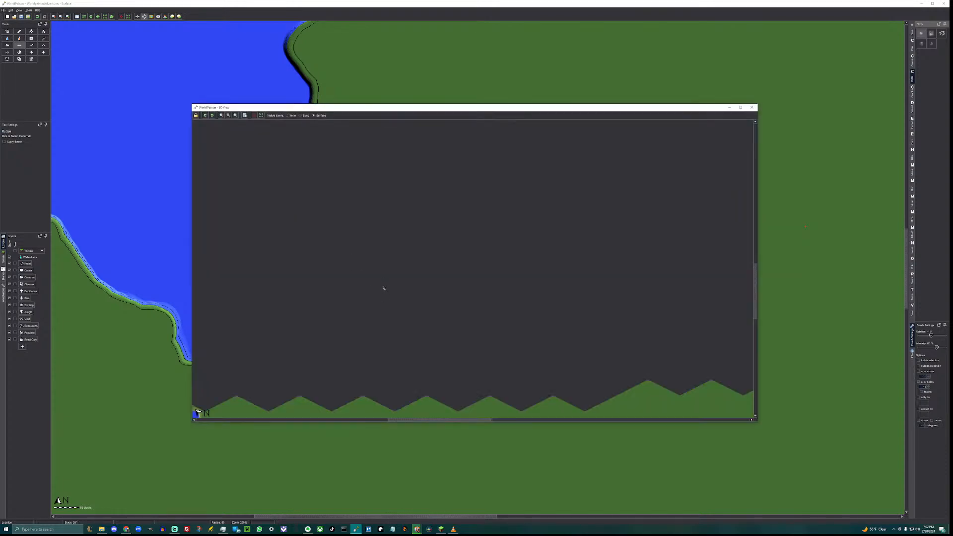
click(205, 117)
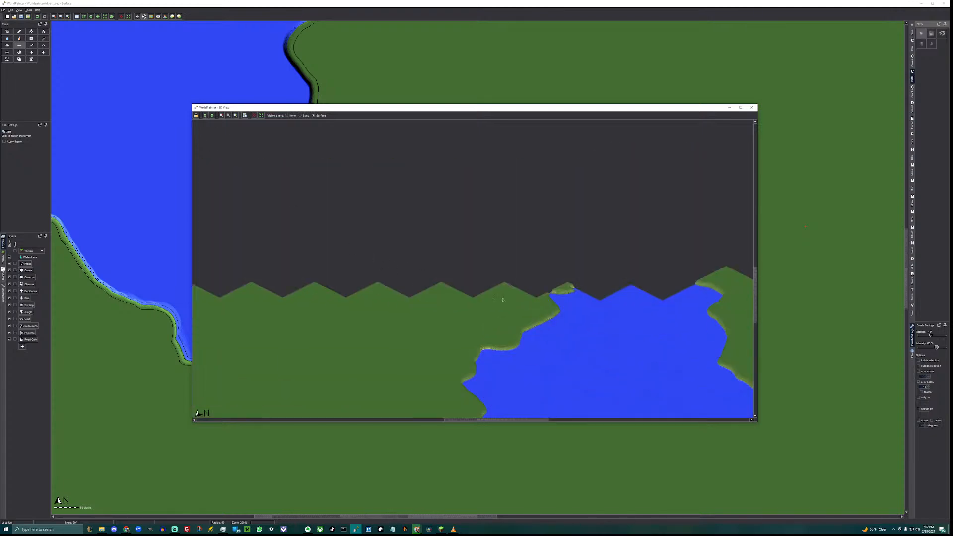
drag(503, 300, 458, 326)
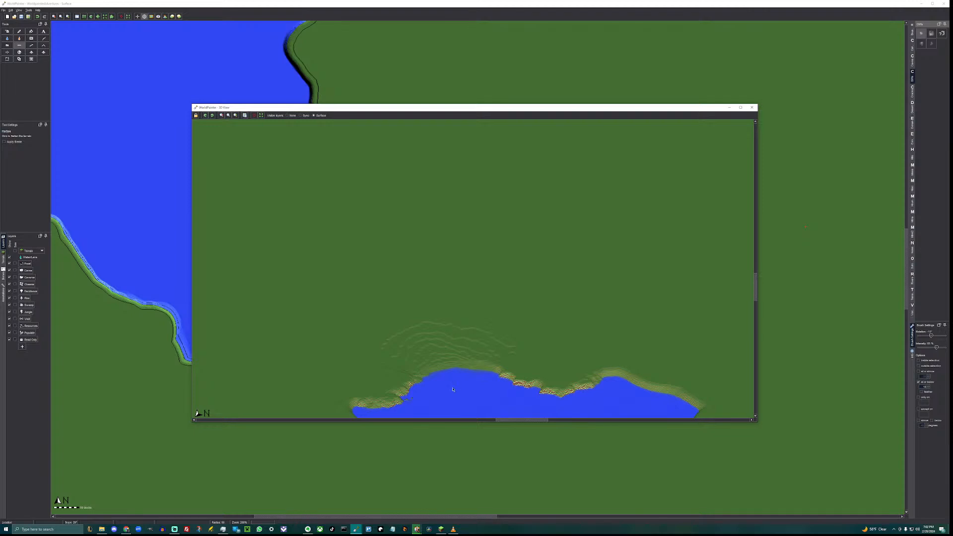
drag(453, 390, 390, 287)
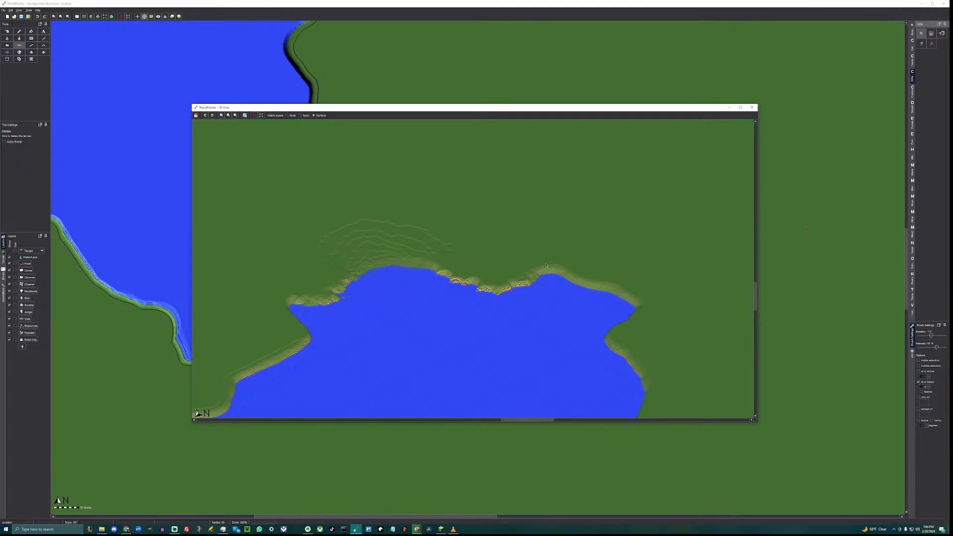
click(752, 108)
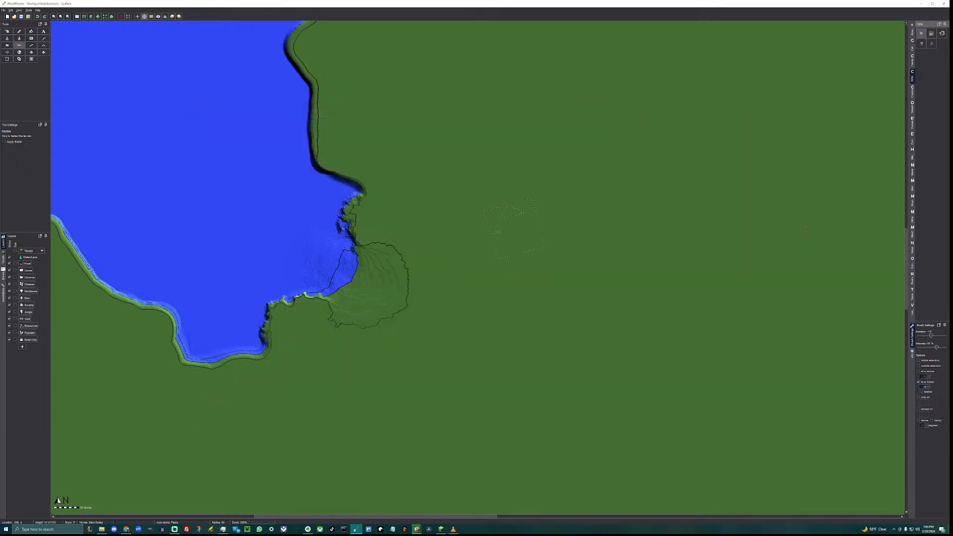
Browse the available brush groups and return to the custom group with the varied terrain shapes.
middle_drag(298, 312, 473, 279)
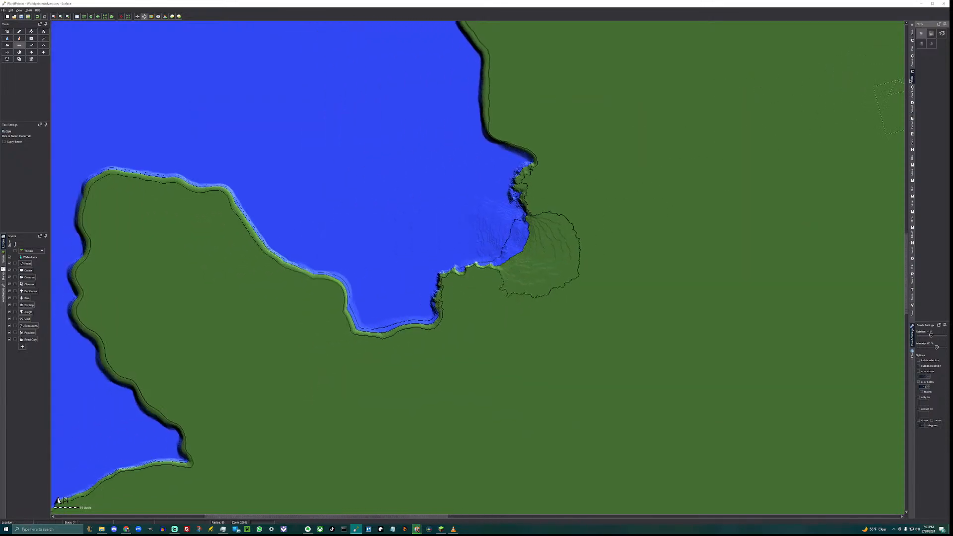
click(913, 137)
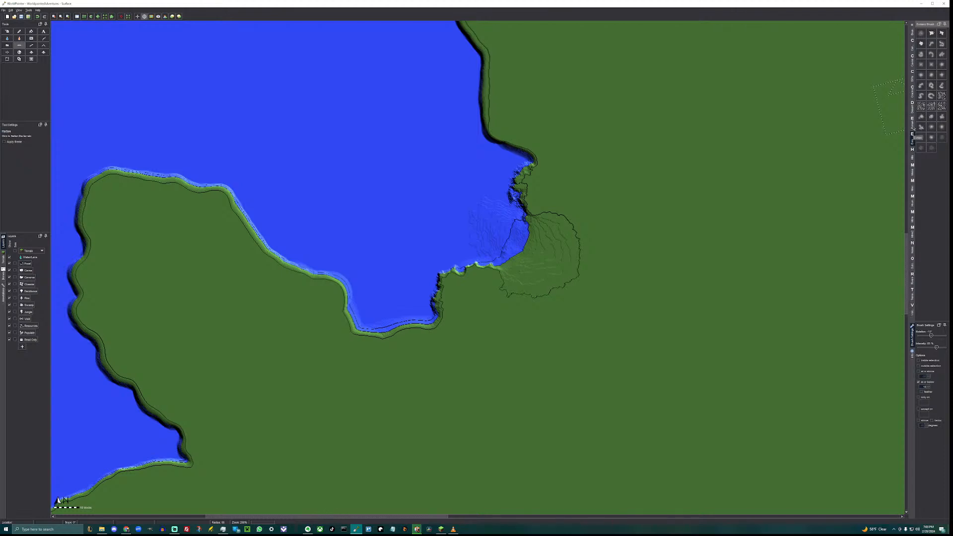
click(912, 141)
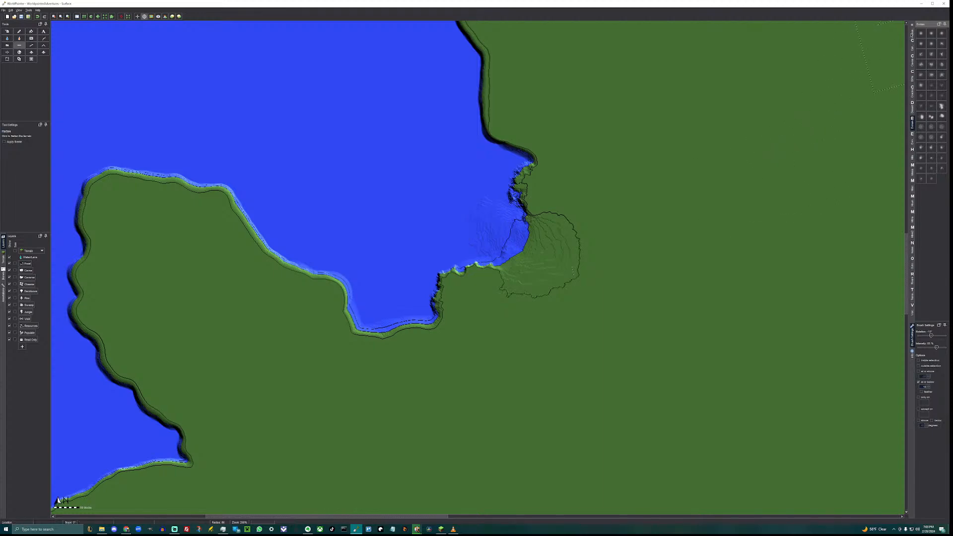
click(912, 33)
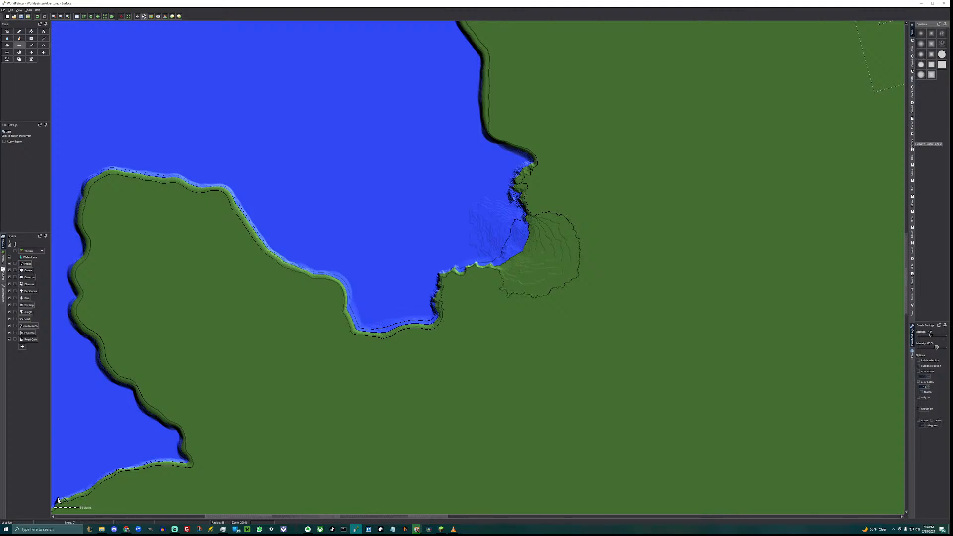
click(912, 145)
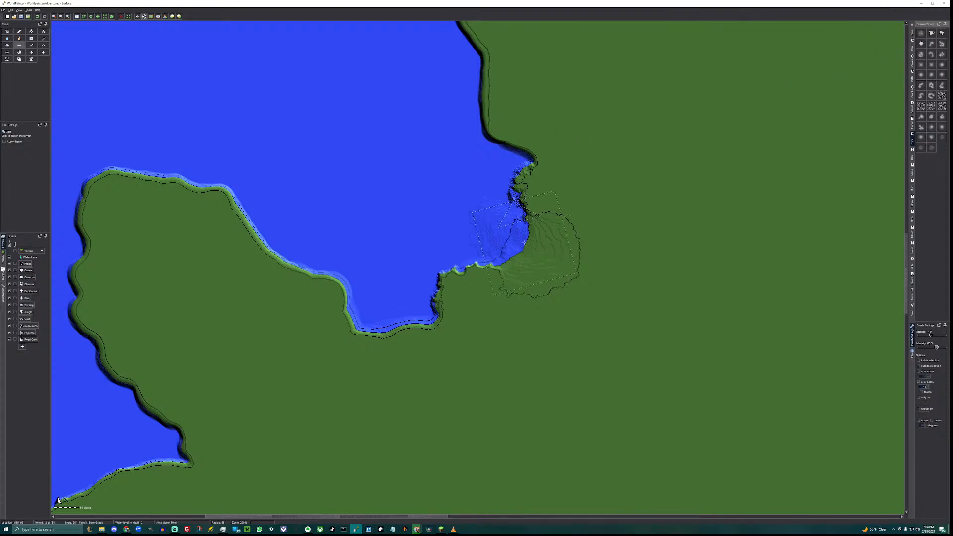
Carve the bay's southeastern corner further inland with repeated custom brush dabs, extending the water east and south.
click(495, 232)
click(488, 223)
click(529, 242)
scroll(505, 251, up, 2)
click(500, 247)
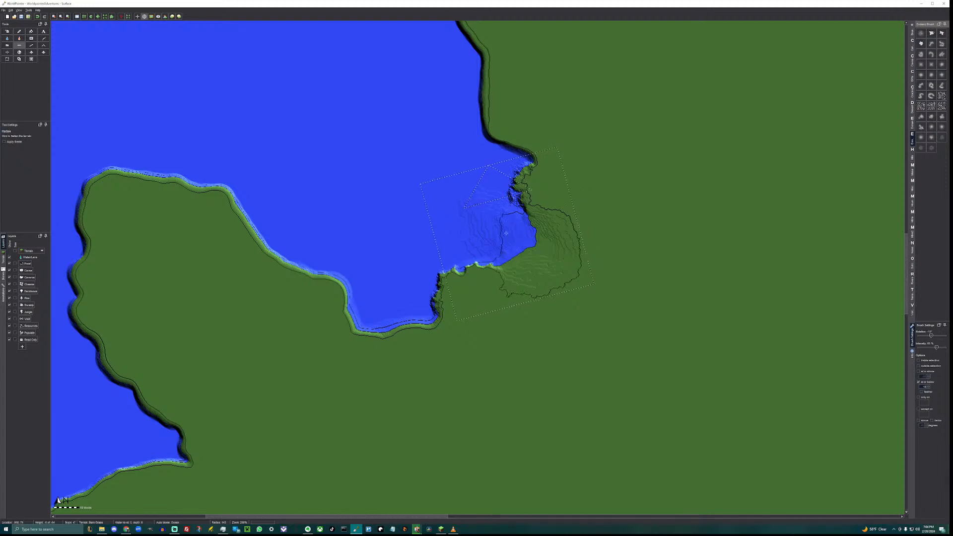
click(494, 240)
click(488, 234)
click(498, 244)
click(501, 253)
click(504, 262)
Resize the brush, set its intensity to 100 %, and rework the shore on the corner's southwestern side.
scroll(504, 262, up, 2)
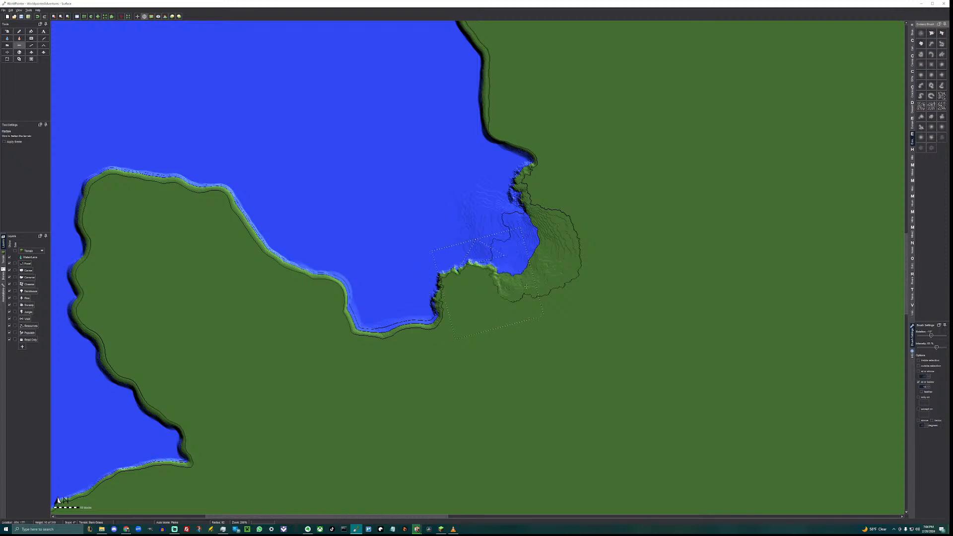
drag(937, 347, 948, 347)
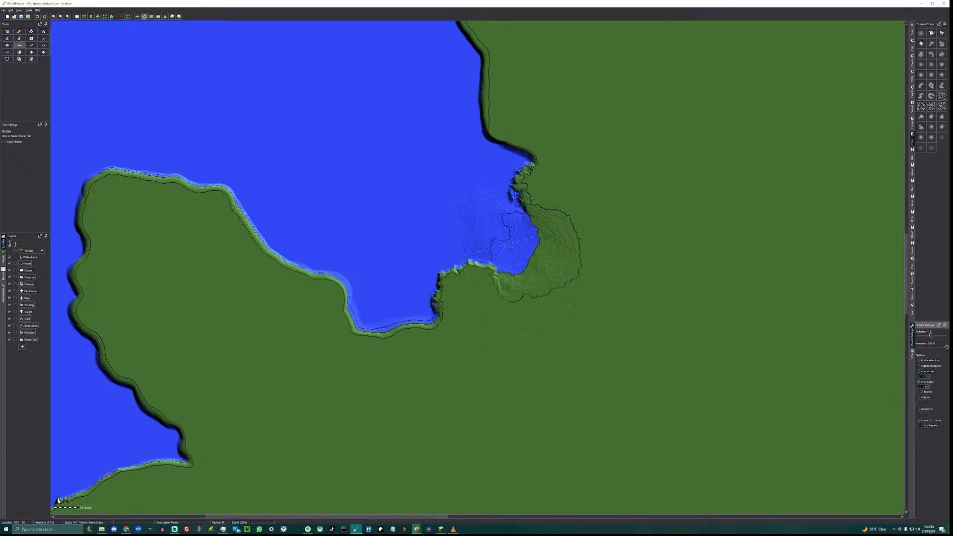
click(488, 277)
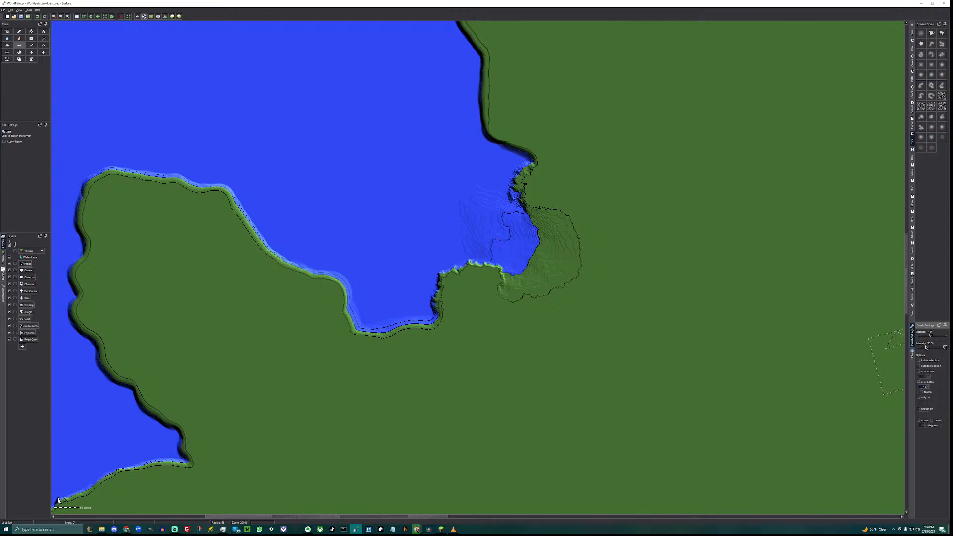
Lower the brush intensity, reduce the brush size, and roughen the southern shore of the bay's small inlet.
click(926, 348)
scroll(422, 338, down, 1)
drag(421, 338, 415, 339)
drag(415, 338, 417, 339)
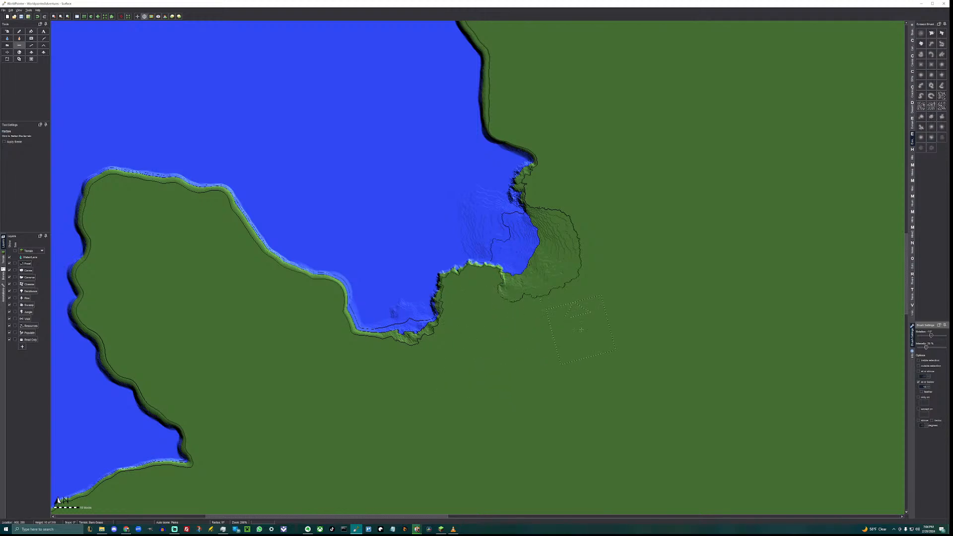
Choose another custom brush and shape gradual slopes south of the small inlet, reworking its western shore too.
click(942, 64)
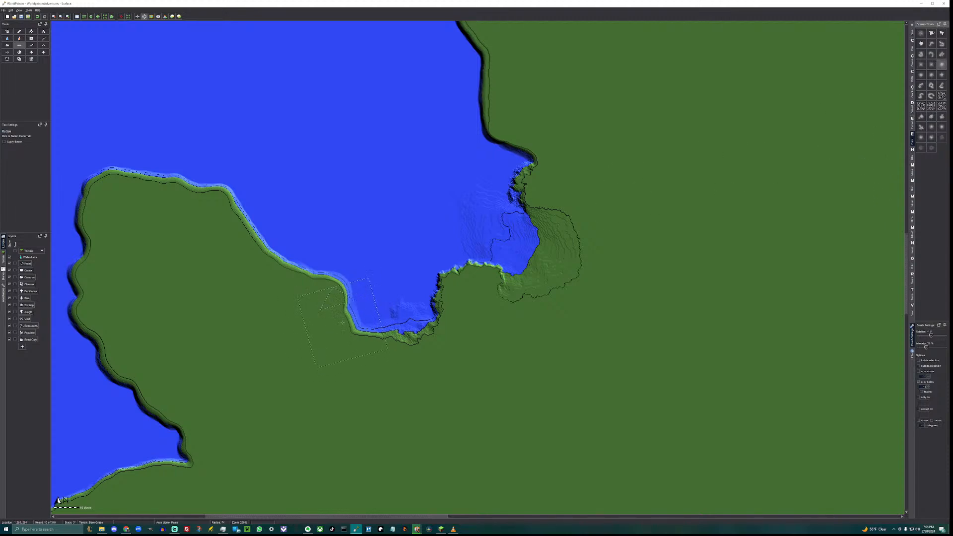
click(374, 332)
mouse_move(373, 336)
mouse_down()
mouse_move(382, 311)
mouse_move(386, 372)
mouse_move(364, 324)
mouse_move(338, 311)
mouse_up()
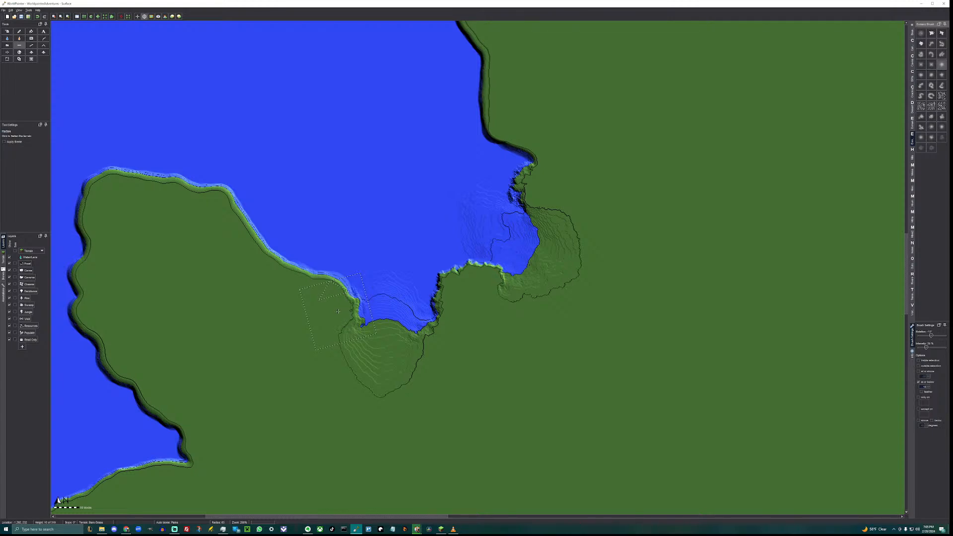
Inspect the inlet and corner slopes in a rotated, zoomed 3D view of the terrain, then close the view.
key(F3)
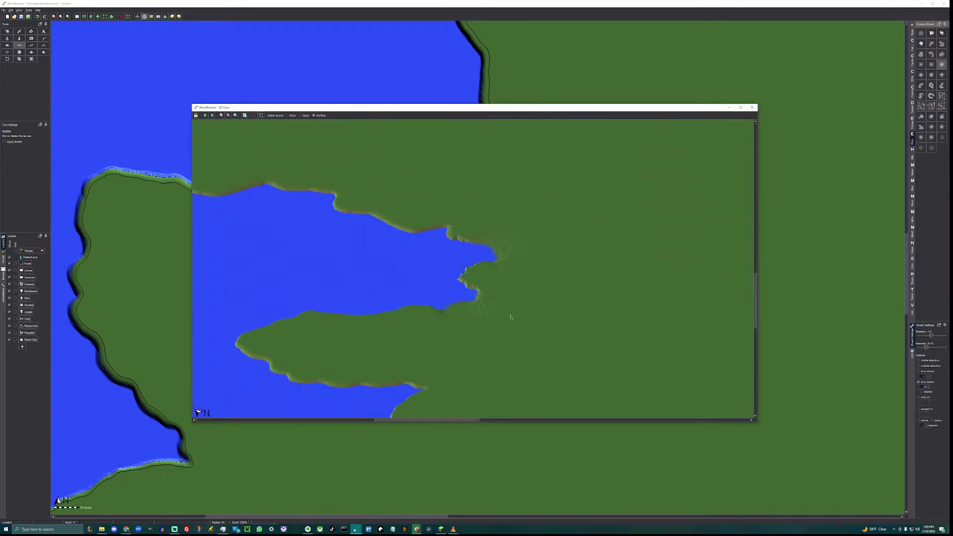
click(206, 115)
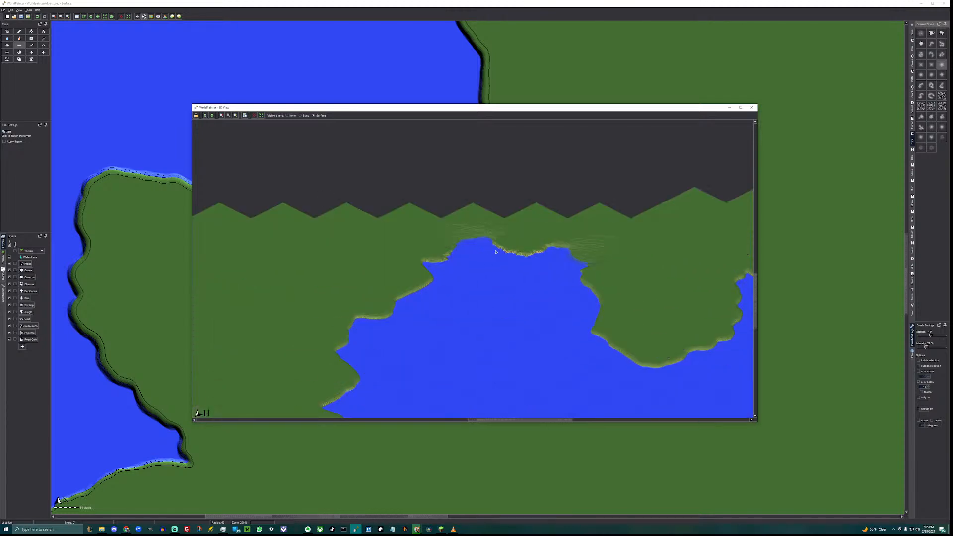
drag(504, 265, 445, 300)
scroll(446, 301, up, 1)
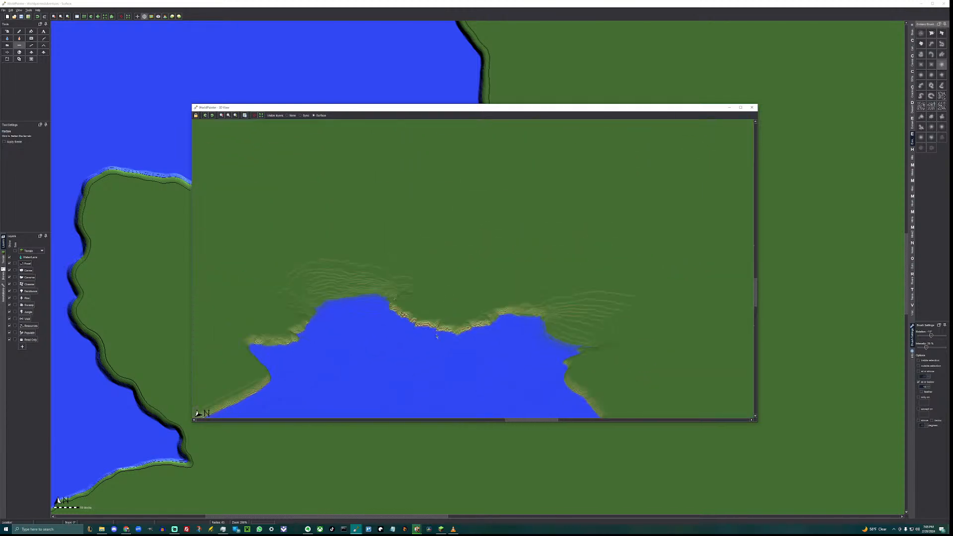
drag(436, 336, 472, 294)
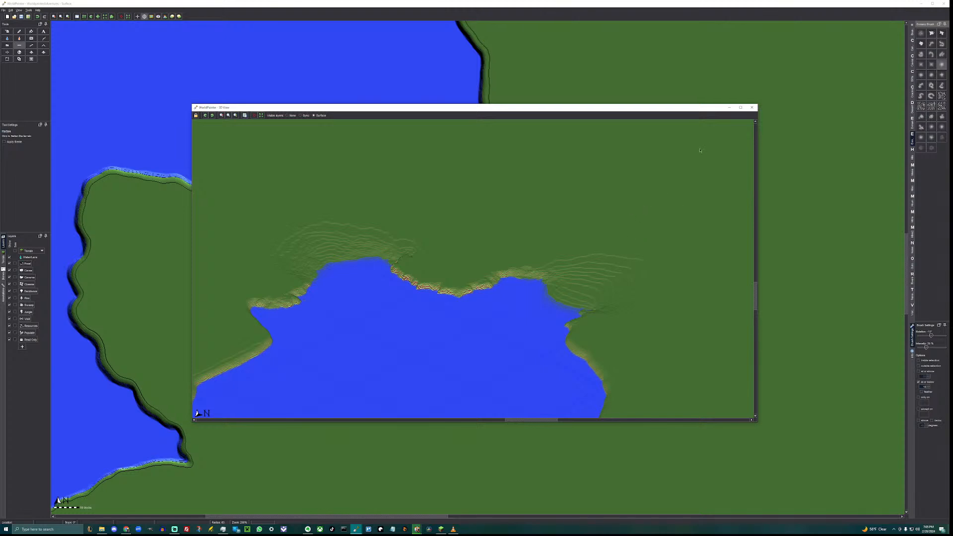
click(752, 107)
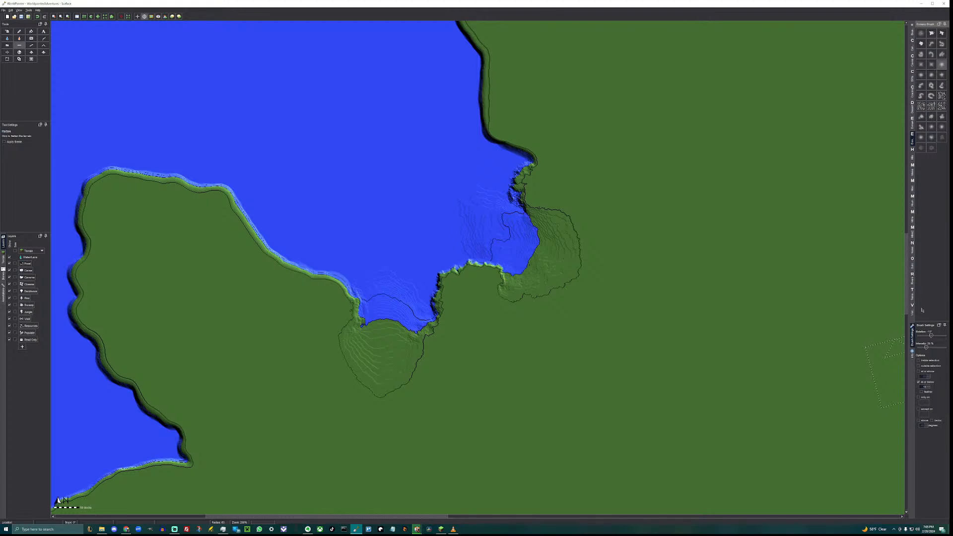
Set the brush intensity to 100 % and roughen the headland northwest of the inlet, using a smaller brush for its western end.
drag(927, 347, 949, 349)
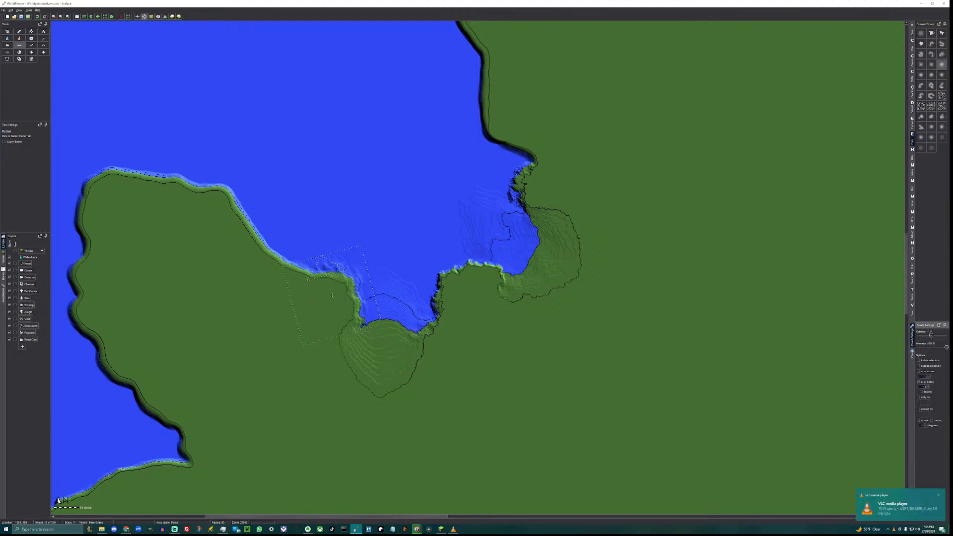
drag(331, 295, 332, 295)
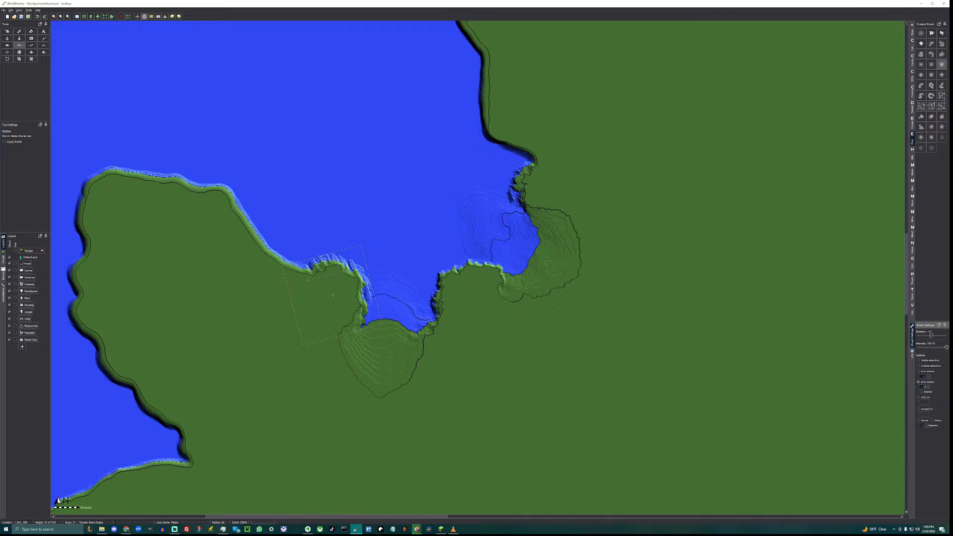
scroll(462, 290, up, 1)
scroll(296, 271, down, 7)
drag(305, 278, 305, 277)
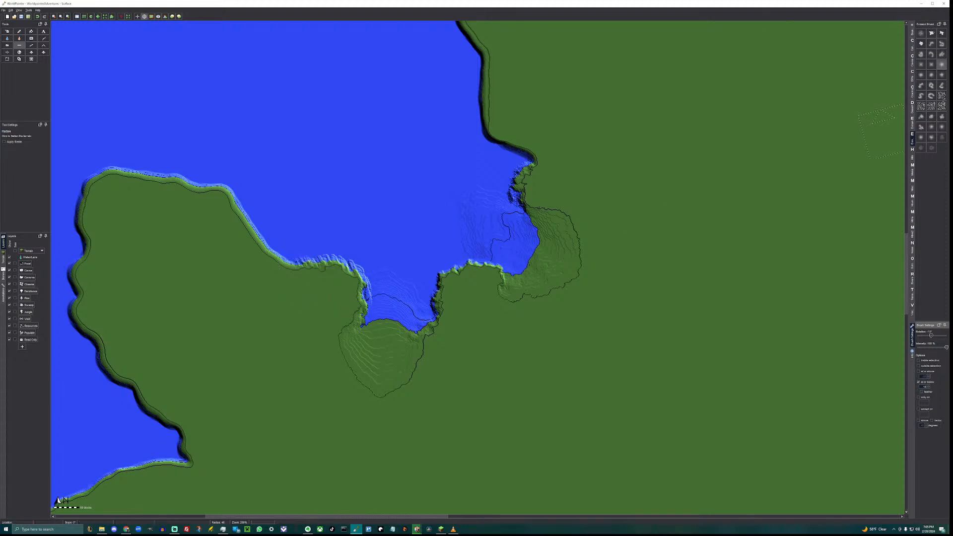
Select a different custom brush for the straight shore northwest of the roughened headland.
click(931, 137)
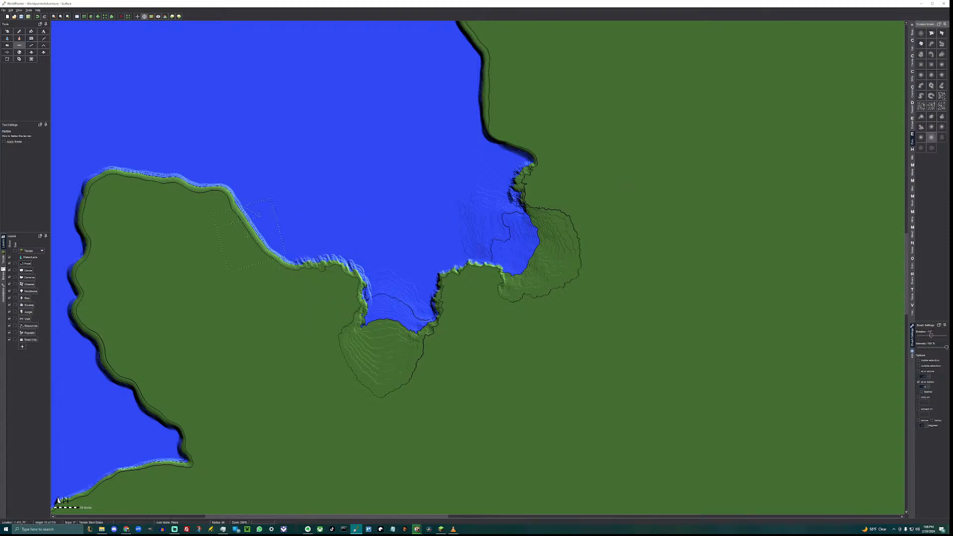
Flatten the peninsula's northeast shoreline with broad strokes to form a rounded headland and a small cove.
mouse_move(244, 249)
mouse_down()
mouse_move(241, 241)
mouse_move(258, 251)
mouse_up()
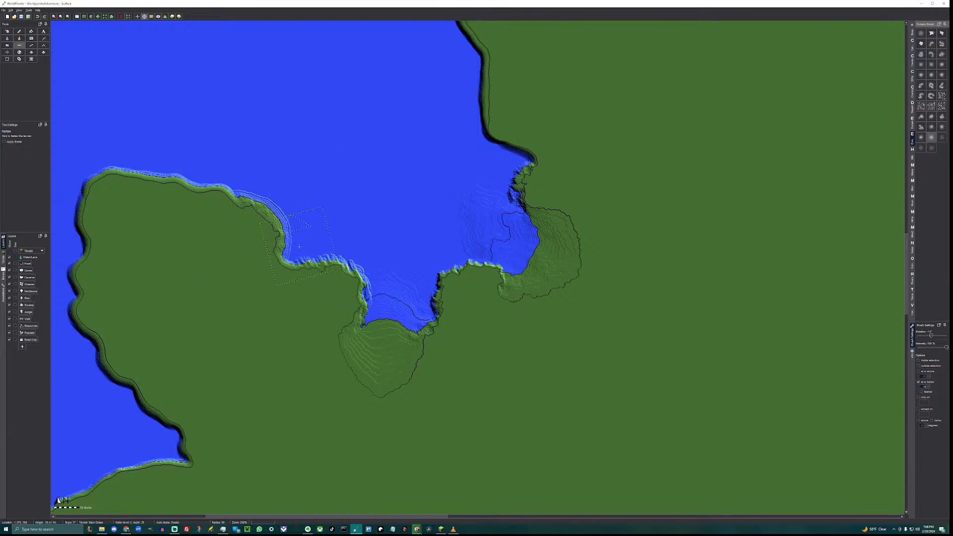
drag(299, 246, 299, 247)
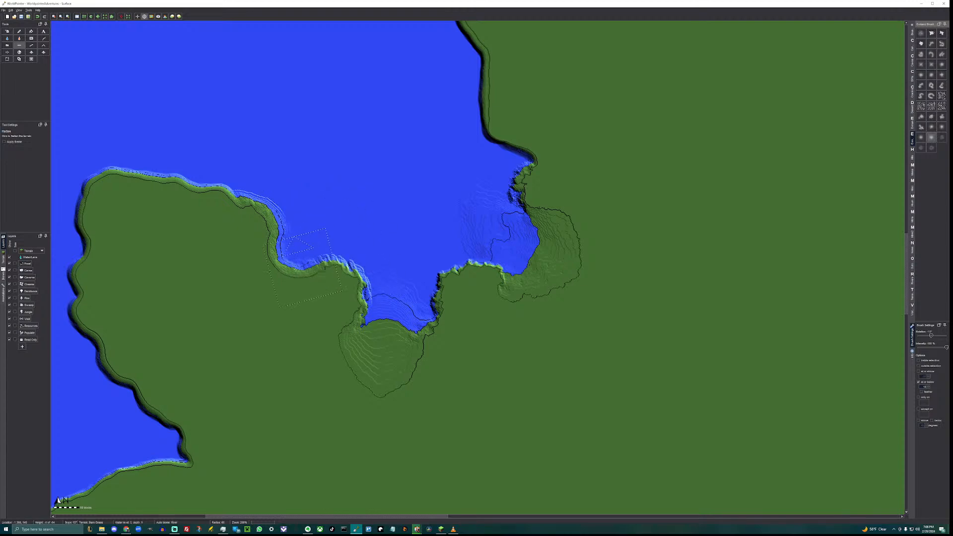
drag(269, 221, 262, 210)
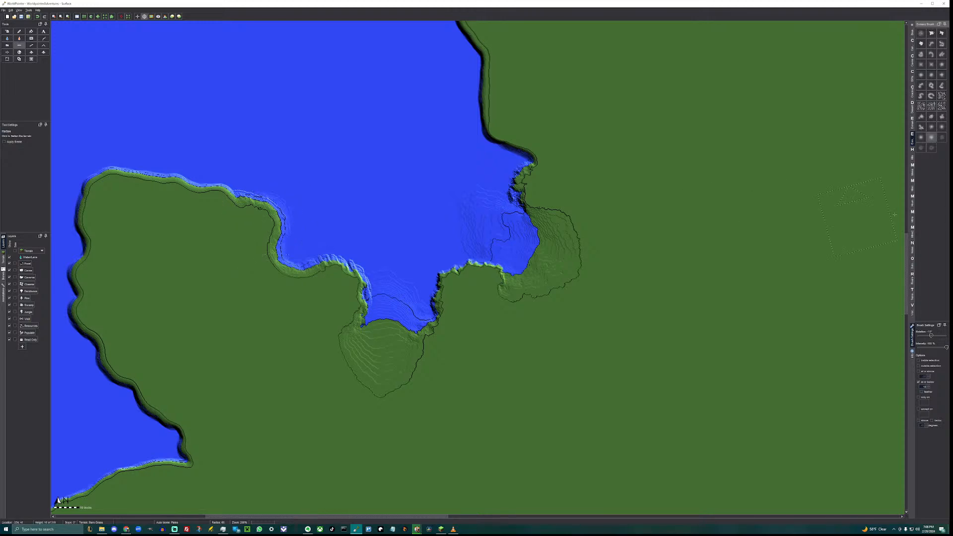
Choose a brush from another brush group and roughen the new headland and both sides of the cove with the Flatten tool.
click(914, 172)
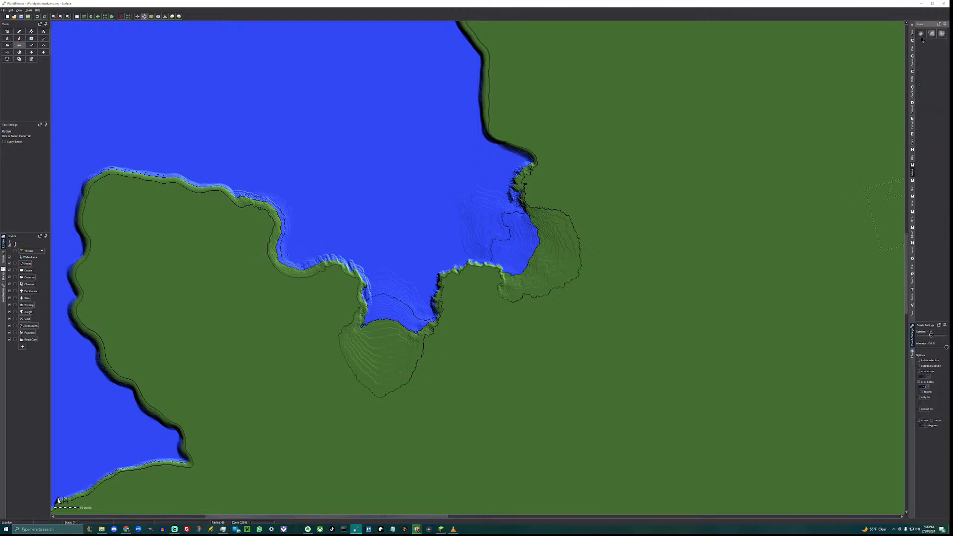
drag(264, 219, 264, 219)
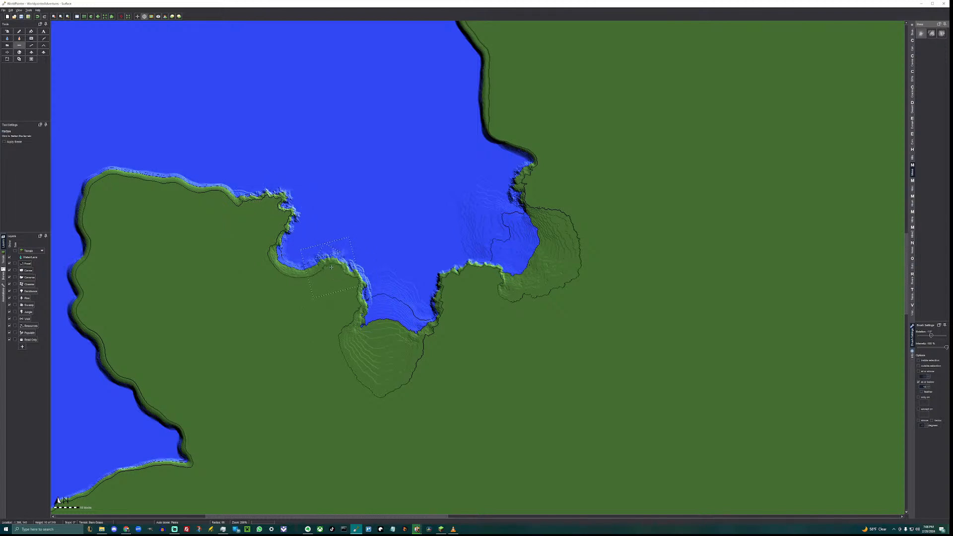
drag(331, 267, 332, 267)
Examine the roughened cove and headland in the 3D view from a rotated, closer angle.
key(ctrl+alt+3)
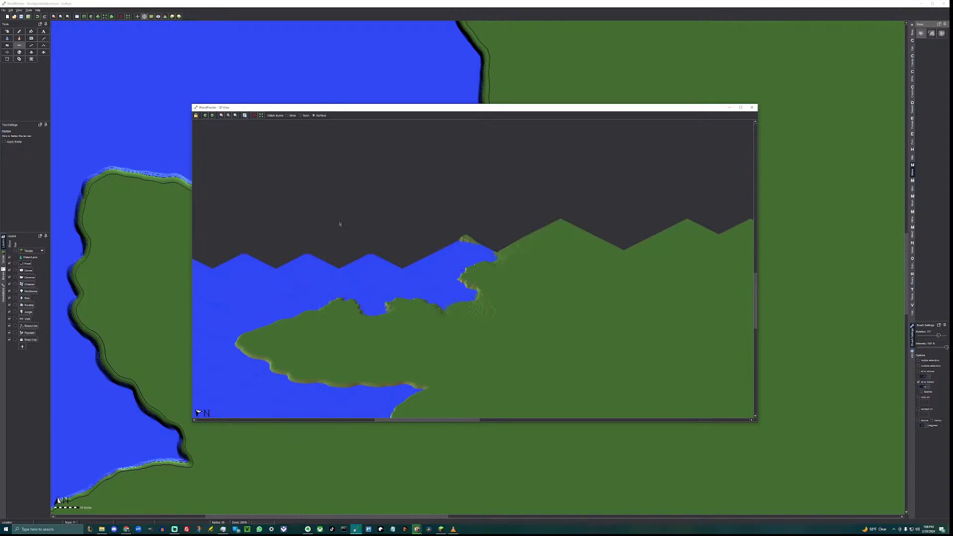
click(205, 116)
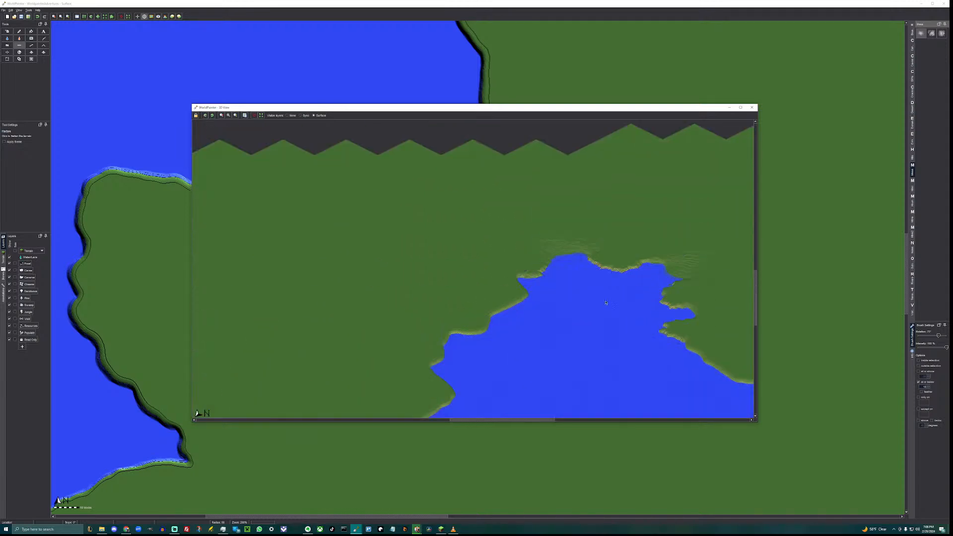
drag(606, 302, 440, 309)
scroll(477, 314, up, 1)
drag(497, 318, 451, 242)
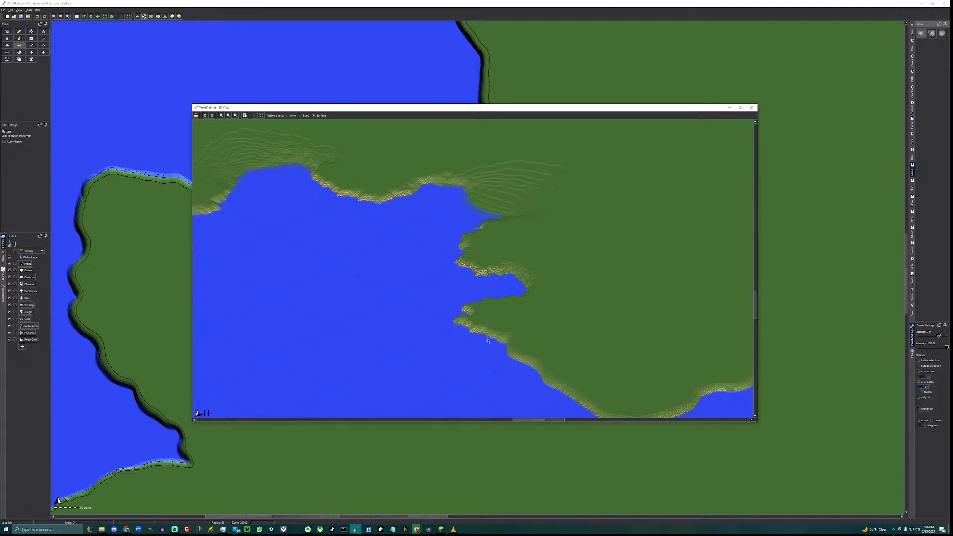
click(752, 107)
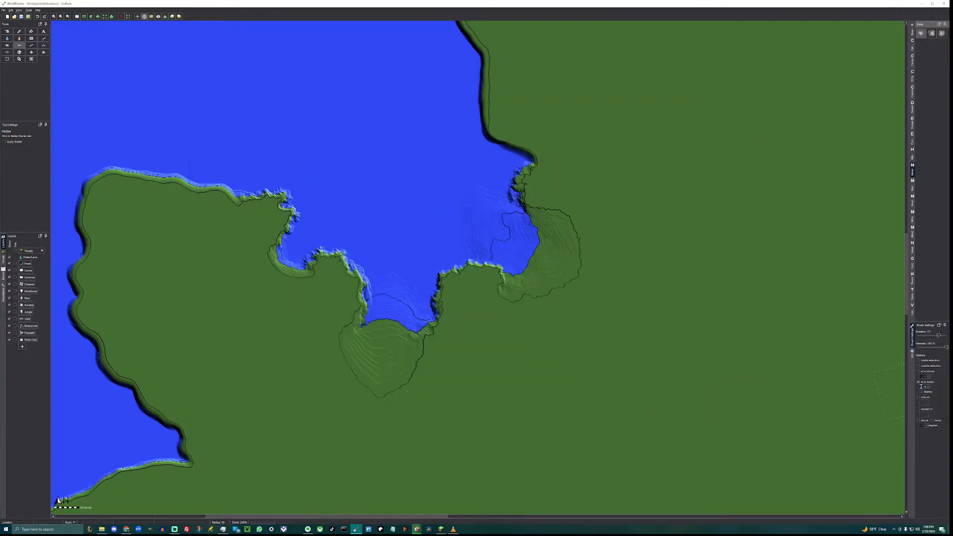
Change the brush's at-or-below height limit, flatten rough land into the cove's western edge, and inspect it in the 3D view.
drag(927, 387, 919, 387)
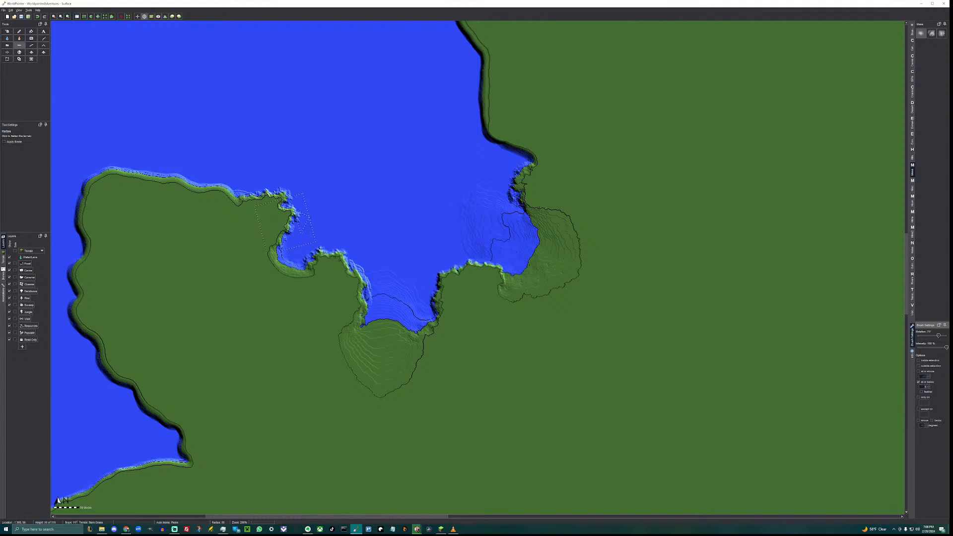
drag(284, 224, 283, 228)
key(F3)
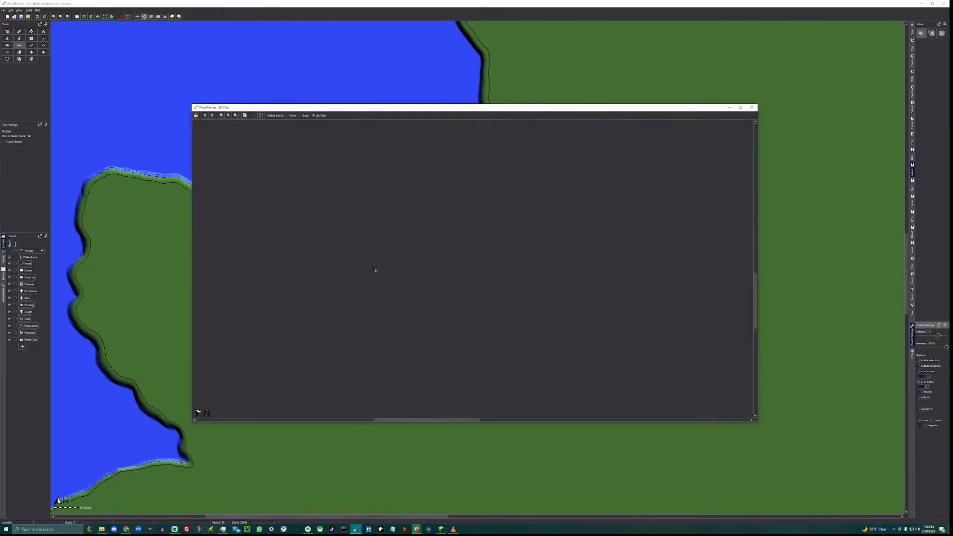
click(205, 116)
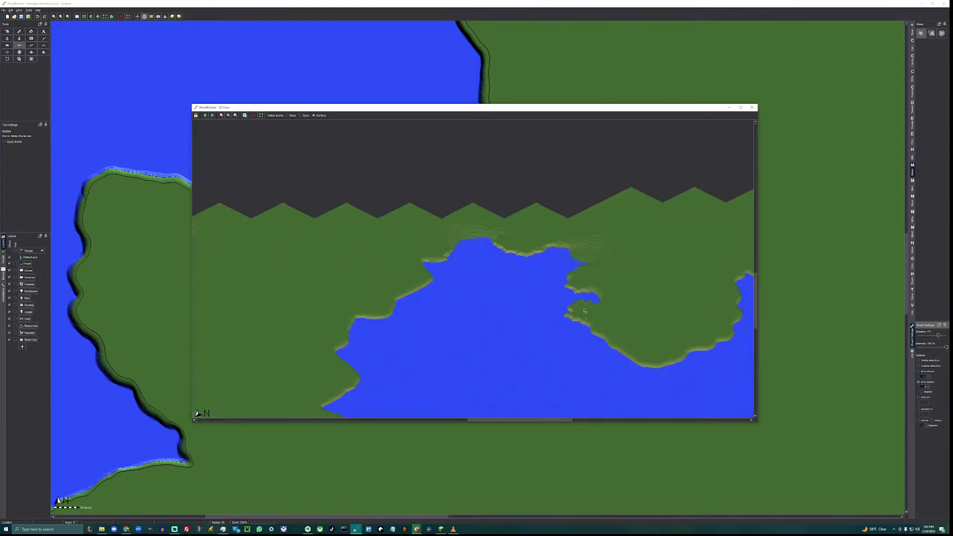
drag(579, 337, 532, 241)
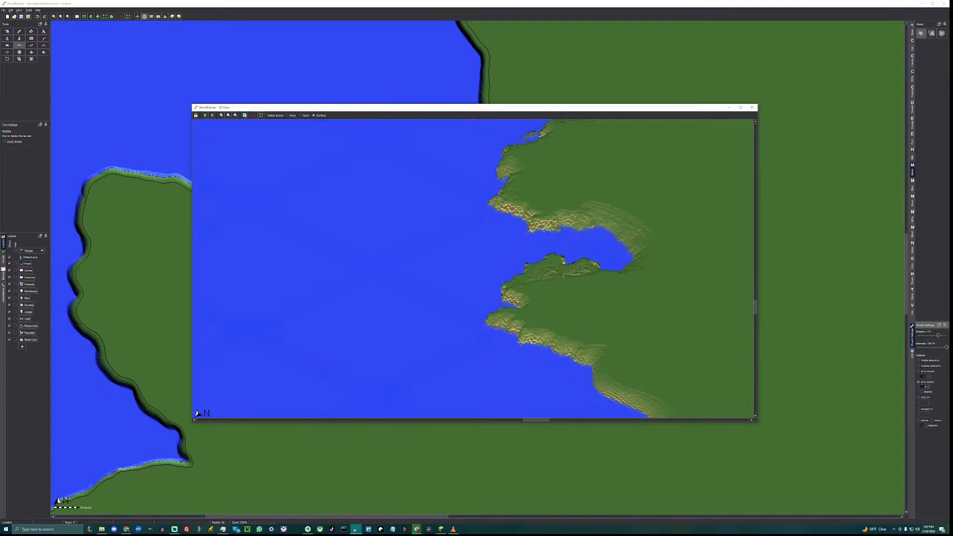
click(752, 108)
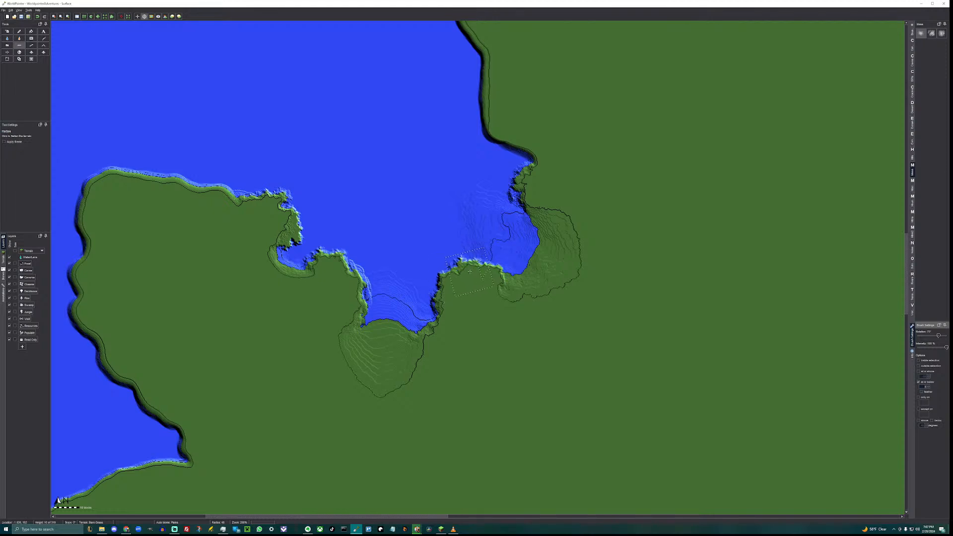
Set the brush's at-or-below limit to a negative height and flatten a rugged underwater shelf around the headland.
scroll(513, 193, down, 1)
drag(923, 387, 939, 388)
text(-)
mouse_move(289, 195)
mouse_down()
mouse_move(293, 207)
mouse_move(278, 203)
mouse_move(290, 194)
mouse_up()
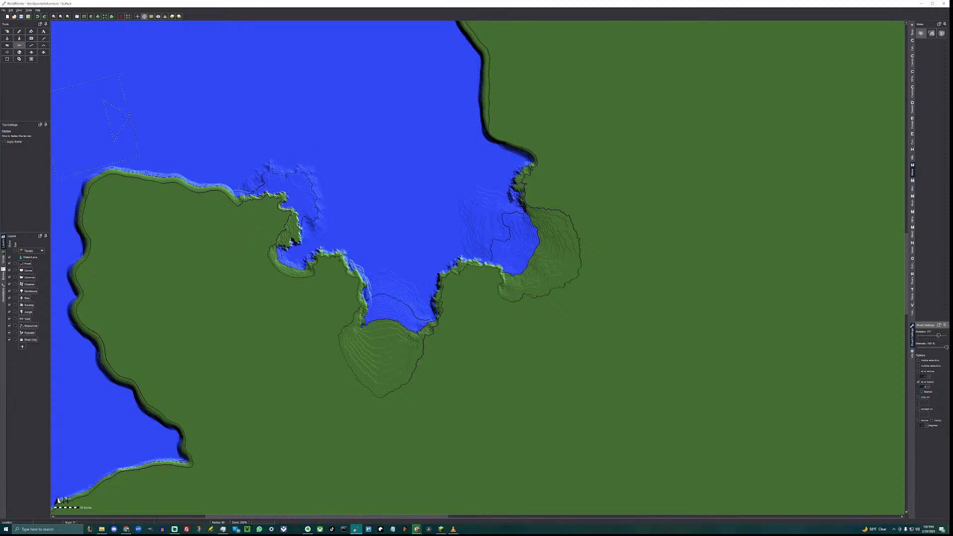
With the Height tool, extend the underwater shelf westward and raise a rough outcrop on the shoreline west of the headland.
click(7, 45)
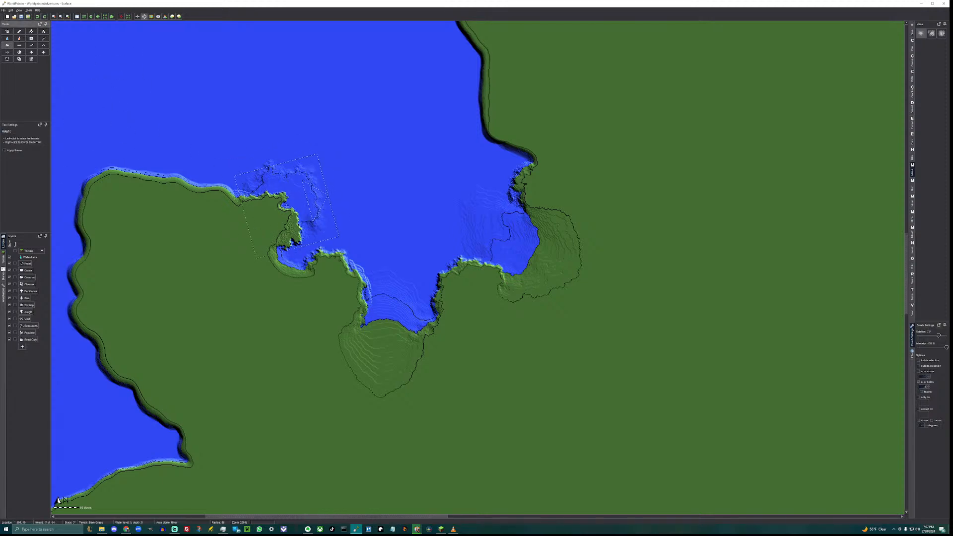
drag(255, 184, 253, 186)
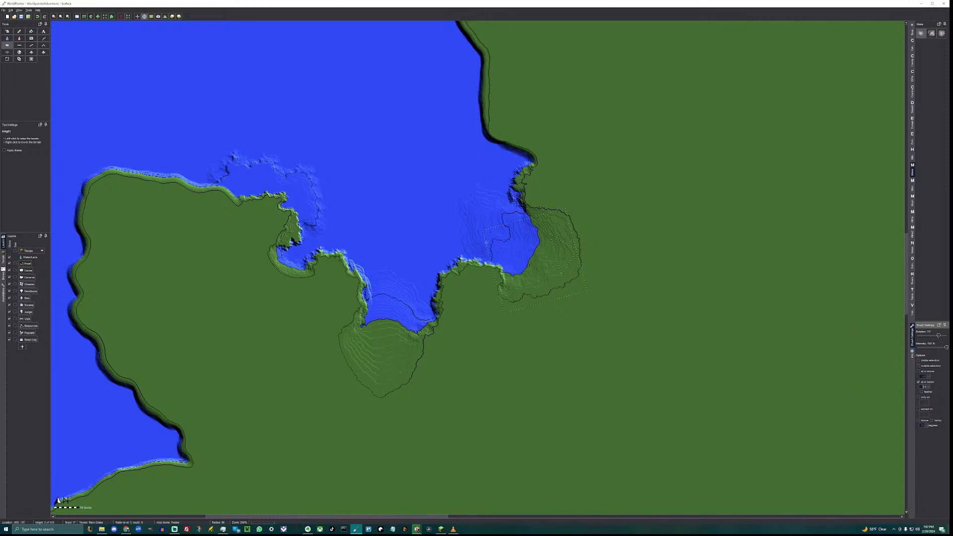
drag(221, 195, 221, 196)
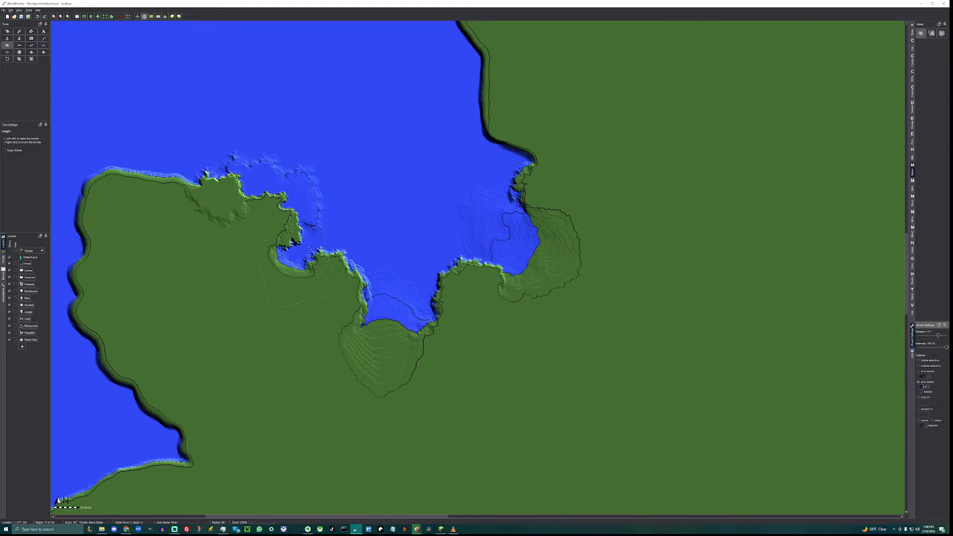
Examine the new outcrop and the rest of the peninsula's rough coast in the rotated 3D view.
key(F3)
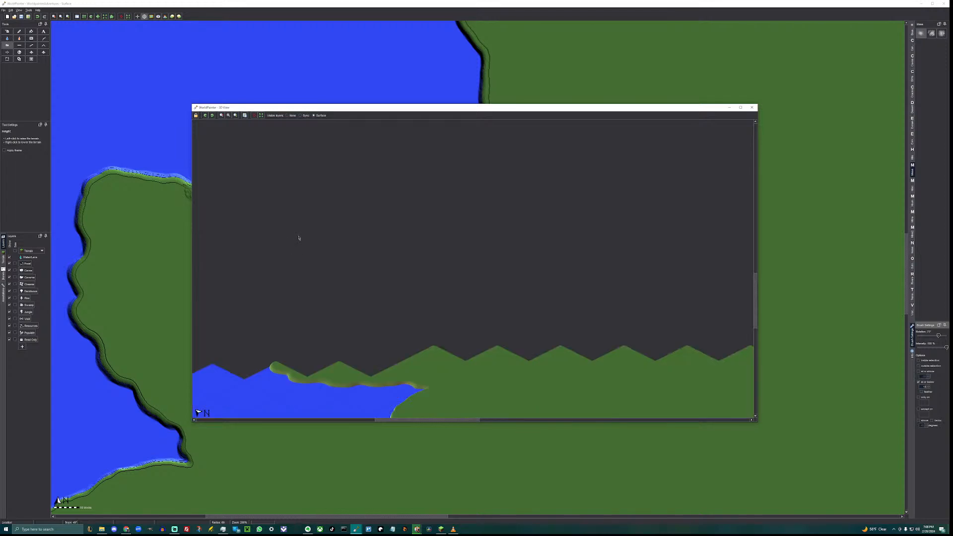
scroll(276, 181, down, 3)
click(205, 115)
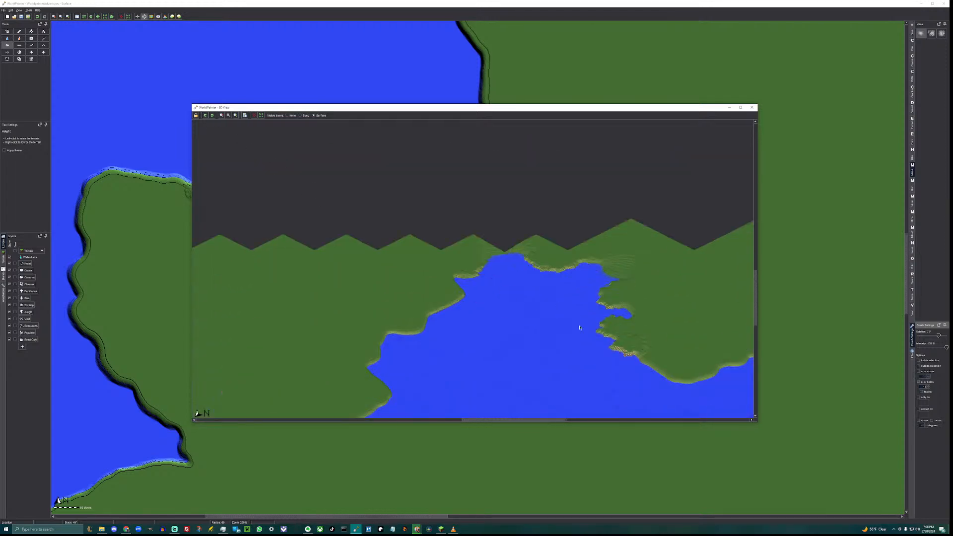
drag(551, 335, 489, 322)
scroll(489, 323, up, 1)
drag(560, 347, 442, 267)
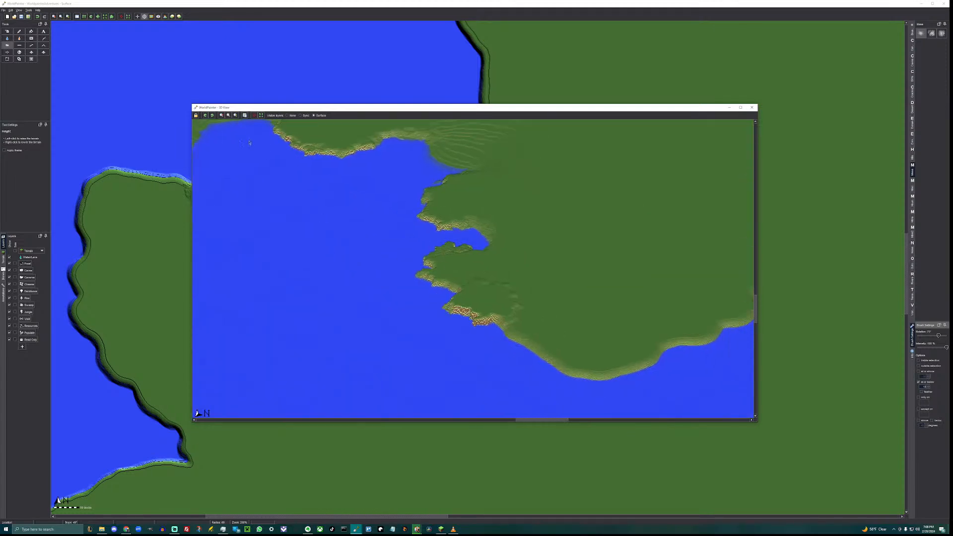
drag(467, 337, 466, 318)
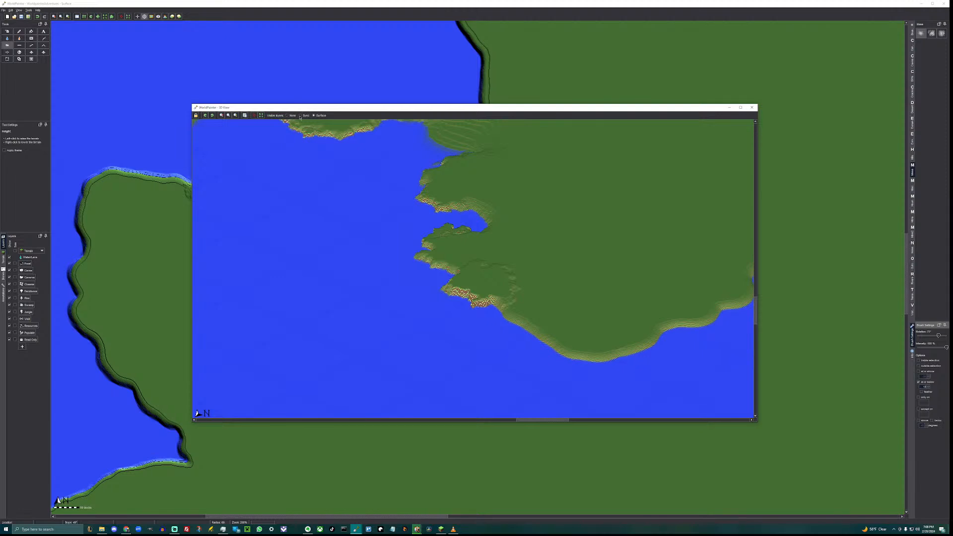
drag(281, 187, 303, 213)
drag(368, 269, 372, 296)
click(752, 107)
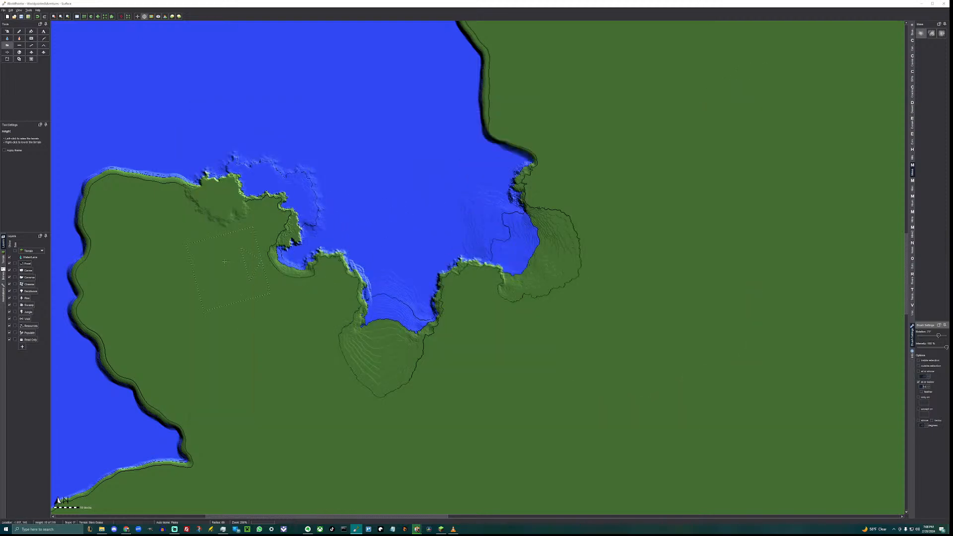
Try raising a rough outcrop on the bay's eastern shore, north of the small inlet, and undo each attempt.
middle_drag(220, 220, 264, 288)
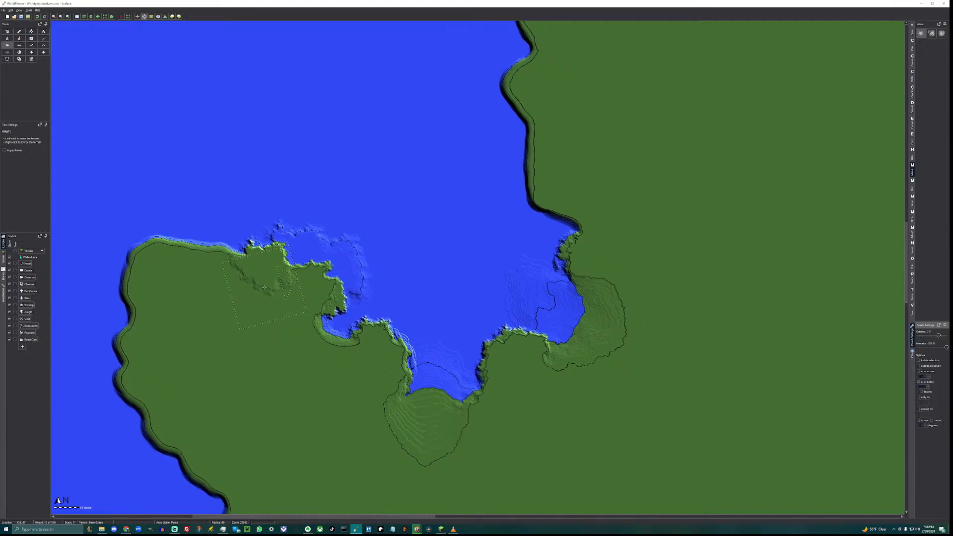
middle_drag(547, 248, 425, 328)
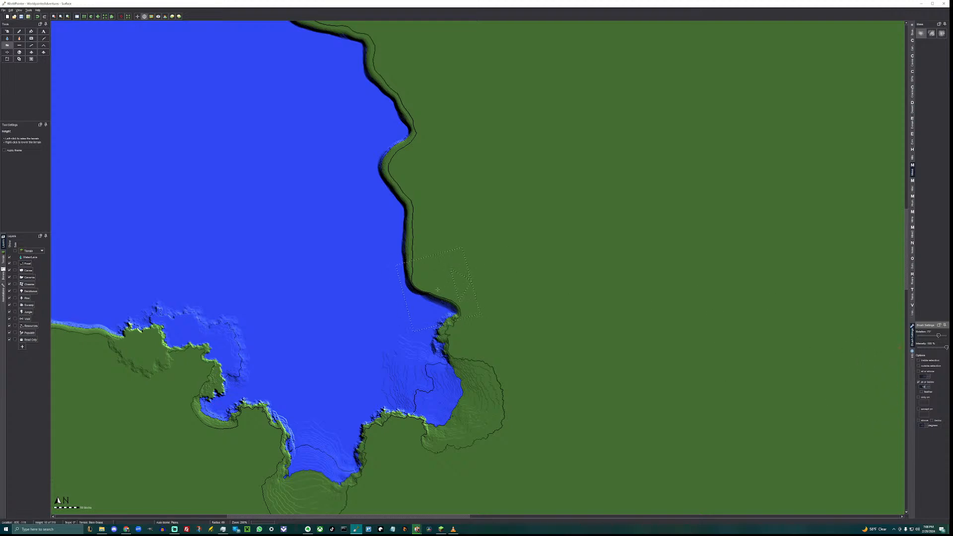
drag(424, 283, 425, 283)
key(ctrl+z)
text(6)
click(416, 281)
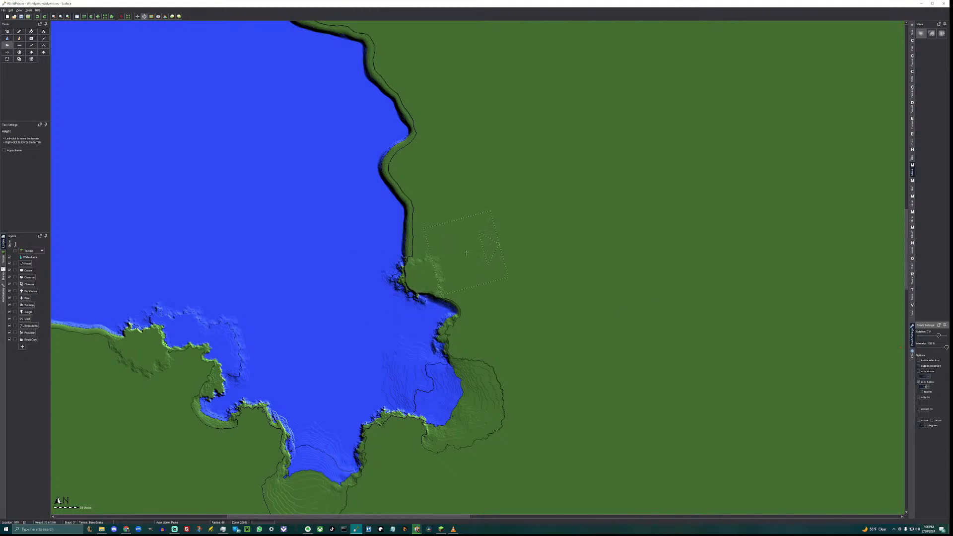
key(ctrl+z)
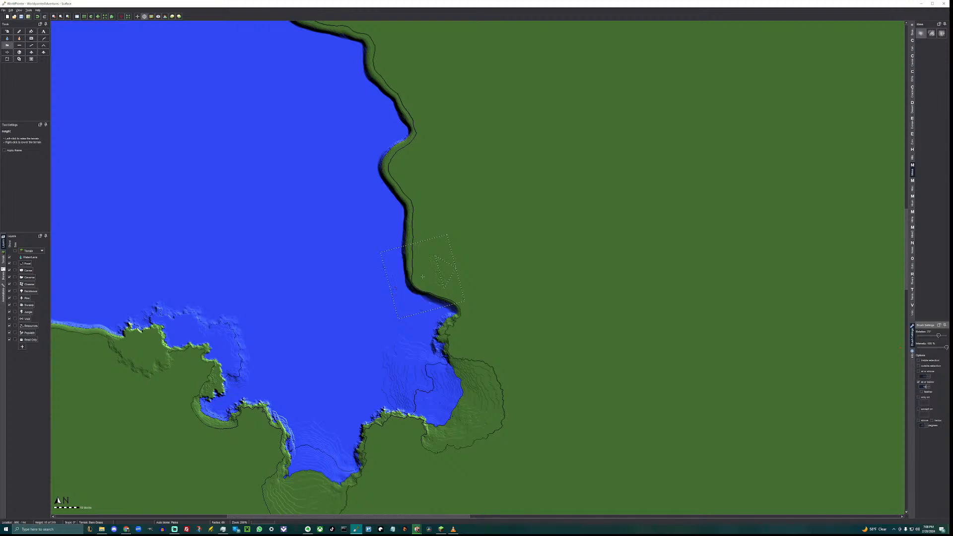
Adjust the brush's at-or-below height limit and raise a jagged headland along the bay's eastern shore, north of the small inlet.
click(918, 383)
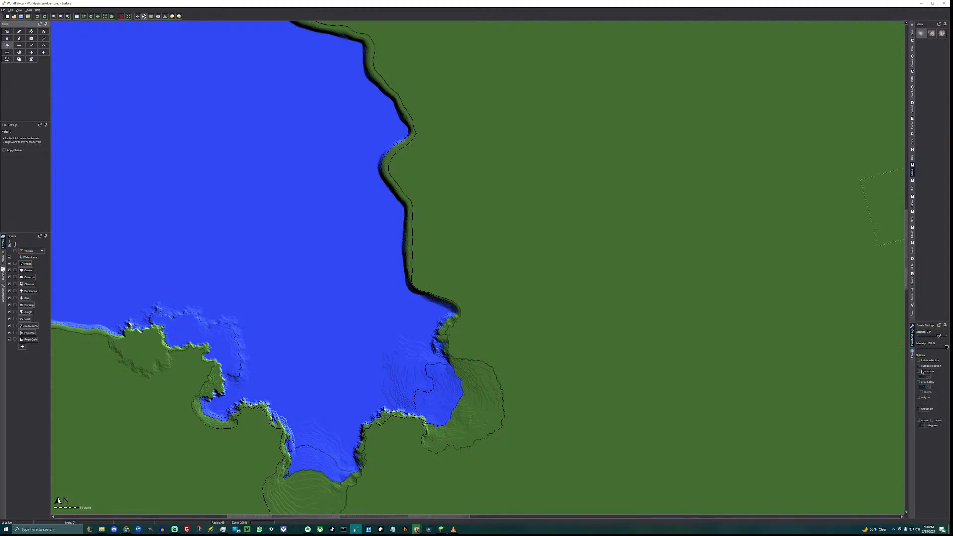
click(927, 383)
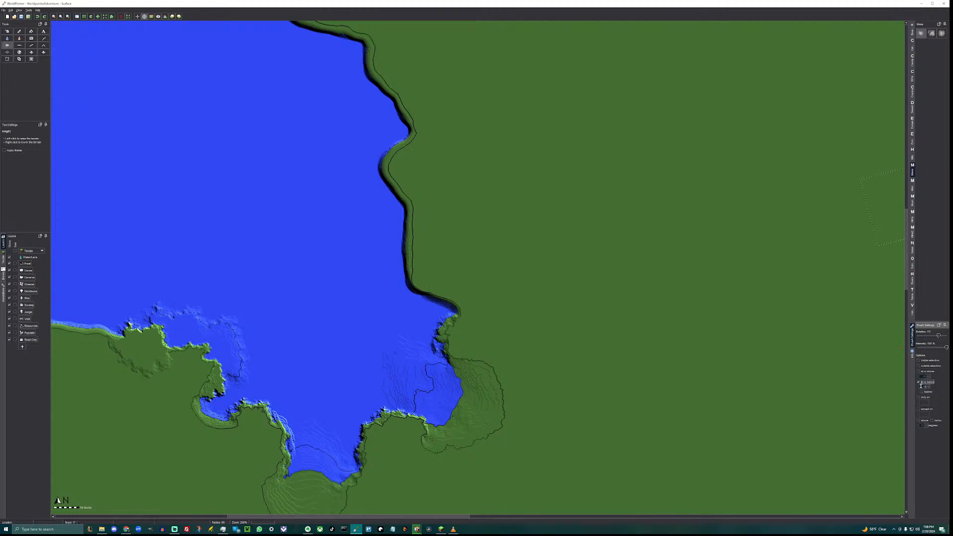
click(922, 386)
drag(414, 253, 418, 279)
Switch to a brush from a different brush group and sculpt rocky edges on the shores around the eastern inlet.
click(913, 75)
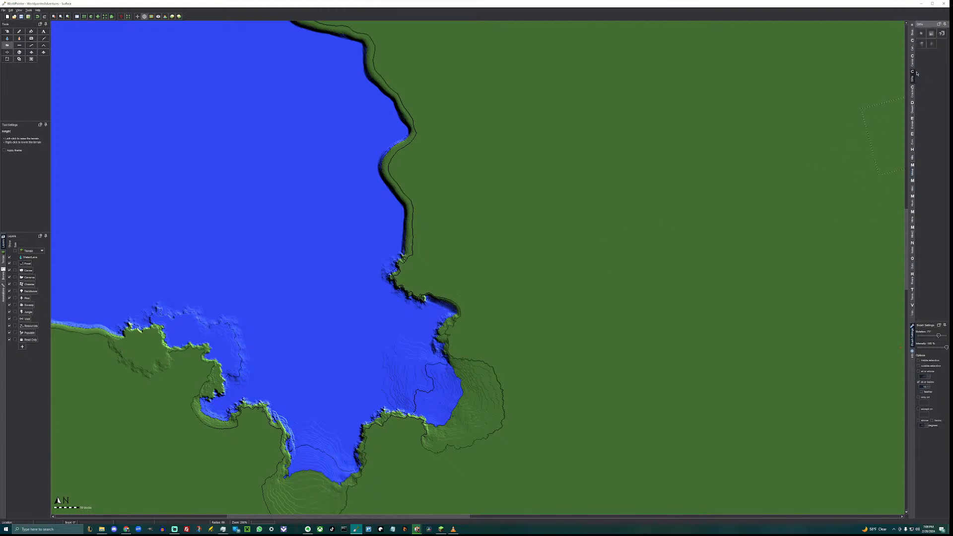
click(922, 44)
drag(431, 284, 428, 287)
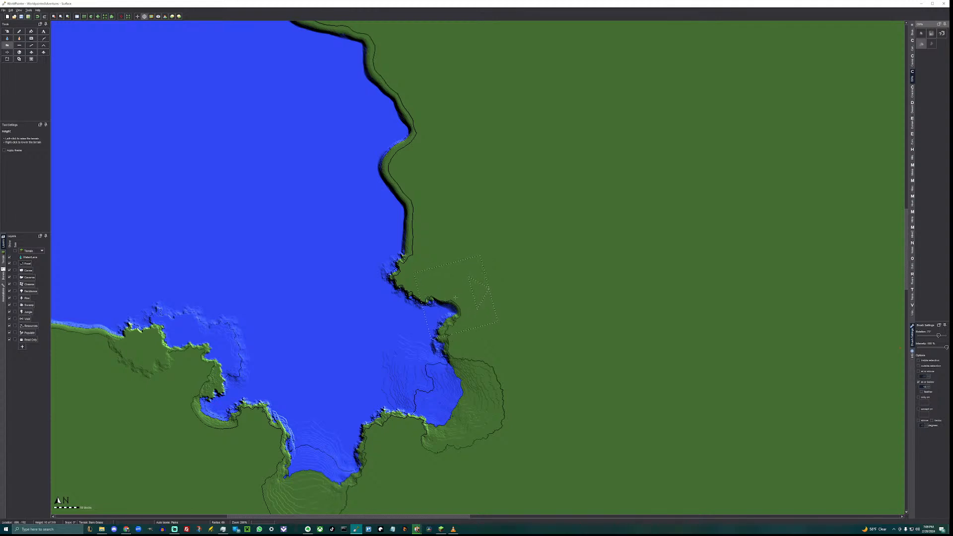
scroll(456, 297, up, 2)
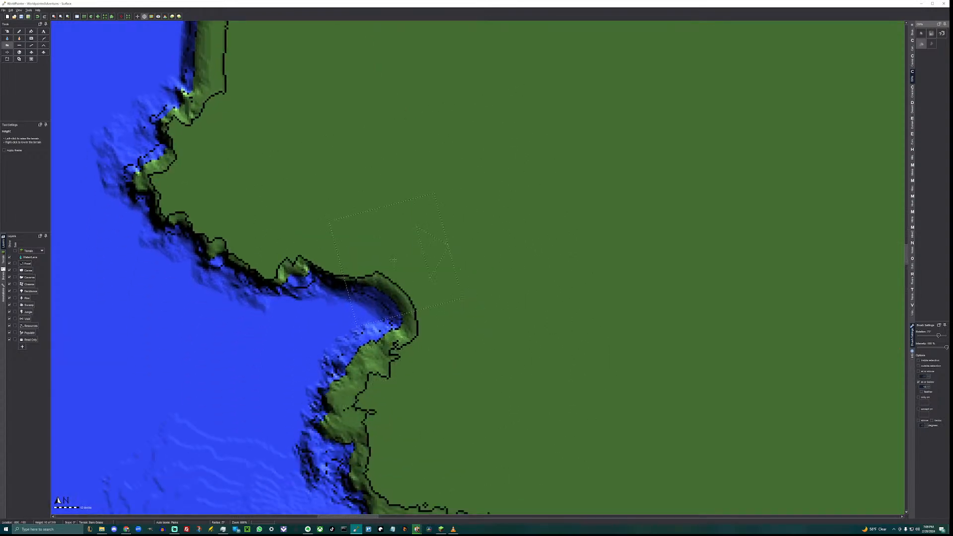
drag(394, 260, 383, 268)
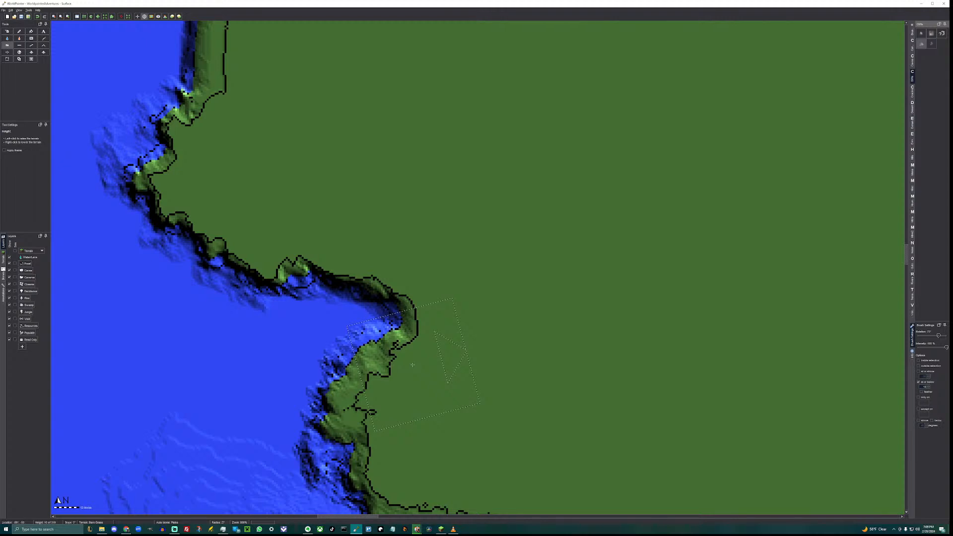
mouse_move(413, 365)
mouse_down()
mouse_move(376, 365)
mouse_move(381, 355)
mouse_up()
drag(258, 268, 257, 268)
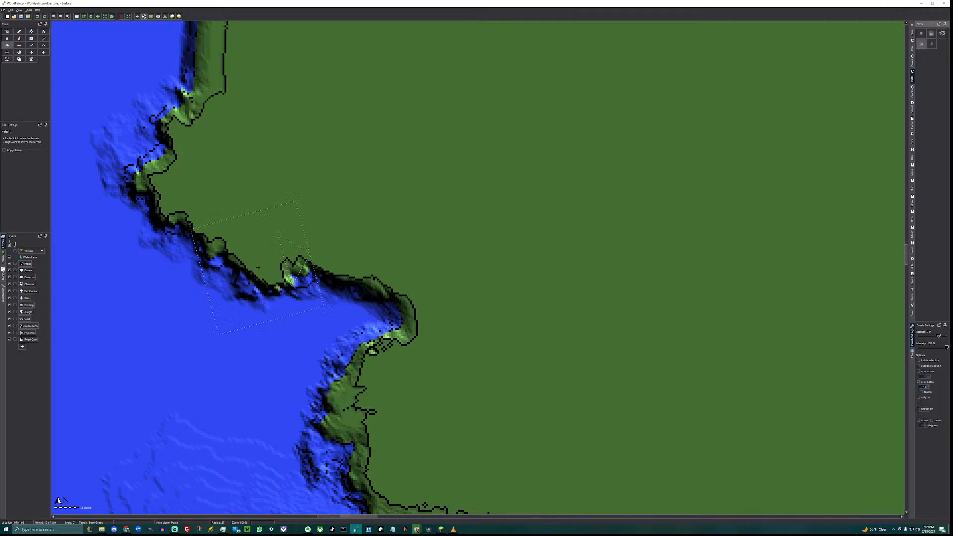
Reduce the brush size and raise a small rocky islet just off the eastern headland.
scroll(191, 297, down, 3)
drag(192, 297, 192, 297)
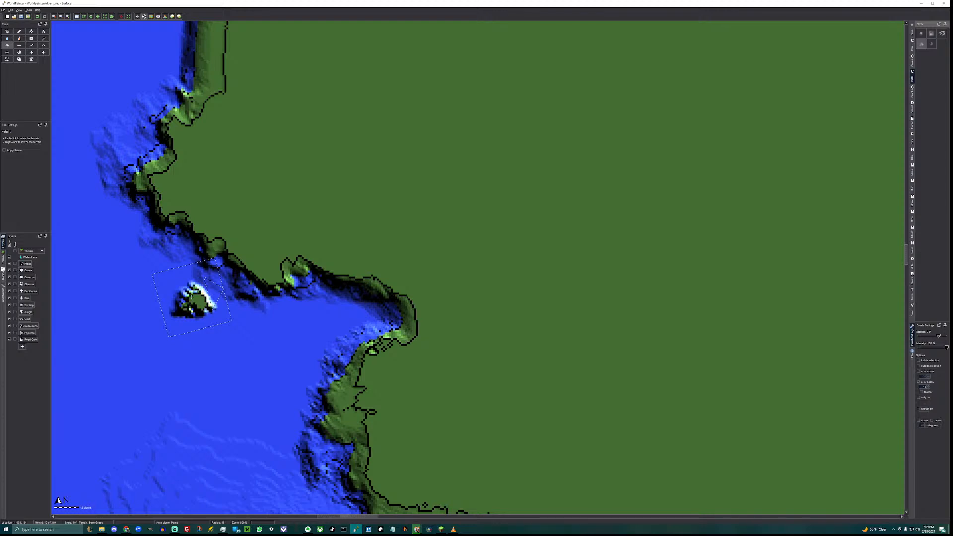
Examine the new rocky islet and the surrounding eastern coastline in the 3D view.
key(F3)
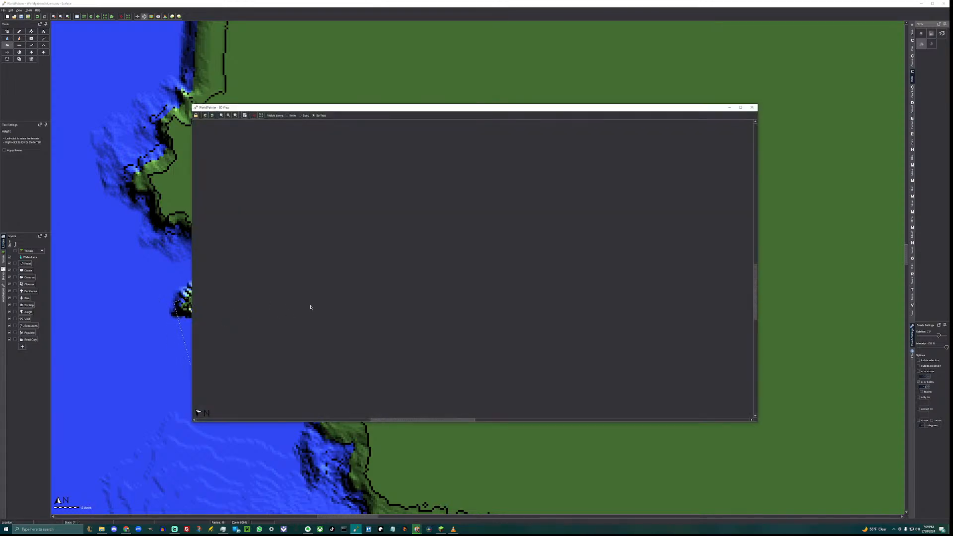
scroll(440, 293, up, 1)
scroll(440, 293, up, 2)
middle_drag(395, 413, 440, 197)
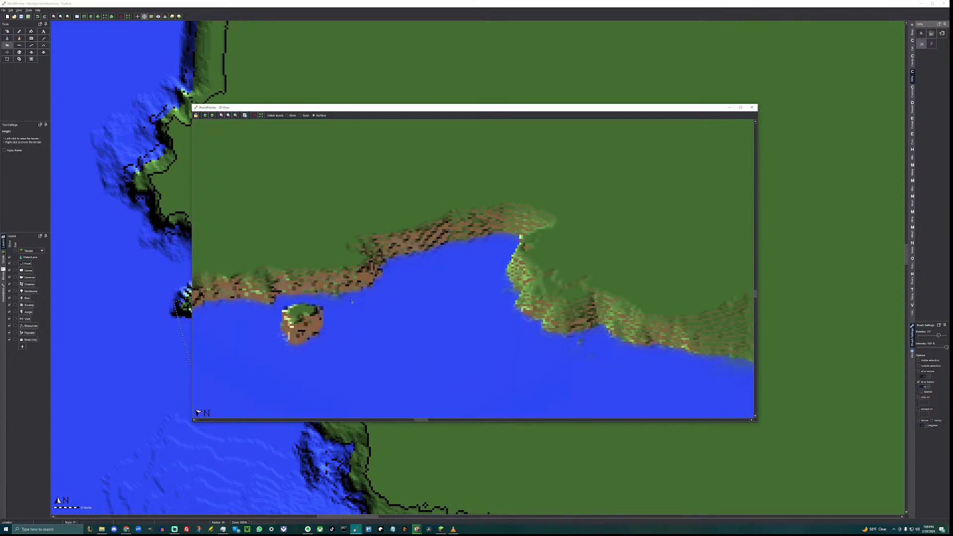
middle_drag(351, 301, 390, 268)
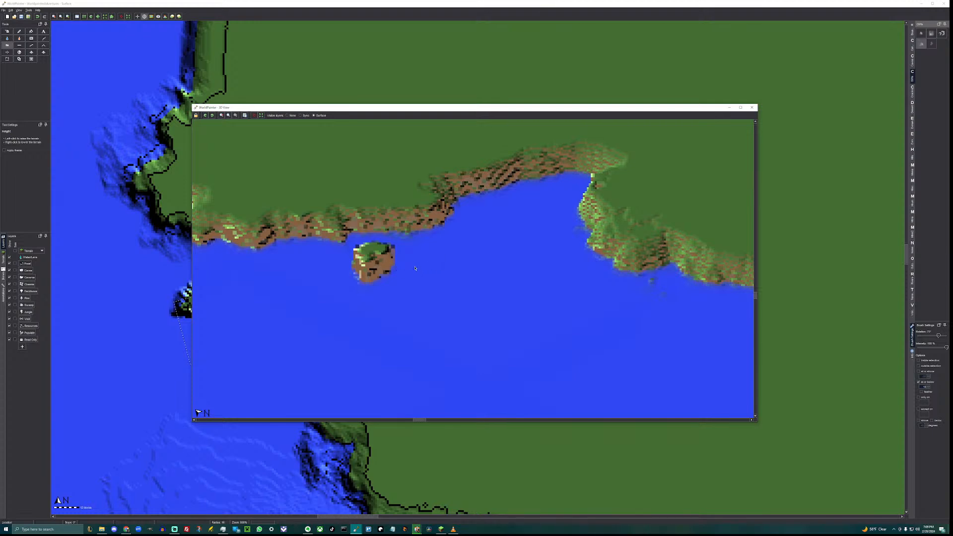
click(752, 107)
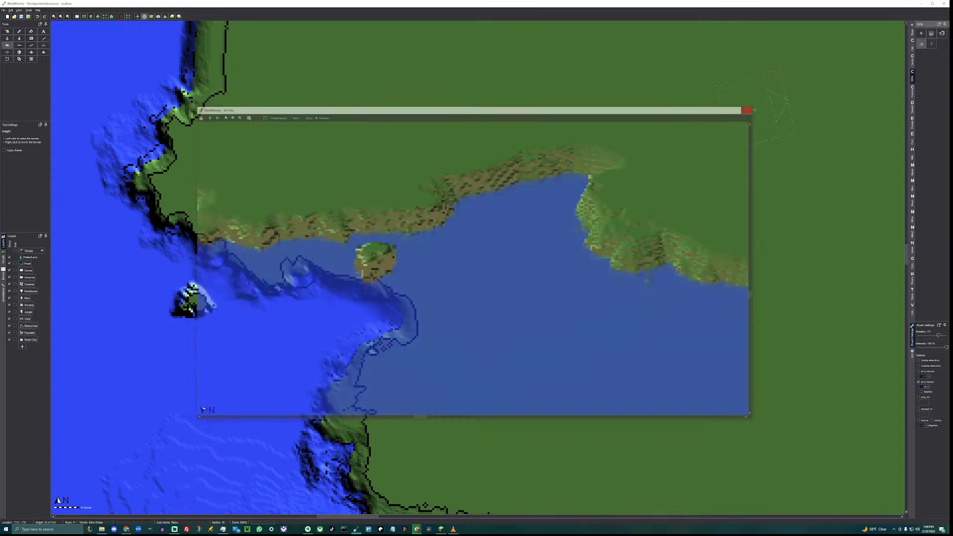
Raise the tip of the eastern headland northwest of the islet into a narrow point reaching into the sea.
scroll(251, 251, down, 1)
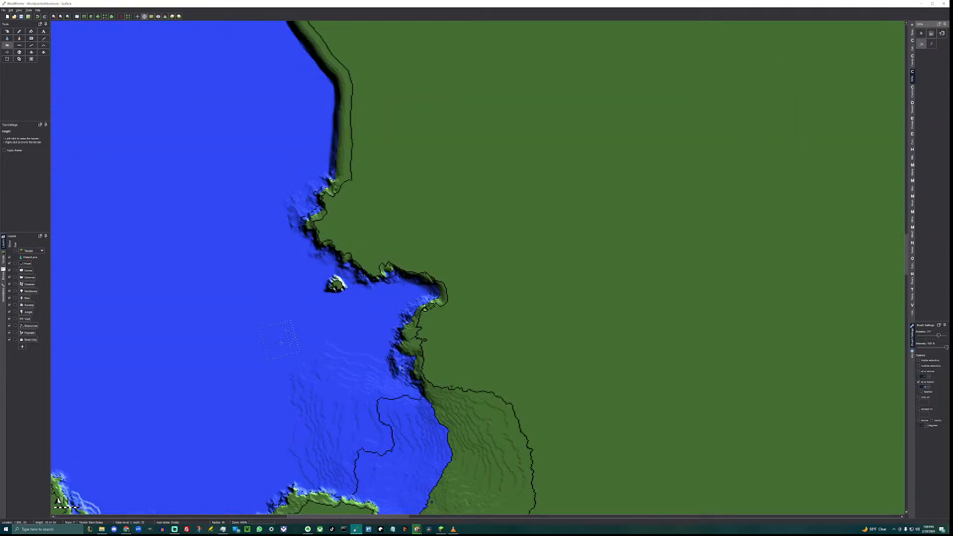
middle_drag(293, 368, 490, 408)
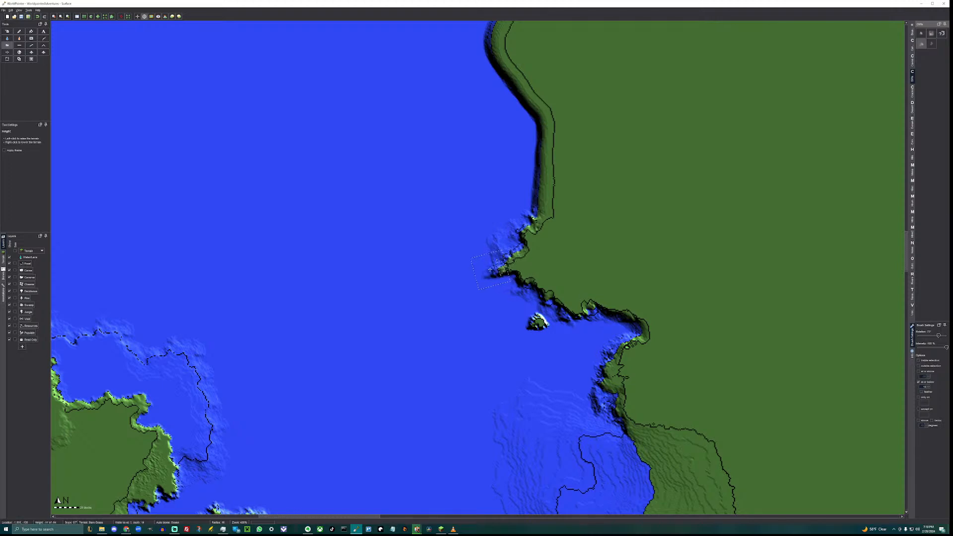
drag(490, 270, 515, 264)
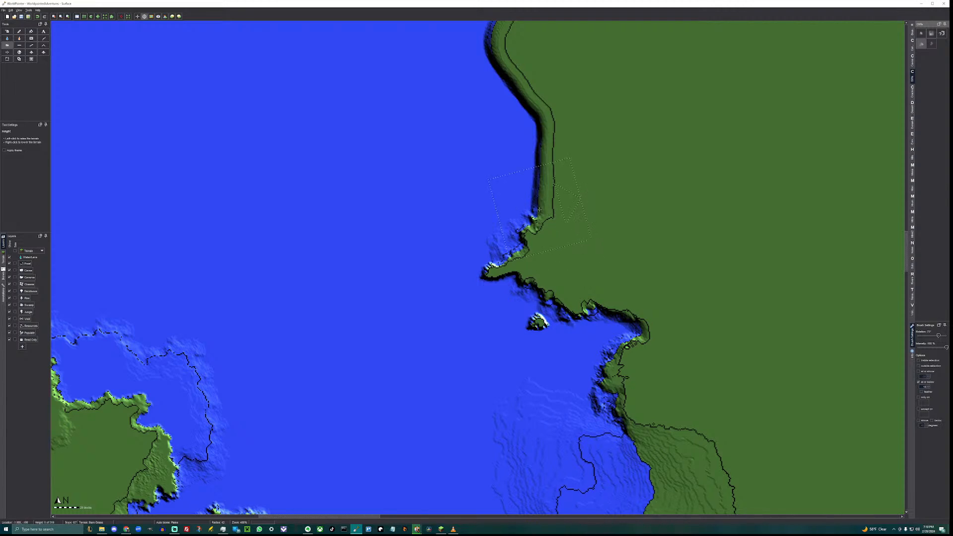
Lower the terrain to carve a small cove north of the pointed headland and roughen the smooth shore just above it.
right_drag(544, 209, 544, 209)
middle_drag(581, 225, 443, 302)
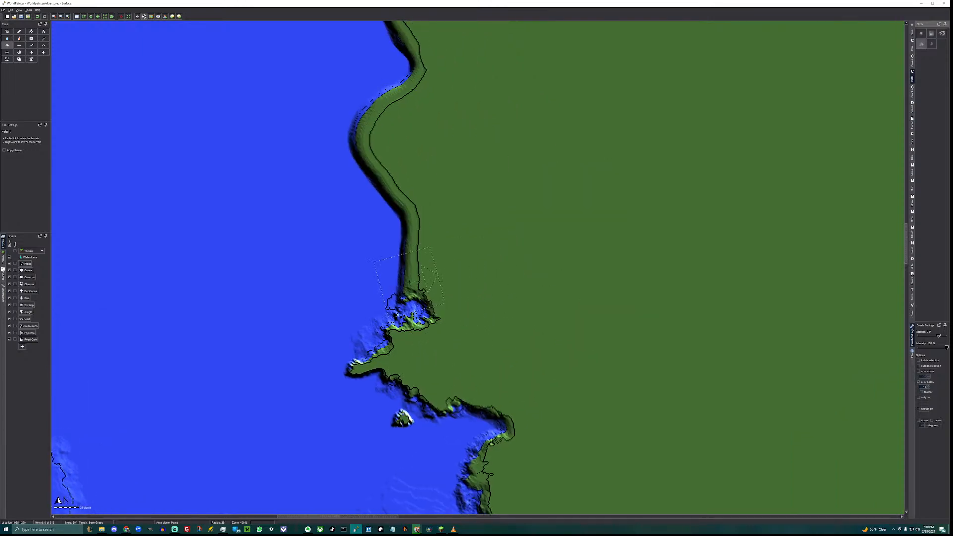
right_drag(409, 283, 409, 276)
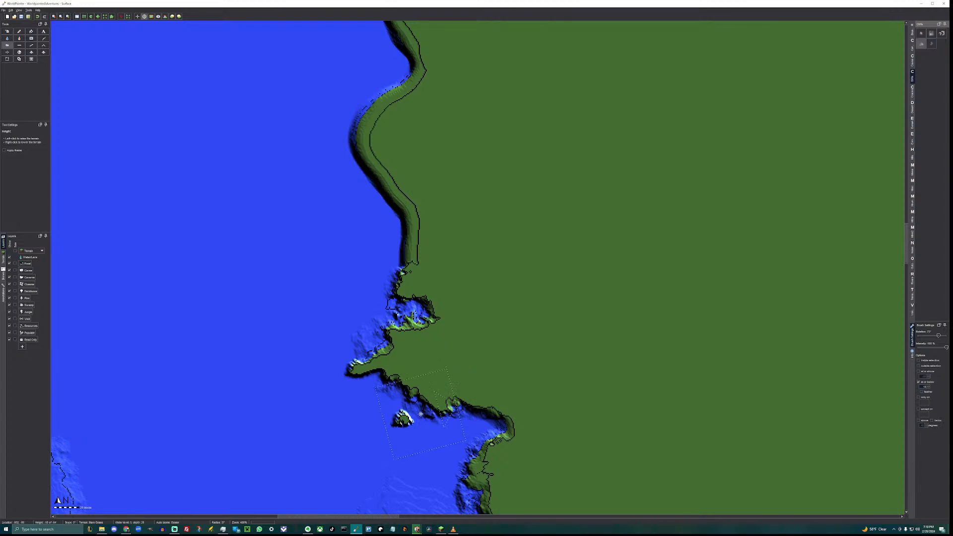
Shrink and rotate the brush and raise several small rocky islets off the new cove and the headland's northern side.
middle_drag(407, 391, 417, 408)
scroll(387, 341, up, 8)
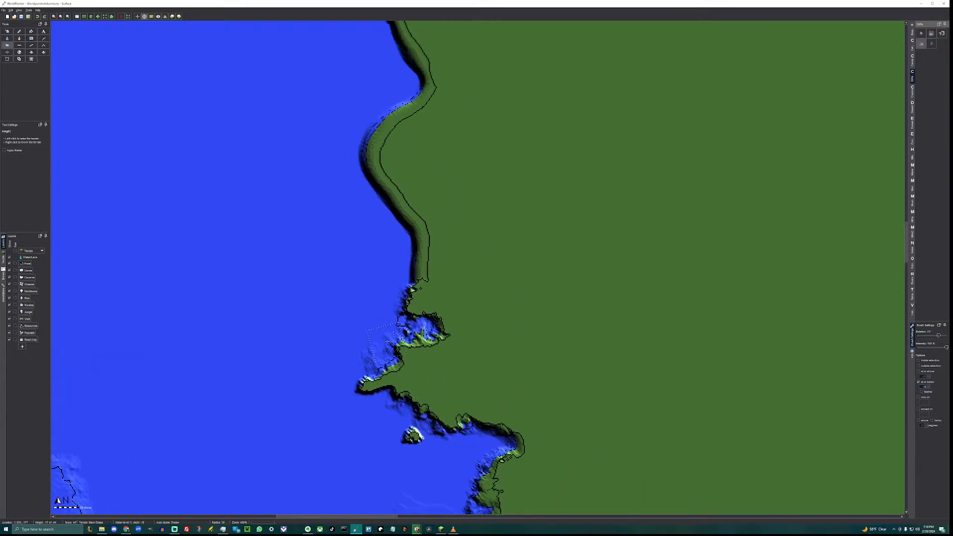
scroll(371, 352, up, 5)
scroll(383, 308, down, 3)
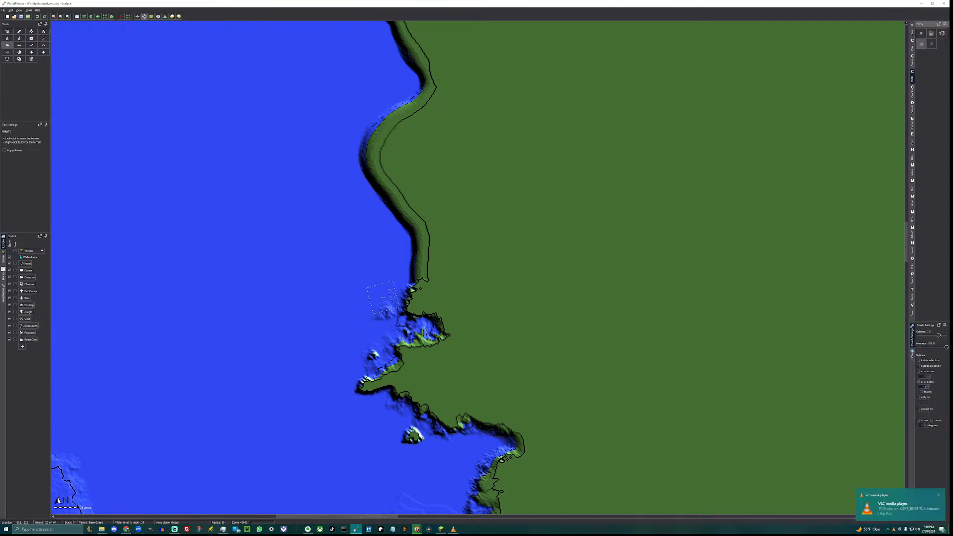
alt+scroll(382, 298, down, 4)
click(383, 299)
click(392, 316)
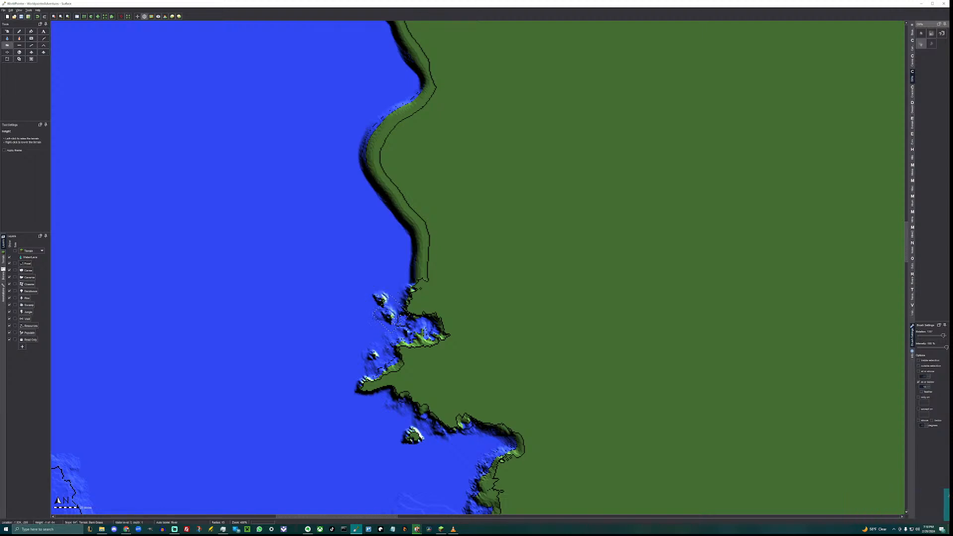
click(395, 284)
Switch to a speckled brush from another group and try scattering rocks off the cove and south of the pointed headland.
click(913, 268)
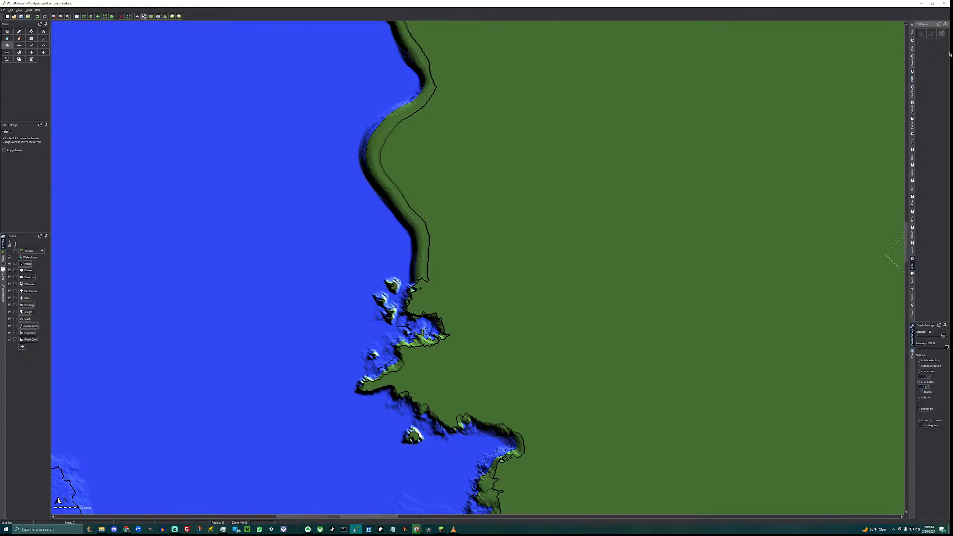
click(921, 33)
scroll(355, 312, down, 11)
drag(363, 287, 381, 337)
scroll(379, 335, down, 4)
middle_drag(388, 416, 382, 325)
drag(382, 326, 382, 325)
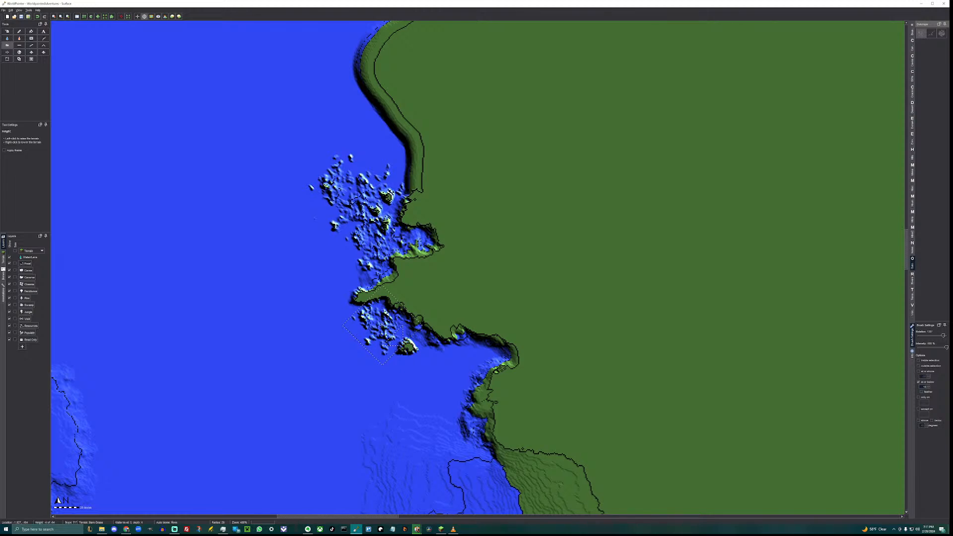
Check the scattered rocks in the 3D view and undo the speckled brush strokes.
key(ctrl+3)
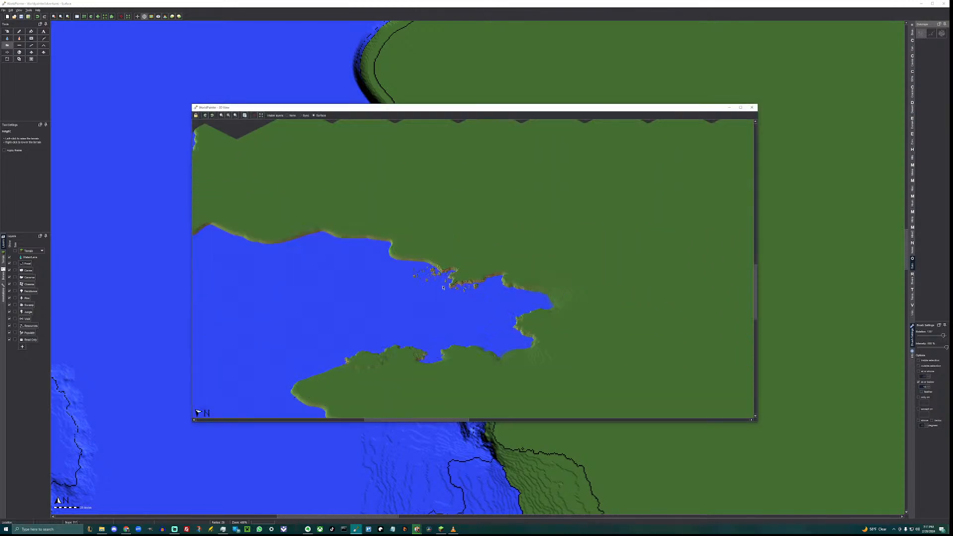
scroll(443, 286, up, 1)
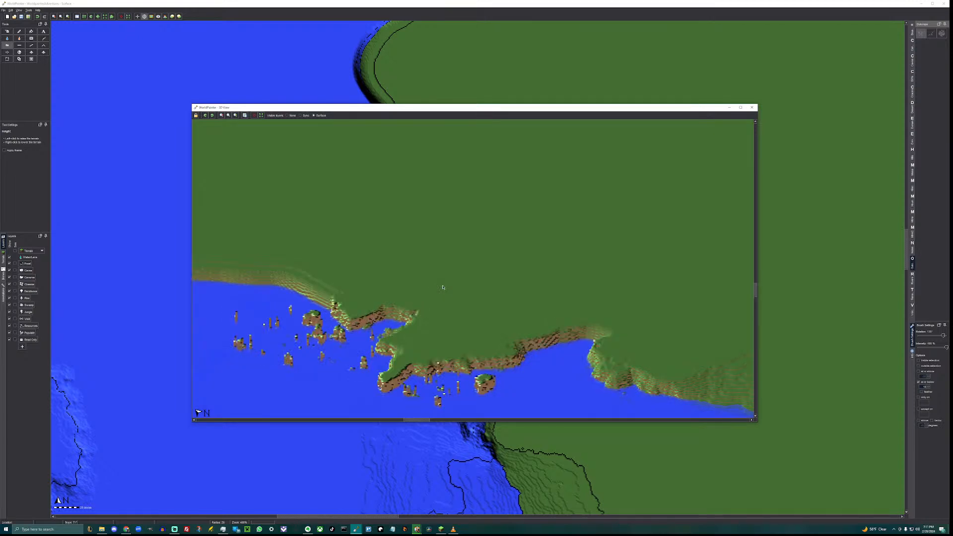
click(753, 107)
key(ctrl+z)
key(ctrl+z)
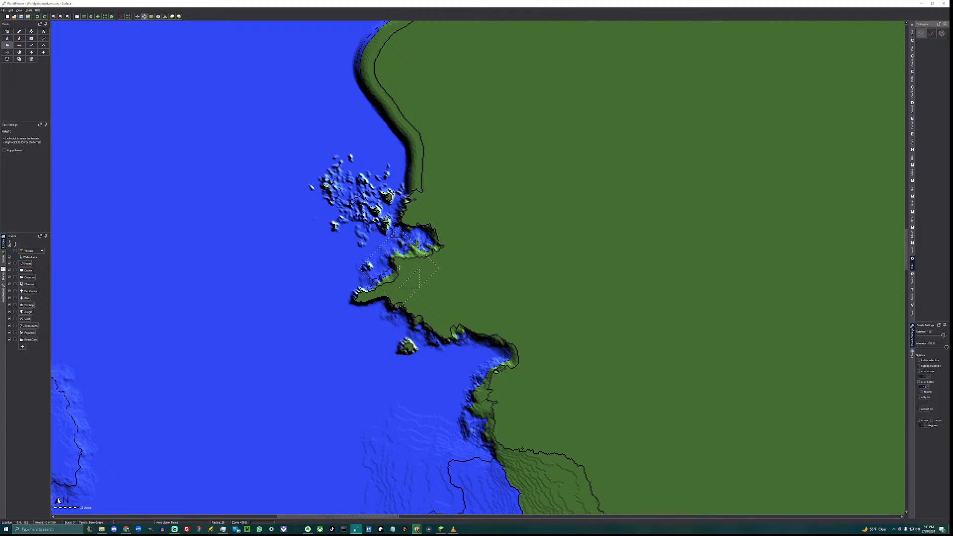
Enlarge the speckled brush, lower its intensity and scatter rocks across the water off the cove.
scroll(361, 220, down, 9)
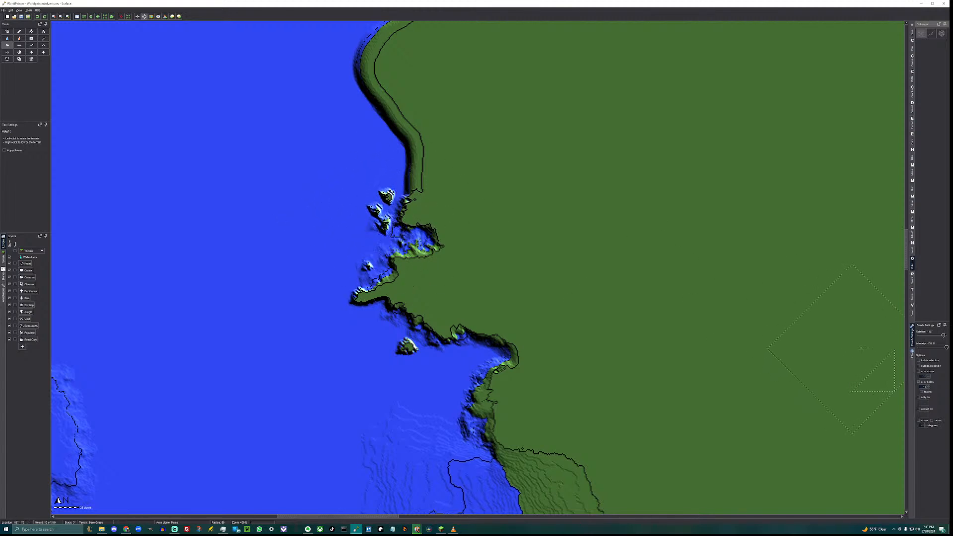
drag(947, 347, 938, 348)
drag(360, 223, 361, 223)
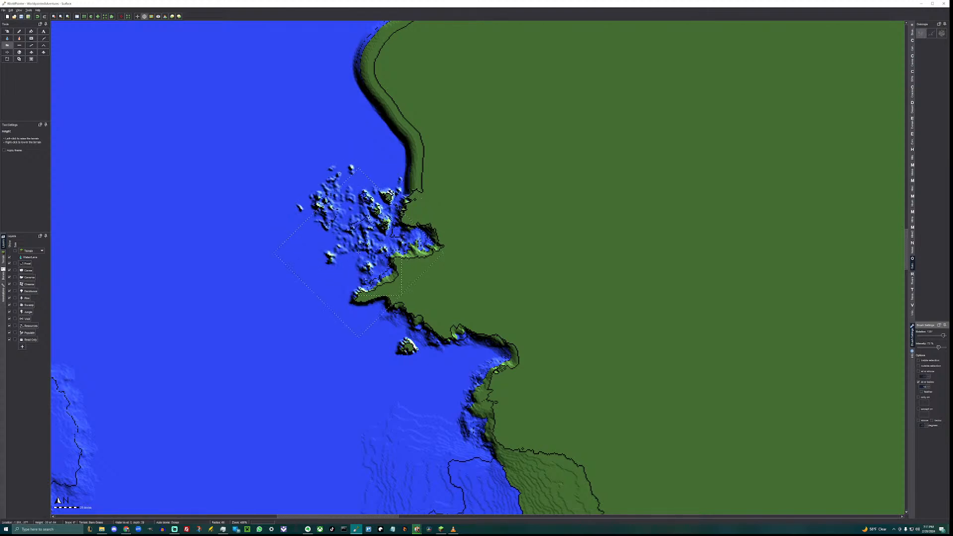
Scatter a smaller patch of rocks south of the pointed headland and check the rocks in the 3D view.
key(F3)
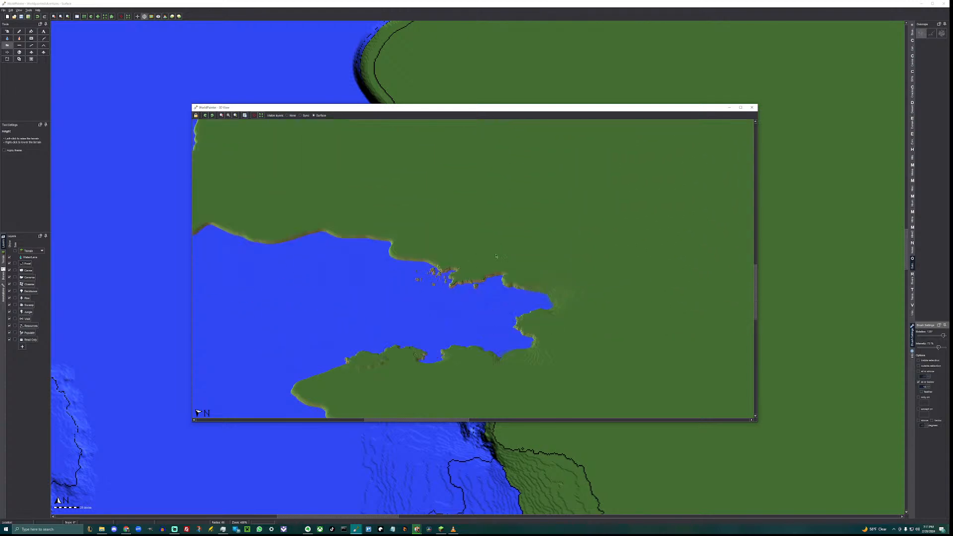
click(752, 108)
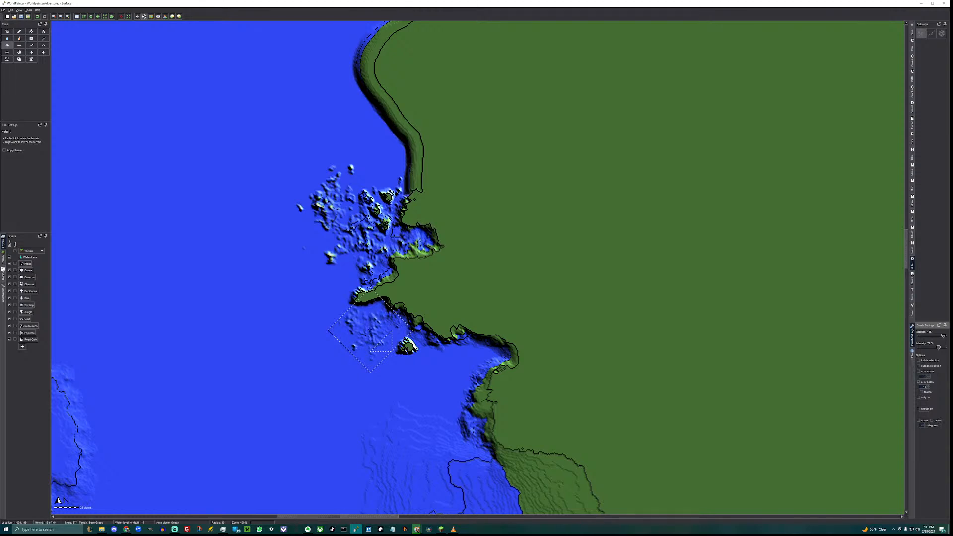
key(F3)
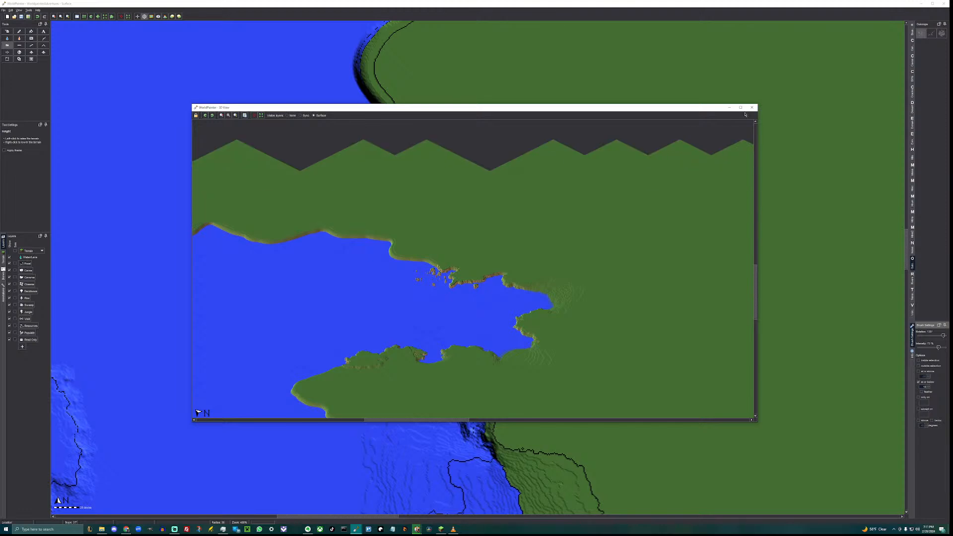
click(752, 107)
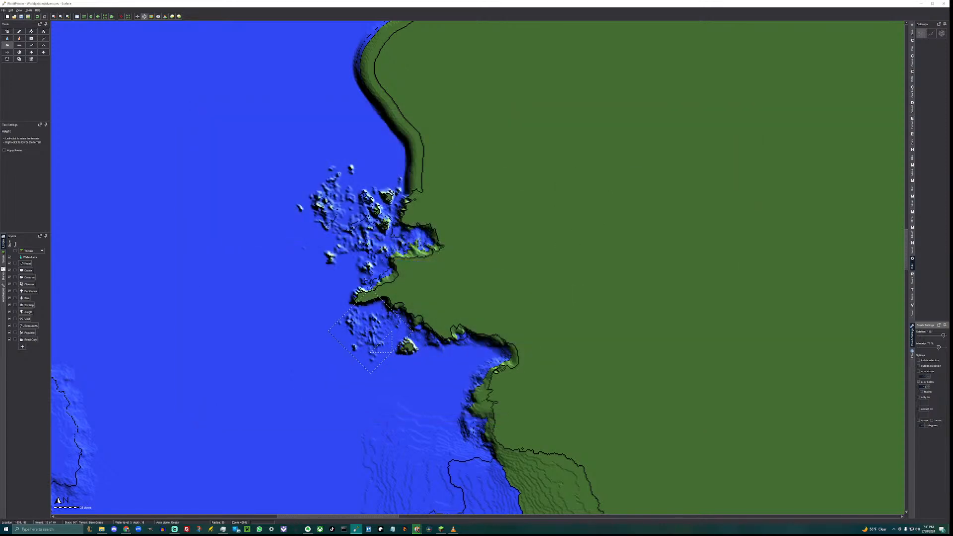
key(F3)
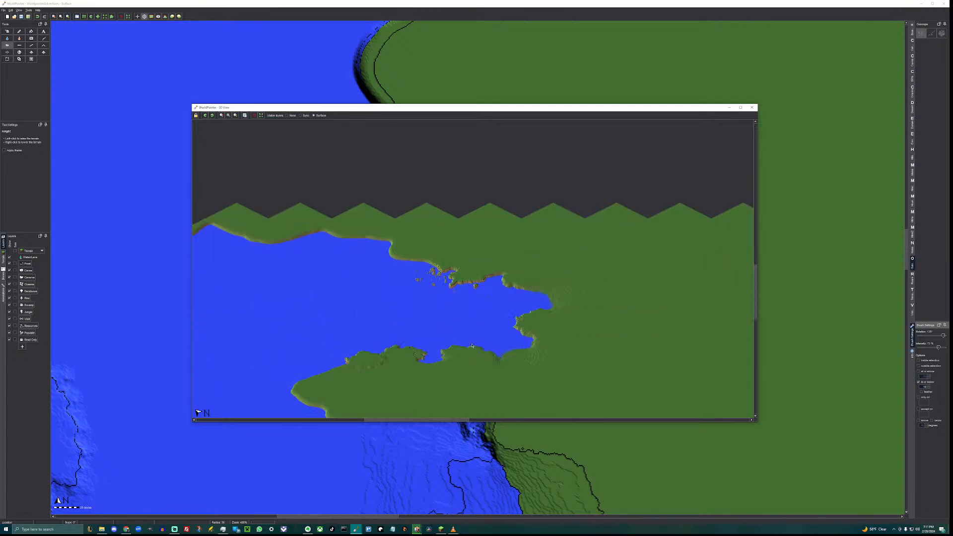
click(752, 107)
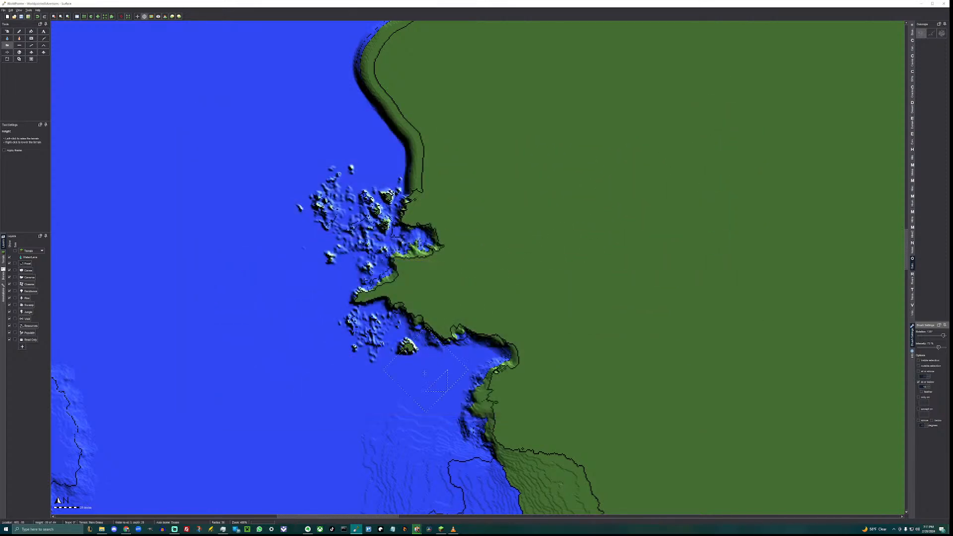
Enlarge the speckled brush and scatter a field of rocks in the bay south of the rocky islet.
scroll(423, 380, down, 9)
drag(416, 416, 406, 421)
middle_drag(404, 390, 425, 221)
scroll(482, 328, up, 8)
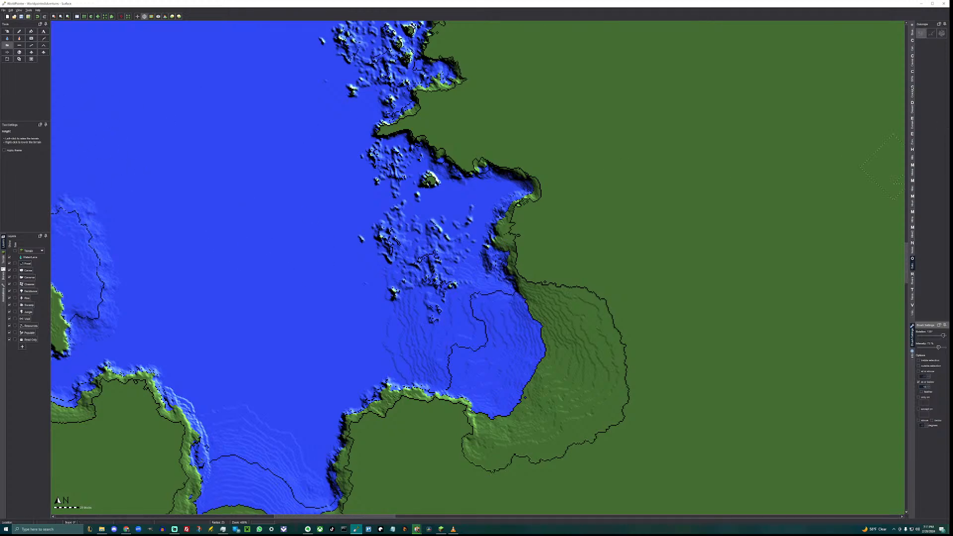
Switch back to the custom brush group and survey the sculpted bay against the whole landmass.
mouse_move(303, 429)
middle_down()
mouse_move(439, 253)
mouse_move(604, 404)
mouse_move(500, 492)
mouse_move(490, 463)
middle_up()
ctrl+scroll(491, 427, down, 1)
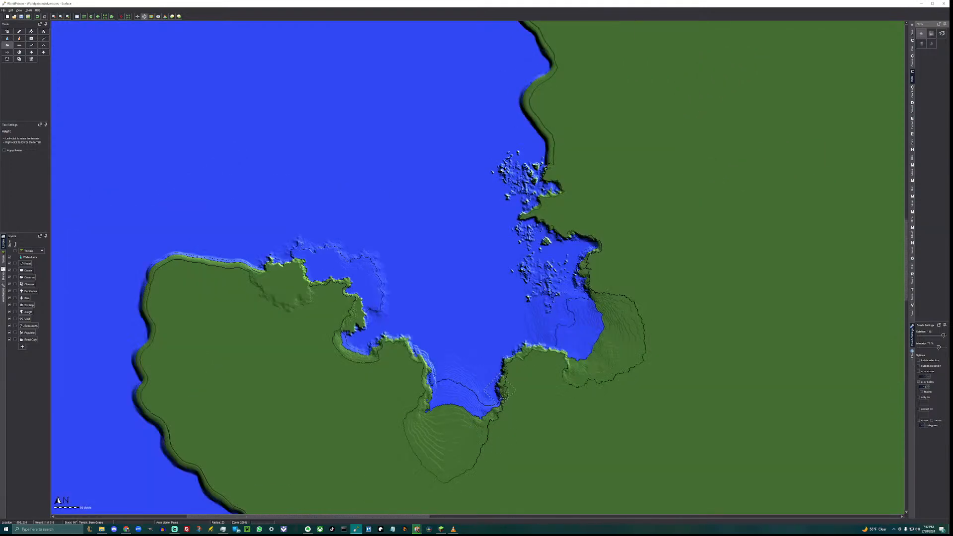
ctrl+scroll(500, 390, down, 2)
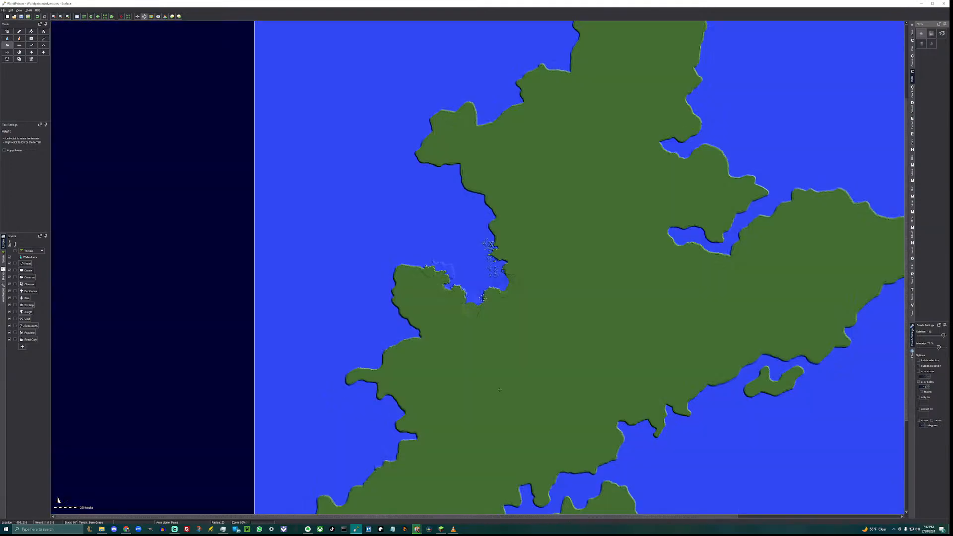
middle_drag(535, 372, 453, 355)
ctrl+scroll(453, 355, down, 1)
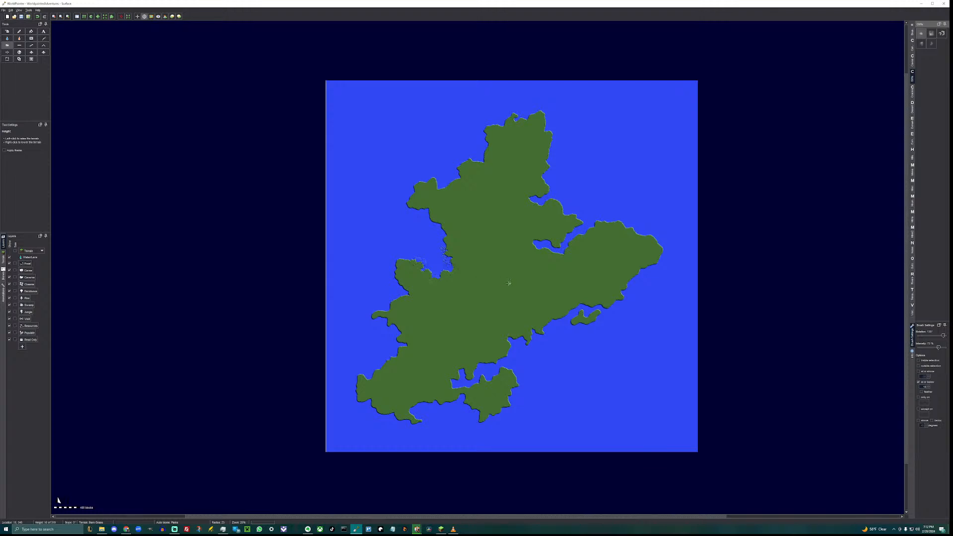
middle_drag(496, 287, 503, 287)
scroll(448, 272, up, 1)
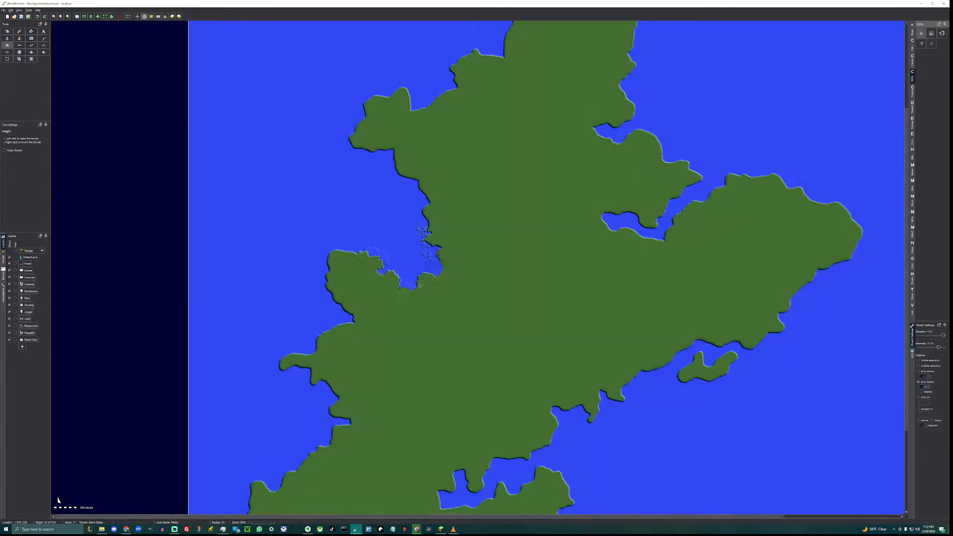
scroll(448, 272, up, 3)
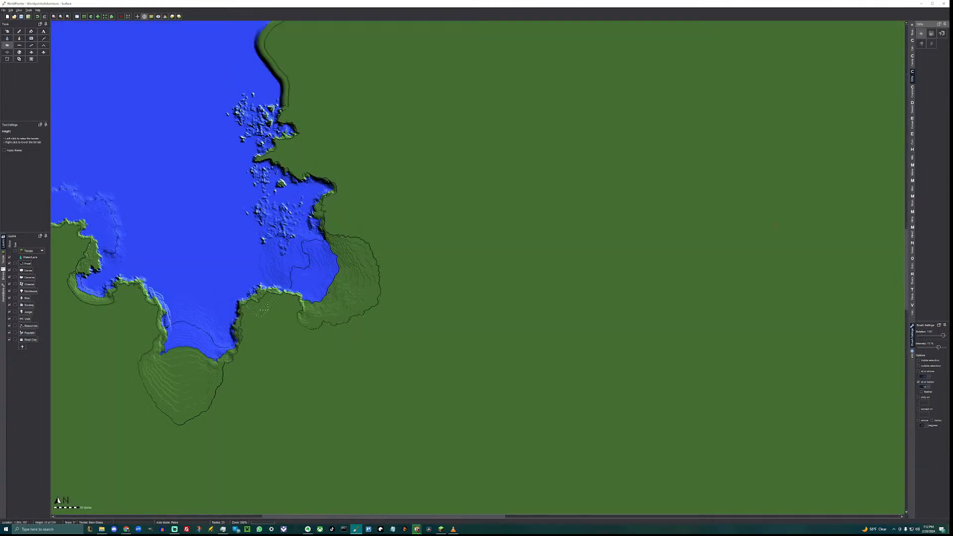
Raise a small rocky islet off the bay's western headland, within the underwater shelf.
middle_drag(232, 301, 478, 363)
scroll(271, 341, up, 1)
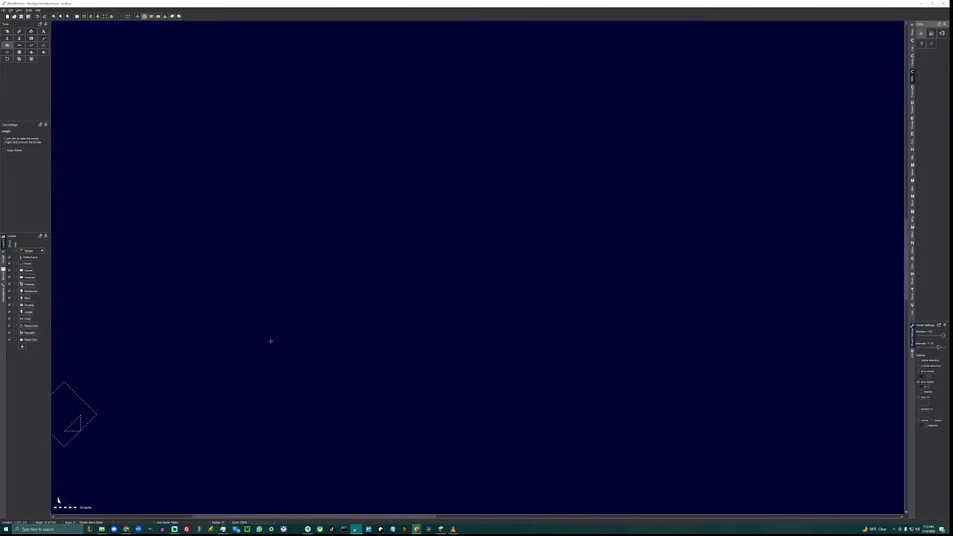
middle_drag(177, 323, 313, 298)
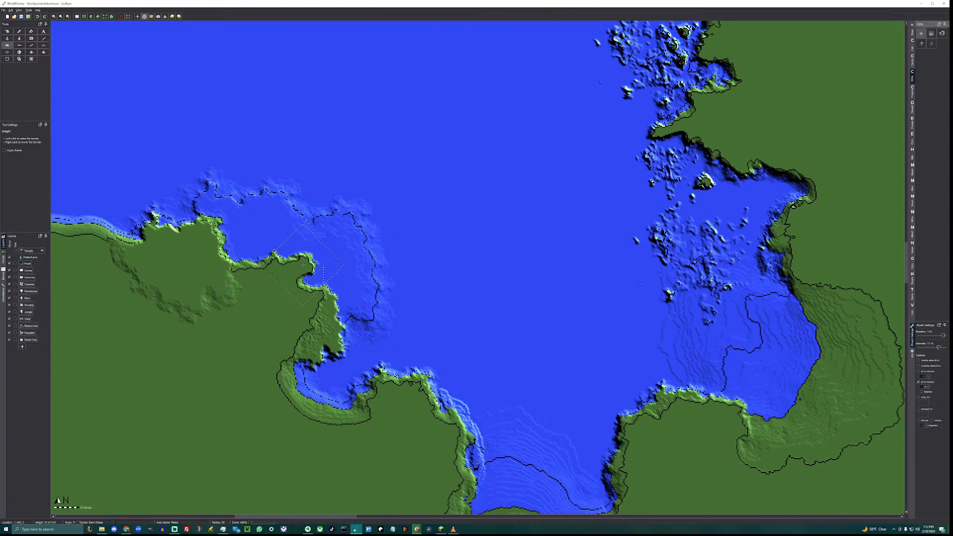
drag(337, 251, 348, 277)
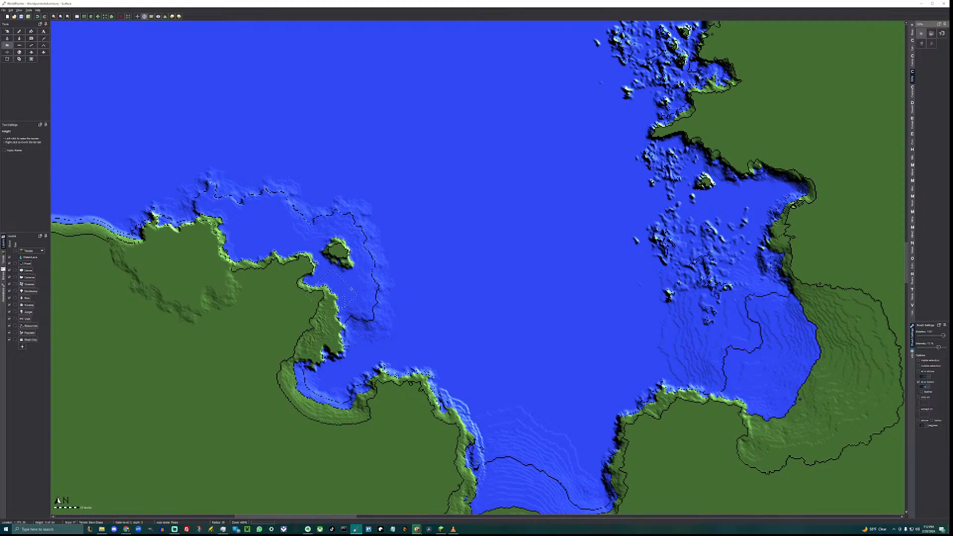
mouse_move(510, 221)
middle_down()
mouse_move(480, 253)
mouse_move(609, 208)
mouse_move(543, 144)
middle_up()
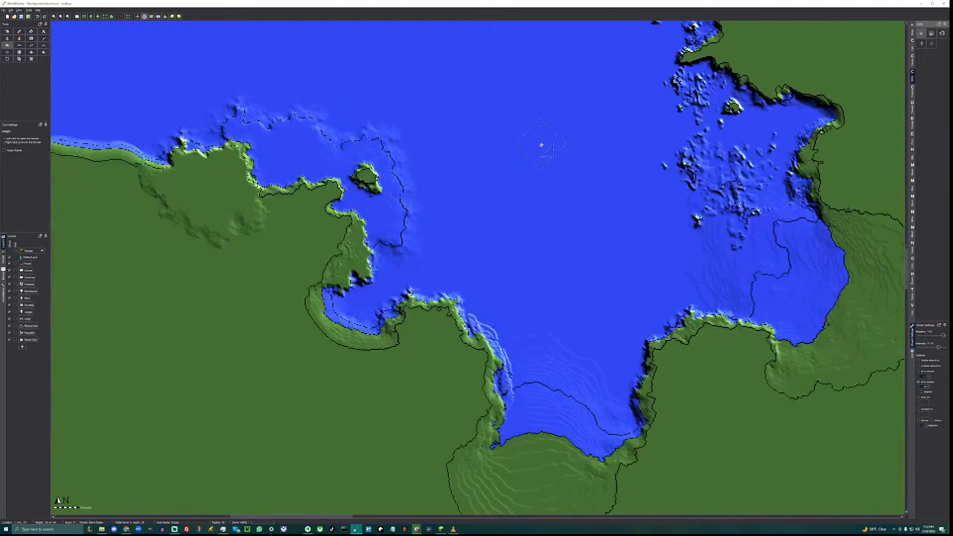
Carve the small inlet south of the western headland into a deeper cove, lowering the seabed out through its mouth.
middle_drag(355, 281, 368, 255)
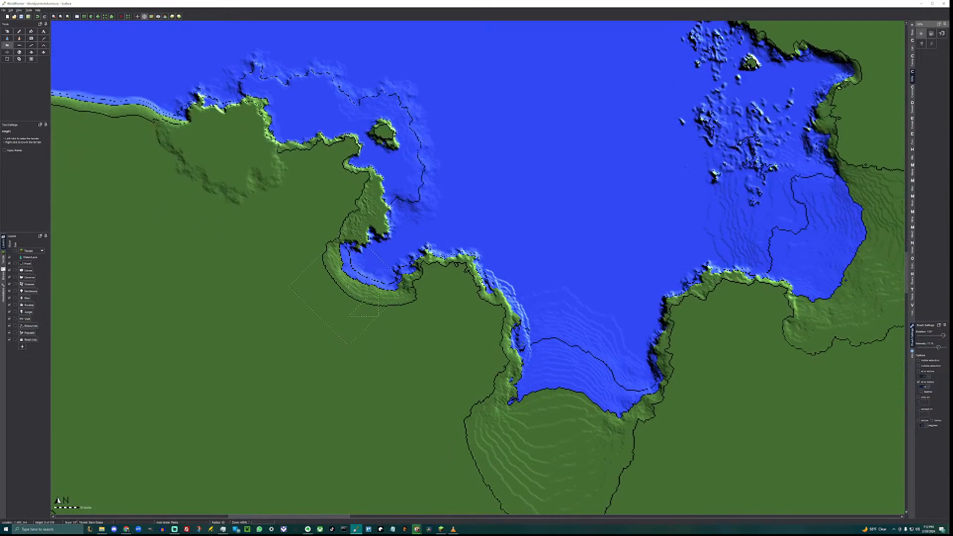
drag(360, 305, 368, 317)
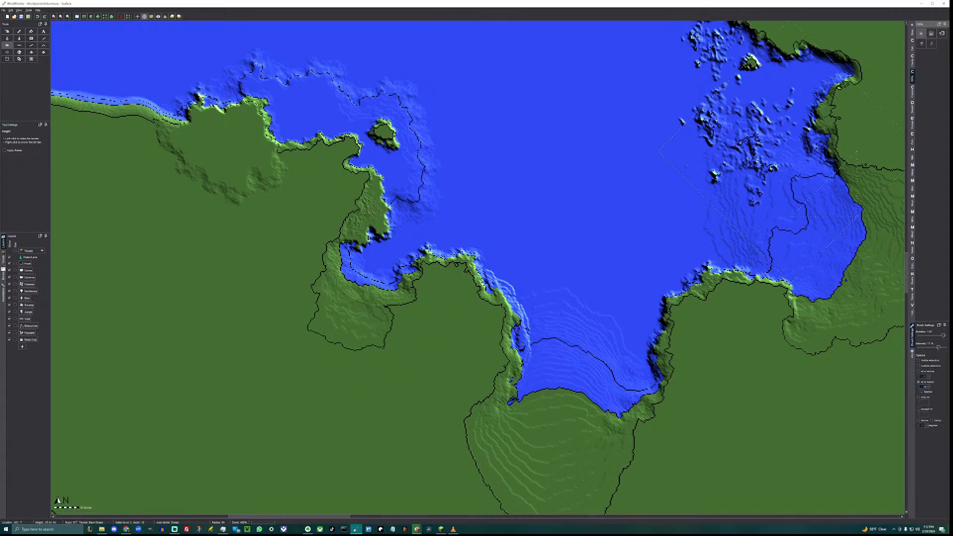
click(915, 160)
click(921, 43)
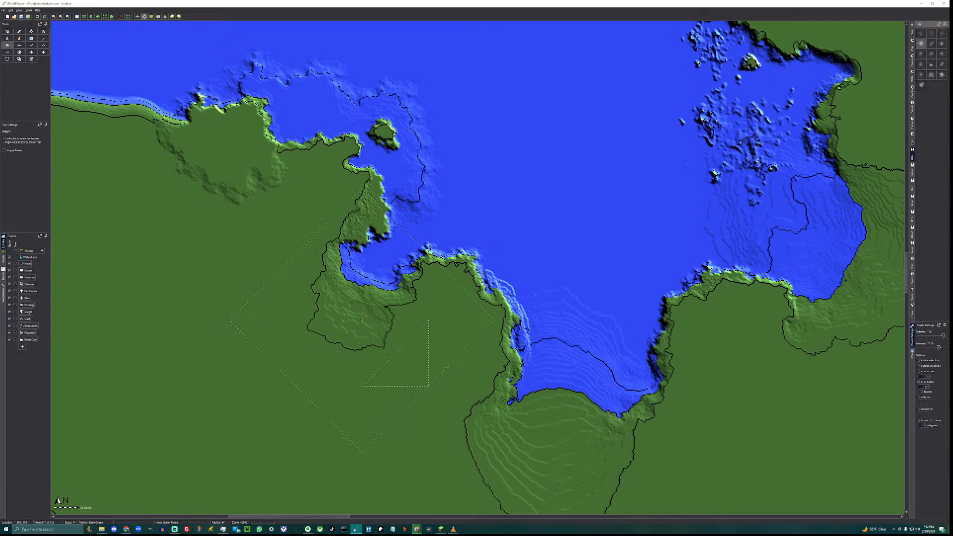
right_drag(358, 320, 367, 297)
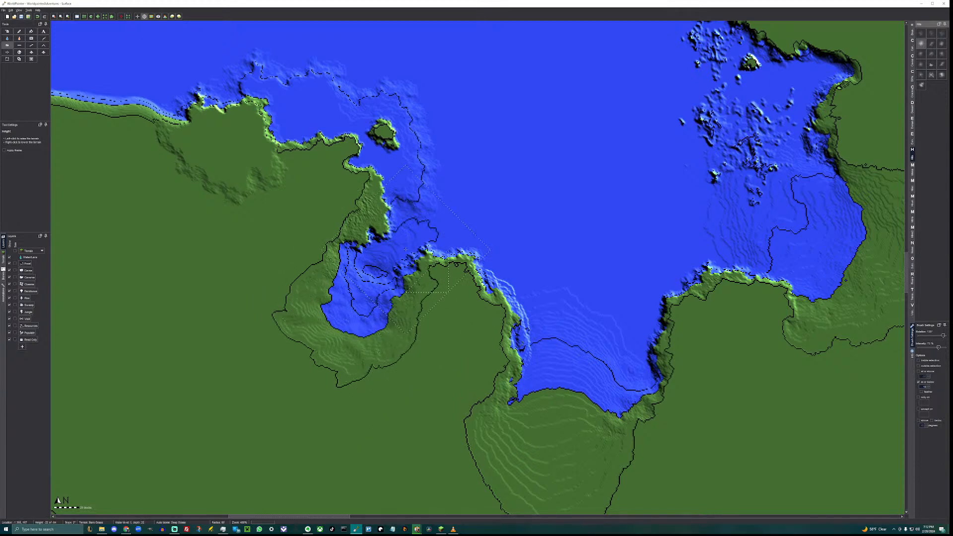
right_drag(406, 247, 436, 221)
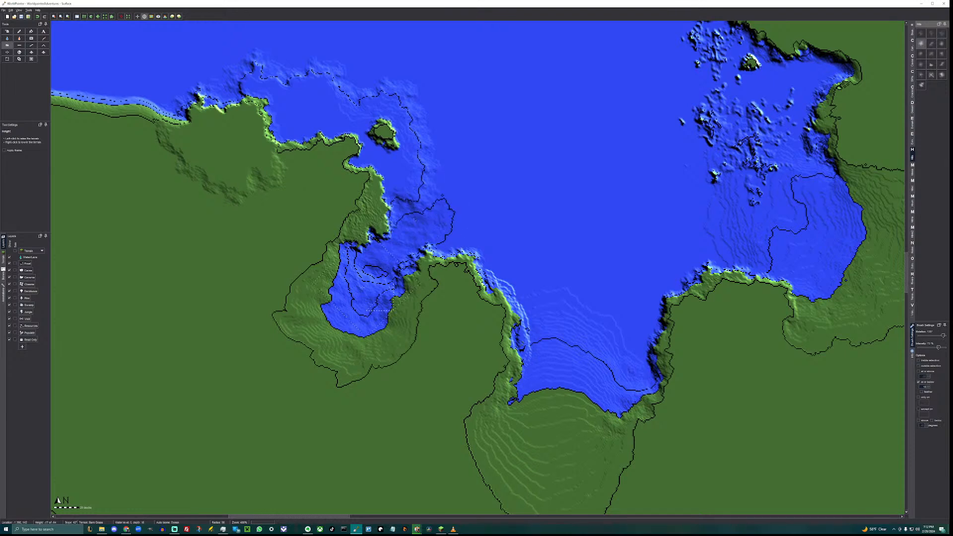
Smooth the slopes and shoreline around the enlarged cove, the southern bay and the eastern cove.
mouse_move(363, 285)
mouse_down()
mouse_move(365, 307)
mouse_move(332, 289)
mouse_move(303, 308)
mouse_move(348, 313)
mouse_move(377, 300)
mouse_move(336, 309)
mouse_up()
key(s)
mouse_move(577, 440)
mouse_down()
mouse_move(624, 443)
mouse_move(519, 453)
mouse_up()
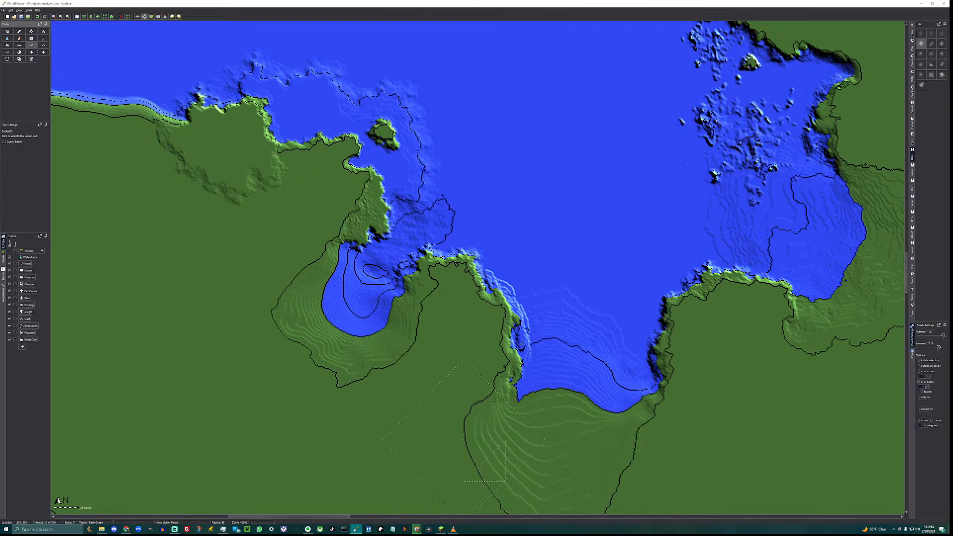
middle_drag(464, 437, 196, 454)
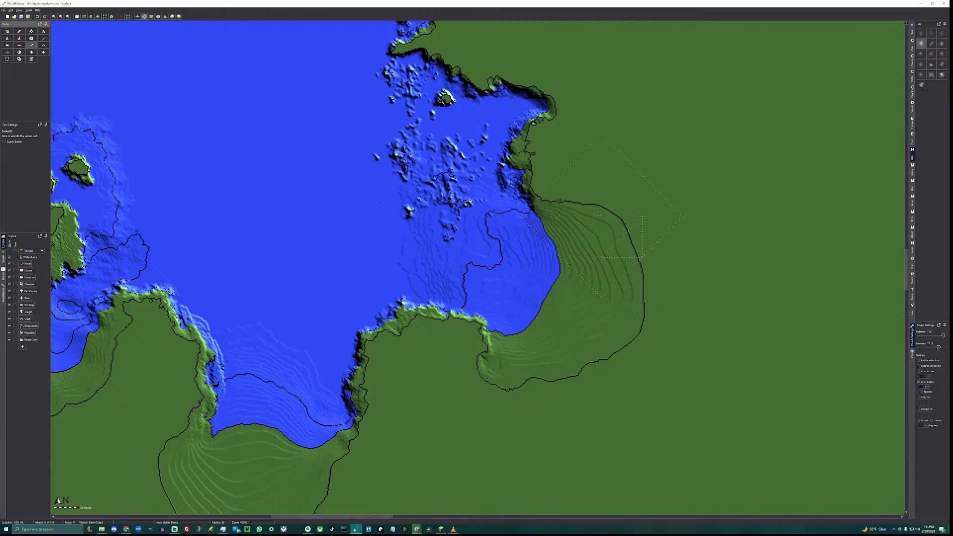
middle_drag(598, 371, 817, 368)
middle_drag(331, 221, 376, 280)
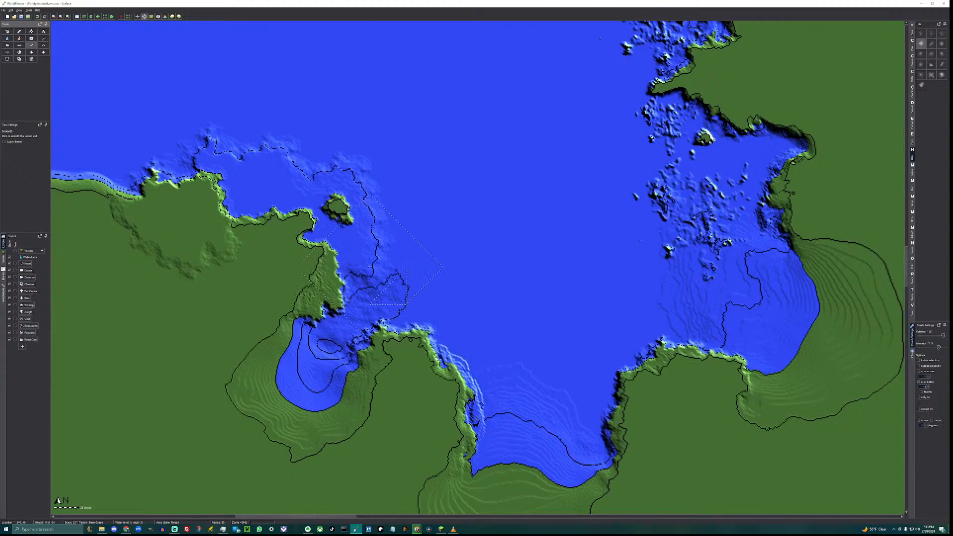
Raise rugged ground with the Height tool at 100% intensity around the enlarged cove's rim to break up its smooth slopes.
click(12, 46)
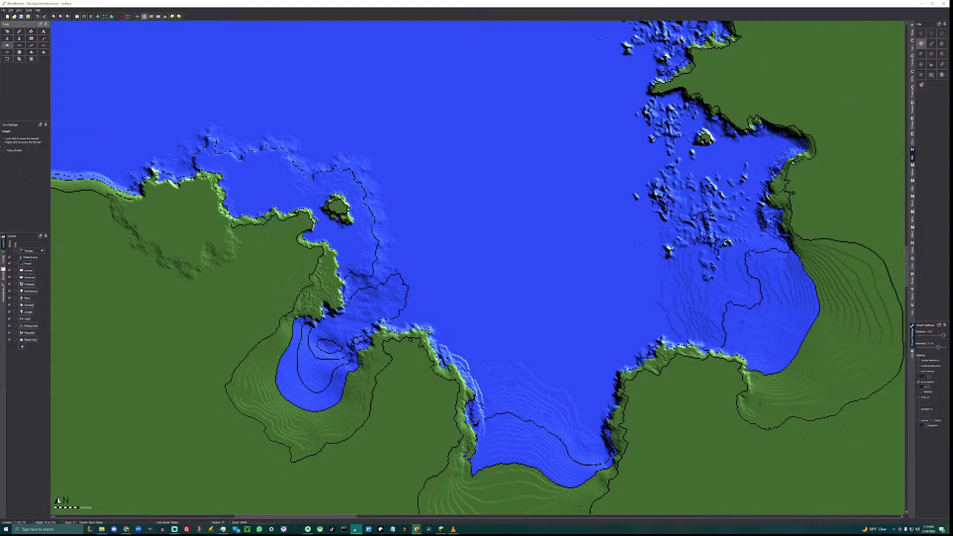
scroll(286, 309, up, 5)
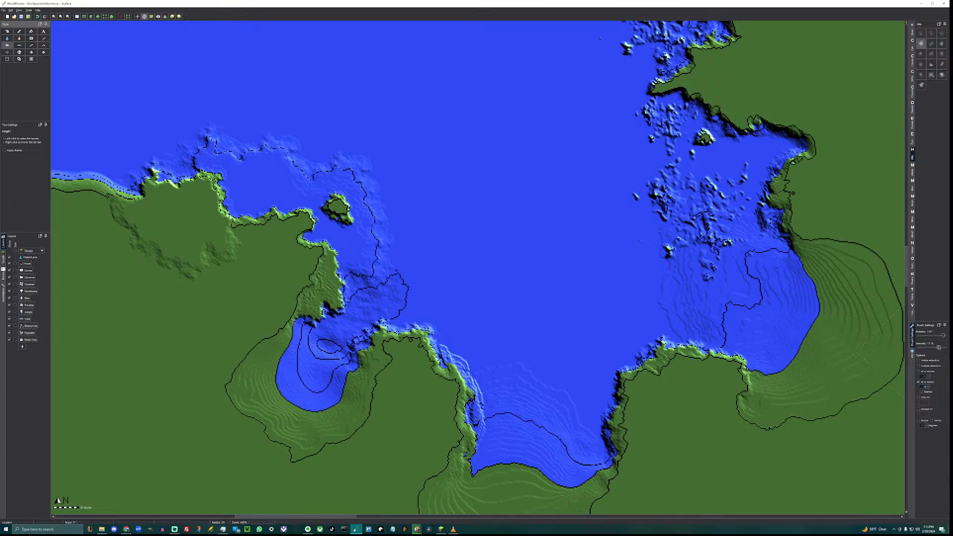
key(0)
scroll(270, 325, up, 5)
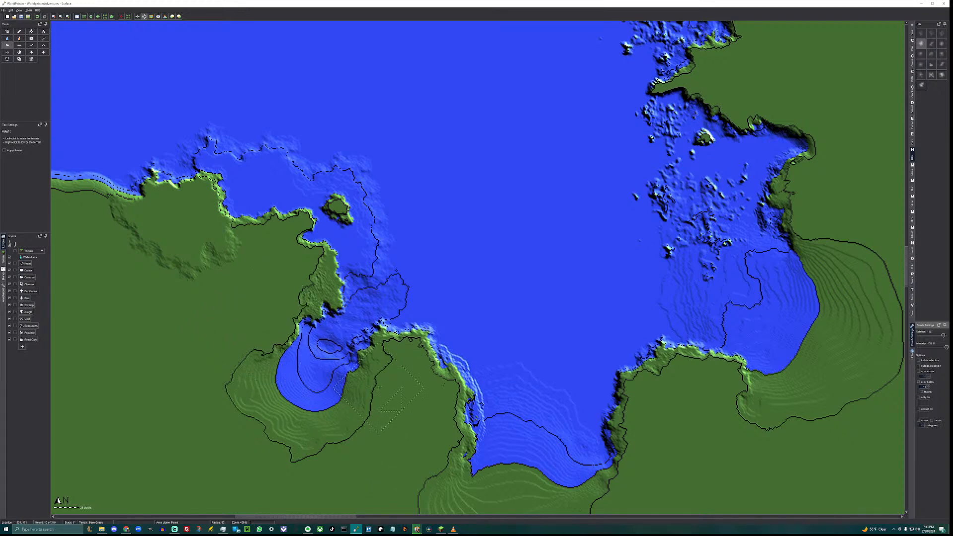
drag(357, 391, 381, 394)
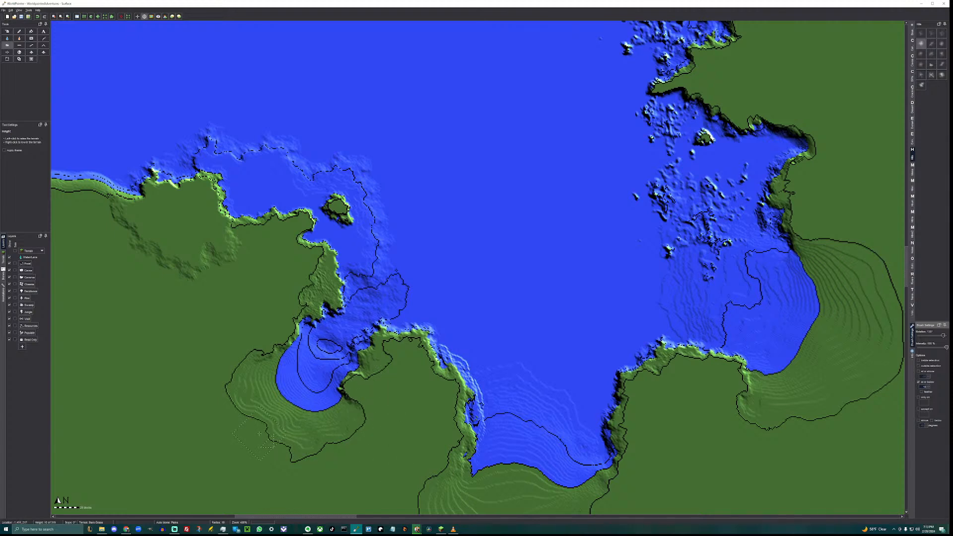
drag(277, 421, 280, 467)
Switch to another custom brush and raise jagged rocky headlands along the smooth north coast west of the cove, varying the brush size.
mouse_move(348, 485)
middle_down()
mouse_move(348, 374)
mouse_move(264, 332)
mouse_move(185, 386)
middle_up()
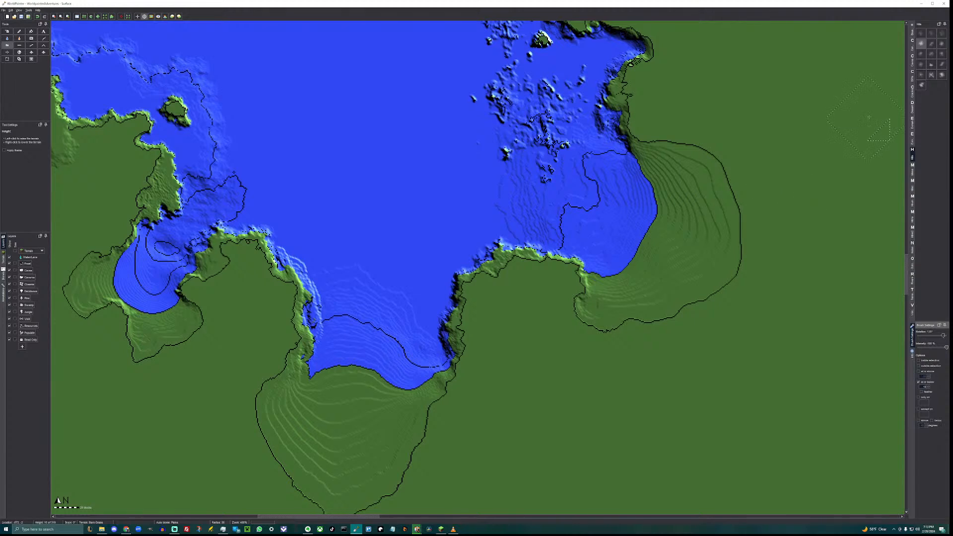
click(913, 56)
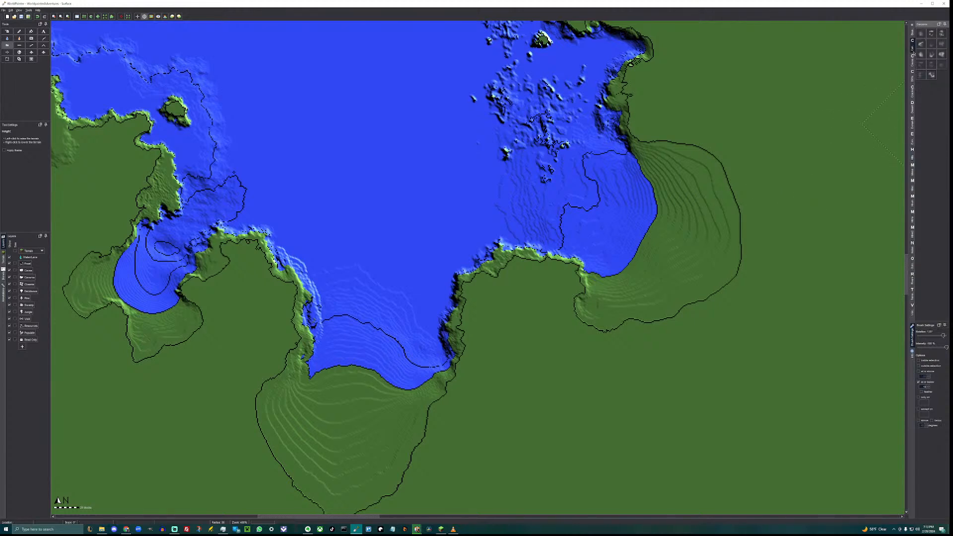
click(913, 80)
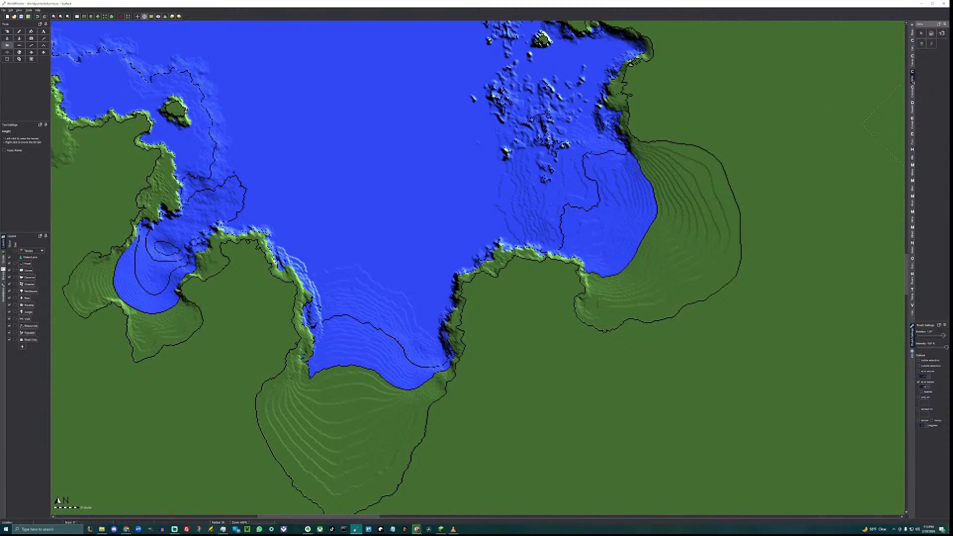
click(933, 45)
mouse_move(417, 231)
middle_down()
mouse_move(351, 430)
mouse_move(721, 430)
middle_up()
middle_drag(235, 297, 350, 296)
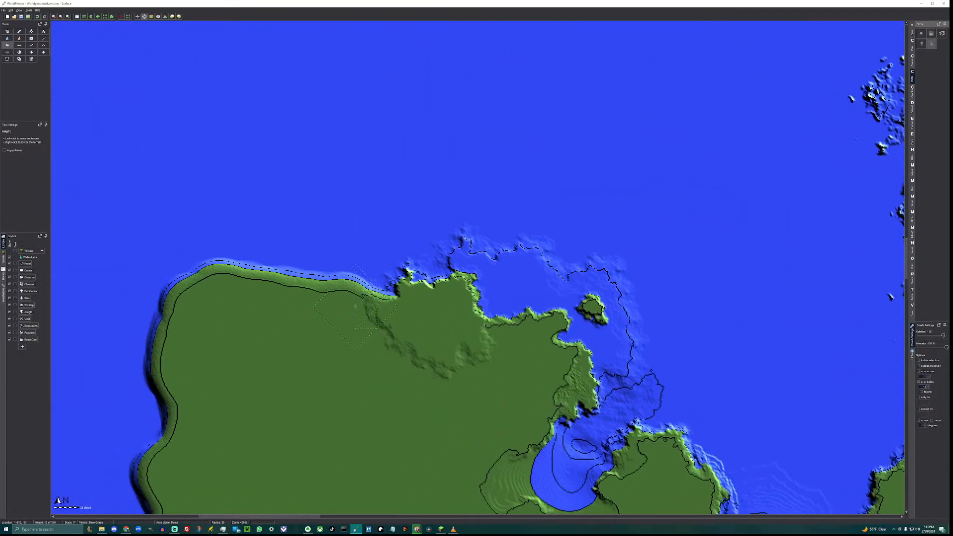
scroll(350, 296, down, 6)
drag(351, 296, 351, 296)
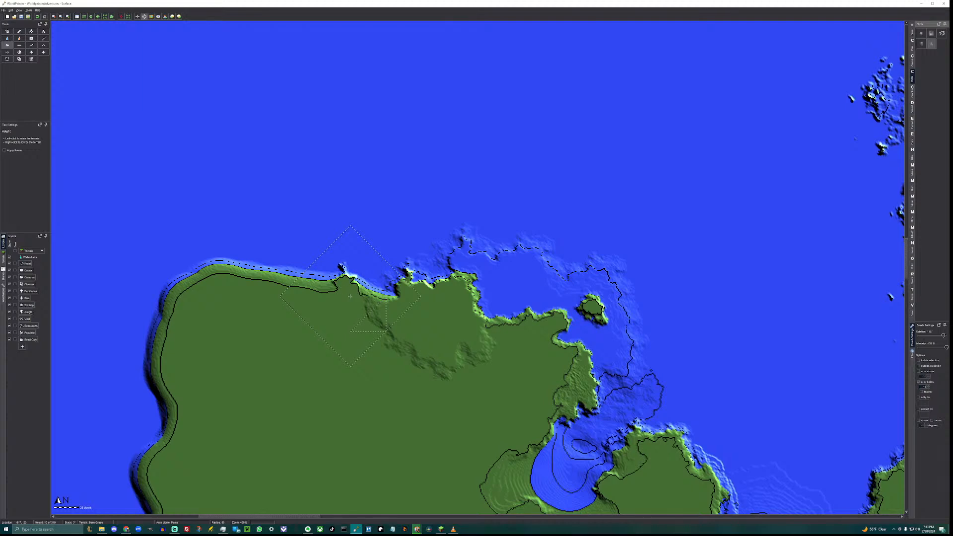
scroll(345, 289, down, 4)
drag(298, 281, 298, 280)
Open the 3D view, turn it around and examine the landmass edges and the peninsula with the reworked rocky coast.
key(ctrl+3)
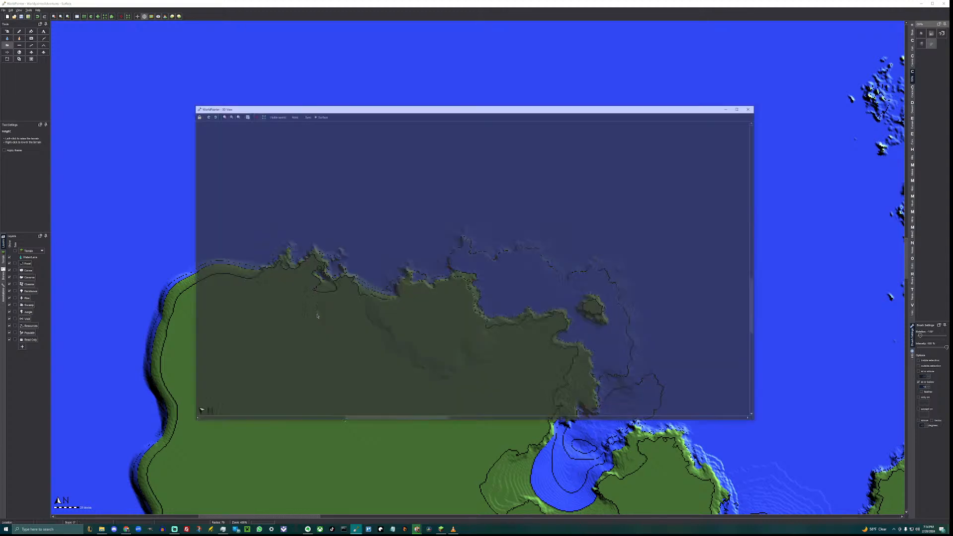
click(205, 115)
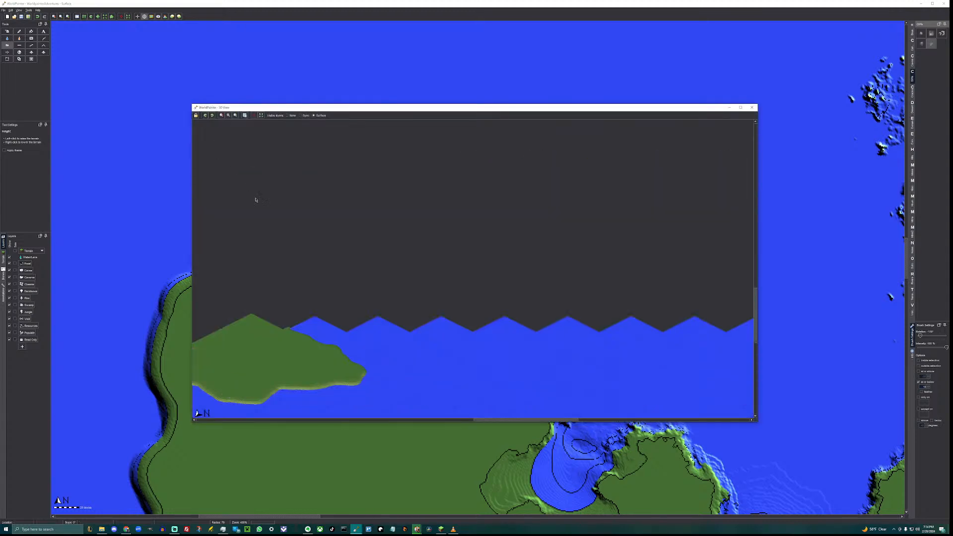
middle_drag(591, 276, 522, 308)
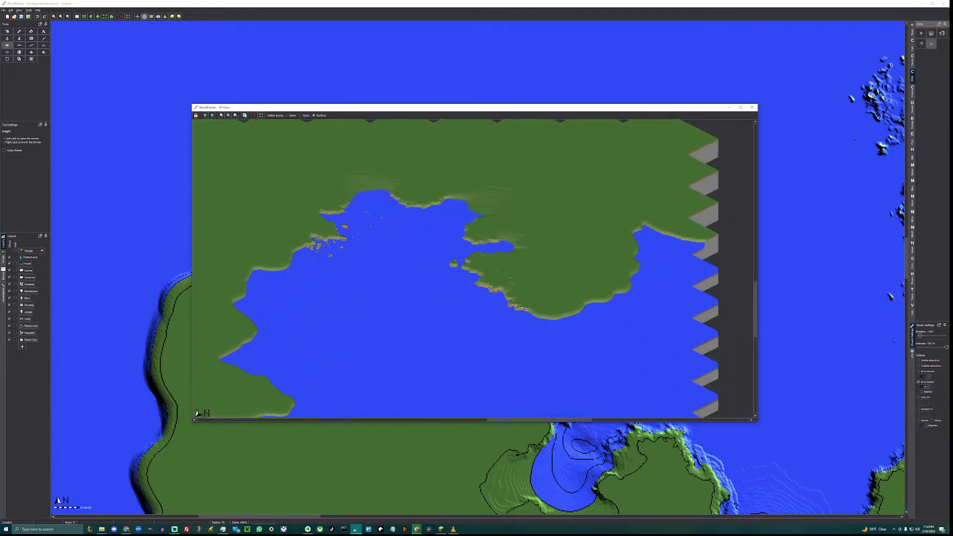
scroll(524, 353, up, 3)
scroll(477, 302, down, 3)
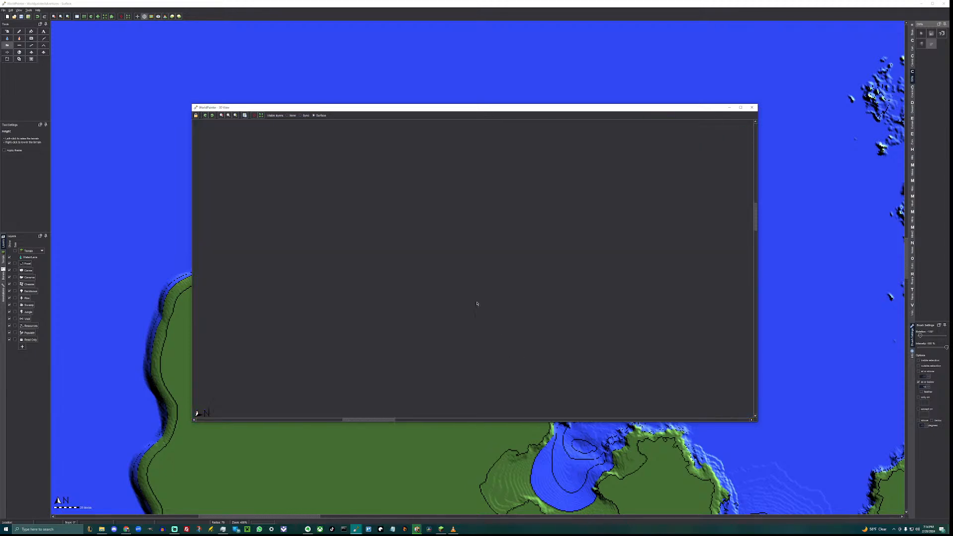
scroll(477, 303, up, 1)
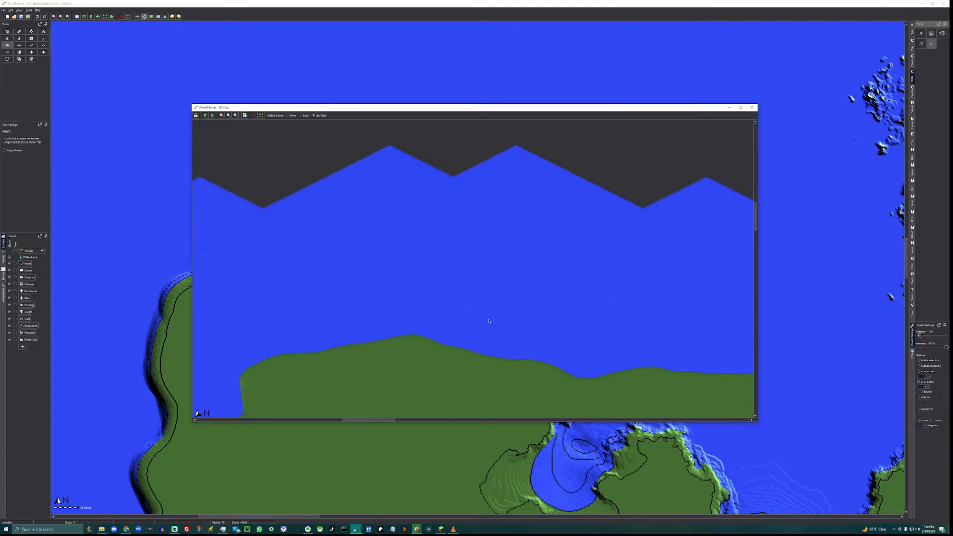
middle_drag(489, 322, 537, 193)
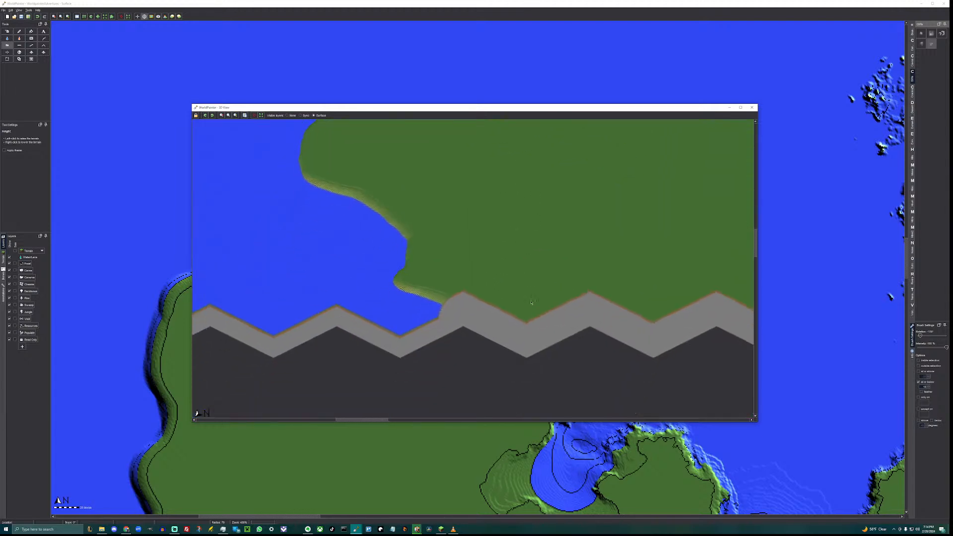
scroll(531, 302, down, 1)
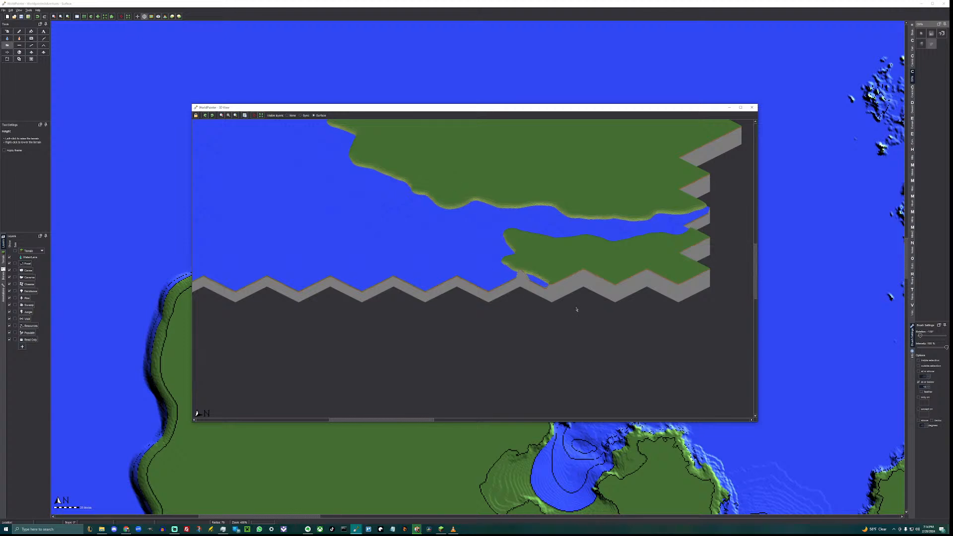
scroll(456, 217, up, 2)
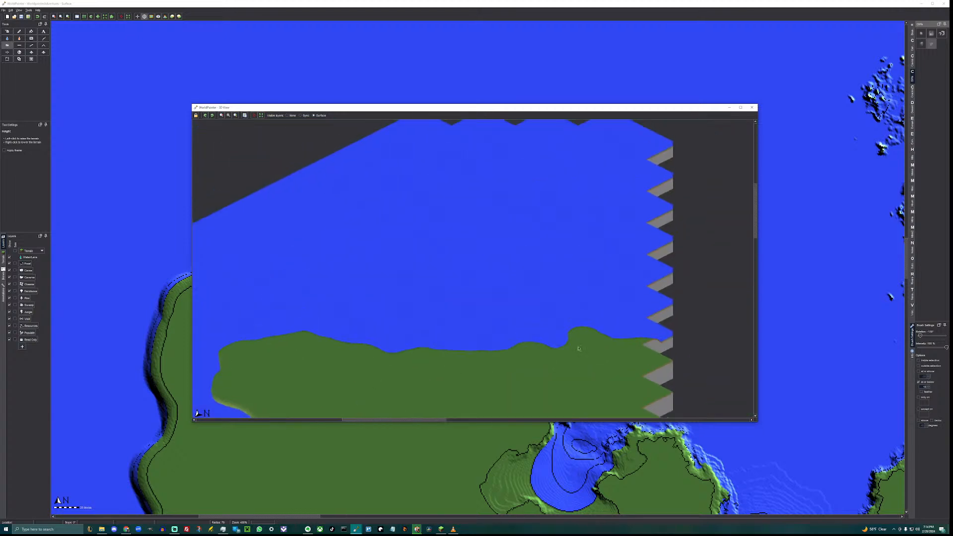
drag(468, 290, 465, 184)
drag(455, 344, 356, 169)
drag(571, 343, 354, 168)
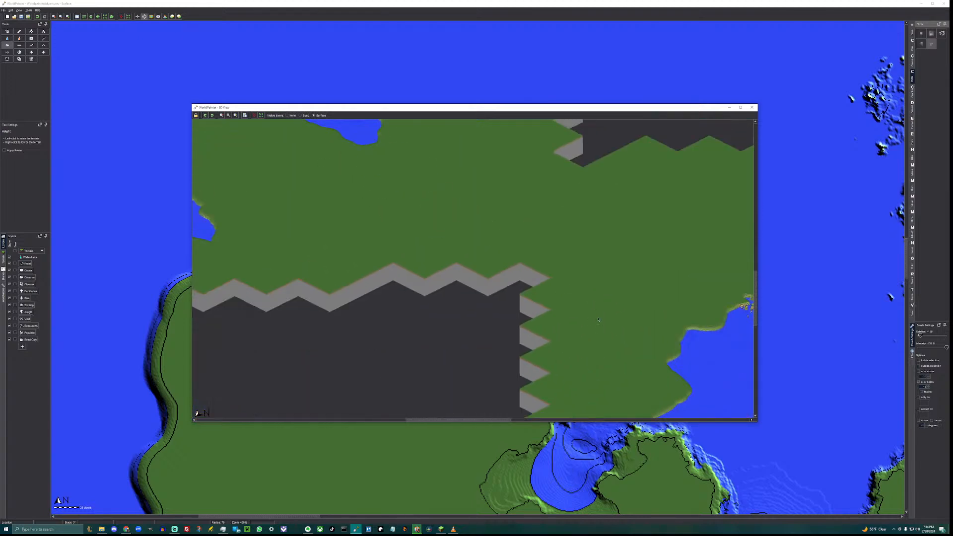
drag(598, 319, 313, 286)
drag(678, 318, 422, 298)
scroll(405, 317, up, 1)
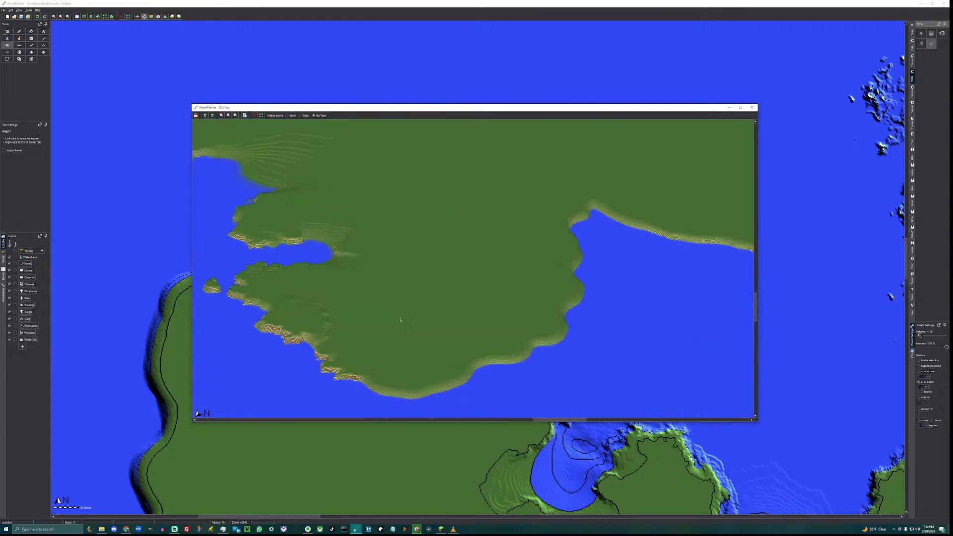
drag(371, 329, 394, 278)
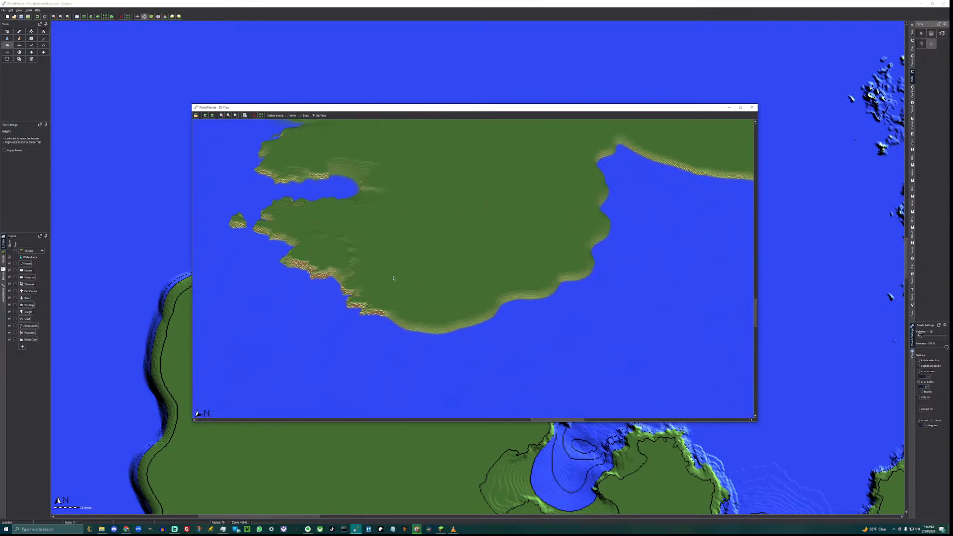
Rotate the 3D view to inspect the jagged rocks along the peninsula's shore up close, and close the view.
click(205, 115)
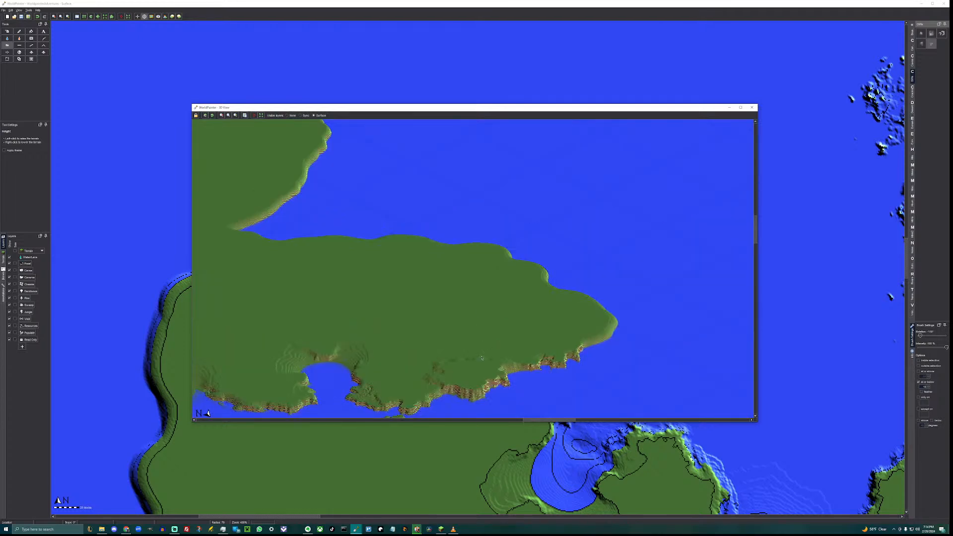
drag(482, 358, 410, 300)
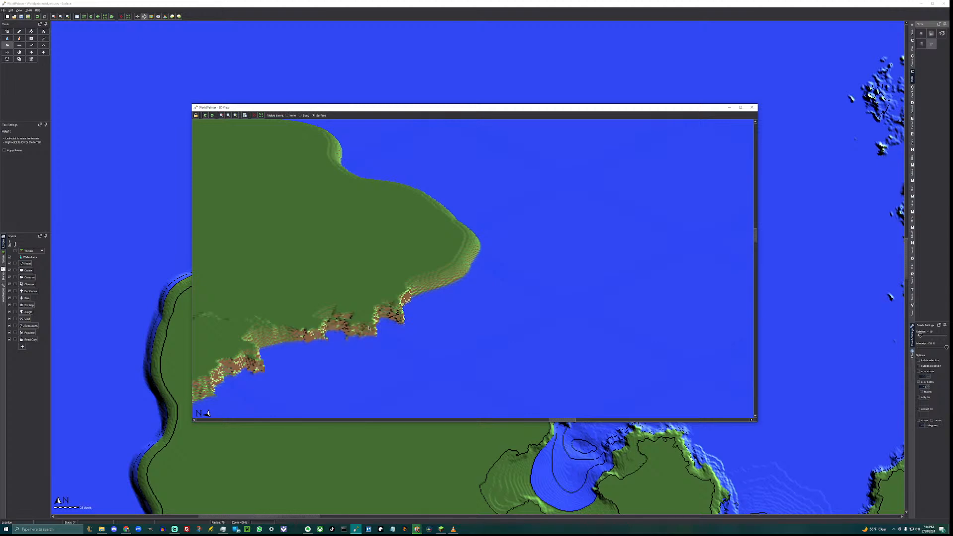
drag(343, 322, 442, 278)
click(752, 108)
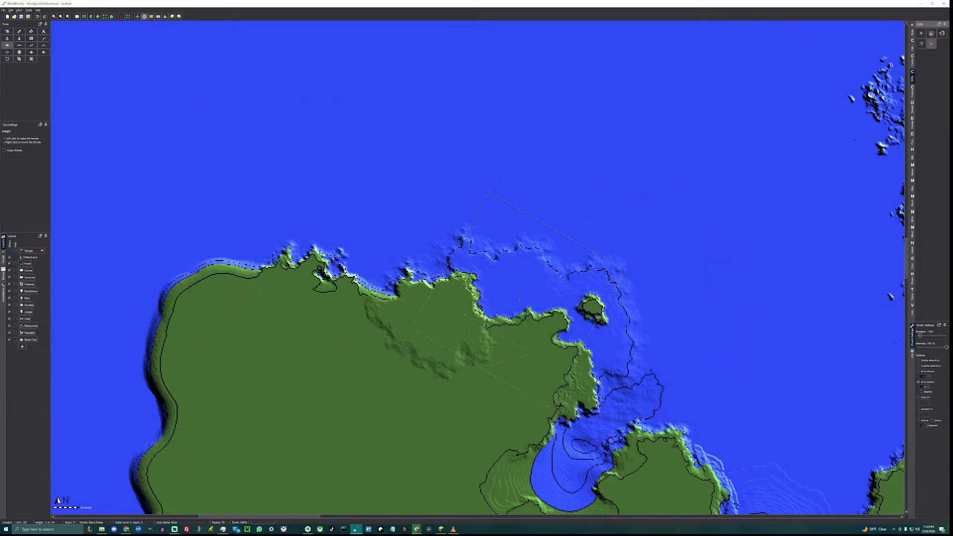
Raise small rocky points on the north headland and near the peninsula's northwest corner, and switch to a different brush group.
middle_drag(243, 331, 306, 291)
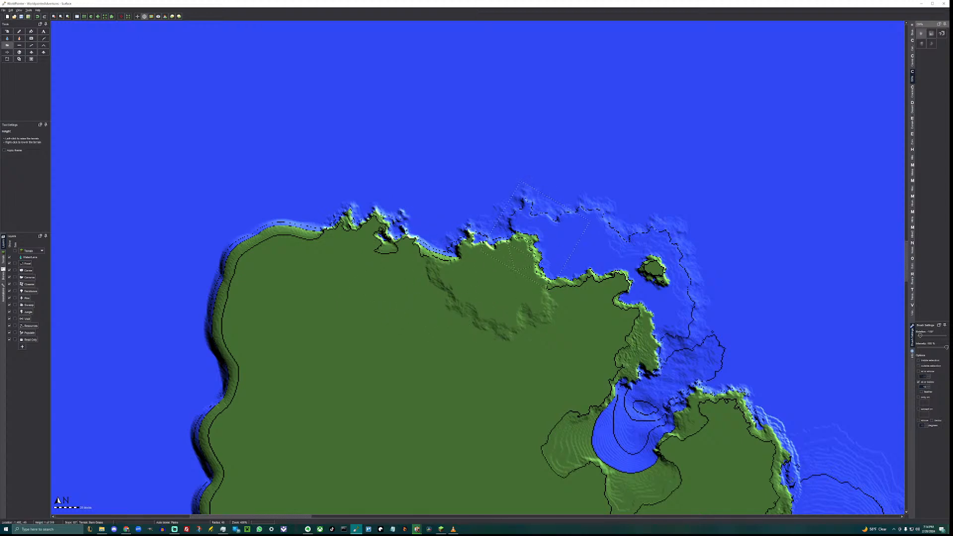
drag(528, 241, 530, 242)
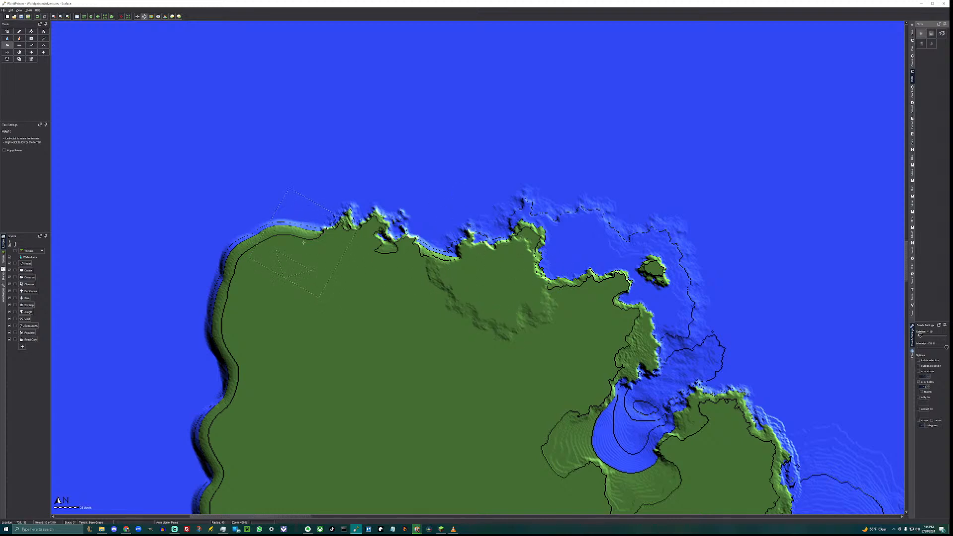
drag(294, 237, 289, 238)
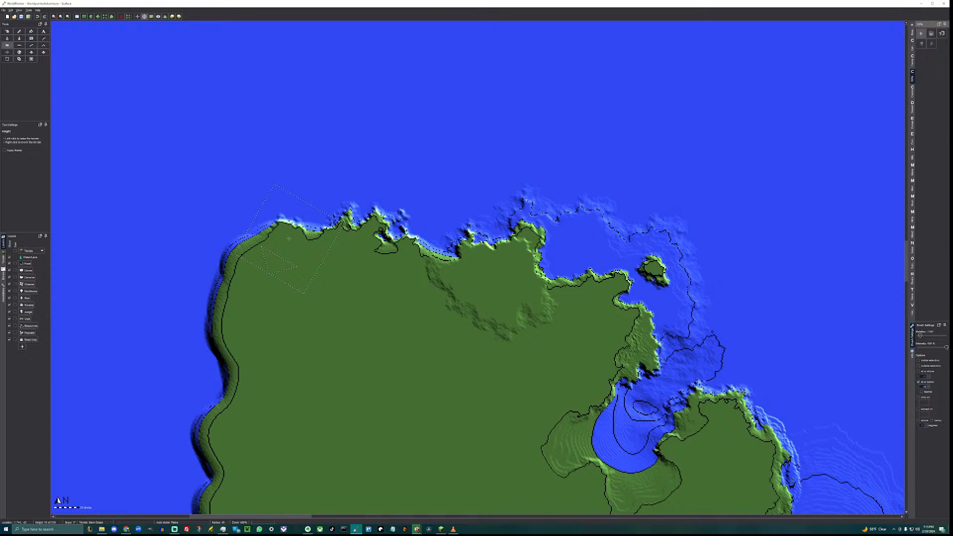
click(911, 189)
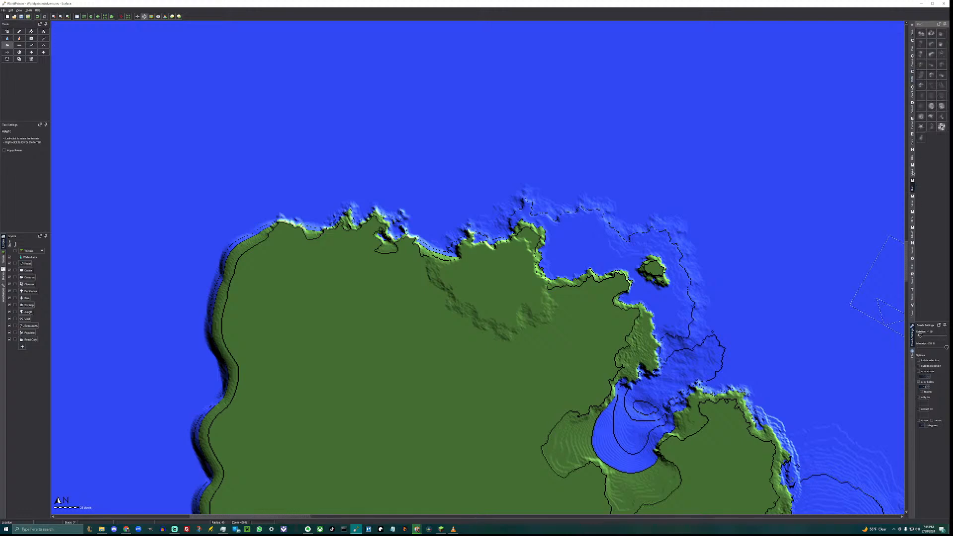
Switch to a brush from another custom group and raise an underwater rocky shelf off the landmass's northwest corner.
click(913, 158)
click(913, 192)
click(941, 35)
scroll(331, 245, down, 8)
drag(268, 252, 267, 253)
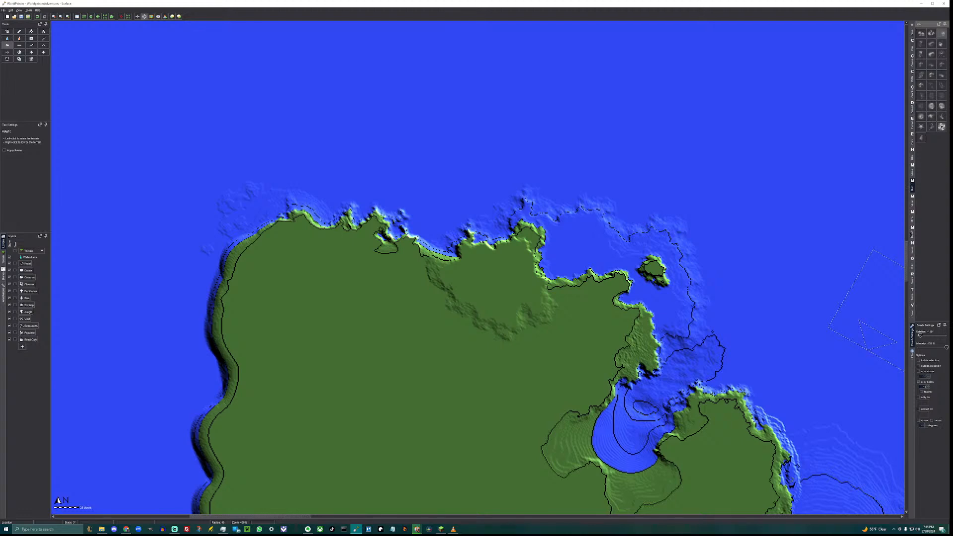
Choose a different custom brush, build up the northwest corner of the land and lower a small cove into it.
click(912, 233)
click(942, 55)
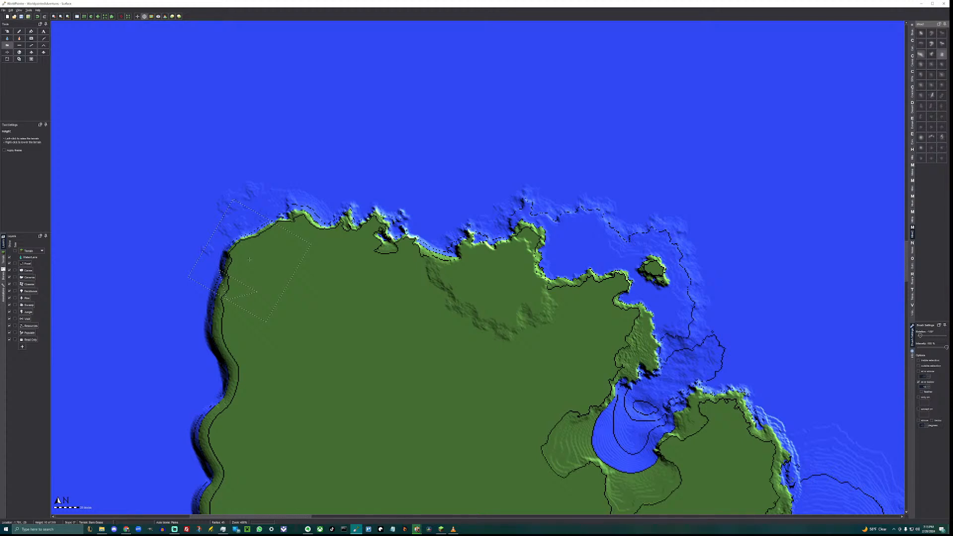
drag(249, 260, 256, 237)
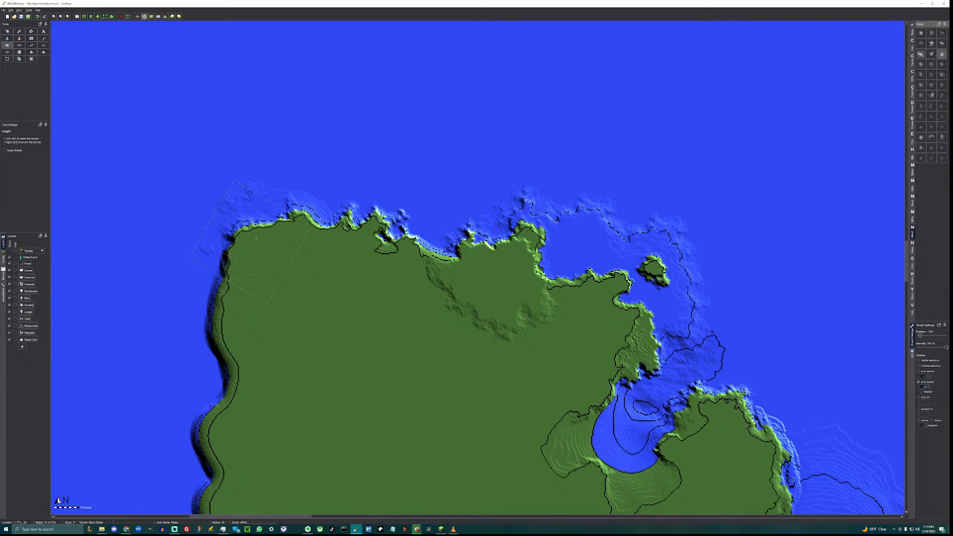
right_drag(256, 238, 269, 228)
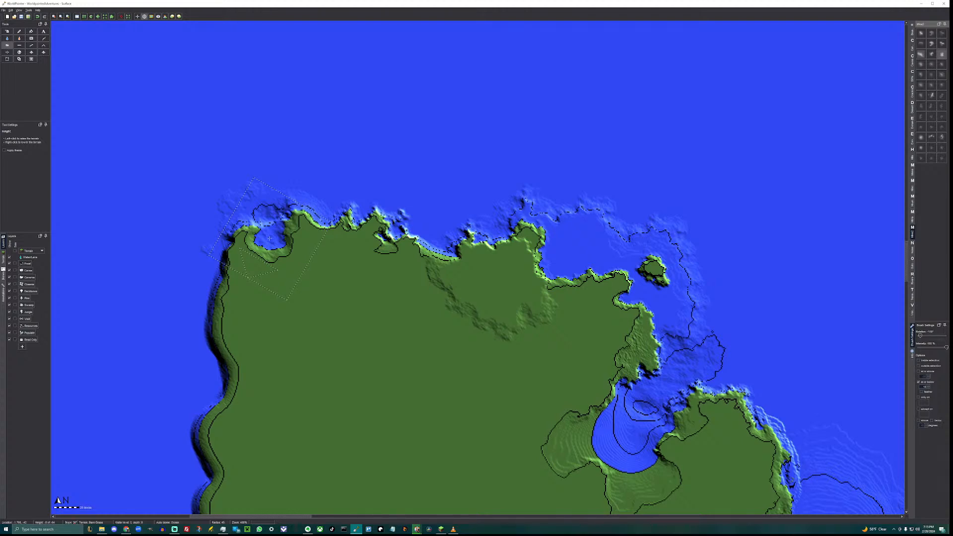
Enable the brush's "at or above" height limit and reshape the sea floor at the mouth of the northwest cove.
scroll(270, 239, up, 3)
click(927, 374)
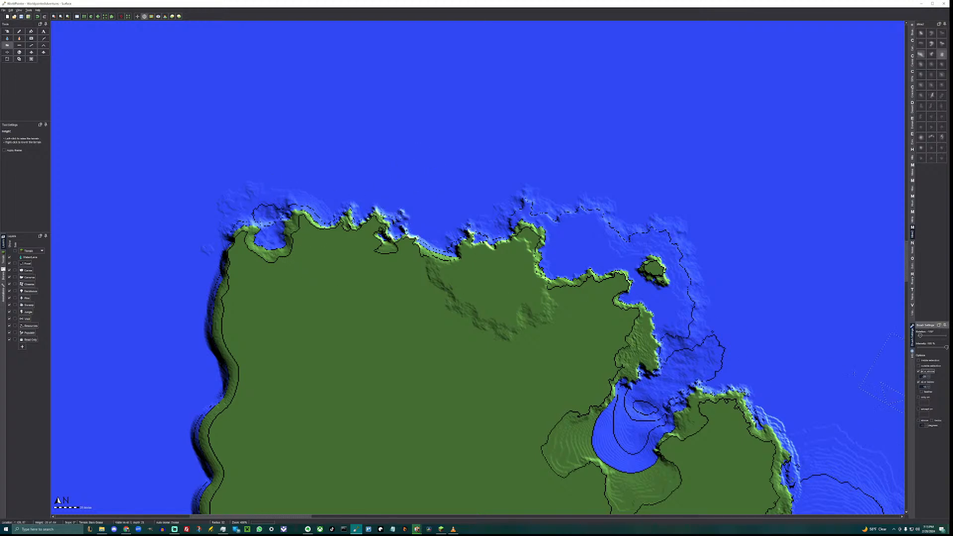
scroll(218, 308, down, 4)
drag(273, 214, 272, 214)
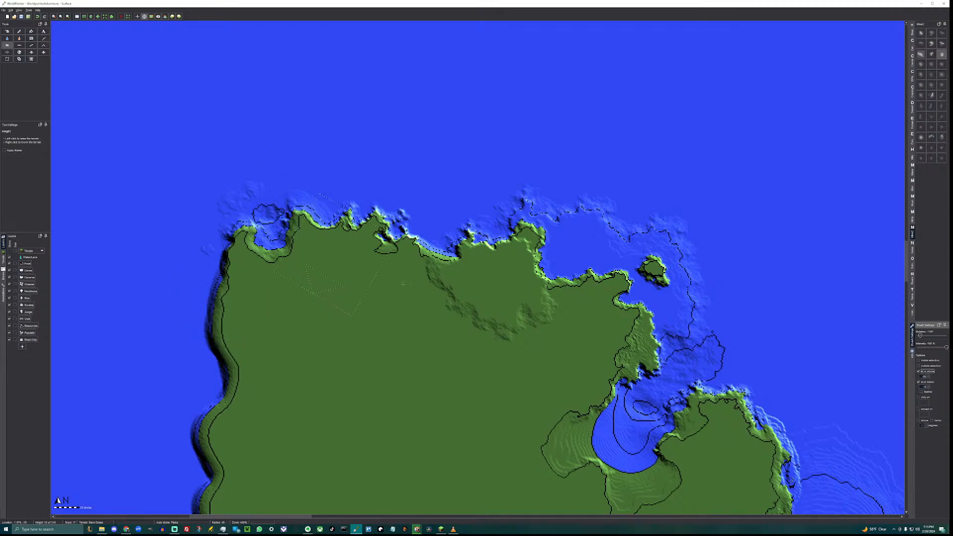
Carve two small inlets with a gently sloping hinterland into the smooth west coast, varying the brush size.
middle_drag(683, 358, 465, 281)
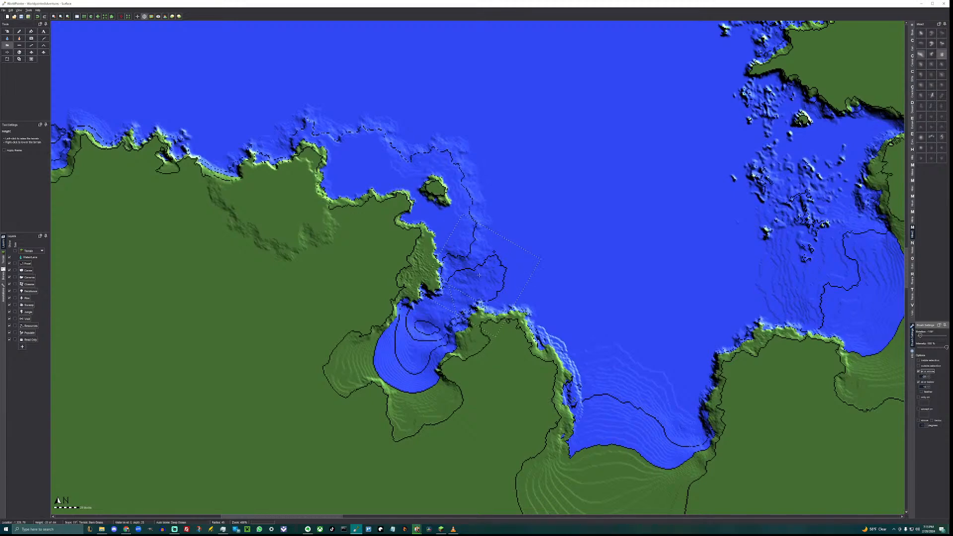
middle_drag(269, 225, 527, 348)
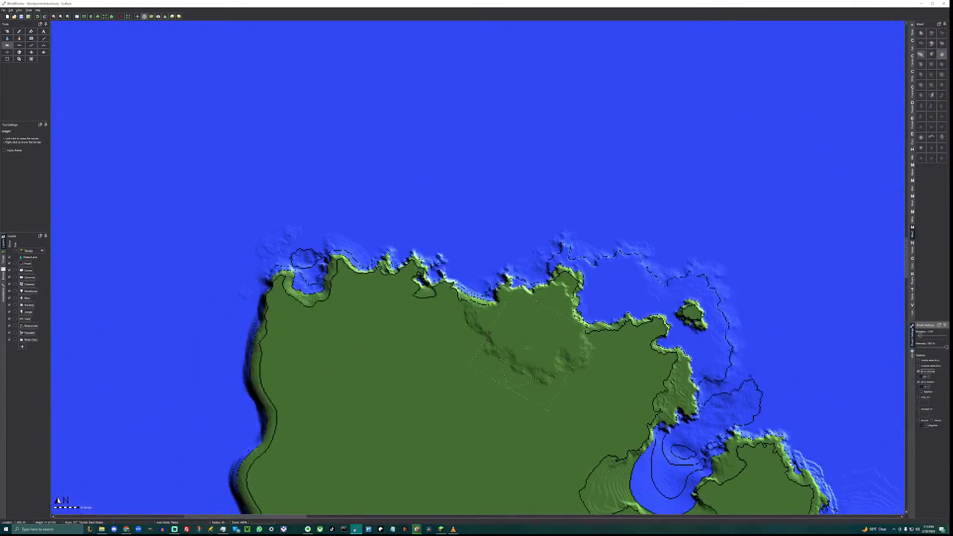
scroll(282, 334, up, 2)
mouse_move(278, 343)
mouse_down()
mouse_move(259, 377)
mouse_move(299, 389)
mouse_move(272, 443)
mouse_up()
scroll(272, 443, down, 5)
right_click(280, 443)
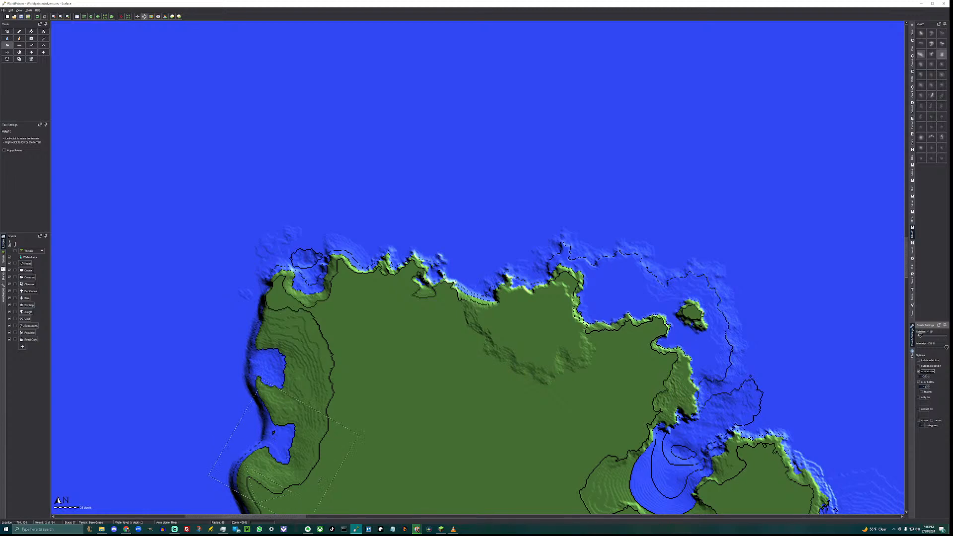
Enlarge the brush and lower the land behind the west coast inlets, extending the southern inlet inland and forming a small pond.
middle_drag(309, 448, 314, 370)
scroll(314, 371, up, 7)
right_click(314, 373)
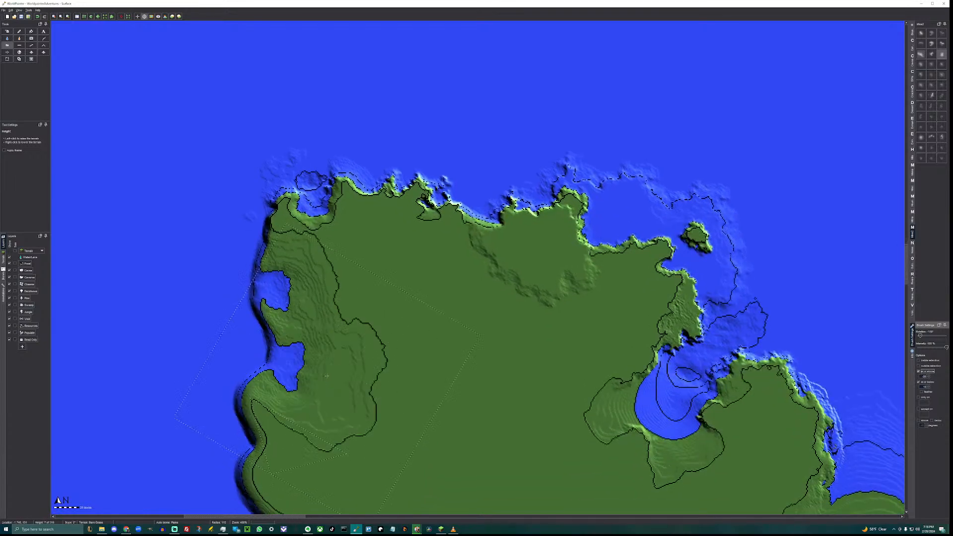
right_click(331, 315)
right_click(358, 350)
right_click(358, 339)
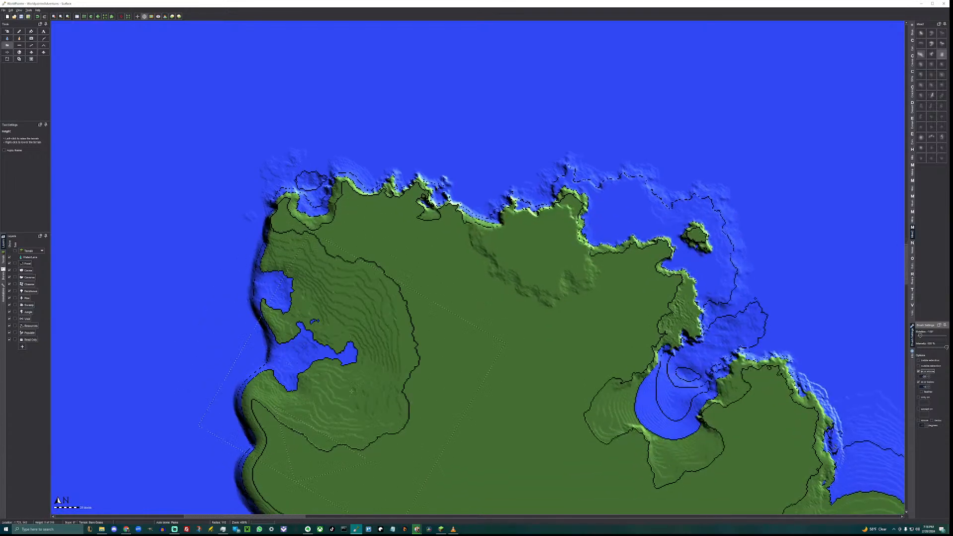
right_click(338, 397)
middle_drag(338, 400, 360, 296)
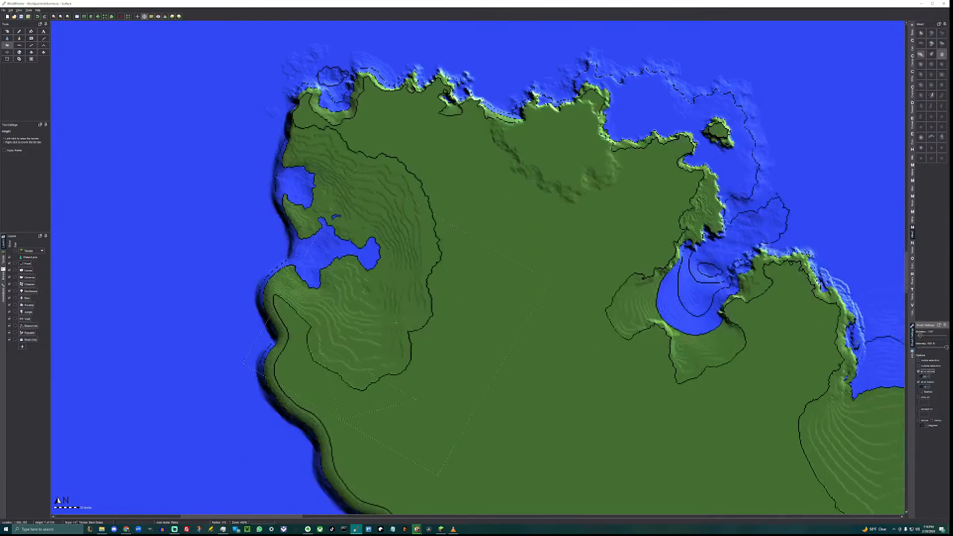
right_click(409, 324)
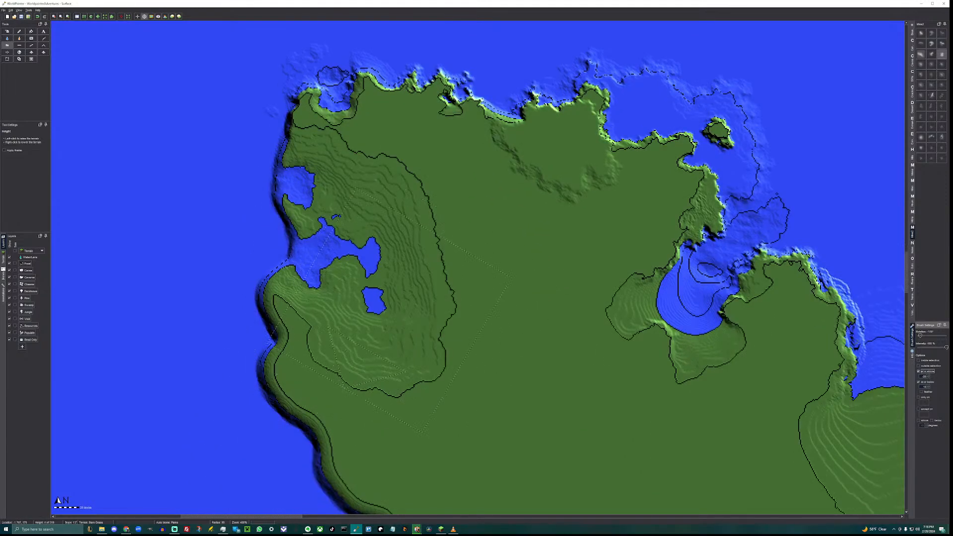
Smooth the west coast inlets, the pond and the sloping basin around them with the Smooth tool.
middle_drag(390, 301, 378, 353)
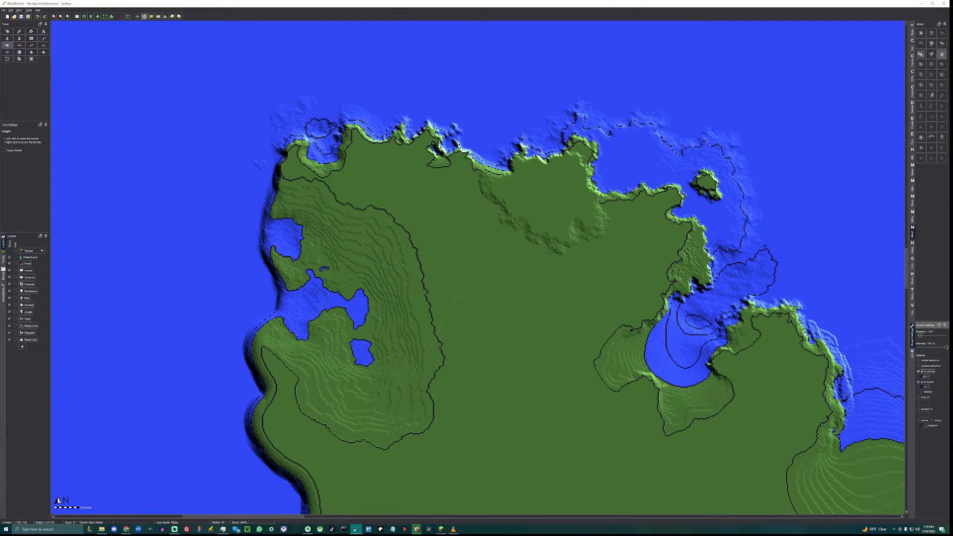
click(31, 45)
mouse_move(366, 359)
mouse_down()
mouse_move(350, 340)
mouse_move(335, 271)
mouse_move(353, 227)
mouse_up()
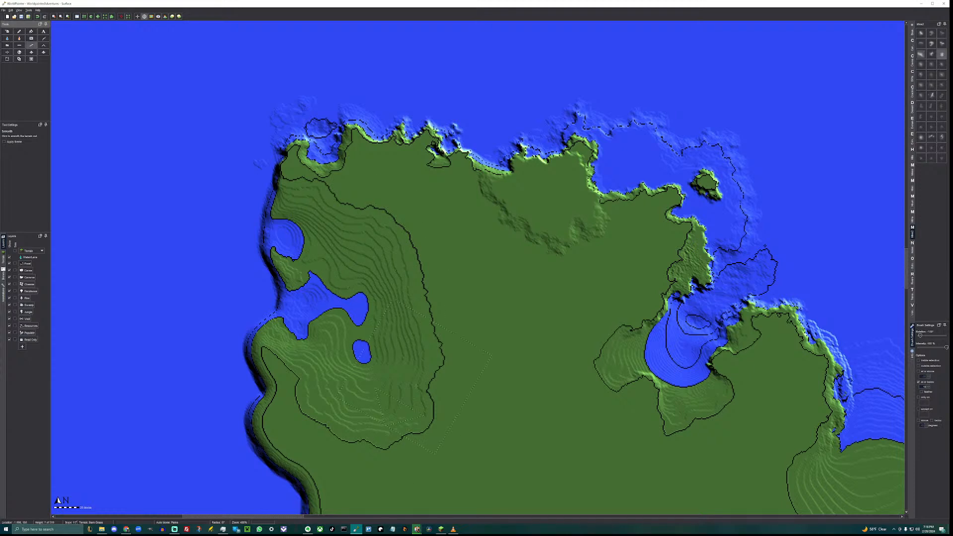
mouse_move(417, 386)
mouse_down()
mouse_move(375, 360)
mouse_move(307, 340)
mouse_up()
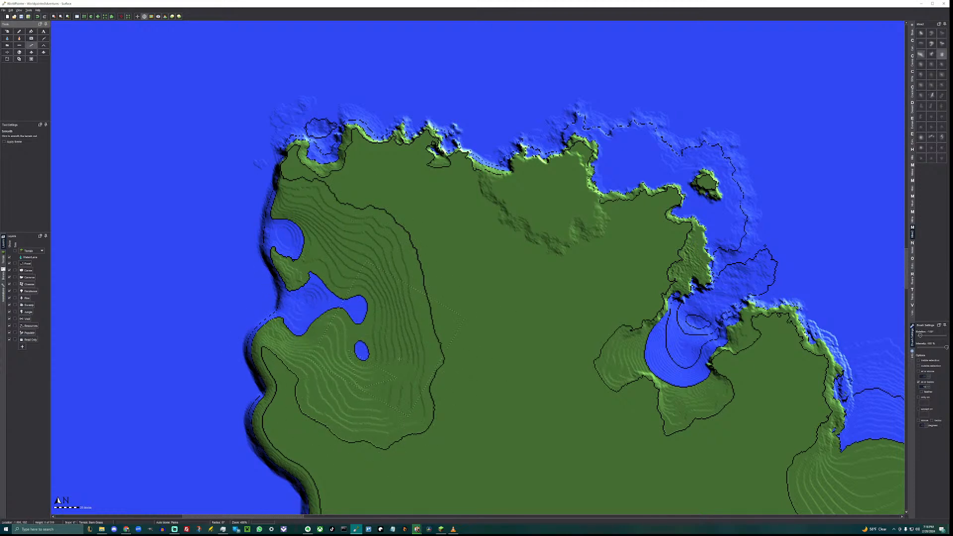
Return to the Height tool, choose a rocky custom brush and raise a rugged shore north of the upper west inlet.
click(7, 45)
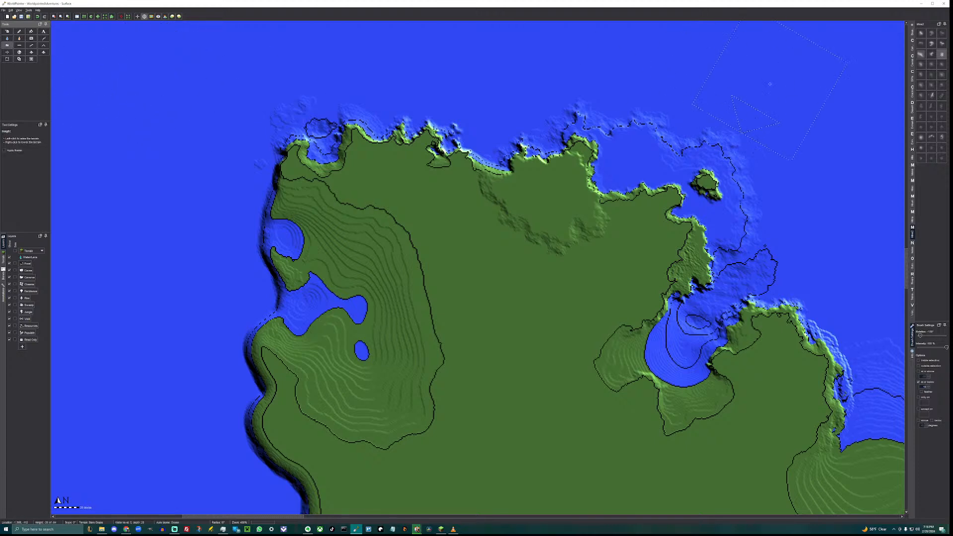
click(911, 48)
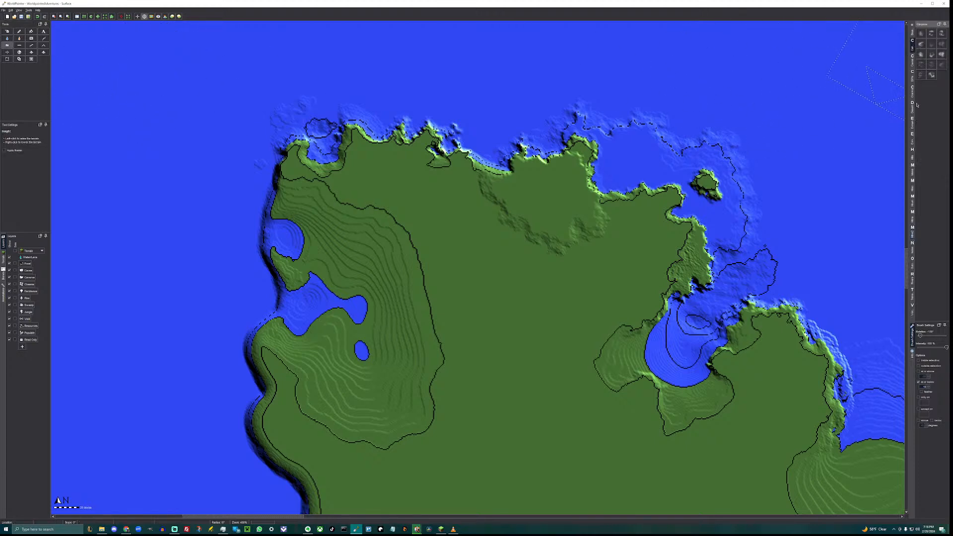
click(914, 173)
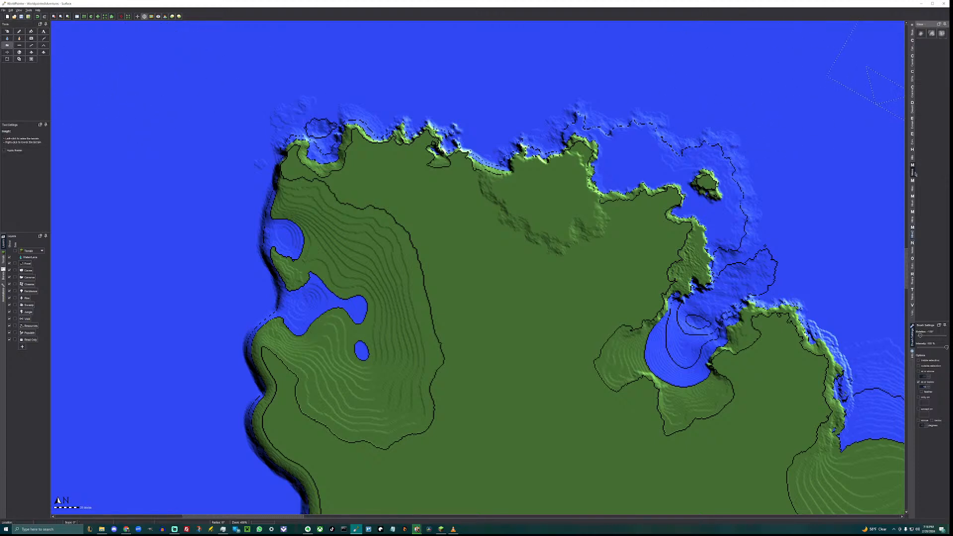
click(921, 33)
mouse_move(279, 203)
mouse_down()
mouse_move(302, 184)
mouse_move(320, 186)
mouse_up()
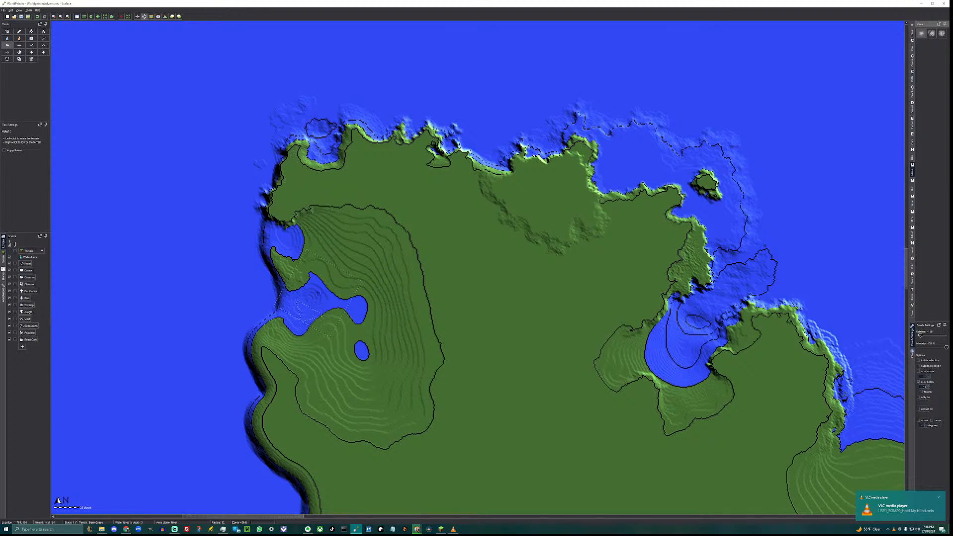
Raise a rocky headland between the two west coast inlets, varying the brush size and rotation.
scroll(285, 279, down, 9)
drag(275, 260, 277, 261)
scroll(290, 275, up, 4)
alt+scroll(291, 275, up, 4)
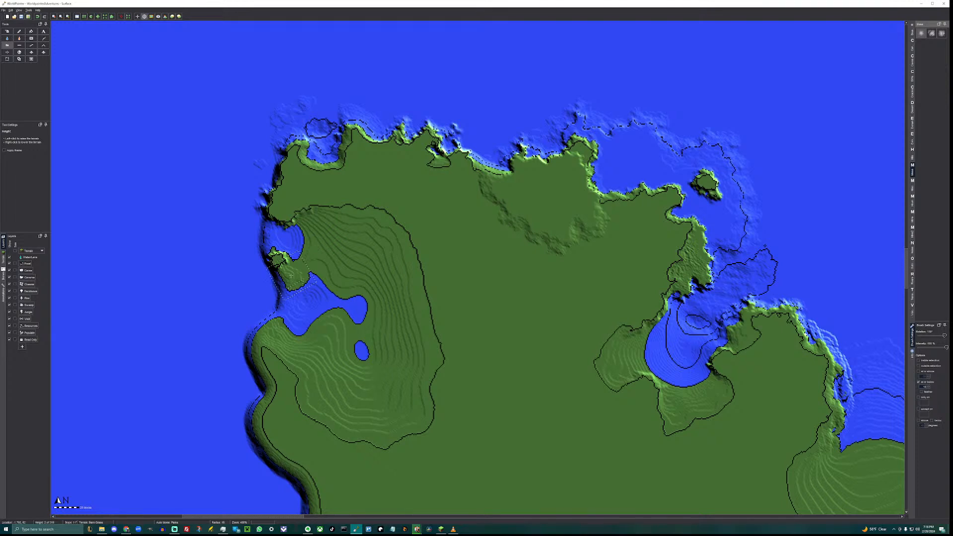
click(291, 276)
scroll(291, 276, up, 4)
click(291, 275)
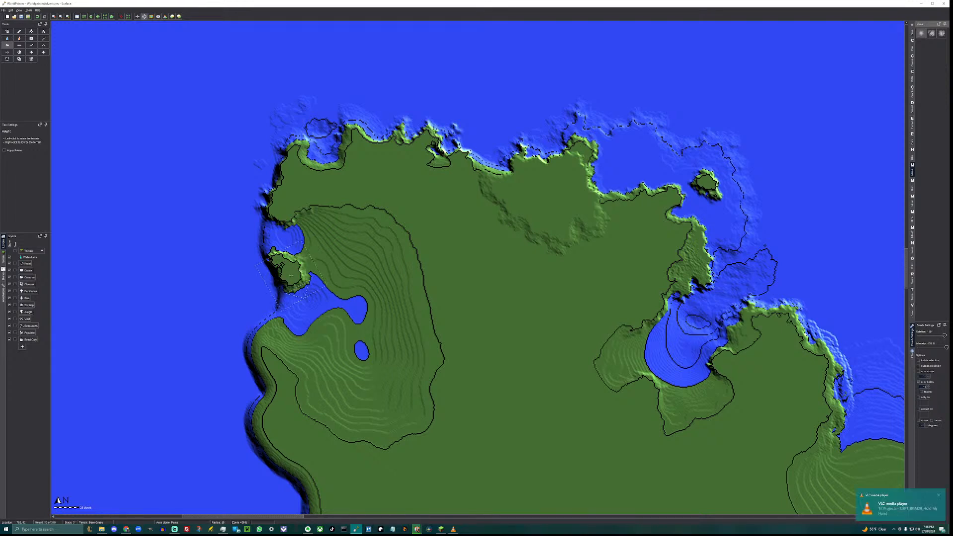
drag(291, 275, 292, 276)
scroll(292, 277, down, 12)
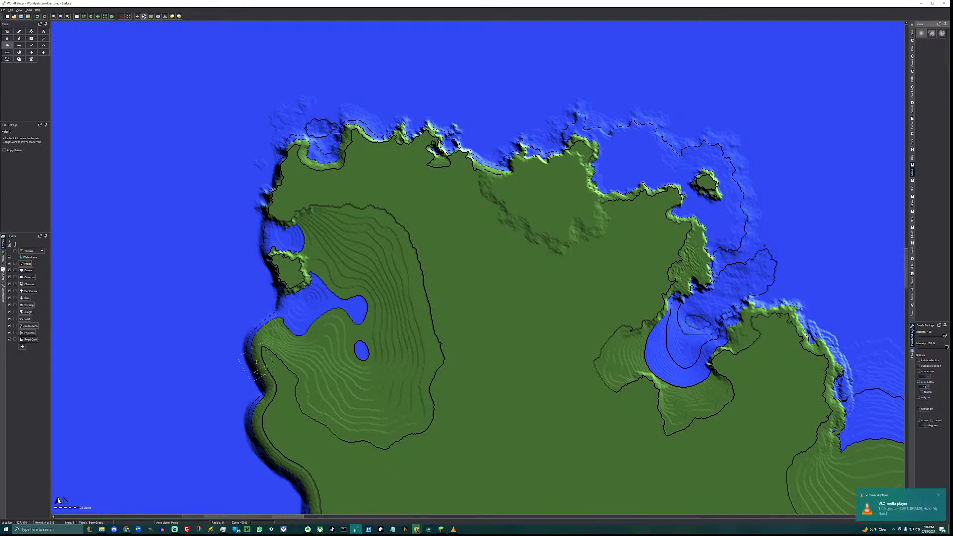
Enlarge and rotate the brush, and raise a rocky headland just south of the lower west inlet.
scroll(256, 363, up, 11)
alt+scroll(258, 355, down, 4)
click(259, 353)
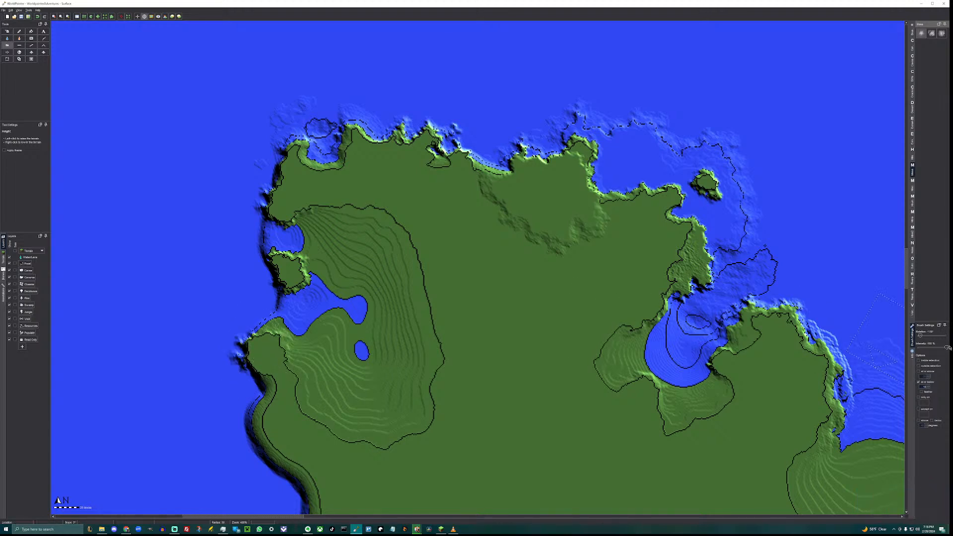
Reduce the brush intensity and roughen the slopes behind both headlands and the basin's eastern and northern edges.
drag(949, 347, 946, 347)
click(933, 348)
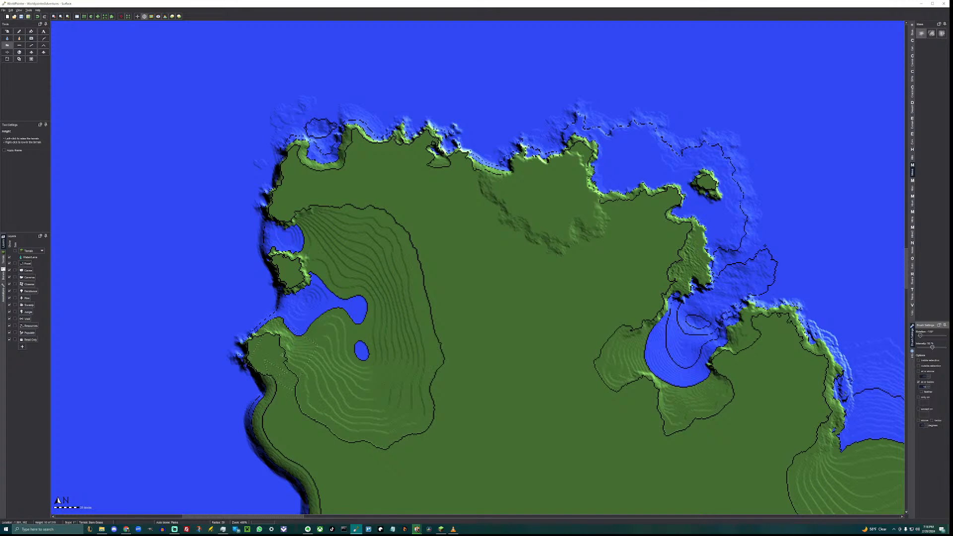
drag(283, 355, 290, 342)
scroll(307, 266, down, 5)
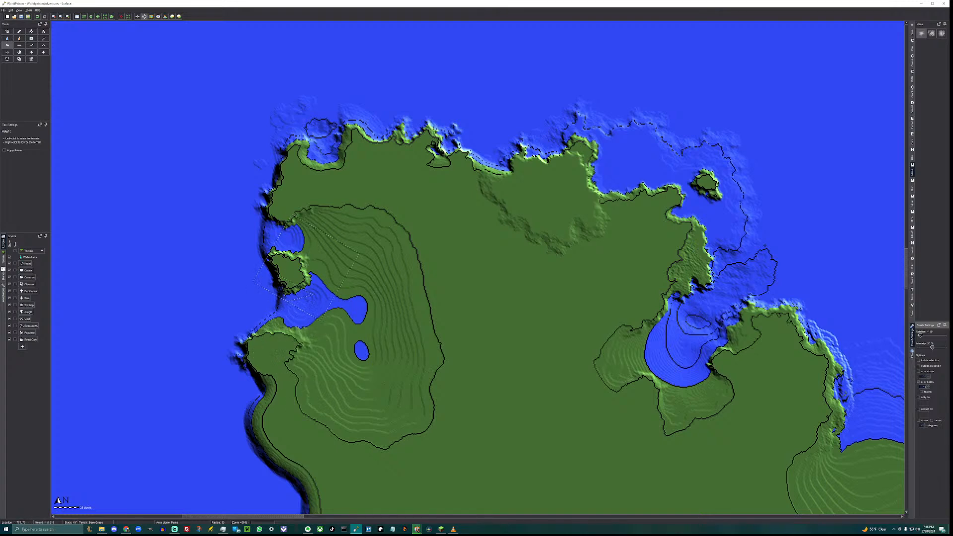
scroll(307, 266, up, 3)
drag(307, 264, 307, 261)
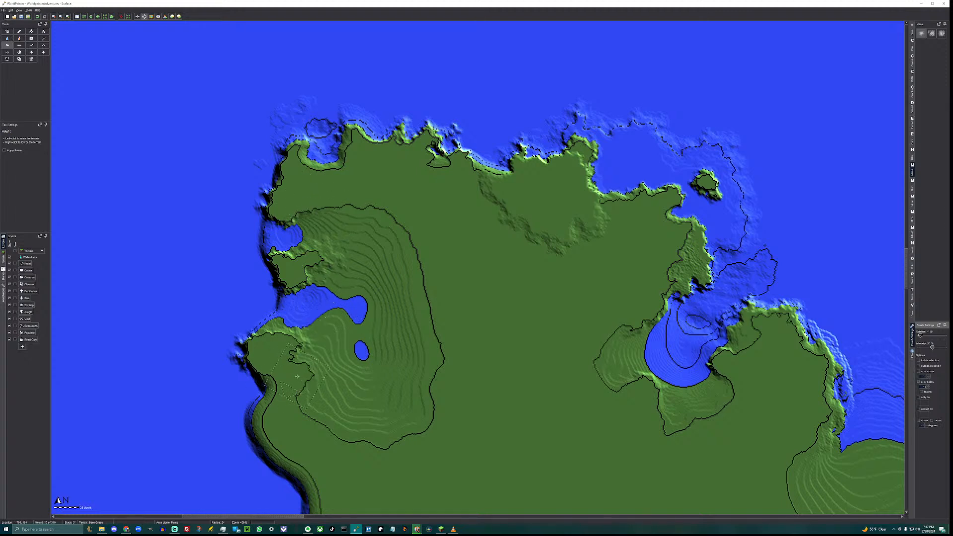
drag(406, 327, 443, 370)
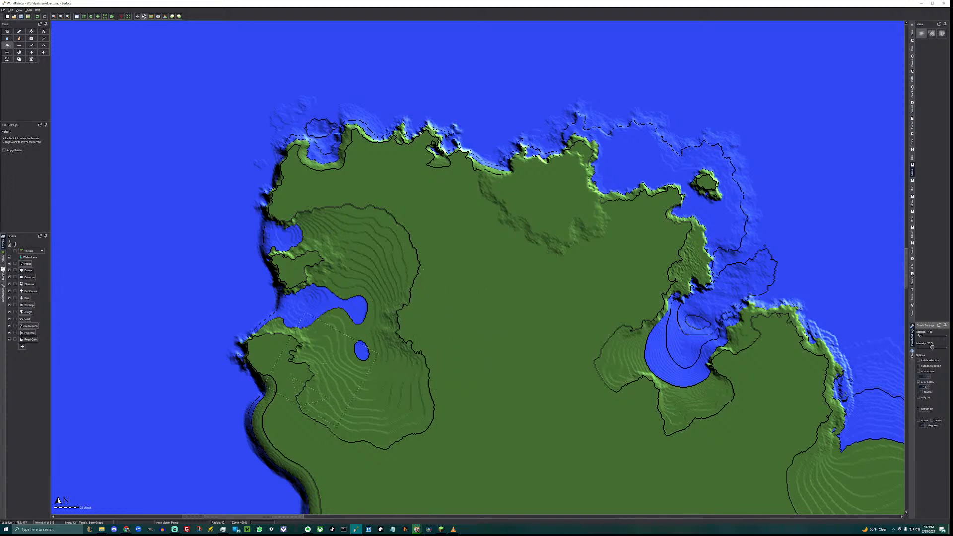
mouse_move(395, 213)
mouse_down()
mouse_move(331, 206)
mouse_move(369, 242)
mouse_up()
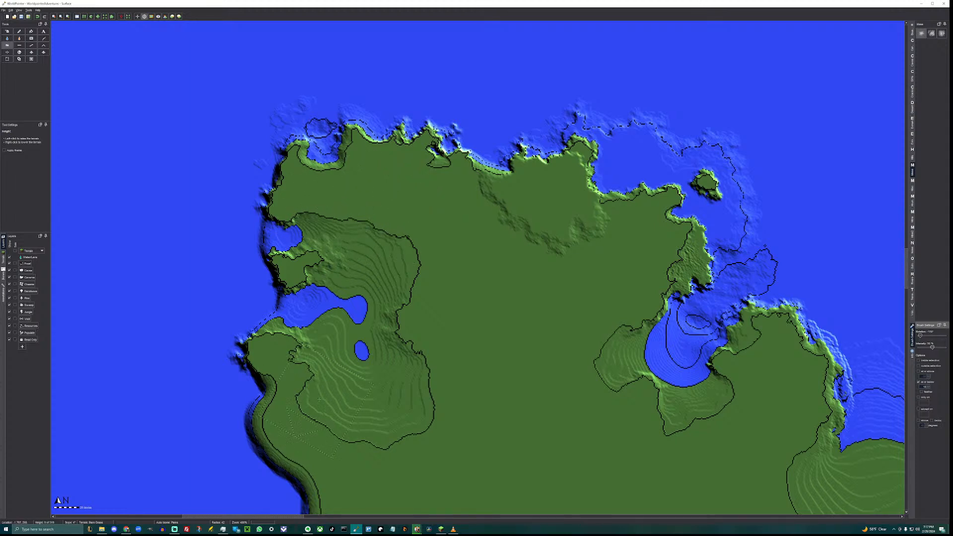
Raise jagged rocks along the shore directly south of the lower west headland.
middle_drag(319, 400, 358, 309)
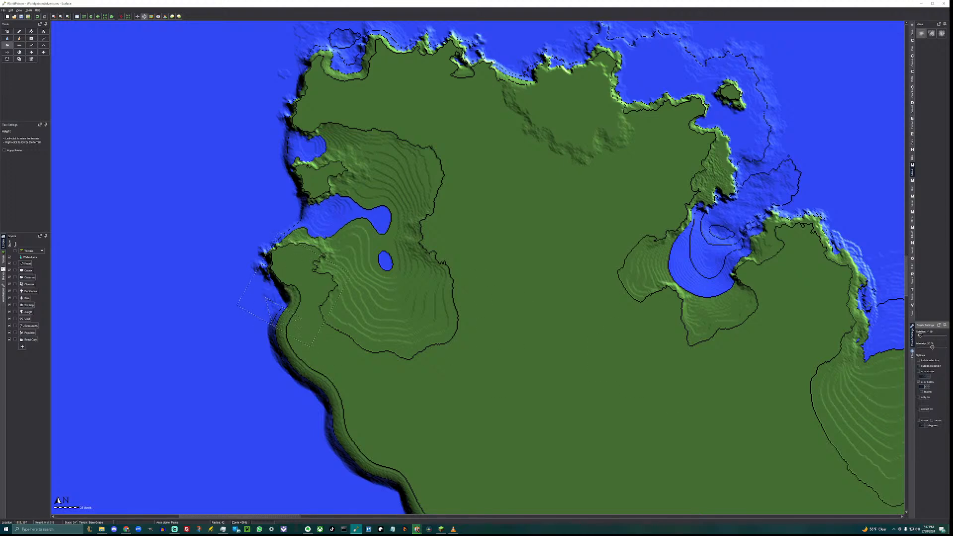
drag(294, 289, 294, 289)
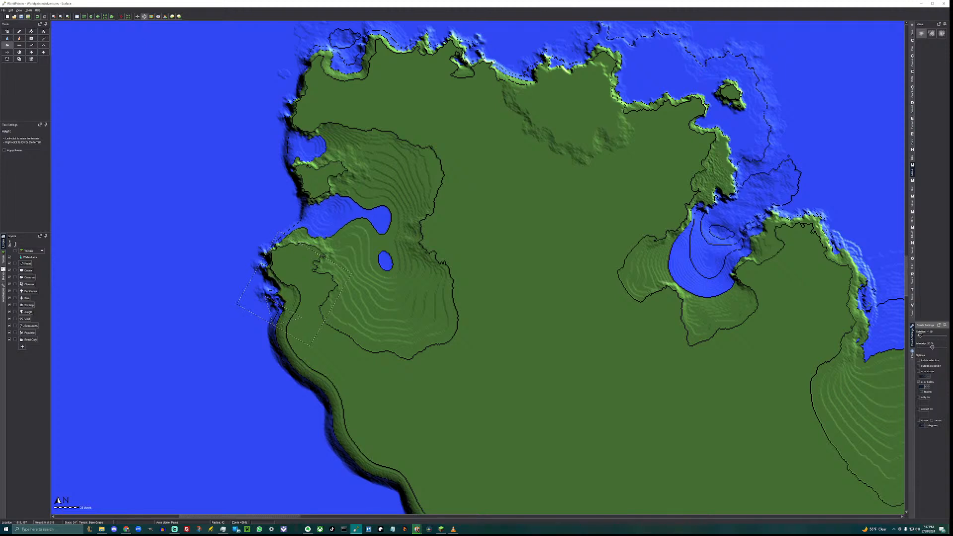
scroll(308, 178, down, 4)
Increase the brush intensity, switch to a brush from another group and raise rocks at the seaward tip of the headland between the inlets.
click(938, 349)
click(913, 45)
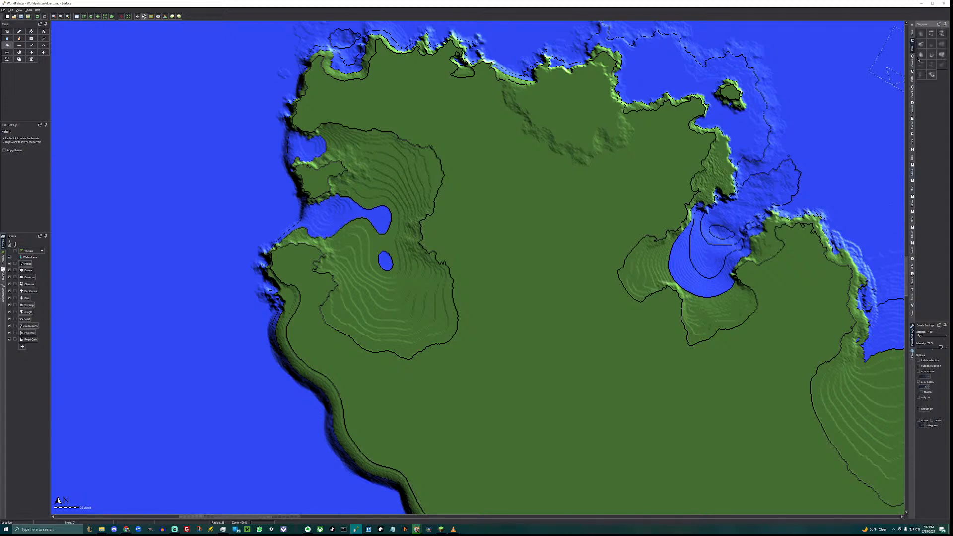
click(915, 76)
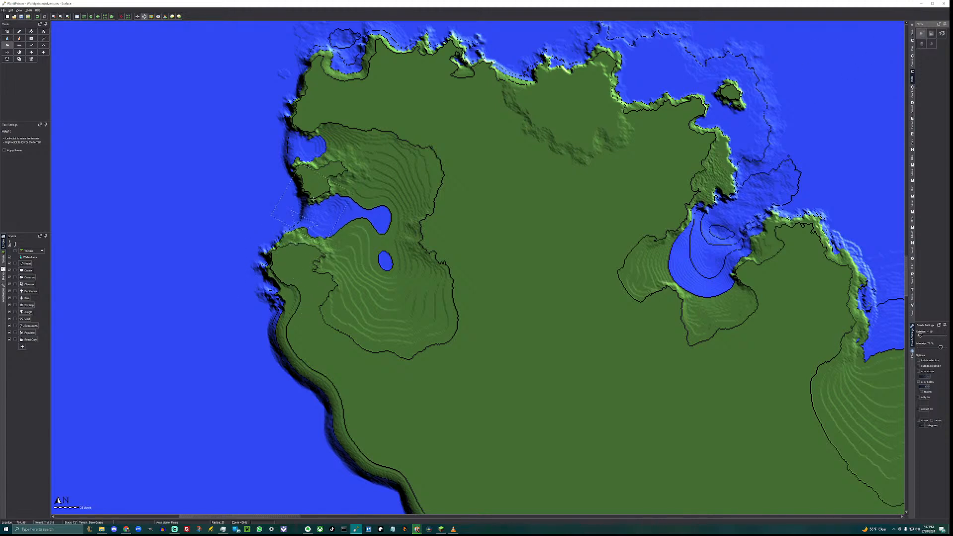
click(297, 186)
scroll(296, 187, down, 4)
click(296, 189)
click(296, 190)
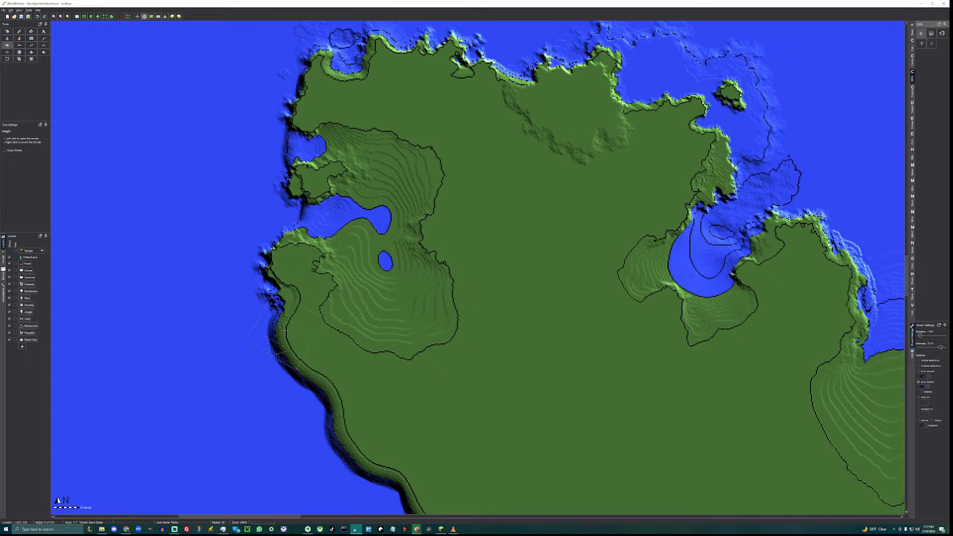
Adjust the "at or below" limit, enlarge the brush and raise another rocky headland on the west coast just south of the last one.
drag(922, 387, 935, 386)
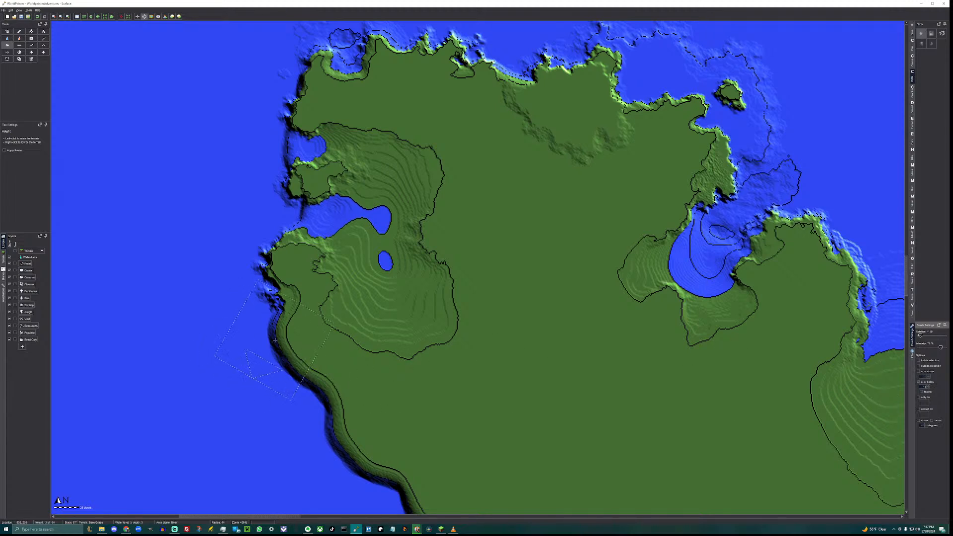
drag(284, 348, 284, 348)
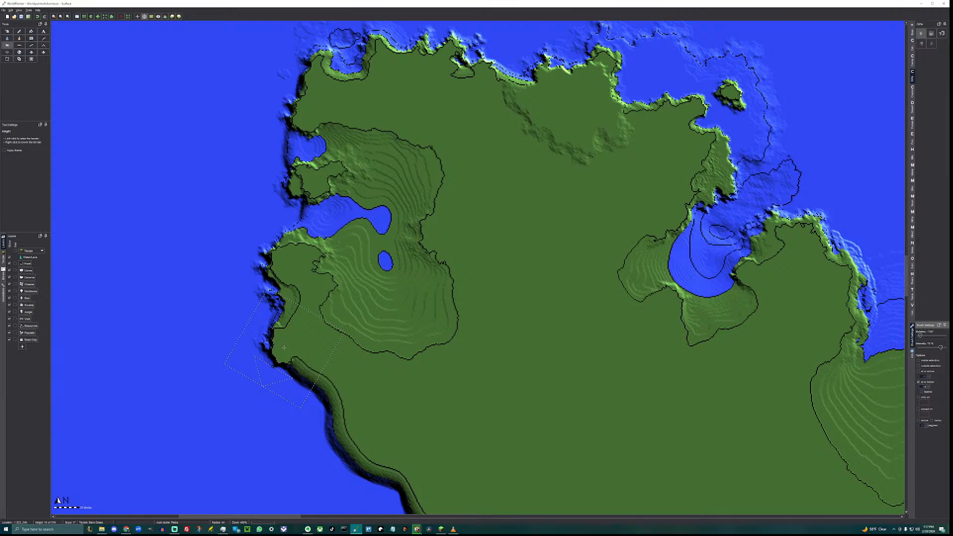
Raise a small rocky islet in the sea just off the landmass's northwest corner.
middle_drag(473, 261, 114, 206)
scroll(414, 243, down, 1)
middle_drag(435, 236, 456, 323)
scroll(456, 323, up, 1)
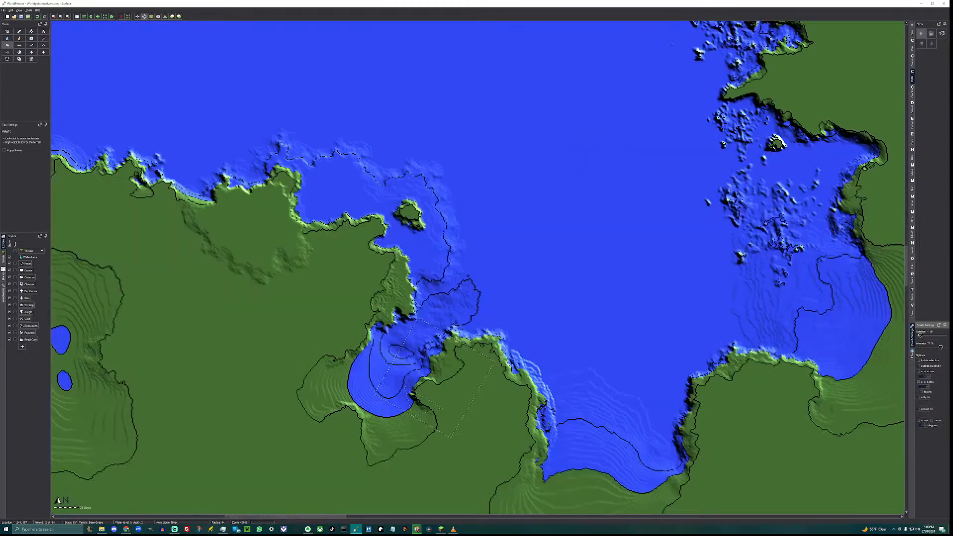
scroll(491, 326, up, 4)
middle_drag(497, 321, 608, 403)
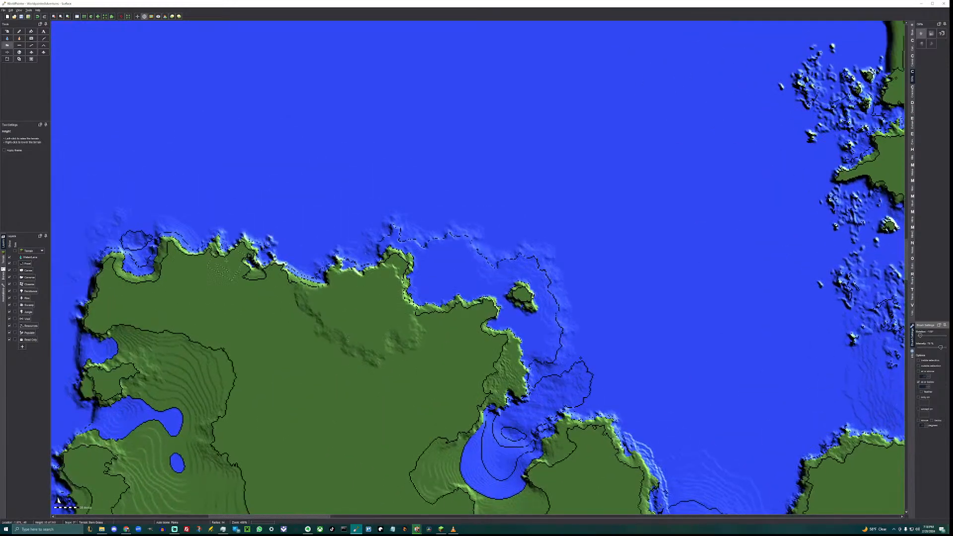
middle_drag(297, 288, 415, 346)
scroll(205, 286, down, 2)
scroll(205, 286, down, 3)
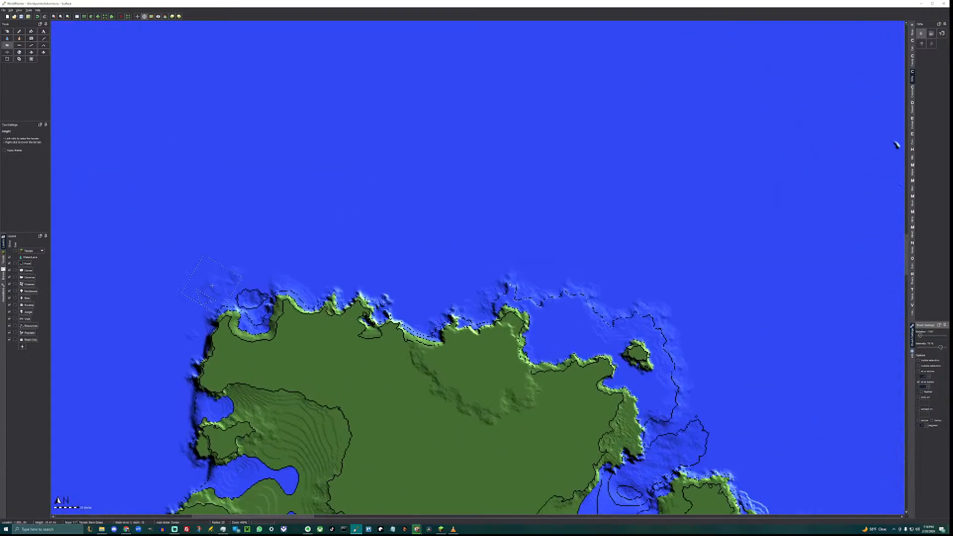
drag(212, 285, 212, 285)
Shrink the brush and raise small rocks north of the northwest cove, inside the lower west inlet and off the headland between the inlets.
middle_drag(213, 285, 296, 216)
scroll(331, 244, down, 4)
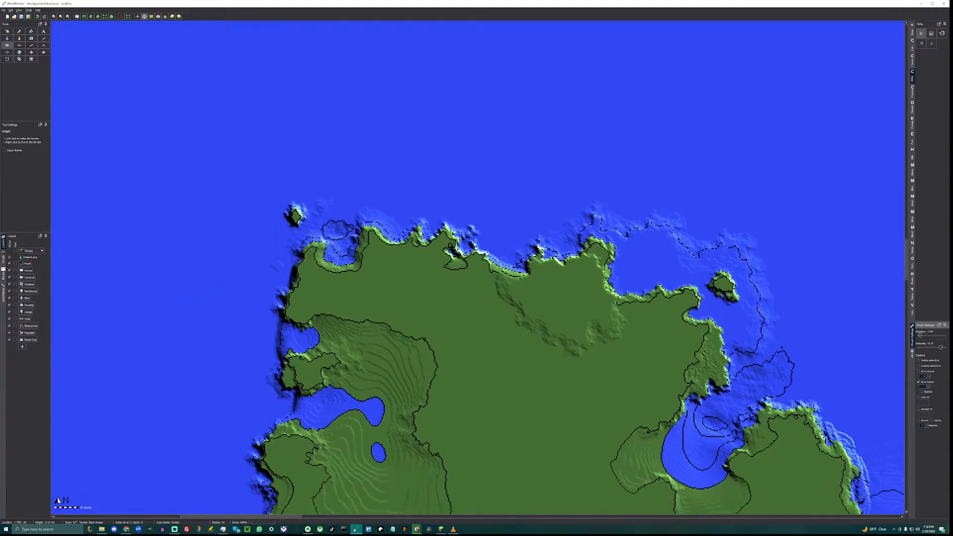
drag(351, 217, 376, 214)
drag(373, 410, 372, 410)
middle_drag(310, 430, 366, 287)
scroll(368, 286, down, 4)
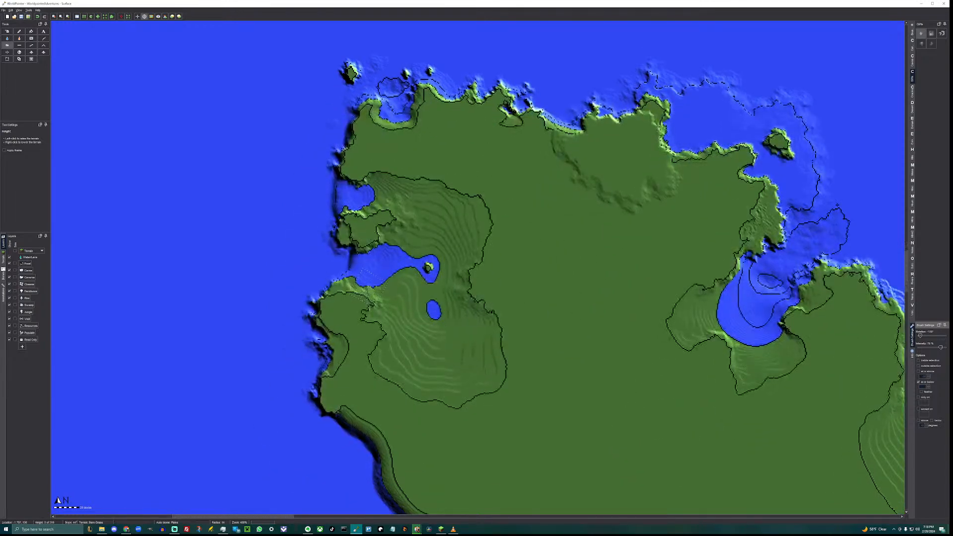
drag(321, 234, 320, 233)
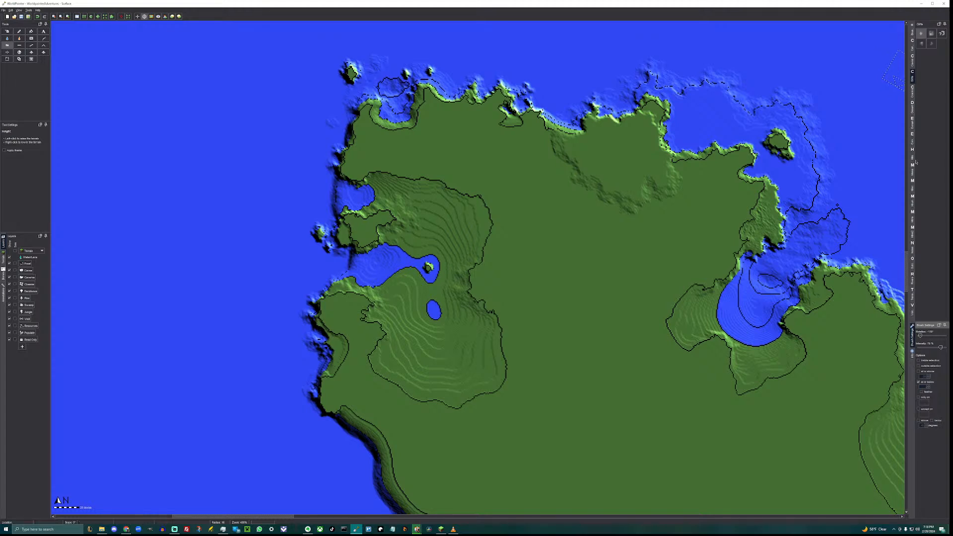
Switch to another brush group, set the intensity to 50 %, scatter rocks off the northwest coast and check them in the 3D view.
click(913, 258)
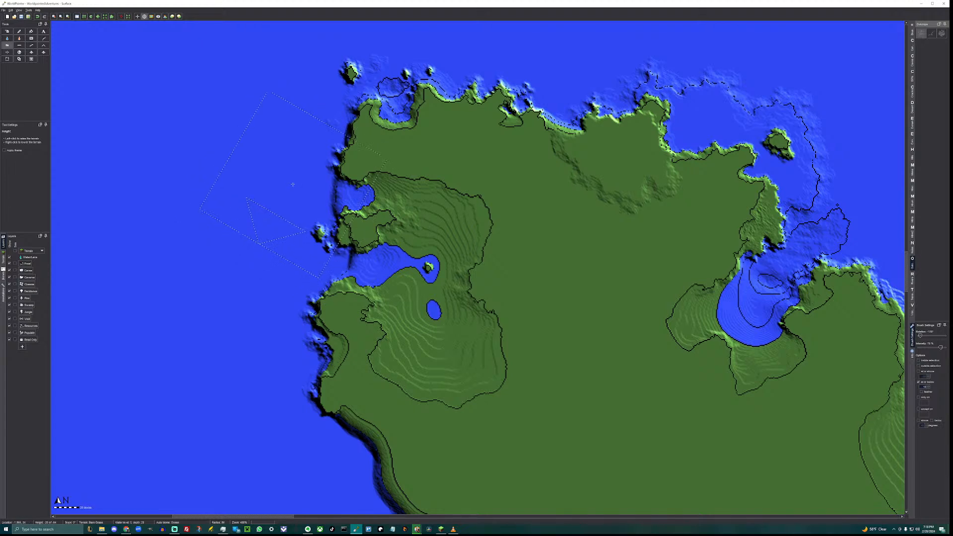
key(5)
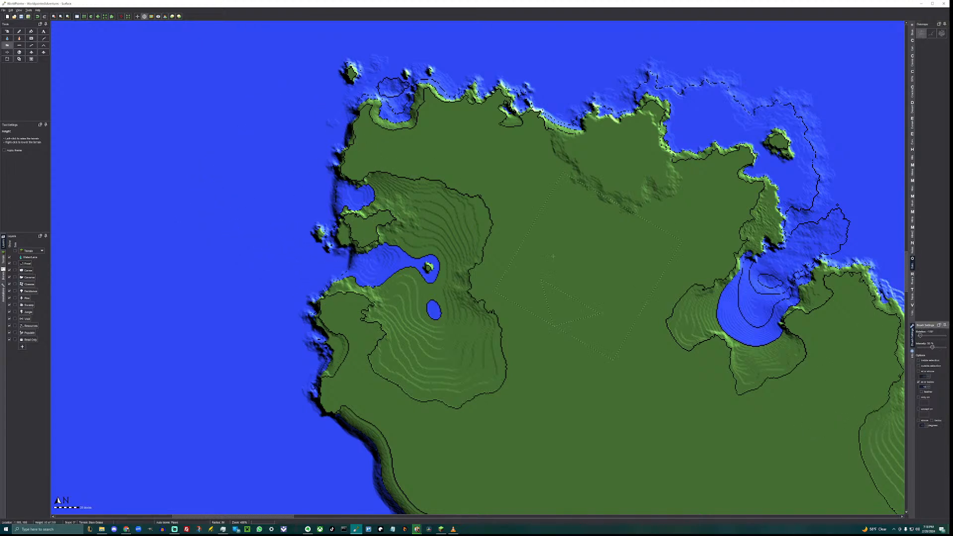
click(301, 164)
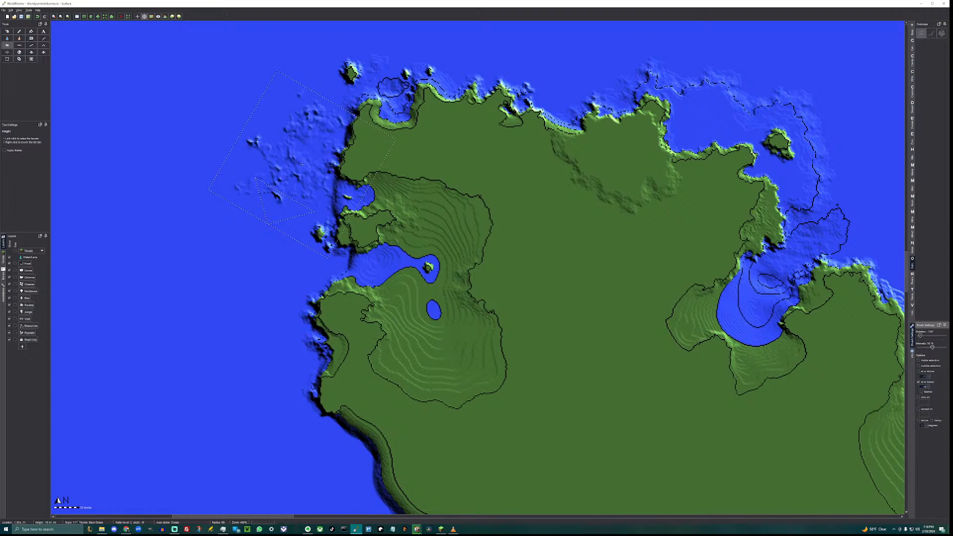
click(302, 164)
key(ctrl+3)
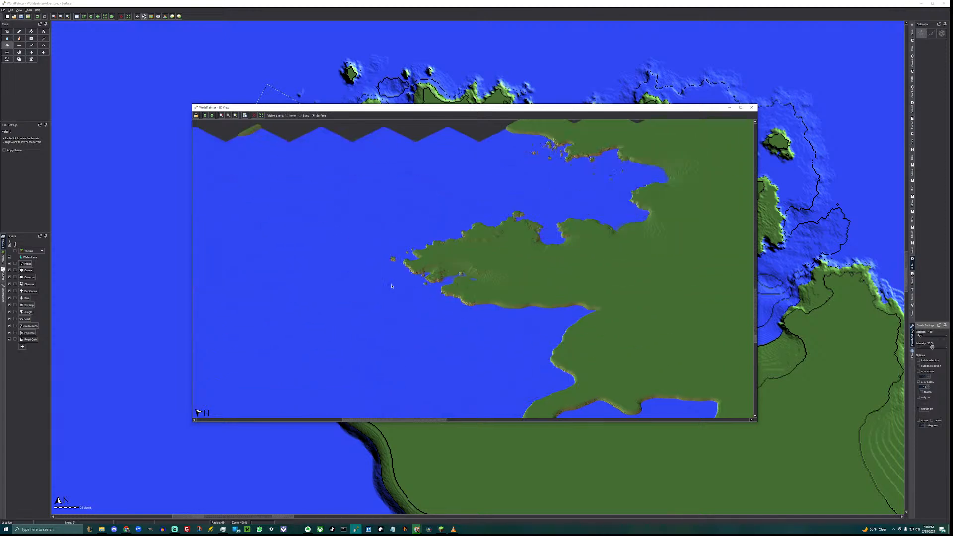
click(752, 107)
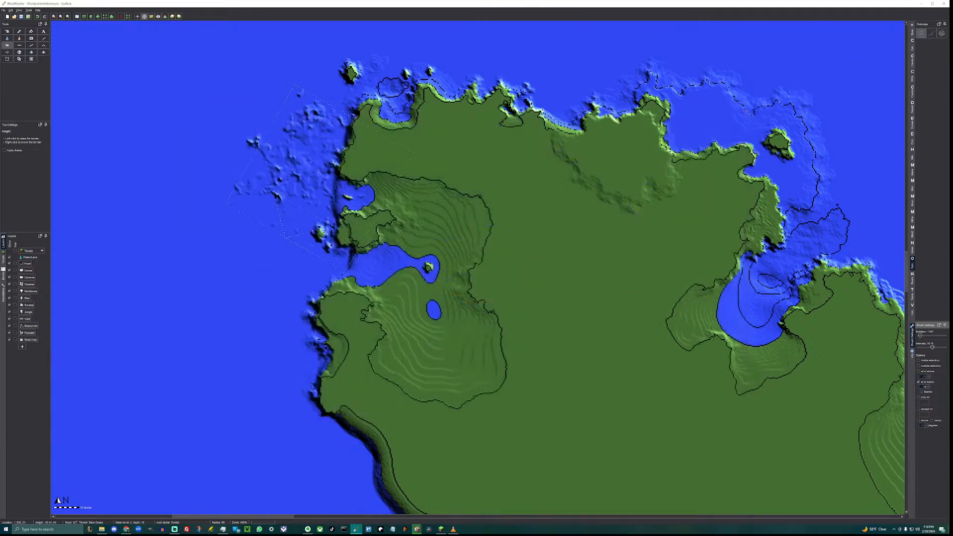
Build up the scattered rocks off the northwest coast further and inspect the coastline again in the 3D view.
drag(299, 159, 298, 158)
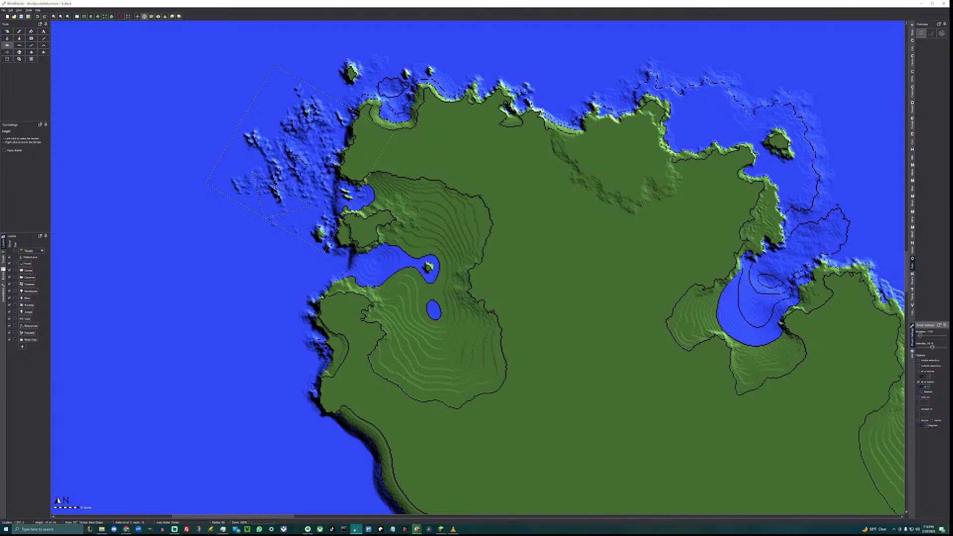
key(F3)
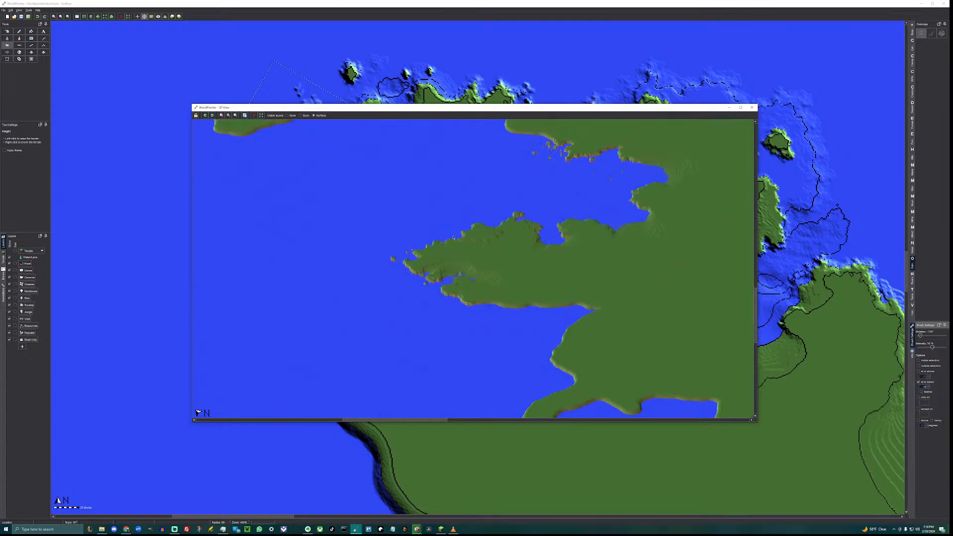
click(752, 107)
Enlarge the brush and extend the field of scattered offshore rocks southward along the west coast.
middle_drag(273, 347, 309, 252)
drag(270, 245, 271, 245)
middle_drag(329, 199, 234, 353)
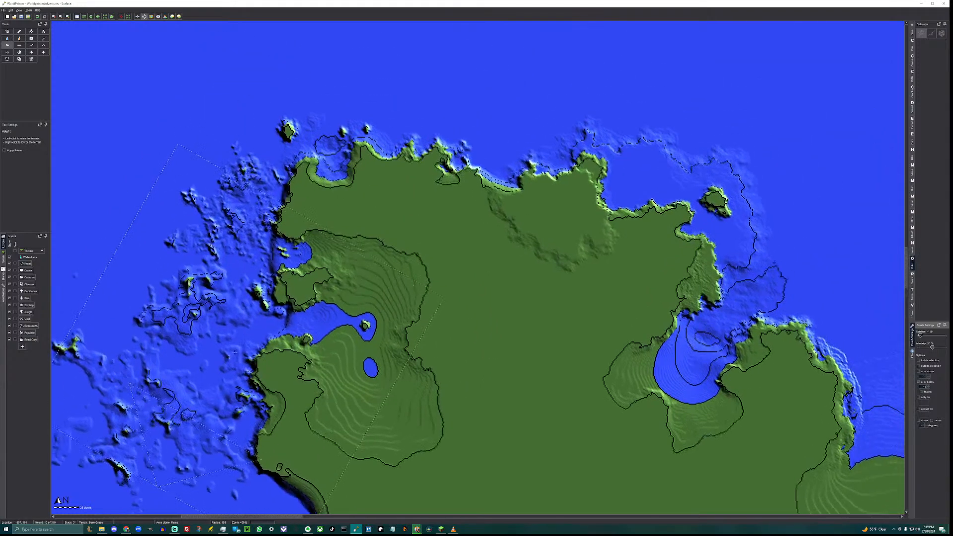
Lower the brush intensity slightly and scatter a large patch of underwater rocks off the landmass's north coast.
middle_drag(466, 203, 343, 282)
ctrl+scroll(343, 282, down, 1)
scroll(343, 282, down, 4)
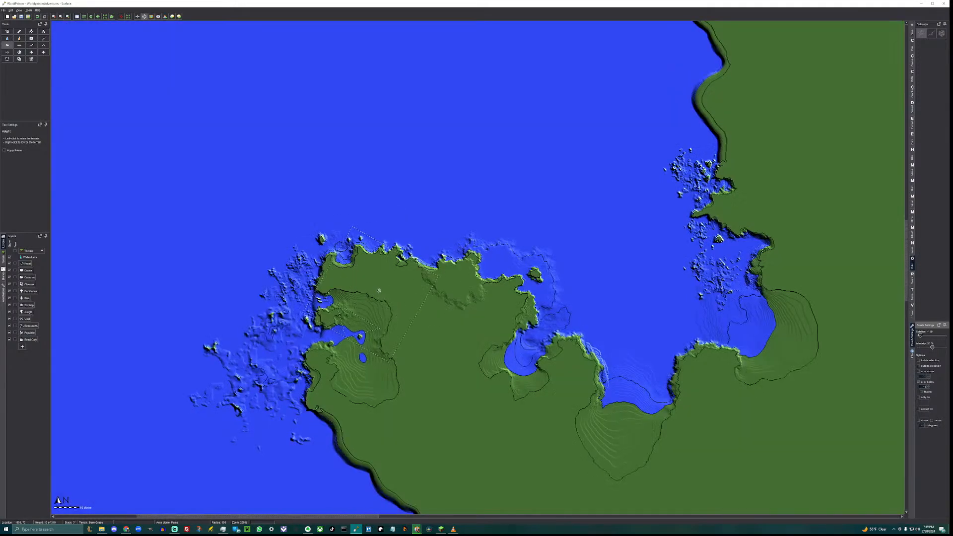
drag(932, 348, 929, 349)
middle_drag(760, 333, 484, 334)
middle_drag(572, 344, 649, 362)
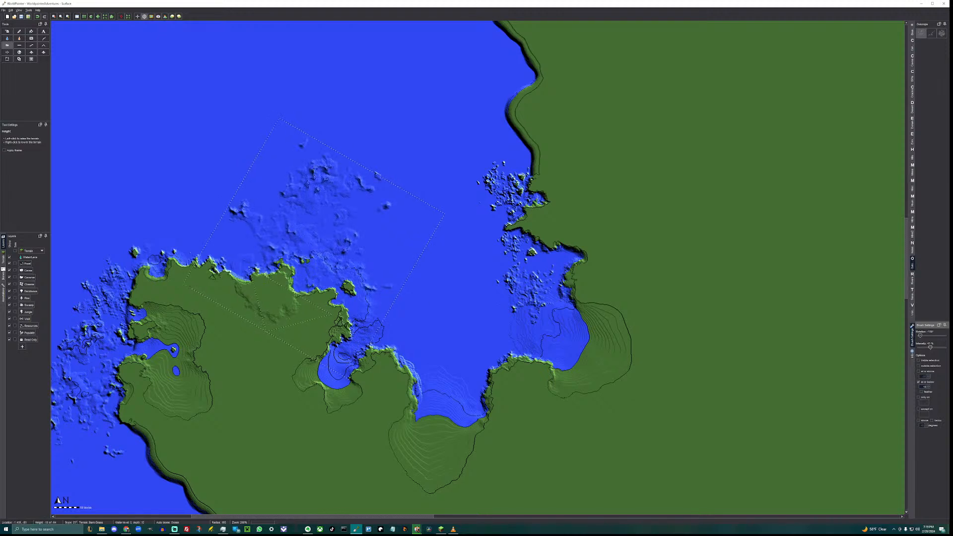
Pick another brush of the group, rotate it and build up the rocks and small islets off the north coast.
scroll(347, 275, down, 10)
scroll(394, 201, up, 7)
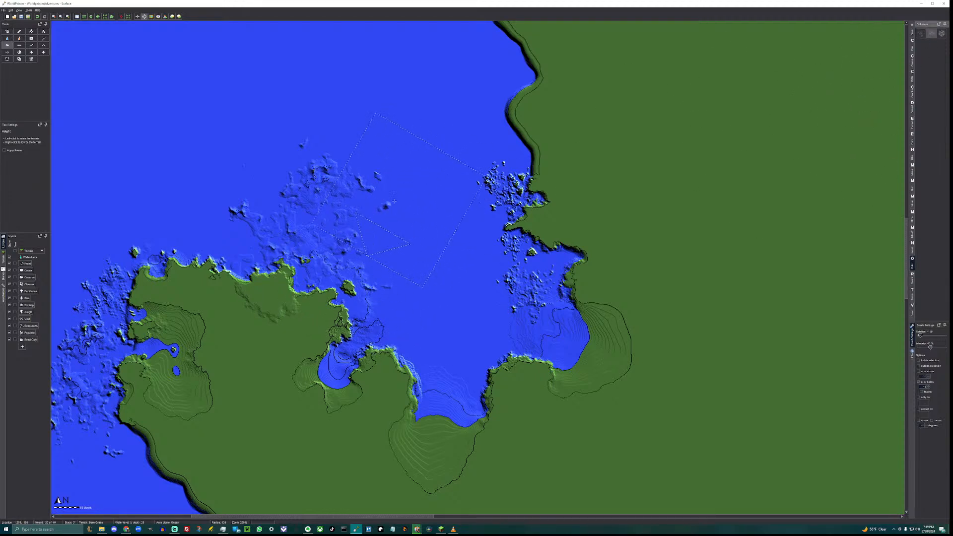
shift+scroll(293, 211, up, 5)
shift+scroll(278, 226, up, 2)
click(278, 225)
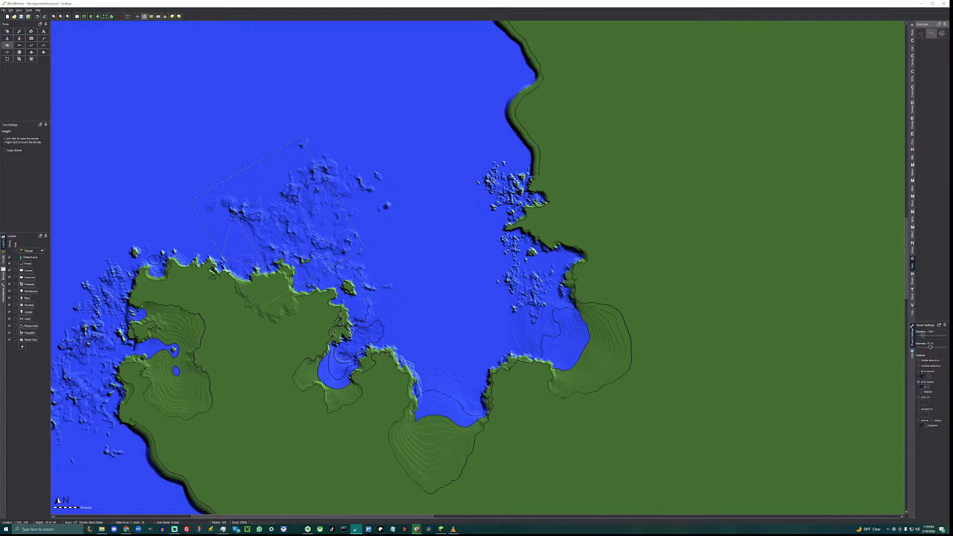
click(277, 225)
click(278, 224)
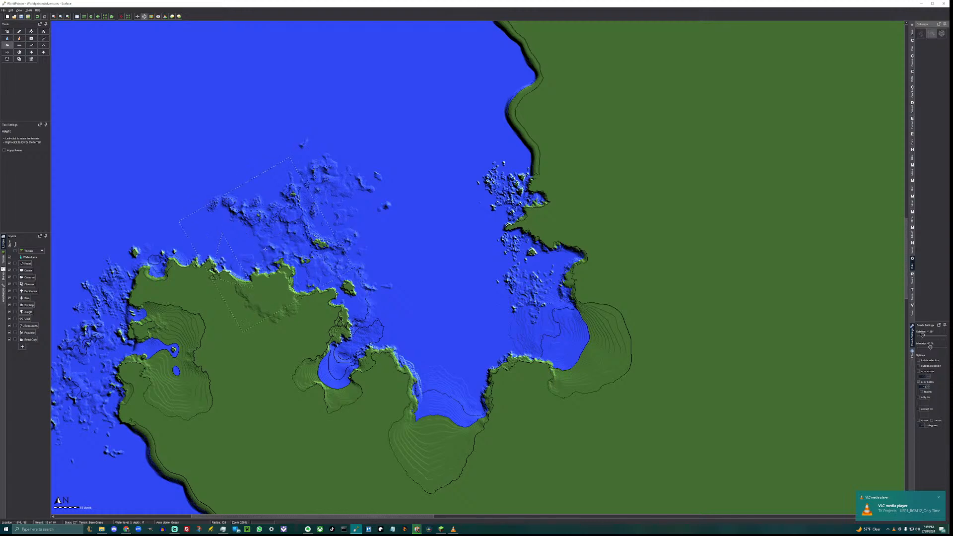
Shrink and rotate the brush, redoing the first attempt, to place a narrow chain of rocks along the west side of the middle bay.
mouse_move(416, 363)
middle_down()
mouse_move(495, 300)
mouse_move(397, 316)
middle_up()
scroll(397, 317, down, 4)
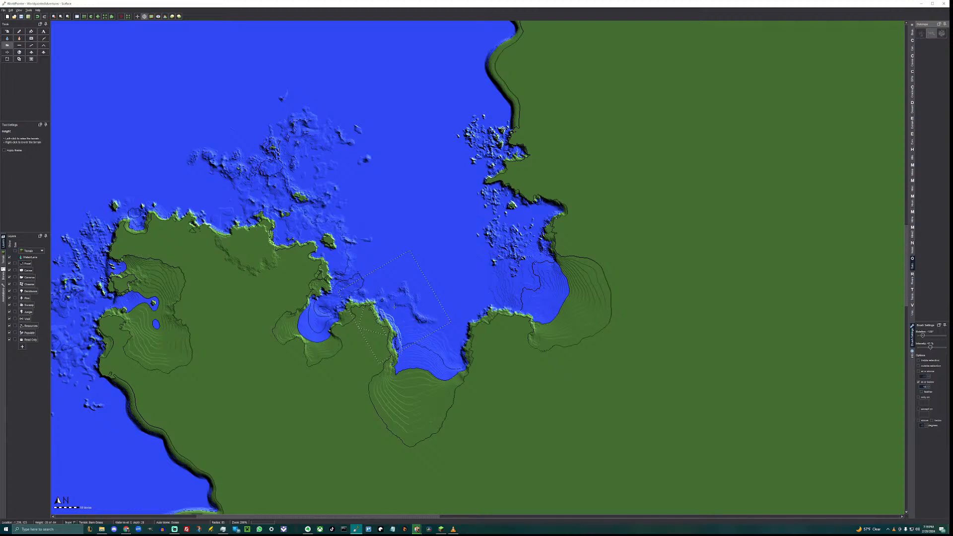
click(394, 307)
right_click(394, 307)
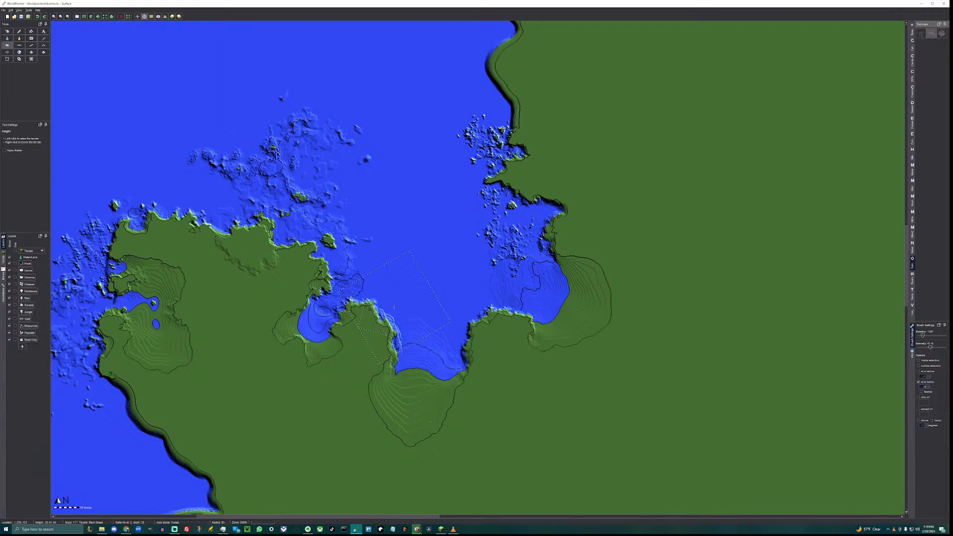
alt+scroll(395, 307, down, 5)
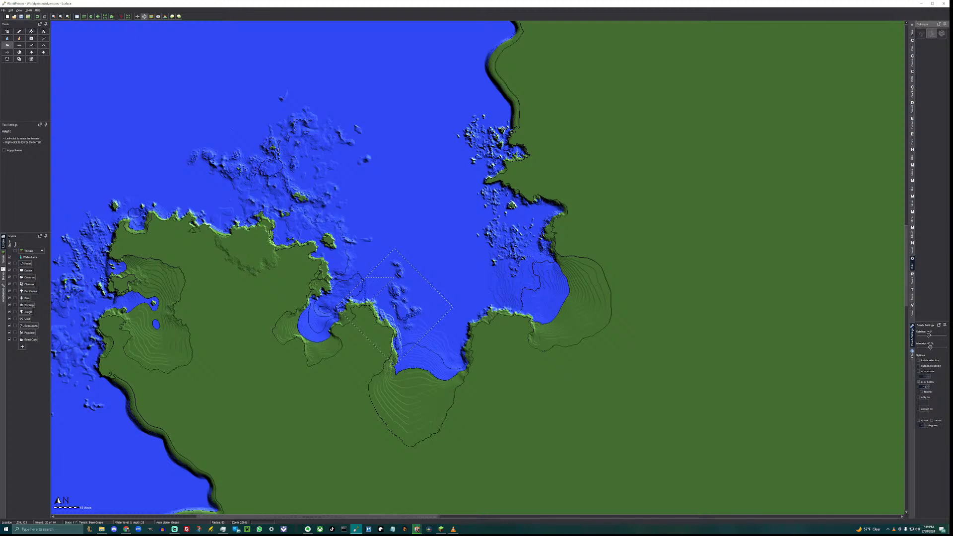
click(395, 307)
middle_drag(401, 307, 347, 330)
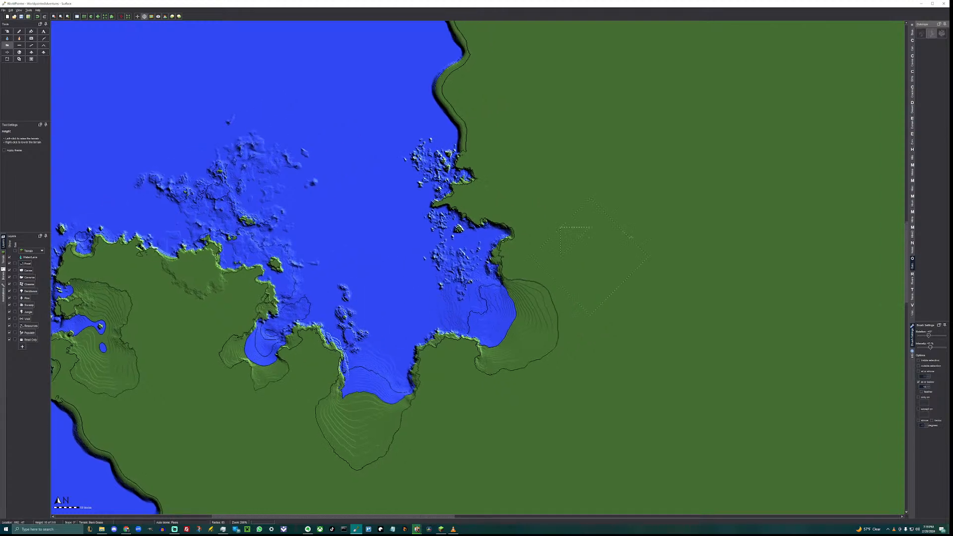
Switch to the group's first brush, enlarge it and scatter underwater rocks across the middle bay and, after rotating it, the open water farther north.
click(922, 35)
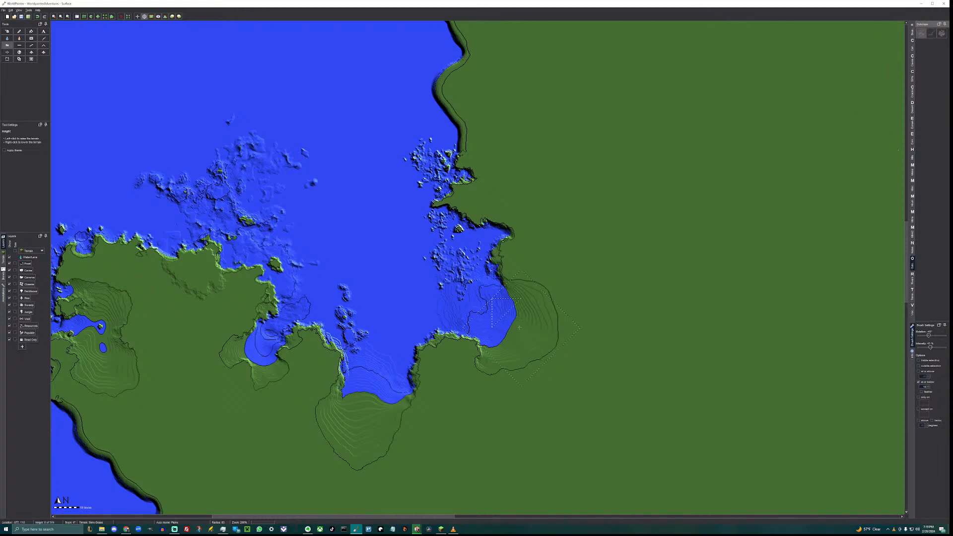
click(404, 321)
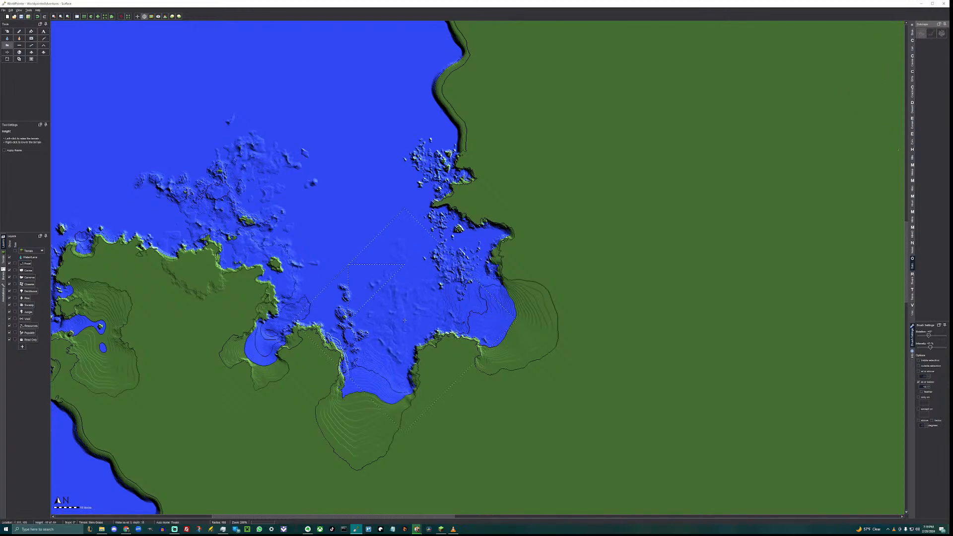
click(405, 321)
middle_drag(329, 267, 433, 261)
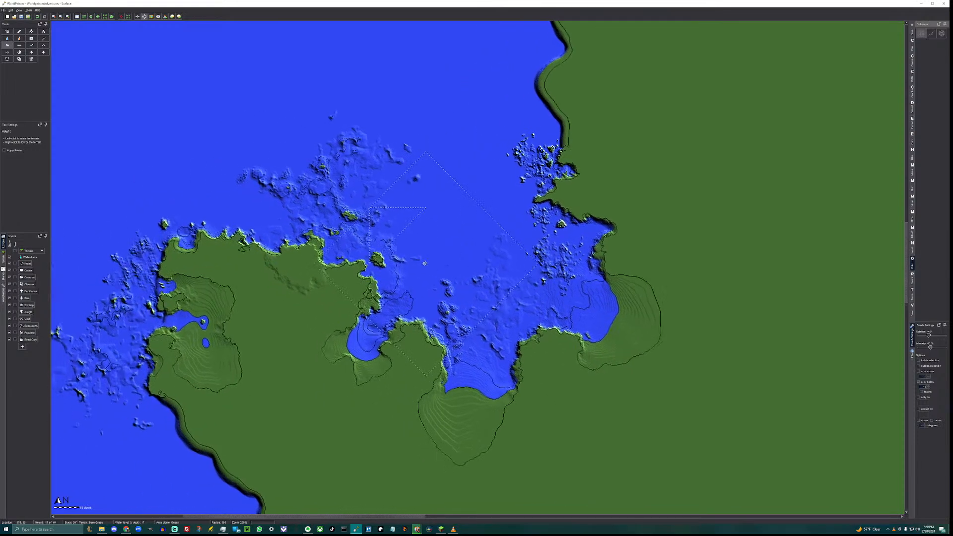
alt+scroll(450, 221, down, 5)
click(452, 216)
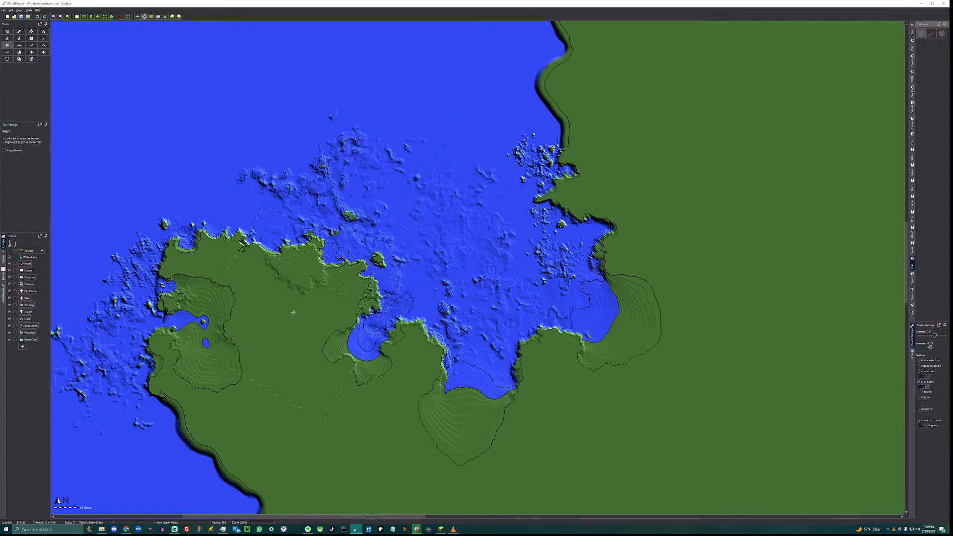
Scatter rocks with two passes of the large brush off the smooth southwest coast, south of the existing west coast rock field.
middle_drag(294, 313, 452, 220)
middle_drag(358, 320, 360, 257)
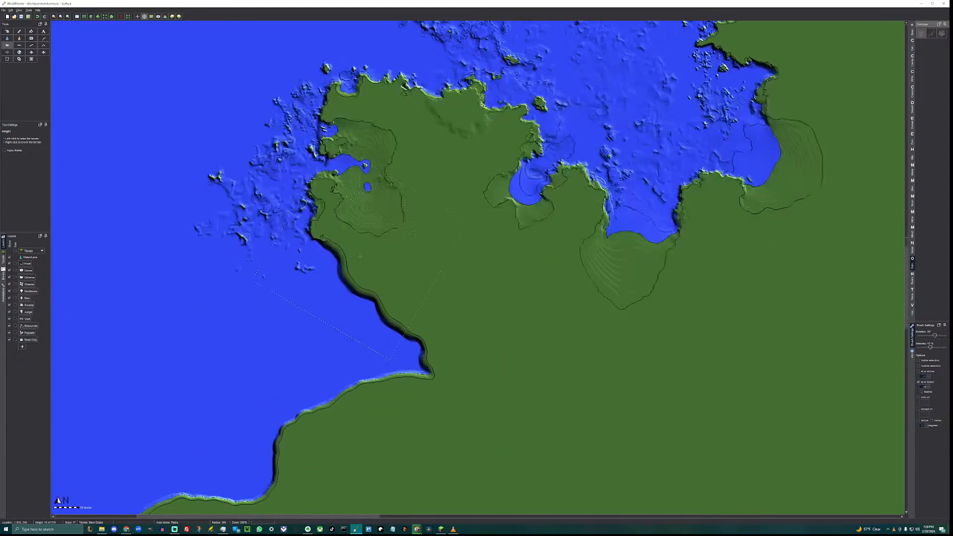
click(315, 291)
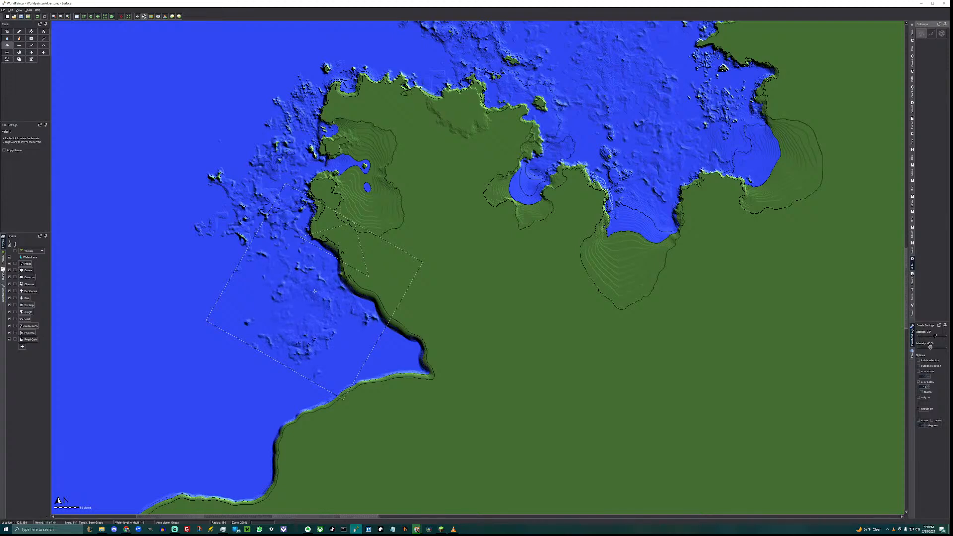
click(314, 291)
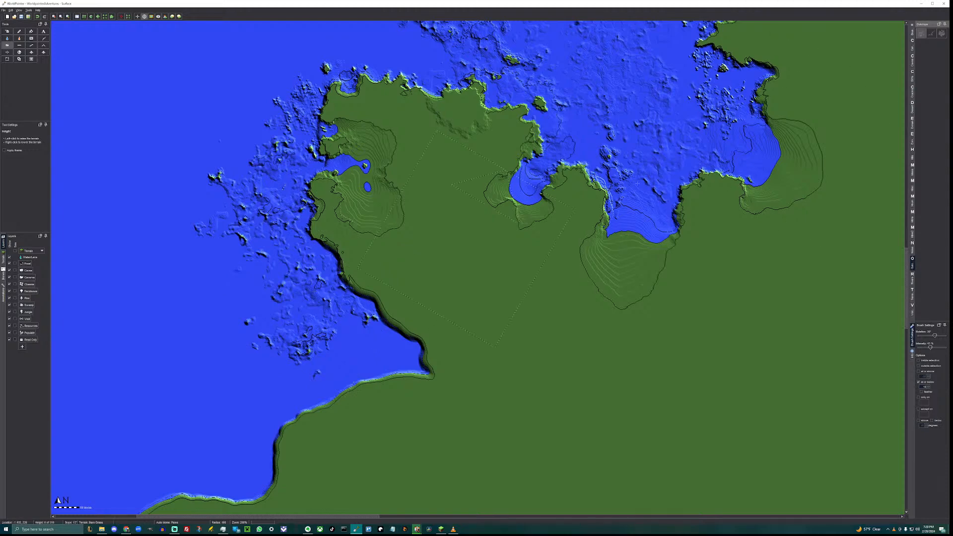
Switch to another custom brush at higher intensity, extend a small headland off the west coast and cut it off into an islet using the at-or-above limit.
click(913, 75)
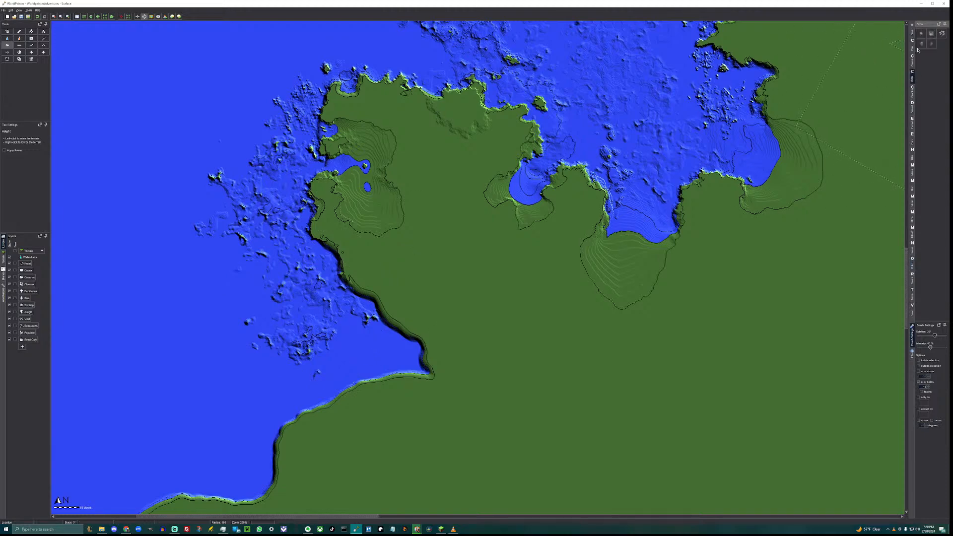
scroll(298, 244, up, 1)
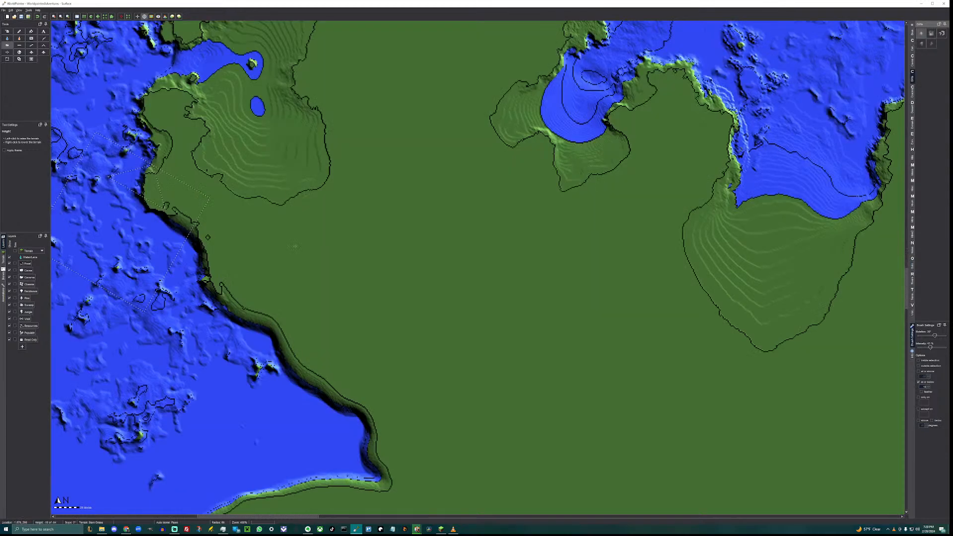
scroll(340, 285, up, 4)
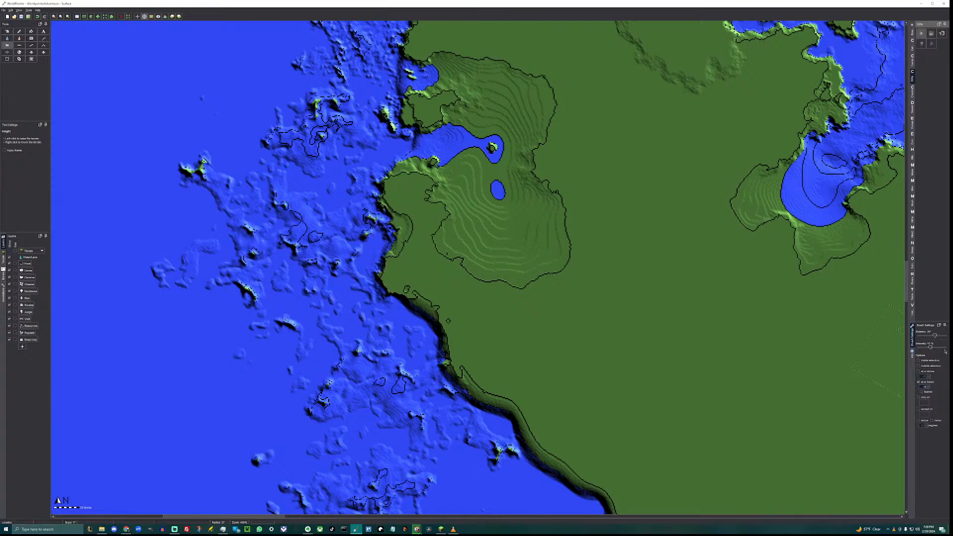
drag(931, 347, 943, 348)
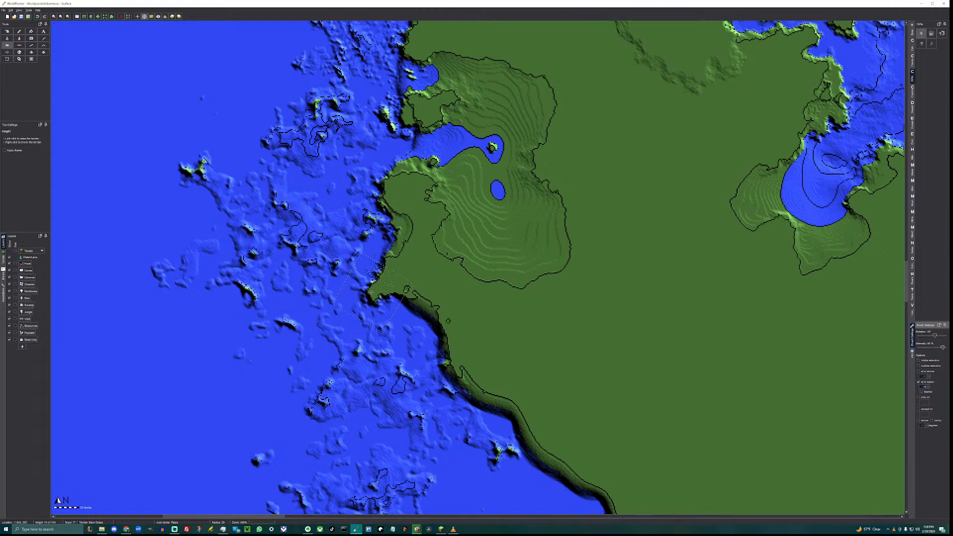
mouse_move(359, 290)
mouse_down()
mouse_move(352, 297)
mouse_move(385, 299)
mouse_up()
scroll(385, 300, up, 5)
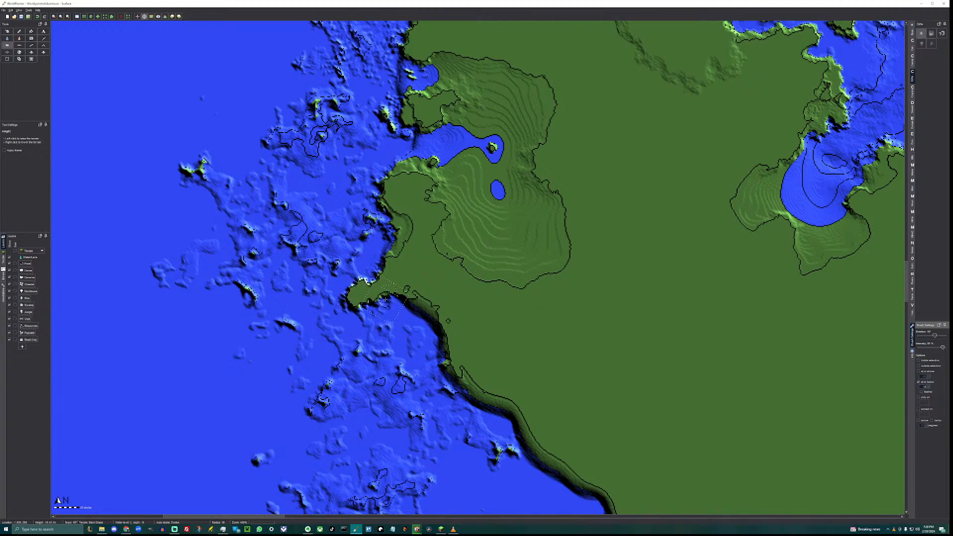
click(920, 372)
scroll(389, 308, down, 6)
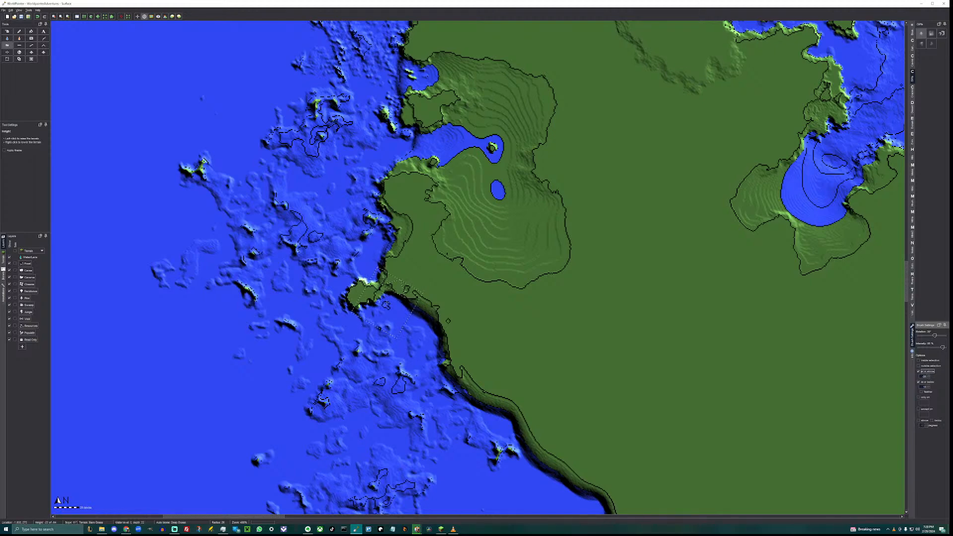
Pick a brush from another group and carve a ragged edge into the smooth coast just southeast of the new islet.
middle_drag(494, 277, 429, 337)
scroll(429, 337, down, 7)
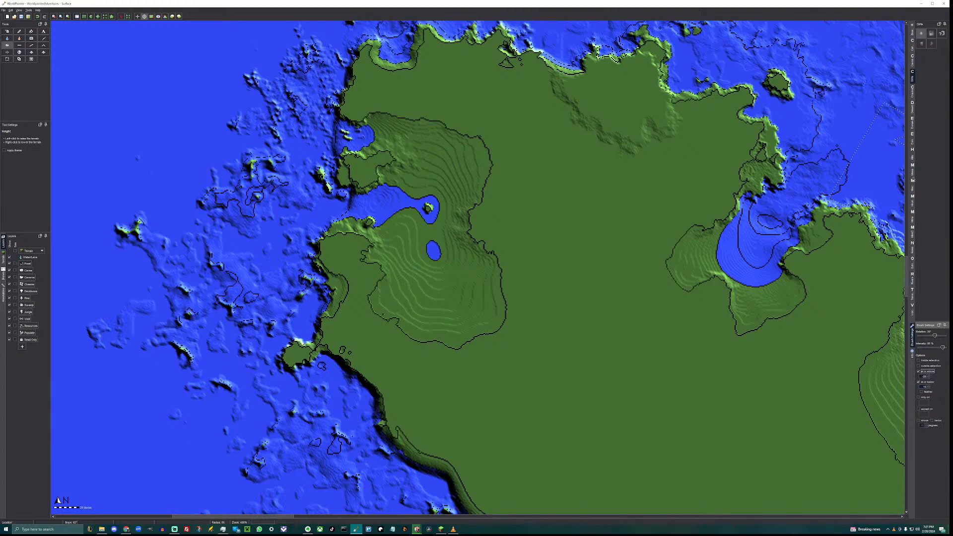
click(913, 170)
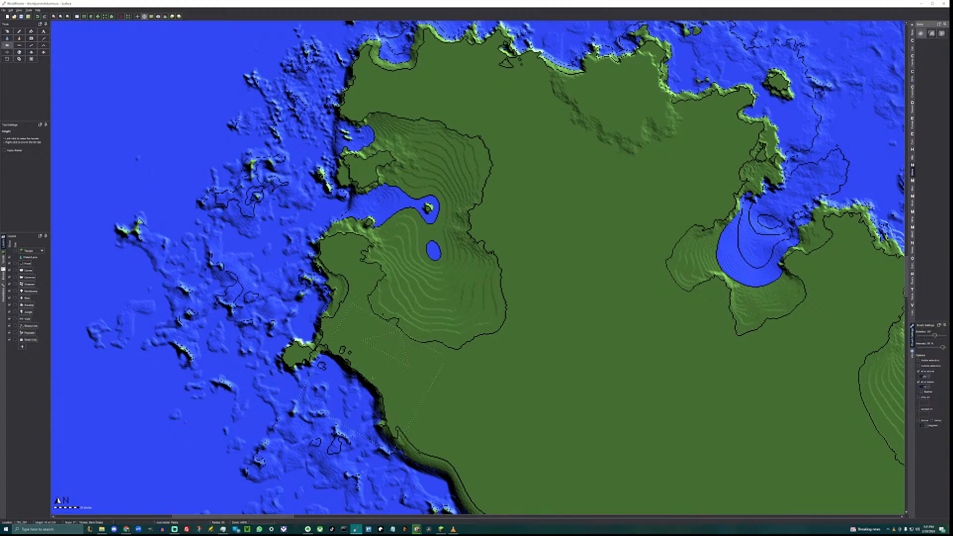
drag(376, 379, 399, 351)
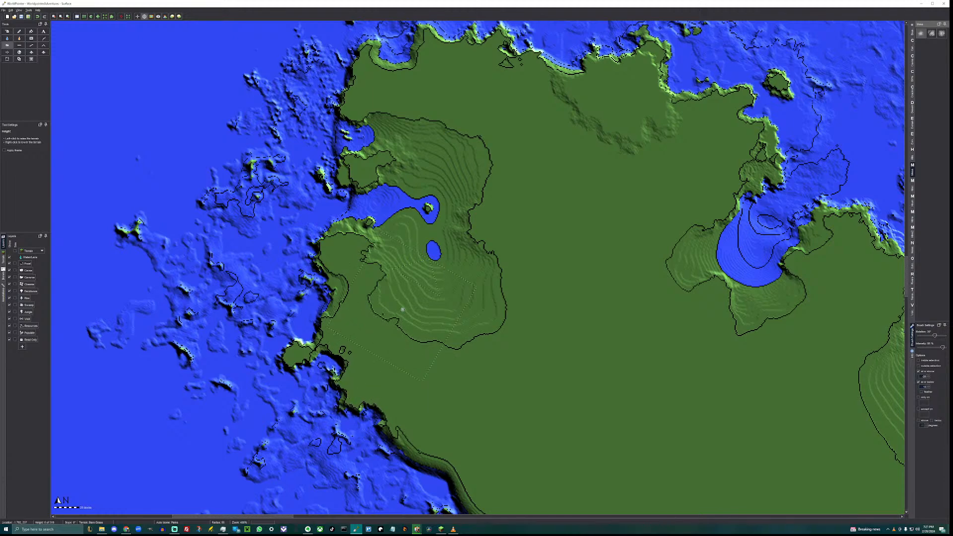
Adjust the at-or-below limit, reshape the northwest tip beside its cove and add rough, stepped relief across the northern headland's interior.
middle_drag(400, 351, 302, 412)
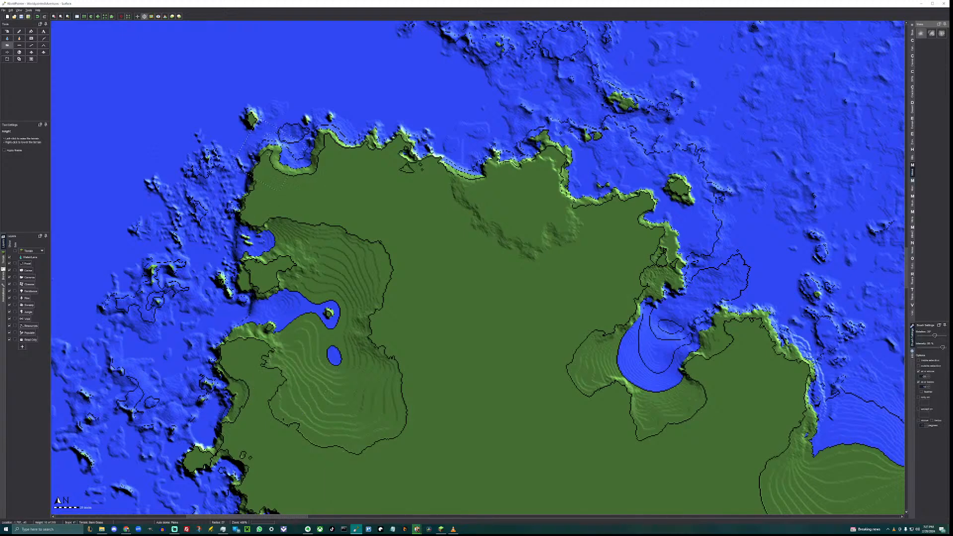
click(924, 387)
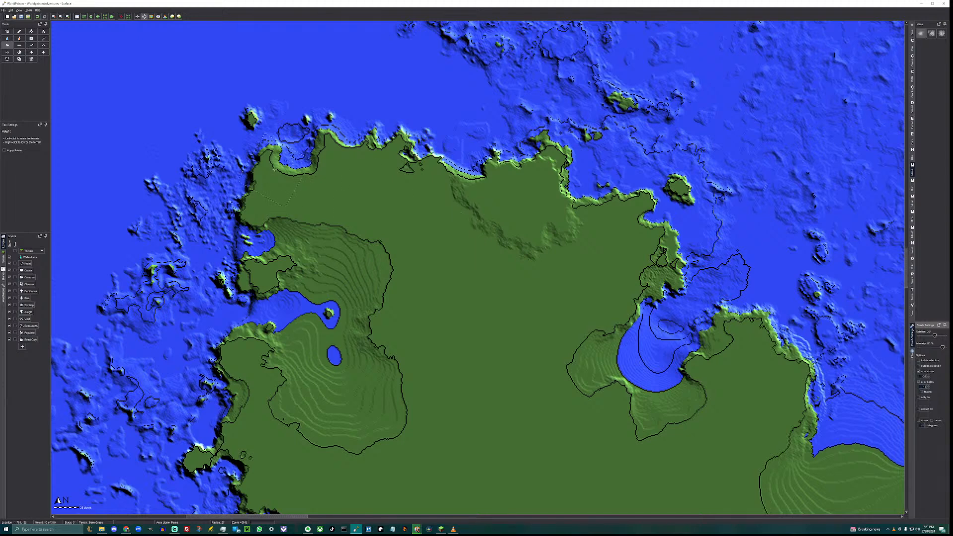
drag(267, 158, 267, 158)
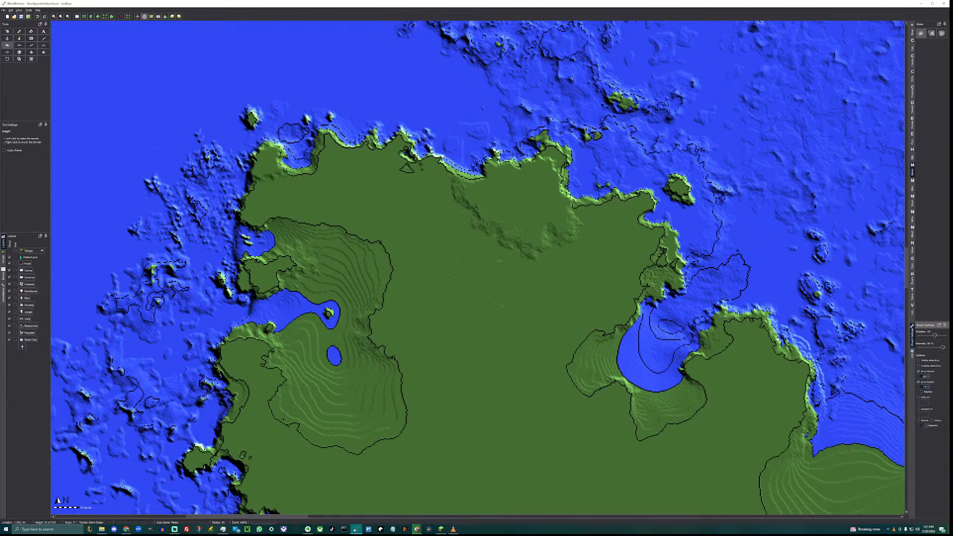
mouse_move(499, 261)
mouse_down()
mouse_move(427, 218)
mouse_move(279, 182)
mouse_move(383, 185)
mouse_move(356, 172)
mouse_up()
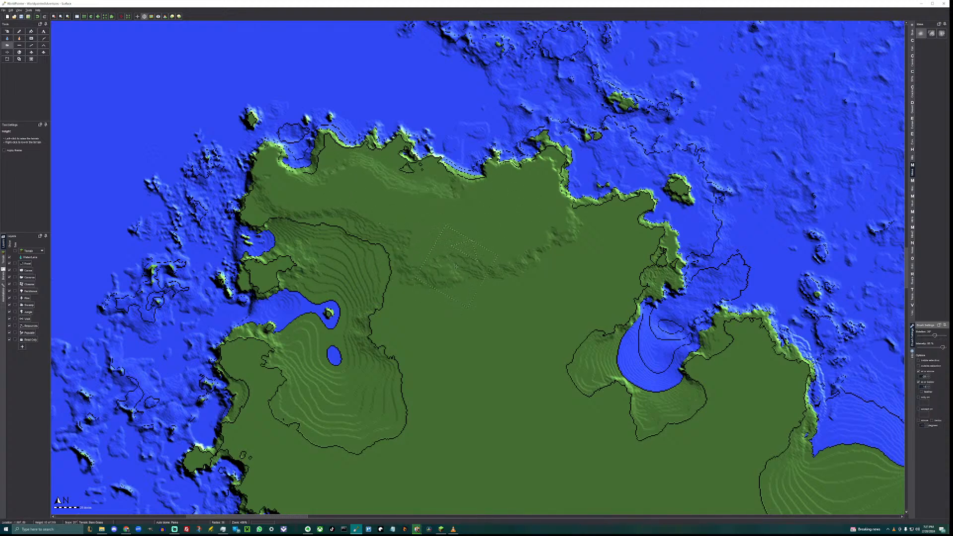
drag(502, 280, 414, 245)
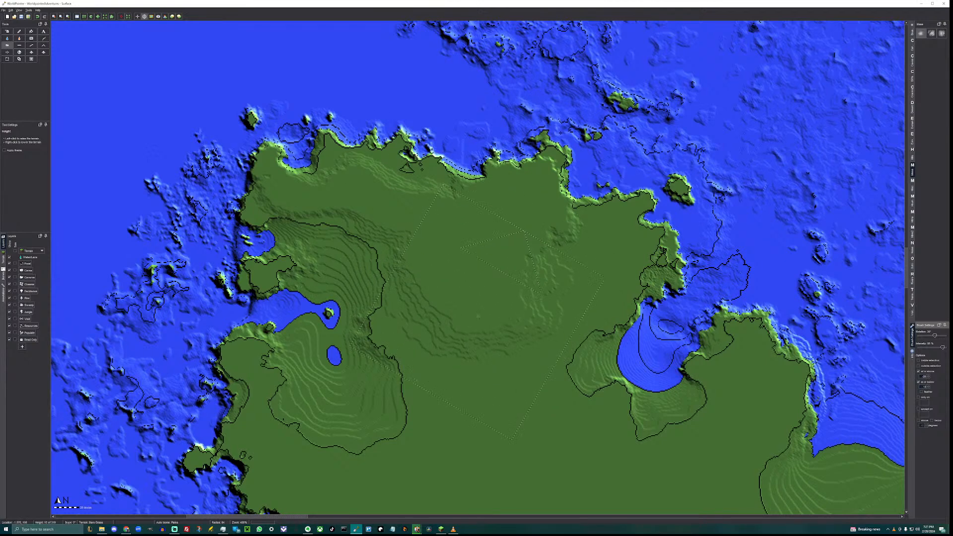
scroll(478, 319, down, 1)
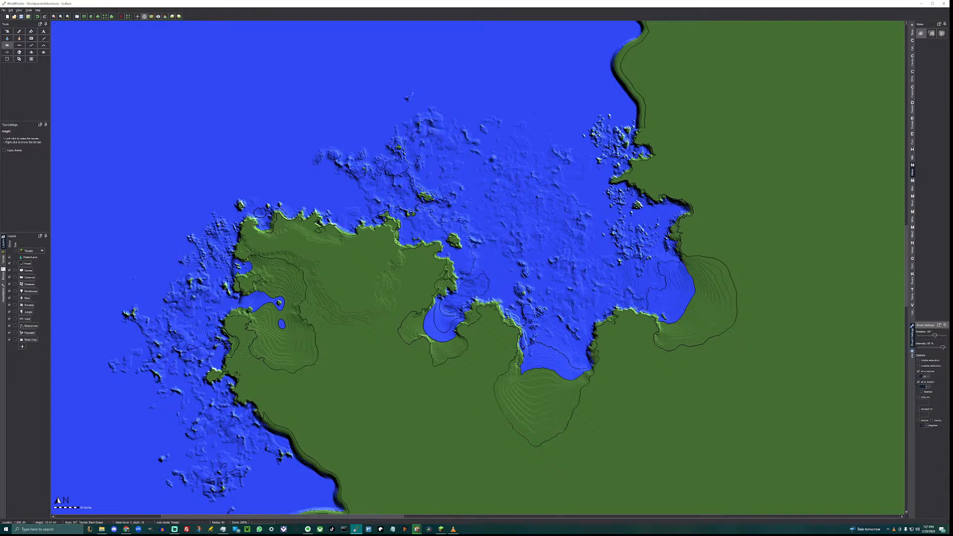
Open the 3D view, rotate it to examine the sculpted coastline and close it.
key(F3)
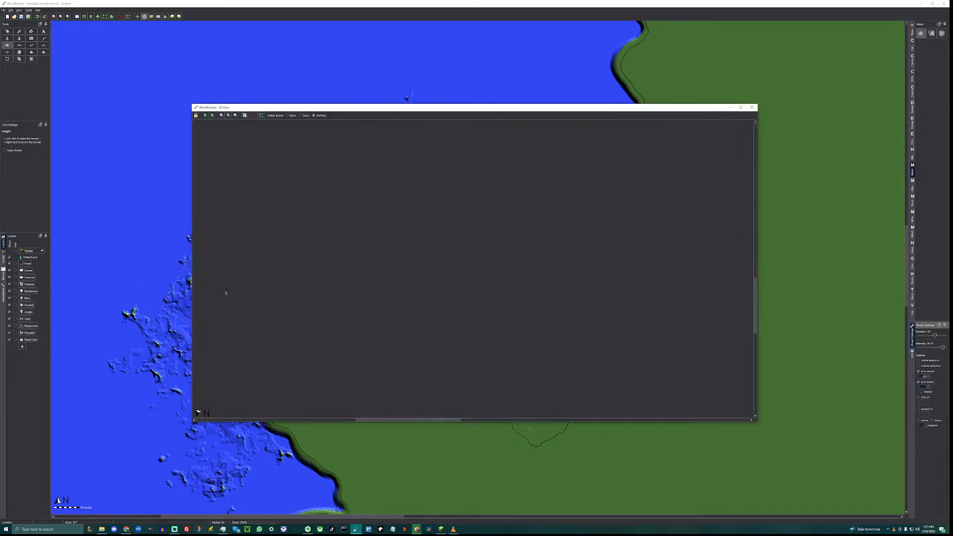
click(206, 117)
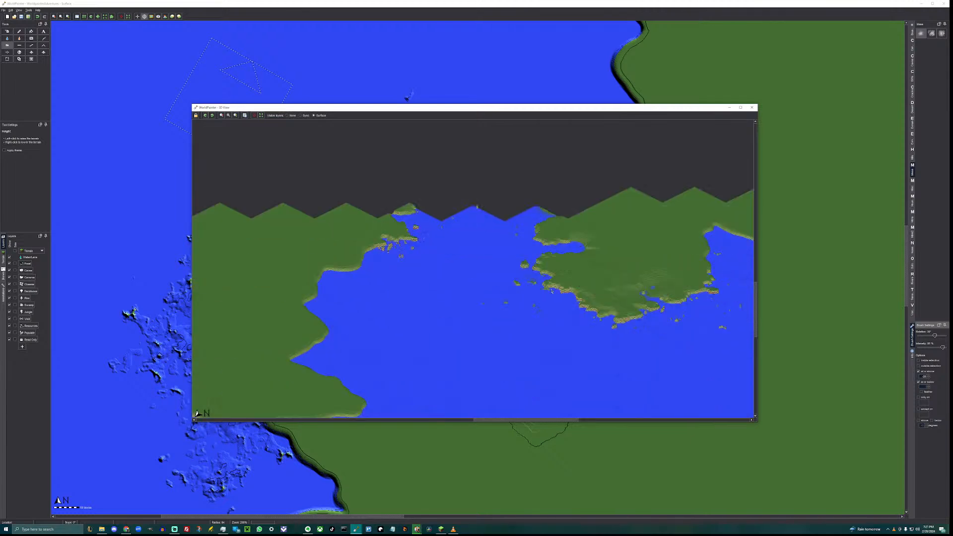
drag(552, 291, 470, 320)
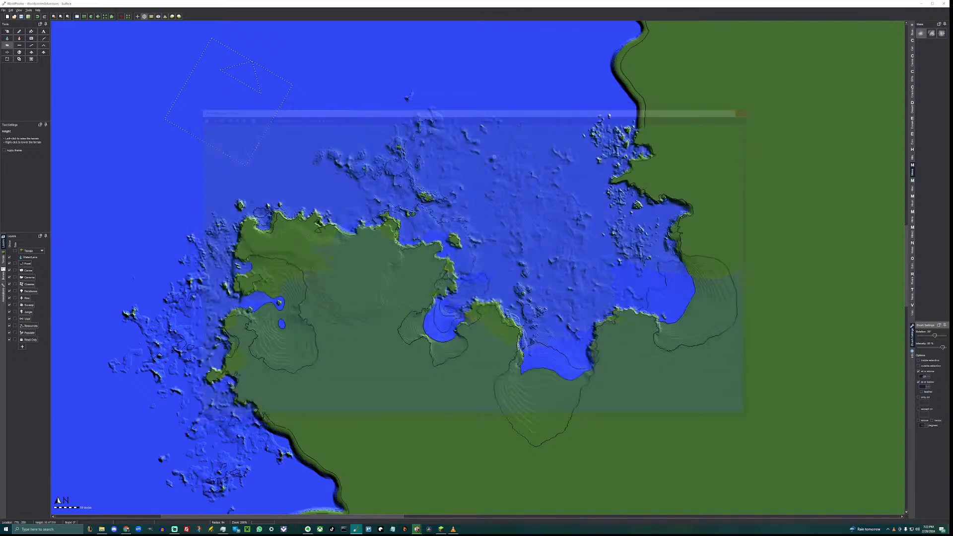
click(752, 107)
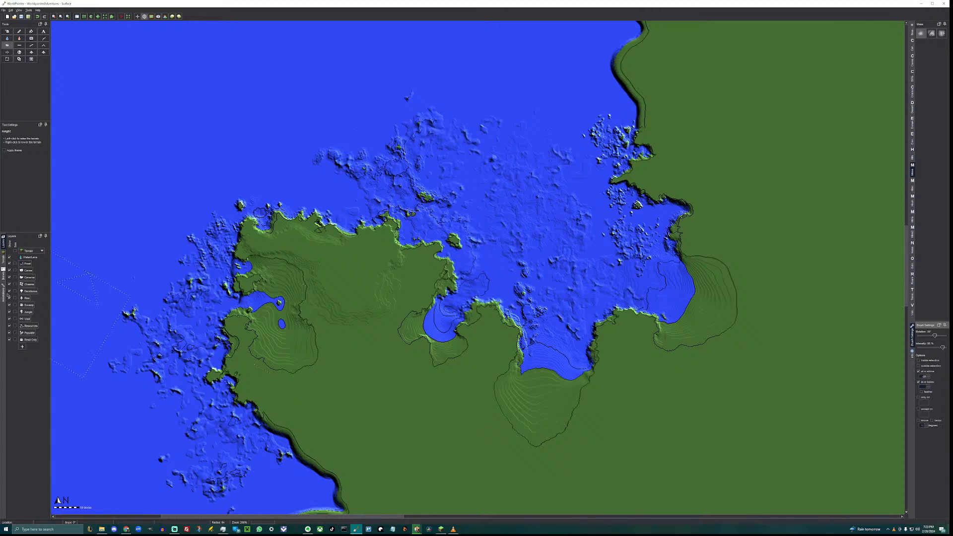
Set up the Pencil tool with the sand terrain and restrict it with the at-or-below height limit instead of the slope limit.
click(4, 260)
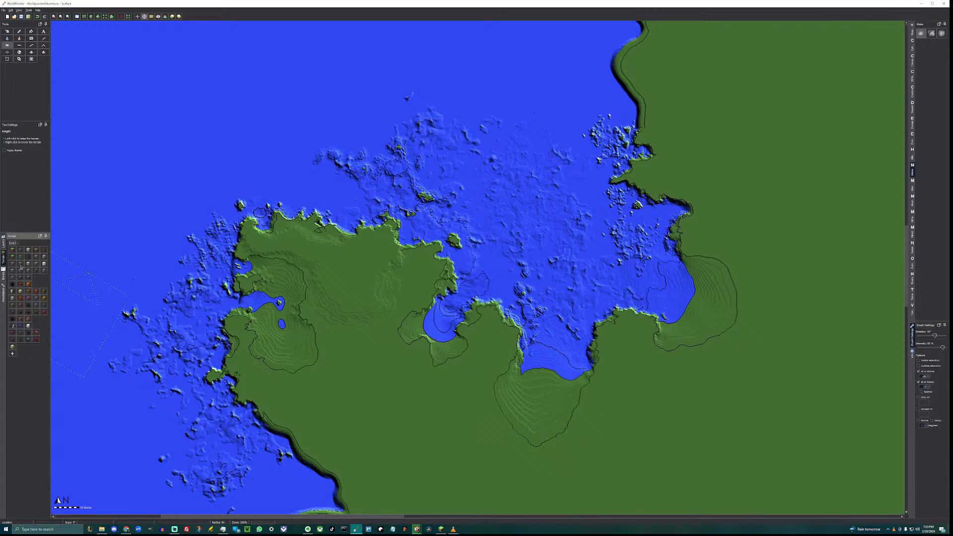
click(35, 265)
click(20, 31)
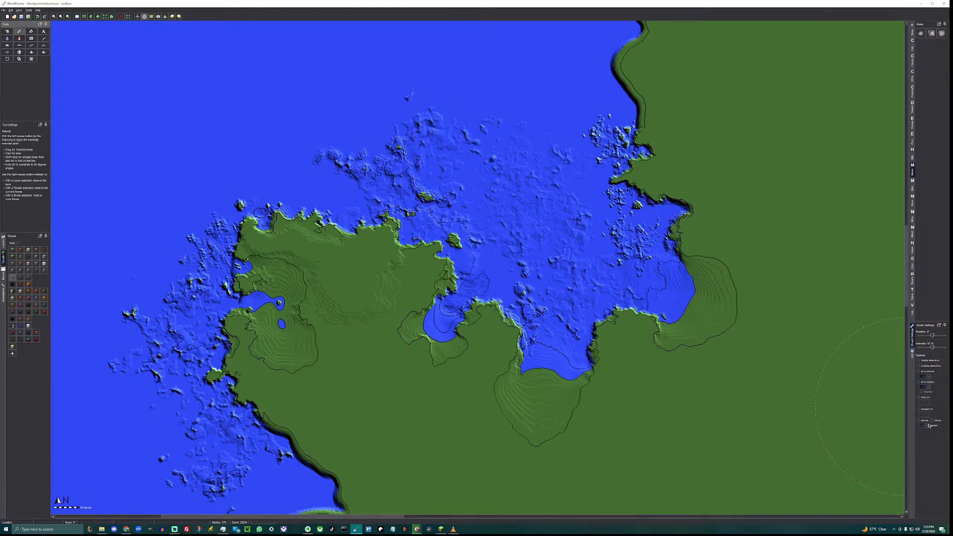
click(924, 421)
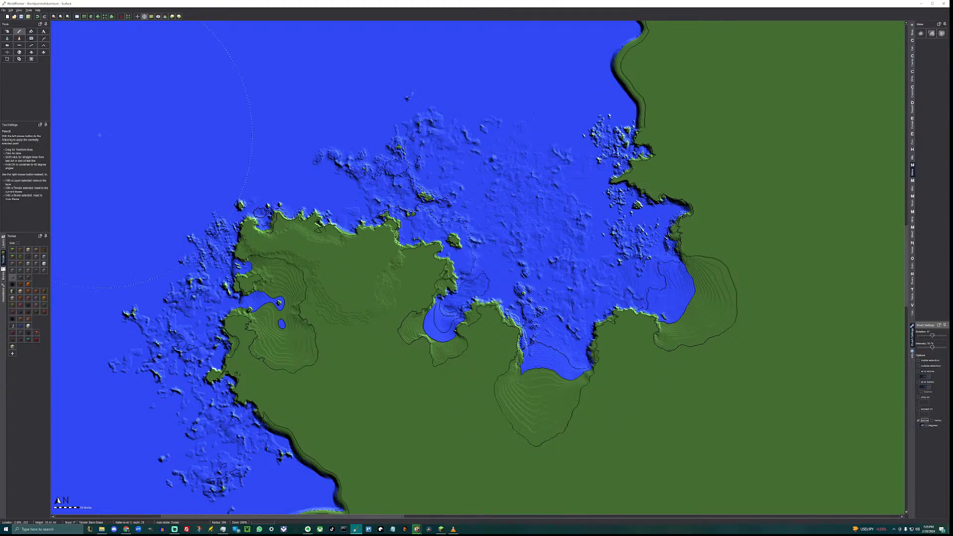
click(29, 250)
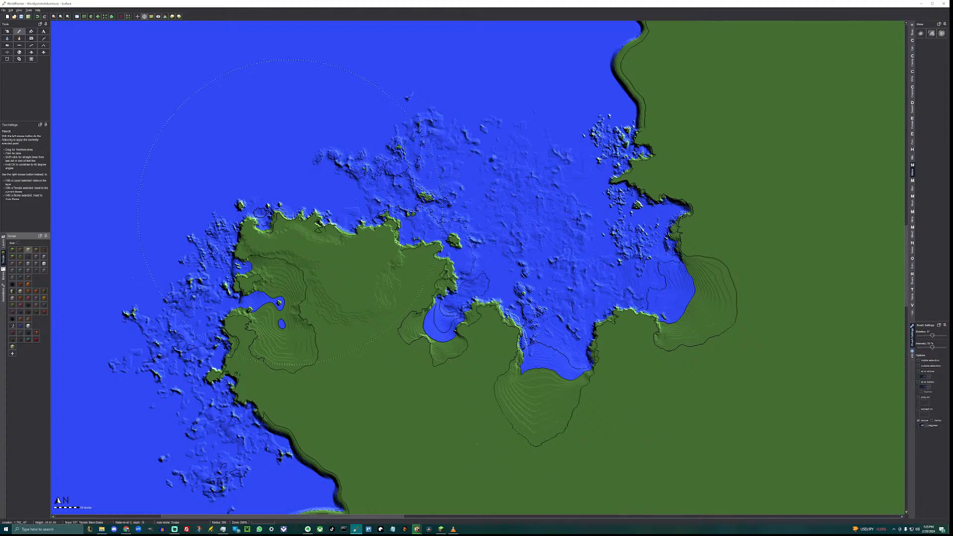
click(924, 421)
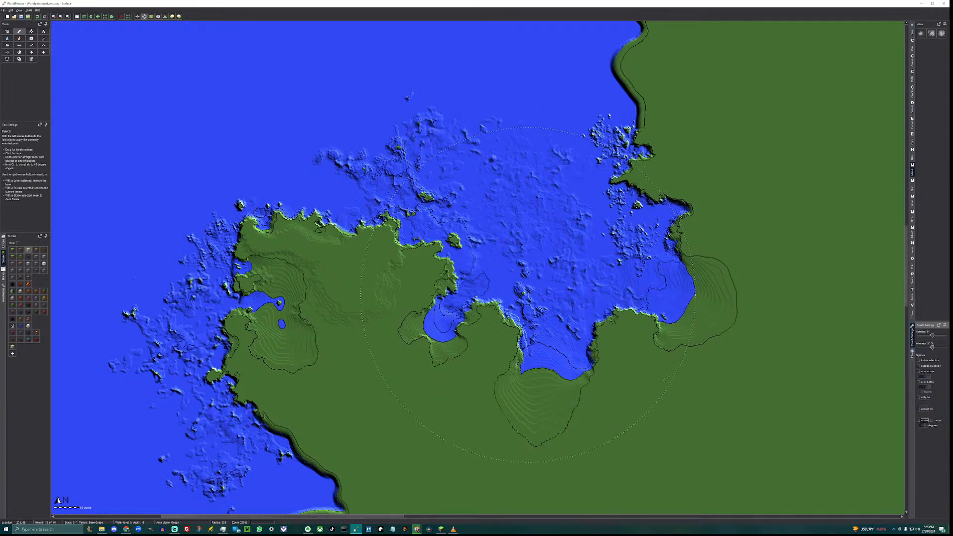
click(919, 382)
click(922, 387)
click(922, 391)
Try painting sand on the shores of the middle and eastern bays, and undo both strokes.
click(575, 344)
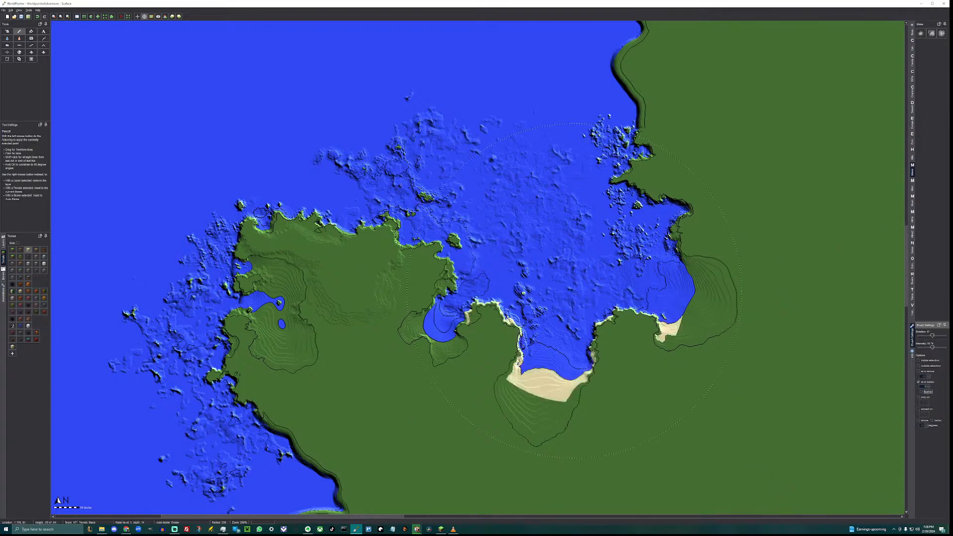
click(575, 343)
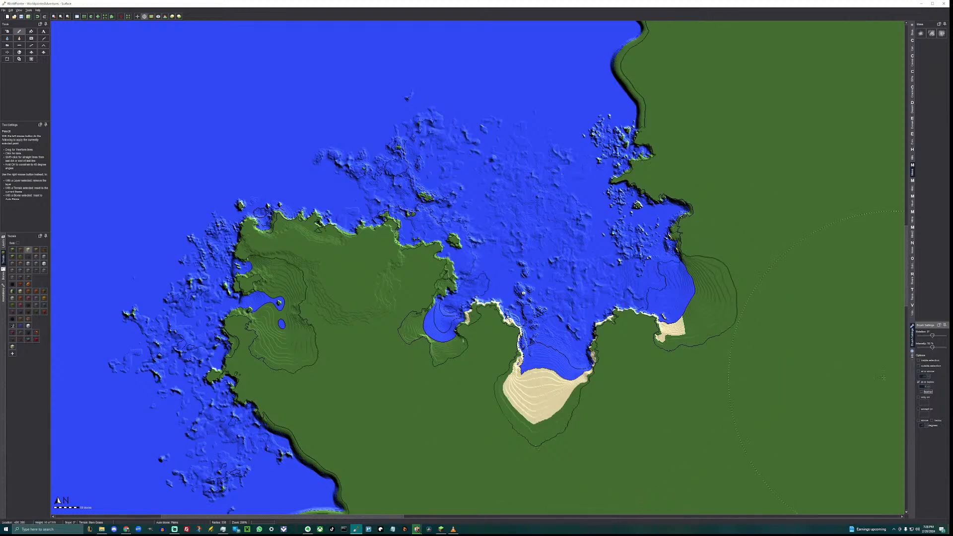
key(ctrl+z)
key(ctrl+z)
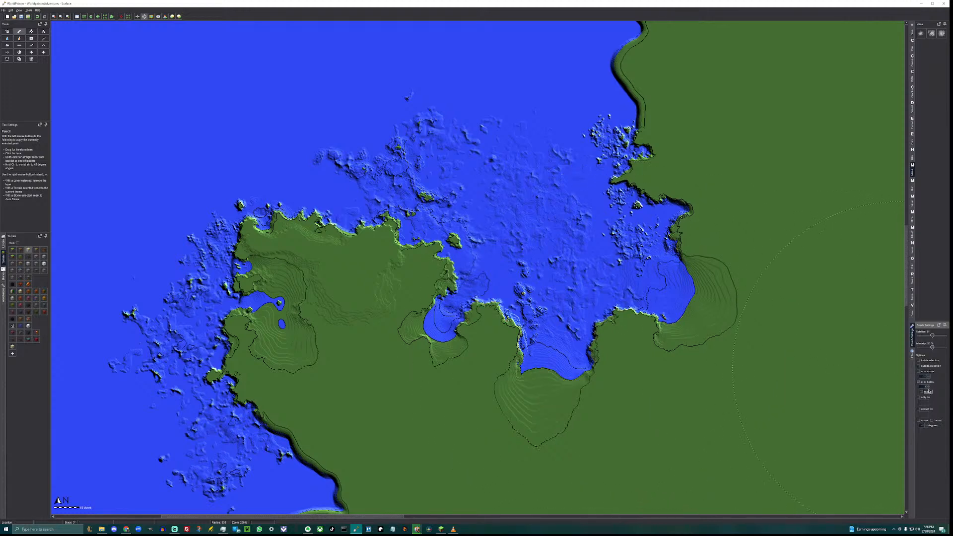
Turn on feathering, choose the solid round brush from the default set and test a sand stroke around the bays, undoing it.
click(922, 393)
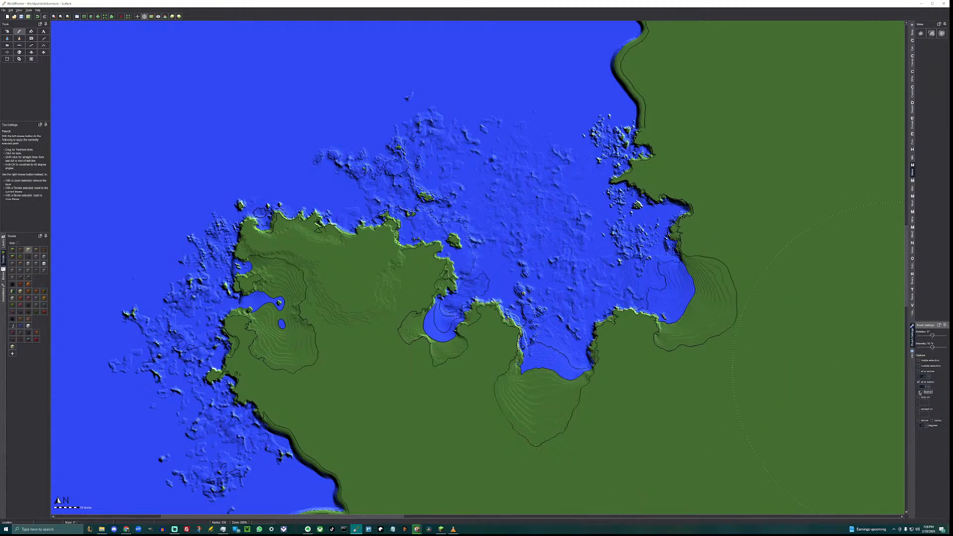
click(913, 32)
click(942, 54)
click(525, 348)
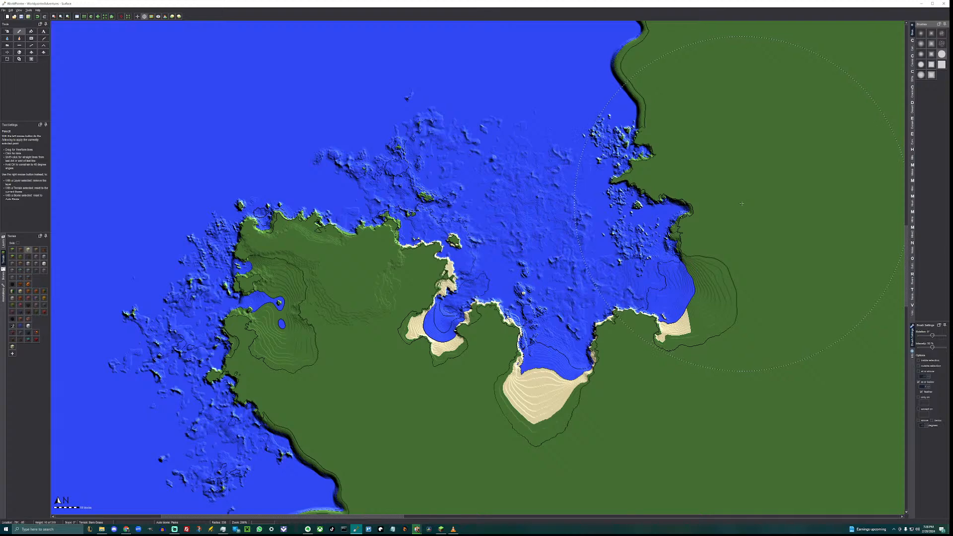
key(ctrl+z)
Try spraying sand around the bays with the Spray Paint tool, first with the solid round brush and then a softer one, undoing the results.
click(7, 31)
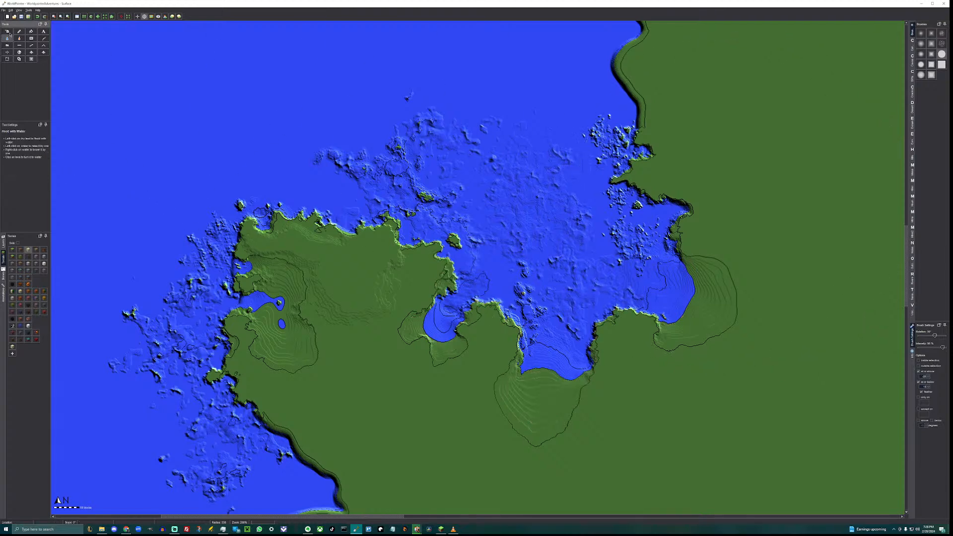
drag(546, 317, 546, 317)
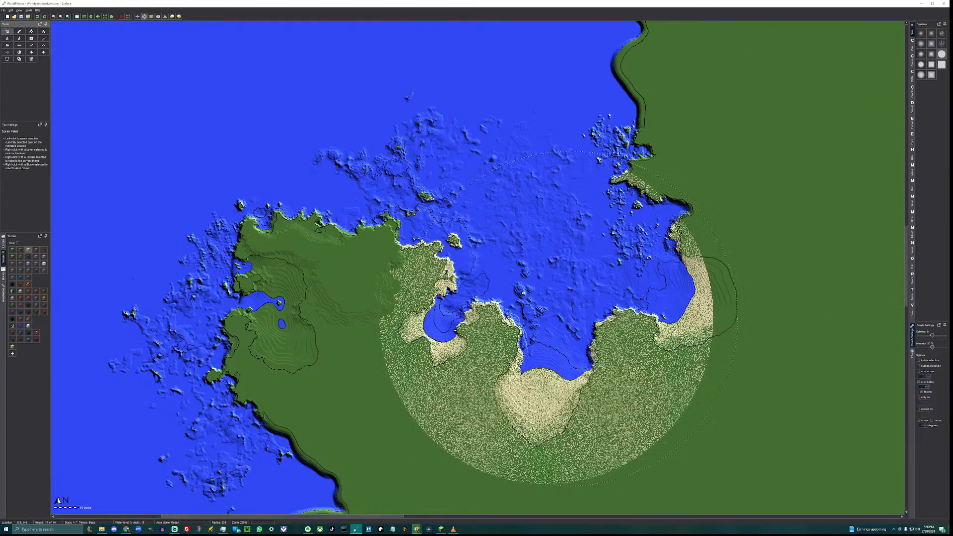
drag(609, 299, 609, 299)
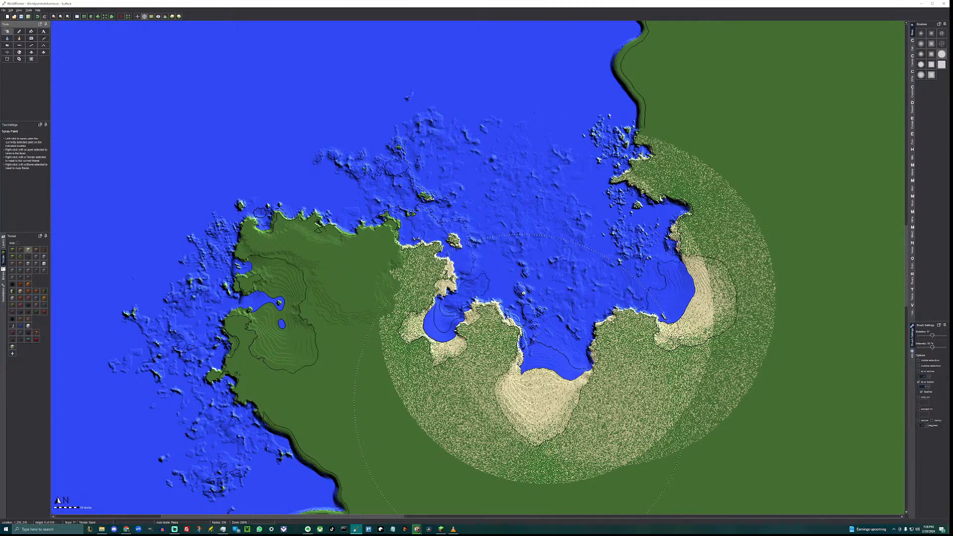
key(ctrl+z)
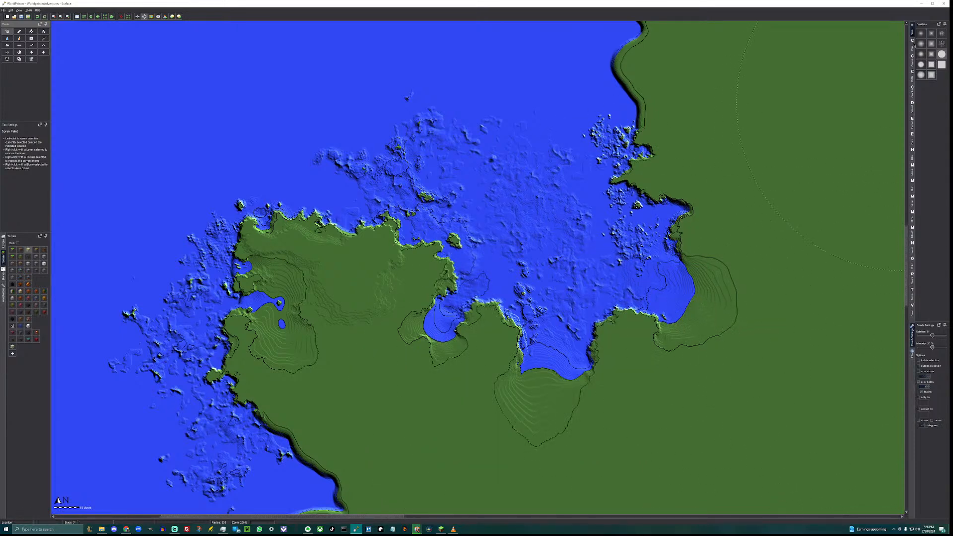
drag(541, 330, 544, 320)
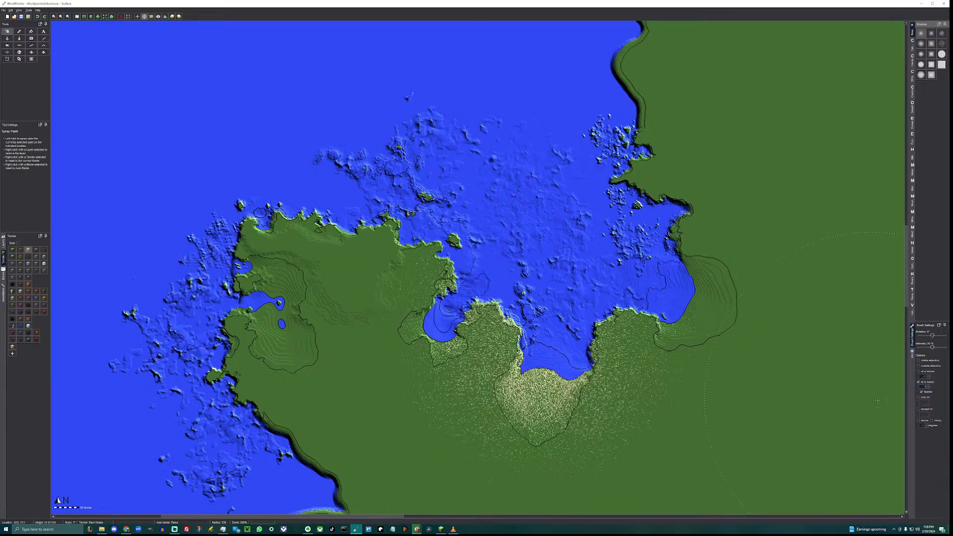
key(ctrl+z)
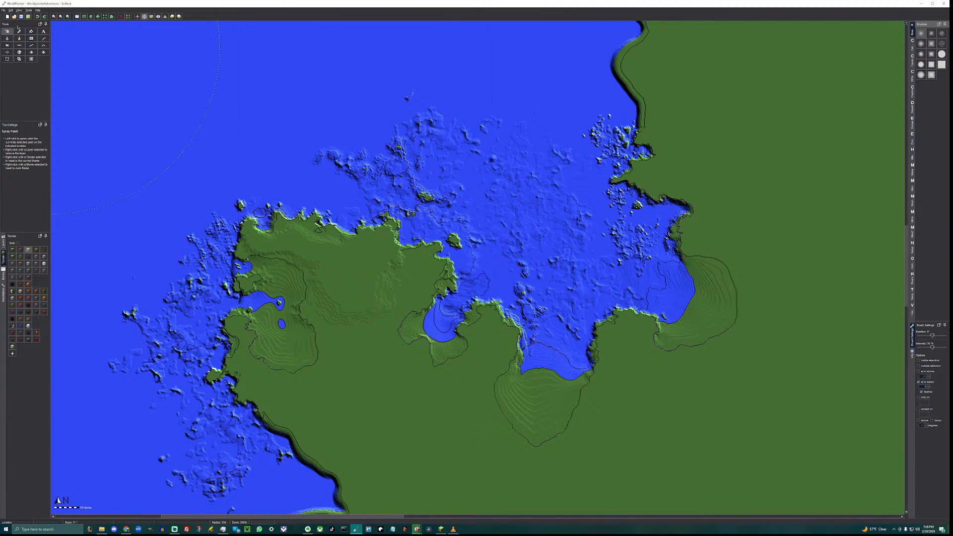
Paint sand with the Pencil tool over the low shores of the western, middle, southern and eastern bays.
click(20, 31)
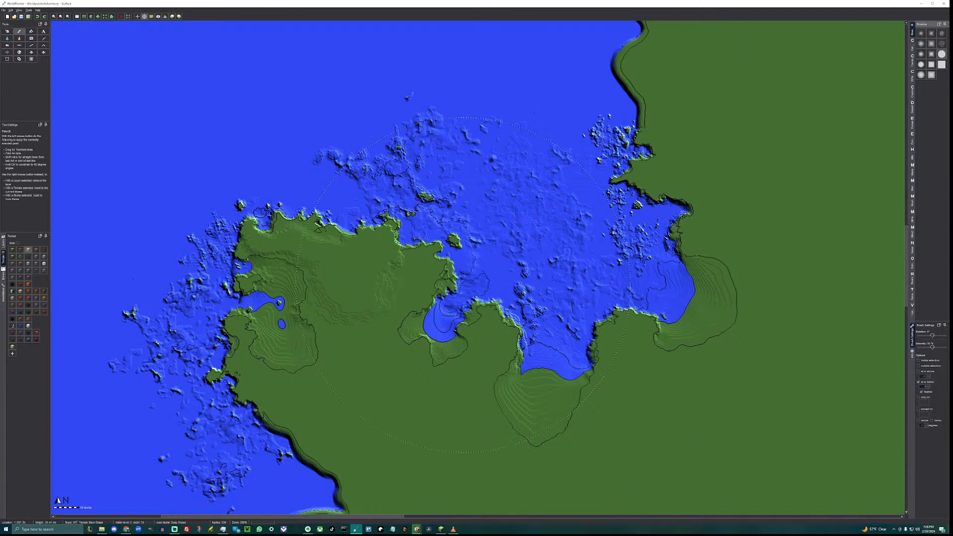
click(501, 325)
click(658, 194)
click(292, 289)
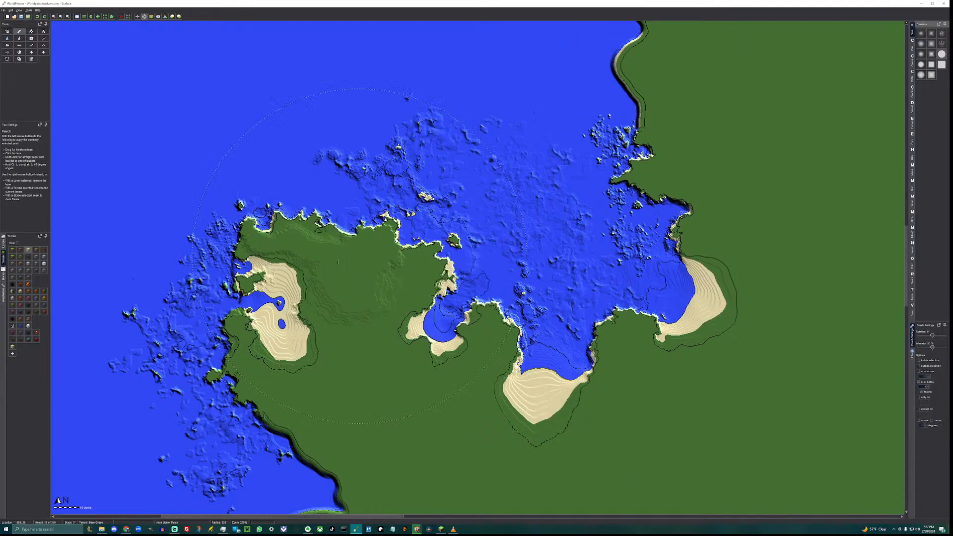
click(258, 351)
mouse_move(254, 256)
middle_down()
mouse_move(276, 152)
mouse_move(267, 263)
middle_up()
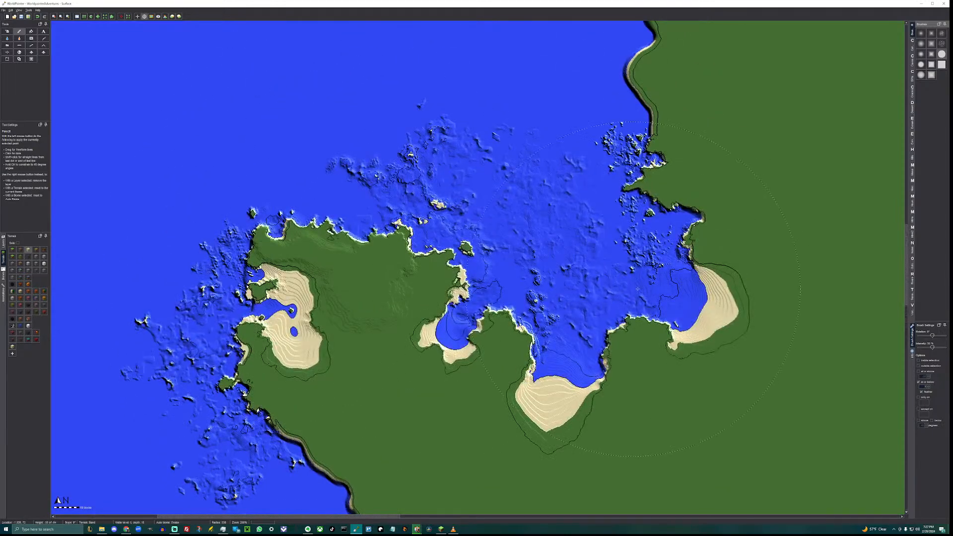
Set up the Spray Paint tool with a smaller brush, an adjusted at-or-below height limit and a lower intensity.
scroll(570, 272, down, 6)
drag(922, 387, 933, 390)
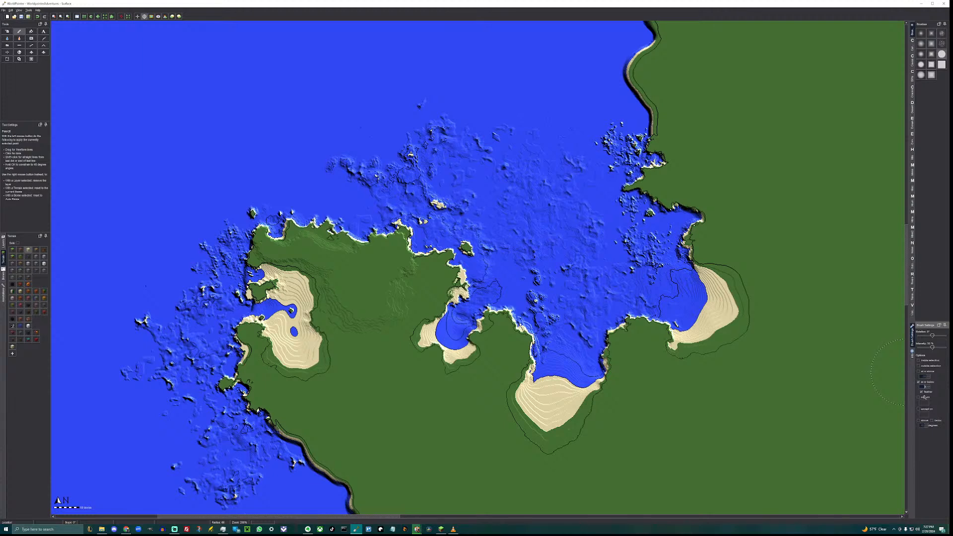
click(7, 31)
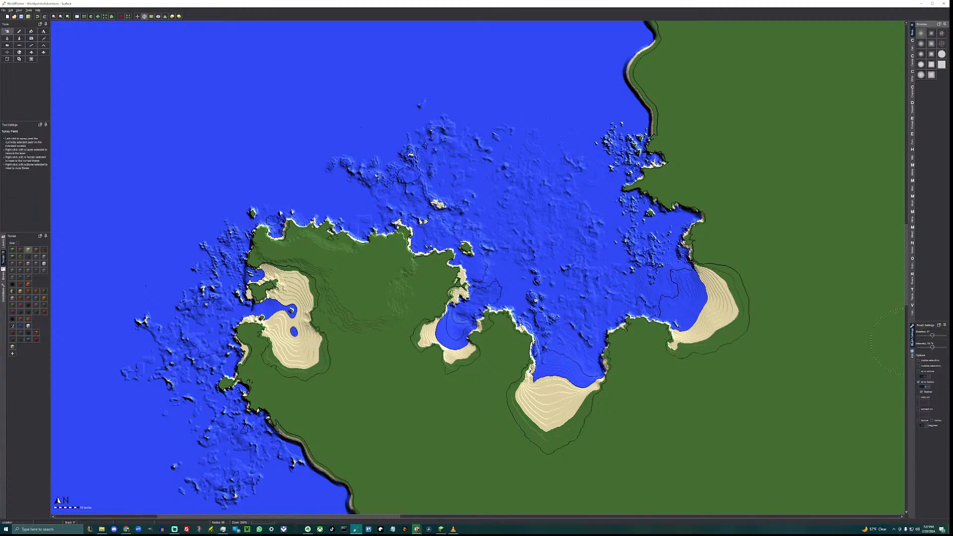
drag(933, 347, 926, 348)
Spray scattered sand along the inland edges of the eastern bay's beach and the large southern bay's beach.
middle_drag(674, 299, 468, 336)
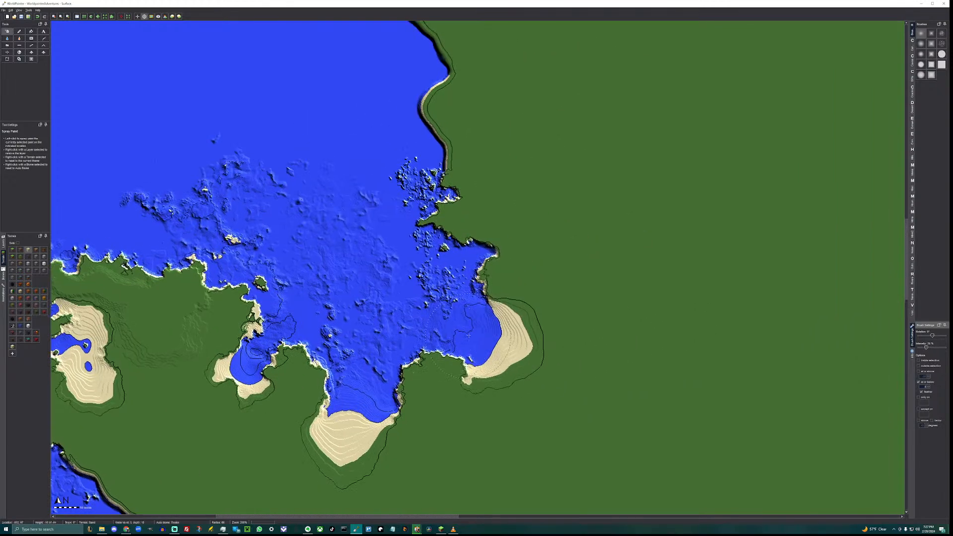
scroll(468, 335, up, 2)
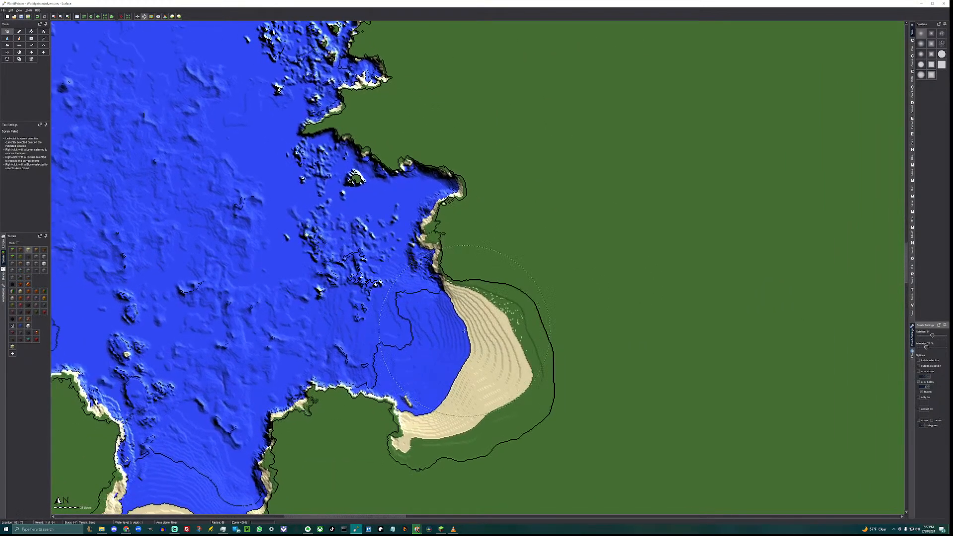
mouse_move(464, 330)
mouse_down()
mouse_move(508, 370)
mouse_move(518, 368)
mouse_move(457, 415)
mouse_up()
scroll(514, 363, down, 5)
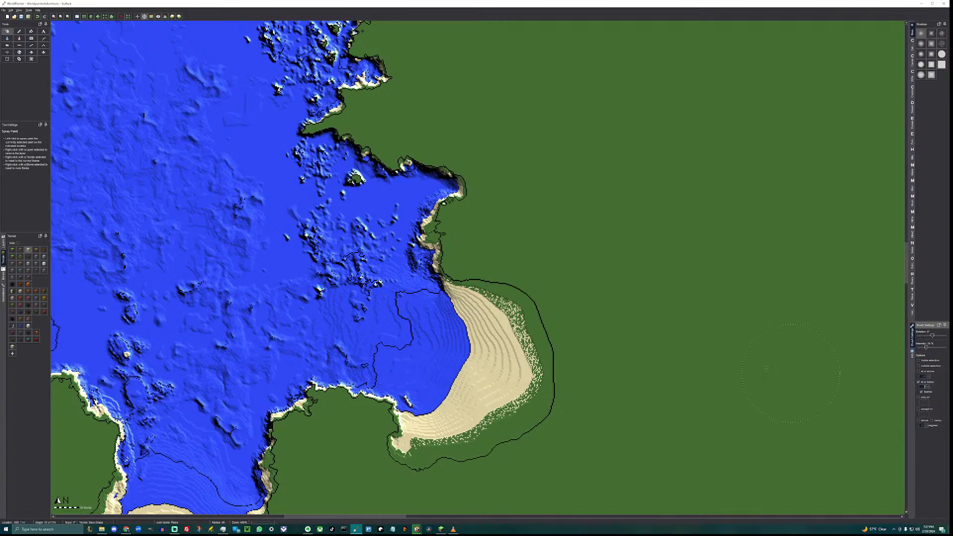
mouse_move(515, 321)
mouse_down()
mouse_move(504, 310)
mouse_move(518, 327)
mouse_move(511, 377)
mouse_move(481, 423)
mouse_move(428, 445)
mouse_move(414, 436)
mouse_move(477, 428)
mouse_move(502, 407)
mouse_move(521, 352)
mouse_move(503, 318)
mouse_move(469, 304)
mouse_up()
mouse_move(299, 498)
middle_down()
mouse_move(410, 409)
mouse_move(484, 321)
middle_up()
mouse_move(400, 373)
mouse_down()
mouse_move(380, 407)
mouse_move(342, 430)
mouse_move(305, 395)
mouse_move(286, 331)
mouse_up()
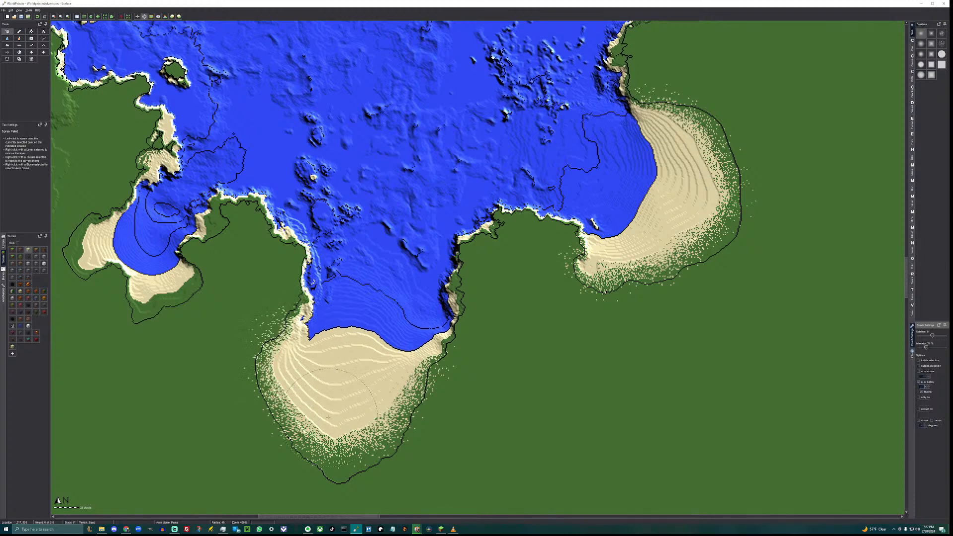
Spray scattered sand around the edges of the small middle bay's two beaches, using a smaller brush for the lower one.
middle_drag(358, 420, 548, 461)
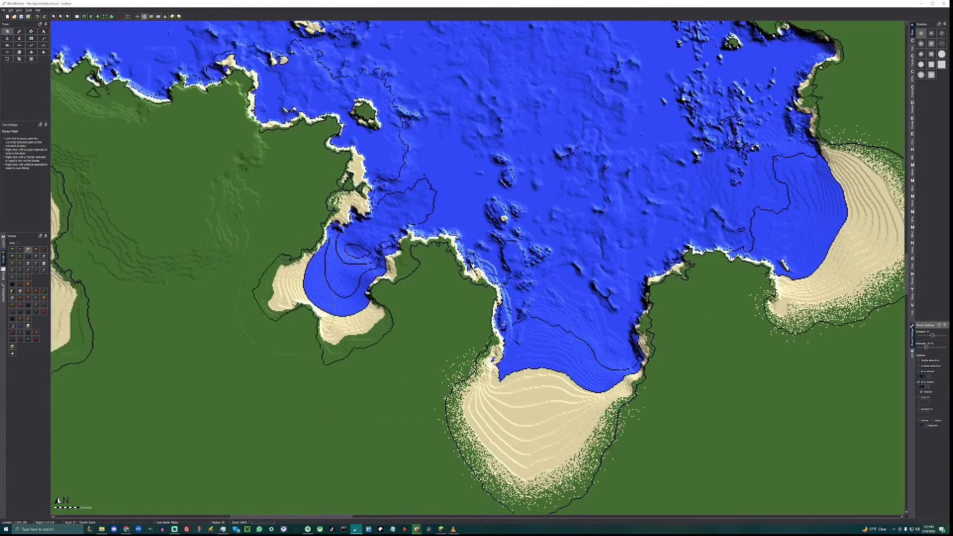
drag(288, 283, 284, 293)
scroll(284, 278, up, 5)
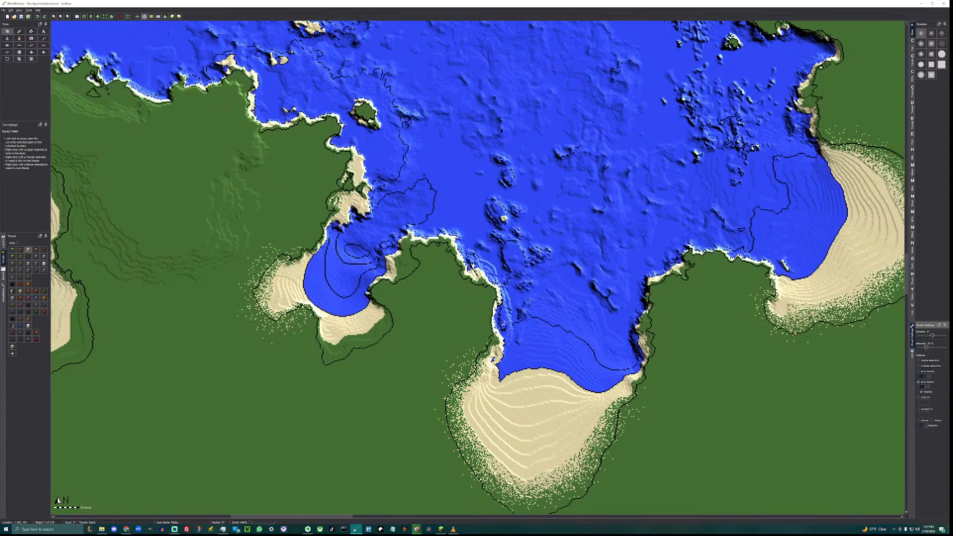
mouse_move(329, 350)
mouse_down()
mouse_move(335, 338)
mouse_move(382, 327)
mouse_move(389, 310)
mouse_up()
Spray scattered sand along the inland edge of the western inlet's beach, from its southern end up to the northern shore.
middle_drag(198, 323, 461, 343)
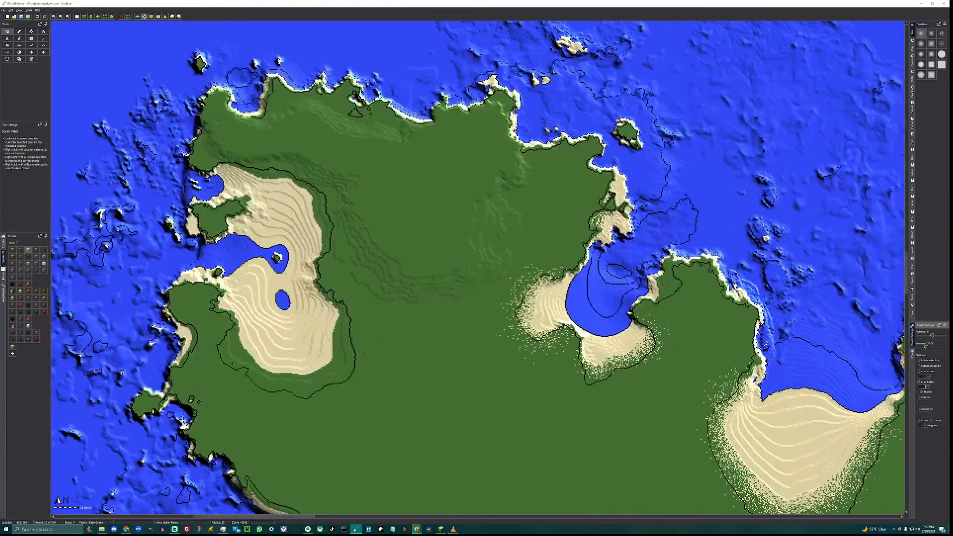
scroll(305, 355, down, 8)
mouse_move(305, 351)
mouse_down()
mouse_move(278, 350)
mouse_move(293, 355)
mouse_move(338, 328)
mouse_move(323, 303)
mouse_move(301, 353)
mouse_move(286, 338)
mouse_up()
middle_drag(293, 293, 339, 413)
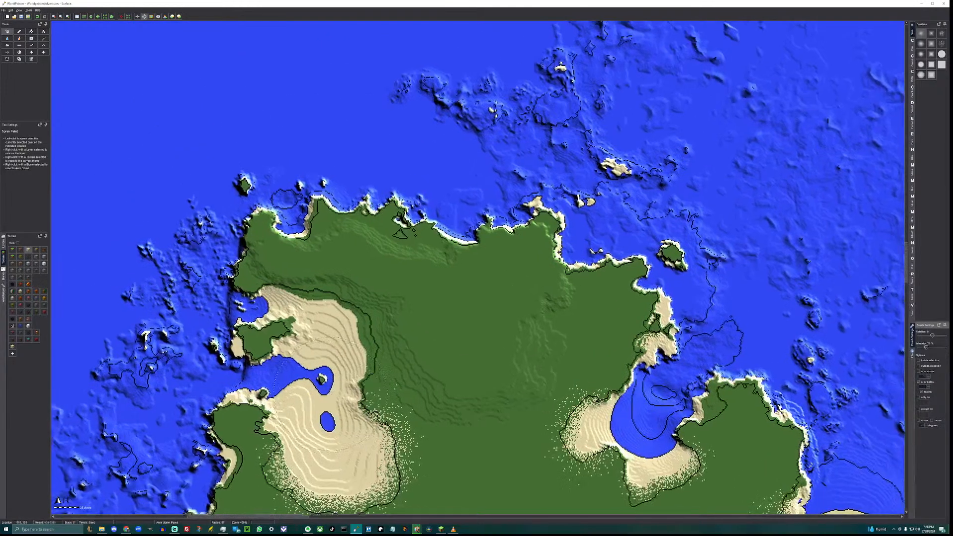
mouse_move(350, 362)
mouse_down()
mouse_move(356, 318)
mouse_move(289, 292)
mouse_move(344, 305)
mouse_move(366, 385)
mouse_up()
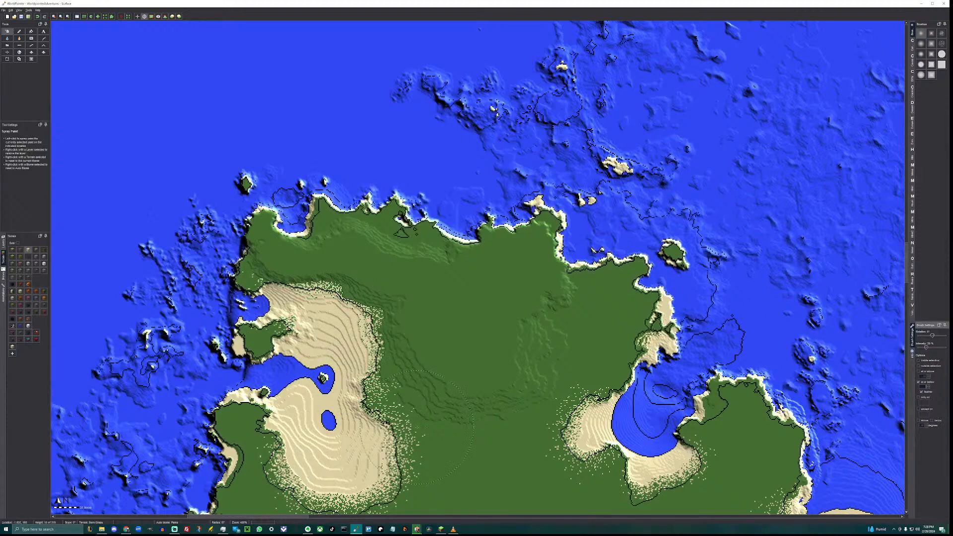
Set up the Pencil tool with a rock terrain and a large brush, replacing the height limit with the above-slope limit.
mouse_move(411, 422)
middle_down()
mouse_move(358, 304)
mouse_move(336, 322)
middle_up()
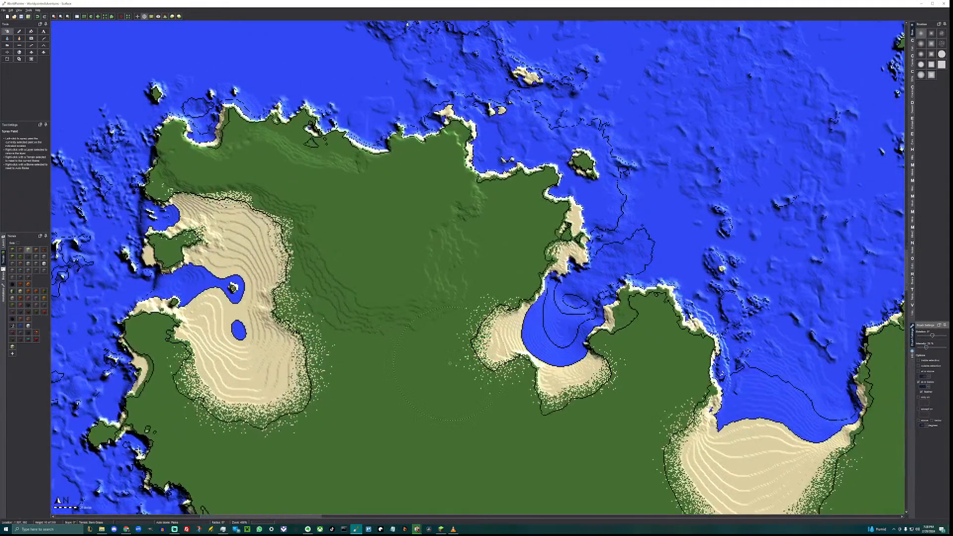
scroll(466, 298, down, 1)
middle_drag(591, 340, 468, 361)
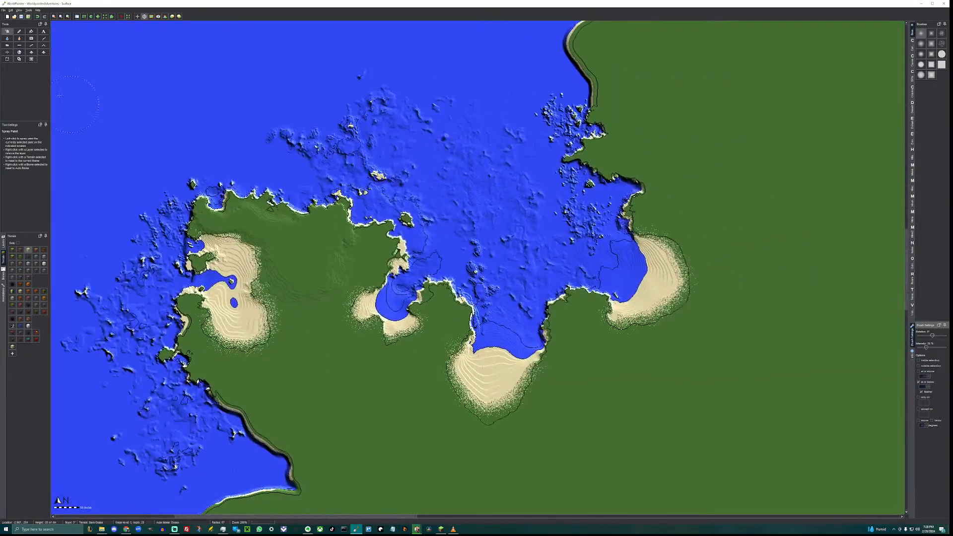
click(21, 31)
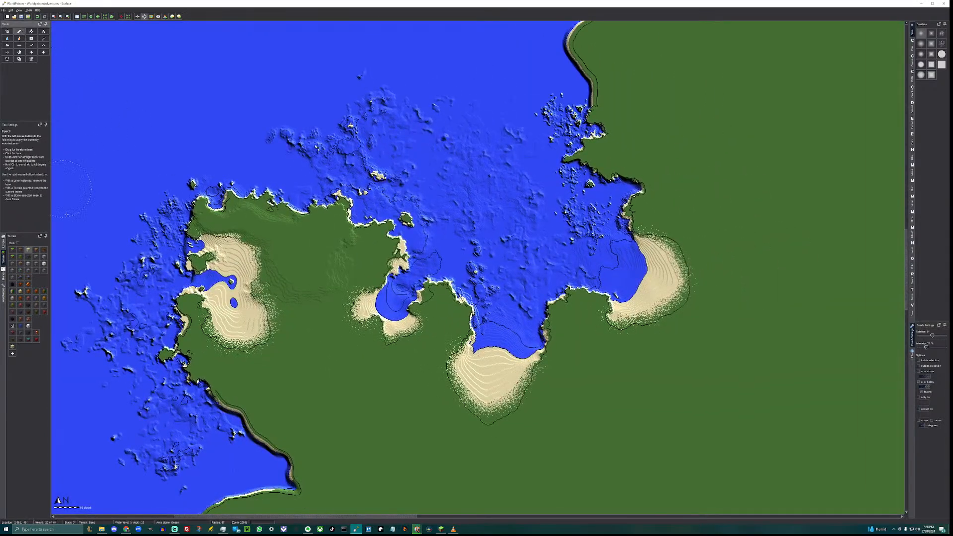
click(13, 278)
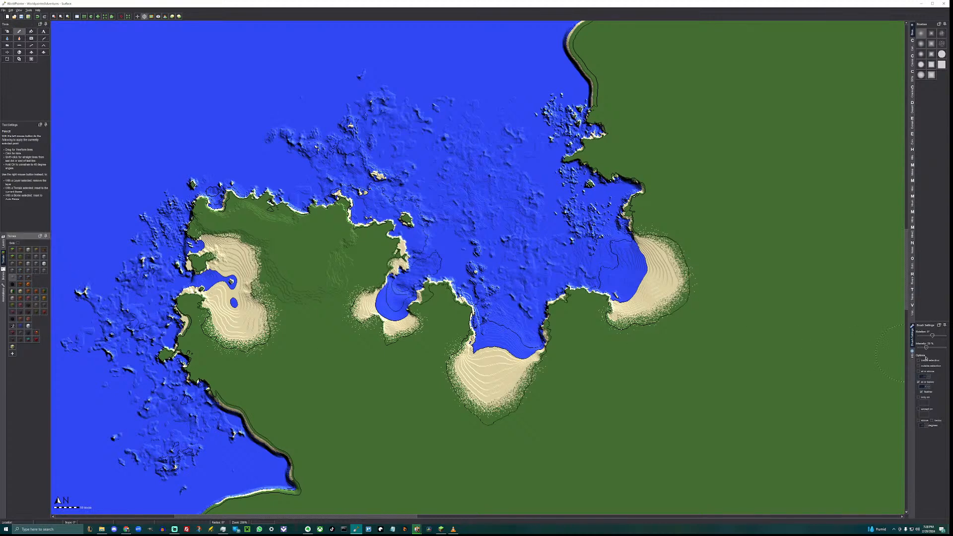
click(919, 382)
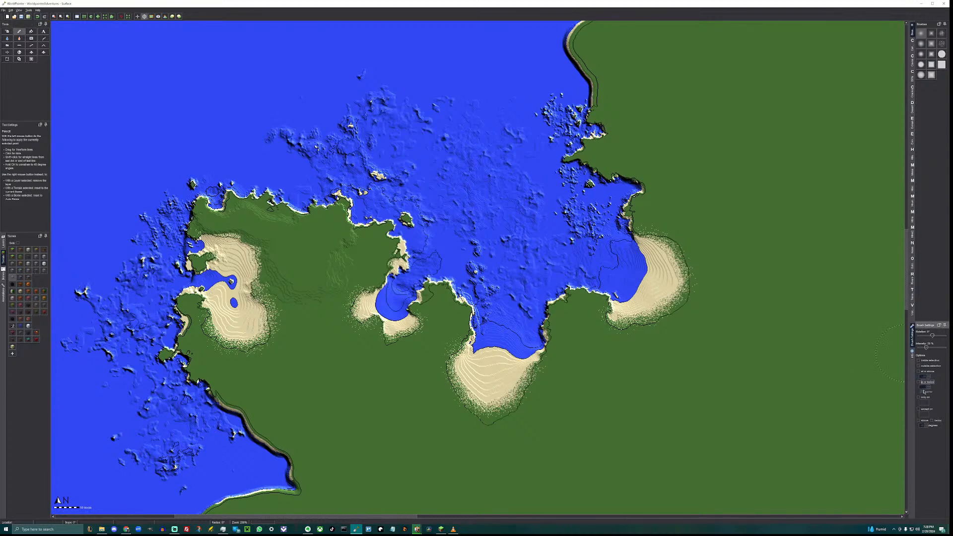
click(918, 420)
scroll(567, 216, up, 10)
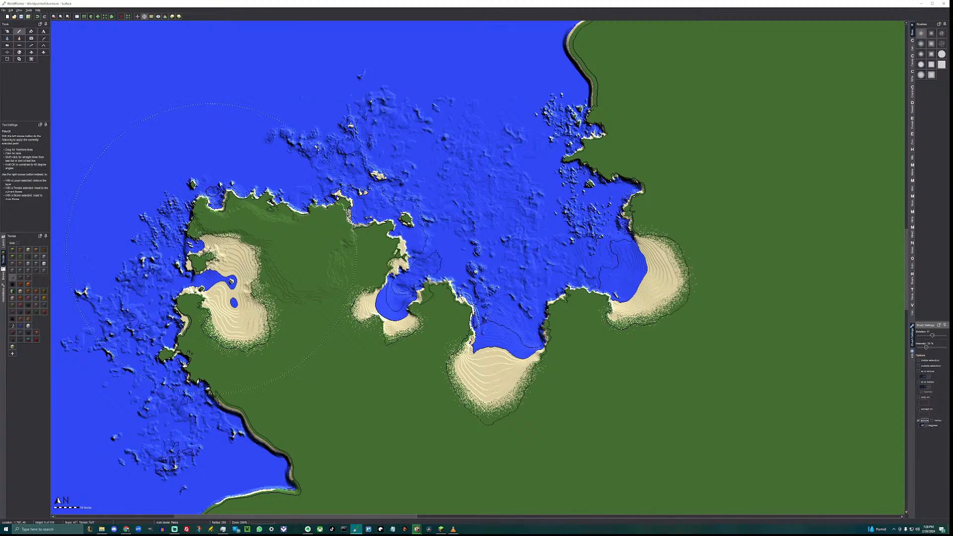
Paint the rock terrain onto the steep slopes along the rugged coastline.
mouse_move(219, 307)
middle_down()
mouse_move(250, 220)
mouse_move(219, 226)
mouse_move(217, 307)
middle_up()
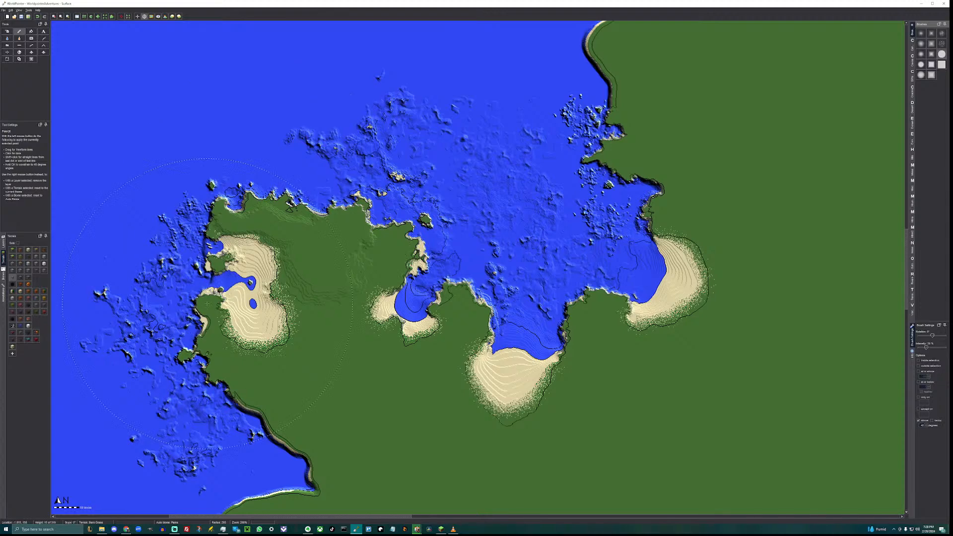
middle_drag(244, 407, 309, 281)
middle_drag(498, 165, 422, 310)
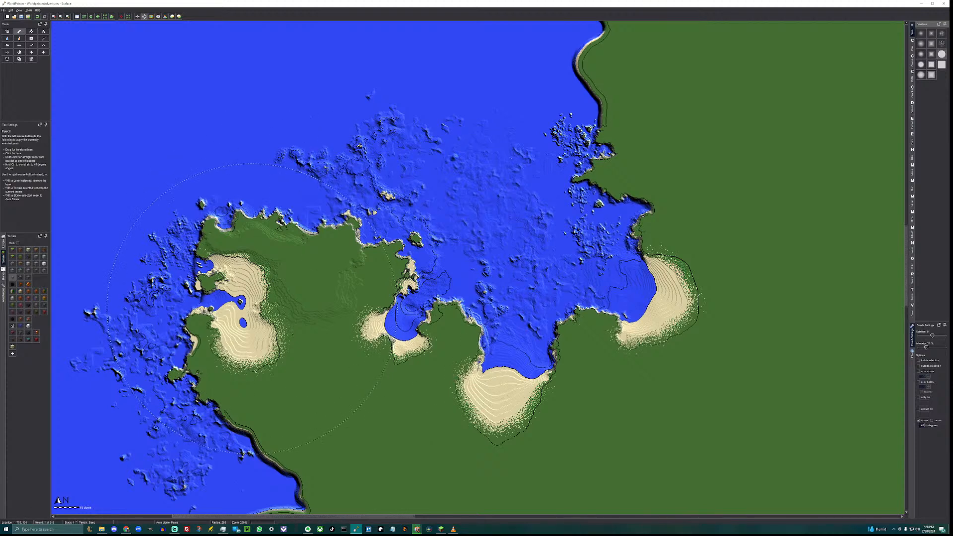
Choose a different rock terrain, adjust the slope limit's degrees and the brush size, and show the layers list.
scroll(330, 318, down, 5)
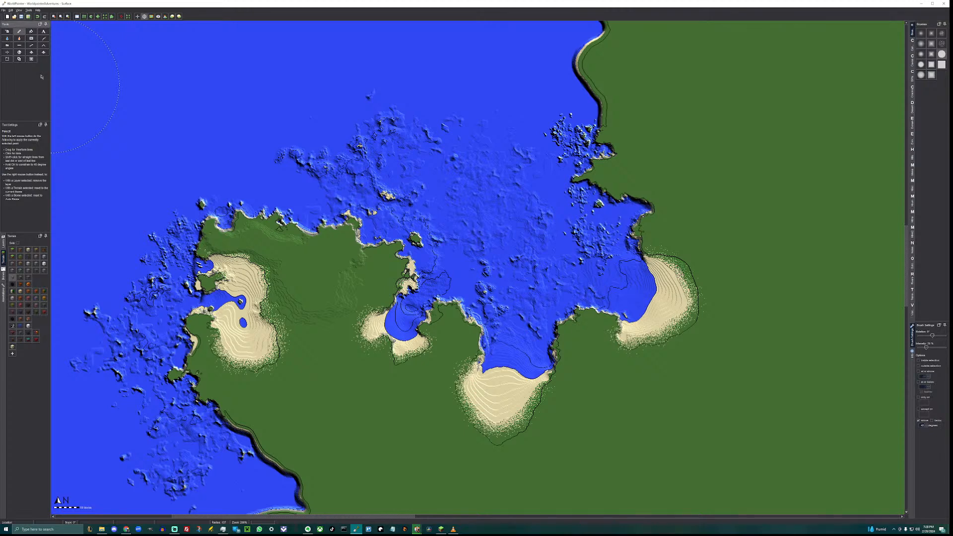
click(44, 271)
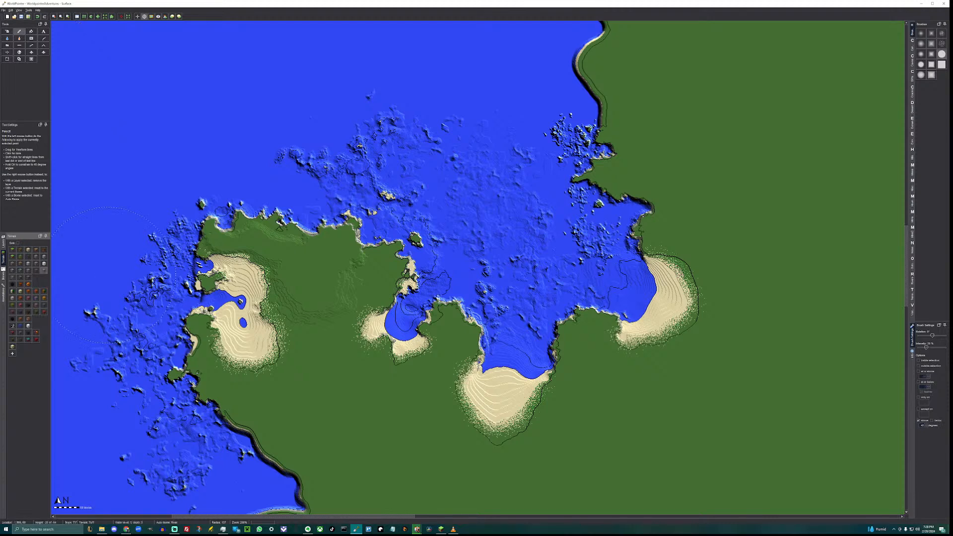
click(920, 426)
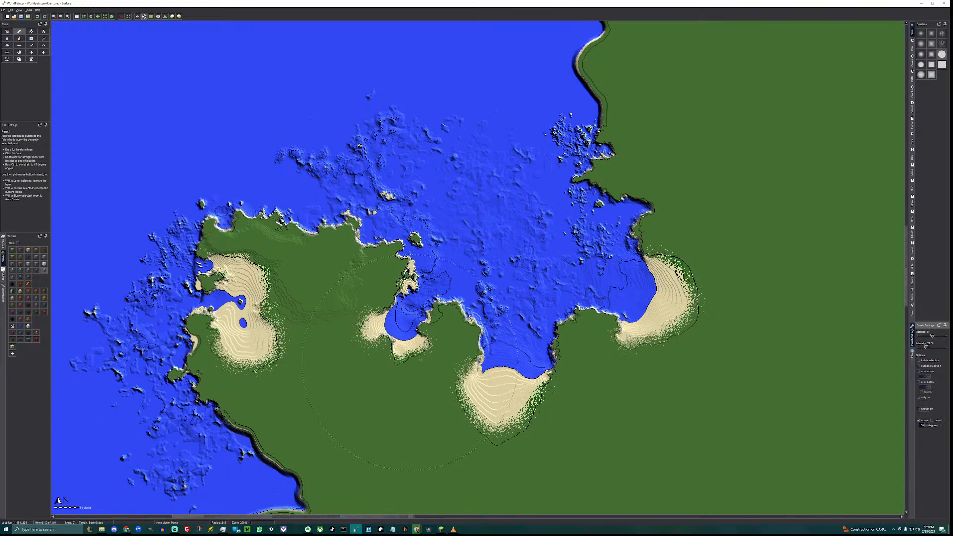
scroll(580, 263, up, 4)
middle_drag(578, 256, 444, 331)
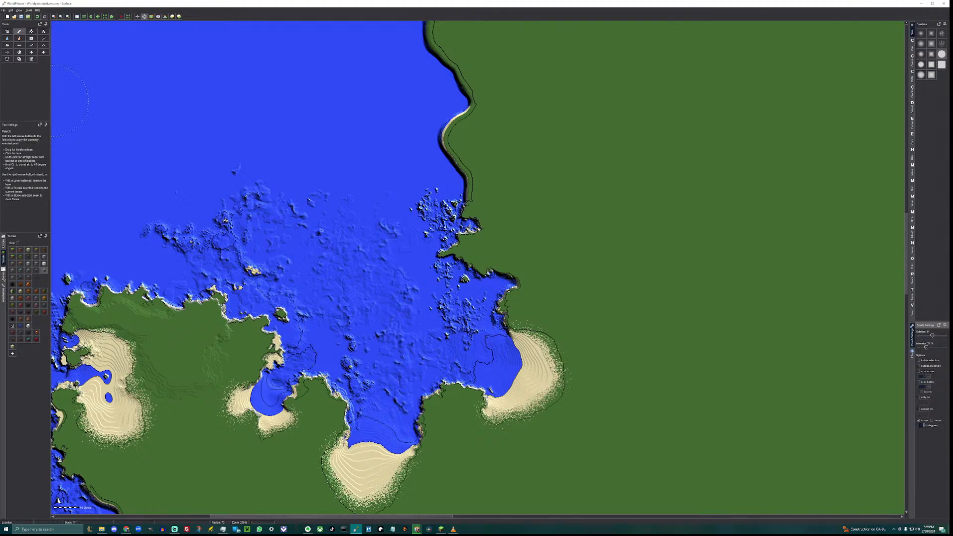
click(3, 243)
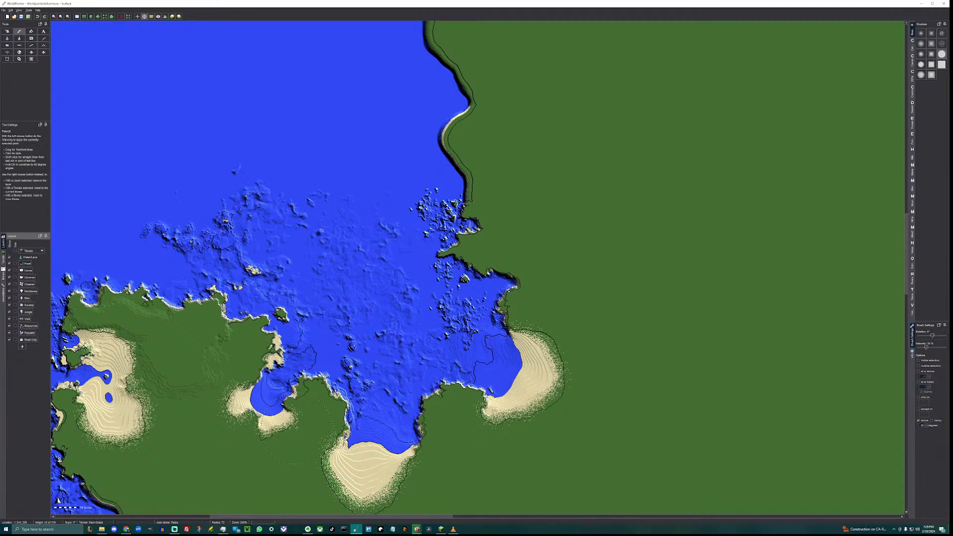
Open Paint and draw a straight blue line across the middle of the canvas as the water level.
click(76, 529)
text(paint)
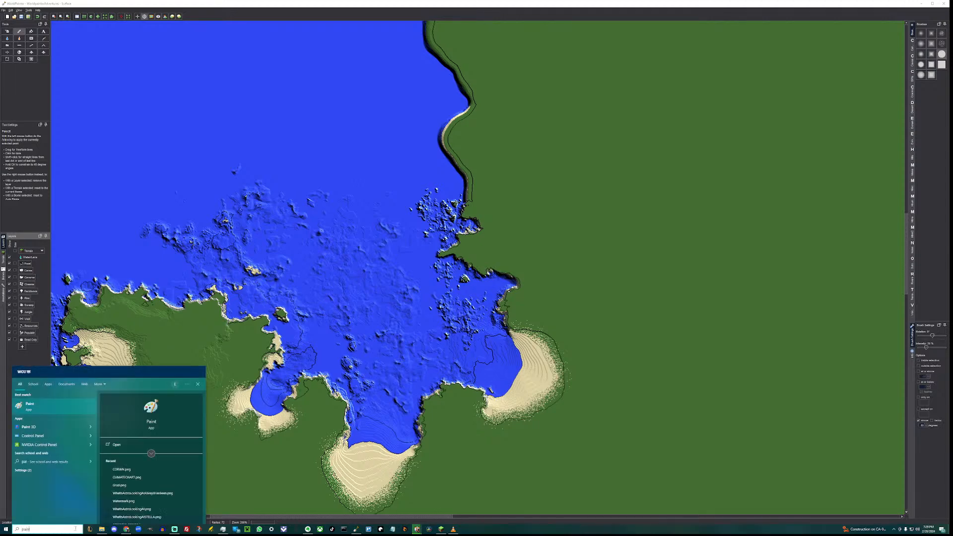
key(Return)
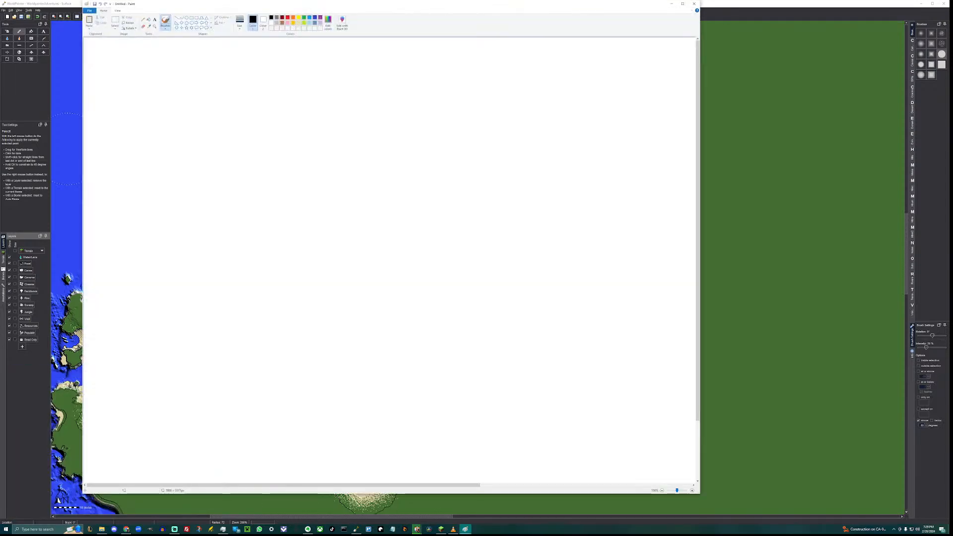
click(144, 20)
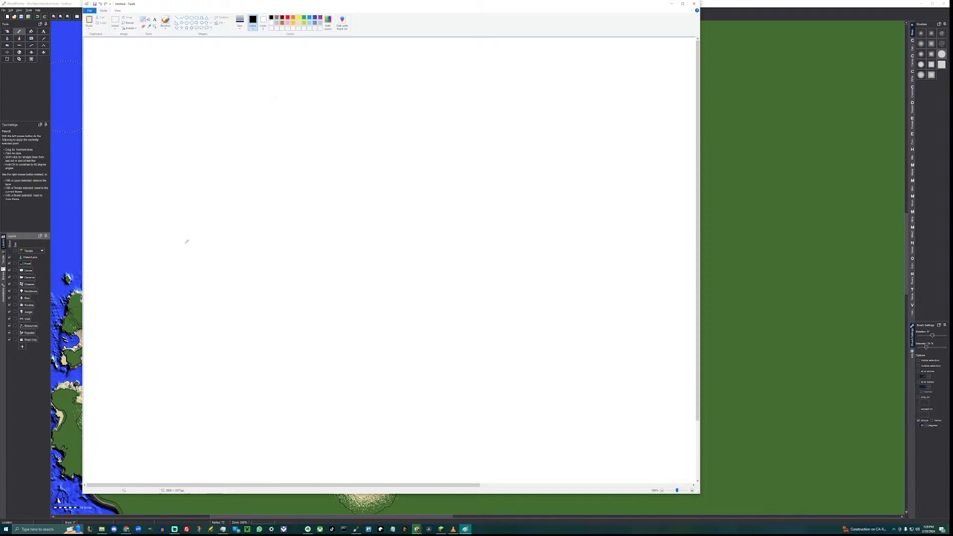
click(179, 18)
click(309, 18)
drag(86, 274, 697, 279)
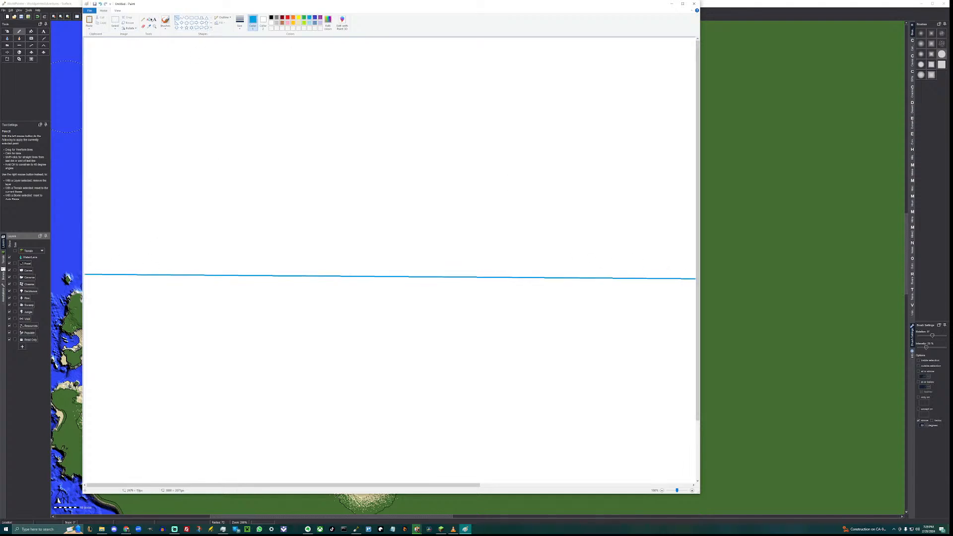
Set the Pencil to the thickest line size and draw a freehand blue zigzag beneath the water line.
click(144, 20)
drag(244, 275, 263, 177)
key(ctrl+z)
click(240, 23)
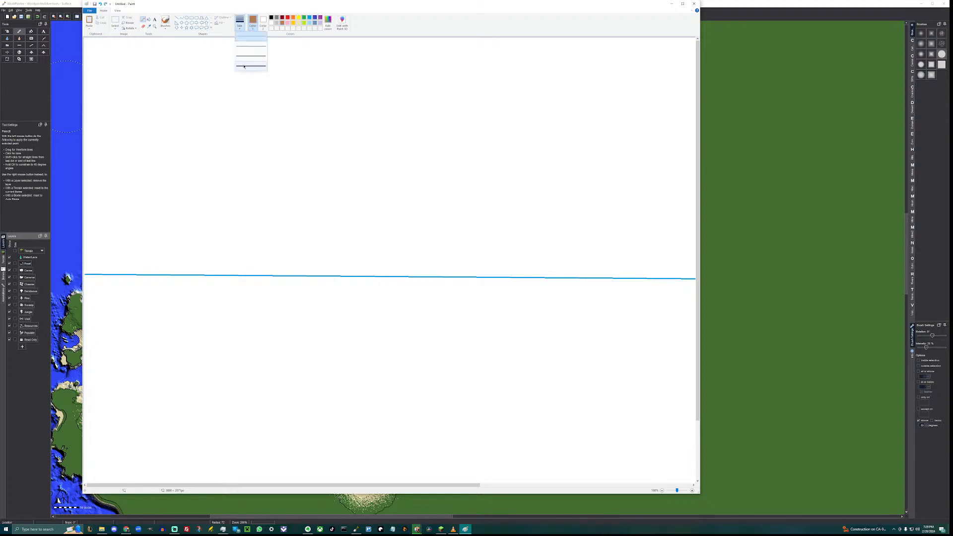
click(249, 66)
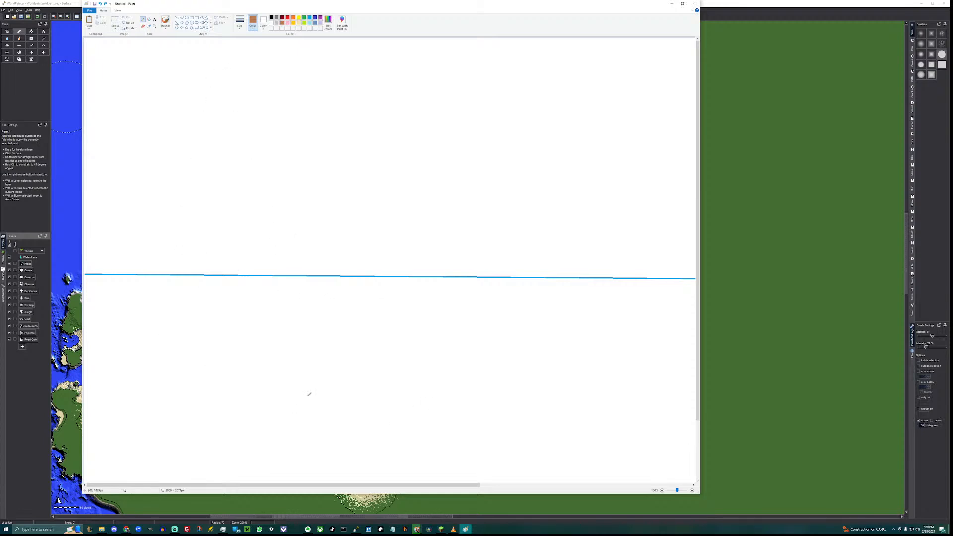
click(310, 17)
mouse_move(107, 291)
mouse_down()
mouse_move(191, 383)
mouse_move(473, 385)
mouse_move(673, 408)
mouse_up()
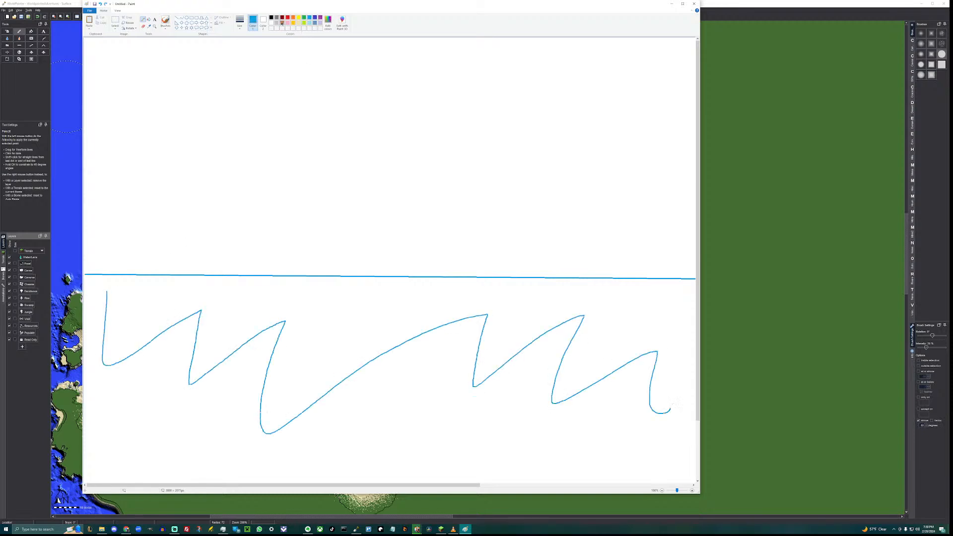
Draw a brown cliff profile rising from the water line to a plateau, with an arrow pointing inland labelled "mainland".
mouse_move(281, 276)
mouse_down()
mouse_move(285, 209)
mouse_move(312, 153)
mouse_move(451, 107)
mouse_move(683, 107)
mouse_move(681, 124)
mouse_up()
mouse_move(615, 70)
mouse_down()
mouse_move(669, 68)
mouse_move(654, 82)
mouse_up()
mouse_move(553, 55)
mouse_down()
mouse_move(556, 45)
mouse_move(580, 56)
mouse_up()
drag(582, 56, 596, 56)
mouse_move(601, 46)
mouse_down()
mouse_move(602, 57)
mouse_move(617, 55)
mouse_up()
mouse_move(622, 48)
mouse_down()
mouse_move(615, 60)
mouse_move(624, 60)
mouse_up()
drag(629, 43, 624, 63)
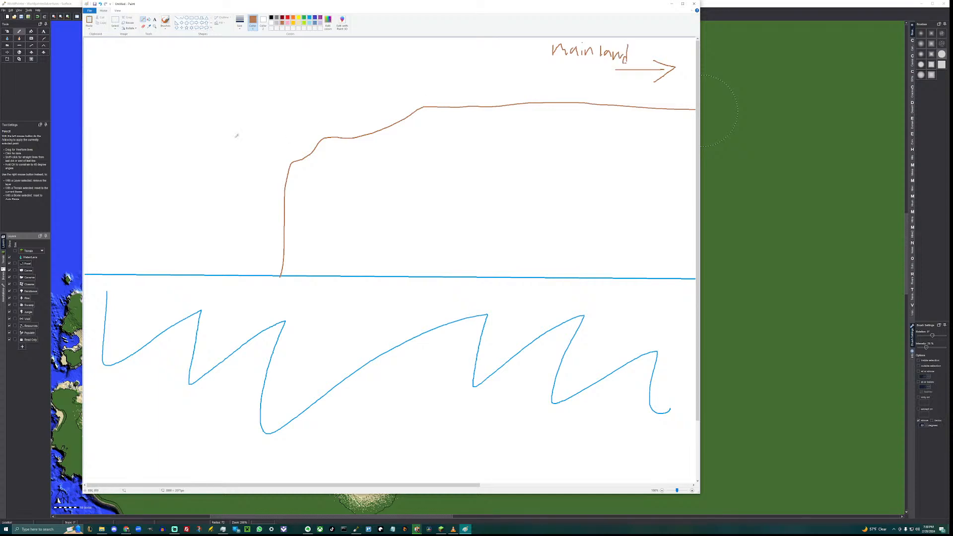
Label the seaward side "ocean" with an arrow pointing away from the cliff, and draw a brown arch above the water line inside the landmass.
drag(131, 77, 207, 93)
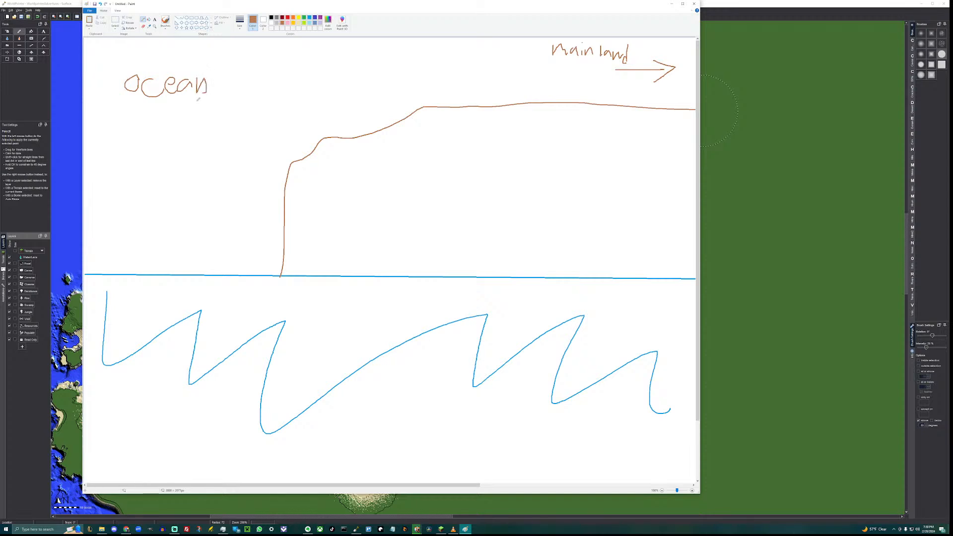
mouse_move(173, 121)
mouse_down()
mouse_move(106, 173)
mouse_move(127, 177)
mouse_up()
mouse_move(420, 274)
mouse_down()
mouse_move(465, 166)
mouse_move(597, 223)
mouse_move(612, 276)
mouse_up()
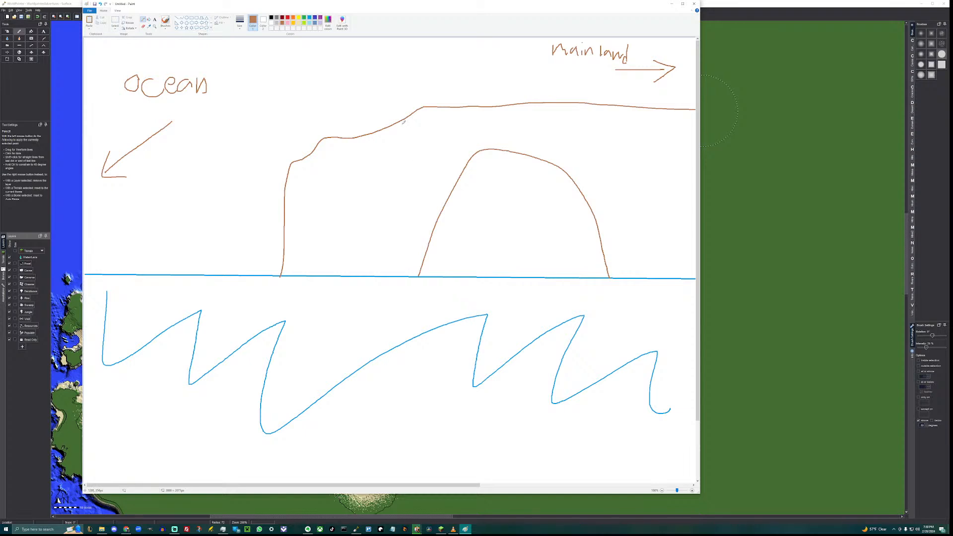
mouse_move(381, 125)
mouse_down()
mouse_move(434, 205)
mouse_move(428, 272)
mouse_up()
mouse_move(608, 271)
mouse_down()
mouse_move(598, 139)
mouse_move(679, 100)
mouse_up()
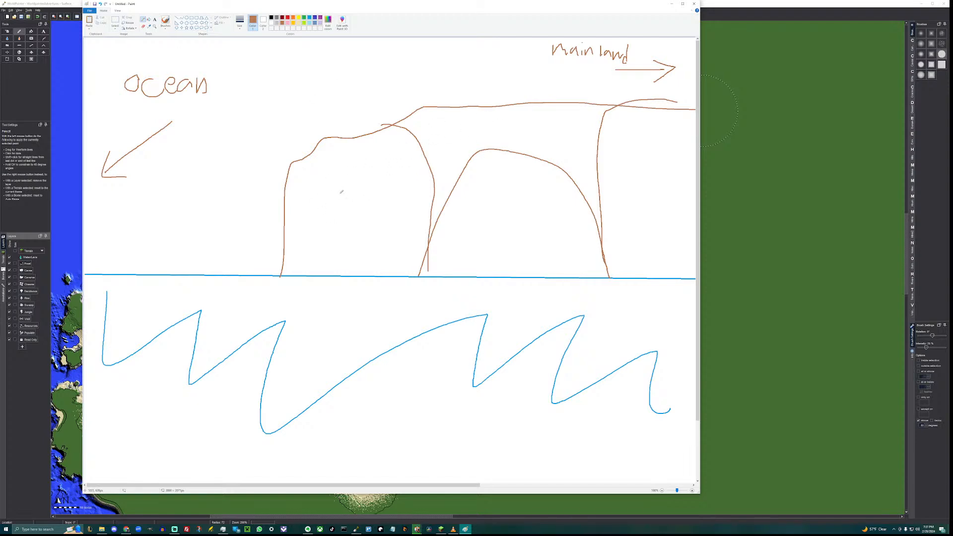
key(ctrl+z)
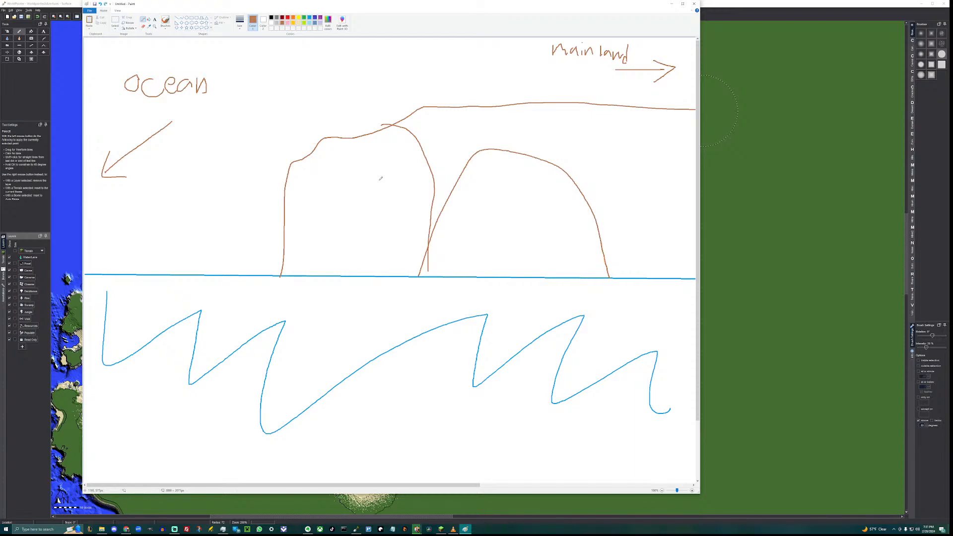
key(ctrl+z)
Return to WorldPainter and start a new custom cave/tunnel layer, moving its configuration dialog clear of the coast.
click(671, 4)
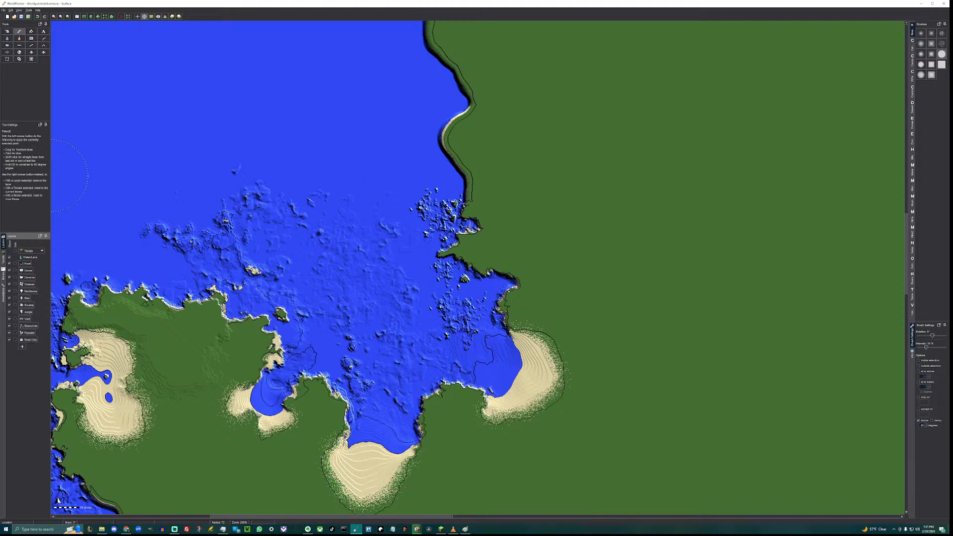
click(22, 348)
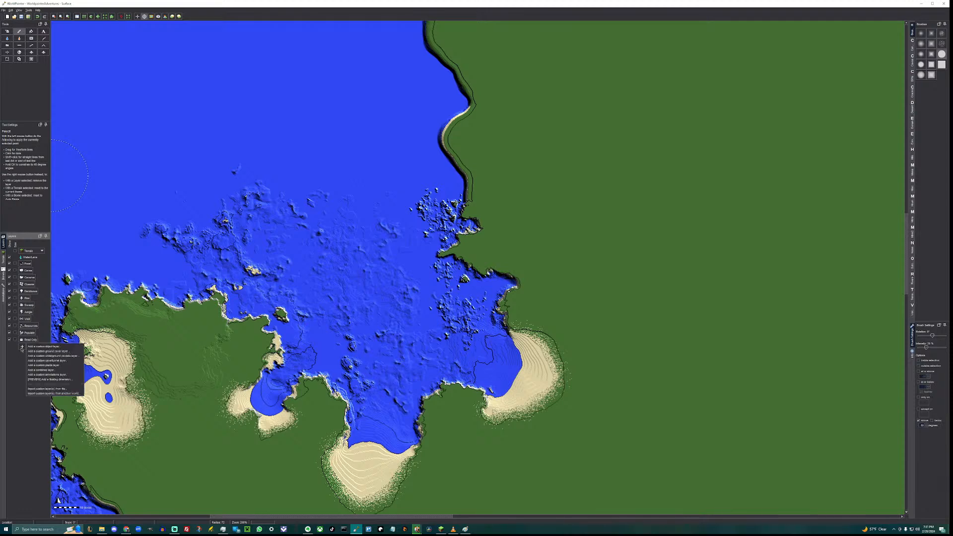
click(62, 361)
drag(473, 181, 294, 139)
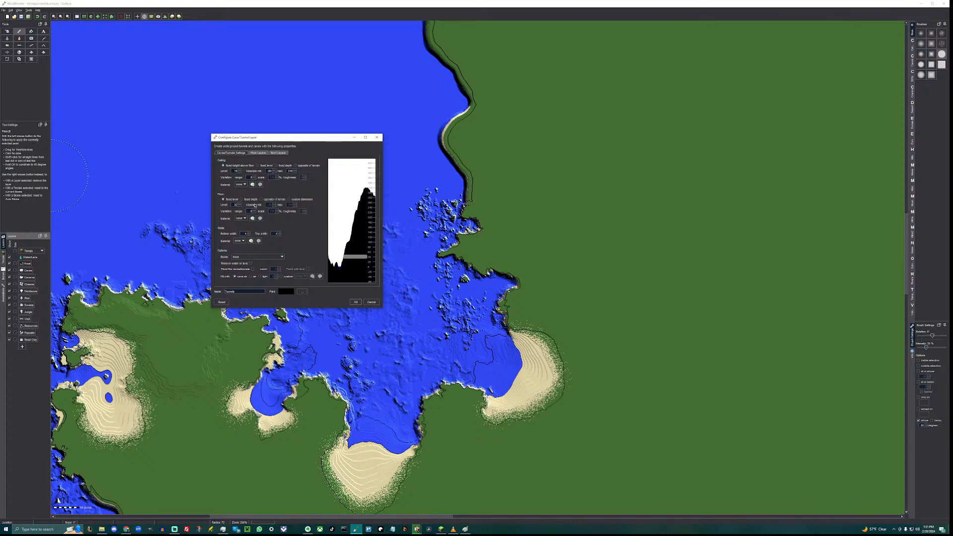
Adjust the tunnel ceiling's level and absolute maximum, and set its absolute minimum to -20.
click(233, 171)
double_click(287, 171)
key(Return)
double_click(269, 171)
text(-20)
Assign tuff as a custom Minecraft material for the tunnel ceiling.
click(251, 195)
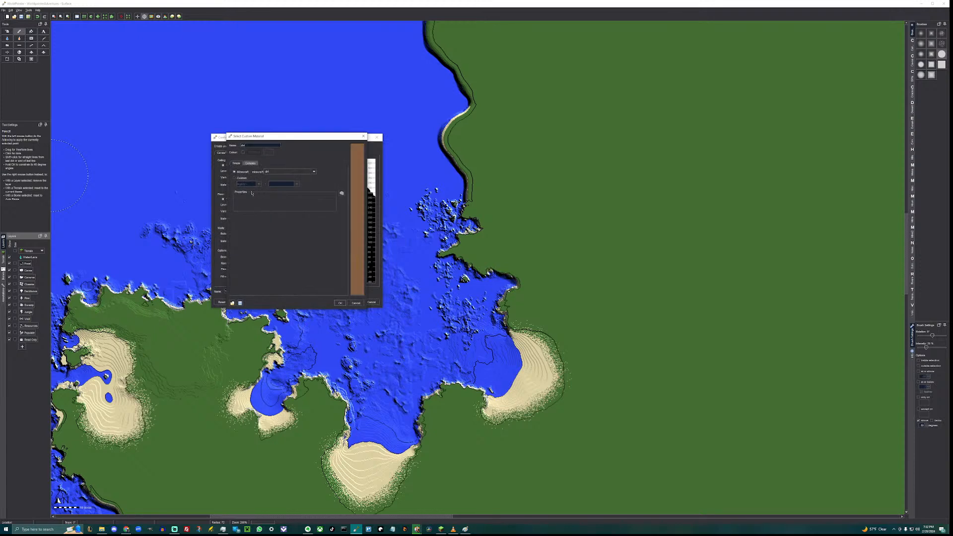
click(273, 173)
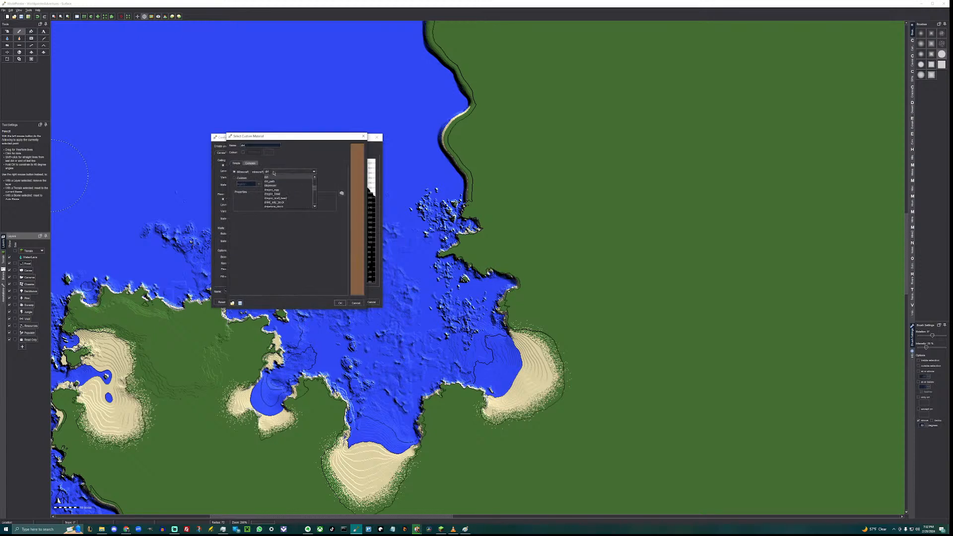
scroll(280, 187, down, 4)
scroll(280, 187, down, 10)
scroll(280, 187, down, 15)
scroll(280, 187, down, 15)
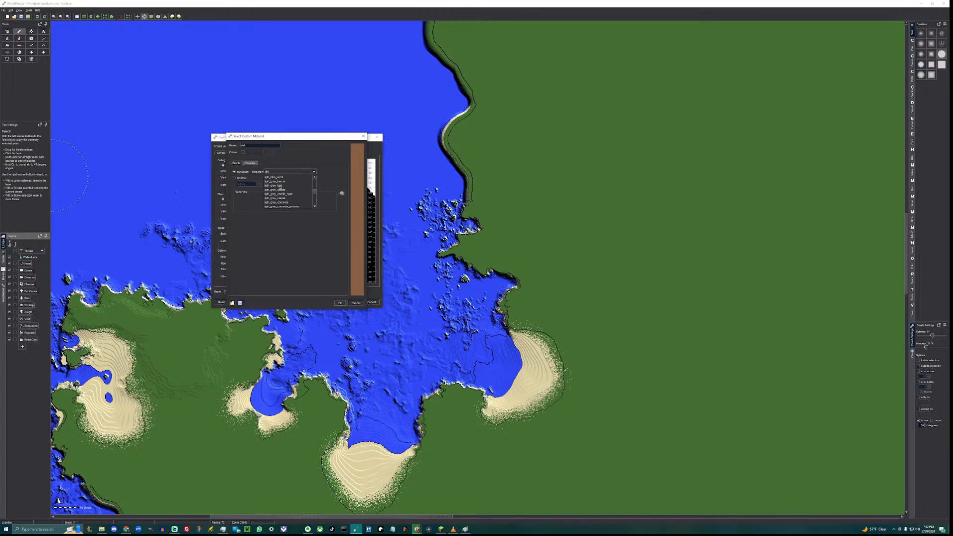
scroll(279, 188, down, 15)
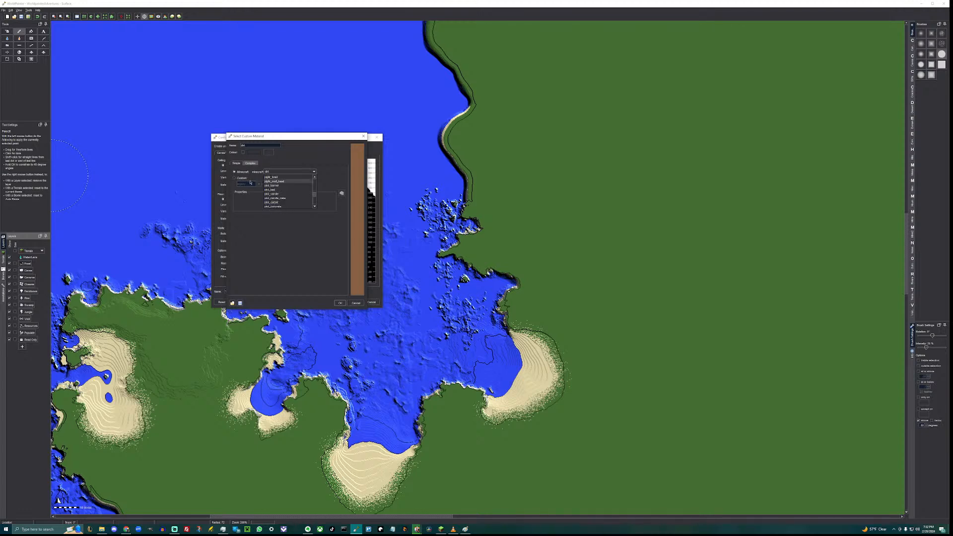
click(271, 173)
click(271, 173)
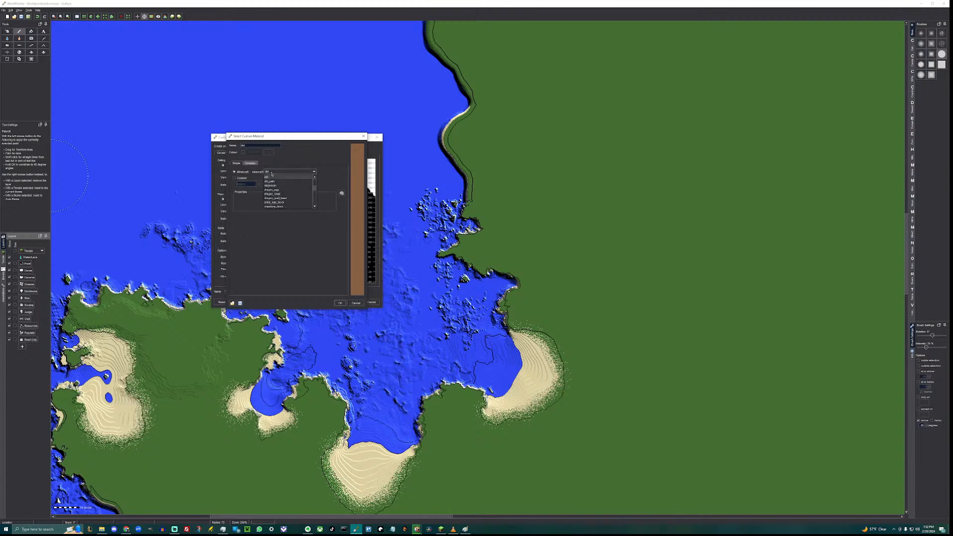
text(tube_coral)
scroll(274, 204, down, 2)
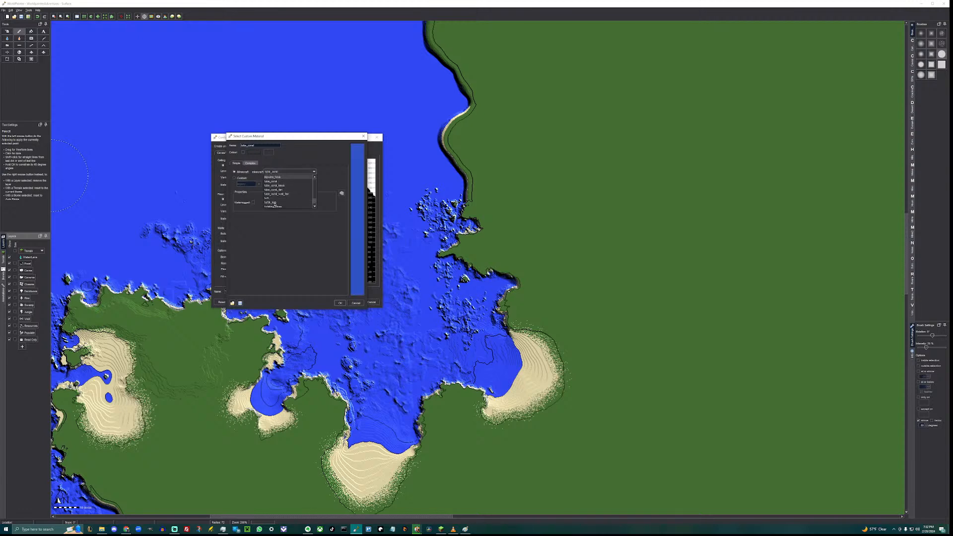
click(274, 203)
click(340, 303)
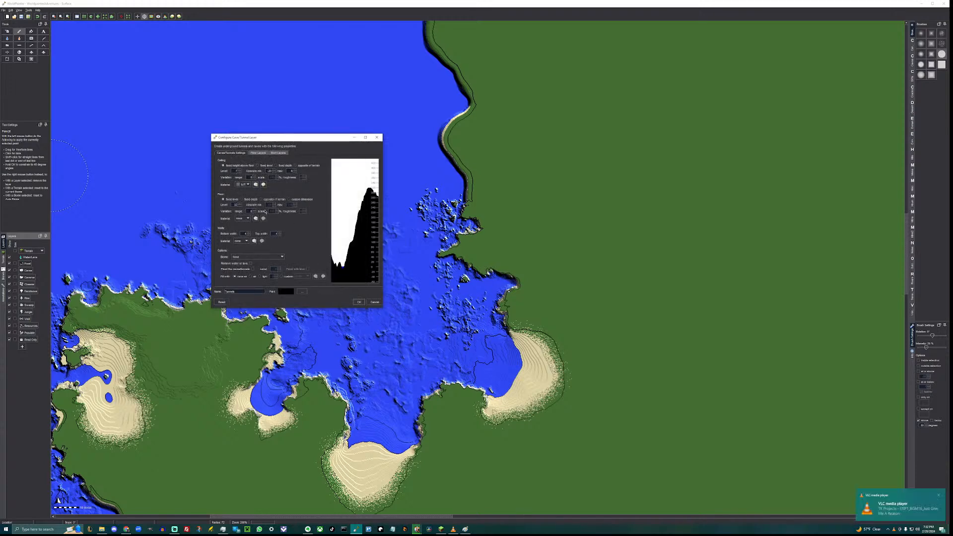
Adjust the tunnel's floor level and variation, go through its wall and flooding options, and create the layer.
drag(233, 204, 243, 204)
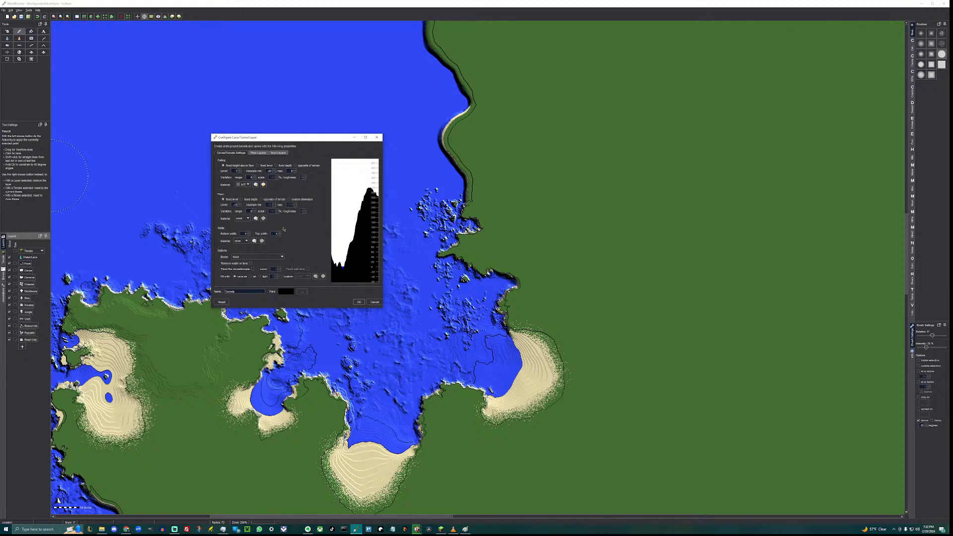
click(252, 211)
click(243, 229)
click(242, 241)
click(245, 252)
click(252, 269)
click(274, 268)
click(358, 302)
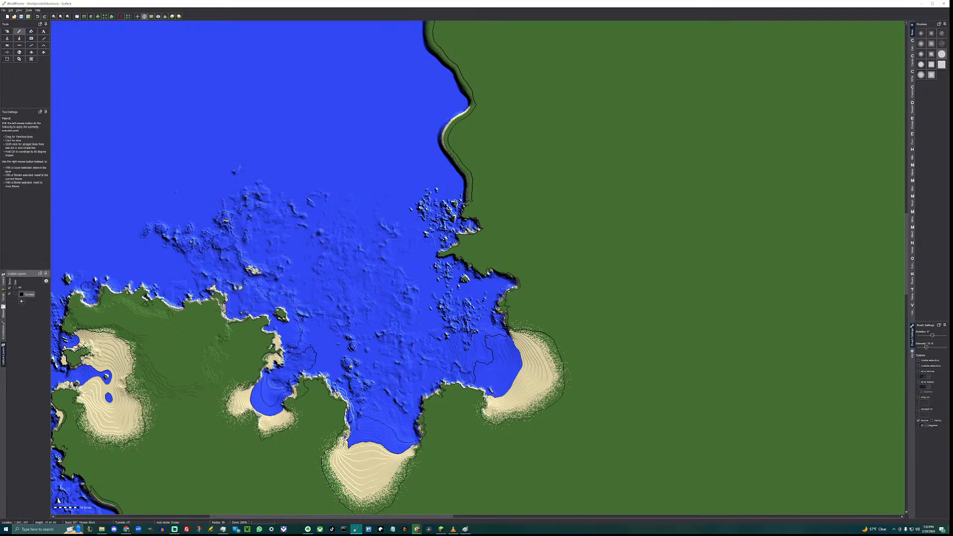
Shrink the brush, dab it at the coastal point, and turn off the brush's above-slope limit.
scroll(446, 248, down, 8)
click(447, 250)
middle_drag(175, 375, 294, 319)
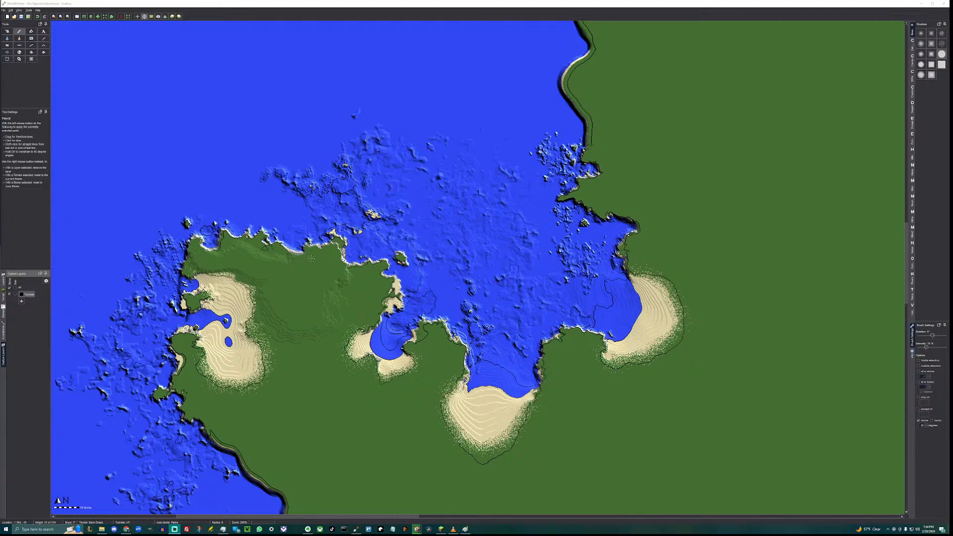
click(919, 422)
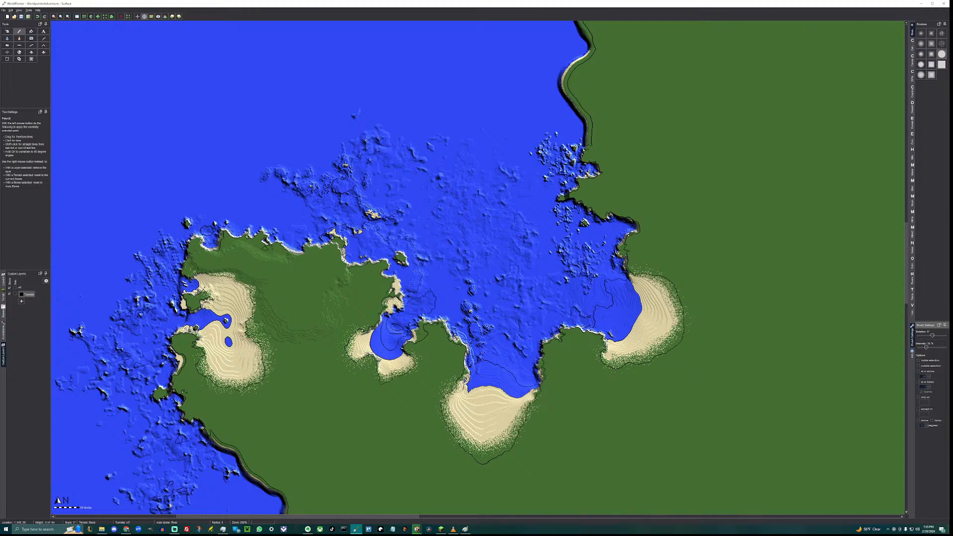
mouse_move(497, 227)
middle_down()
mouse_move(473, 274)
mouse_move(491, 257)
mouse_move(489, 220)
middle_up()
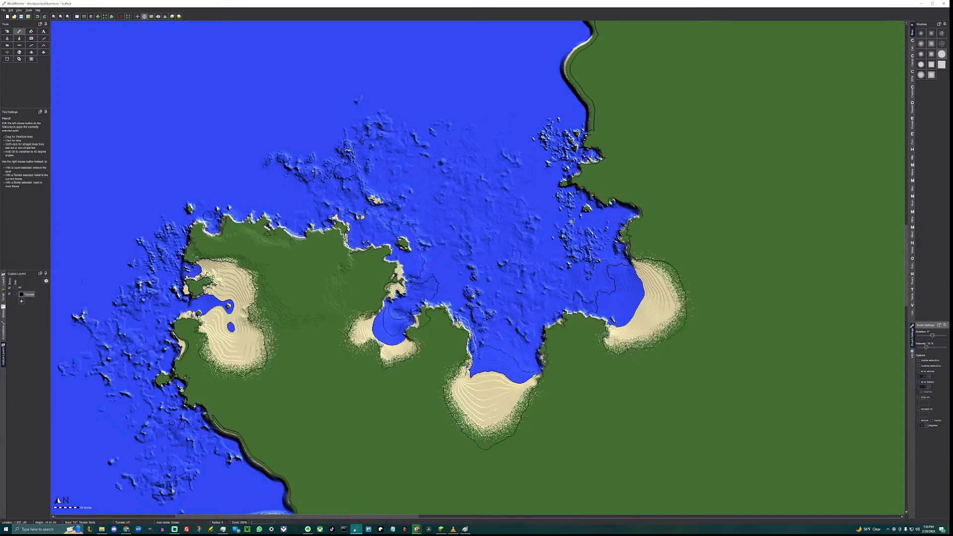
middle_drag(572, 221, 511, 227)
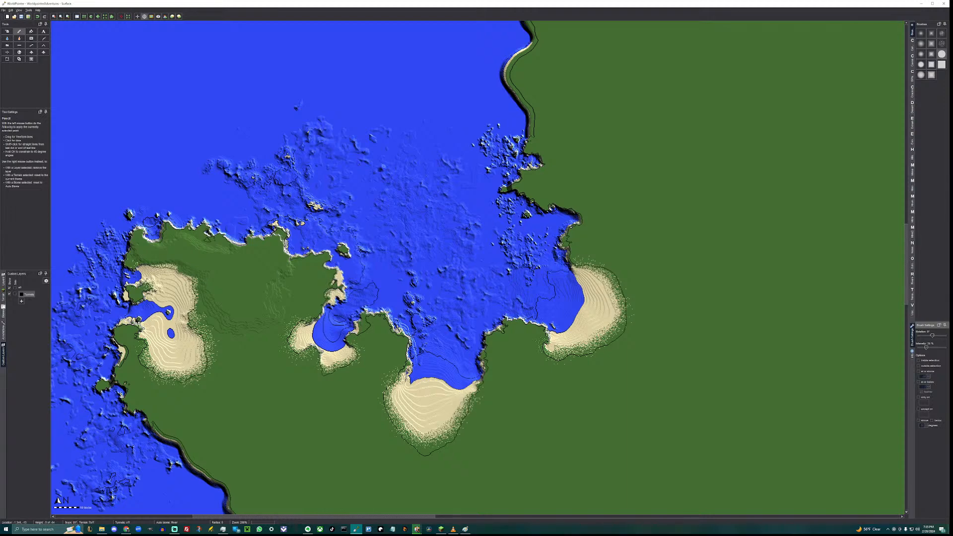
middle_drag(412, 268, 453, 276)
ctrl+scroll(495, 271, down, 1)
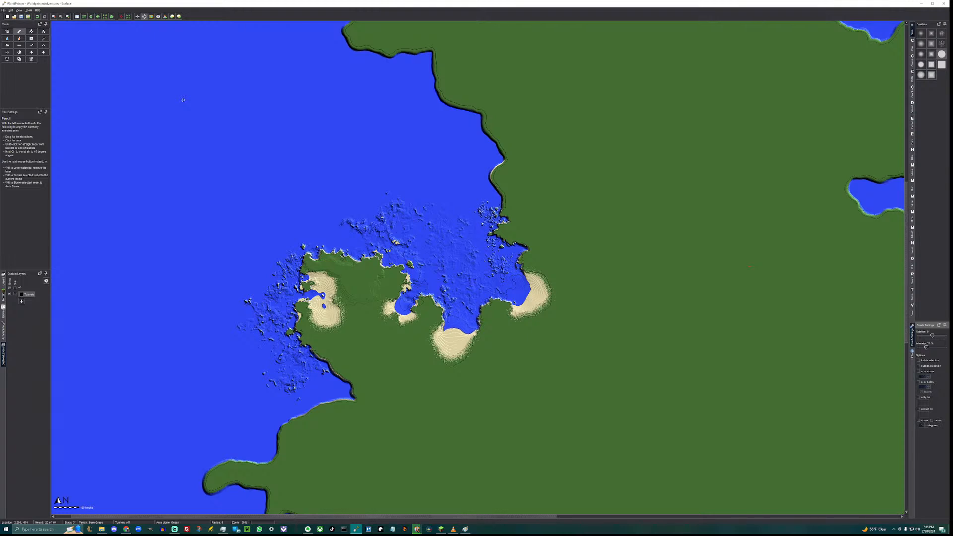
scroll(442, 225, down, 3)
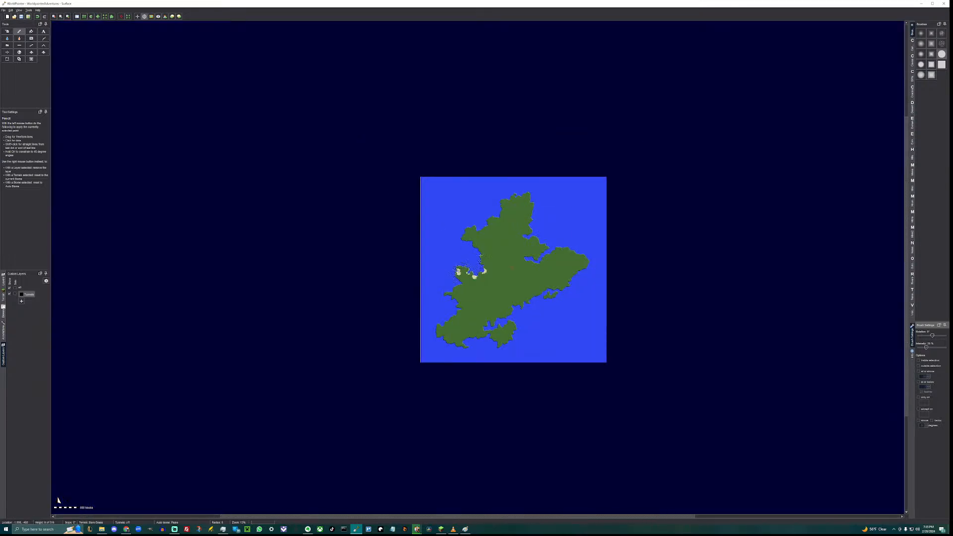
scroll(481, 255, up, 3)
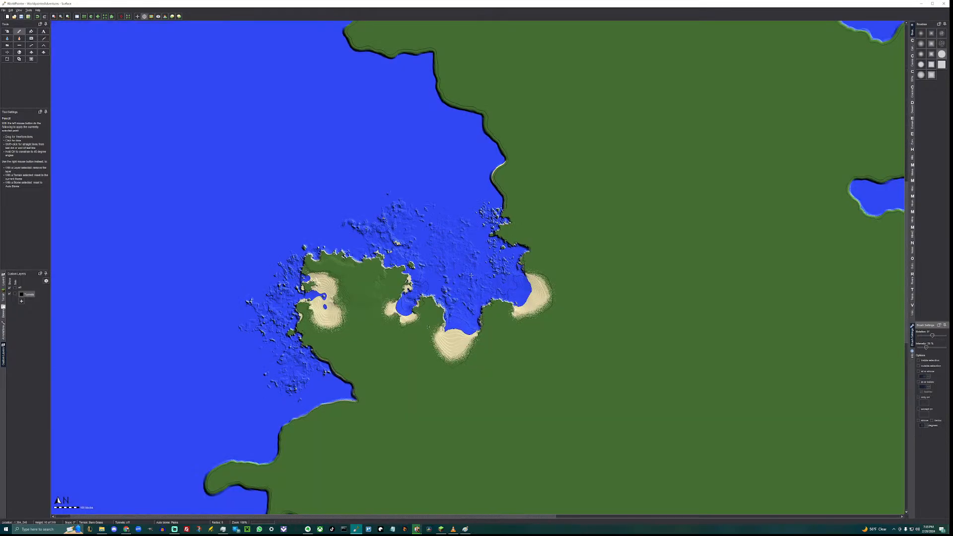
Open the map's export settings, dismiss the test export options, and adjust the general game settings such as difficulty.
click(28, 17)
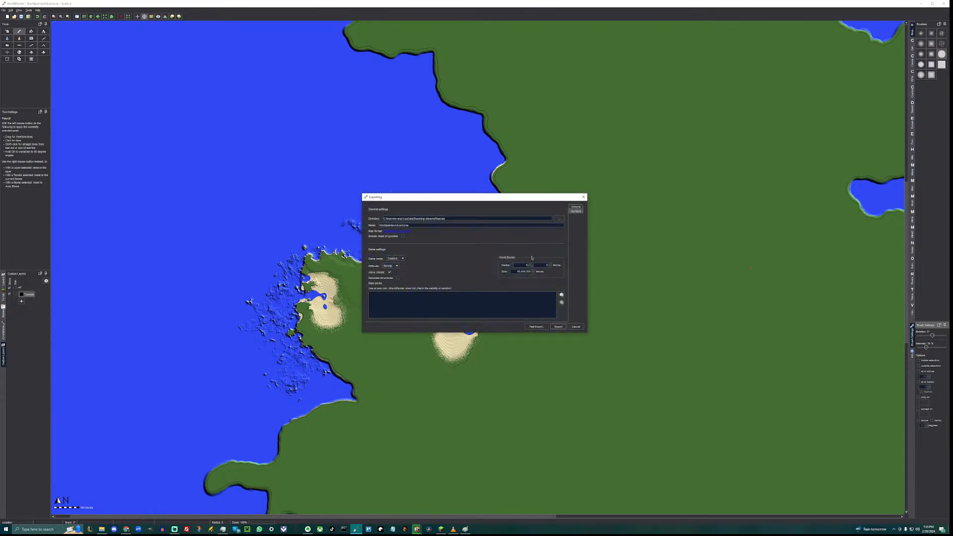
click(536, 327)
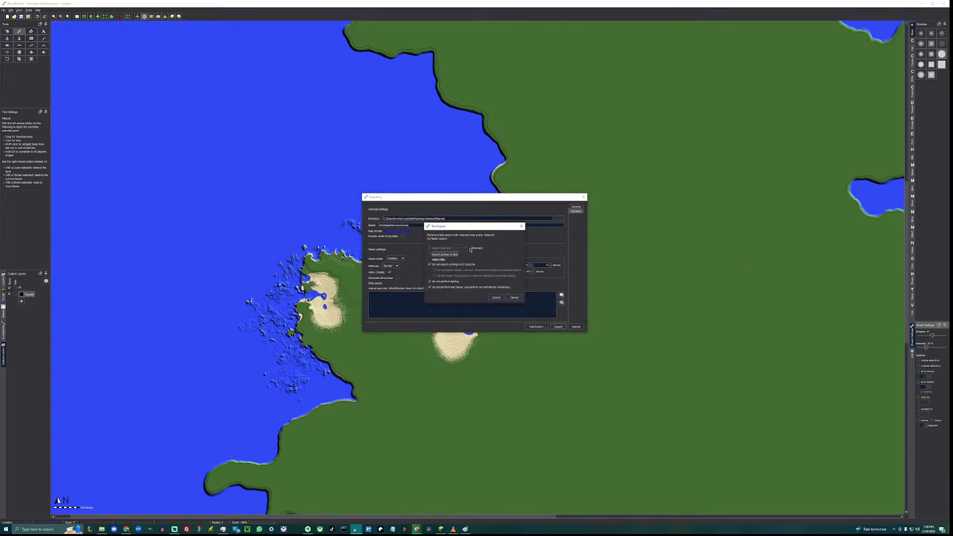
click(522, 225)
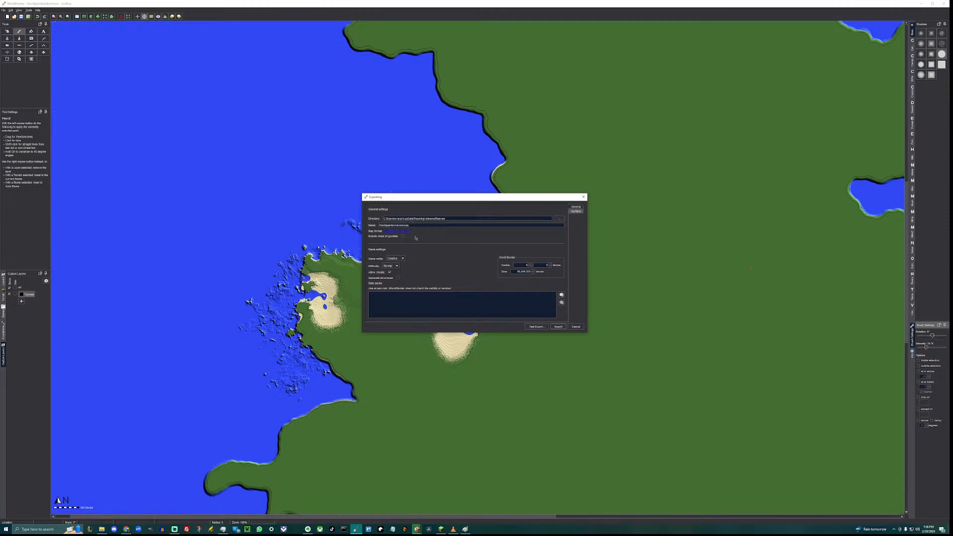
click(394, 266)
click(390, 271)
Set the exported surface's border to endless water.
click(576, 211)
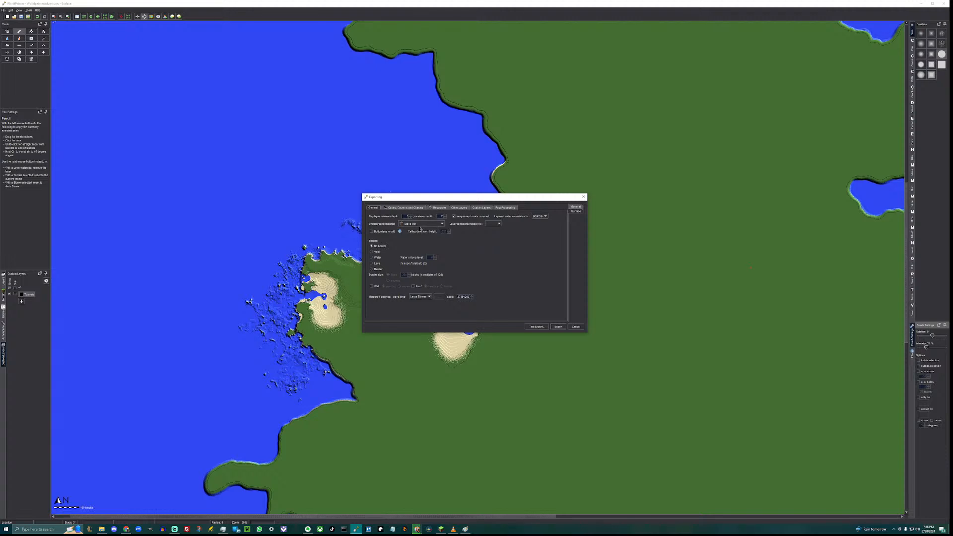
click(376, 257)
click(389, 281)
Toggle whether caves break the surface, and review the export's resources, other layers, custom layers and post-processing settings.
click(403, 208)
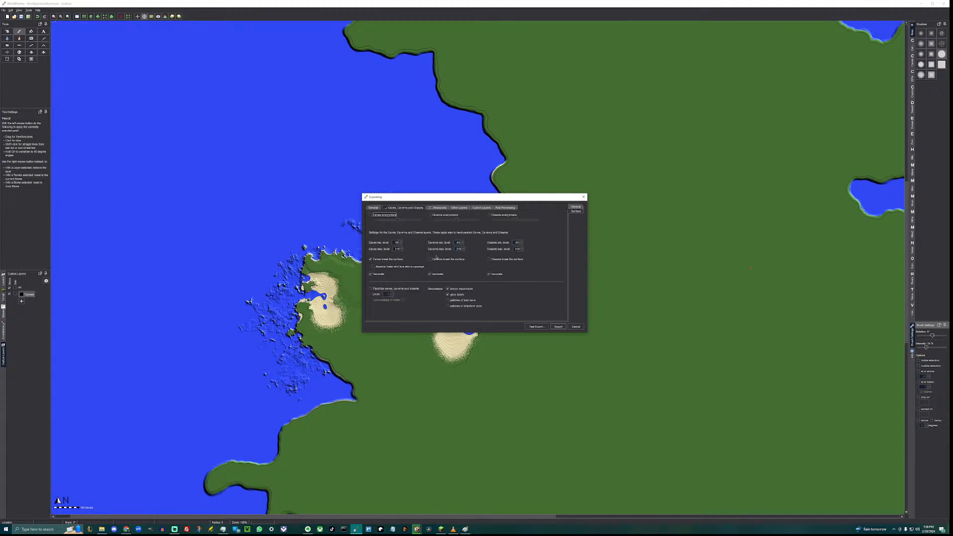
click(394, 260)
click(446, 209)
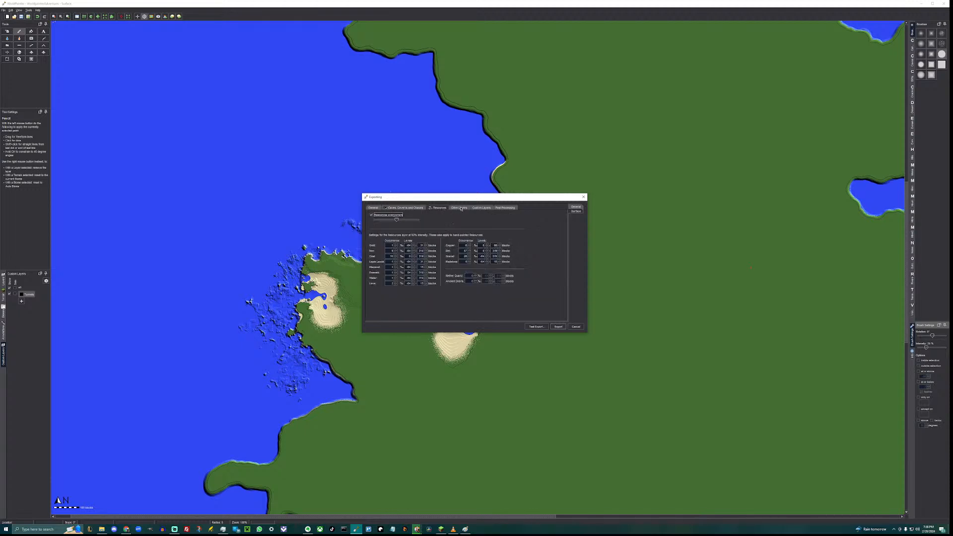
click(459, 209)
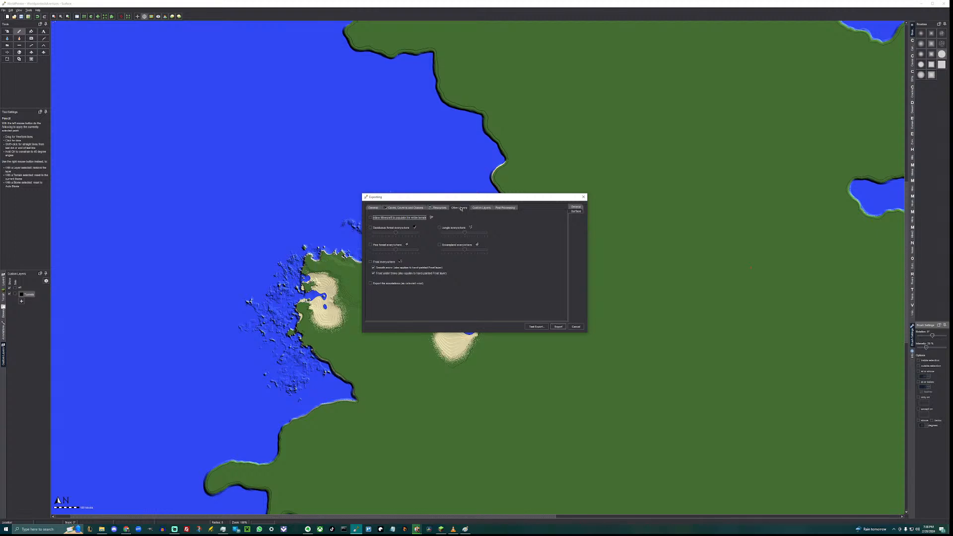
click(481, 208)
click(502, 208)
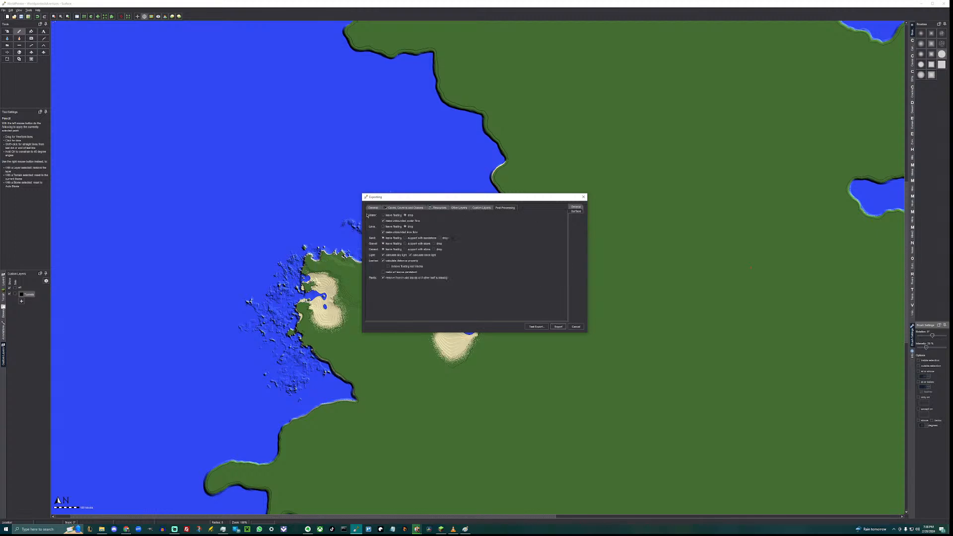
click(374, 209)
Start a test export limited to selected tiles and select the block of tiles covering the reworked coast and its beaches.
click(536, 327)
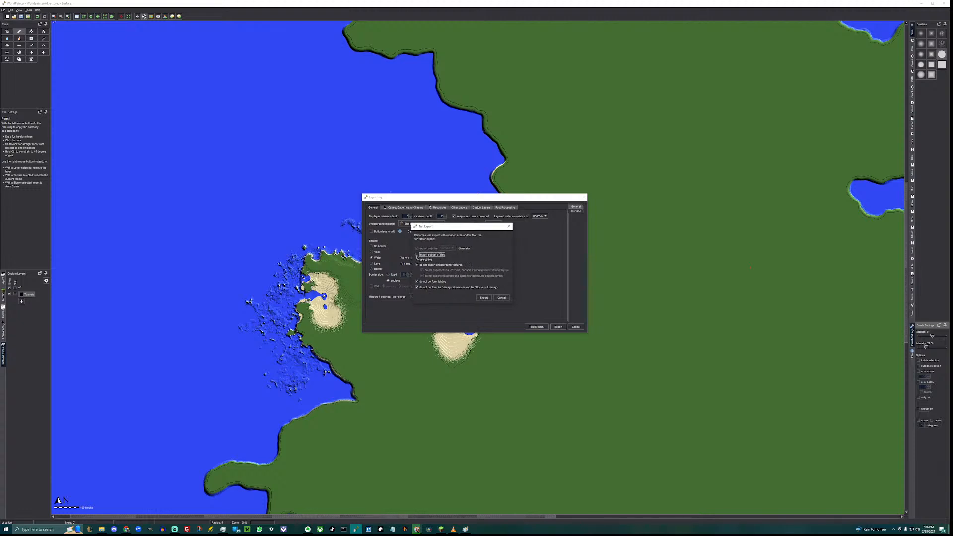
click(420, 259)
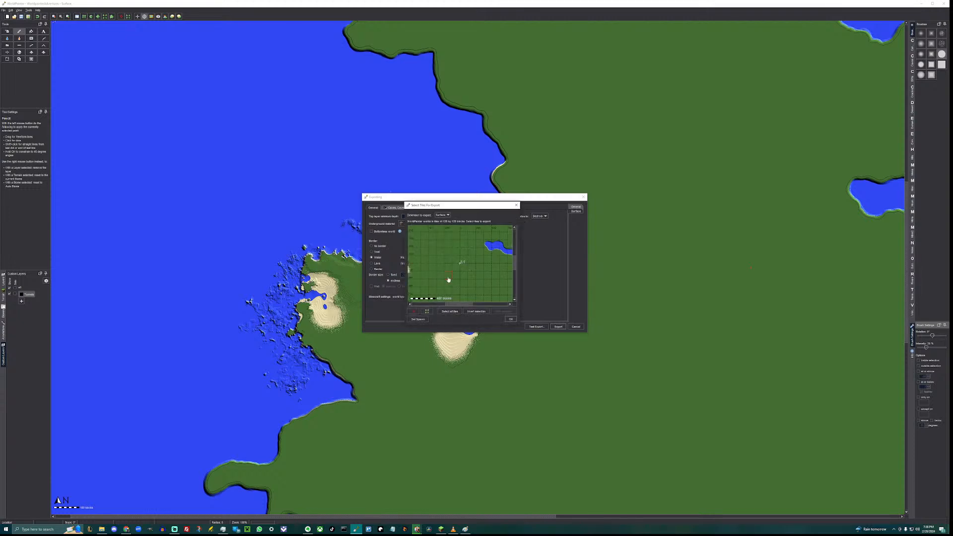
drag(520, 326, 735, 448)
drag(500, 206, 421, 174)
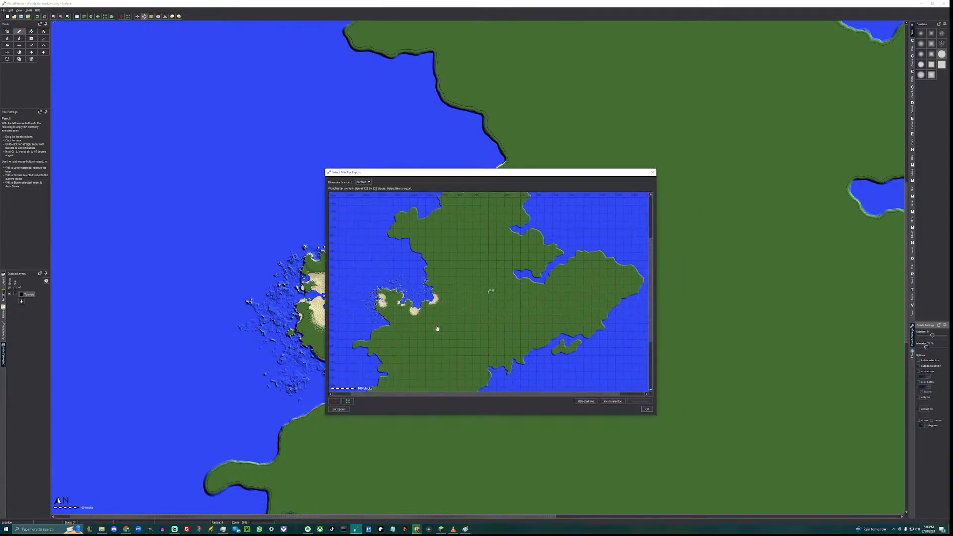
drag(437, 328, 360, 273)
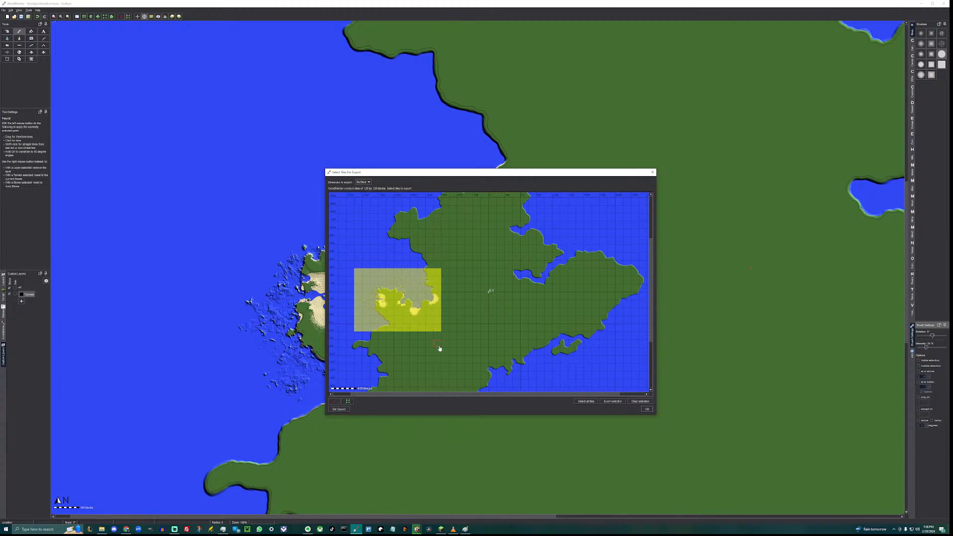
Set the spawn point within the selected coastal tiles, accept the tile selection, and run the test export.
middle_drag(440, 349, 502, 333)
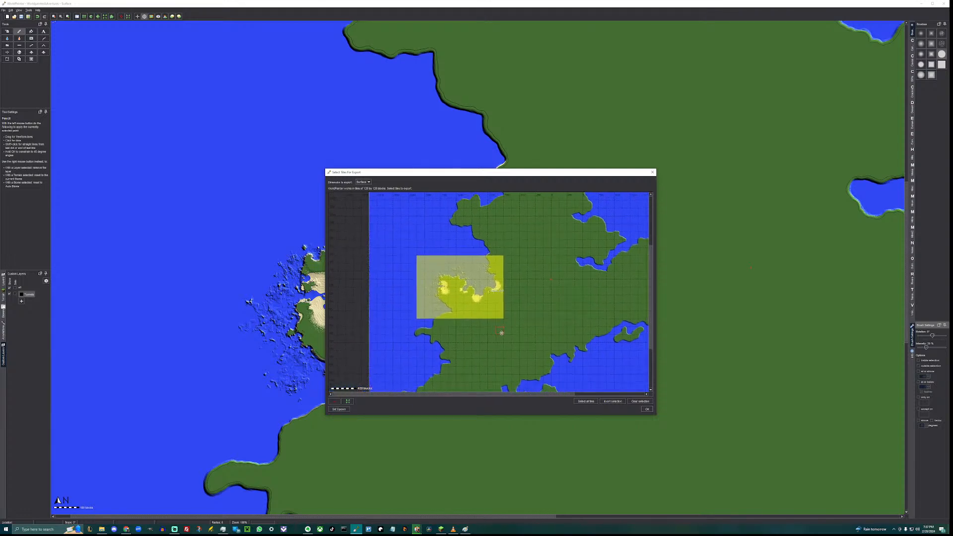
click(340, 410)
click(647, 410)
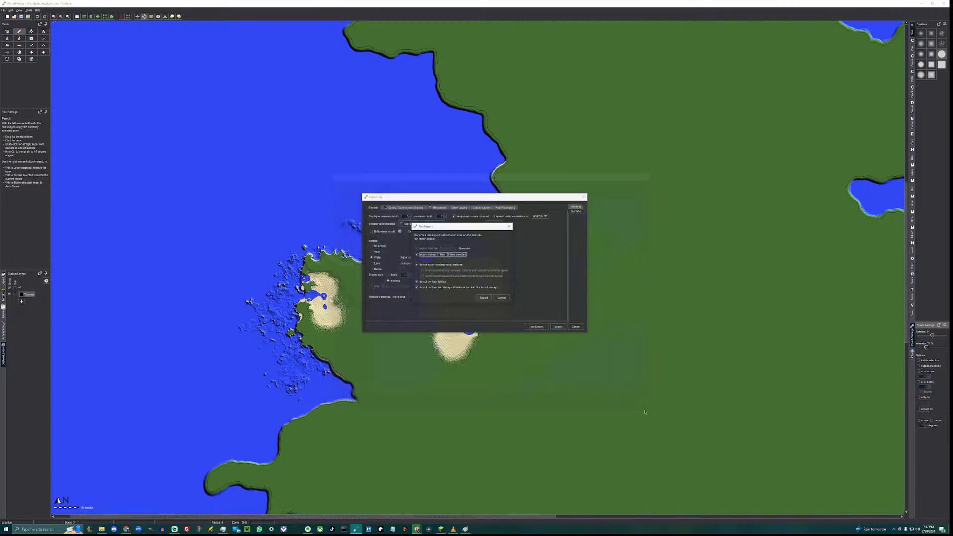
click(487, 298)
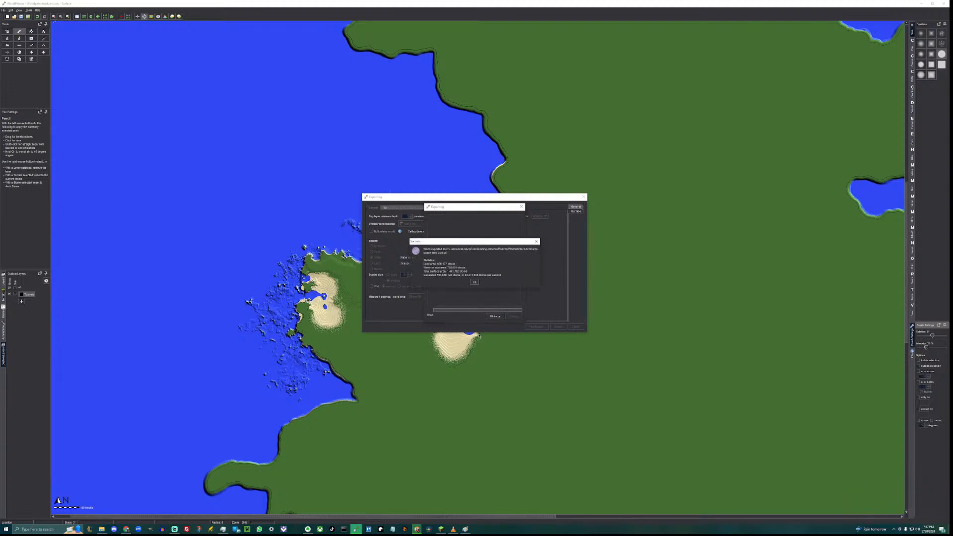
click(474, 283)
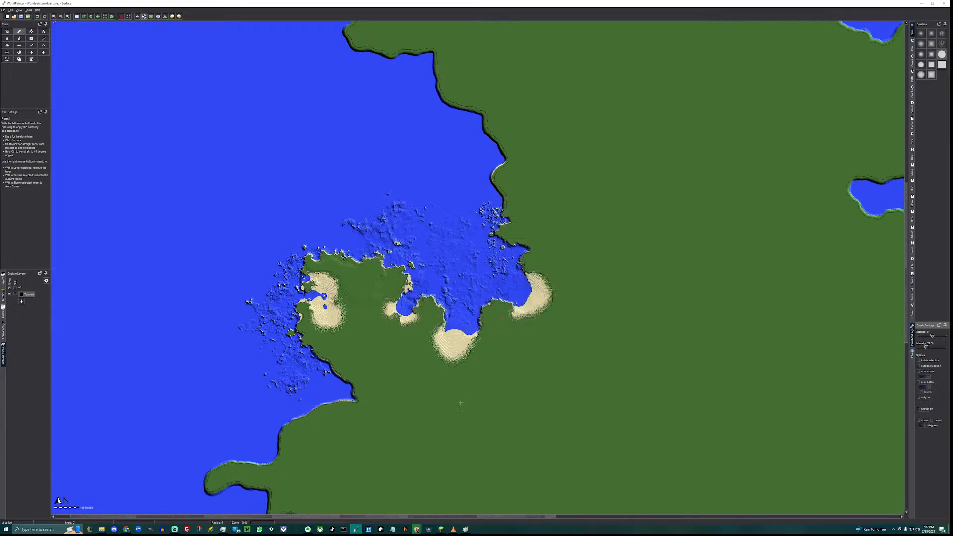
Save the WorldPainter world under its existing file name, overwriting the earlier version.
click(441, 529)
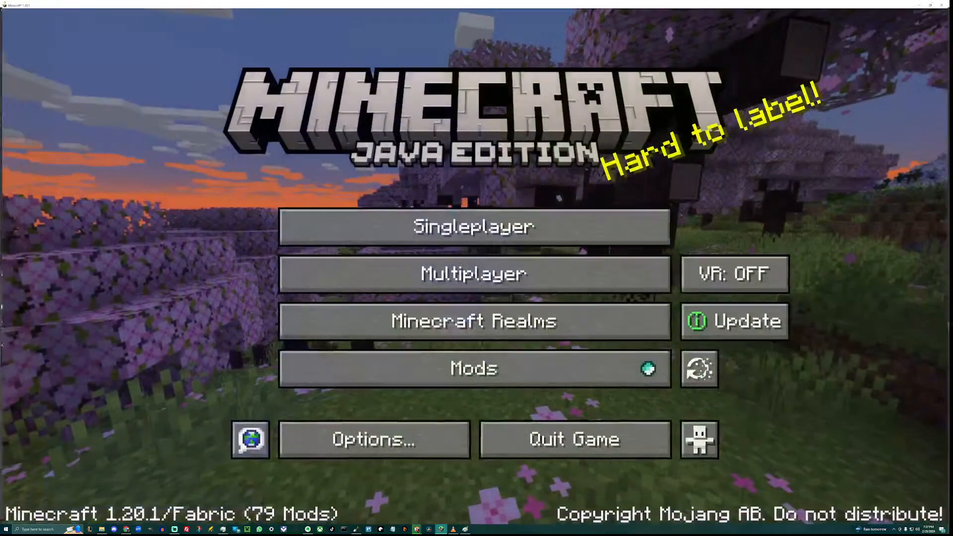
click(441, 529)
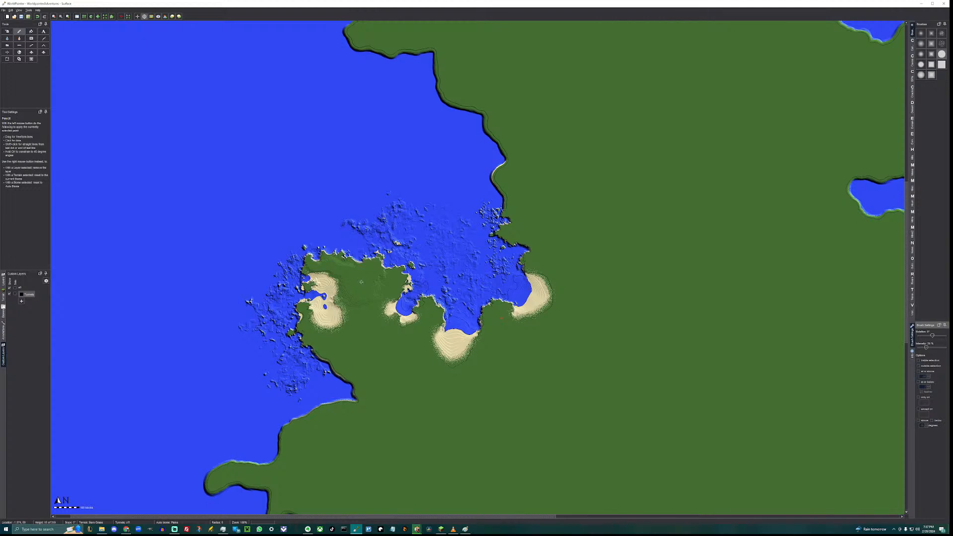
click(21, 16)
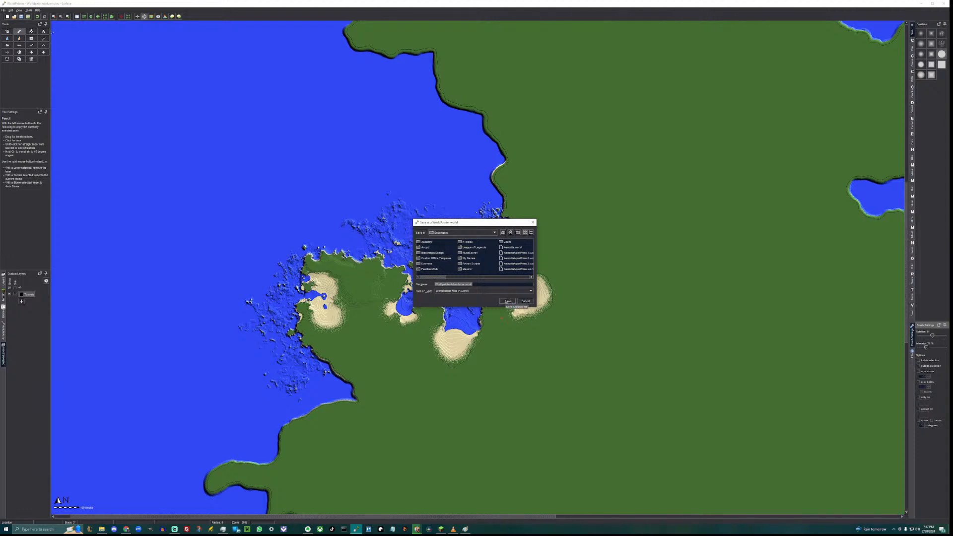
click(507, 301)
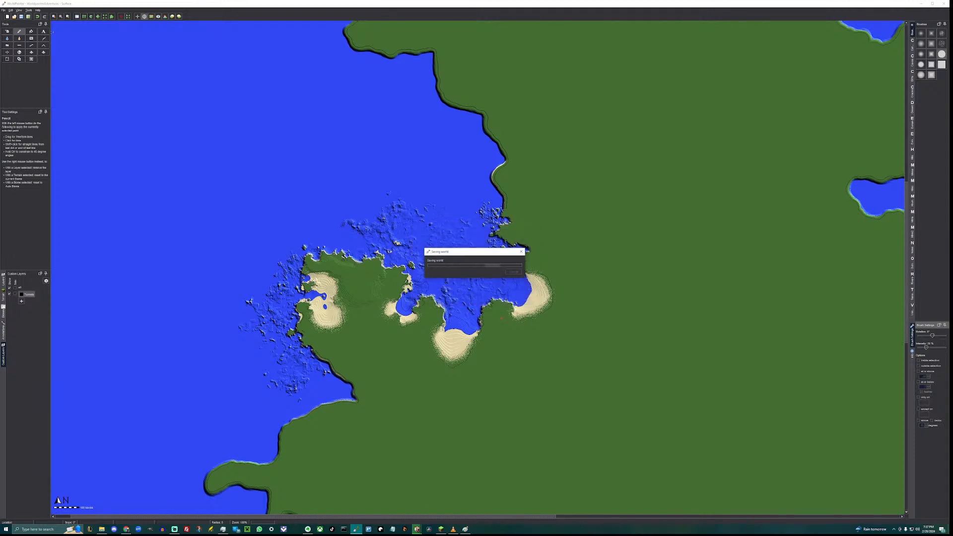
click(473, 271)
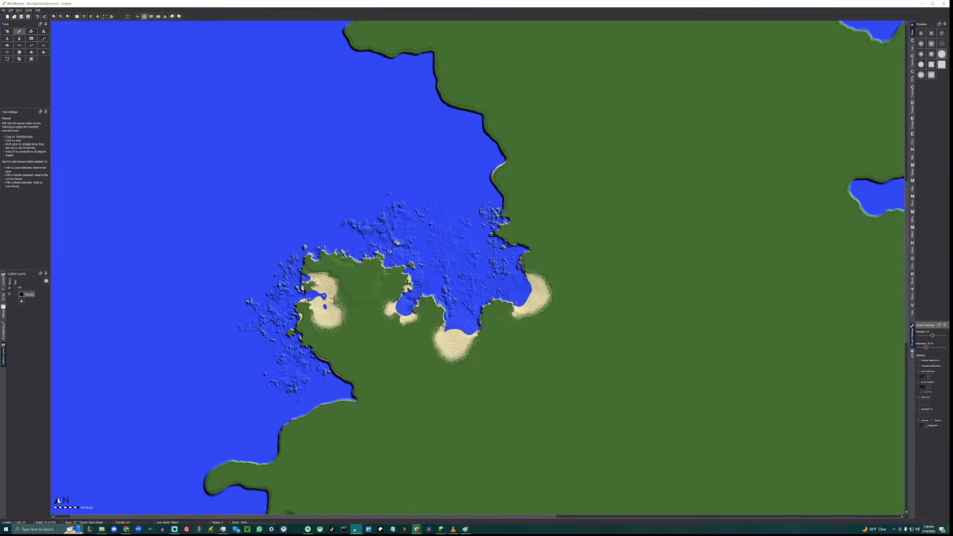
click(22, 17)
Switch to Minecraft, load the WorldpainterAdventures singleplayer world, stop the replay recording, and return to the game.
click(441, 530)
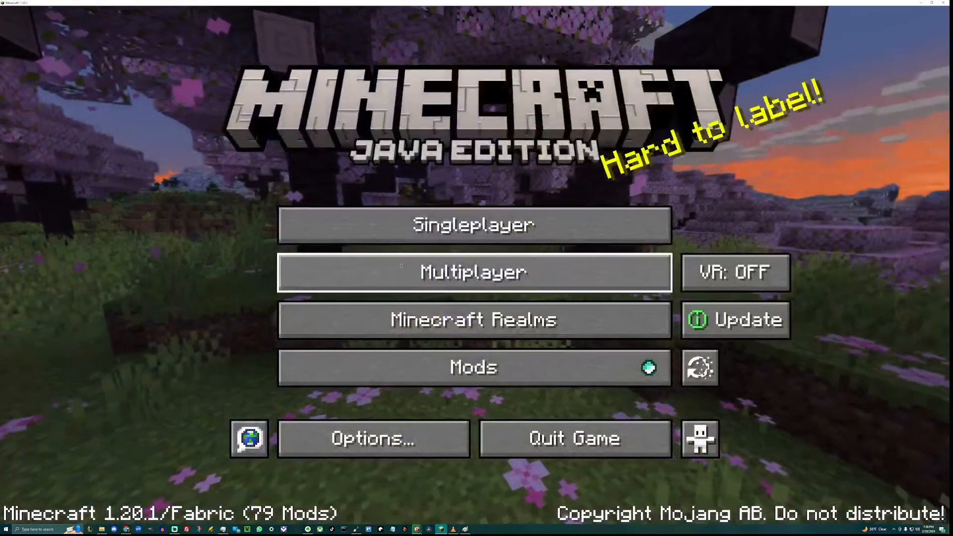
click(423, 224)
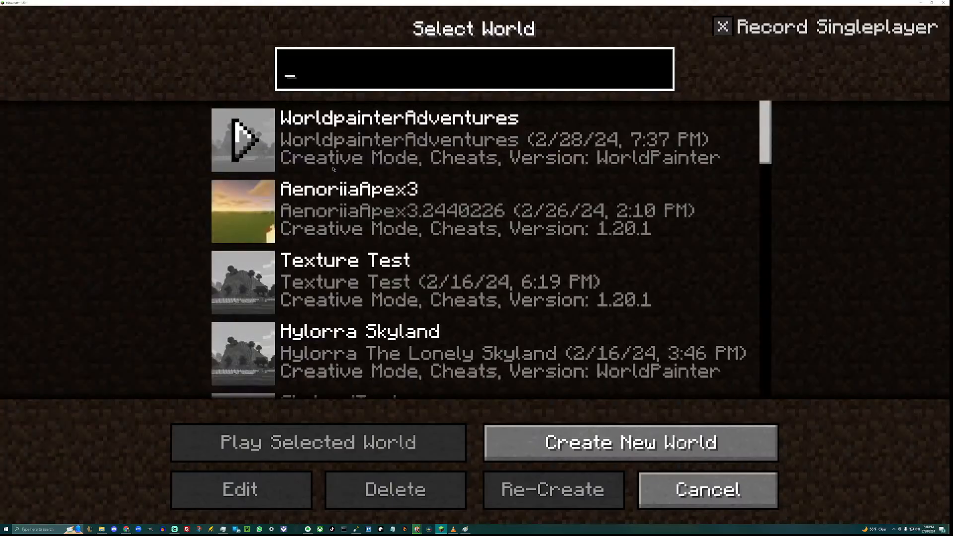
click(243, 139)
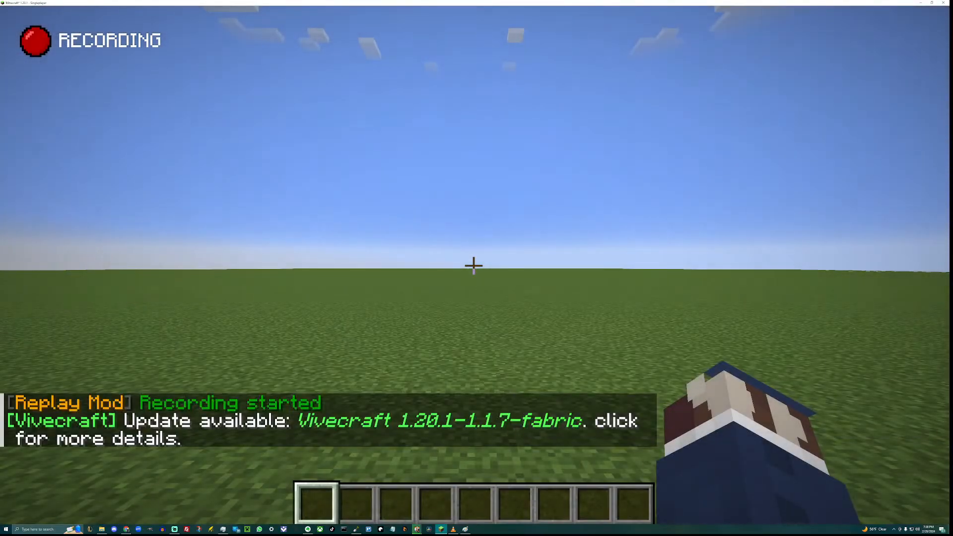
key(Escape)
click(573, 407)
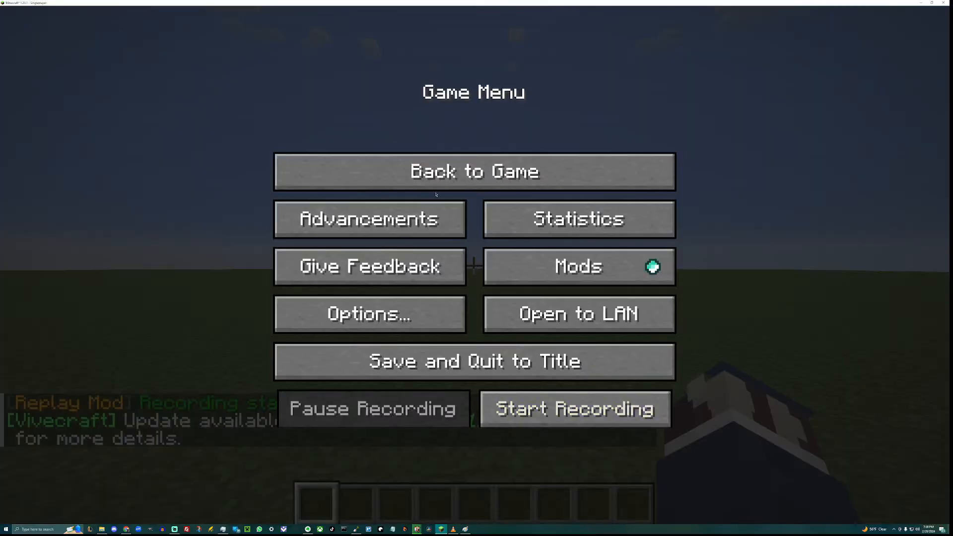
click(473, 171)
Change the game mode to Spectator Mode and set the time to noon with the command /time set noon.
key(F3+F4)
key(F4)
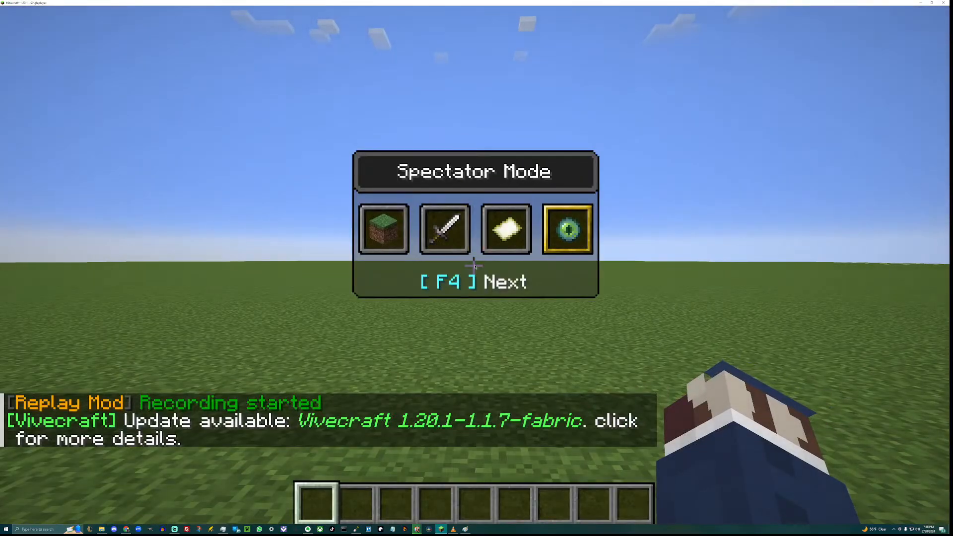
text(/)
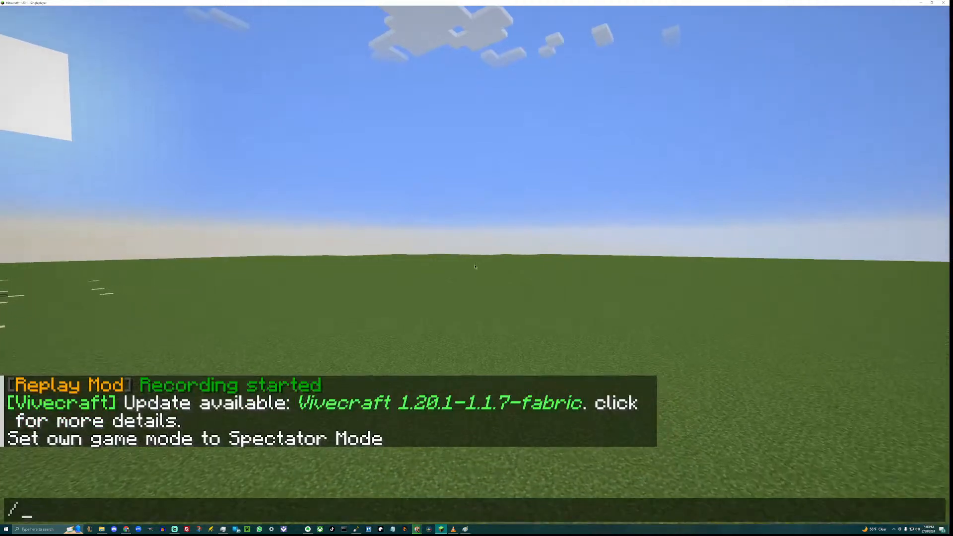
text(time set noon)
key(Return)
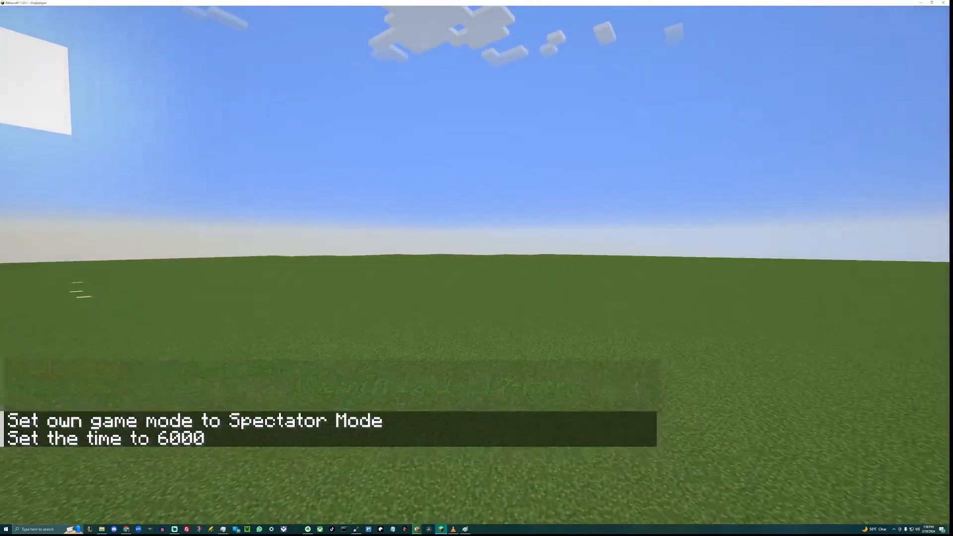
Fly along the exported coast and examine the sandy bays, stone cliffs, offshore rocks and sea floor.
key(space)
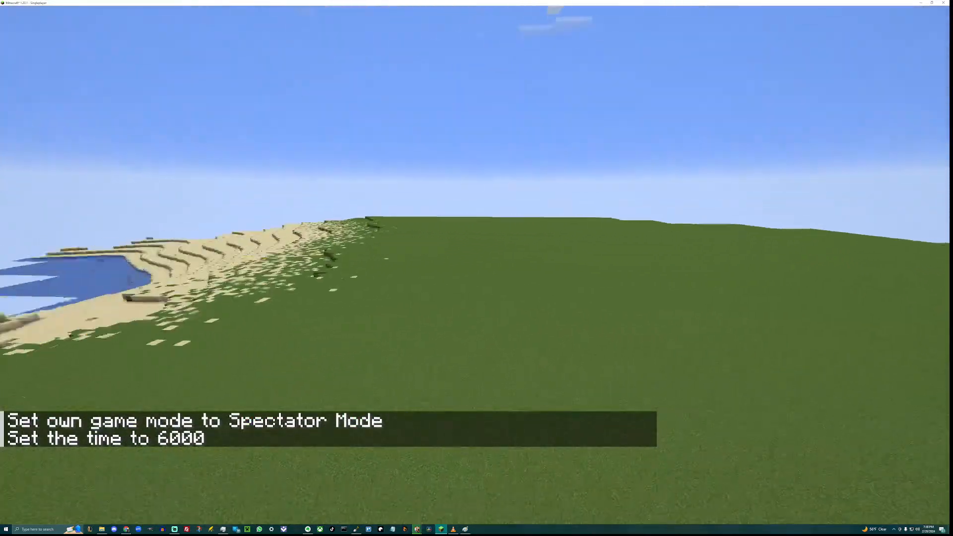
key(w)
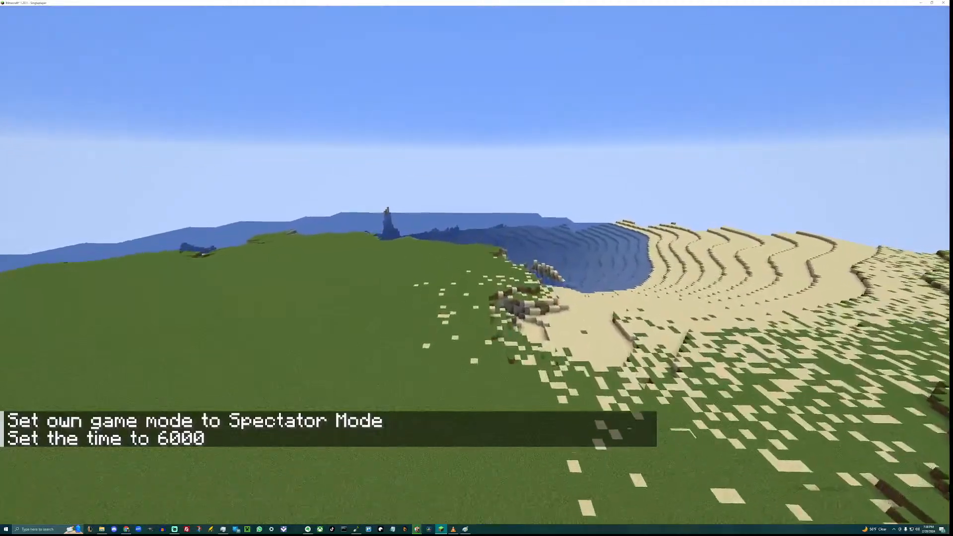
key(w)
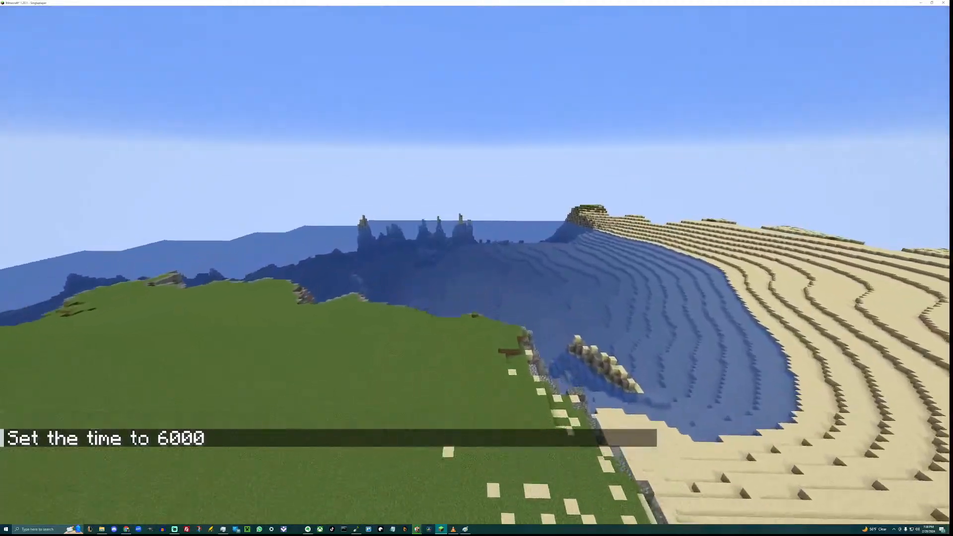
key(w)
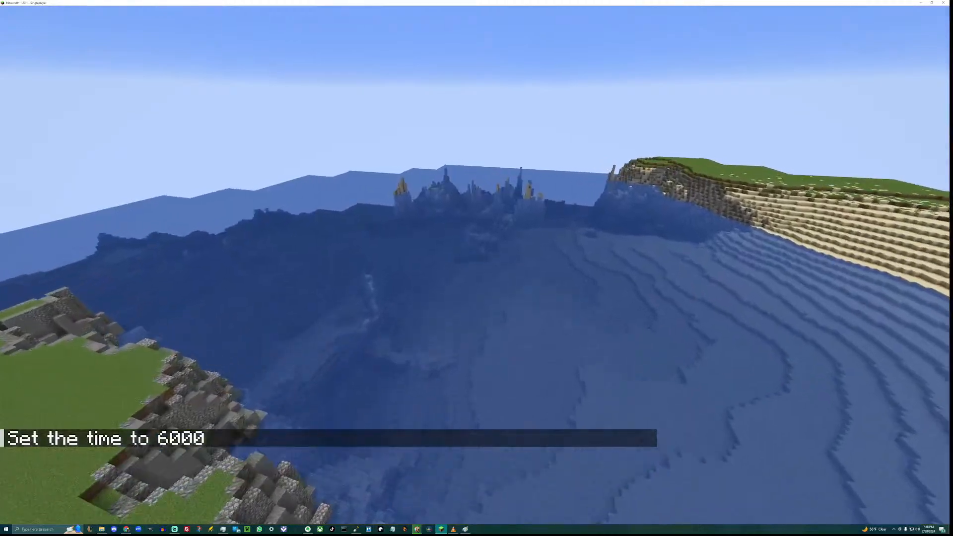
key(w)
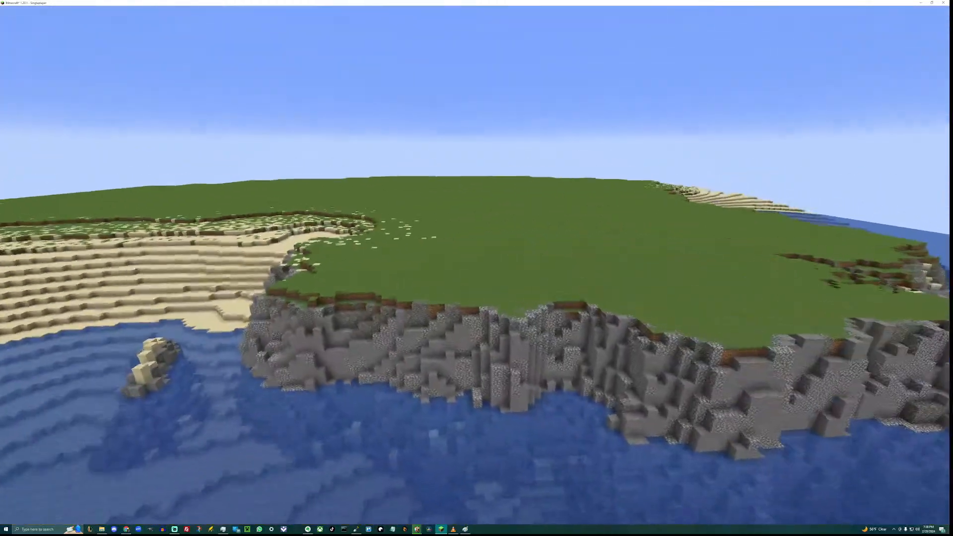
key(s)
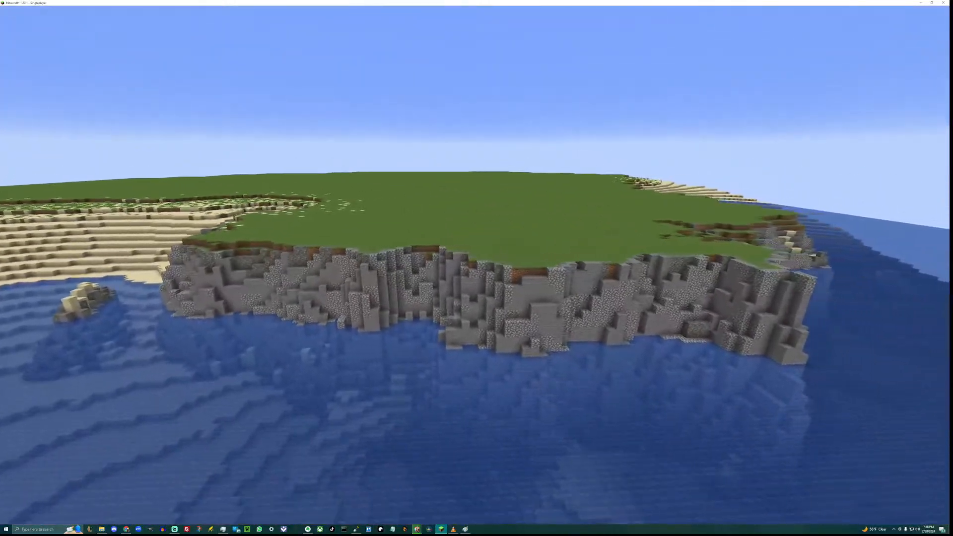
key(d)
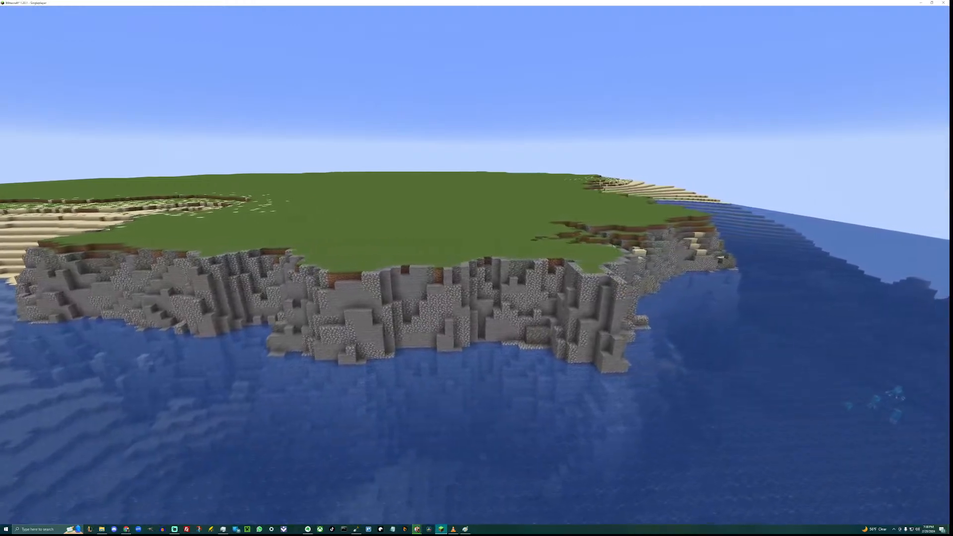
key(w)
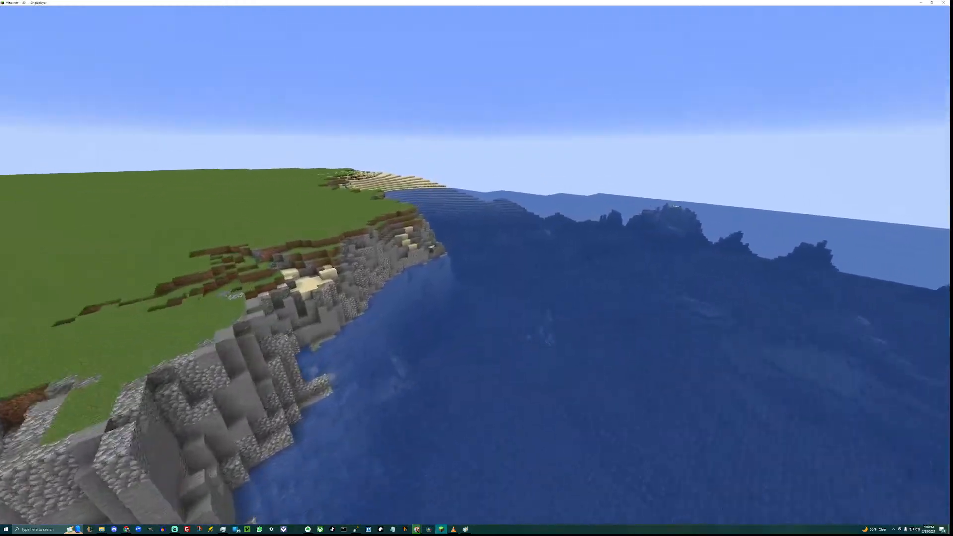
key(d)
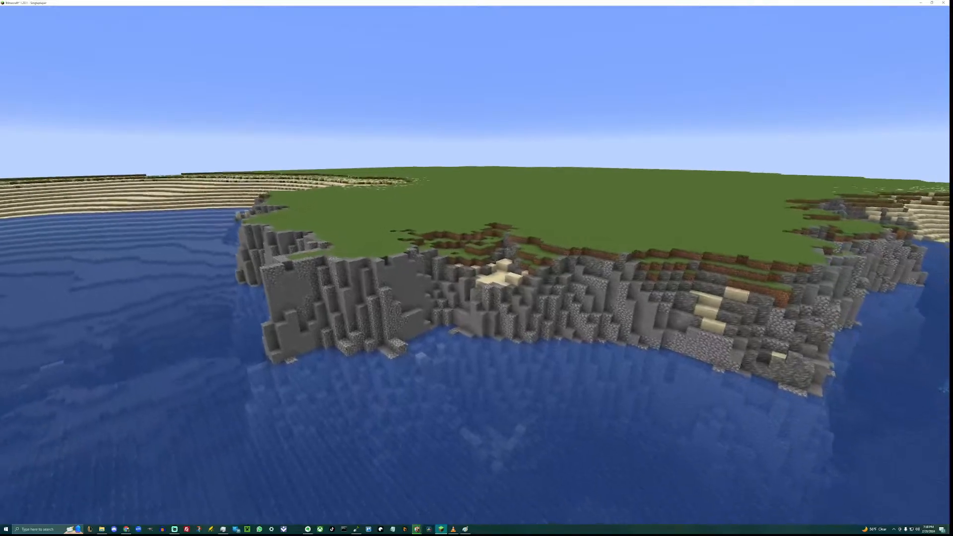
key(shift)
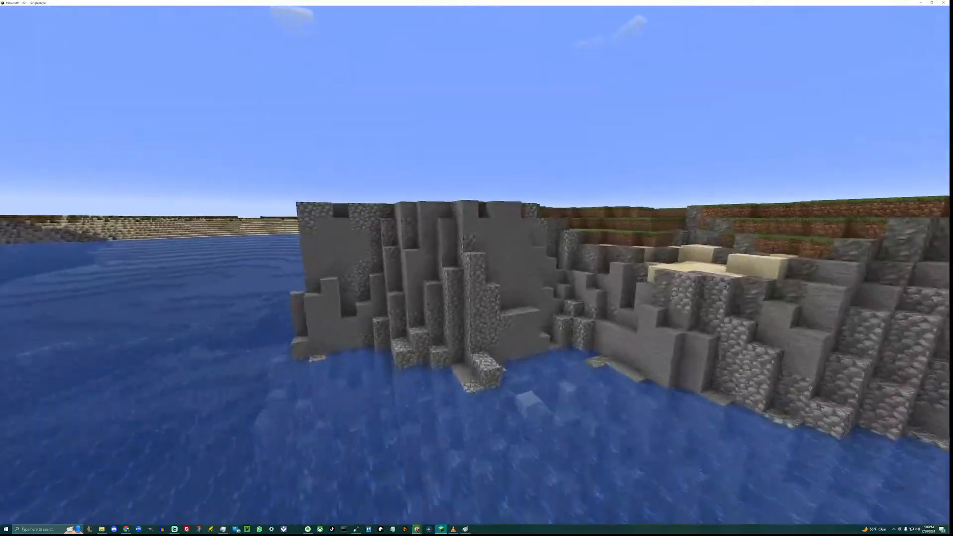
key(space)
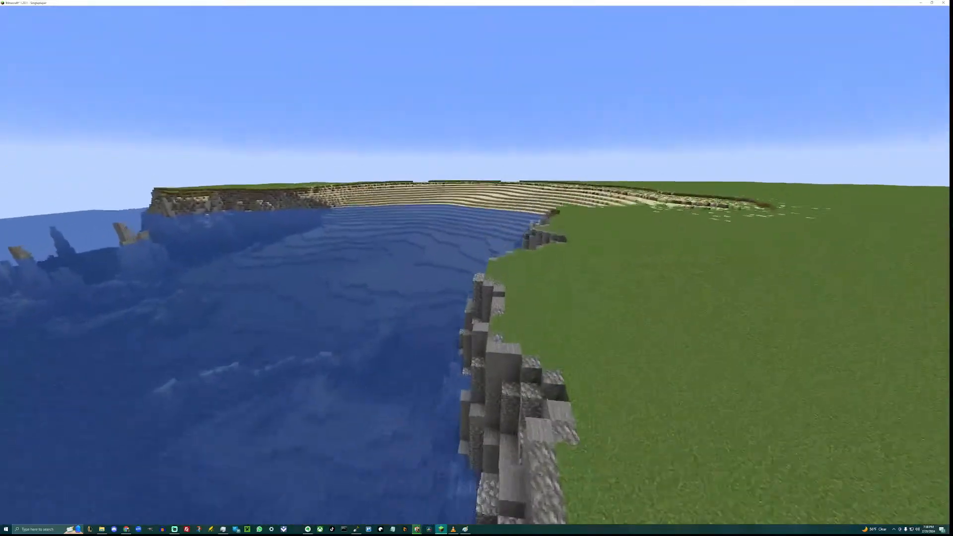
key(w)
key(space)
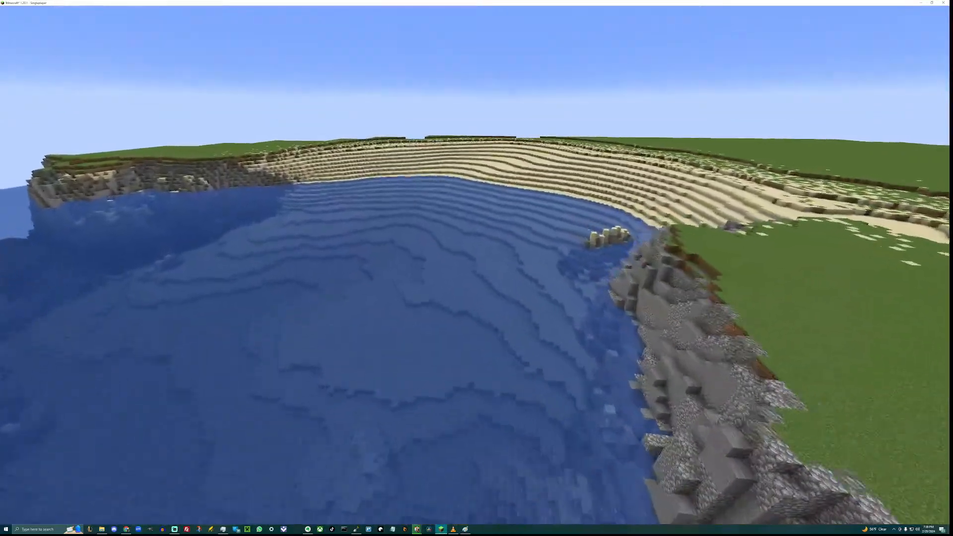
key(w)
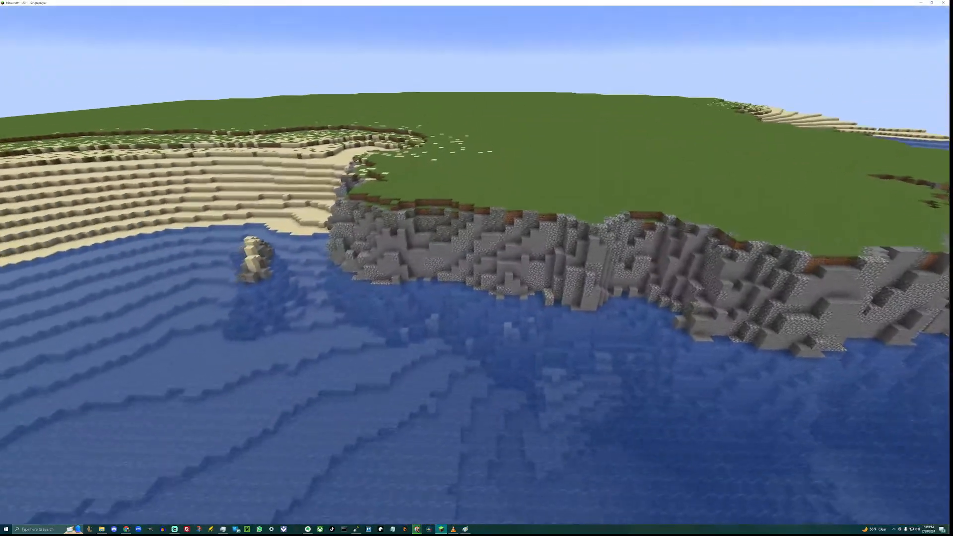
key(s)
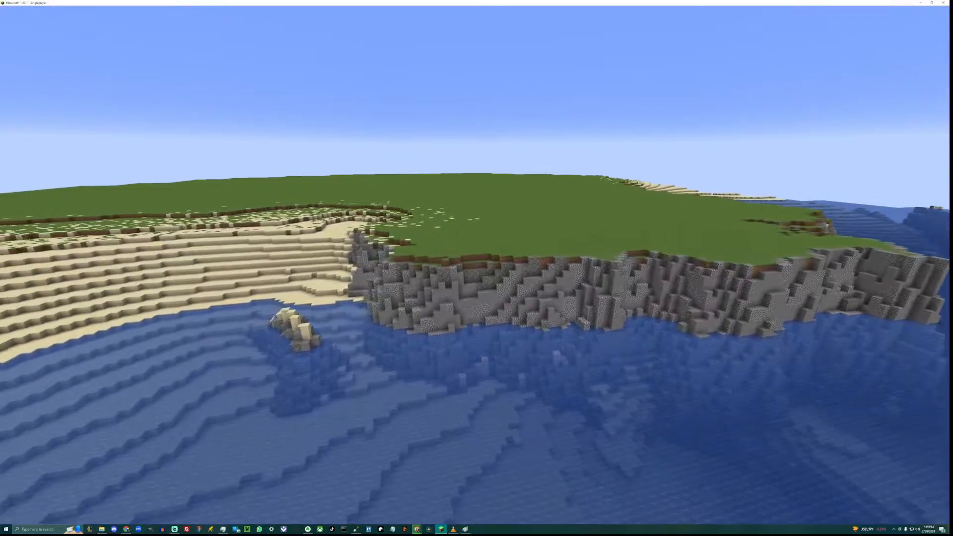
key(s)
key(w)
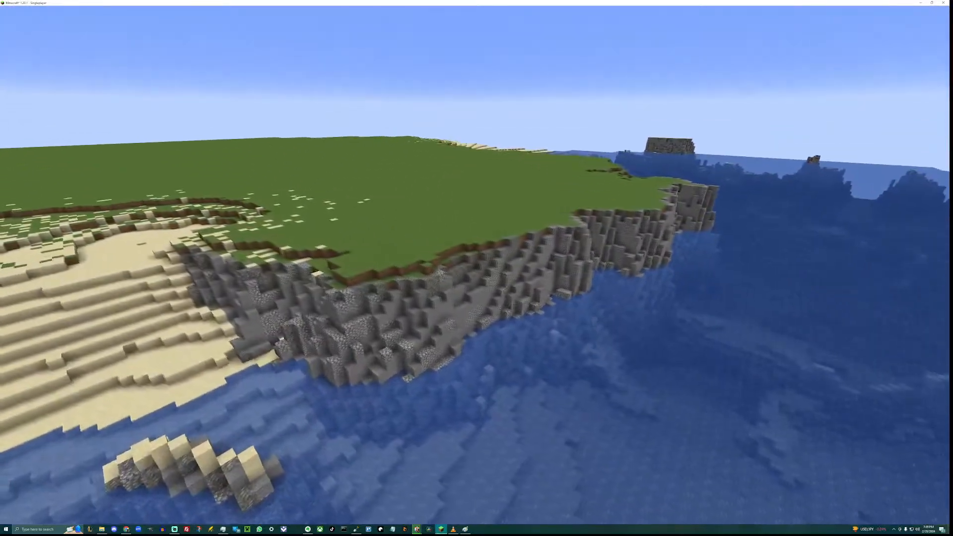
Fly over the terraced sandy bay and out to sea, examining the beach slopes, offshore rocks and underwater rock formations.
key(w)
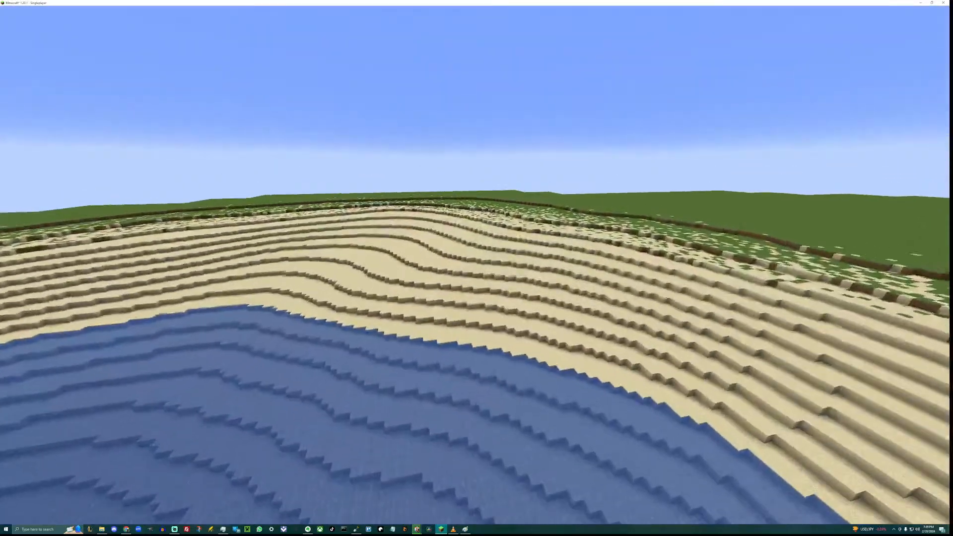
key(w)
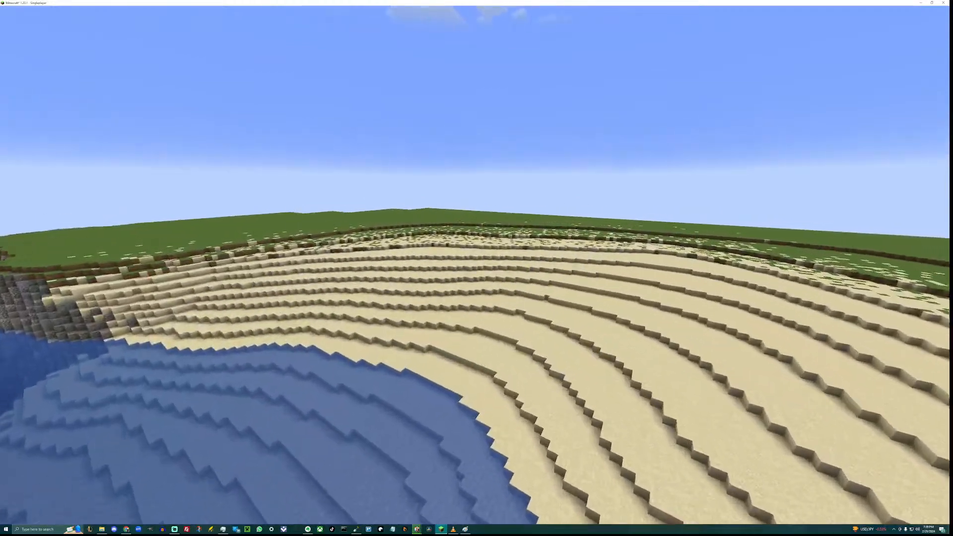
key(w)
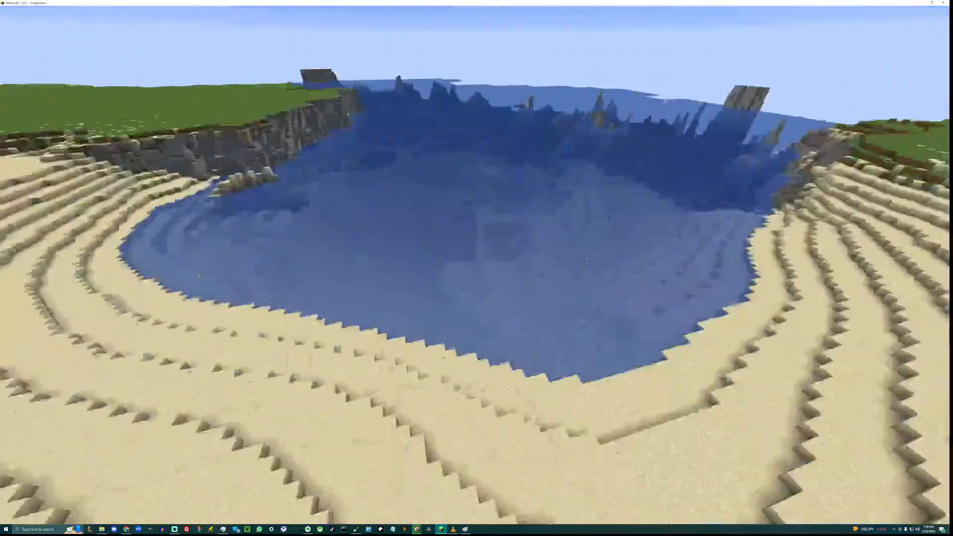
key(w)
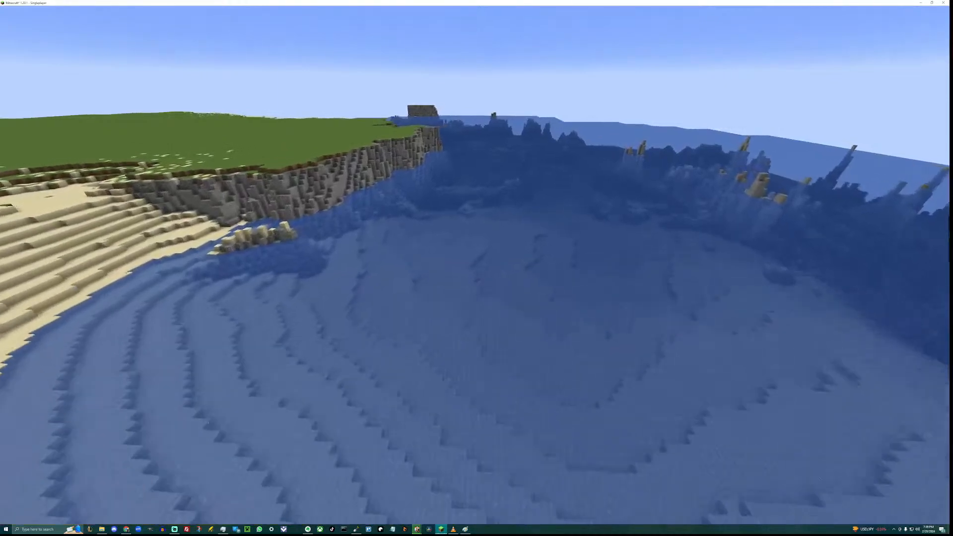
key(w)
key(w)
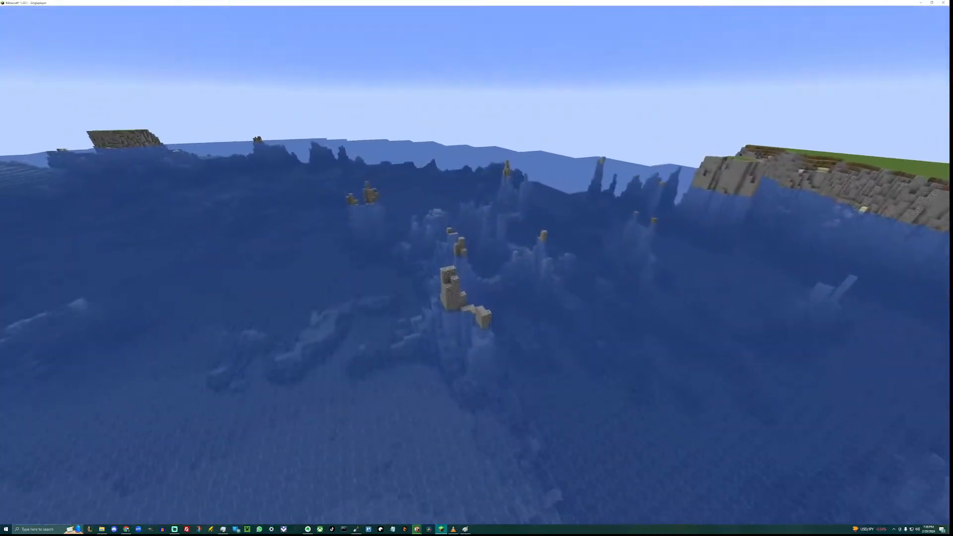
key(w)
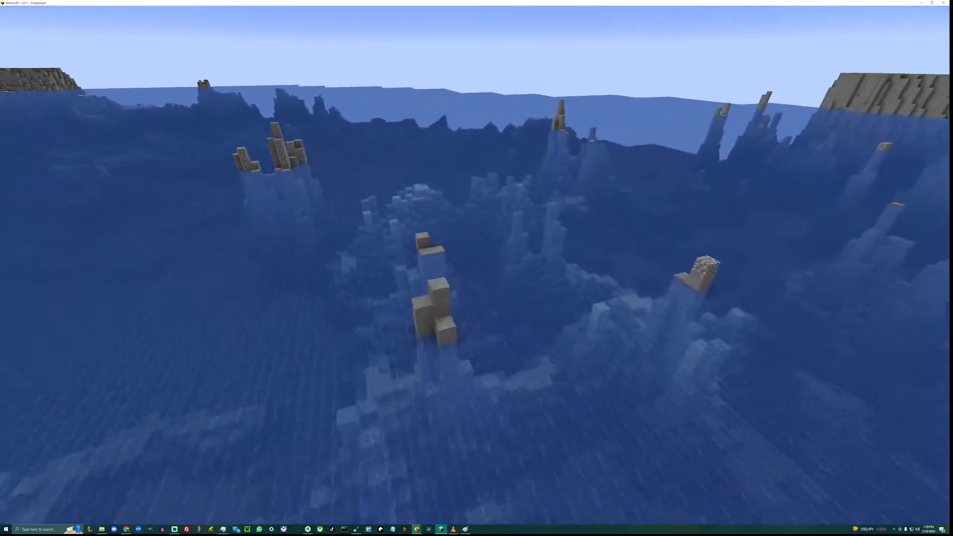
key(w)
key(shift)
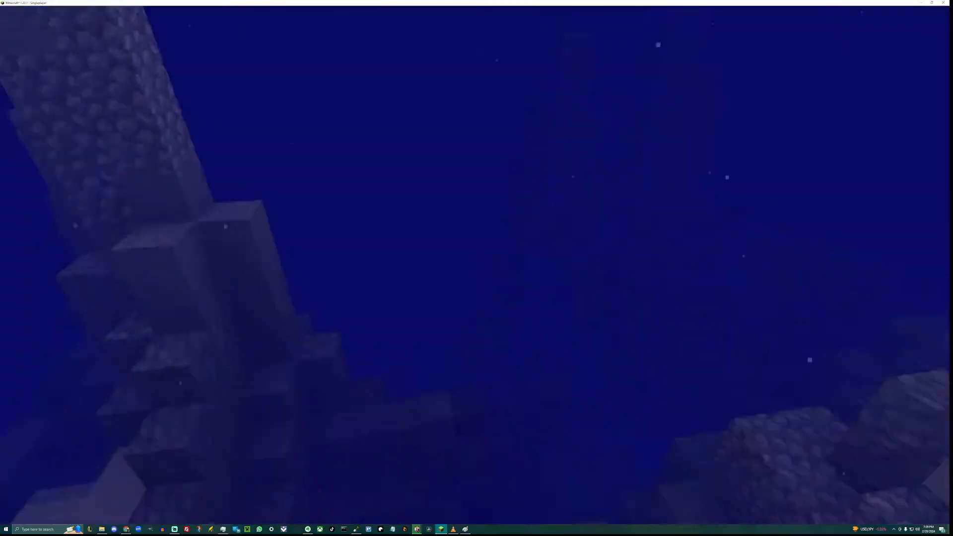
key(w)
key(space)
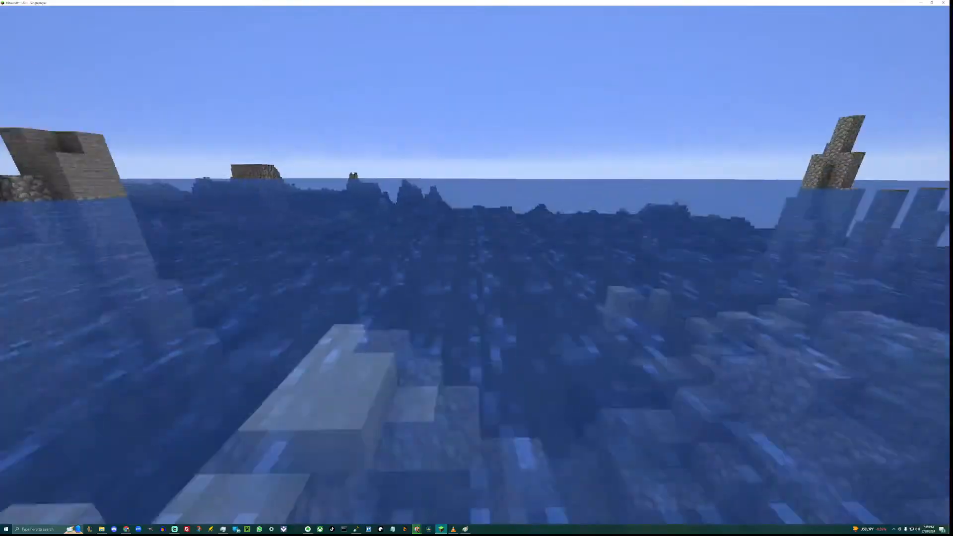
Fly along the stone cliffs past the grassy islet to the headland and examine the cliff faces up close.
key(w)
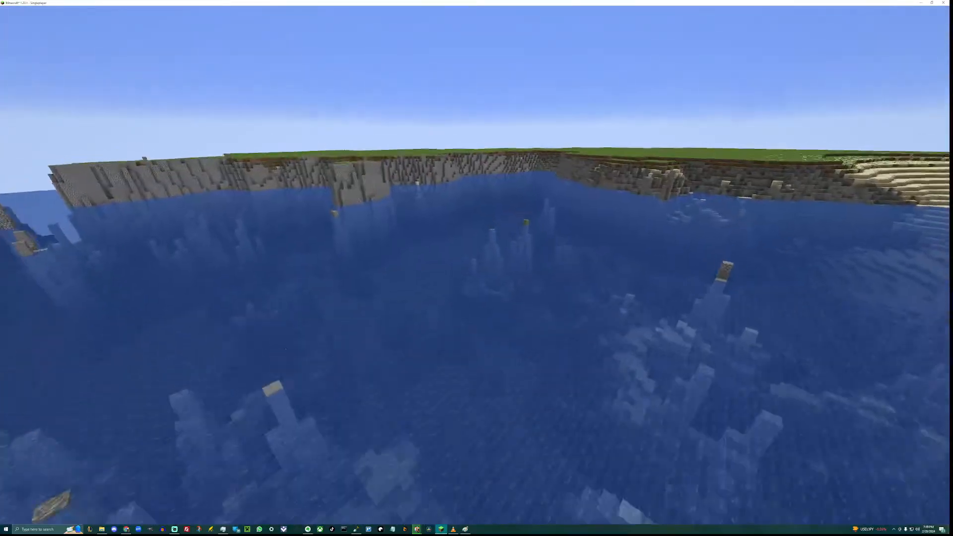
key(w)
key(w)
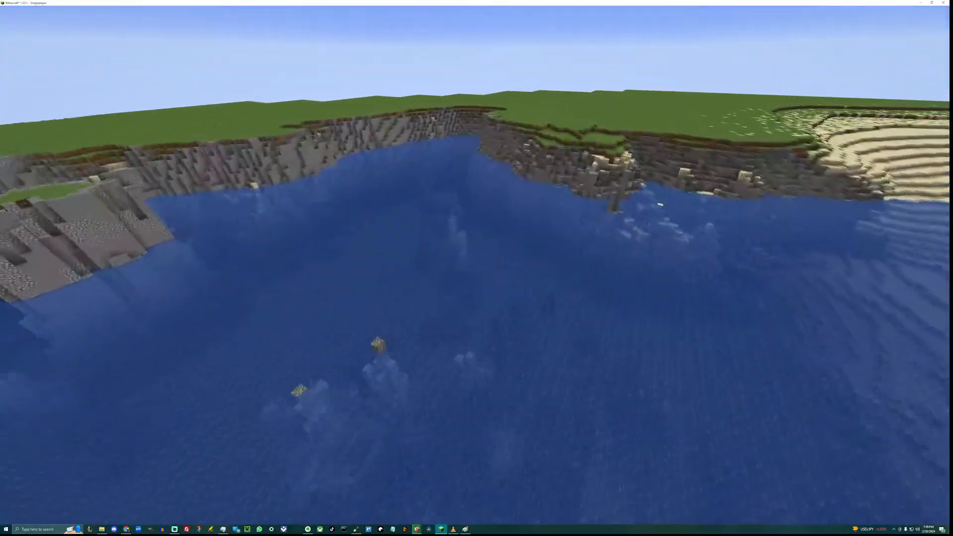
key(w)
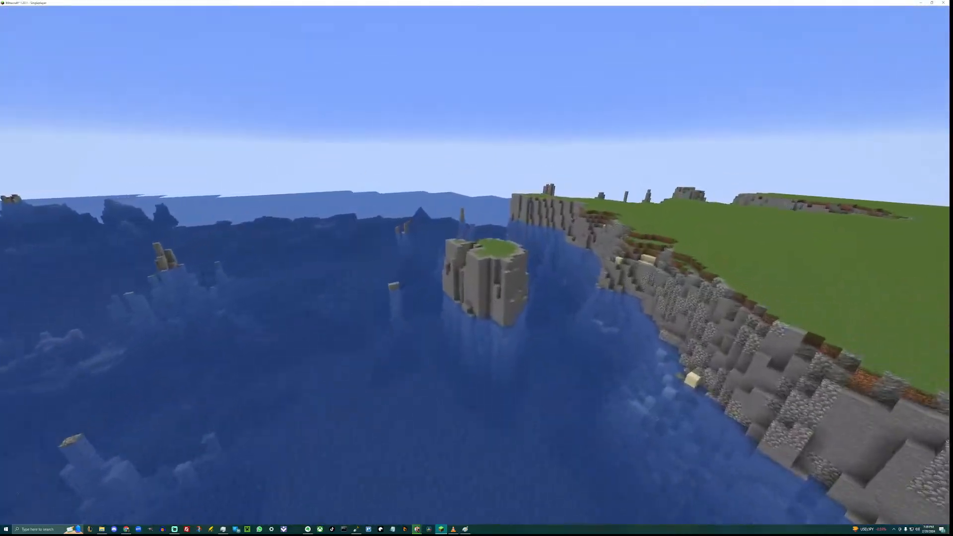
key(w)
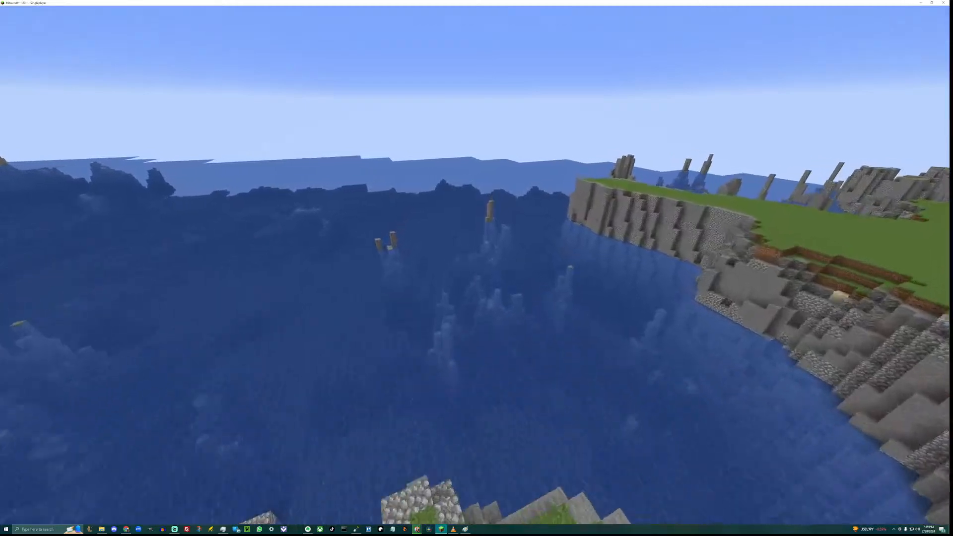
key(w)
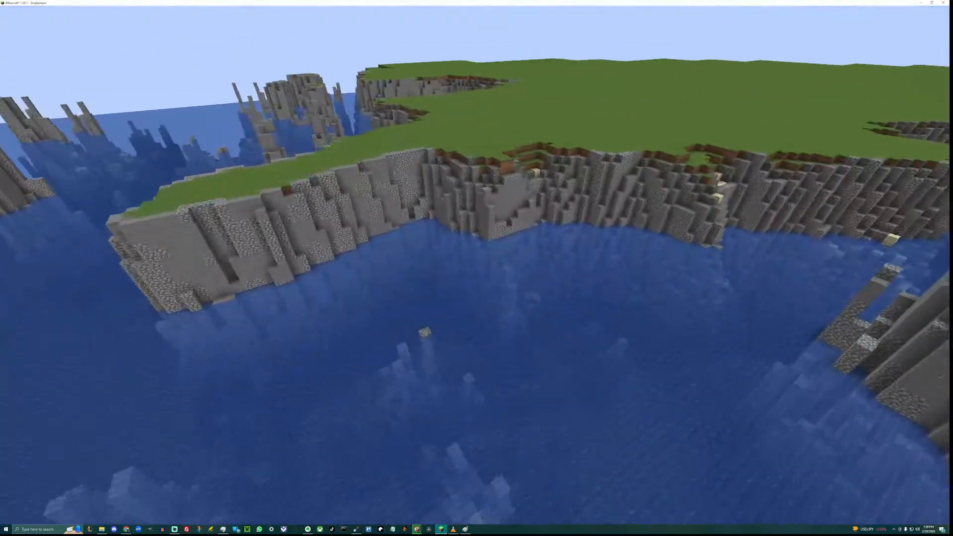
key(w)
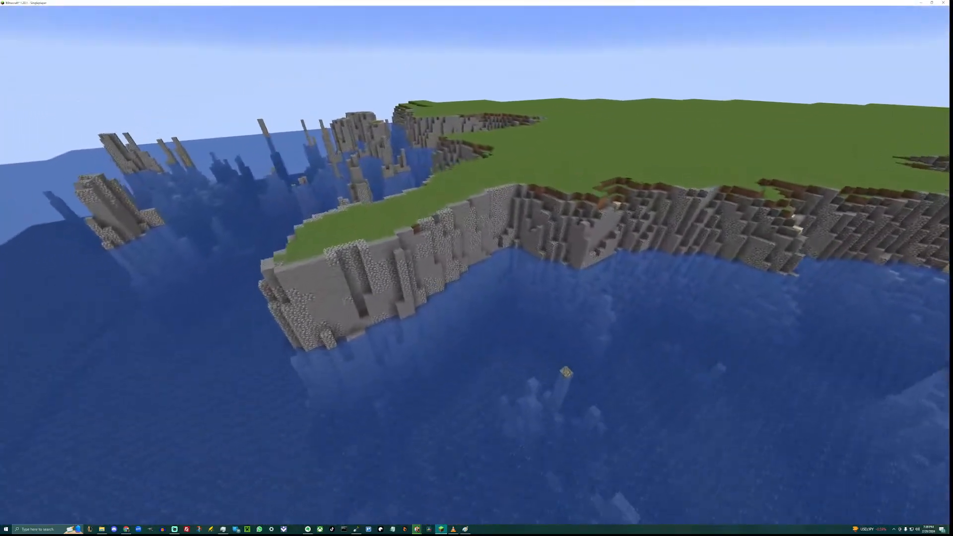
key(w)
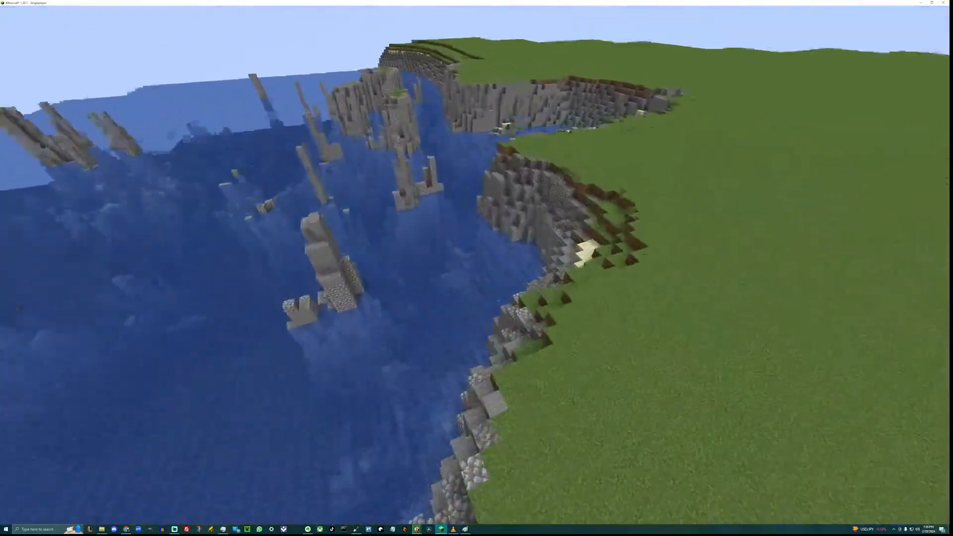
key(shift)
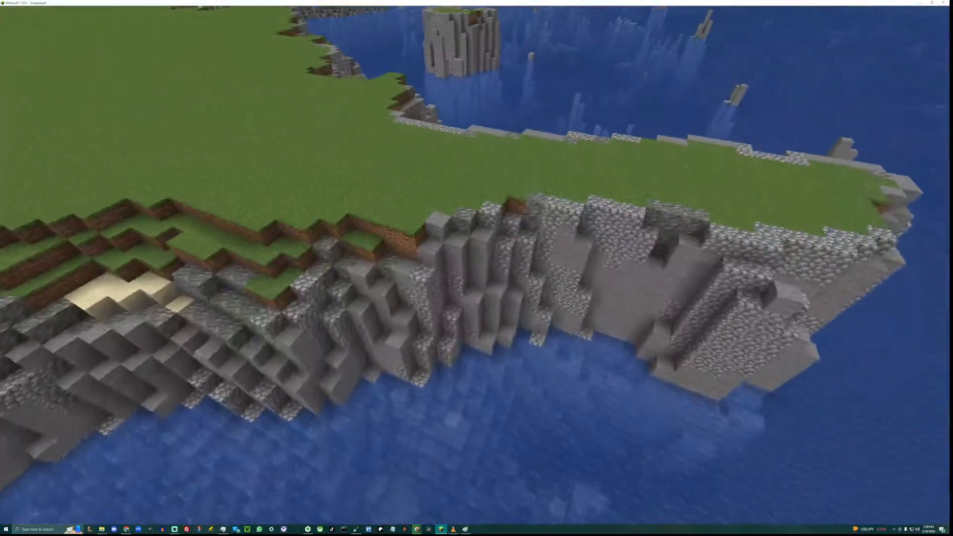
key(w)
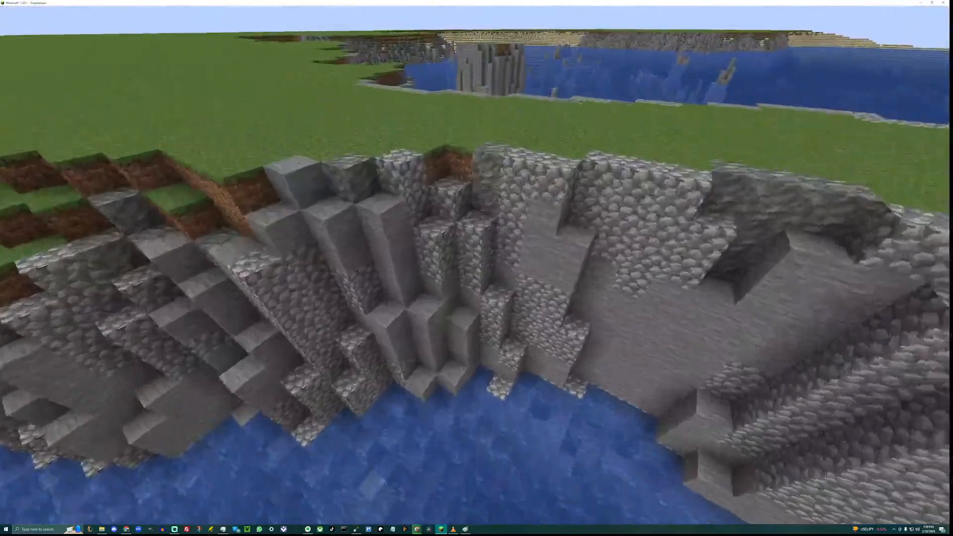
key(w)
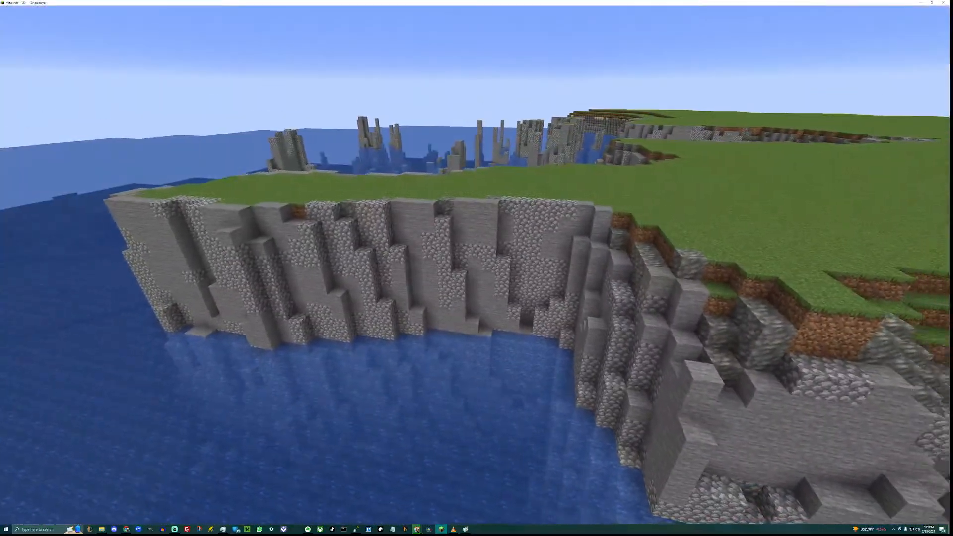
key(w)
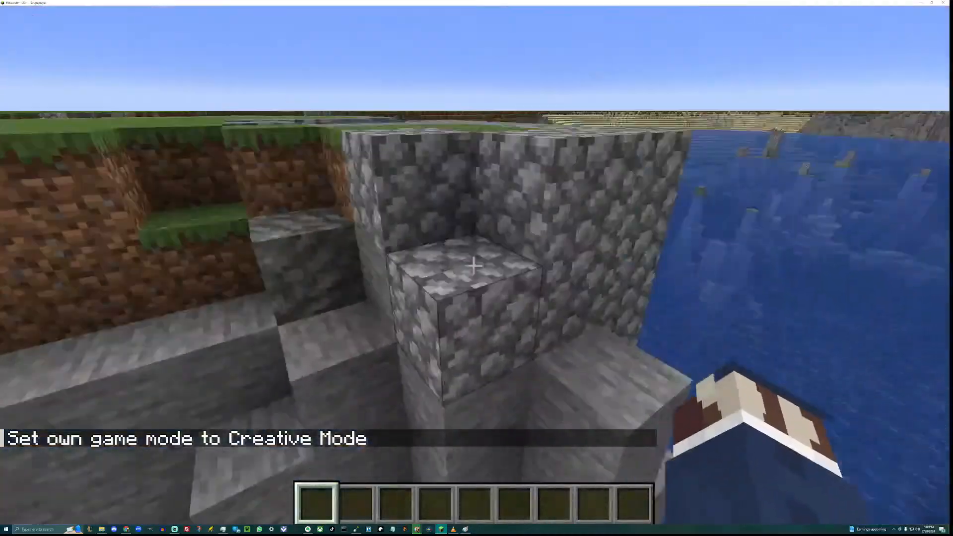
In Creative Mode, break several stone and cobblestone blocks along the rugged, grass-topped cliff edges.
click(473, 266)
click(473, 267)
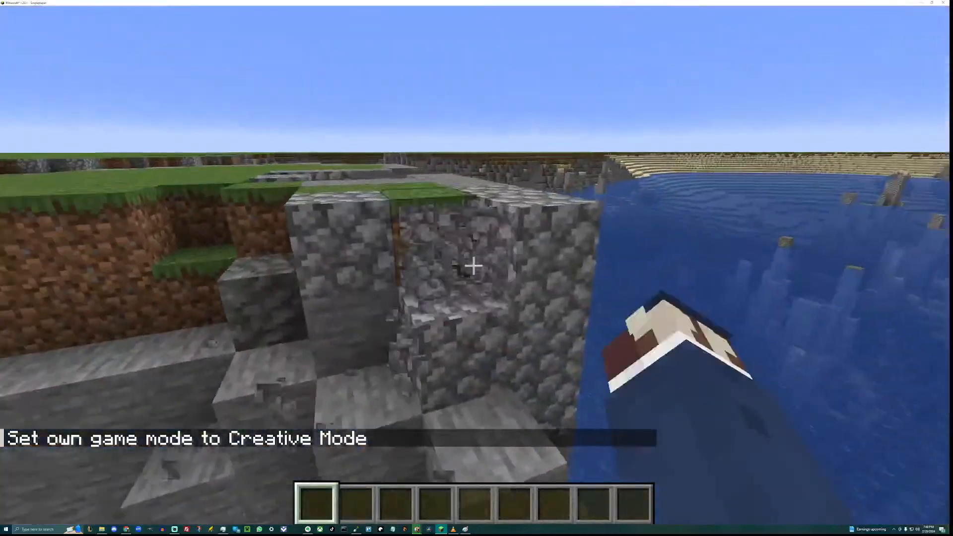
click(473, 266)
click(473, 267)
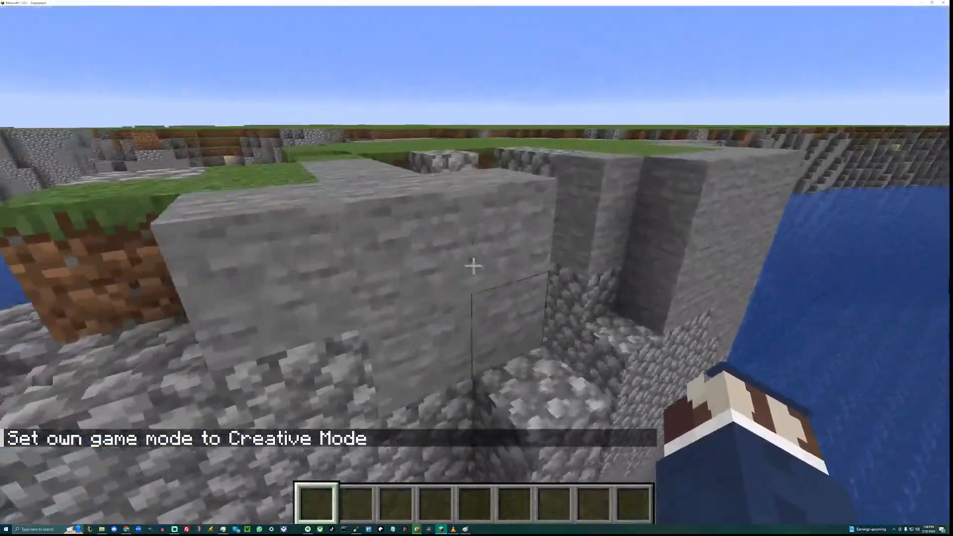
click(474, 266)
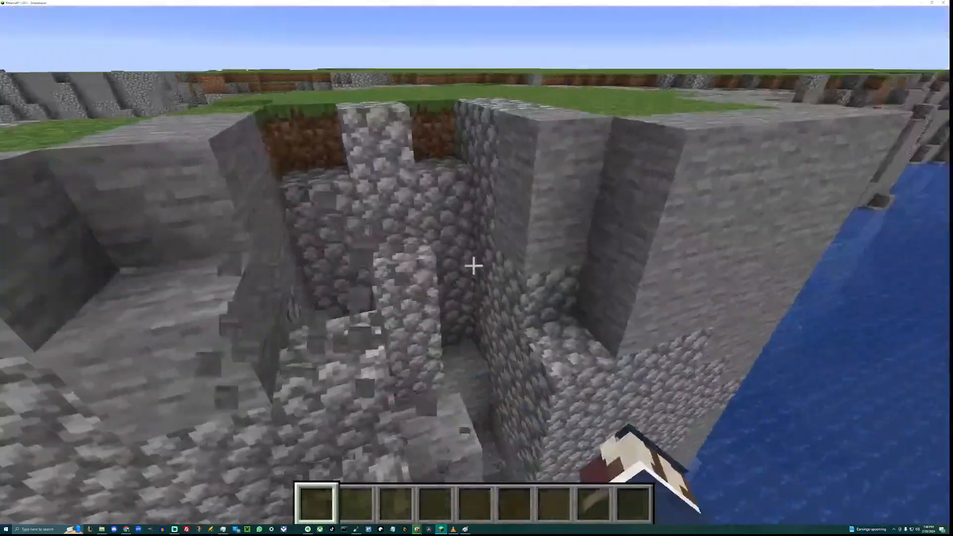
click(473, 266)
click(474, 266)
click(474, 266)
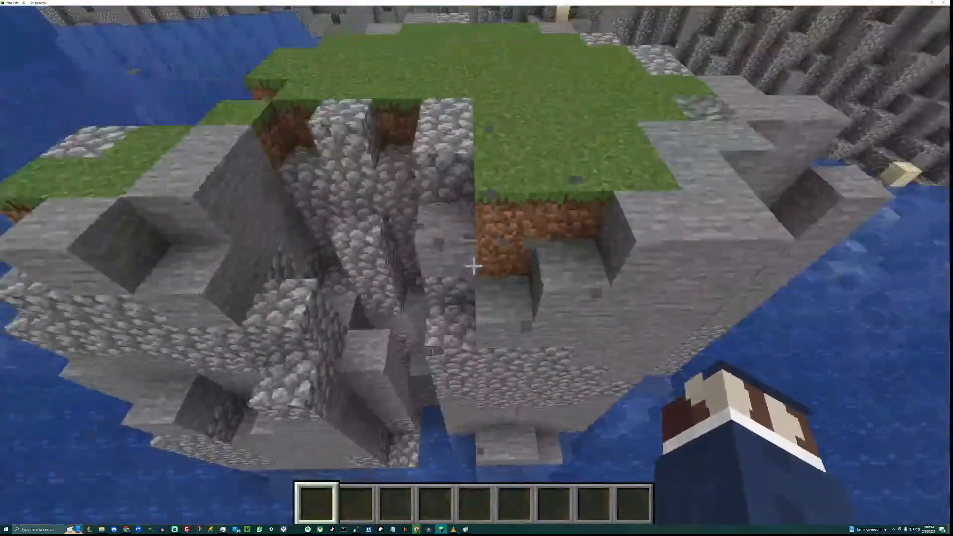
Fly around the headland and through the rocky inlet, examining the sea stacks, pebbly shallows and surrounding cliffs.
key(a)
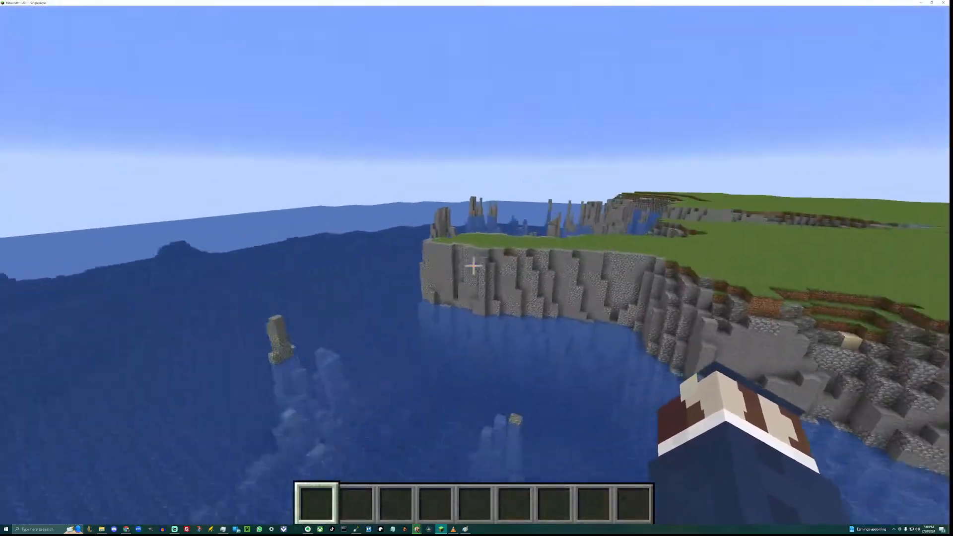
key(a)
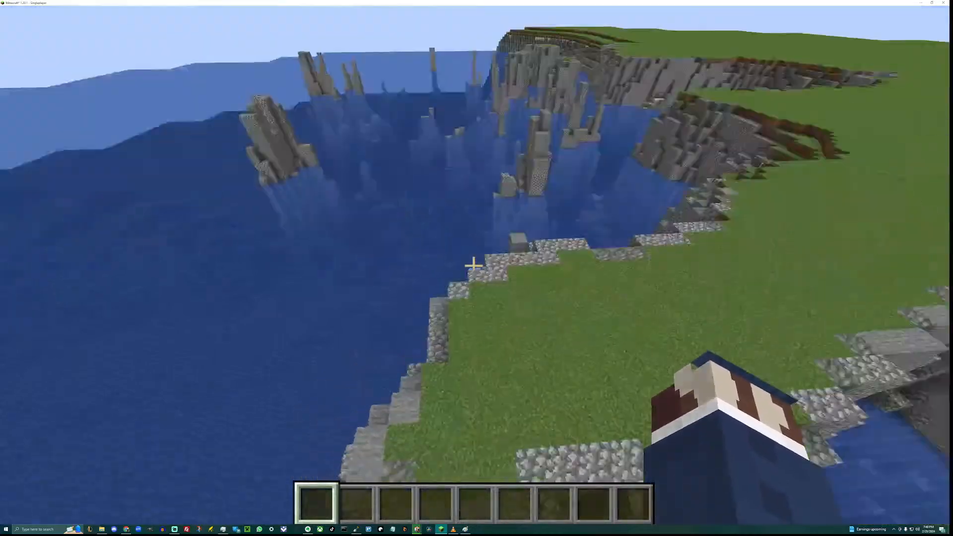
key(a)
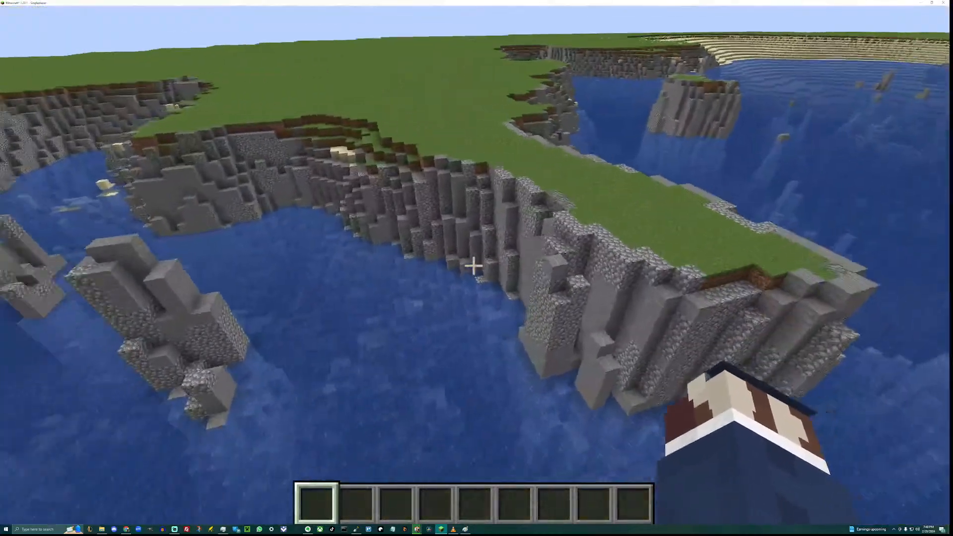
key(a)
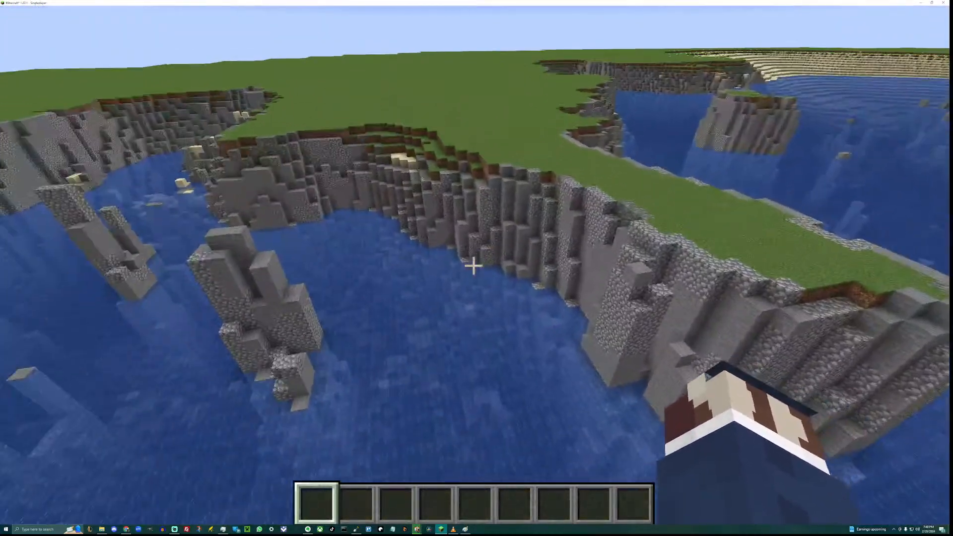
key(s)
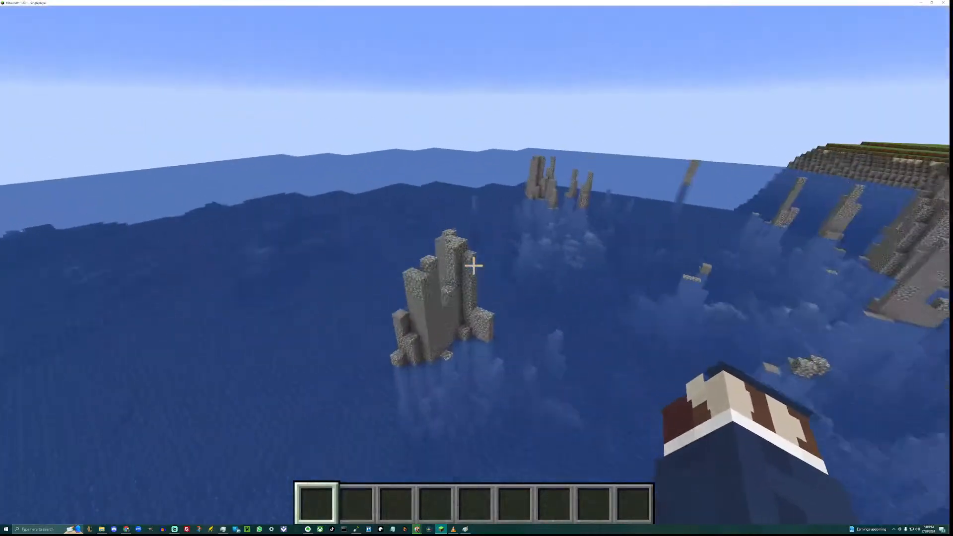
key(a)
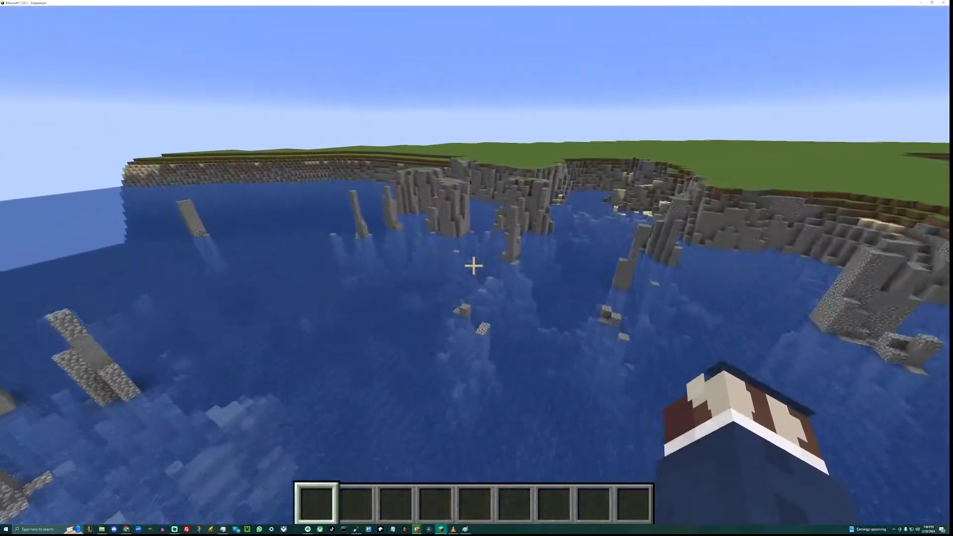
key(w)
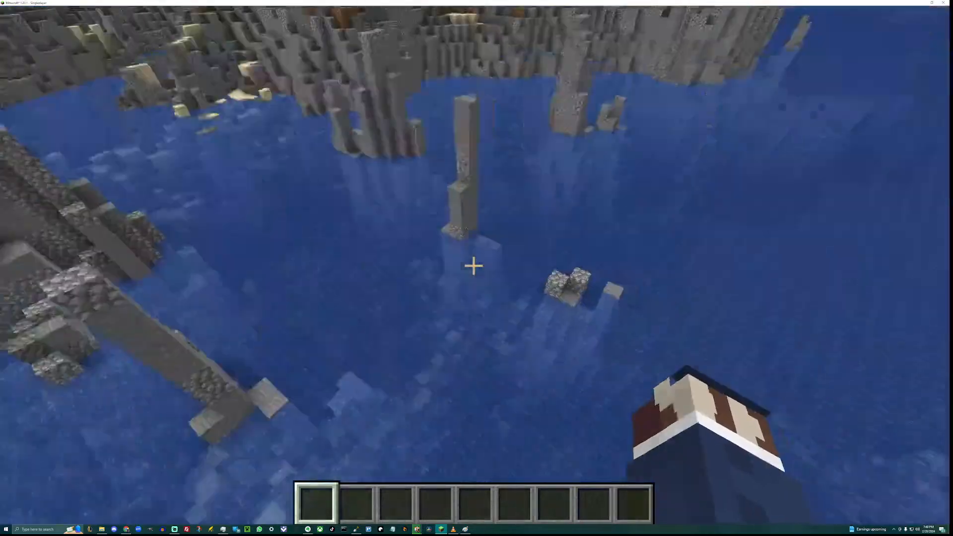
key(w)
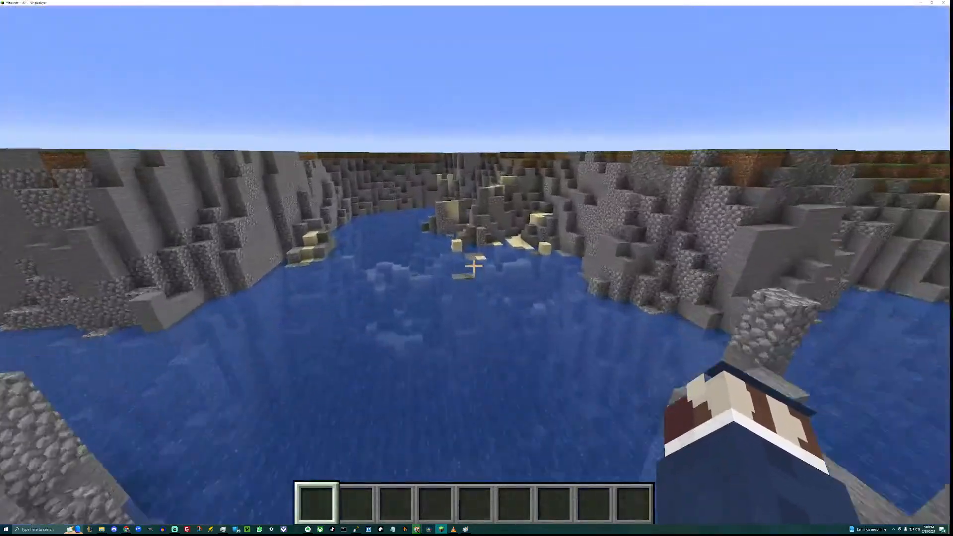
key(w)
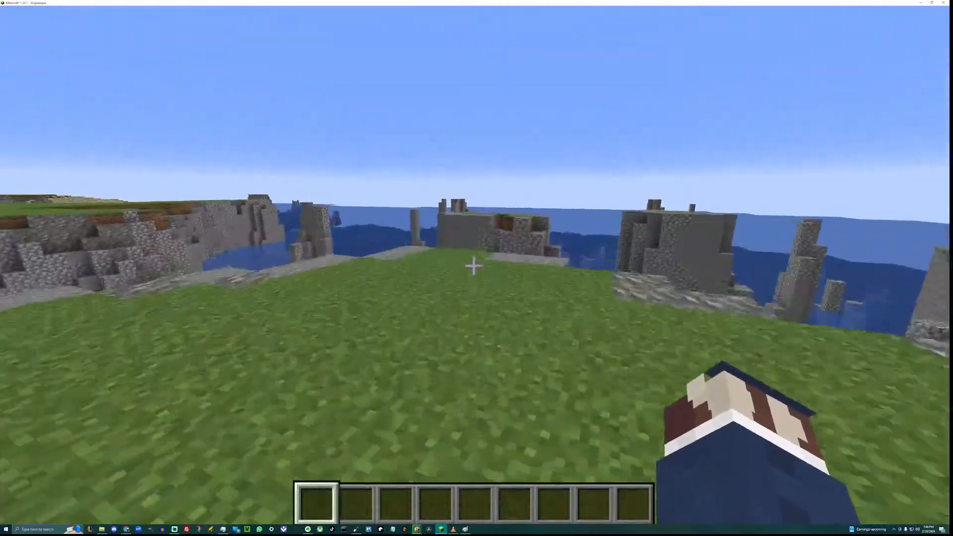
key(w)
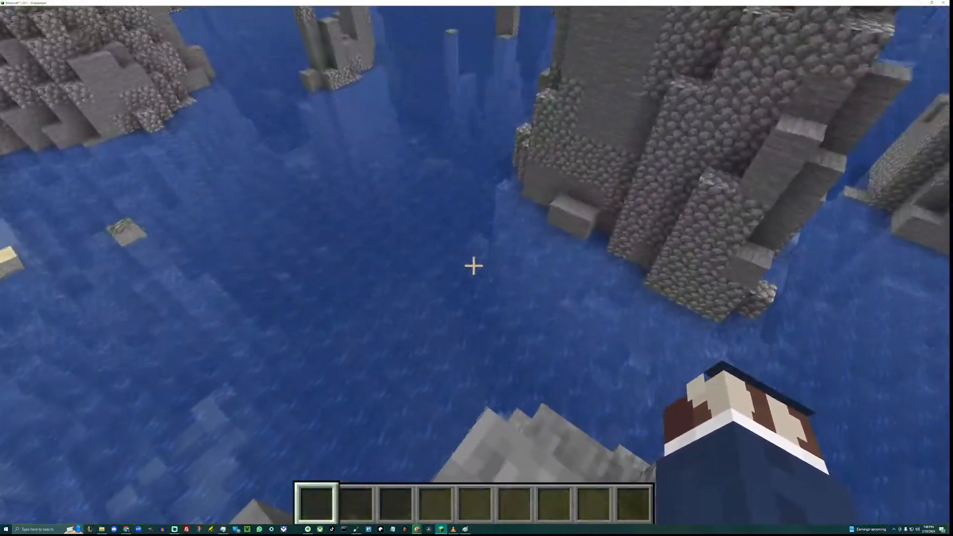
key(w)
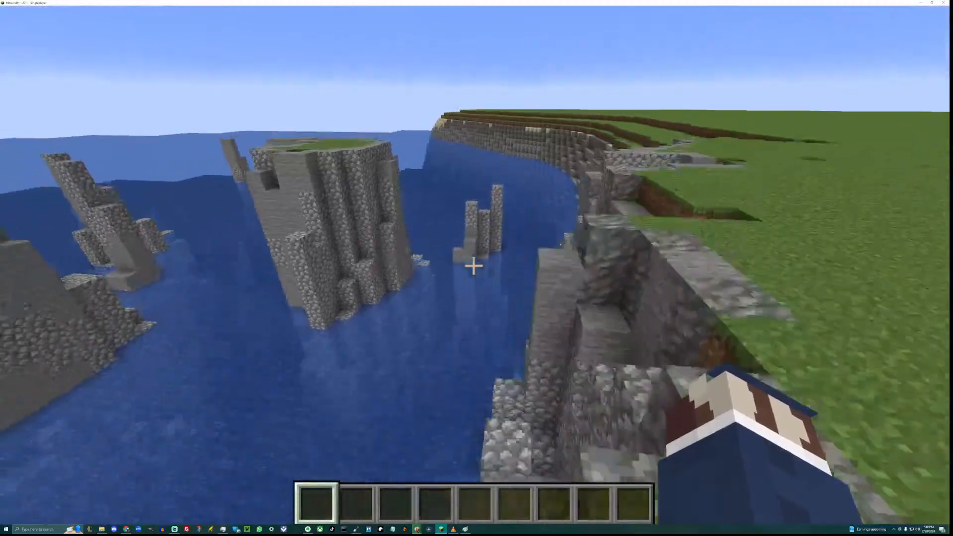
key(w)
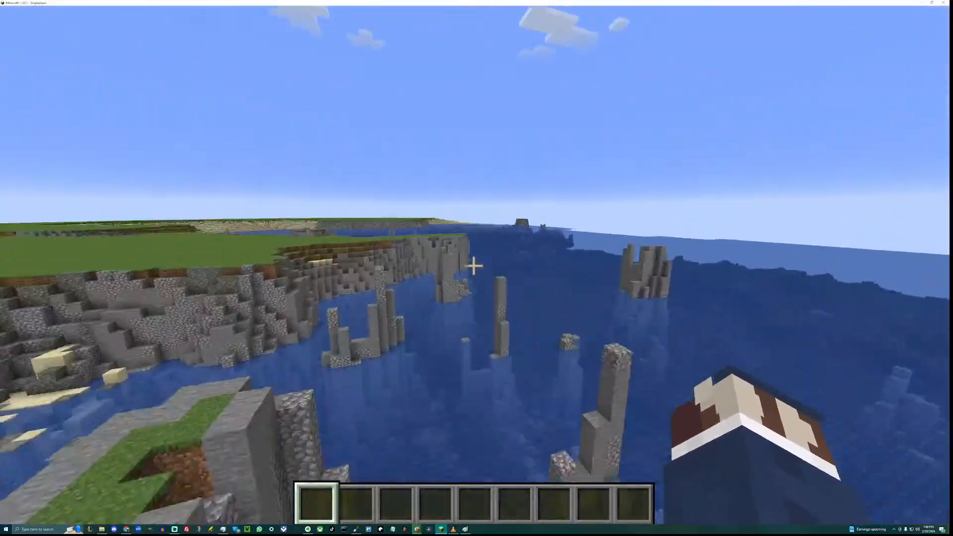
Fly past the sea stacks and grassy headland and out over open water, examining the offshore rocks and distant cliffs.
key(w)
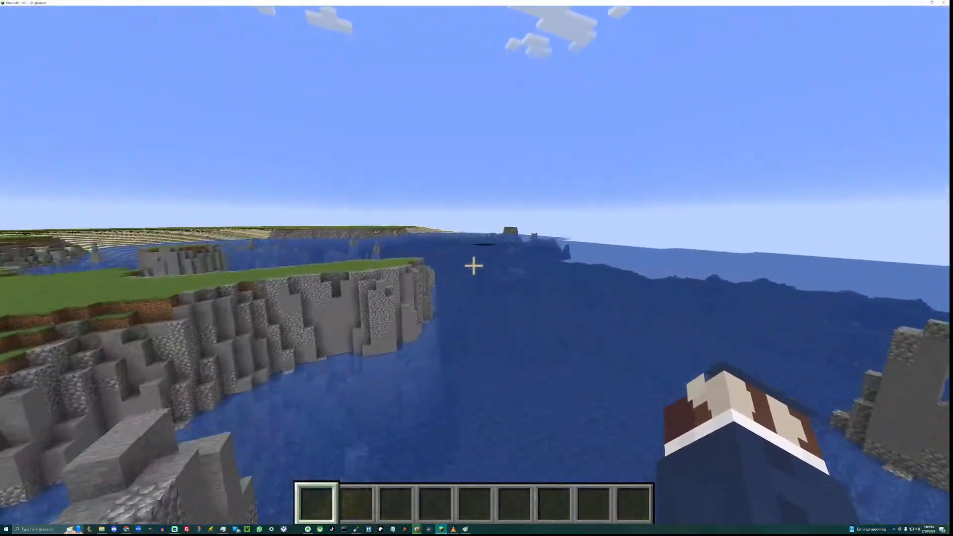
key(w)
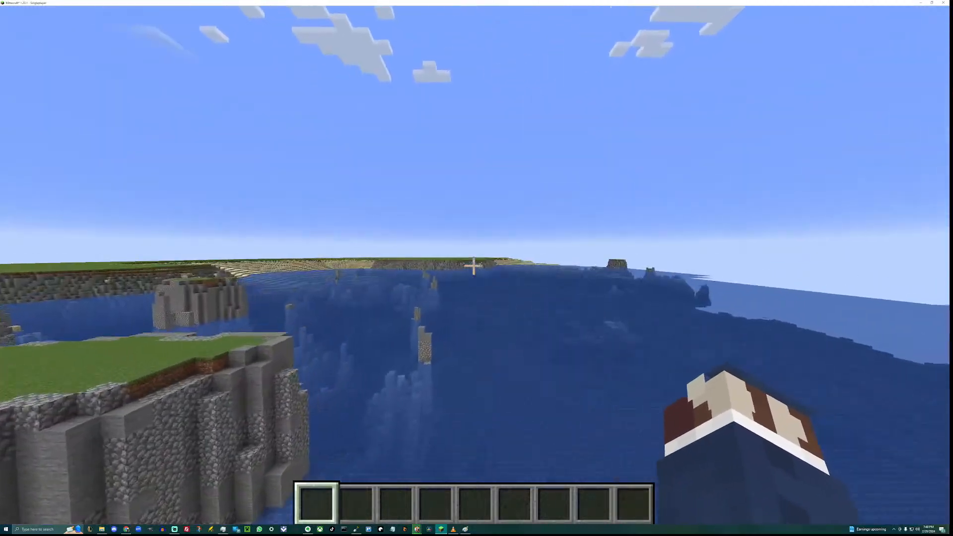
key(w)
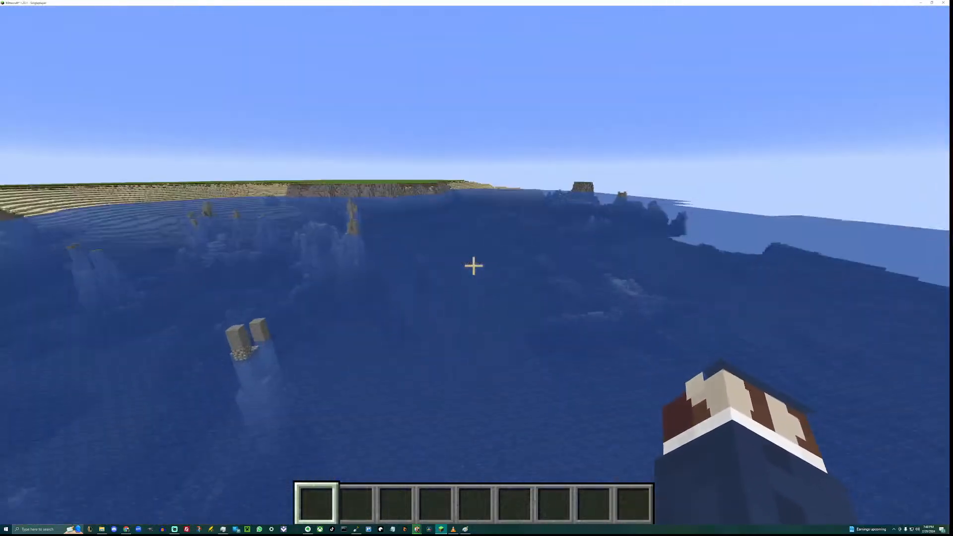
key(w)
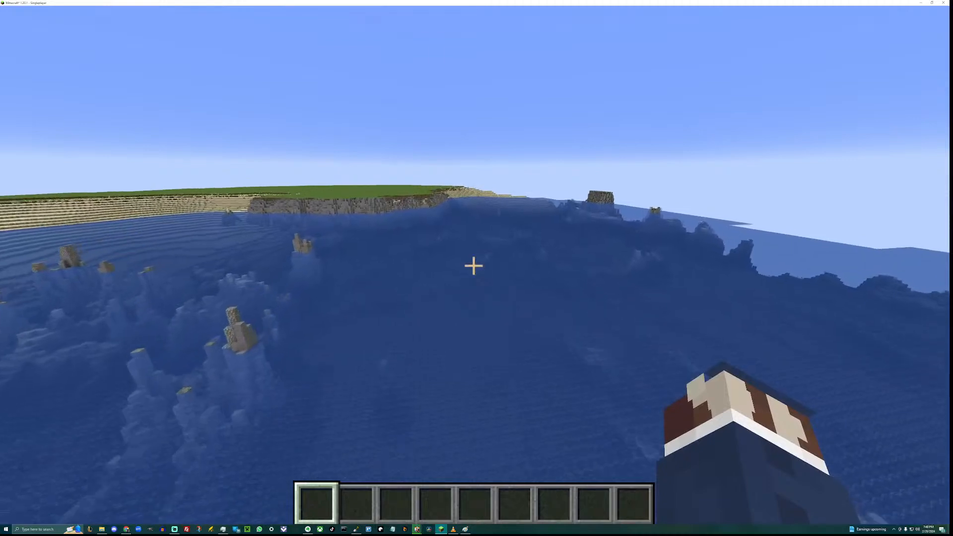
key(w)
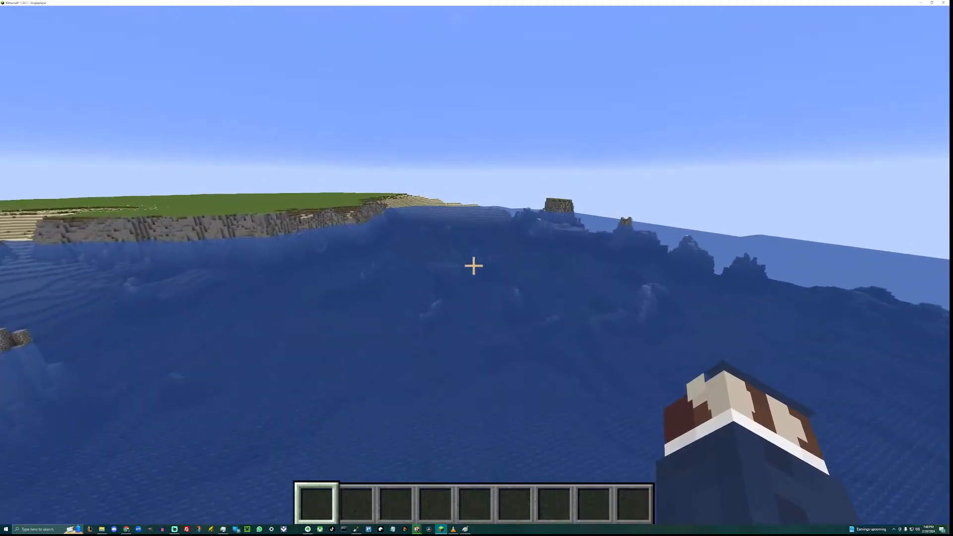
key(w)
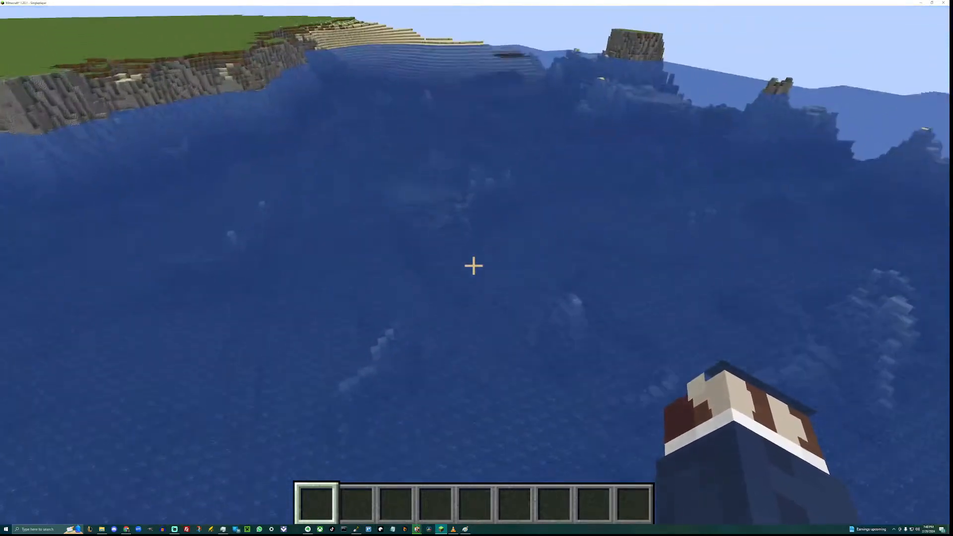
Dive below the sea surface to examine the submerged rock formations, and return above the water.
key(w)
key(shift)
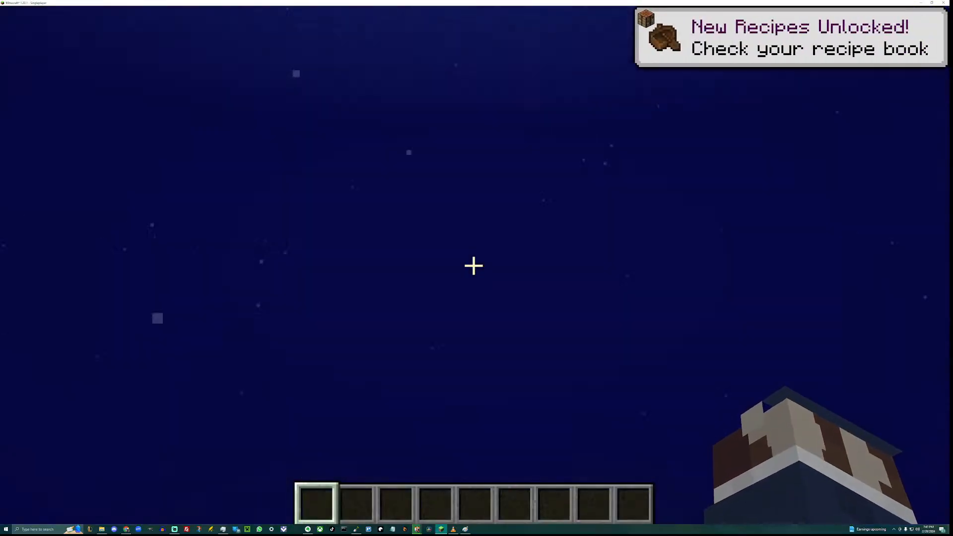
key(w)
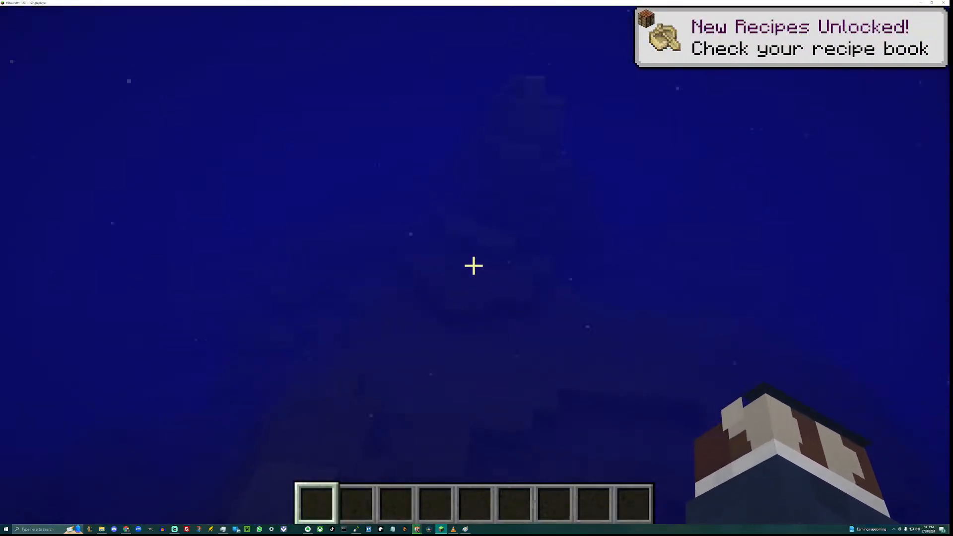
key(w)
key(space)
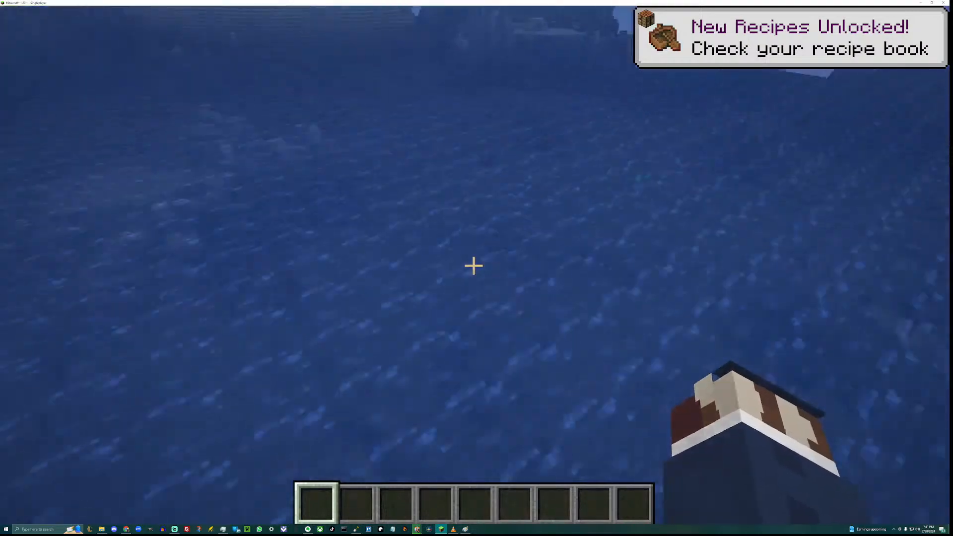
Fly across the water between the cliffs to the terraced sandy bay and examine its slope and rocky edge.
key(w)
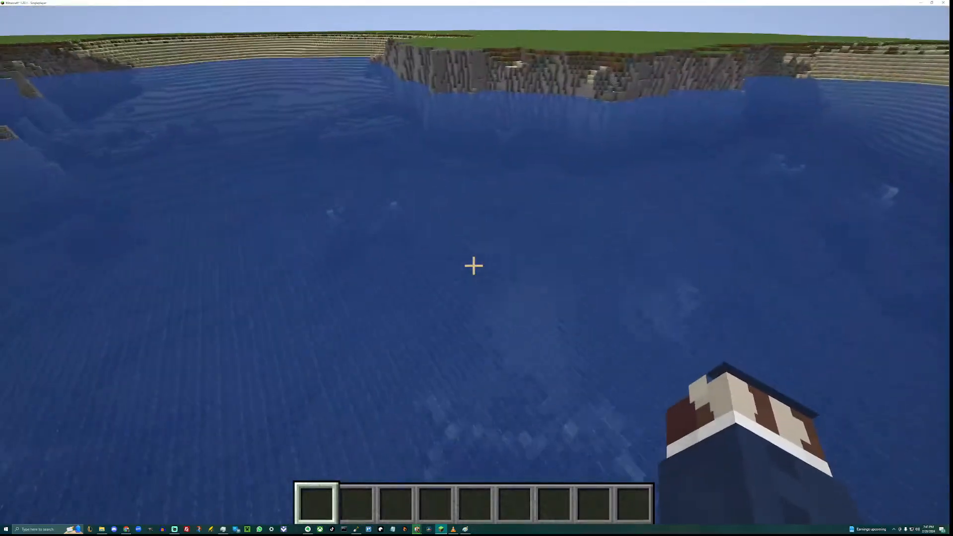
key(w)
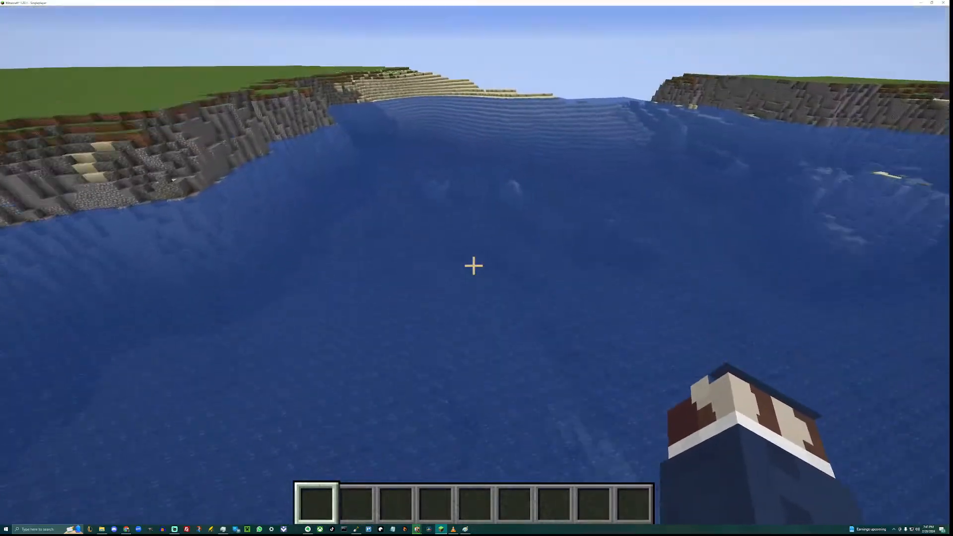
key(w)
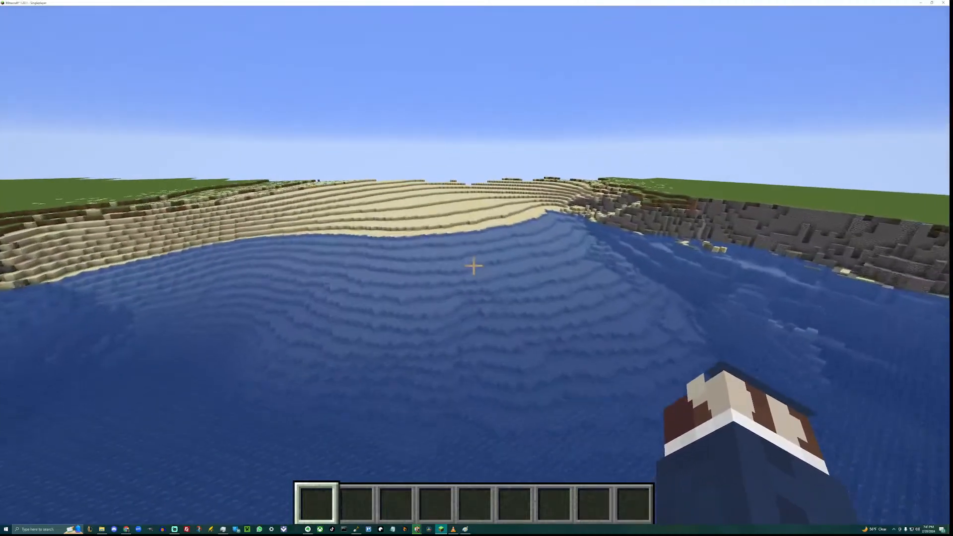
key(w)
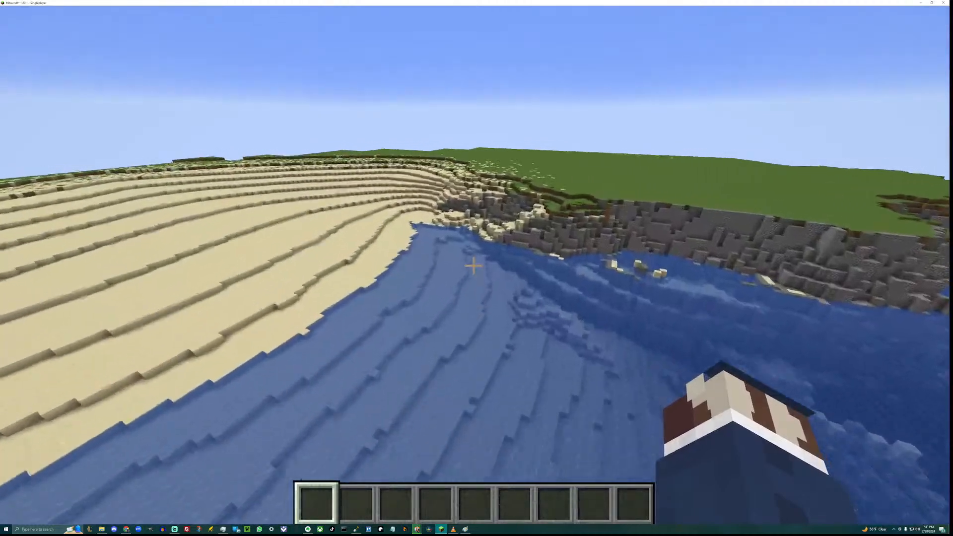
key(w)
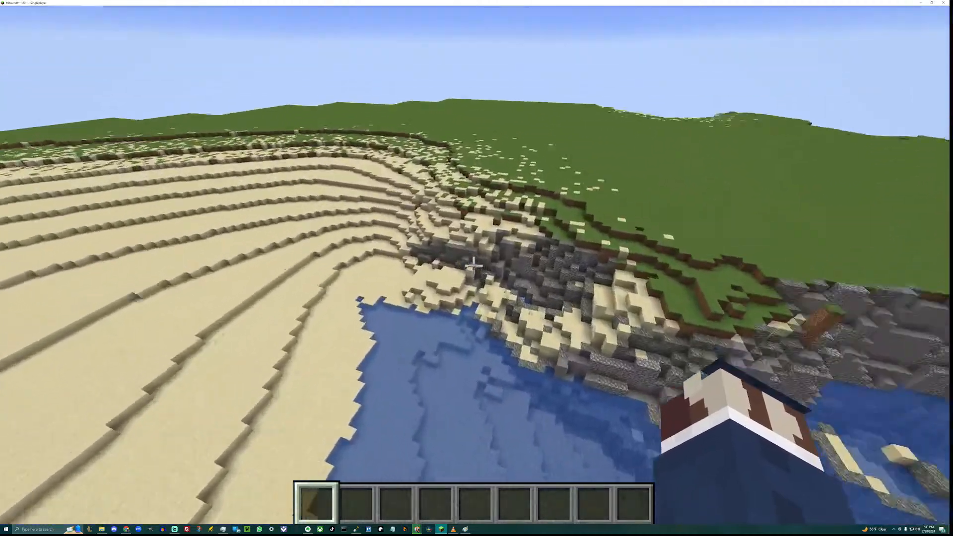
Descend to the rocky corner of the beach and examine the sand, stone and gravel blocks around the small pool.
key(w)
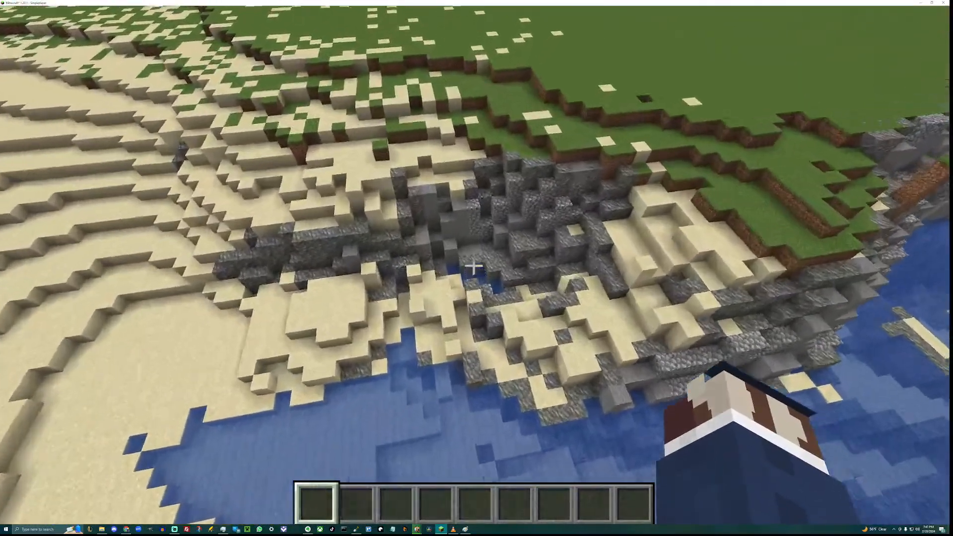
key(shift)
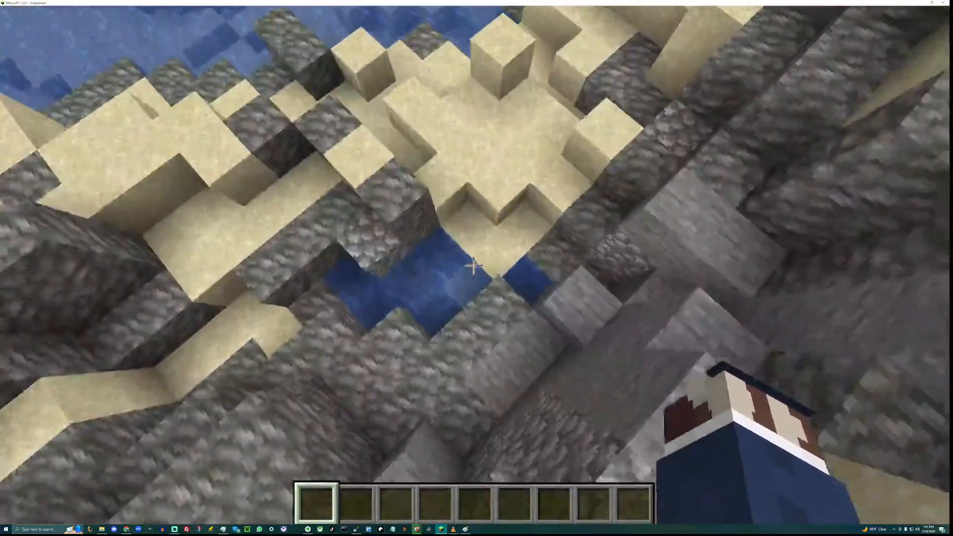
key(d)
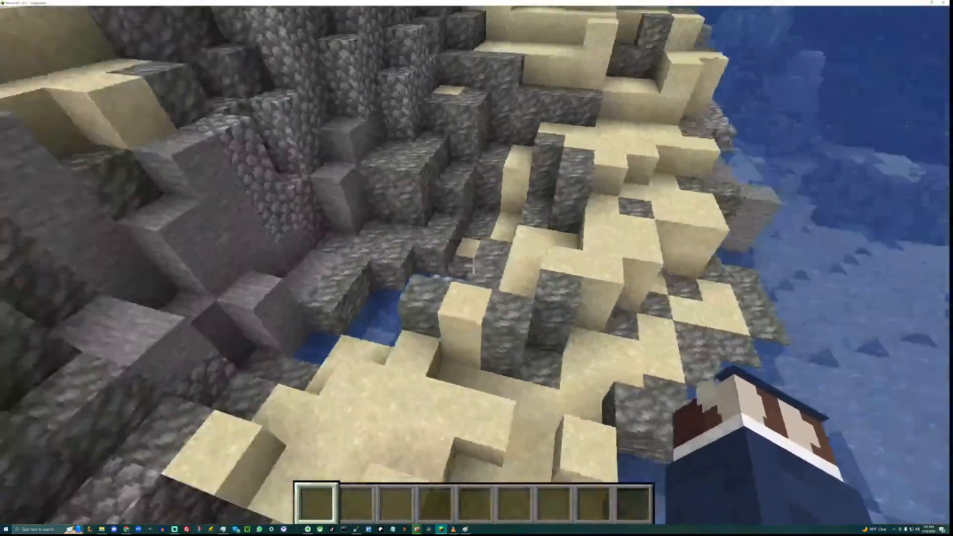
key(w)
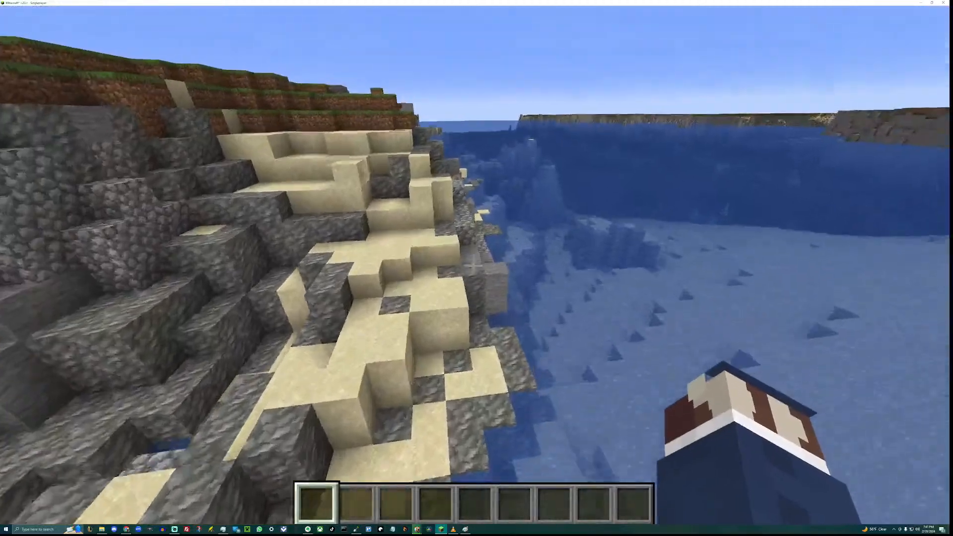
Rise above the shore and circle over the bay, examining the cliff line and its transition into the terraced beach.
key(space)
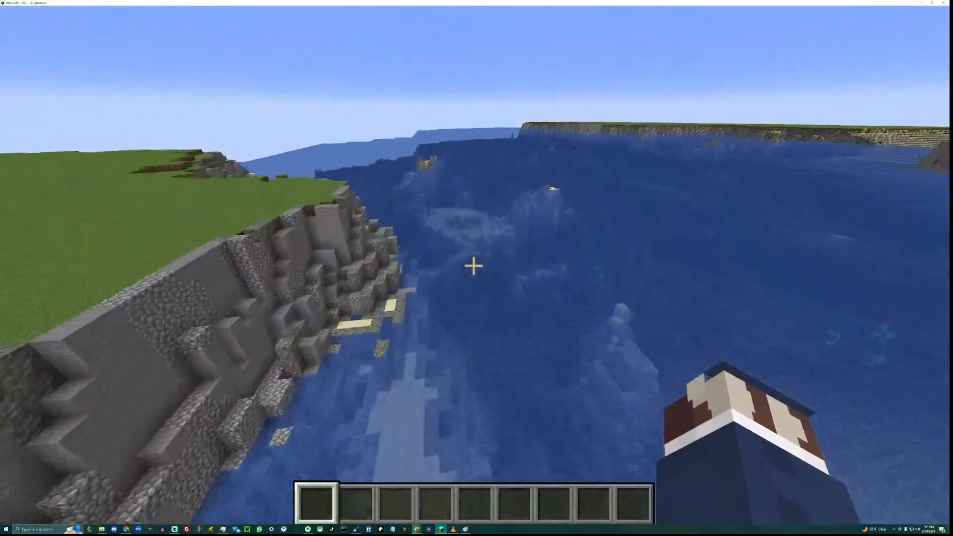
key(w)
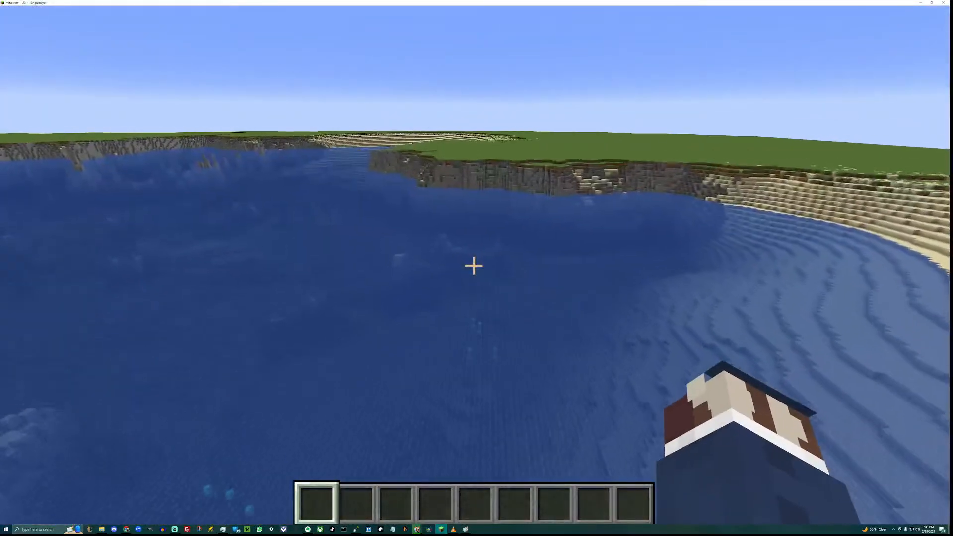
key(w)
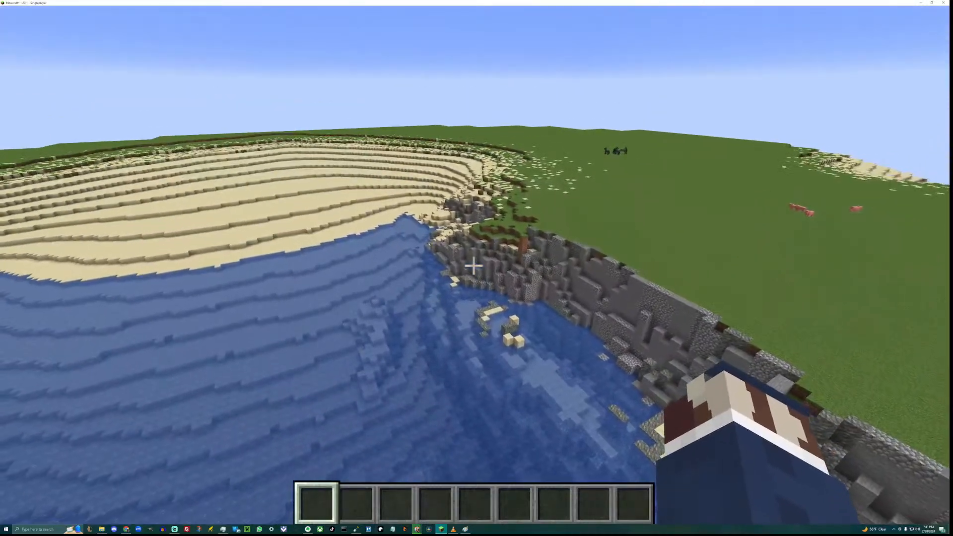
key(w)
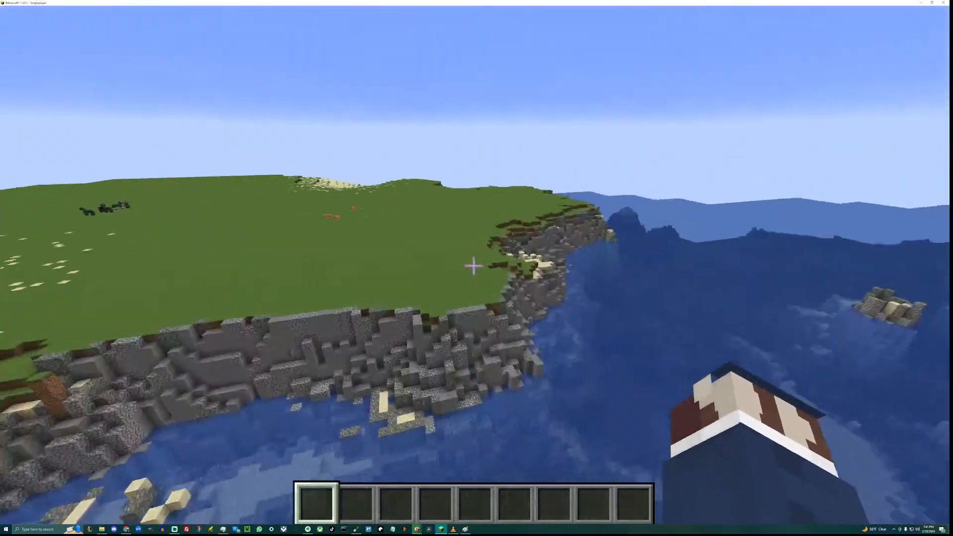
Fly along the rocky coastline and up the inlet to survey the cliffs and the rounded sandy bay.
key(w)
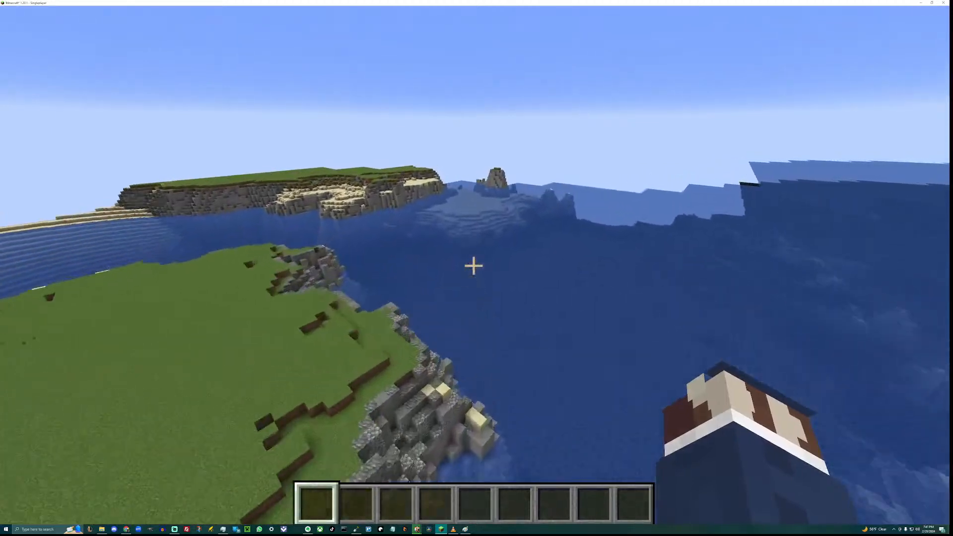
key(w)
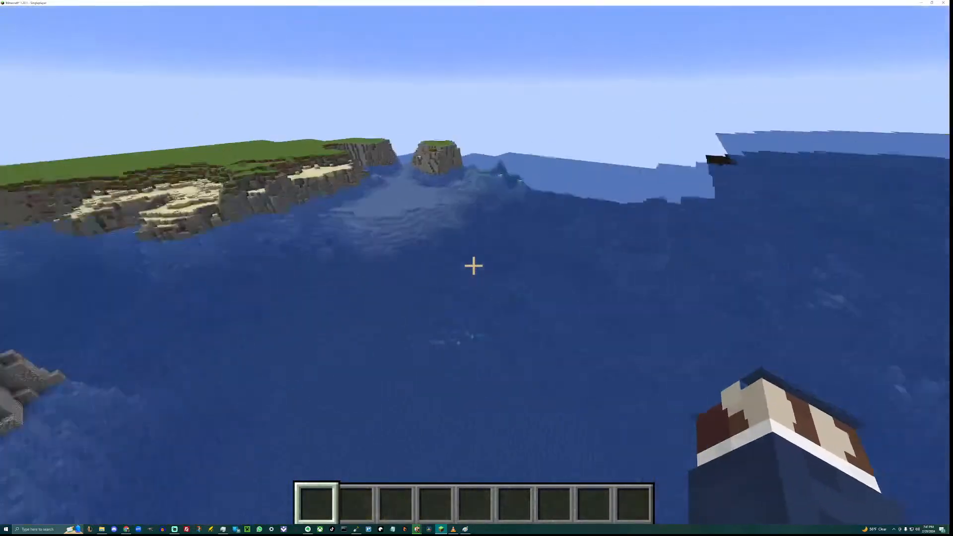
key(w)
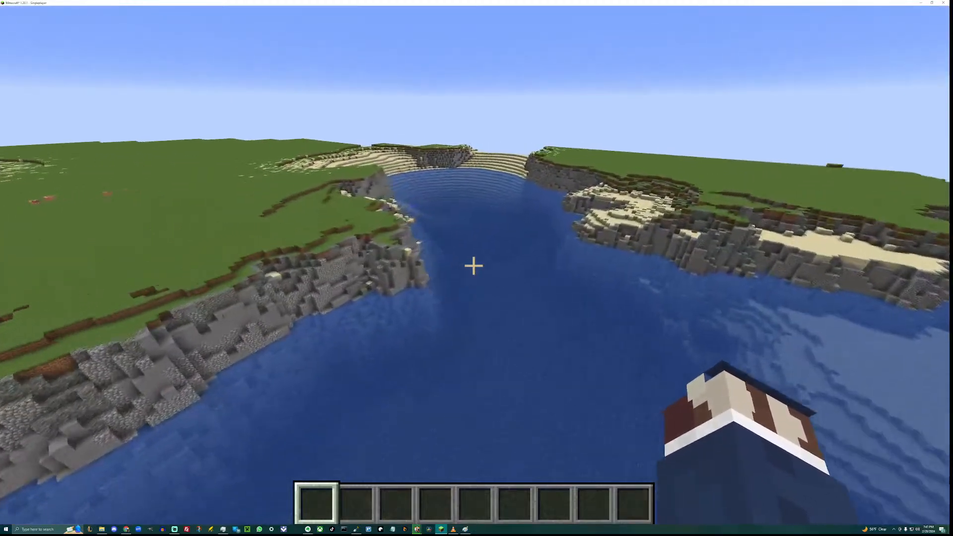
key(w)
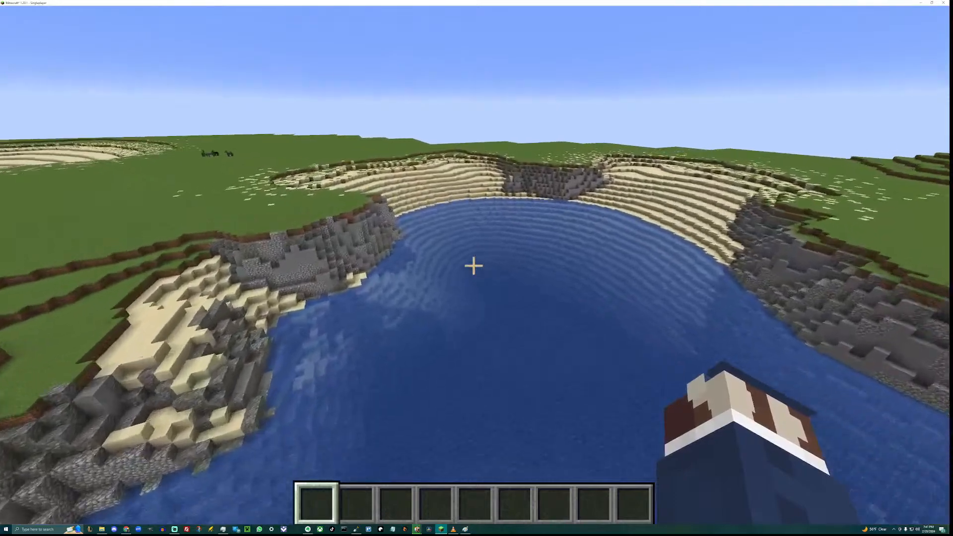
key(w)
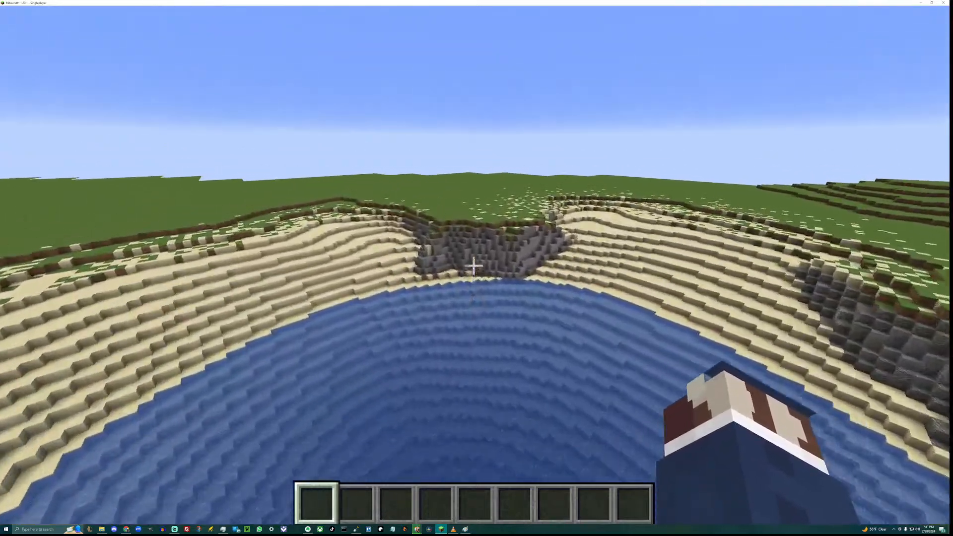
Examine the stone outcrop at the head of the bay, the terraced sand slopes and the water between the shores.
key(w)
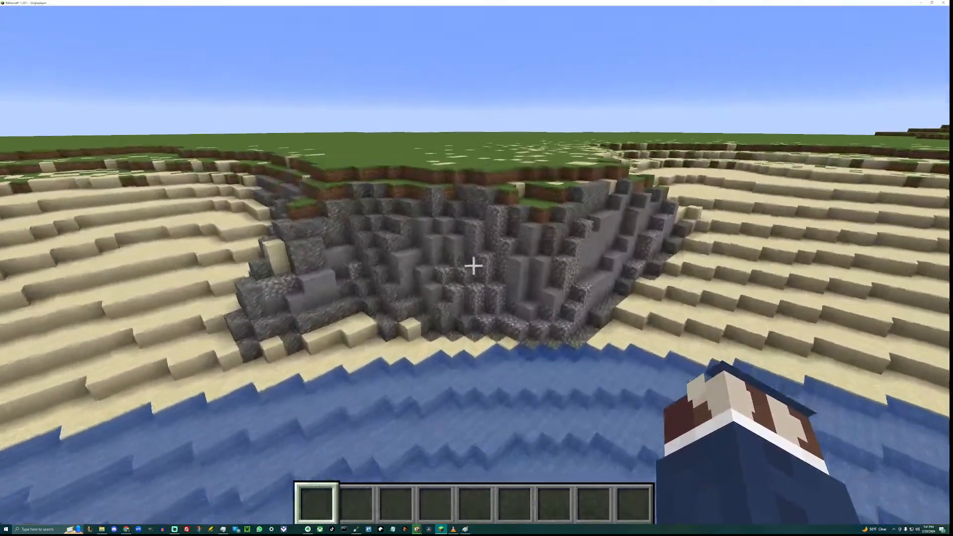
key(shift)
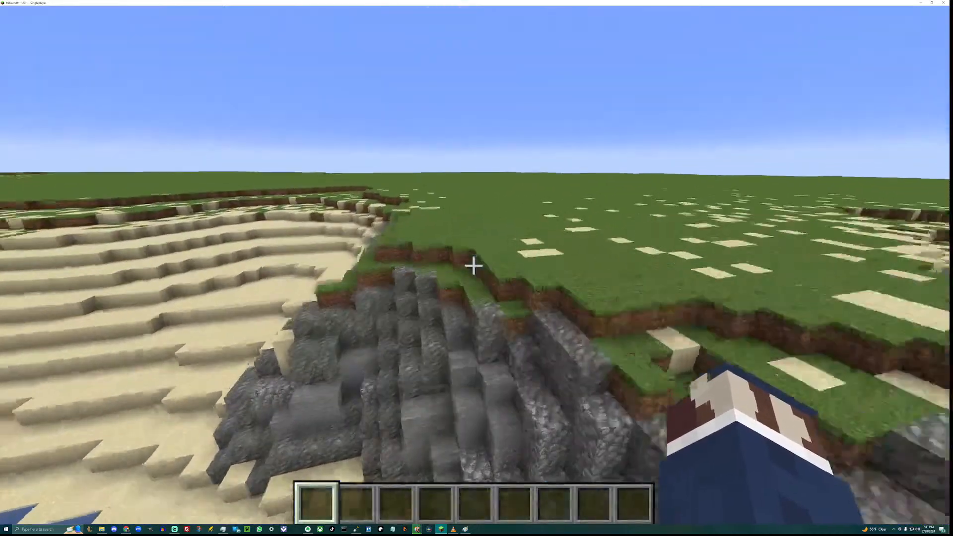
key(w)
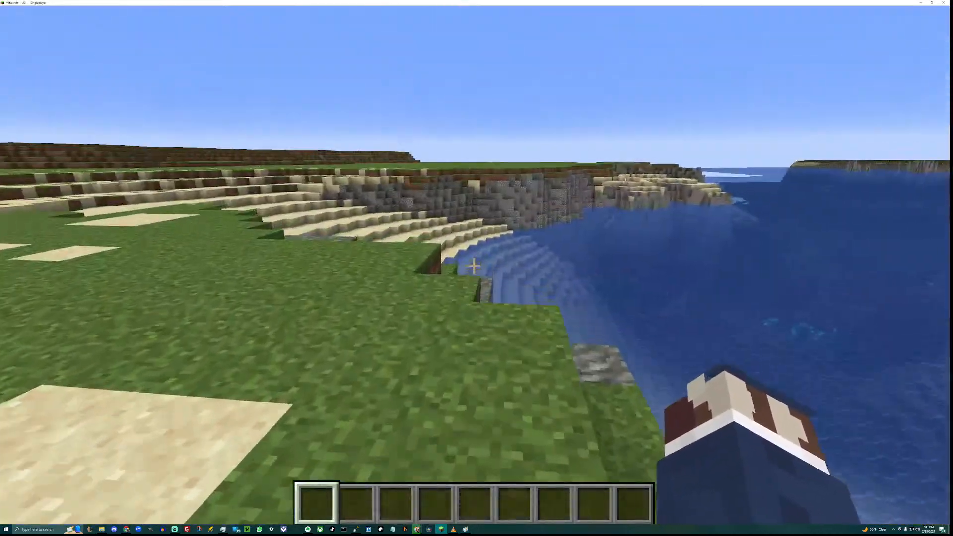
key(w)
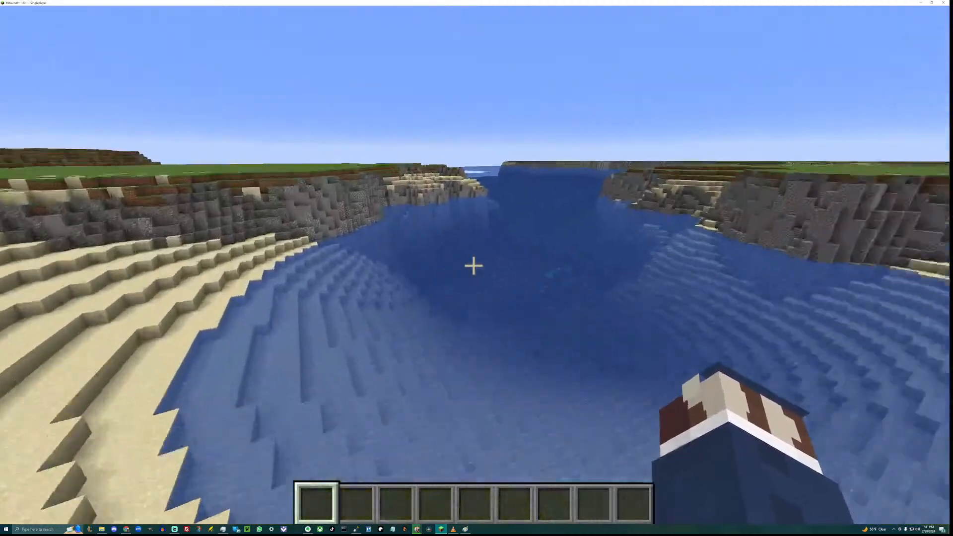
key(shift)
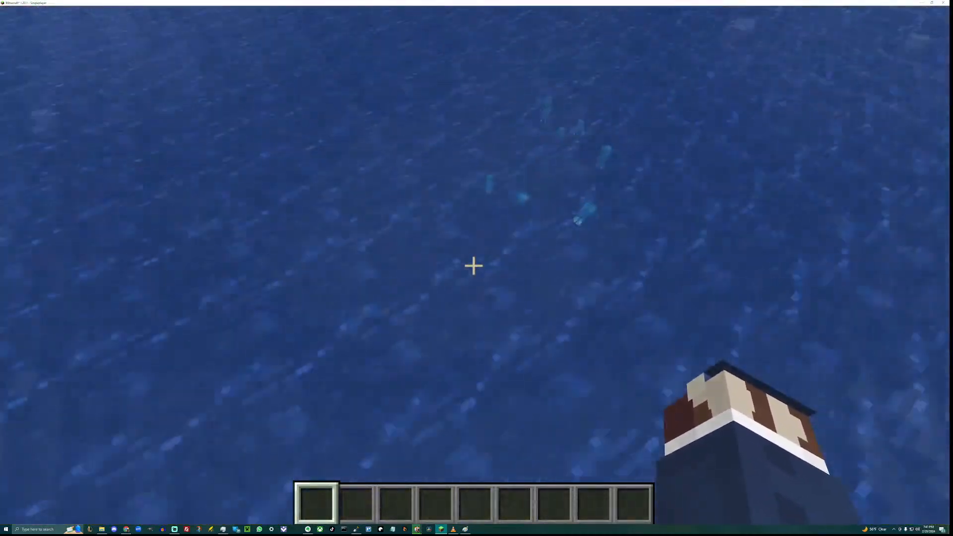
key(w)
key(space)
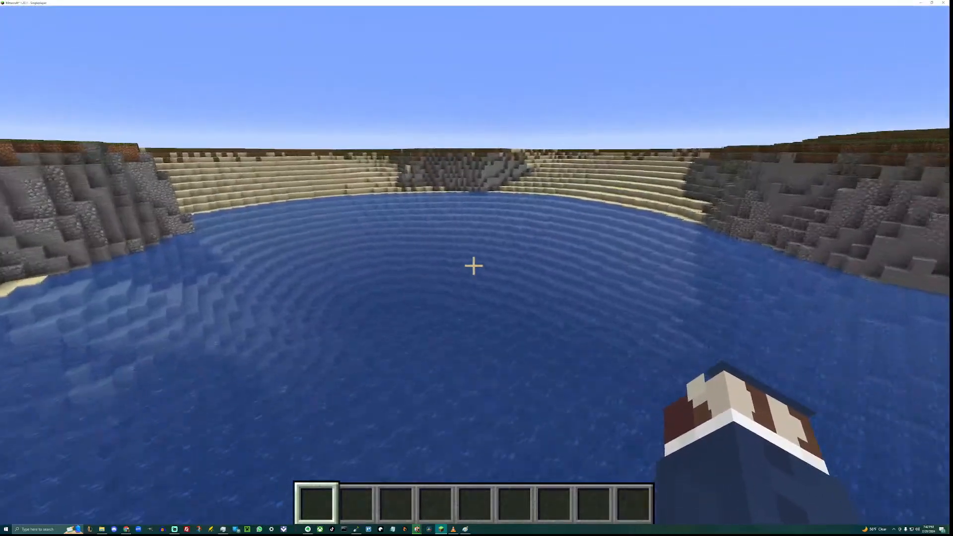
key(space)
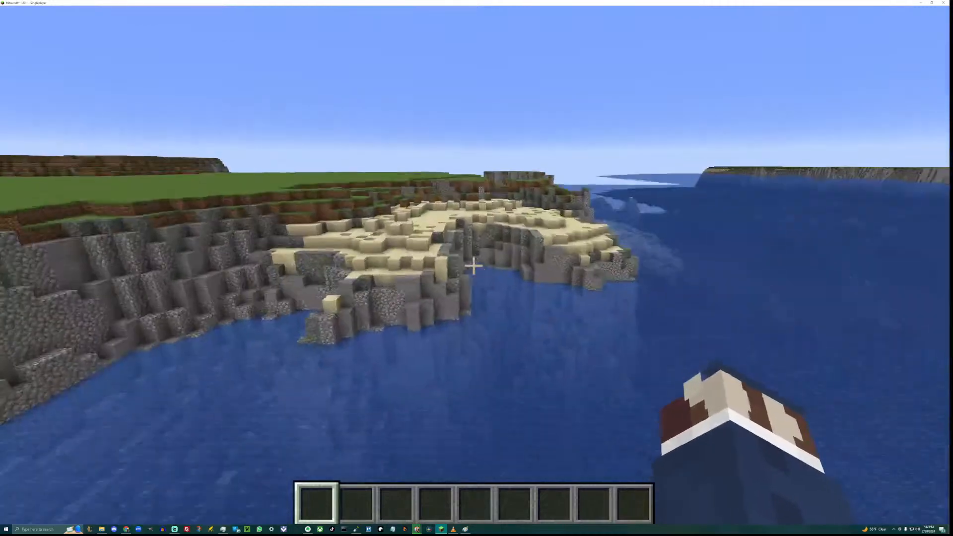
Inspect the sandy ledge beside the bay from above, including its stone edges and the stepped grass behind it.
key(w)
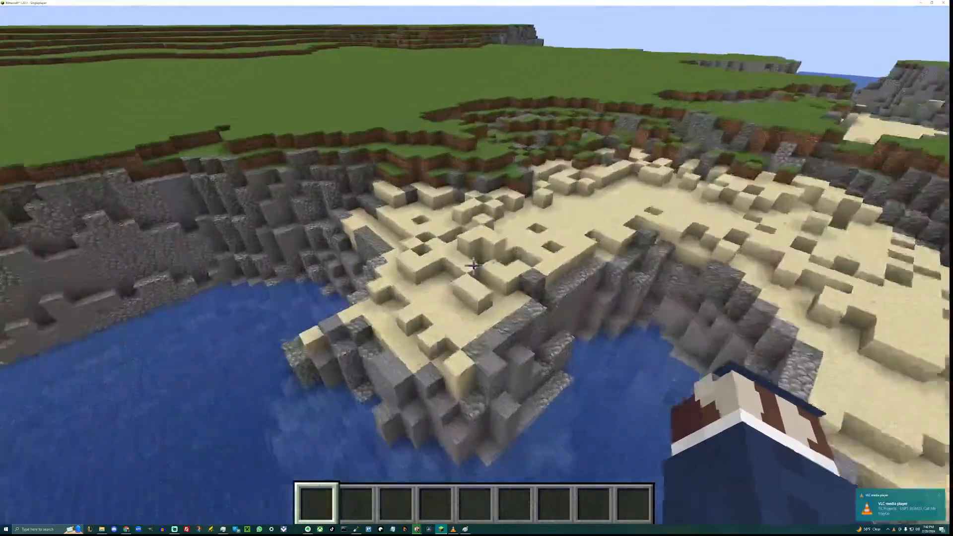
key(w)
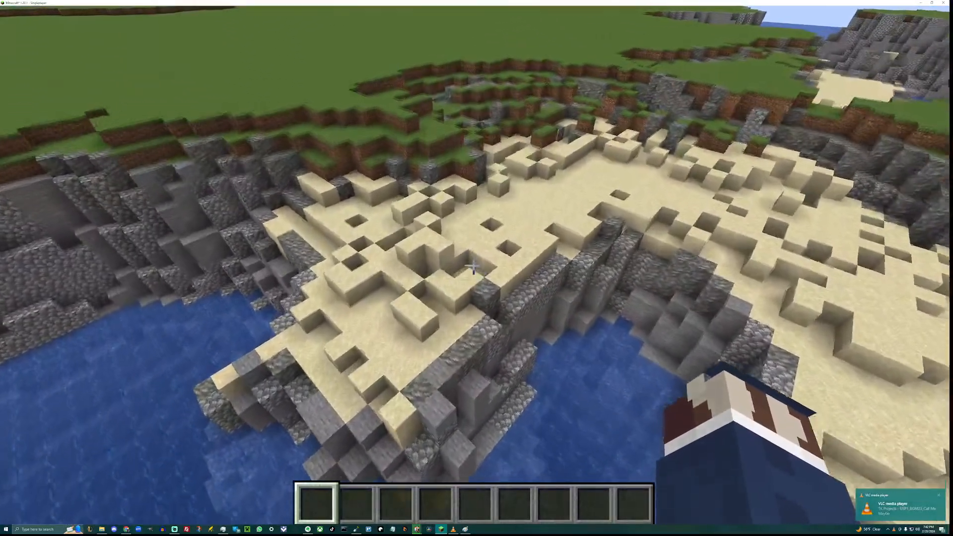
key(w)
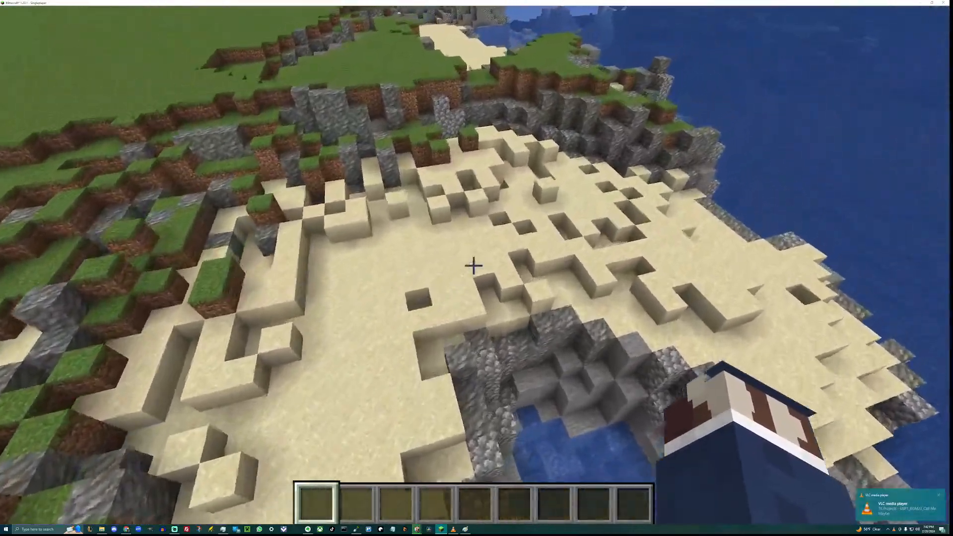
key(d)
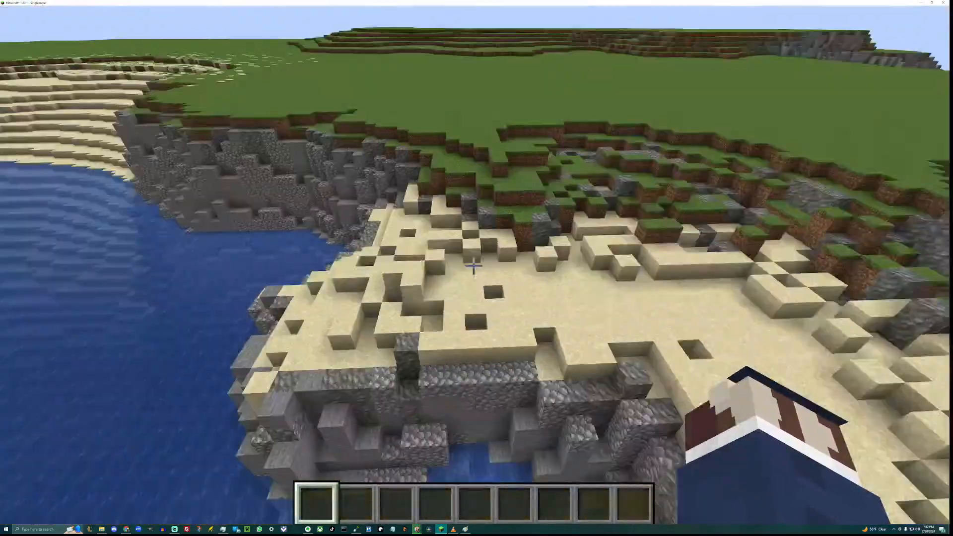
key(s)
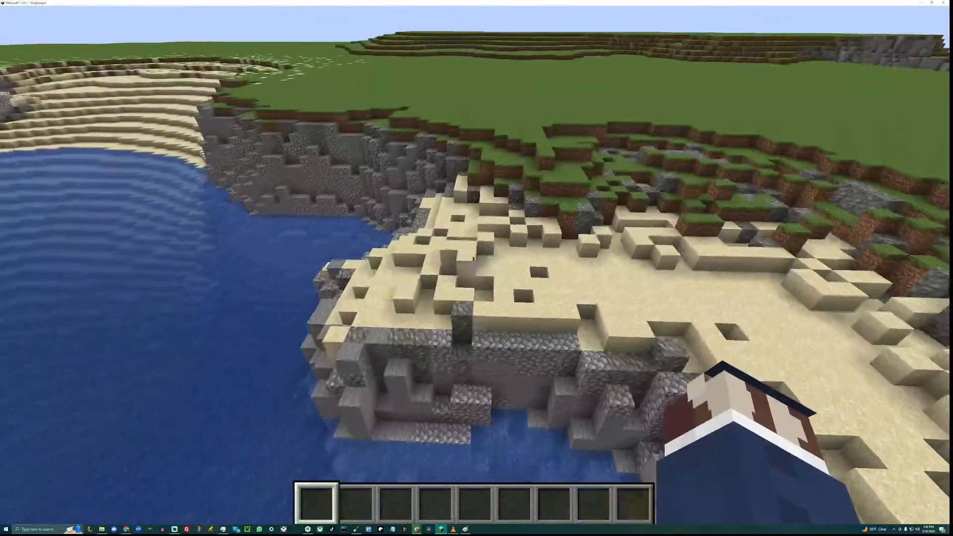
key(a)
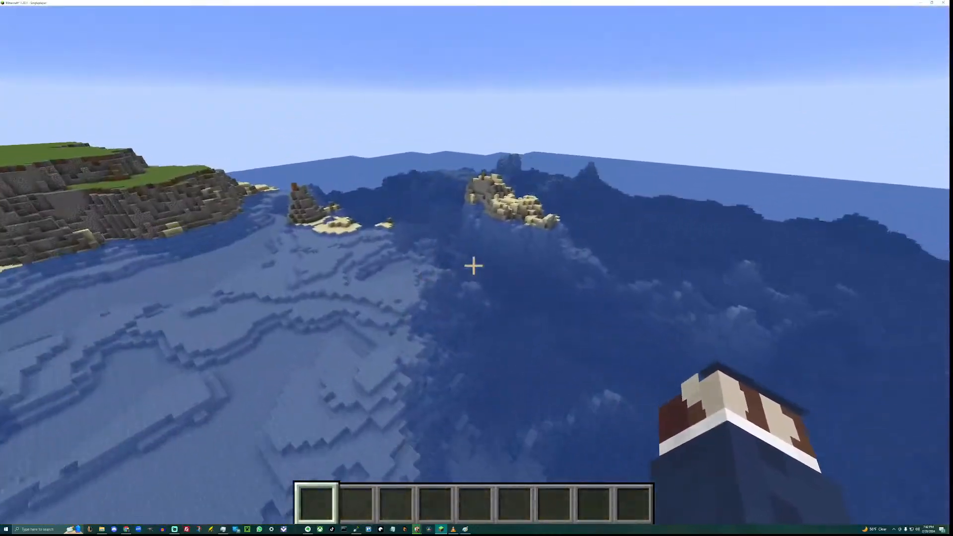
Fly over the offshore sand and rock islets, then return to survey the stone stack near the coast.
key(w)
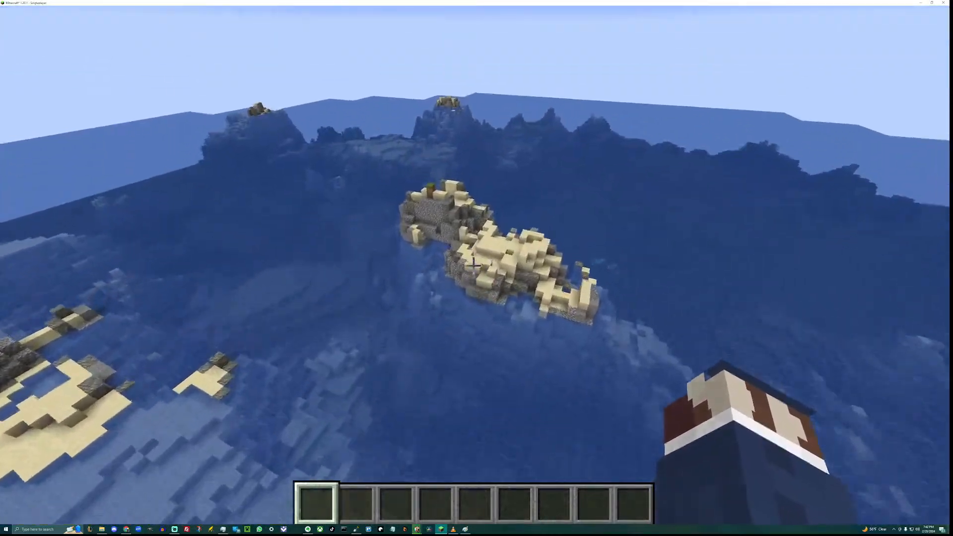
key(w)
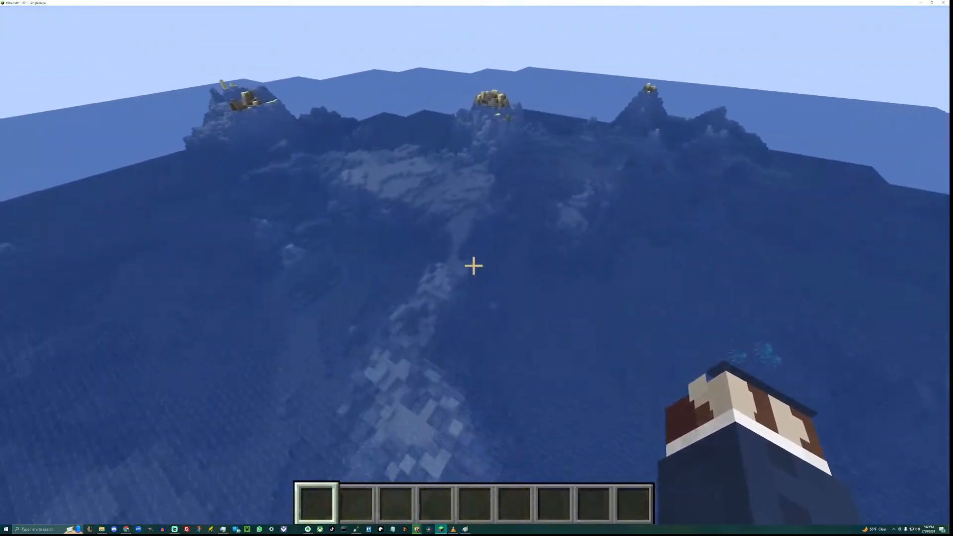
key(w)
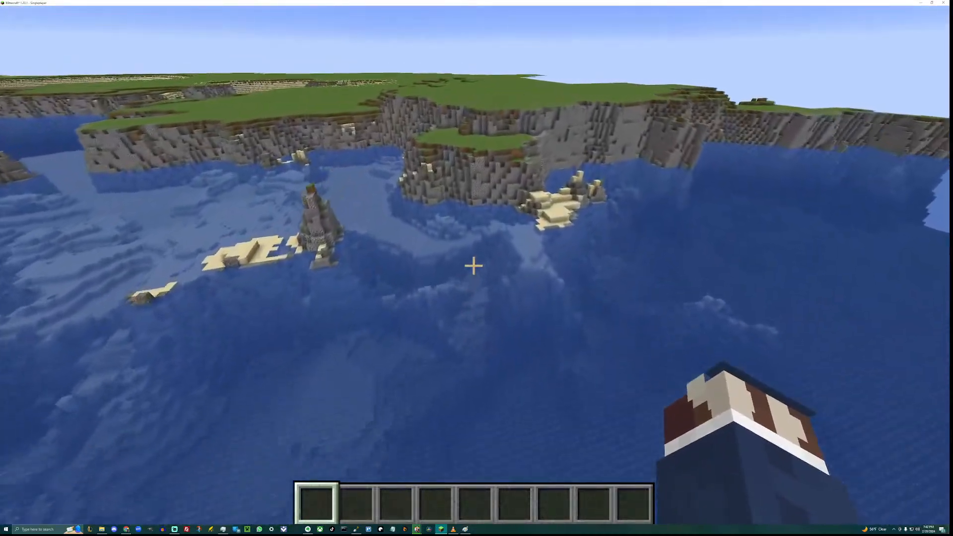
key(w)
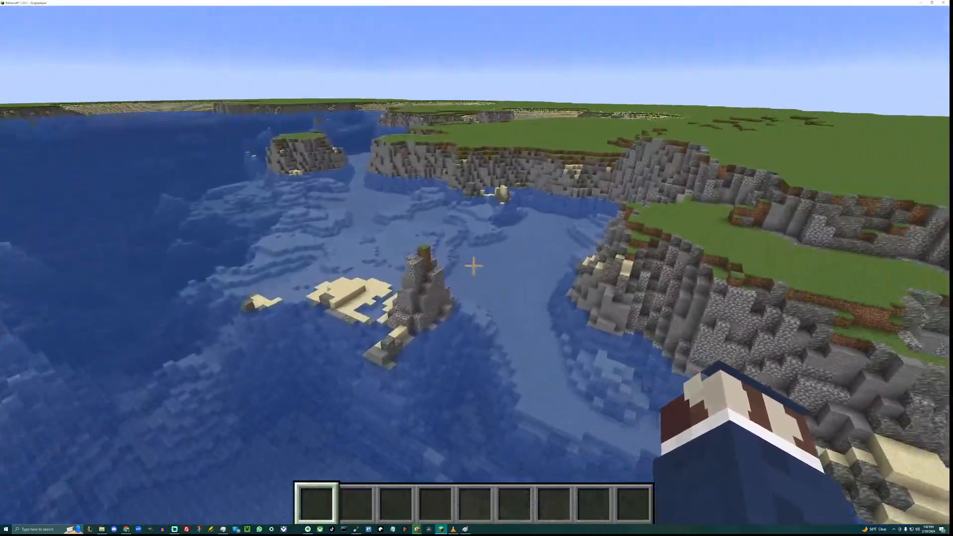
Follow the outer coastline to examine the tall stone cliffs, terraced grass headlands and flat-topped island offshore.
key(w)
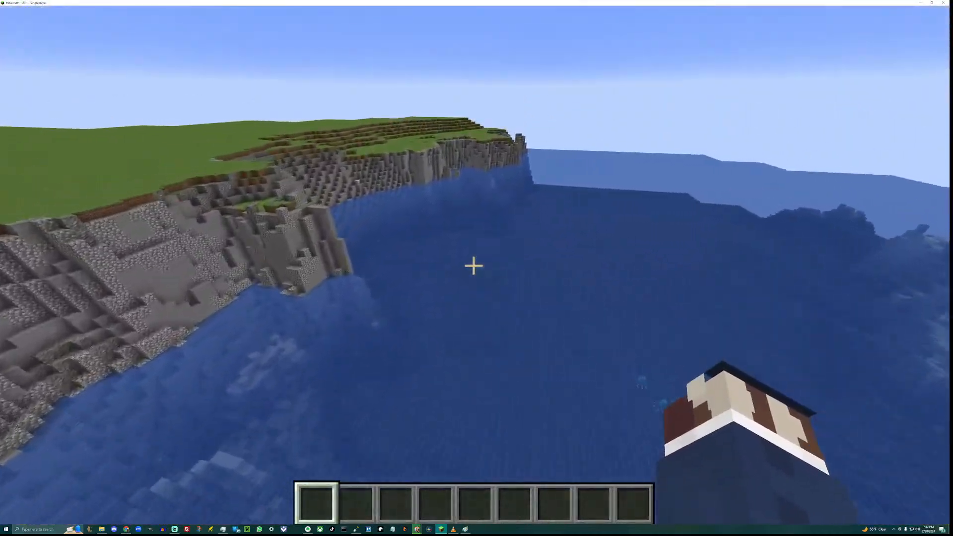
key(w)
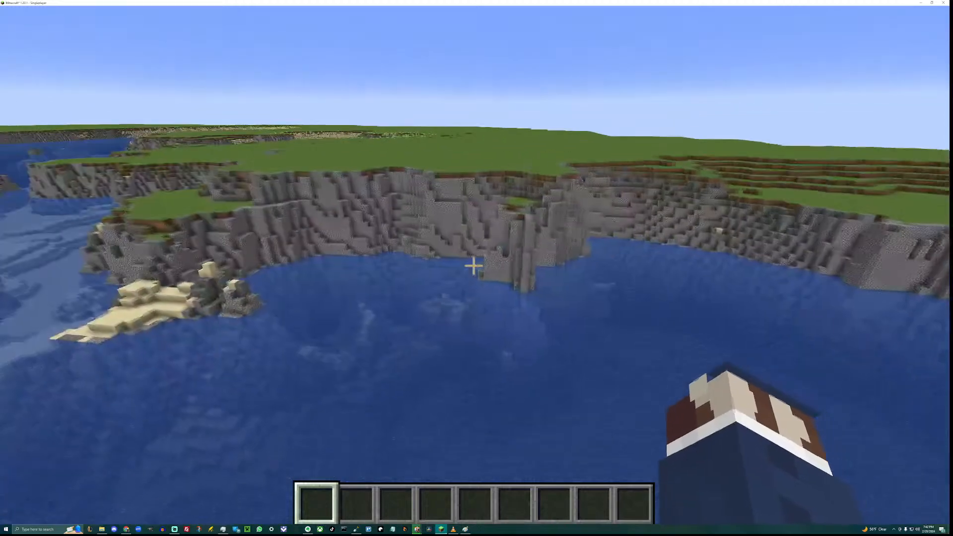
key(w)
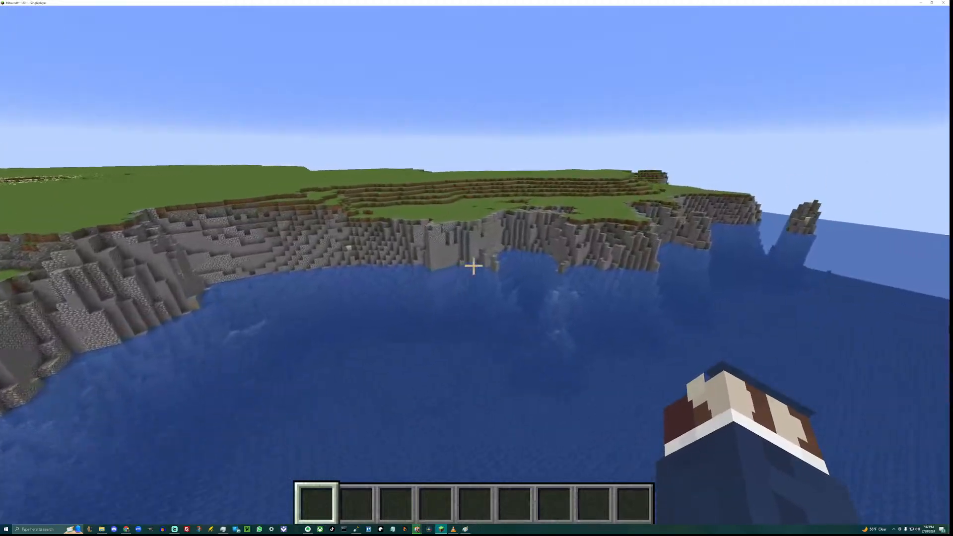
key(w)
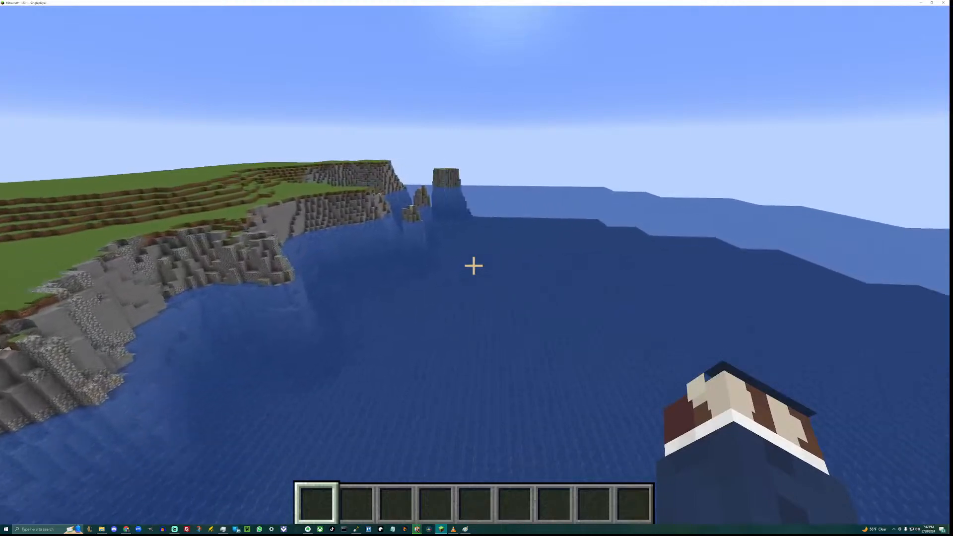
key(w)
key(w)
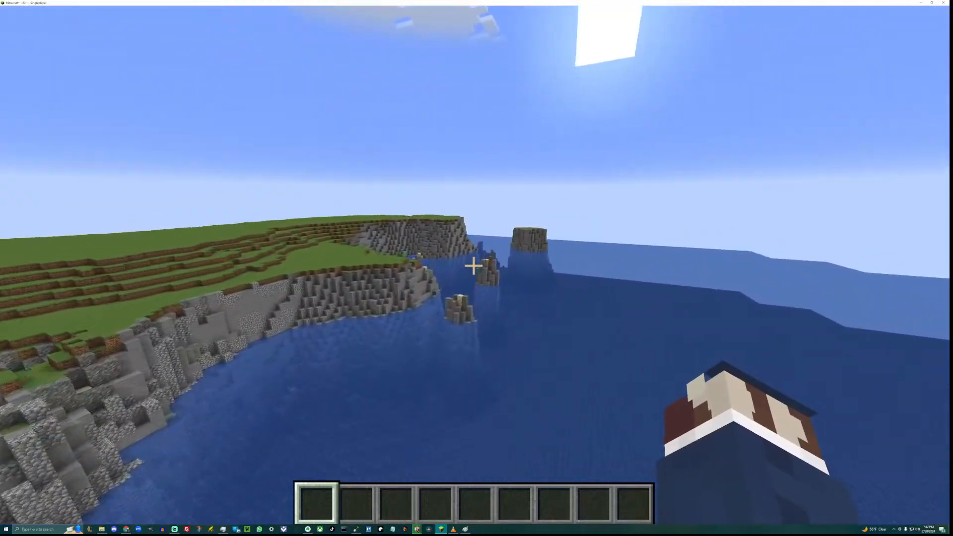
key(w)
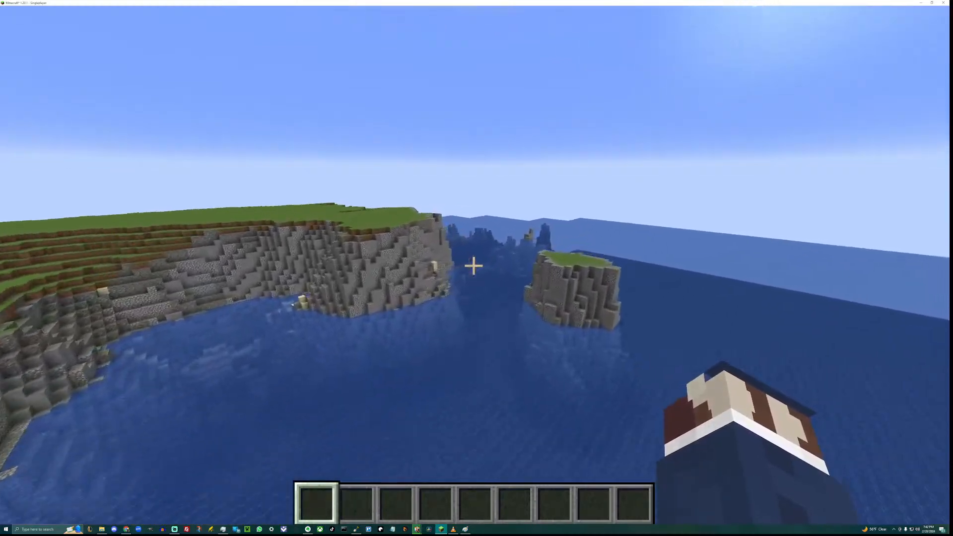
key(w)
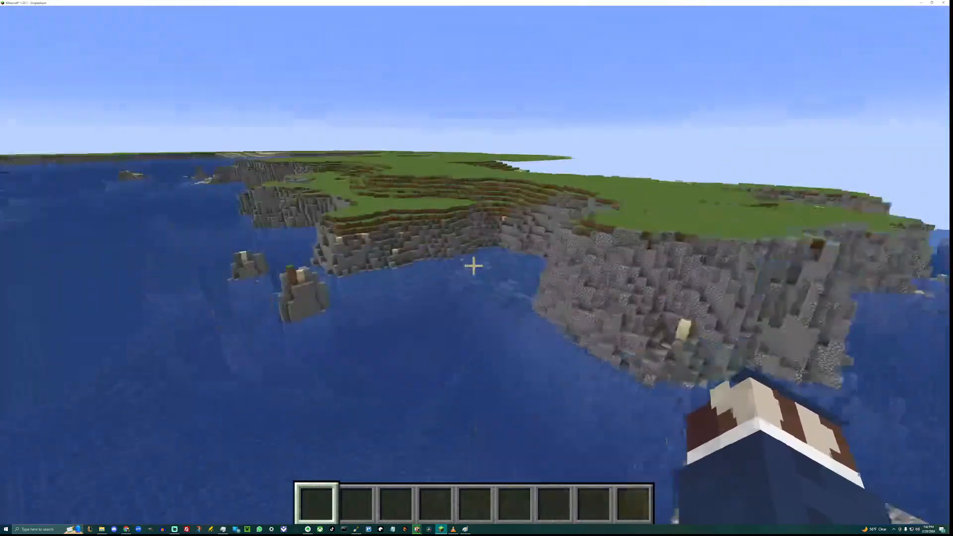
key(w)
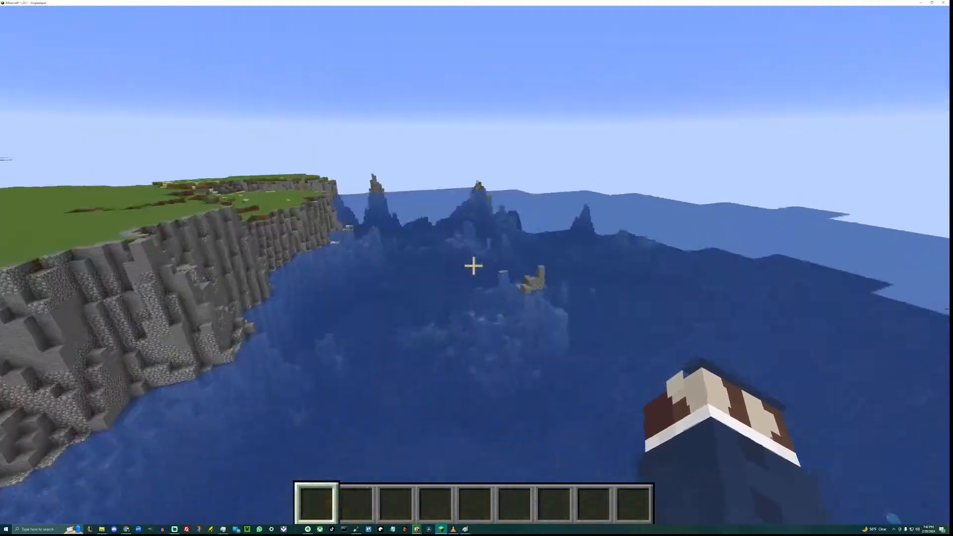
Survey the scattered rock islets and examine the stone and dirt sea stacks at the mouth of the sandy cove.
key(w)
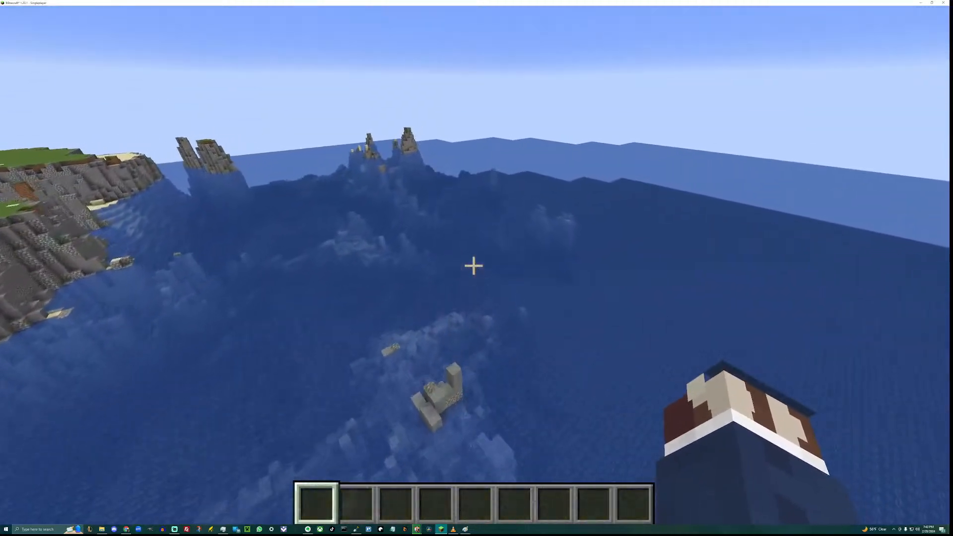
key(w)
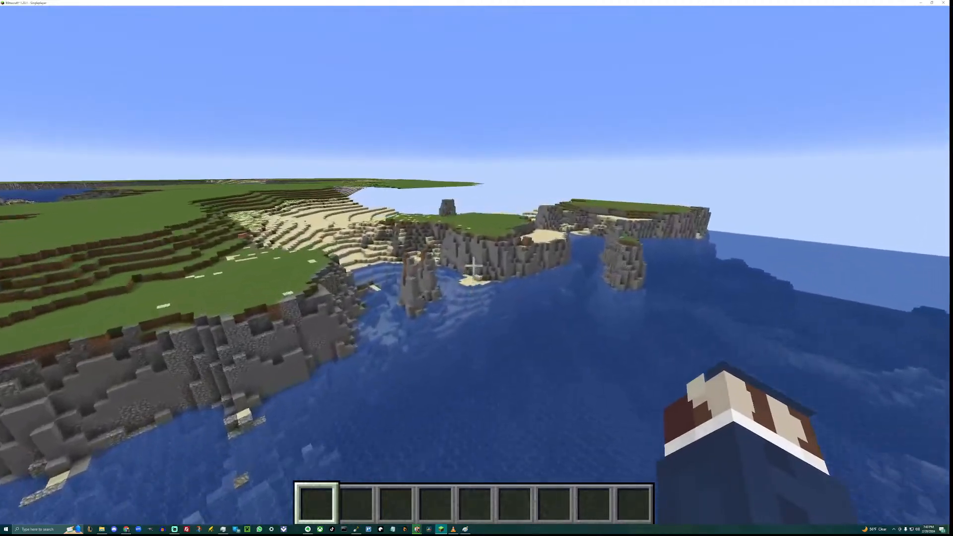
key(w)
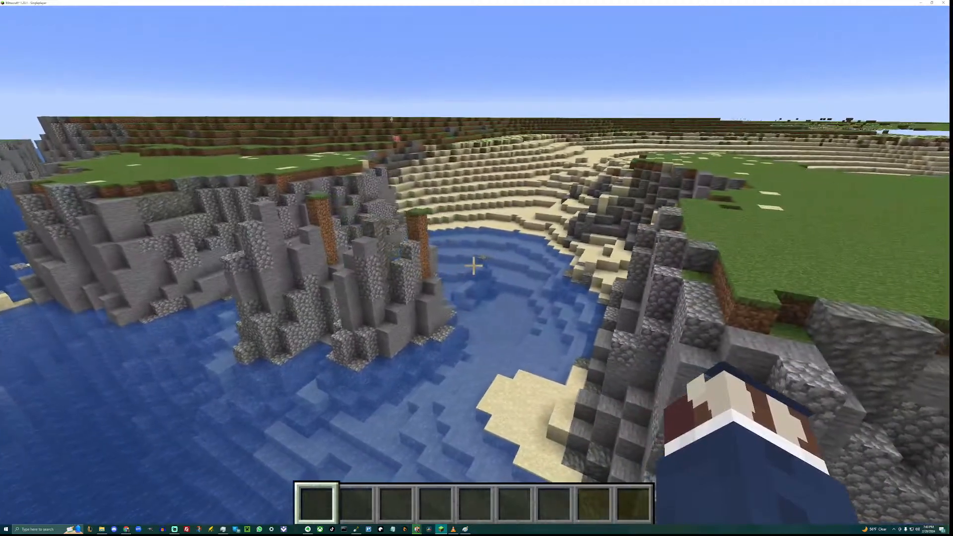
key(w)
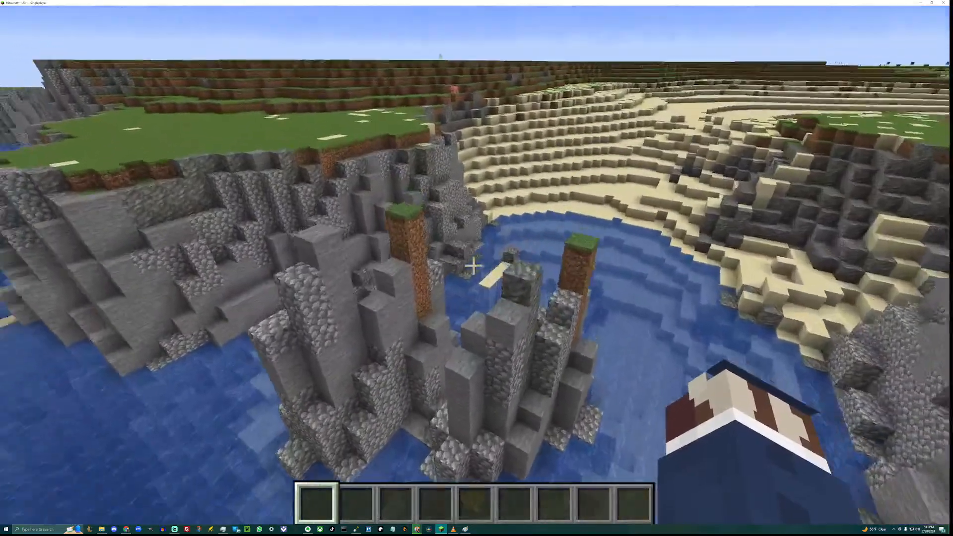
key(s)
key(shift)
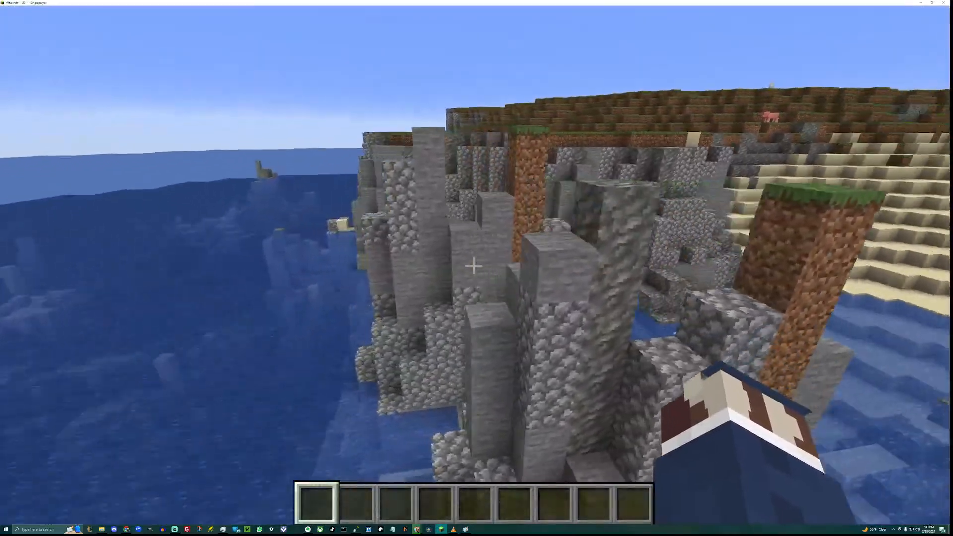
Circle the stone and dirt sea stacks at the cove mouth and survey the cliffs and sandy ledges along the inlet.
key(a)
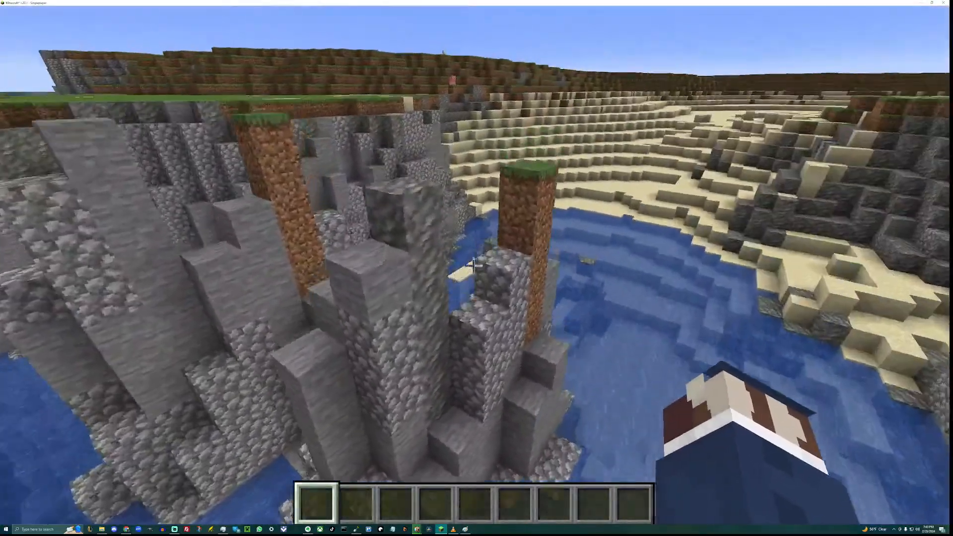
key(w)
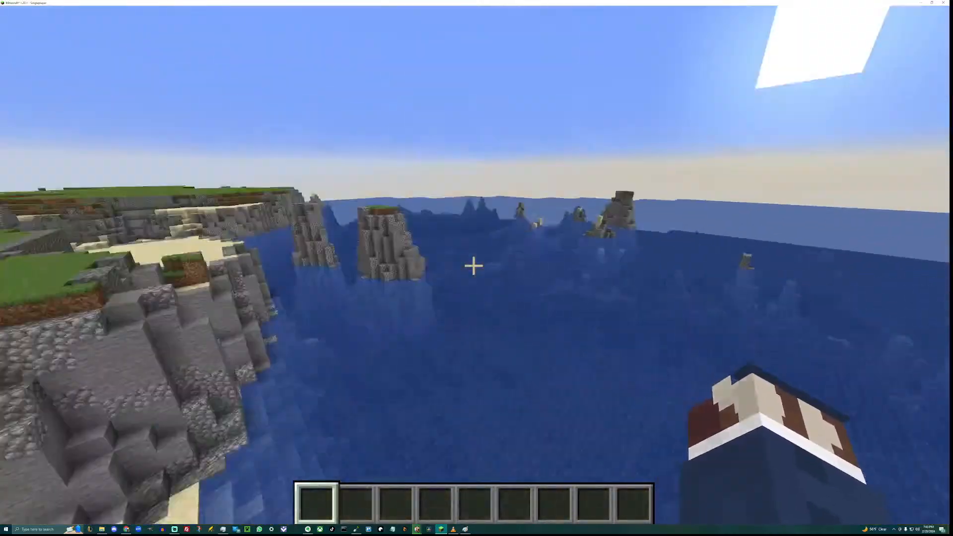
key(w)
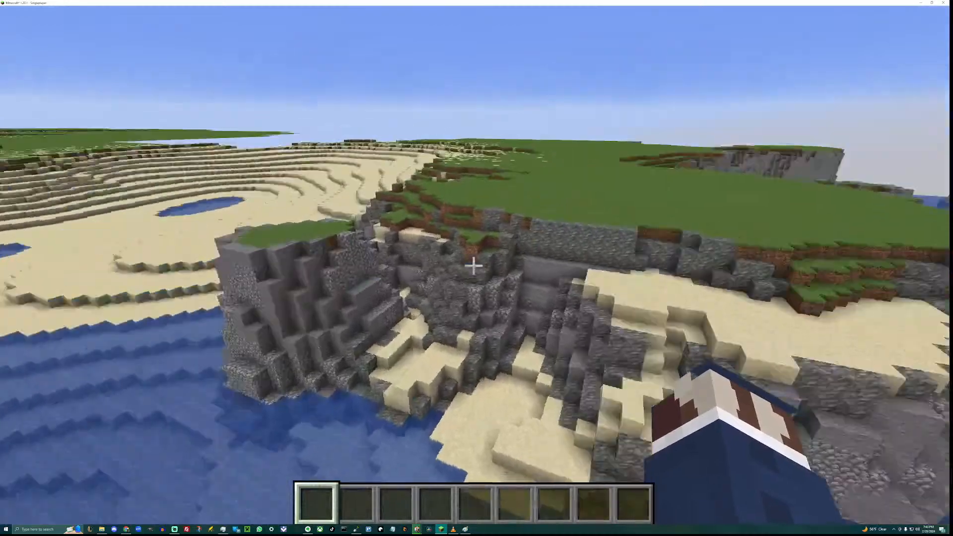
key(w)
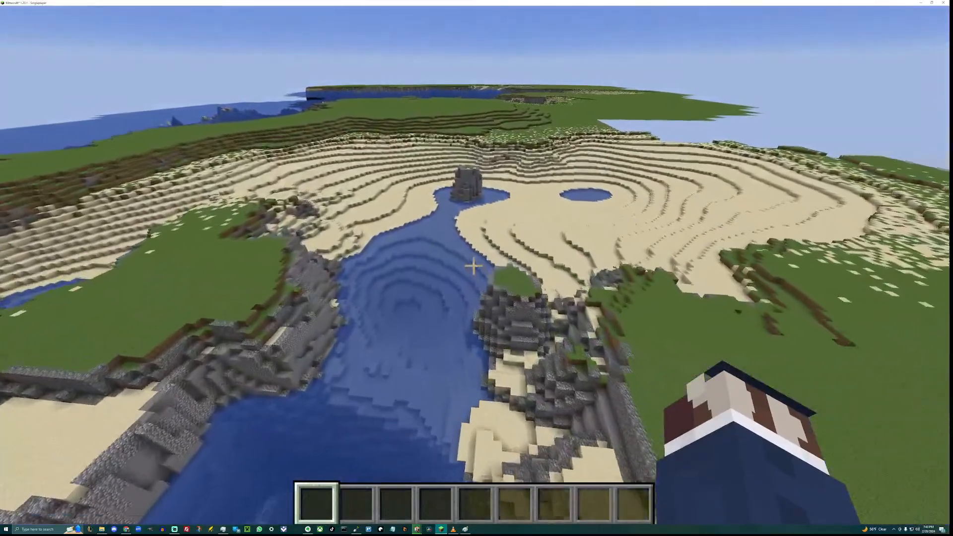
Fly up the inlet into the terraced sandy bay and inspect the grass-topped stone stack standing in the water.
key(w)
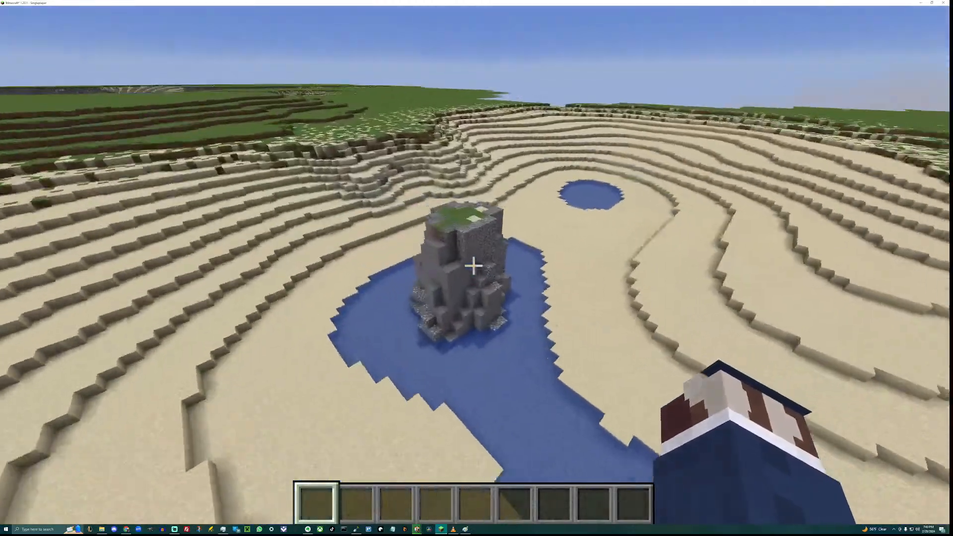
key(w)
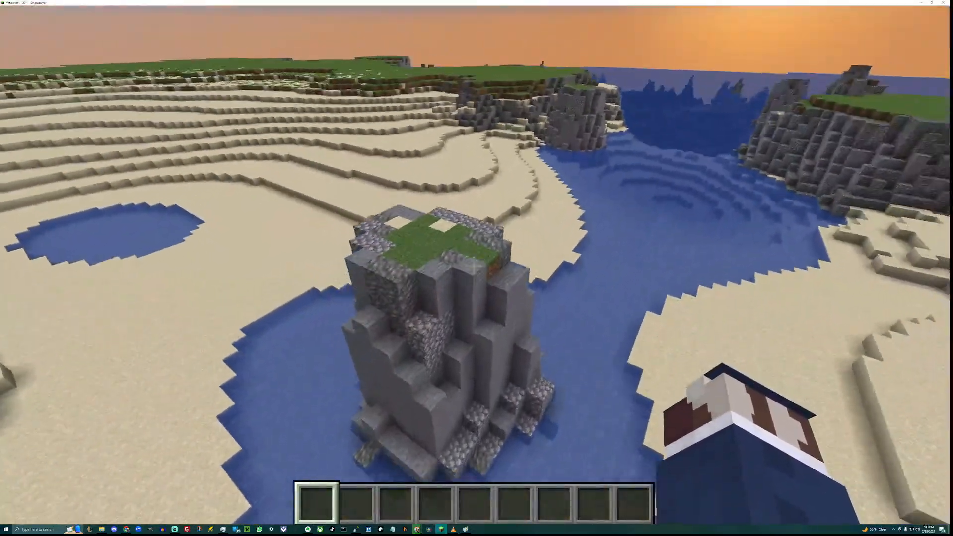
key(s)
key(shift)
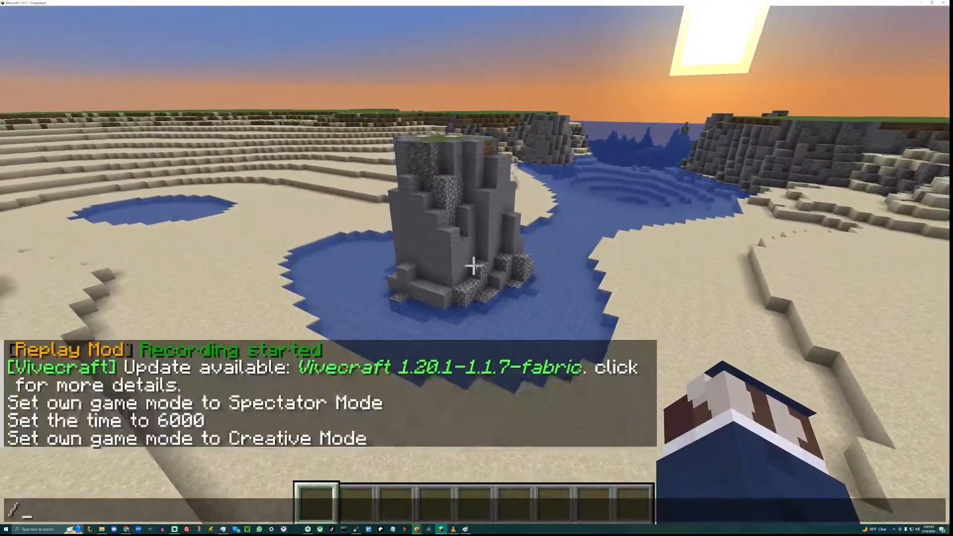
Set the world time to 6000 and look over the sandy basin around the round pond beside the stone stack.
key(Up)
key(Up)
key(Return)
key(w)
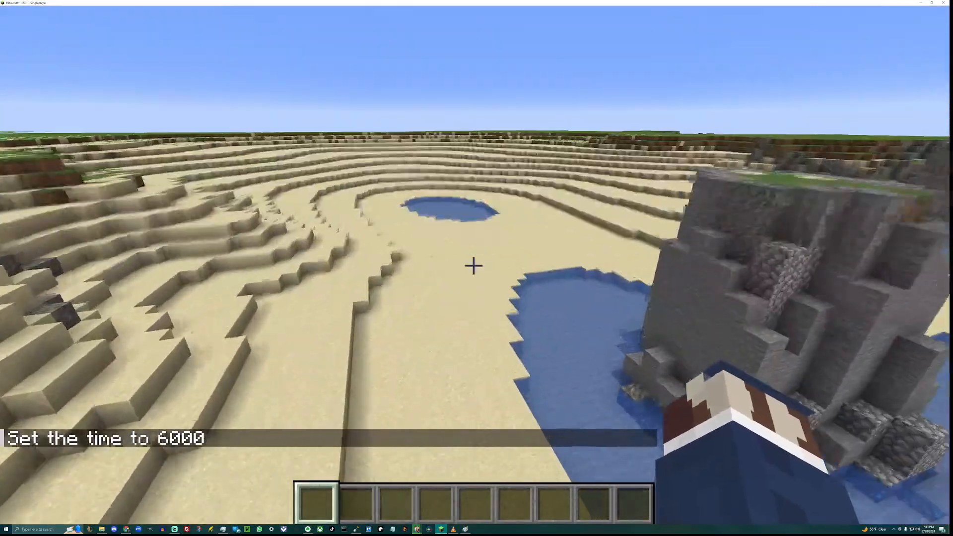
key(w)
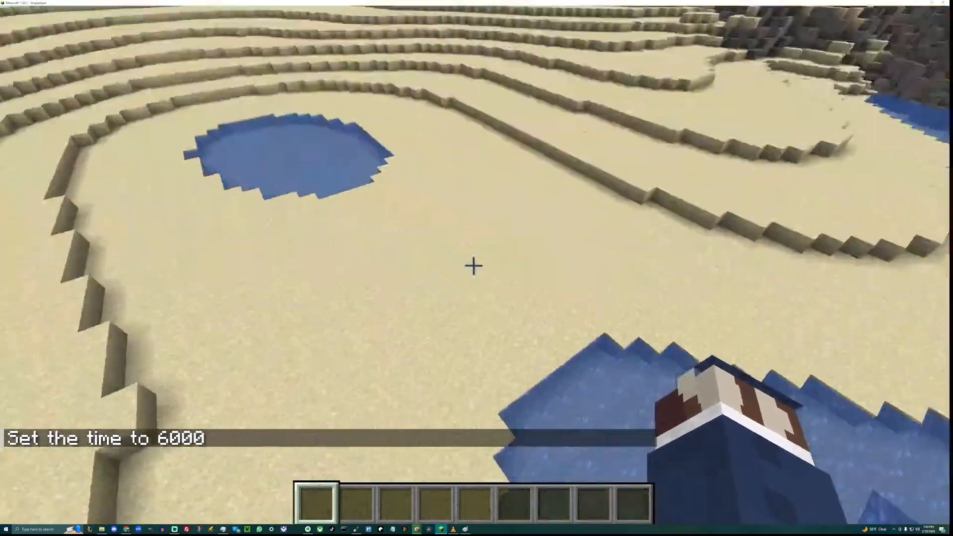
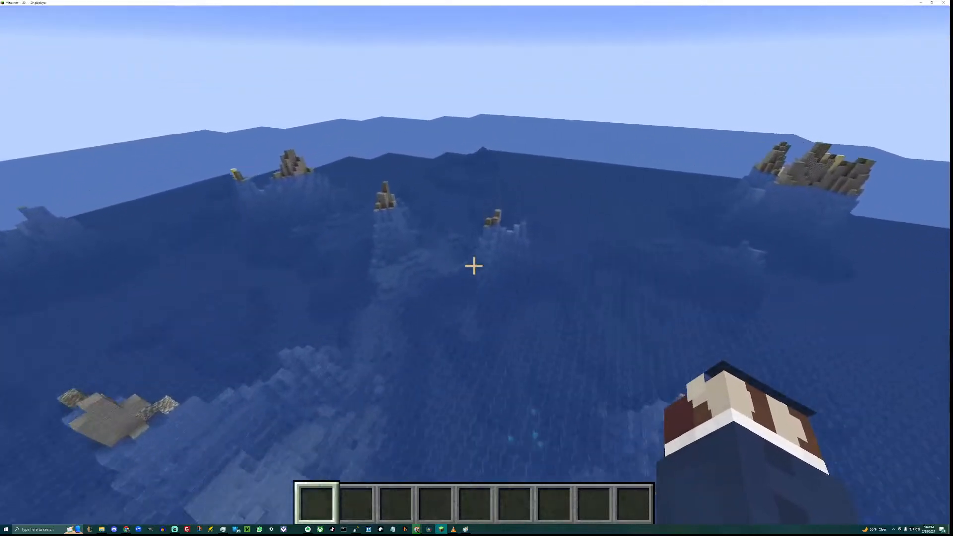
Fly over the open sea to survey the scattered rock and sand islets off the flat-topped grass headland.
key(w)
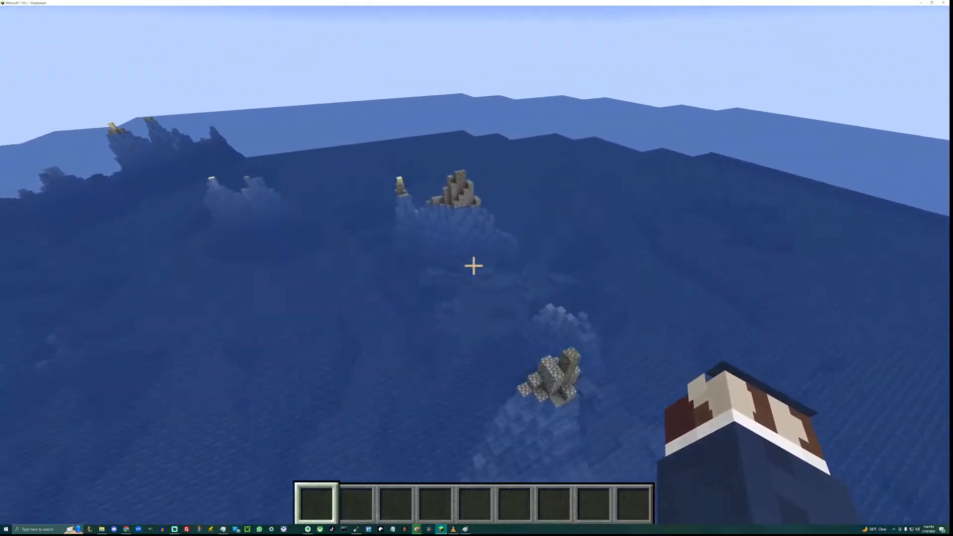
key(w)
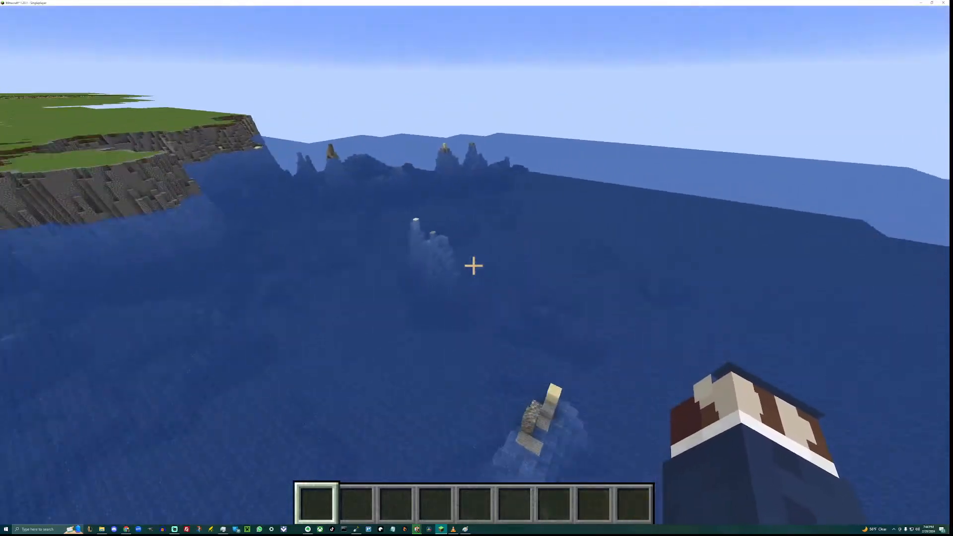
key(w)
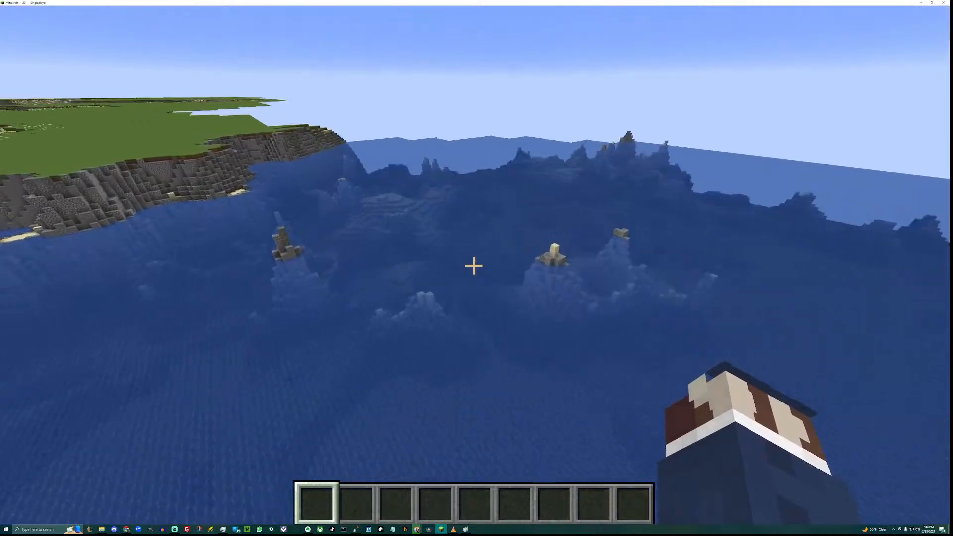
key(w)
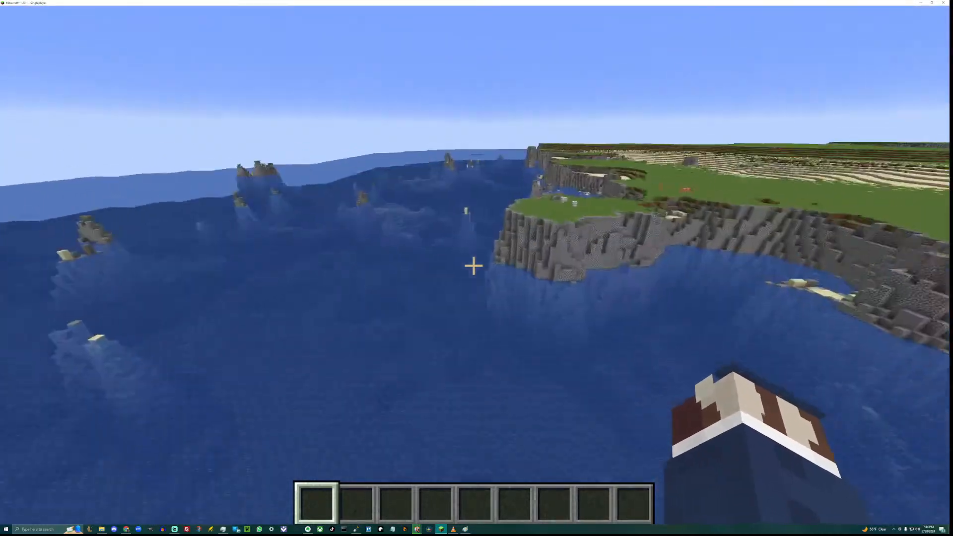
key(w)
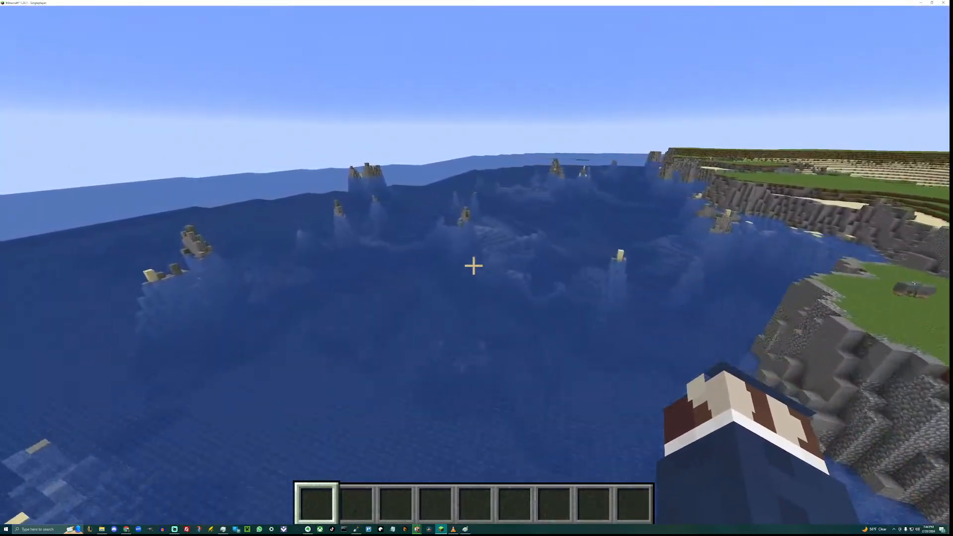
key(w)
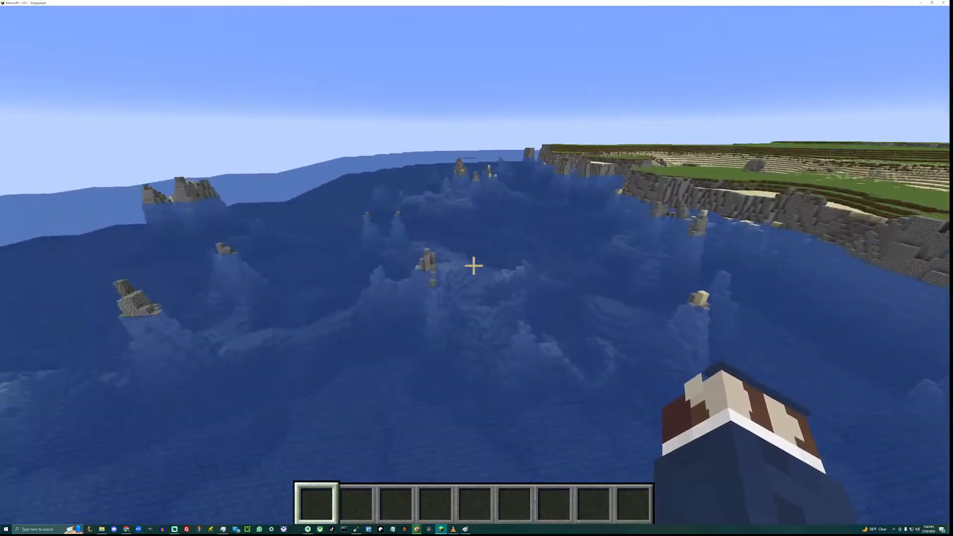
key(w)
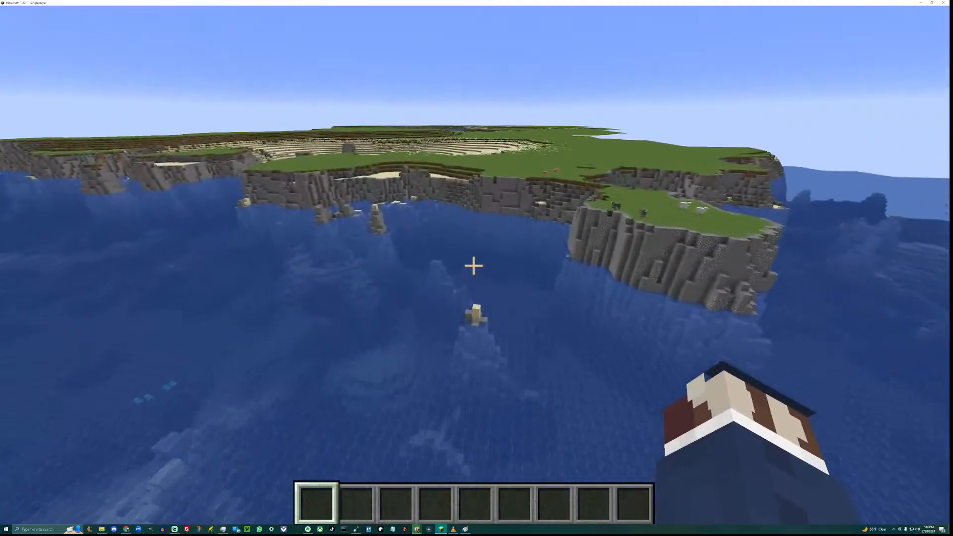
Pass the headland and examine the submerged ridges and small islets off the next stretch of stone cliffs.
key(w)
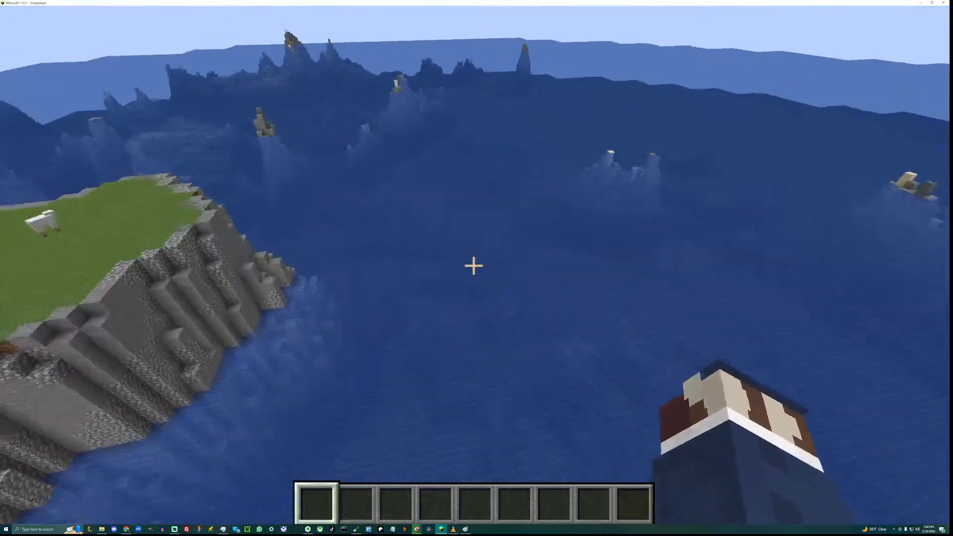
key(w)
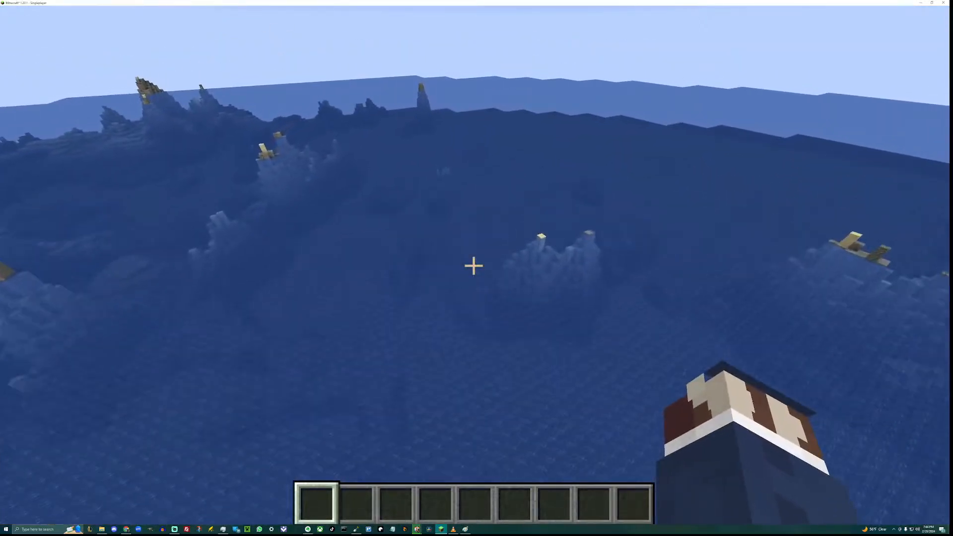
key(w)
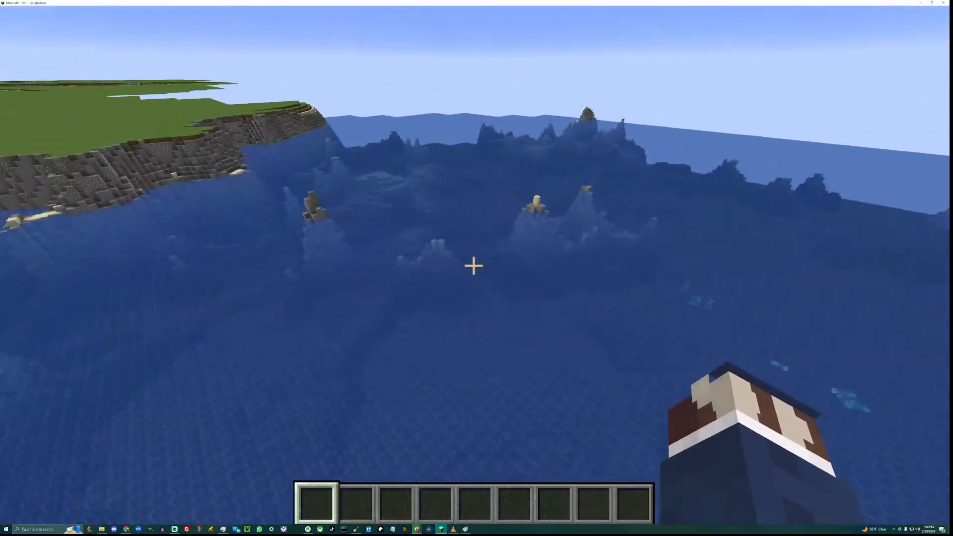
key(w)
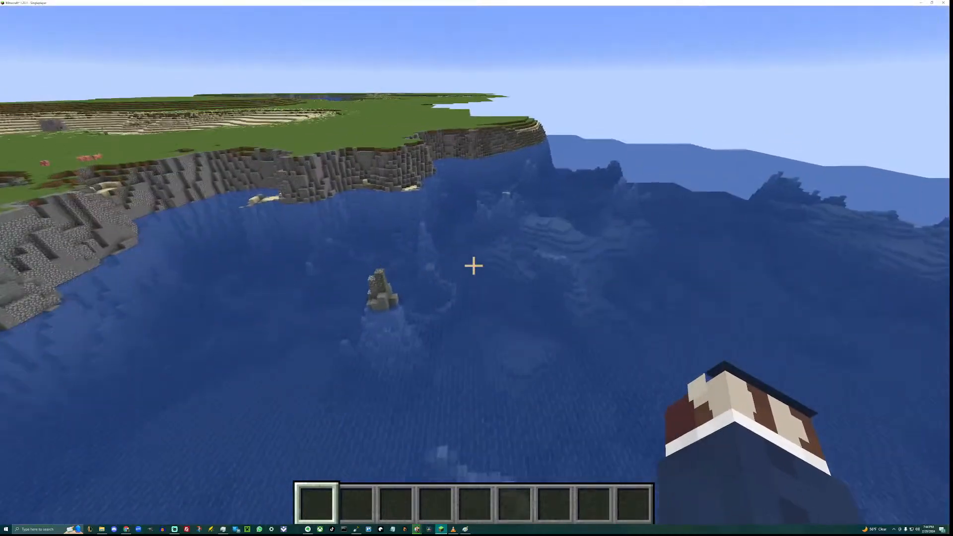
key(w)
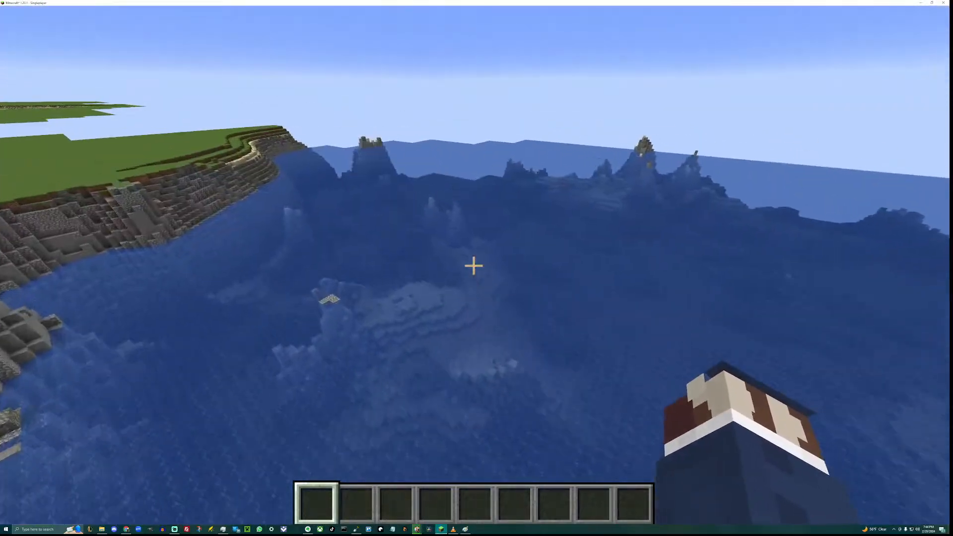
key(w)
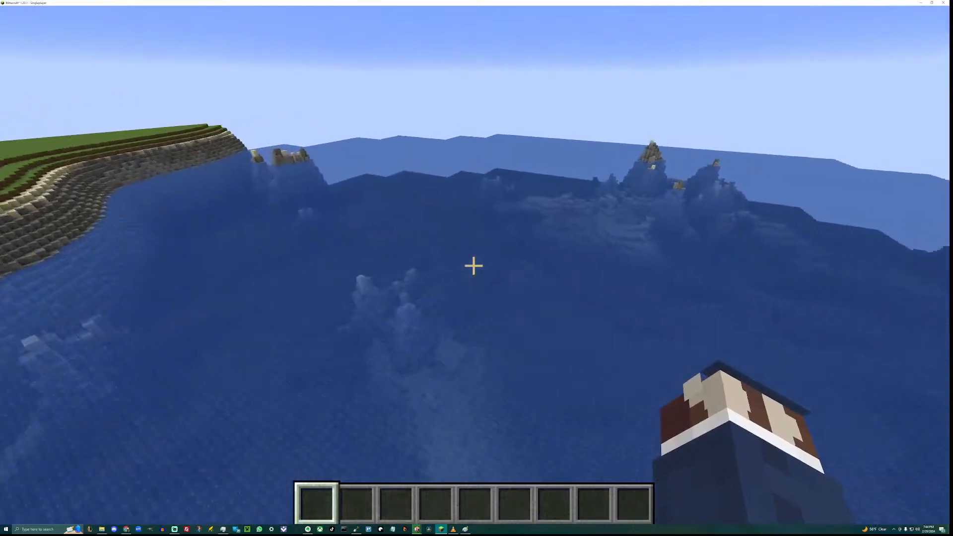
Inspect the smooth terraced stone and sand shoreline of the wide bay and the jagged islet in front of it.
key(w)
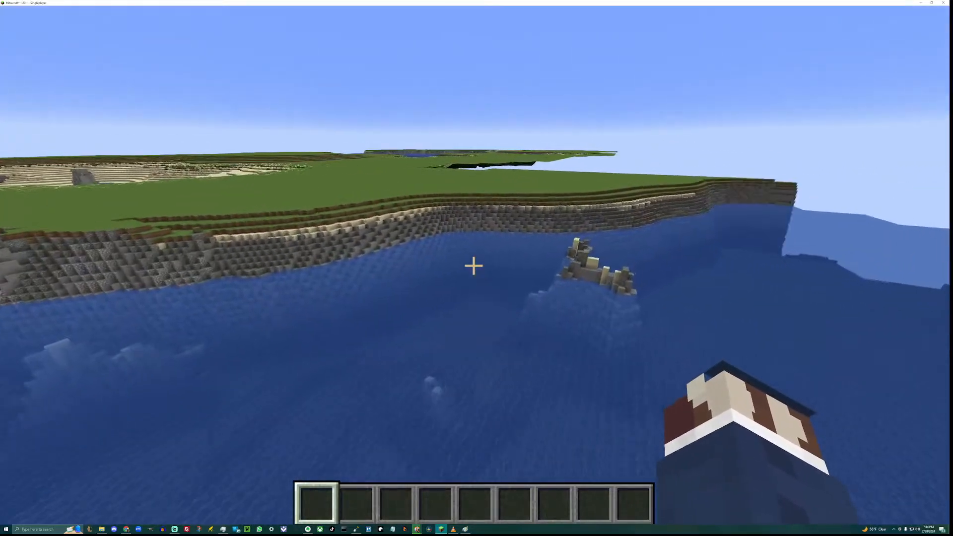
key(w)
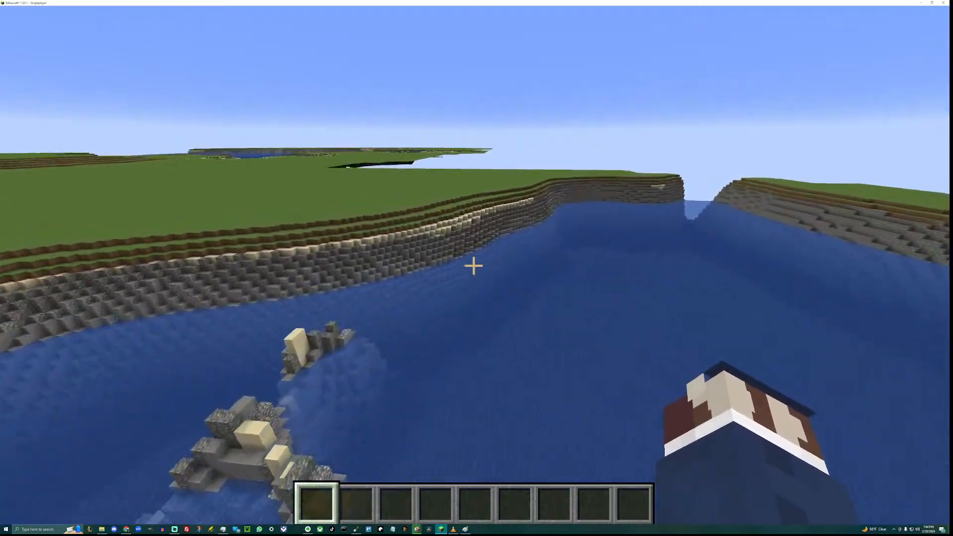
key(w)
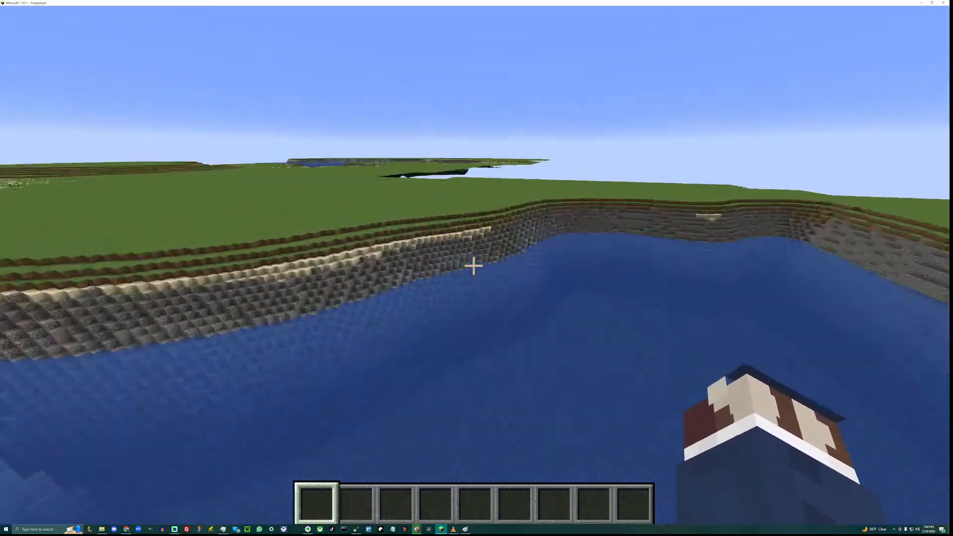
Turn back along the terraced shoreline and review the cliffs leading to the flat-topped grass headland.
key(w)
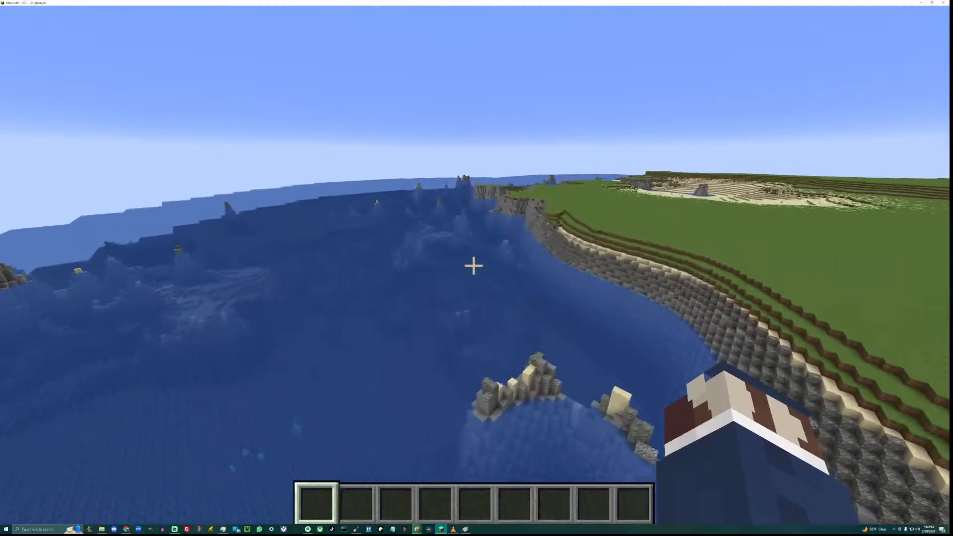
key(w)
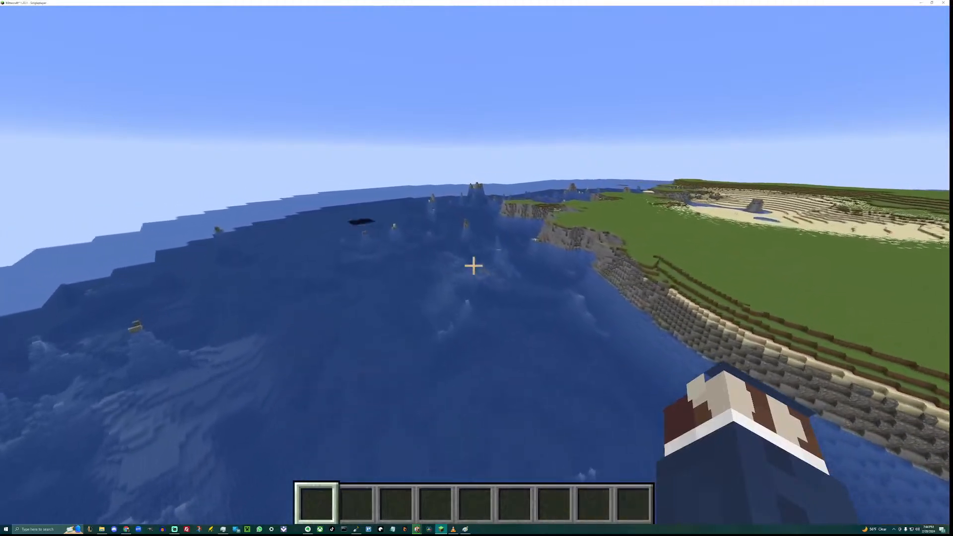
key(w)
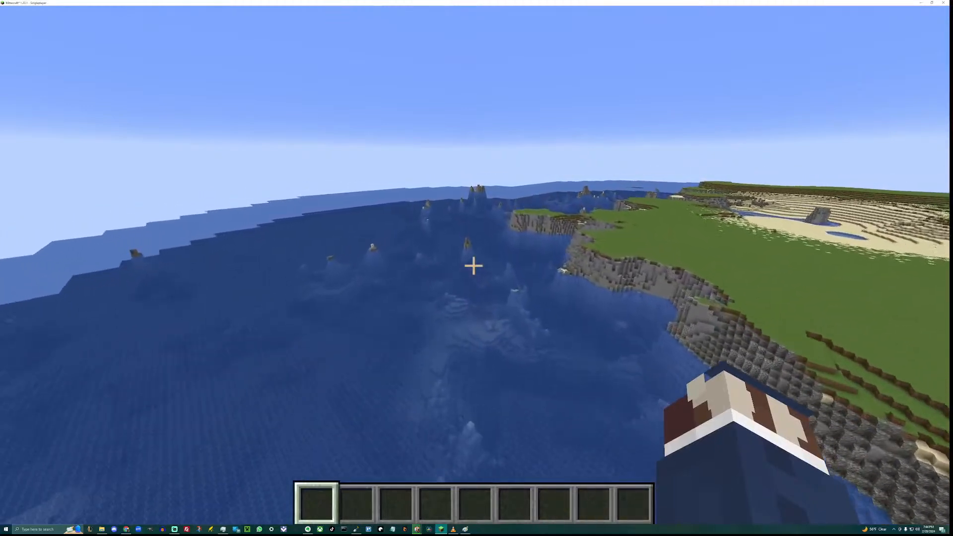
key(w)
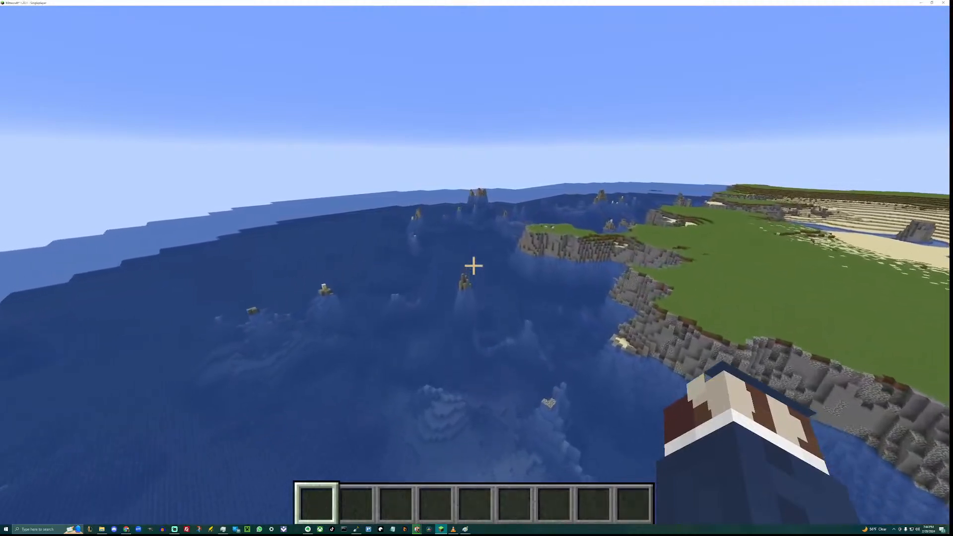
key(w)
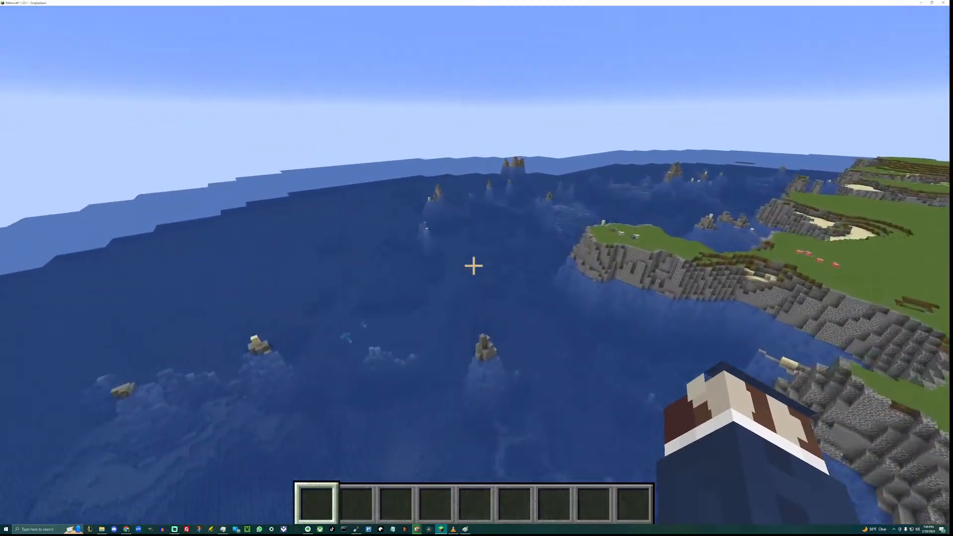
Fly past the headland over the outer sea and survey the chain of rock islets facing the sandy bay.
key(w)
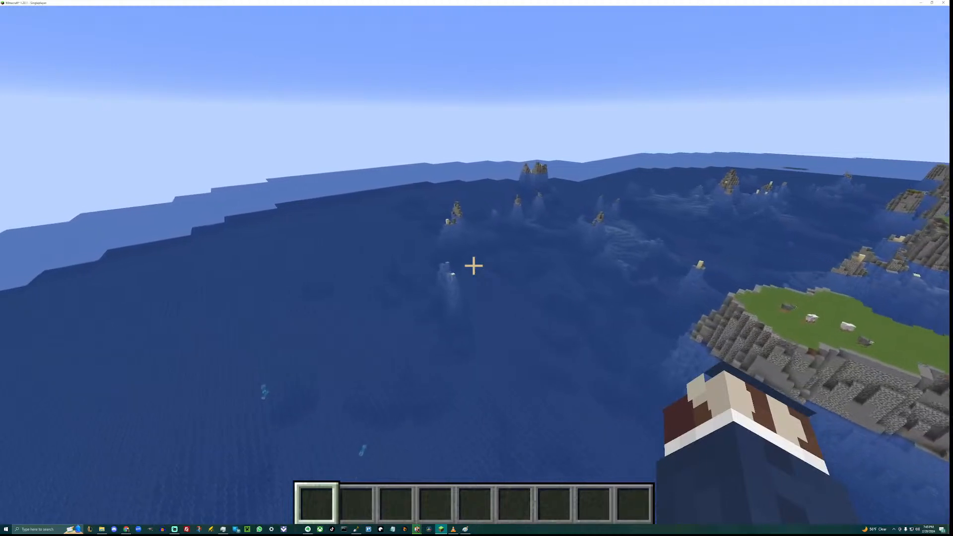
key(w)
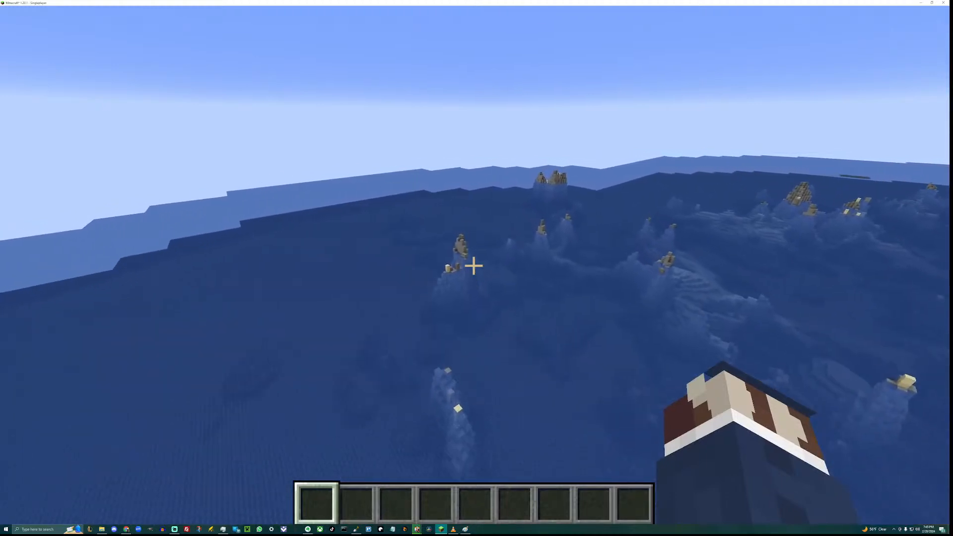
key(w)
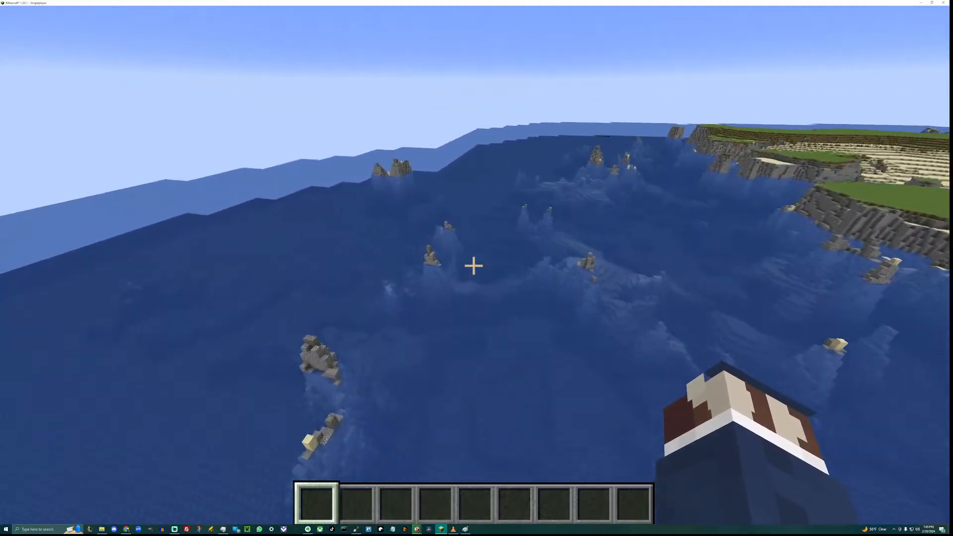
key(w)
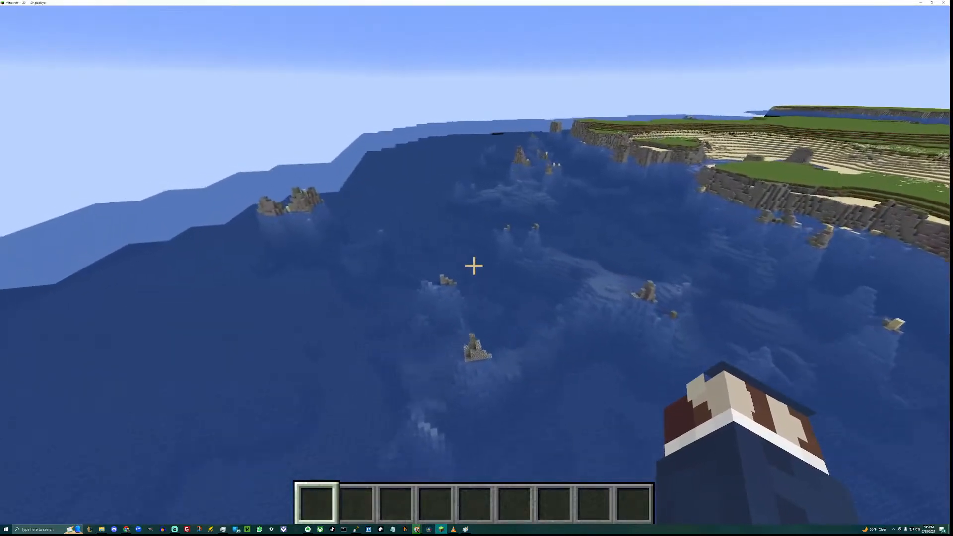
Fly past the grass-topped stone promontory and survey the scattered islets and submerged ridges in the bay beyond it.
key(w)
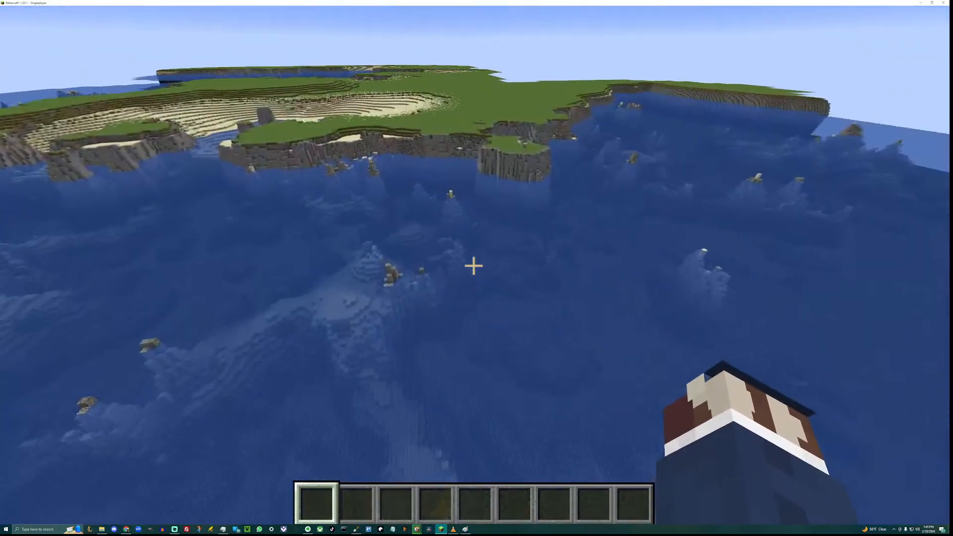
key(w)
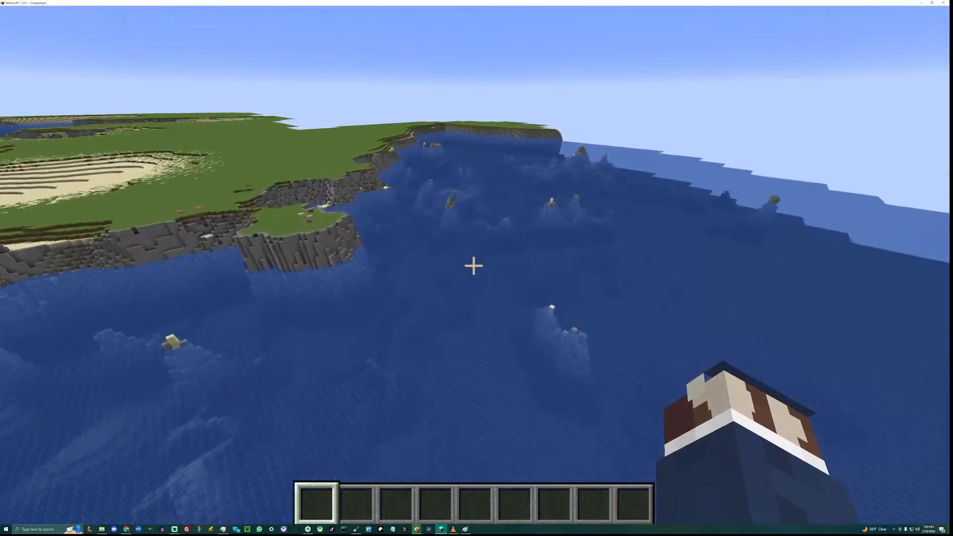
key(w)
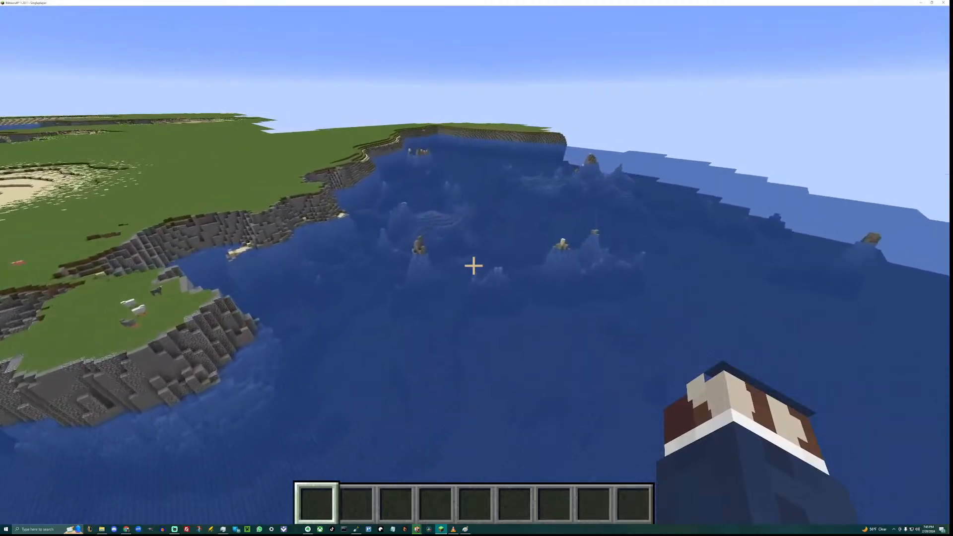
key(w)
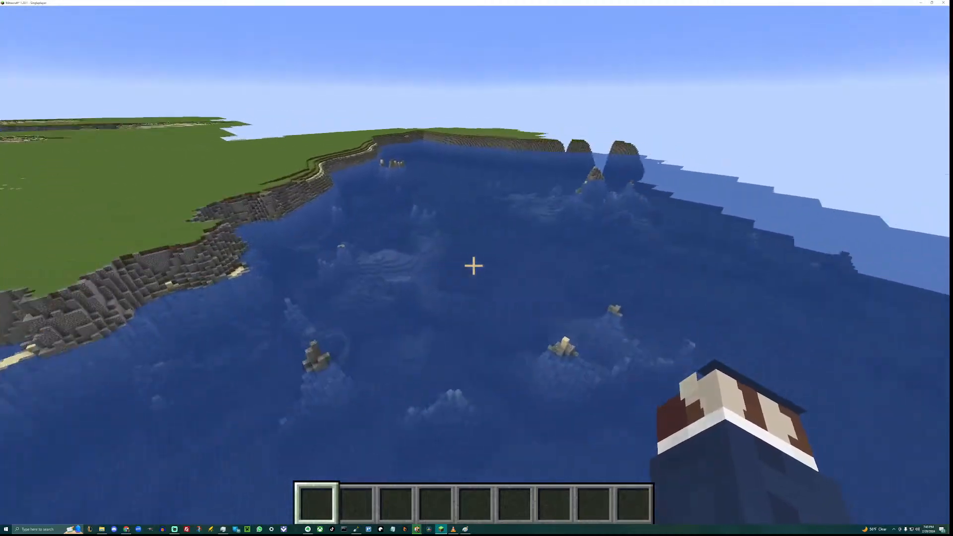
key(w)
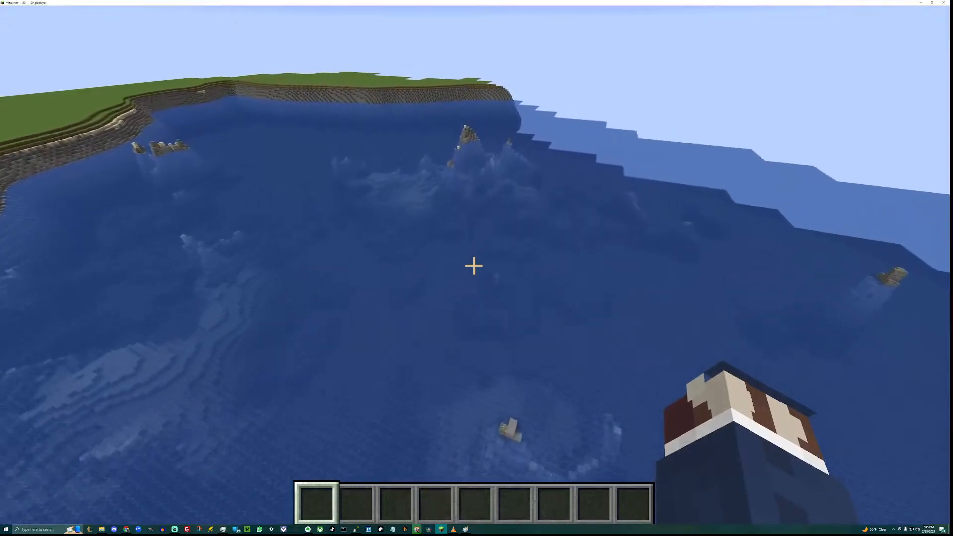
key(w)
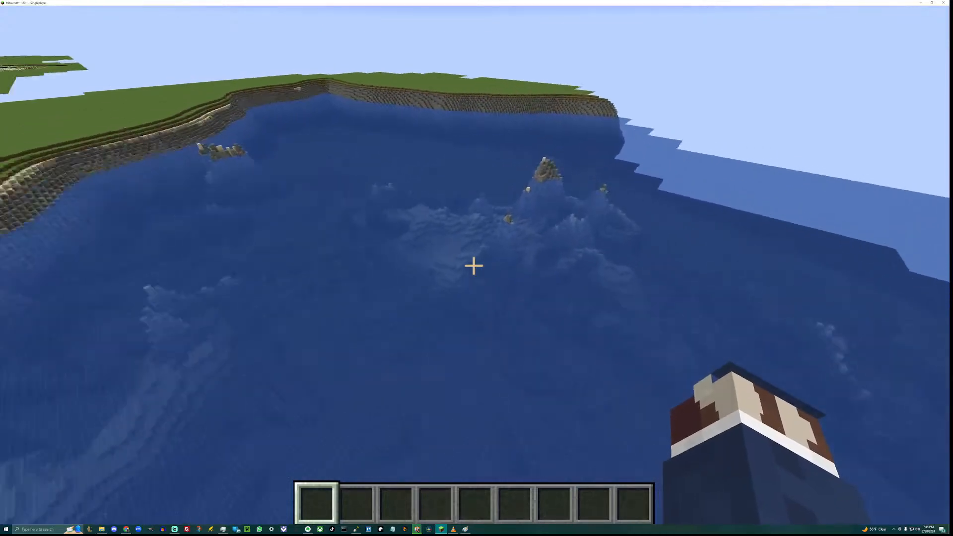
Turn toward the land and examine the stepped stone cliffs and the rugged rock face with its tiny sand ledge.
key(w)
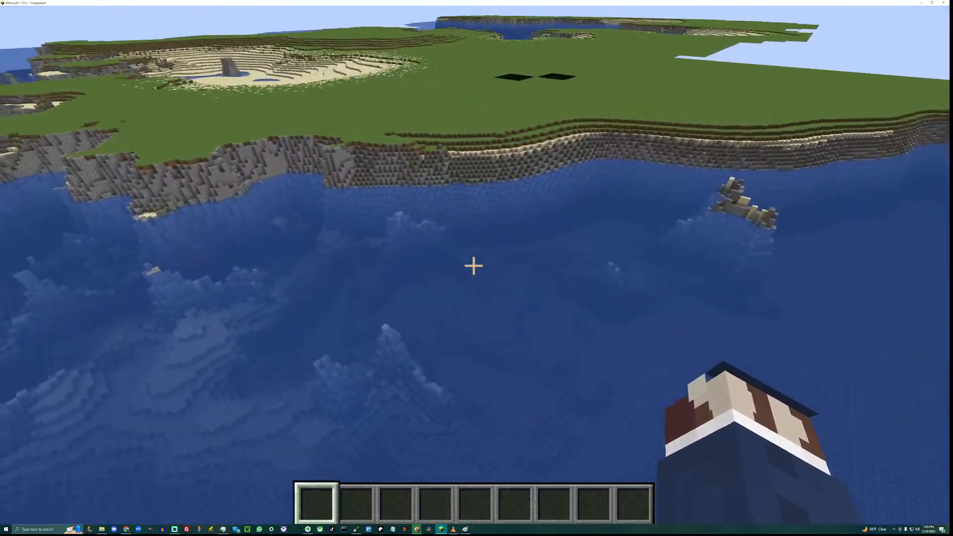
key(w)
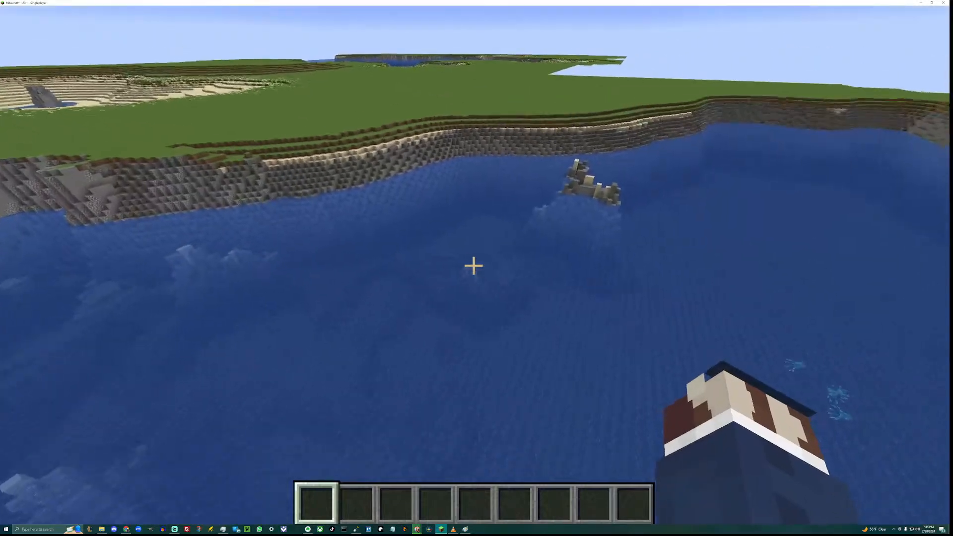
key(w)
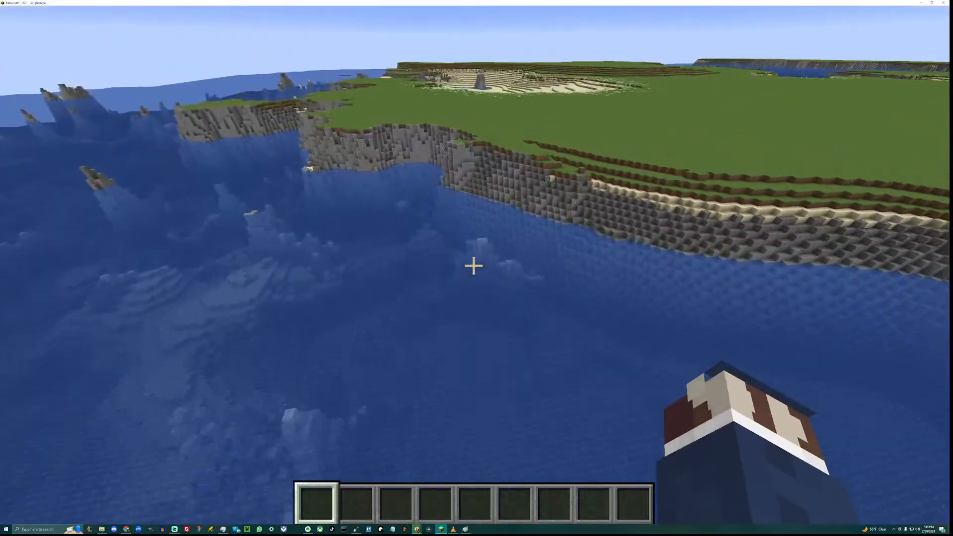
key(w)
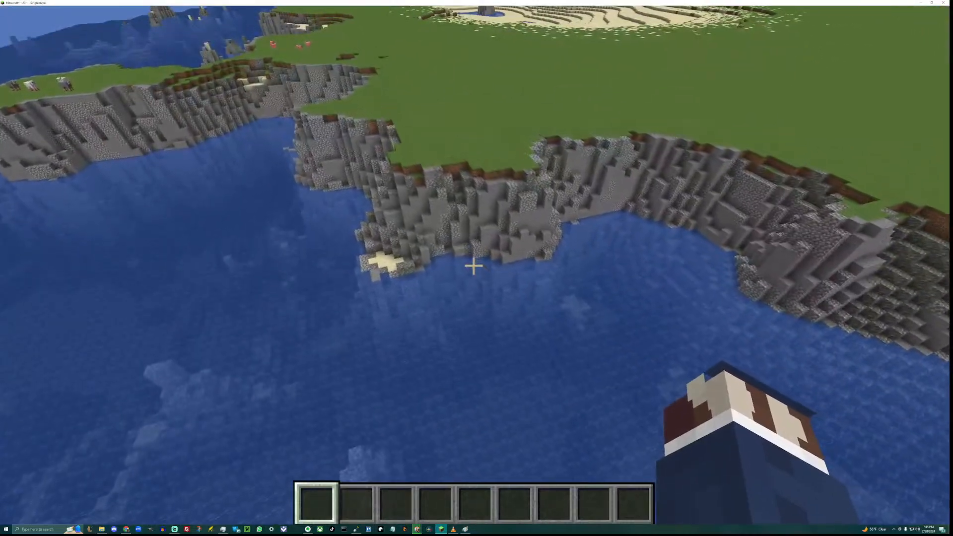
Follow the smooth curved shoreline past the broken rock islet and inspect the stone wall at the bay's far end.
key(w)
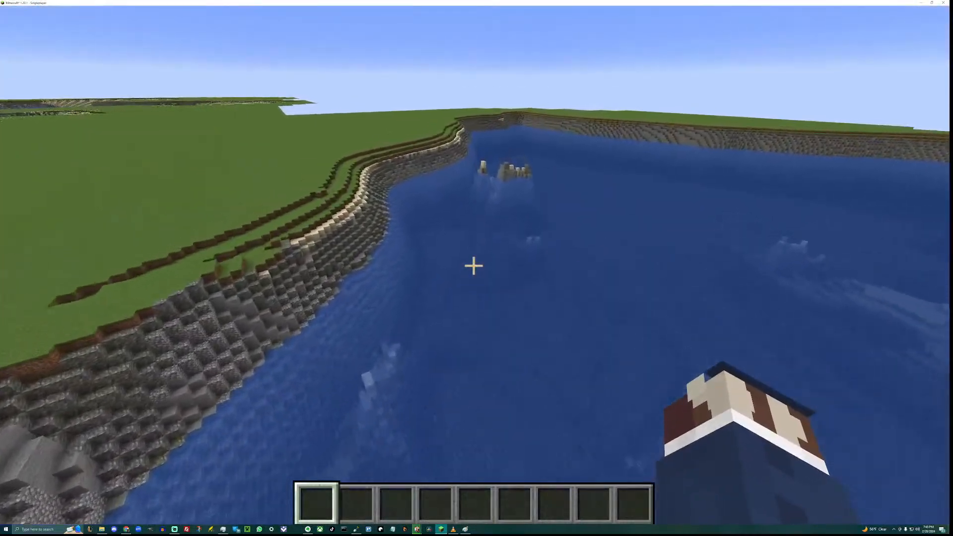
key(w)
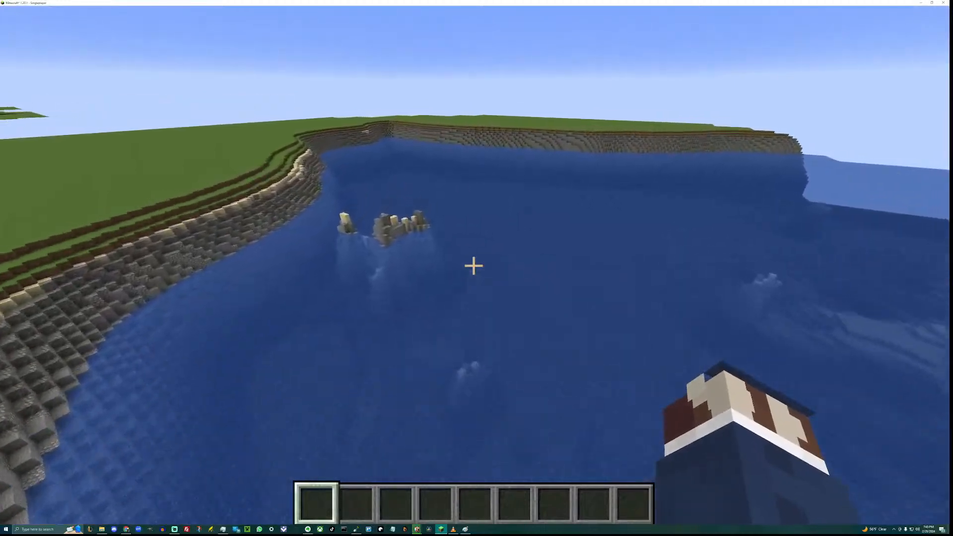
key(w)
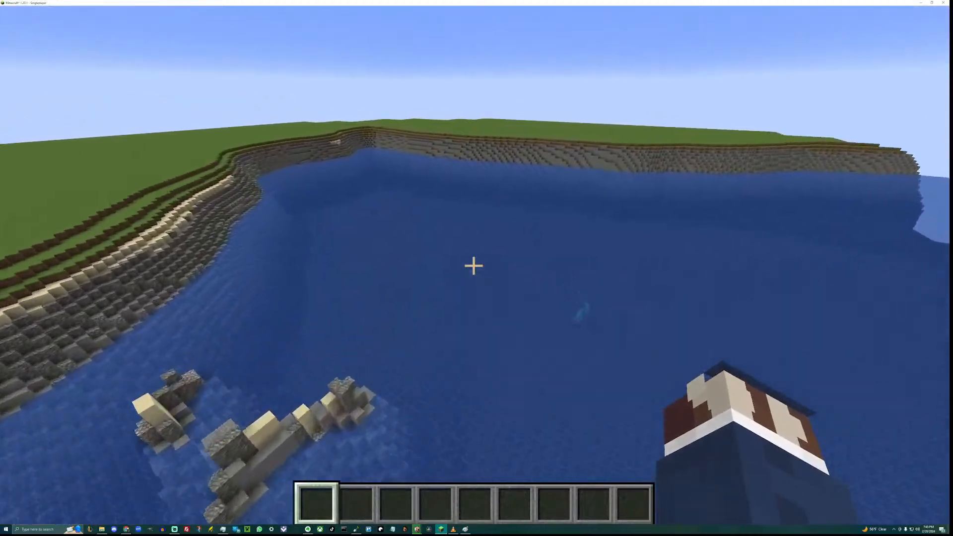
key(w)
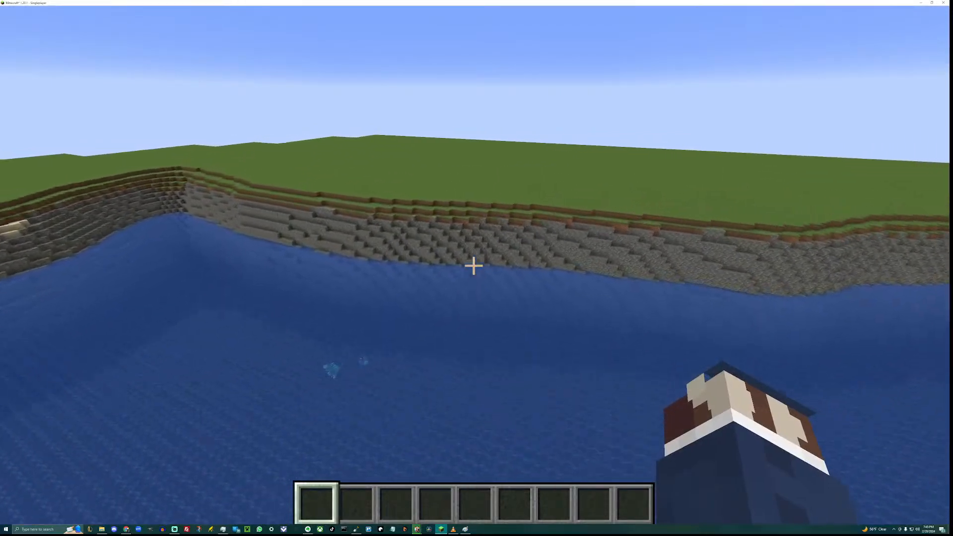
Turn back along the coast and review the submerged ridges and small sea stacks on the way to the steep headland.
key(w)
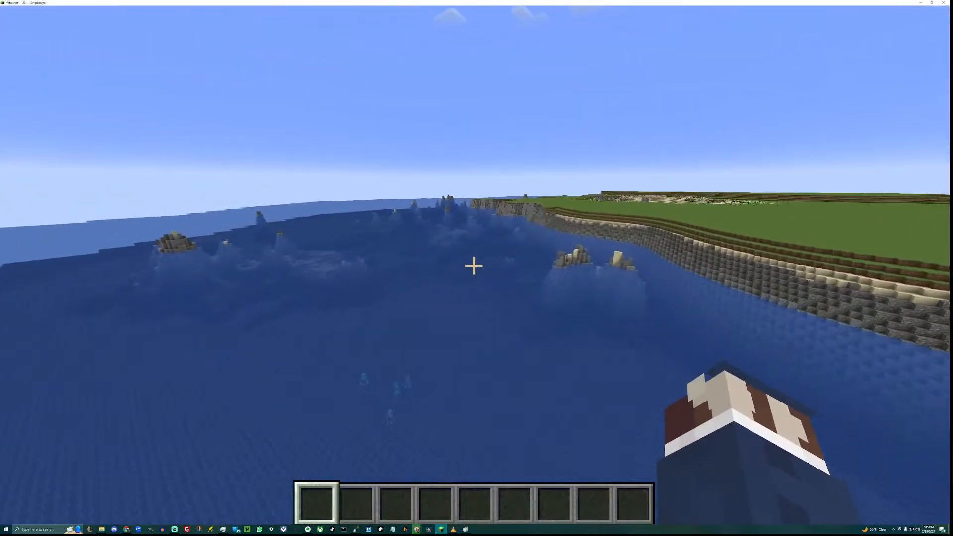
key(w)
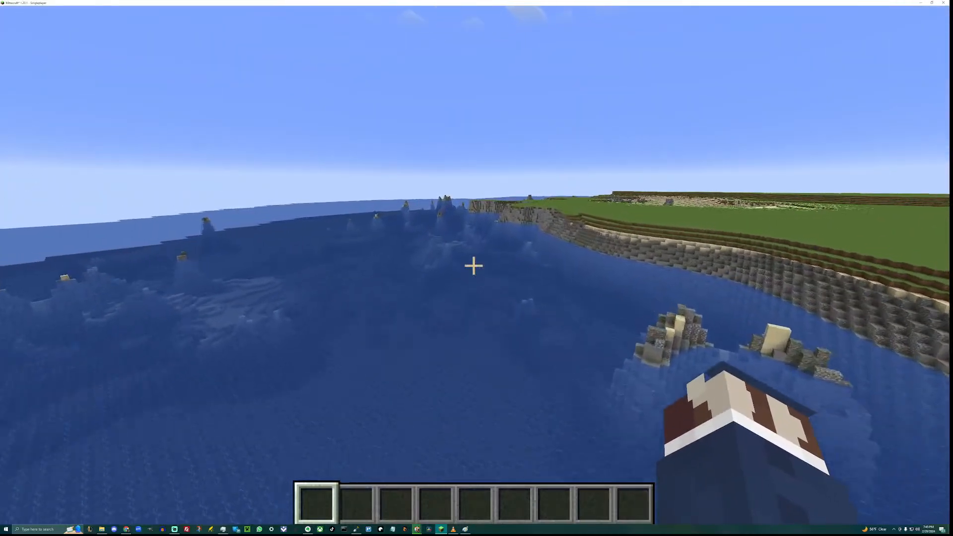
key(w)
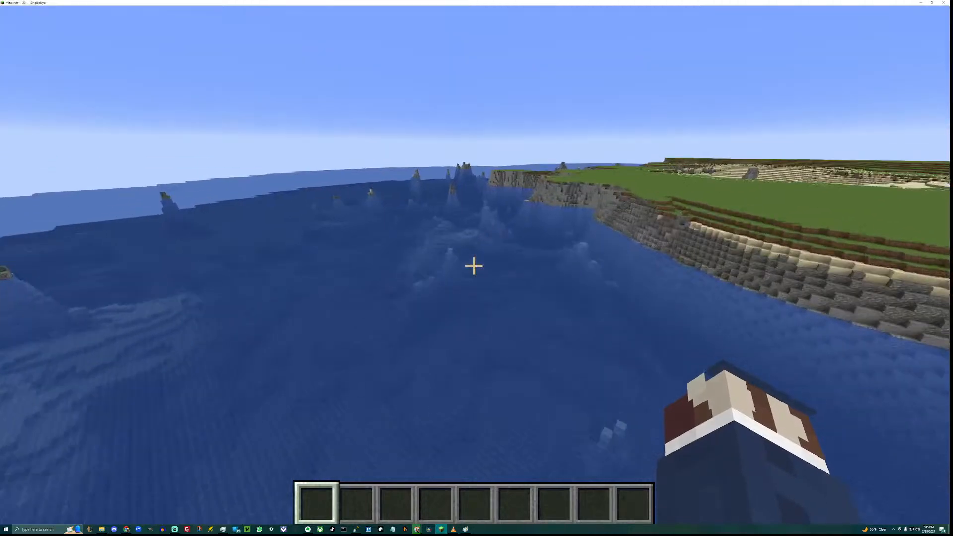
key(w)
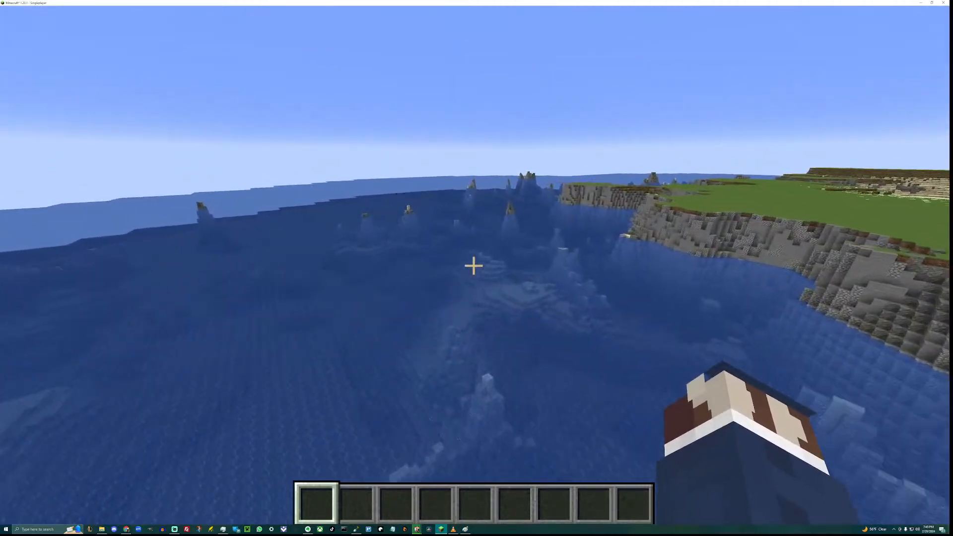
key(w)
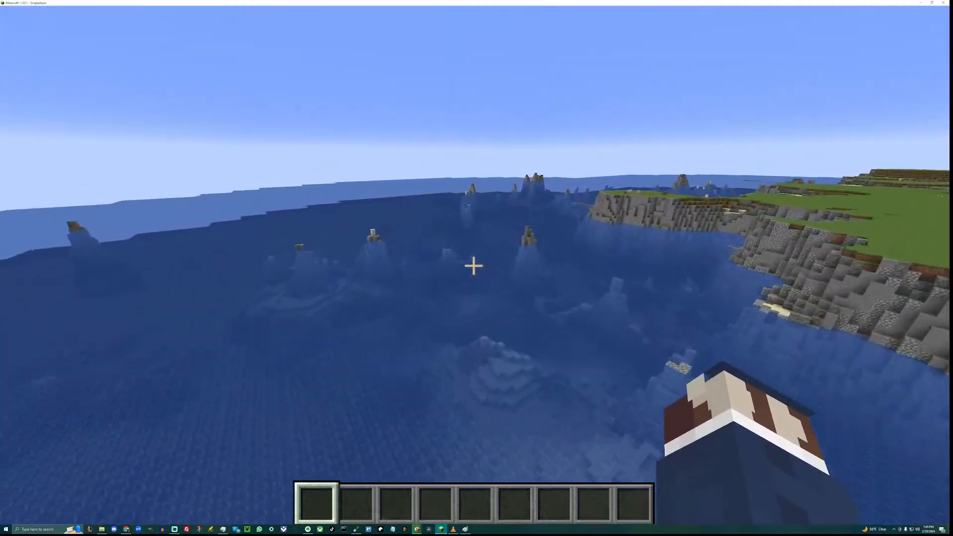
key(w)
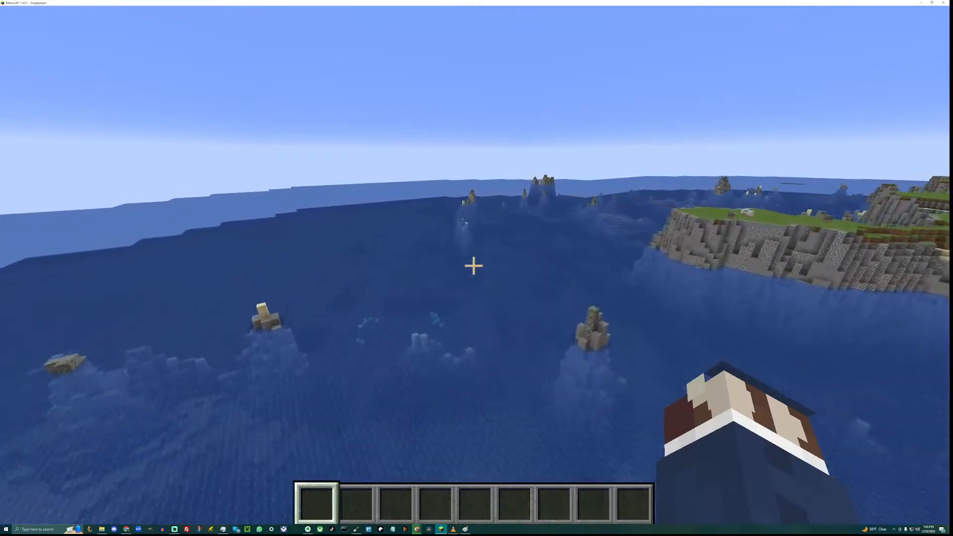
Cross the flat grass headland with the sheep and view the cliffs and rock stacks behind it.
key(w)
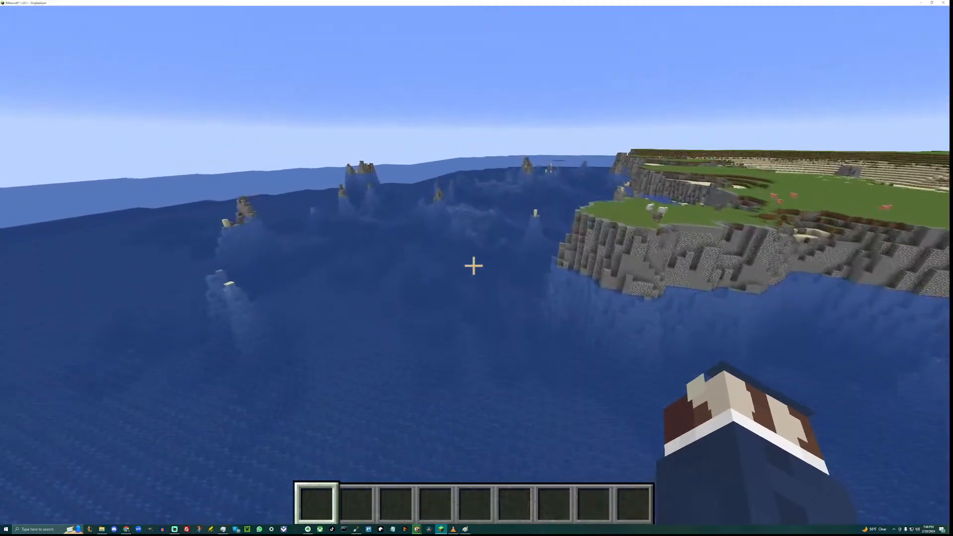
key(w)
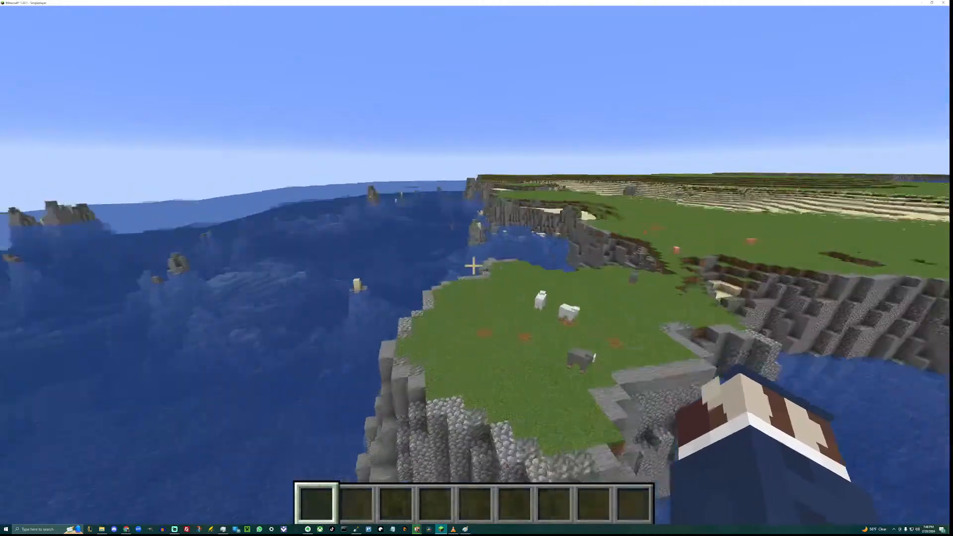
key(w)
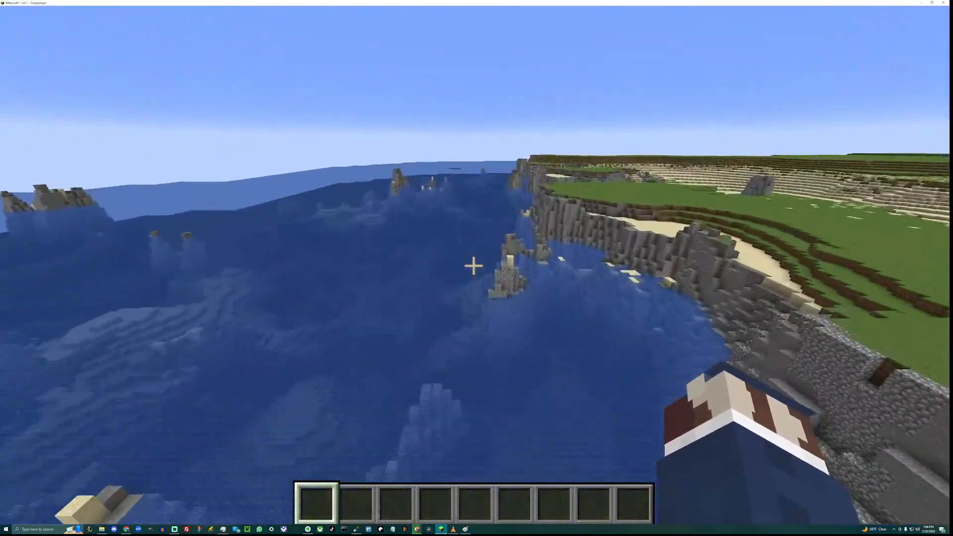
Survey the large offshore rock islets, then approach the grass-topped island at the mouth of the terraced sandy bay.
key(w)
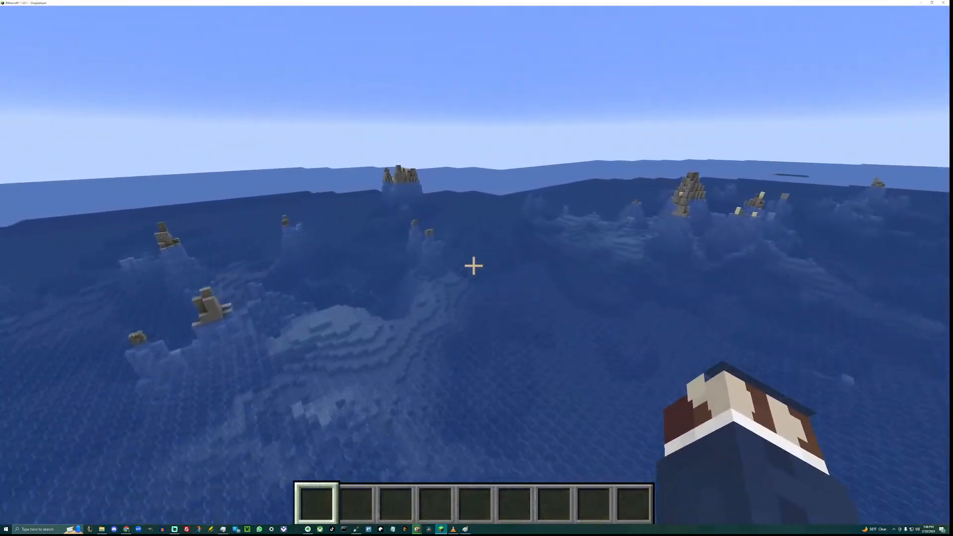
key(w)
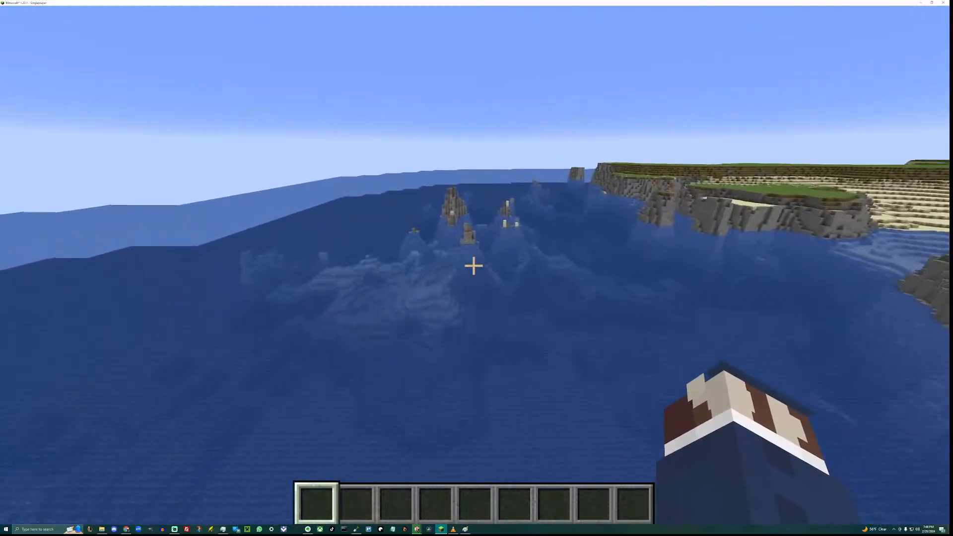
key(w)
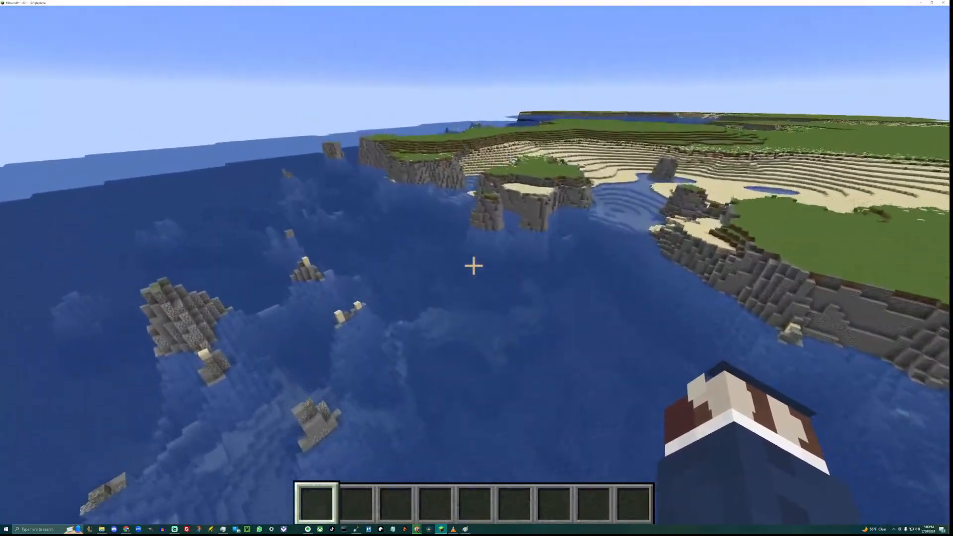
key(w)
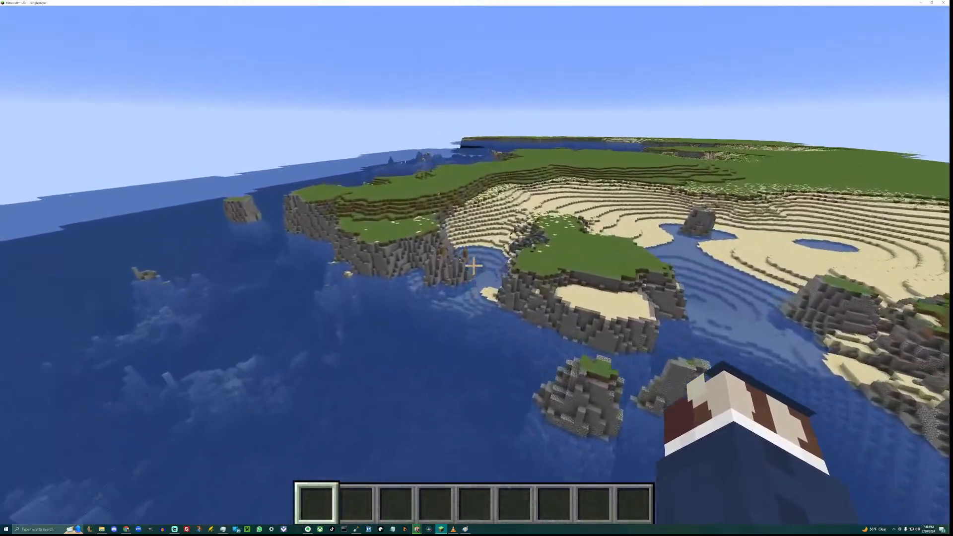
Follow the grassy clifftop beyond the sandy bay and descend into the rocky inlet to inspect its stone walls and water pool.
key(w)
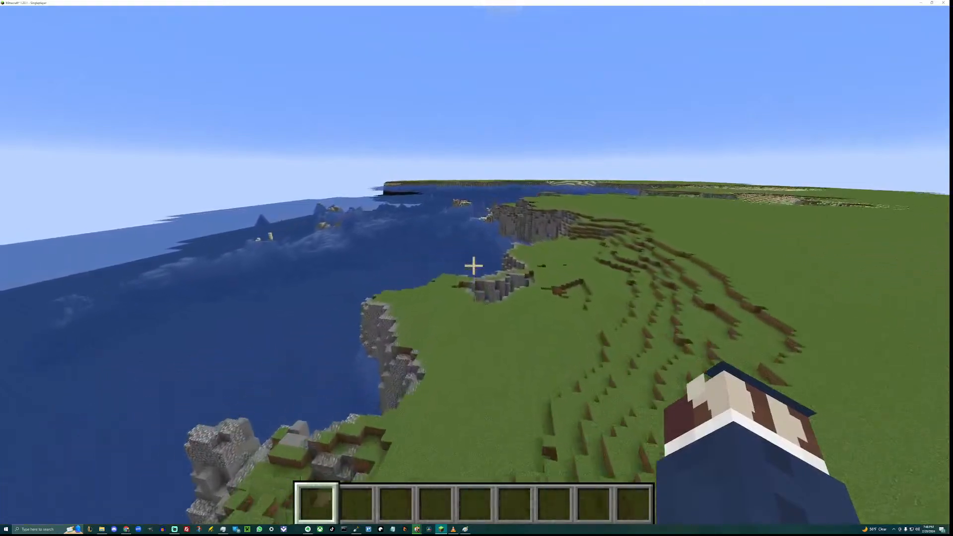
key(w)
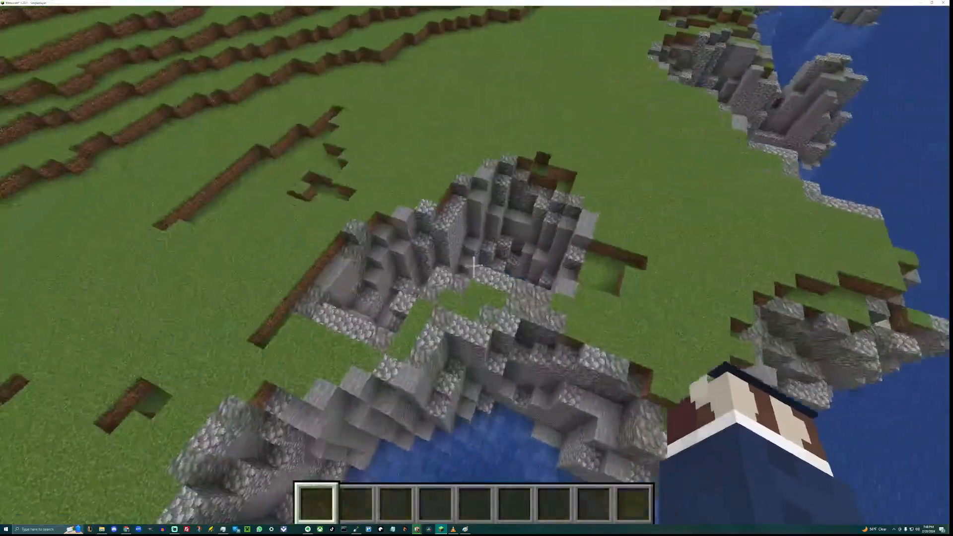
key(shift)
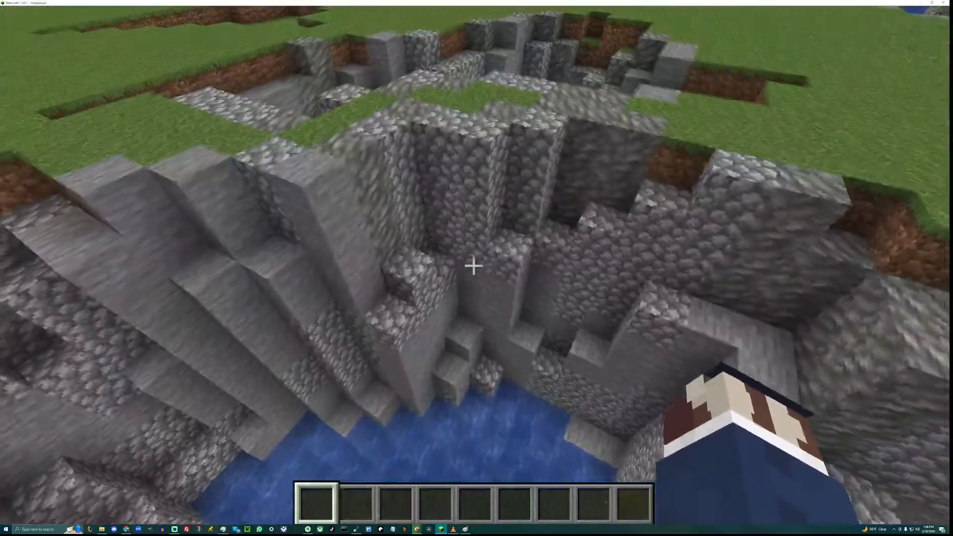
key(w)
key(shift)
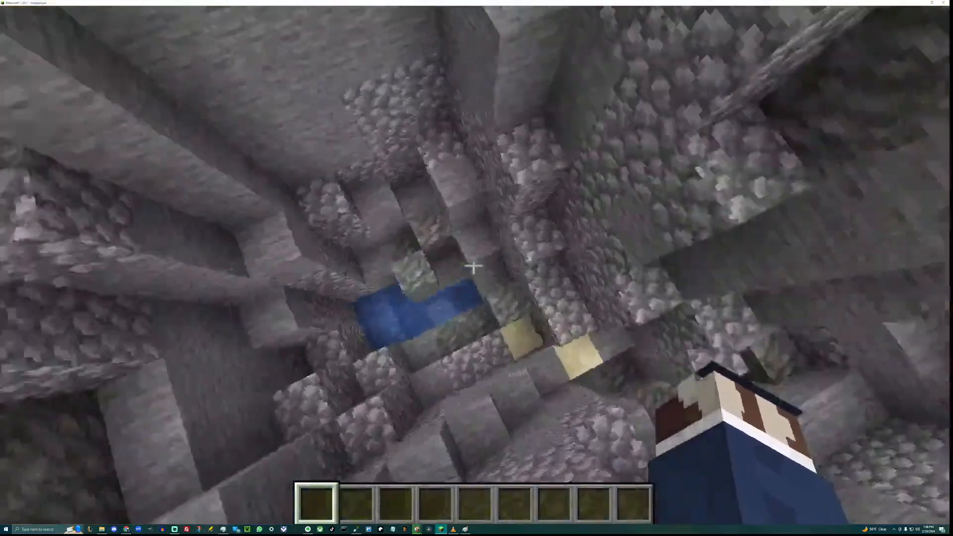
Rise out of the rocky inlet and survey the surrounding cliffs, grass plain and sandy bays from high above.
key(space)
key(w)
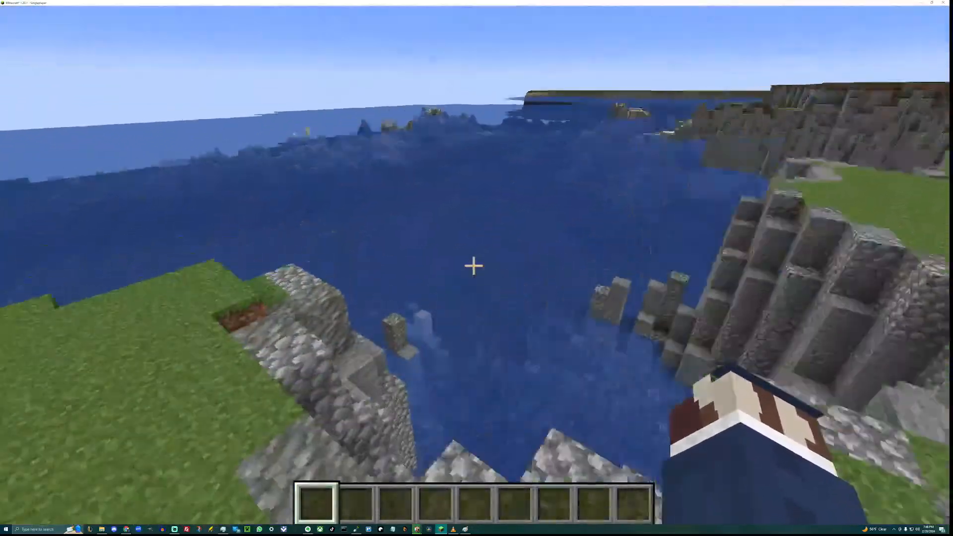
key(w)
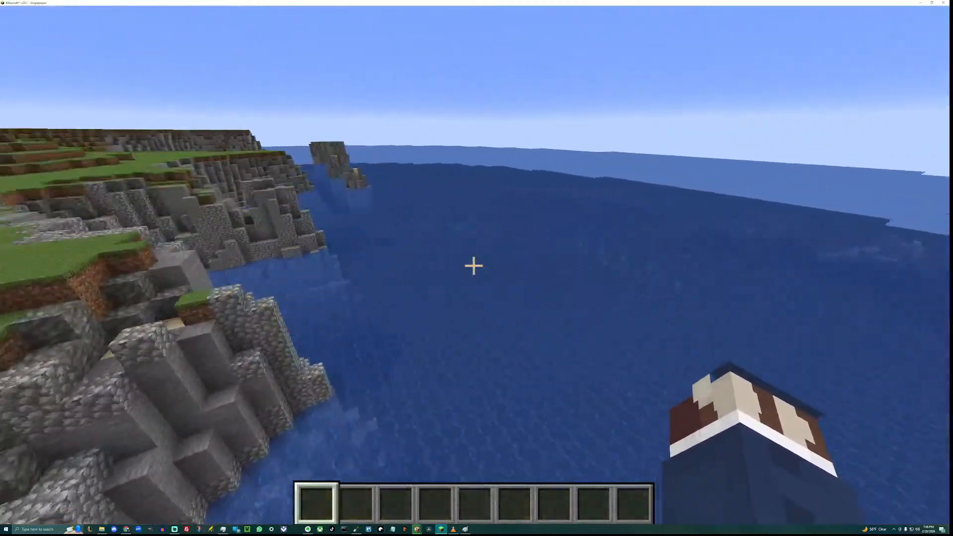
key(w)
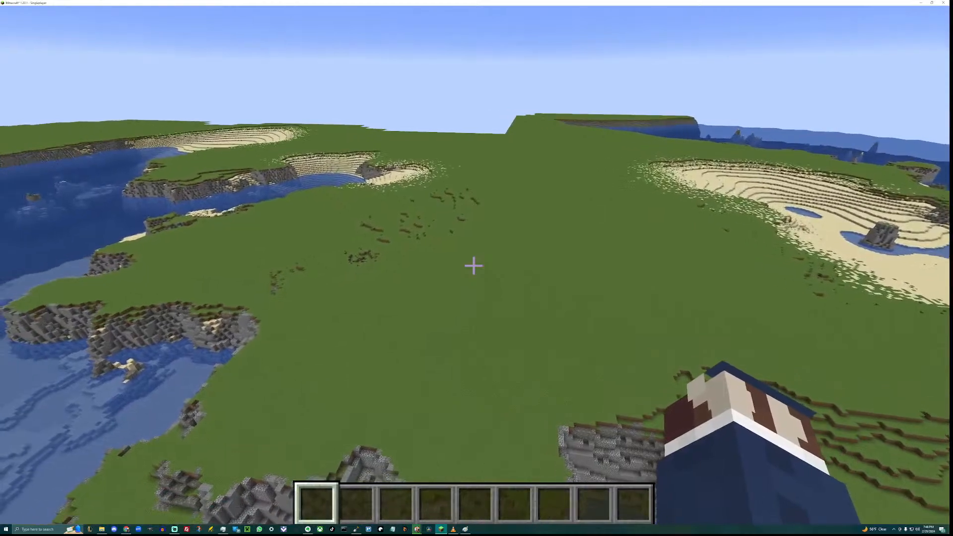
key(a)
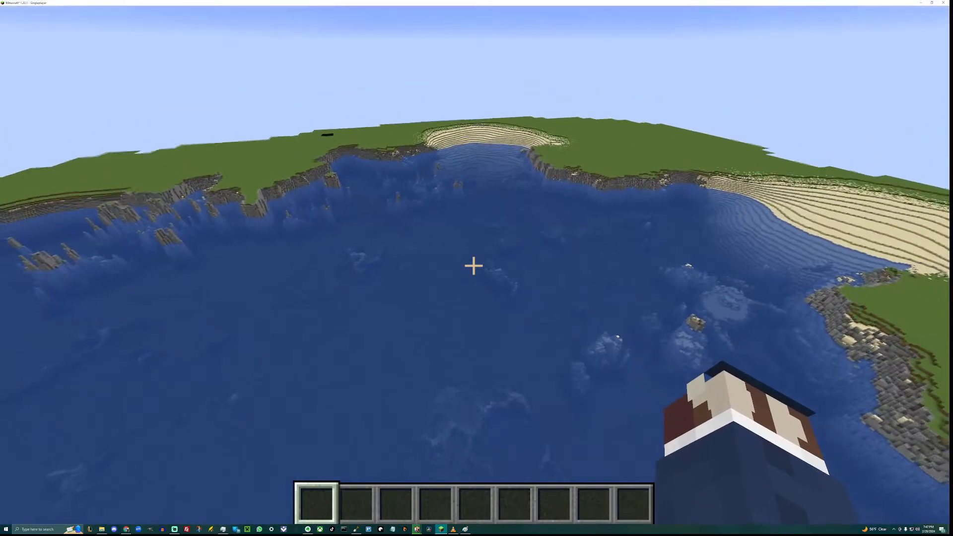
Fly over the open water to the large terraced sandy bay and survey its beach and adjoining stone cliffs.
key(w)
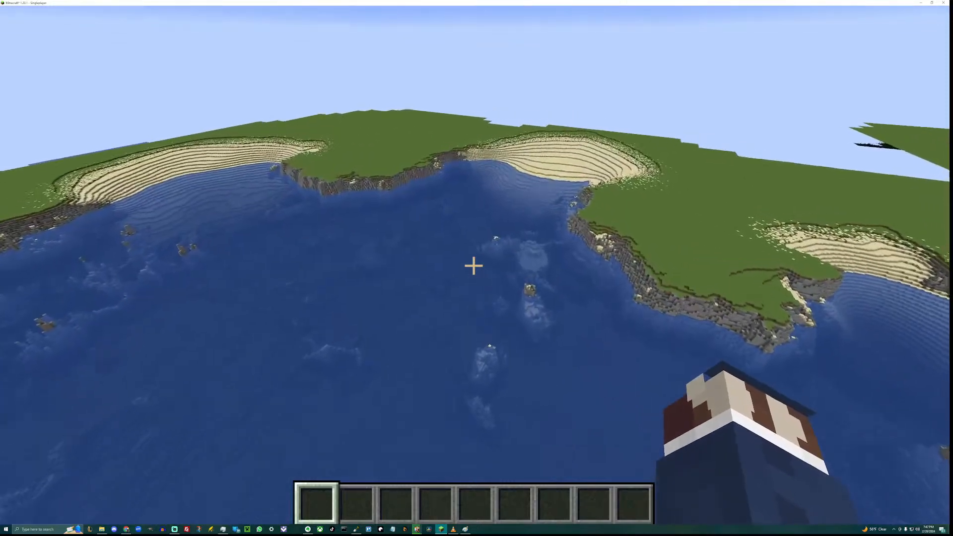
key(w)
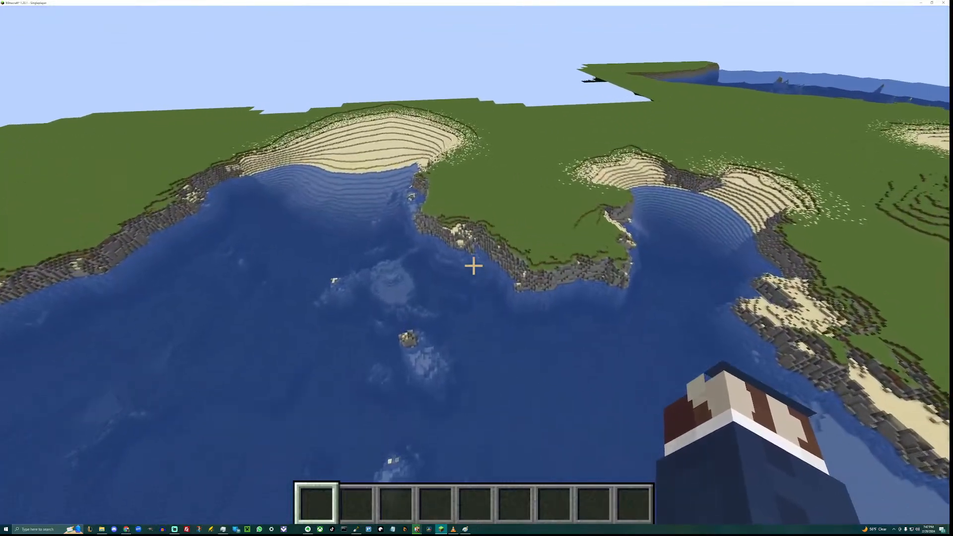
key(w)
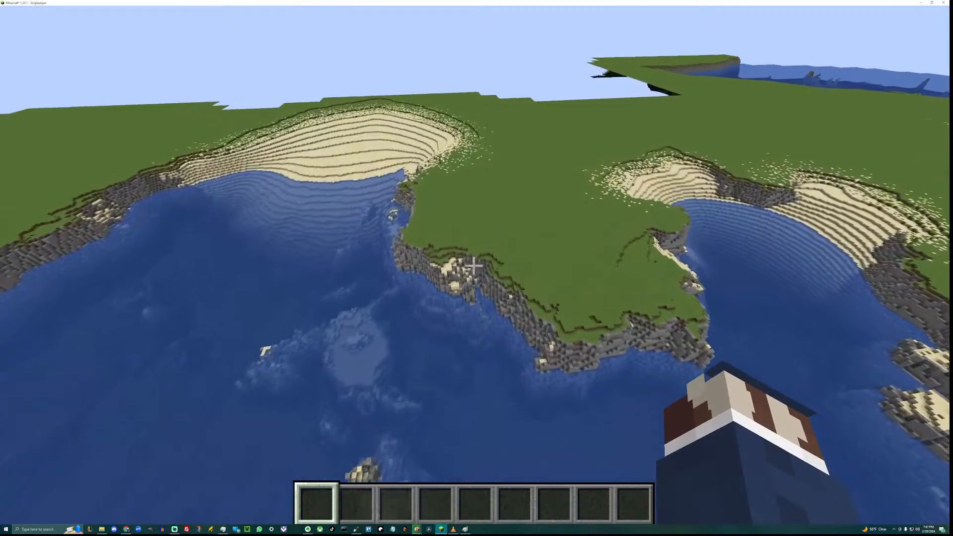
key(w)
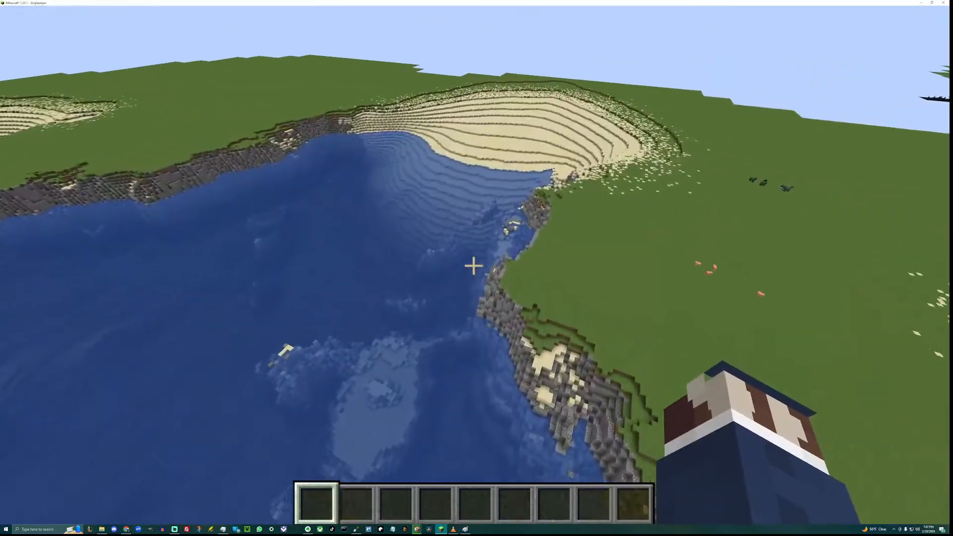
key(w)
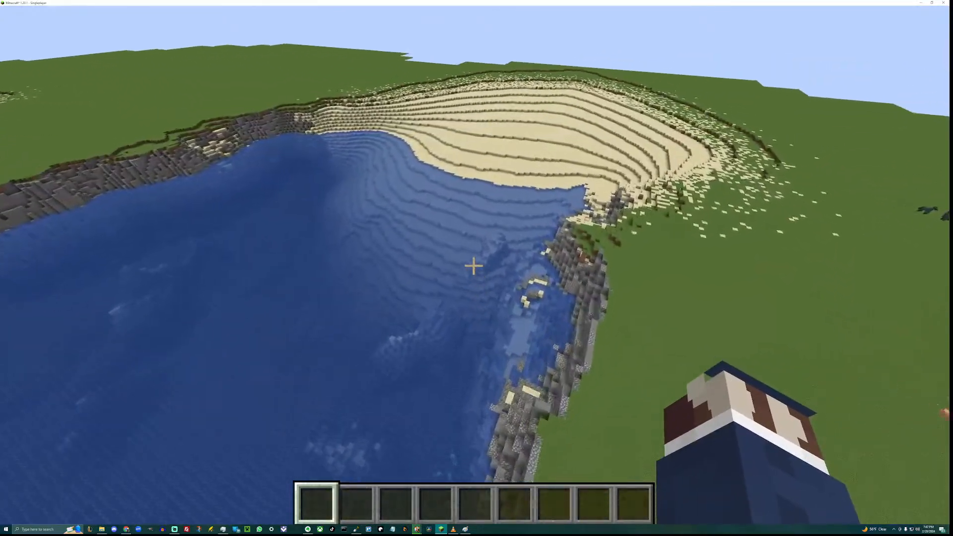
key(w)
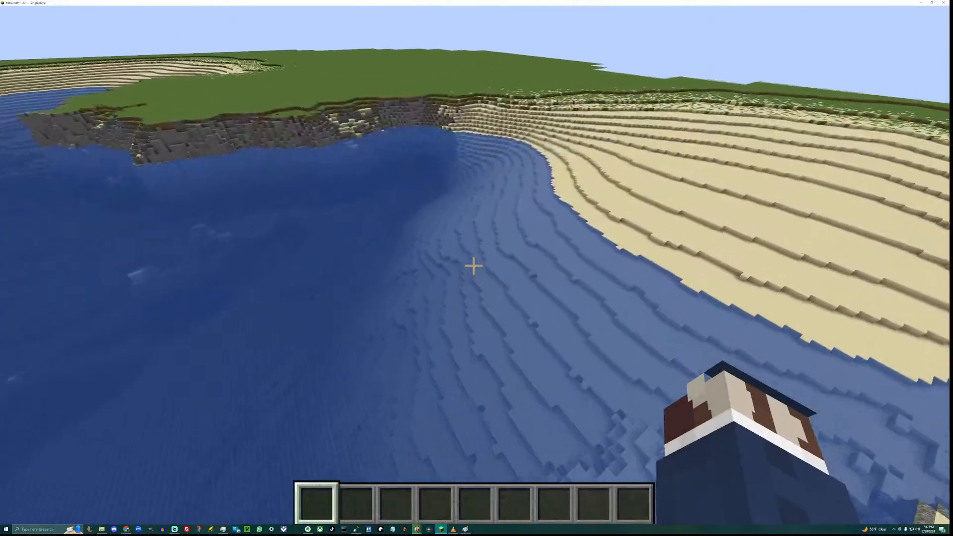
key(w)
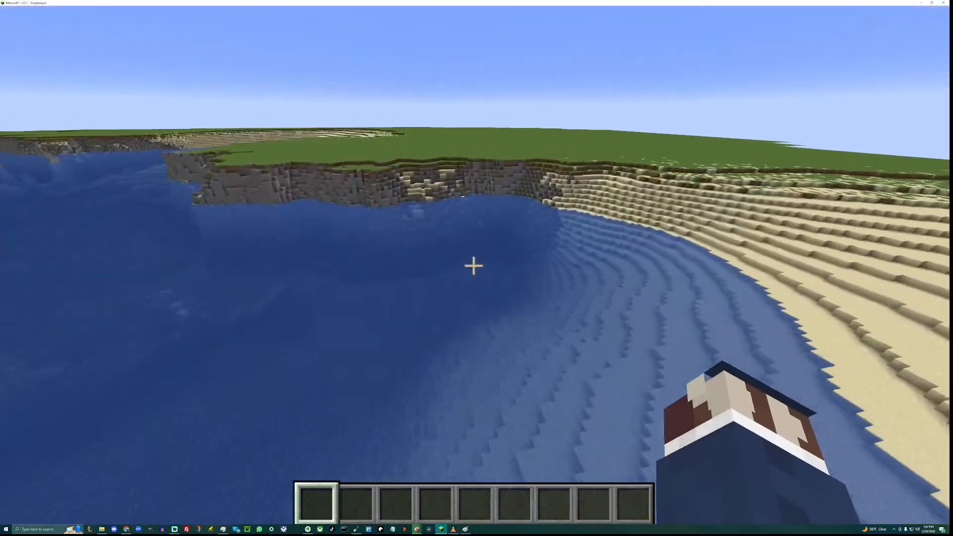
key(w)
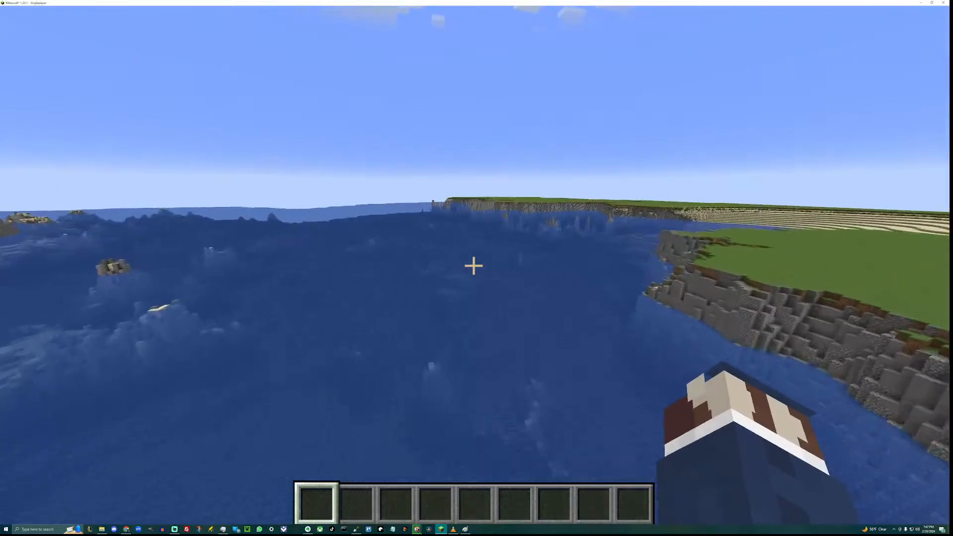
Switch to Spectator Mode and cross the open sea to inspect the stone cliff walls of the narrow grassy headland.
key(w)
key(F3+n)
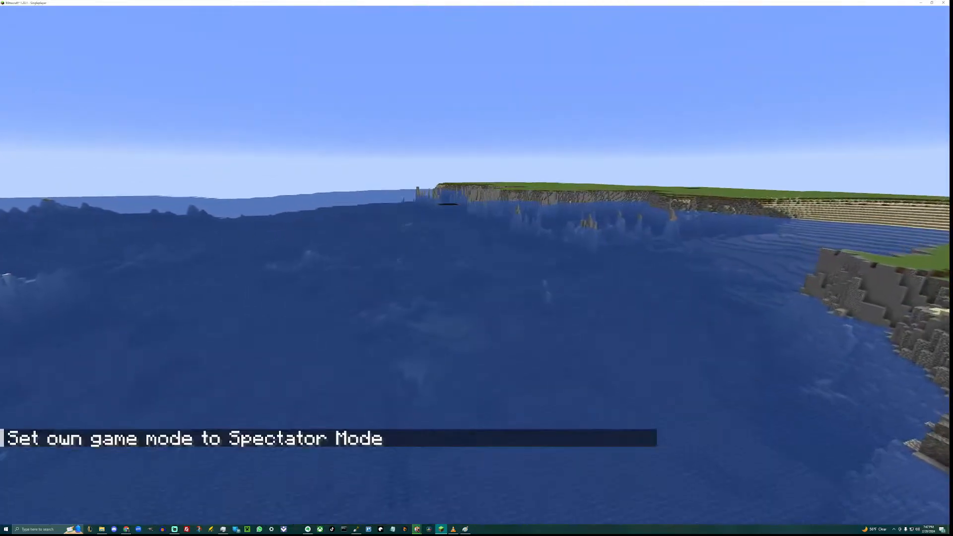
key(w)
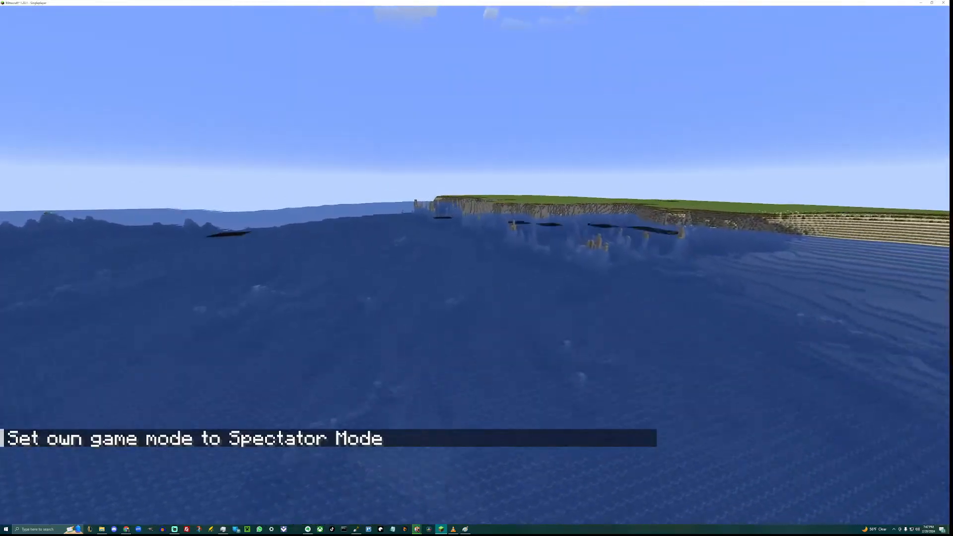
key(w)
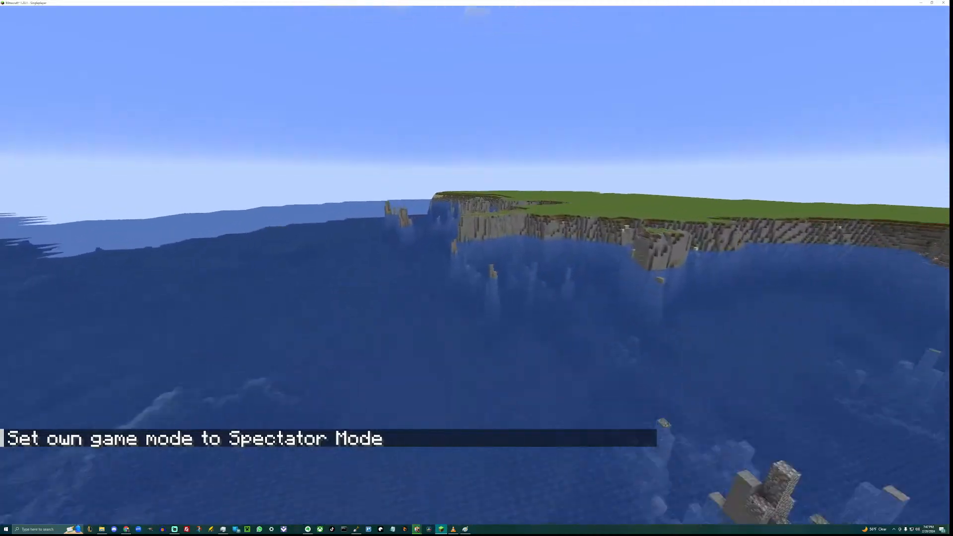
key(w)
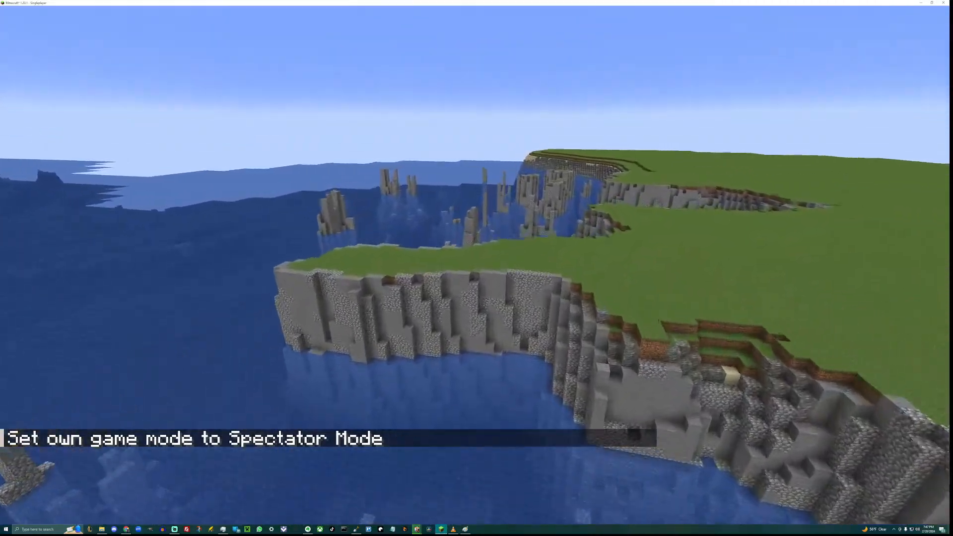
key(w)
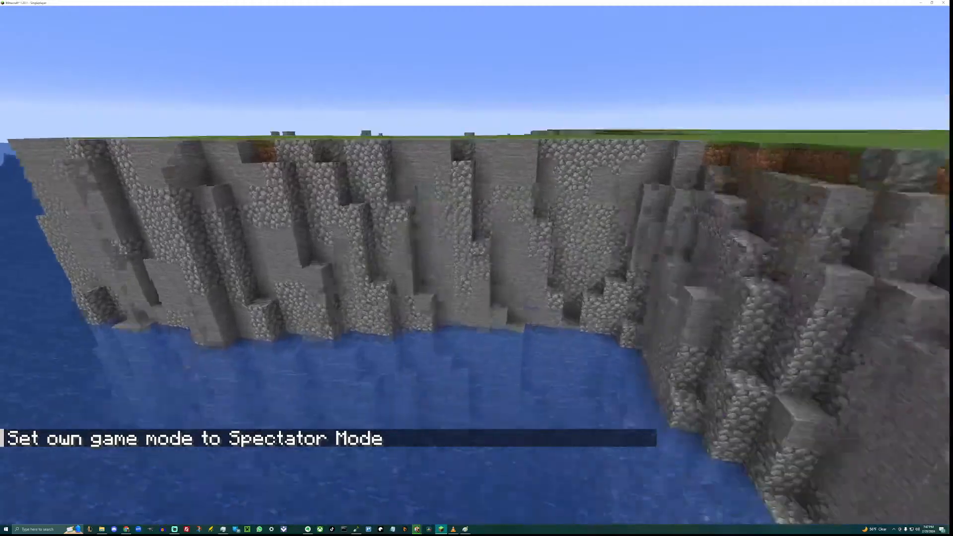
key(w)
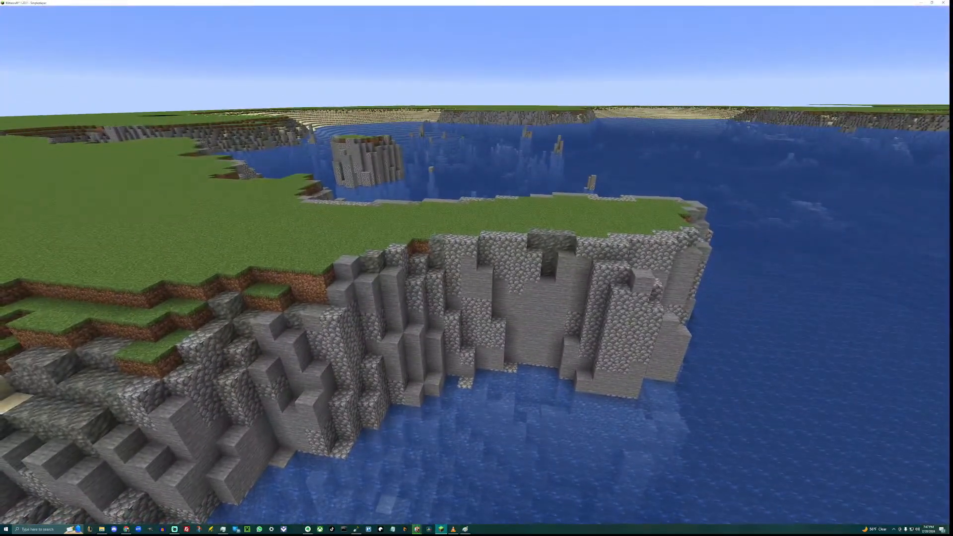
Pause the game, note "Fix Cave layer for sea arches" in Notepad, and return to Minecraft.
key(Escape)
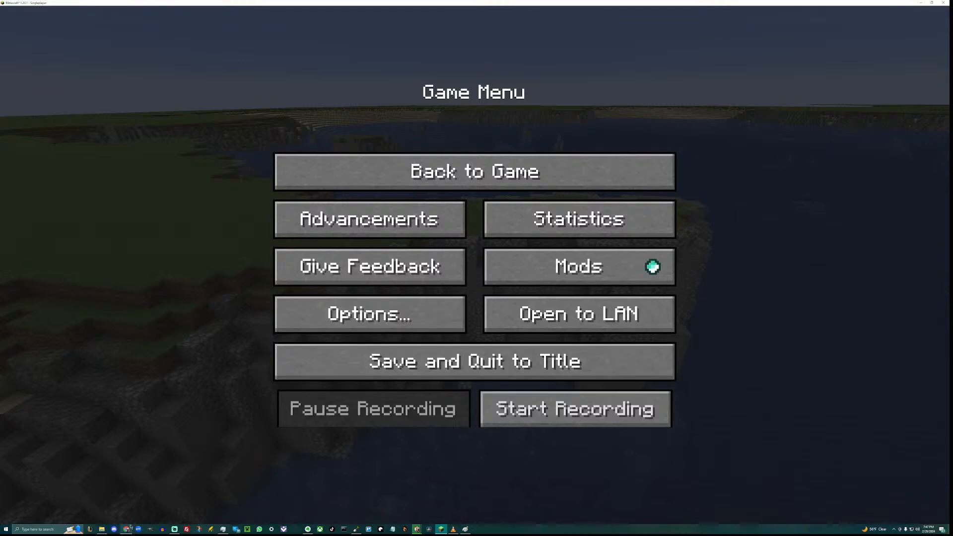
click(393, 529)
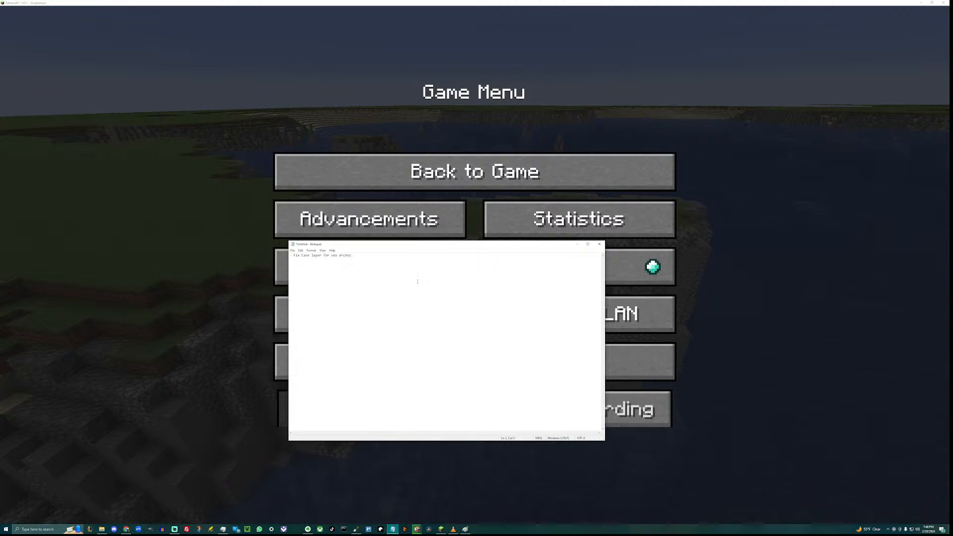
click(577, 244)
click(475, 171)
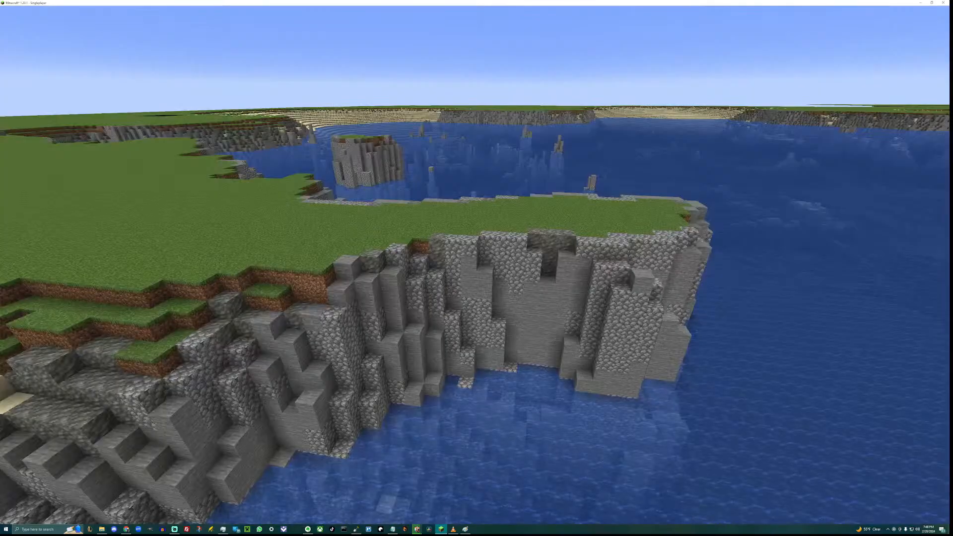
Circle the narrow grassy headland and view its cliff faces, the nearby sea stacks and the grass-topped rock island.
key(d)
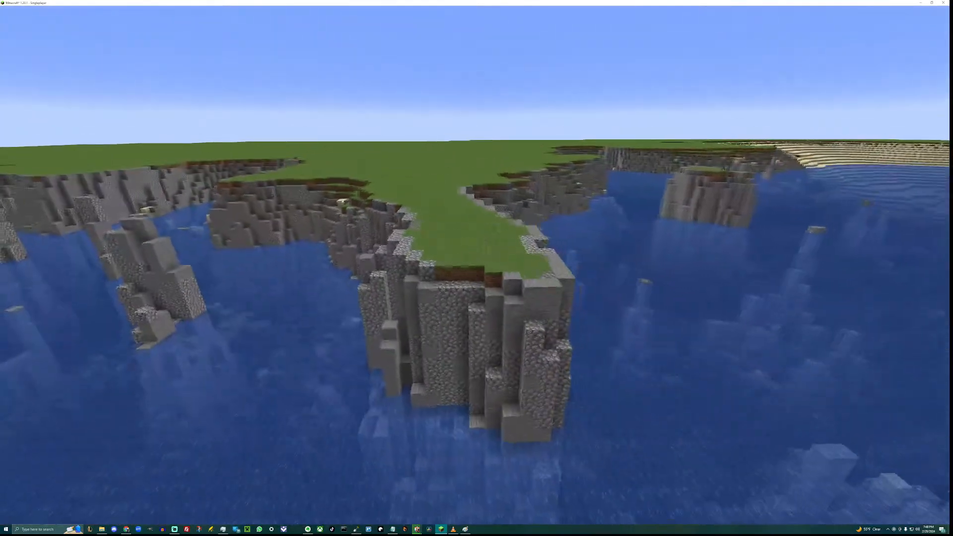
key(w)
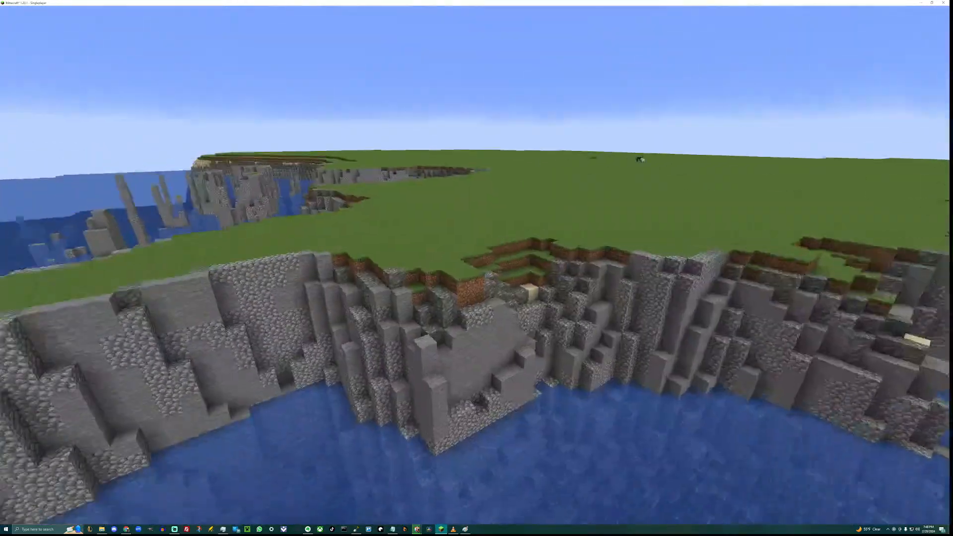
key(a)
key(s)
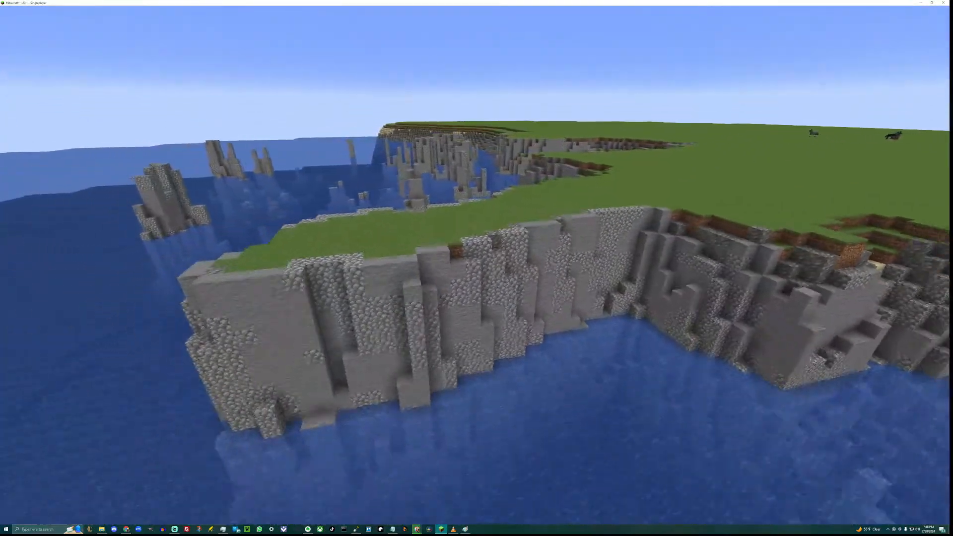
key(a)
key(w)
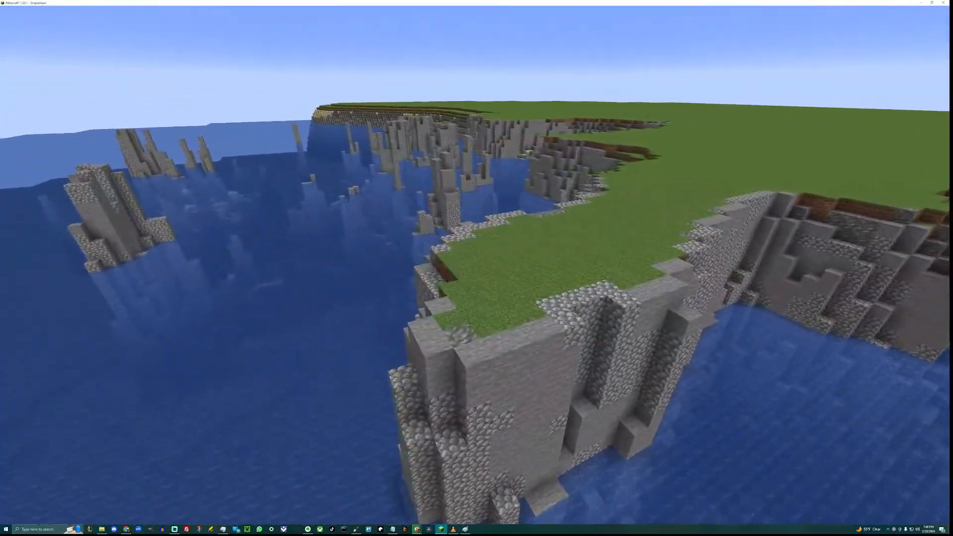
key(d)
key(w)
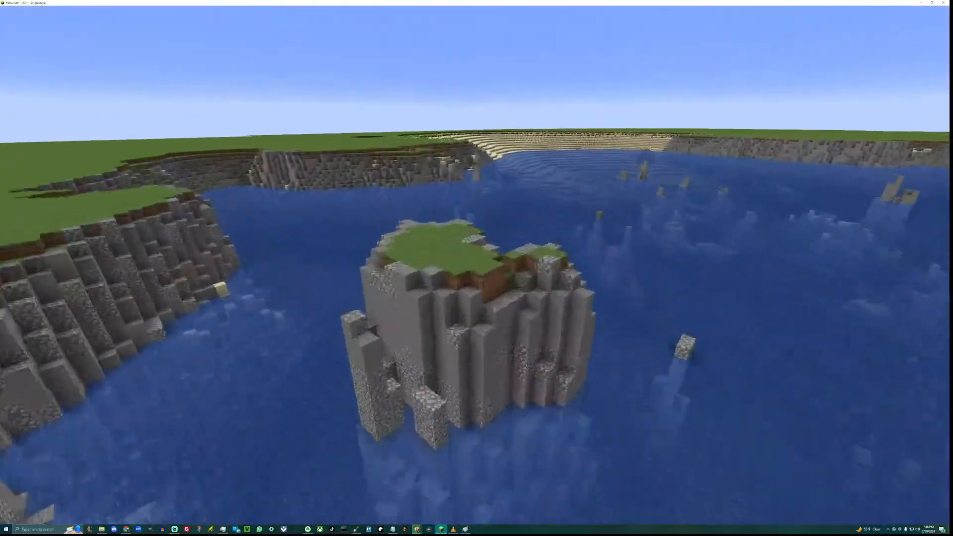
Follow the coast past the grass-topped rock island and survey the sandy bays and the cliffs between them.
key(w)
key(w)
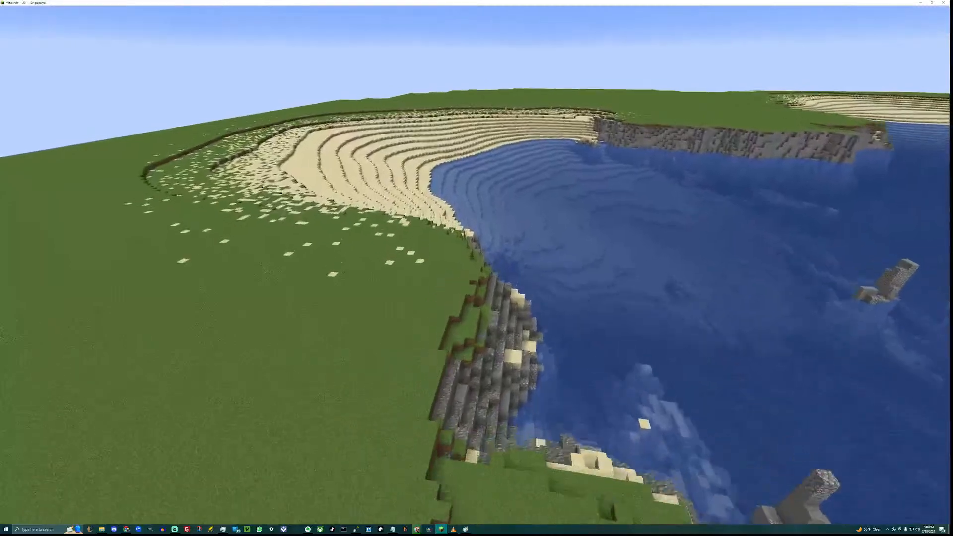
key(w)
key(w)
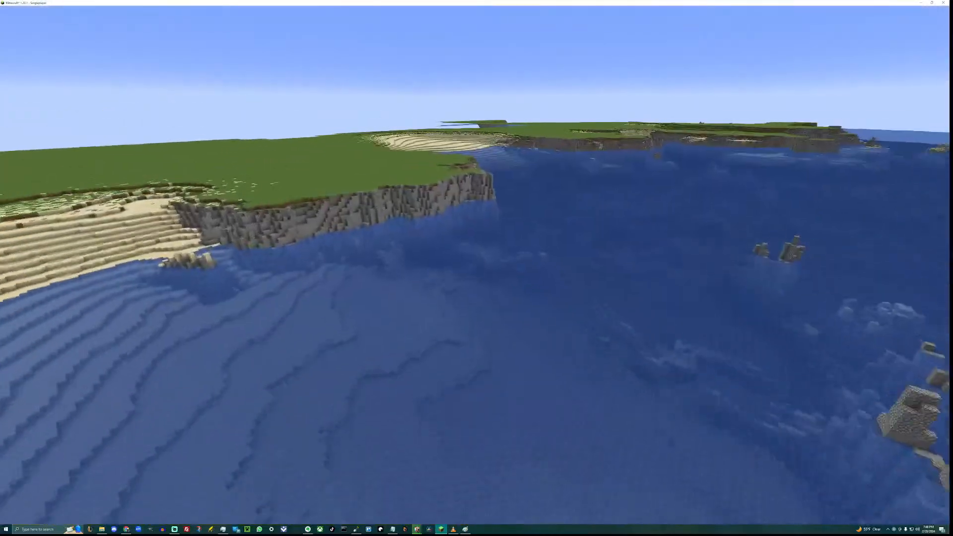
key(w)
key(w)
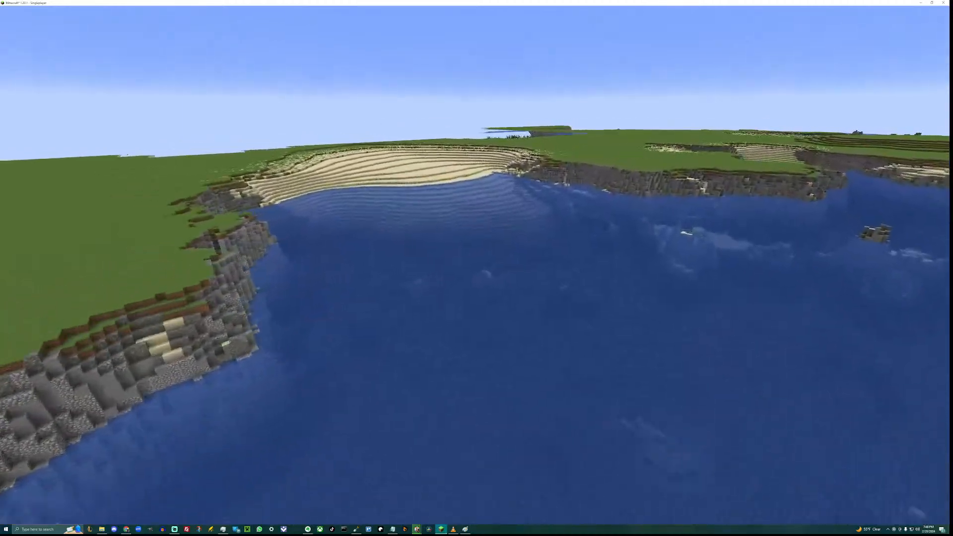
Inspect the submerged sandbar, the small rock islet and the sand patches on the rocky cliff edge beyond them.
key(w)
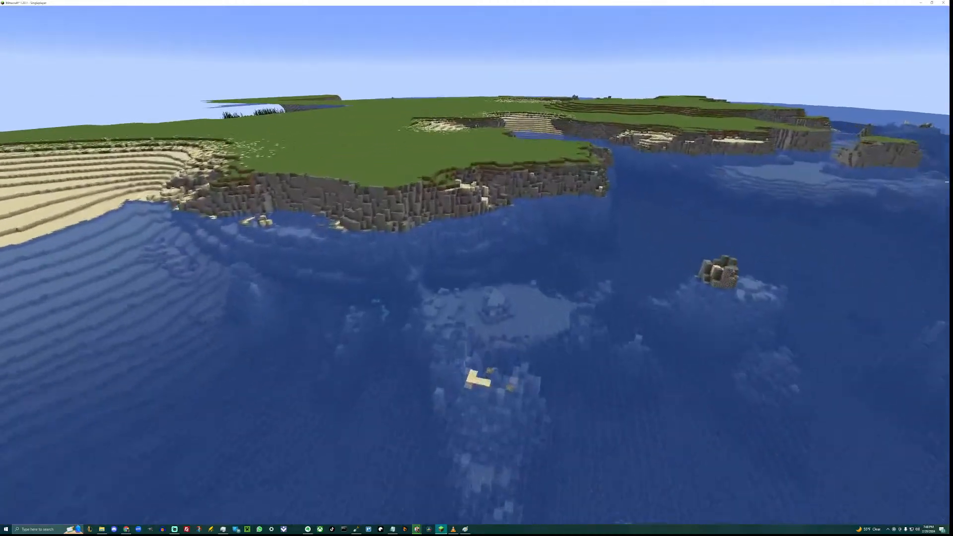
key(w)
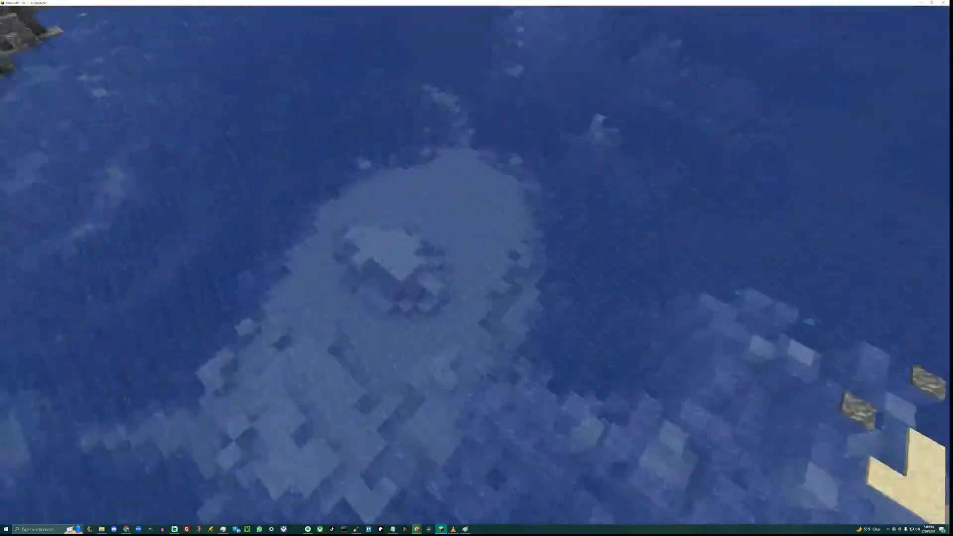
key(d)
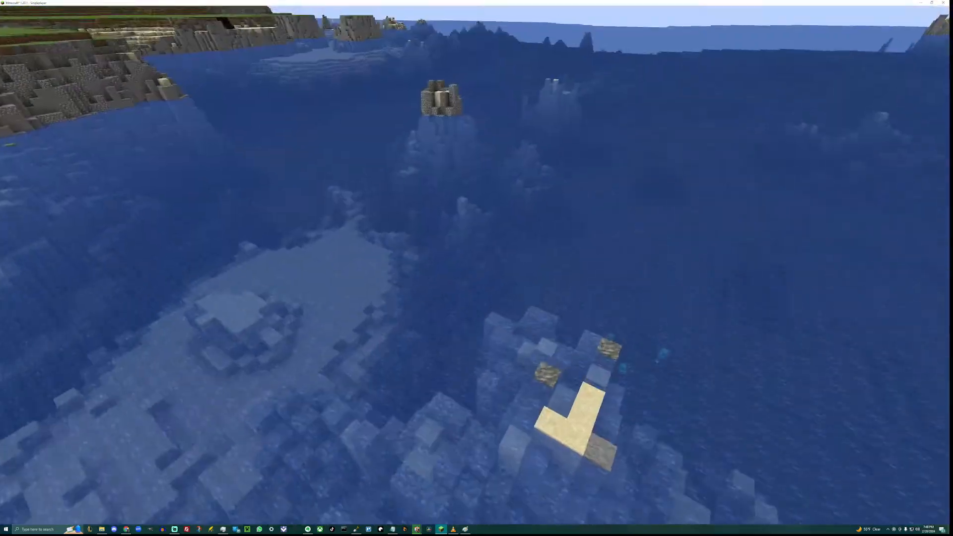
key(w)
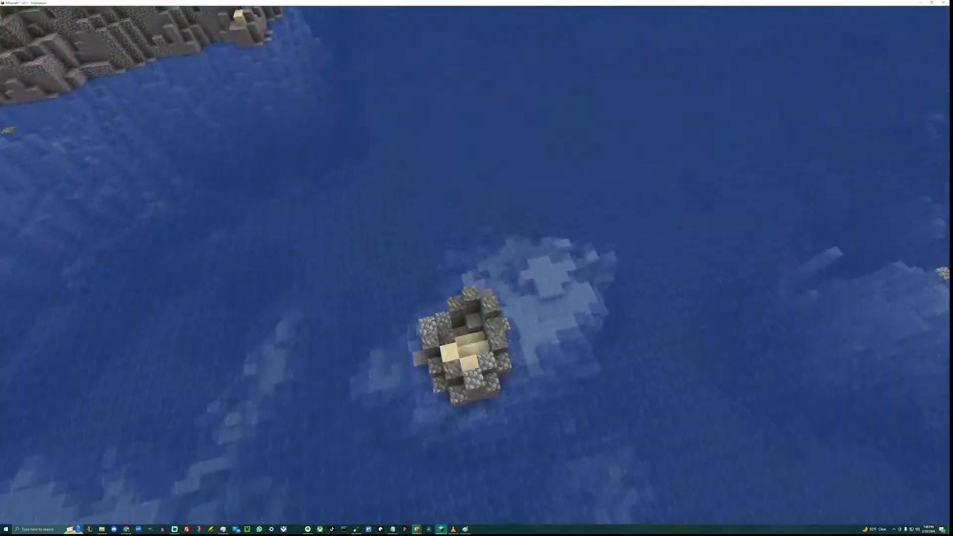
key(w)
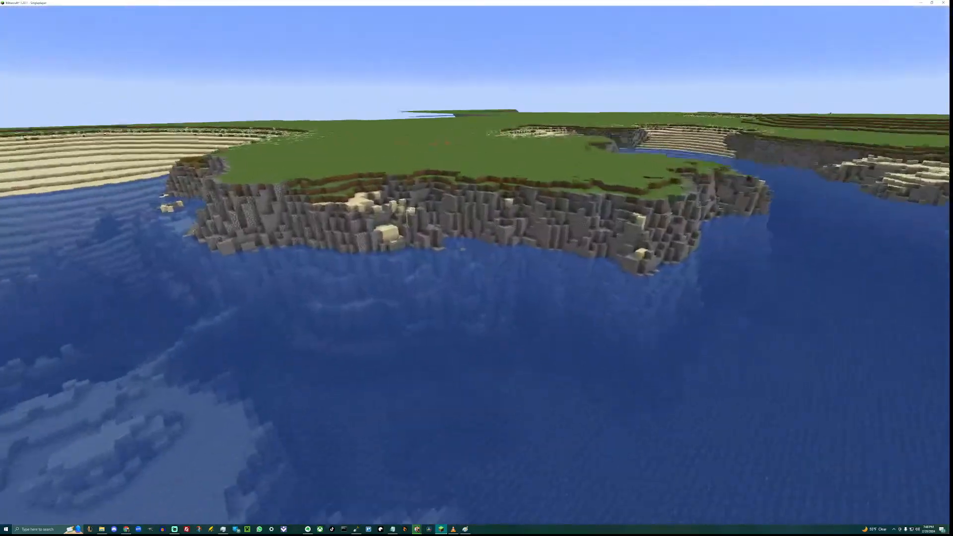
key(w)
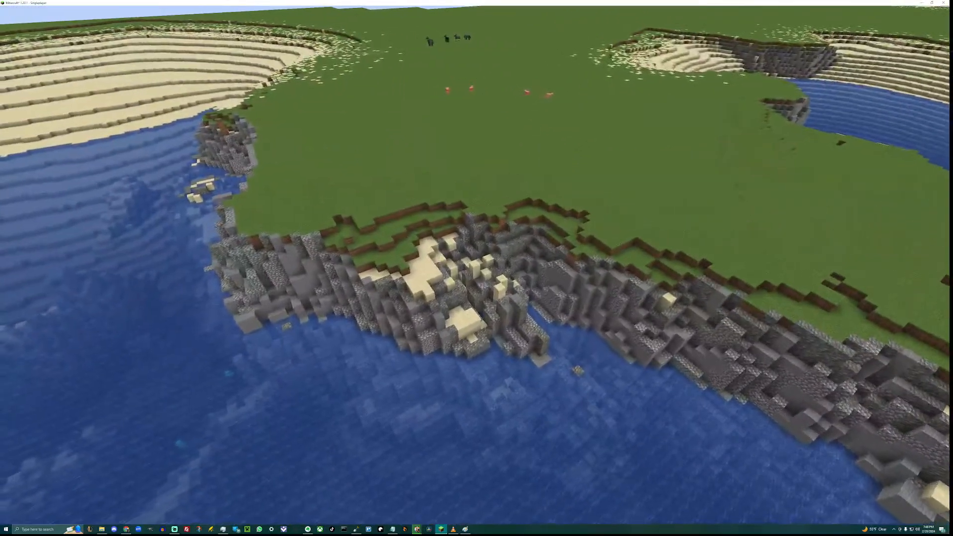
Pause the game, add the line "adjust sand layers" to the Notepad notes, and resume the game.
key(Escape)
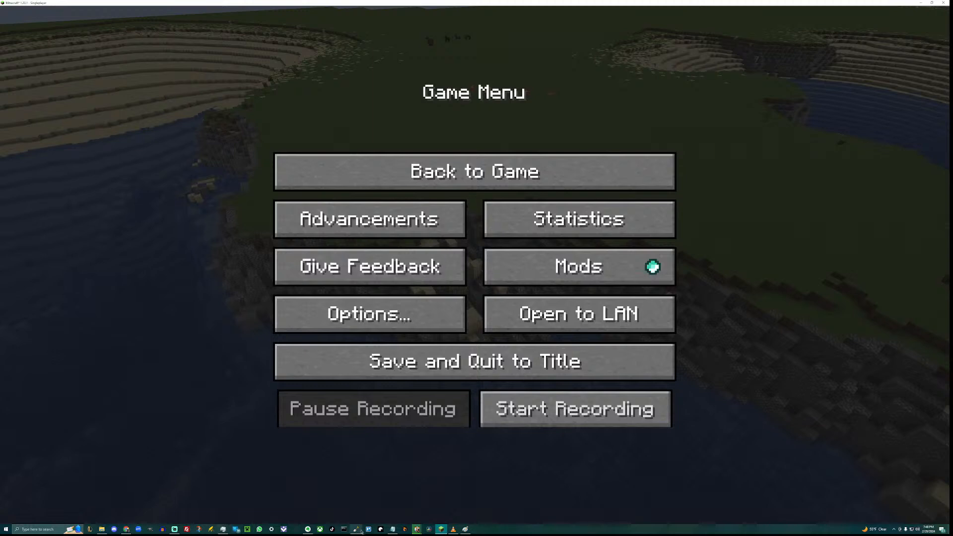
click(393, 529)
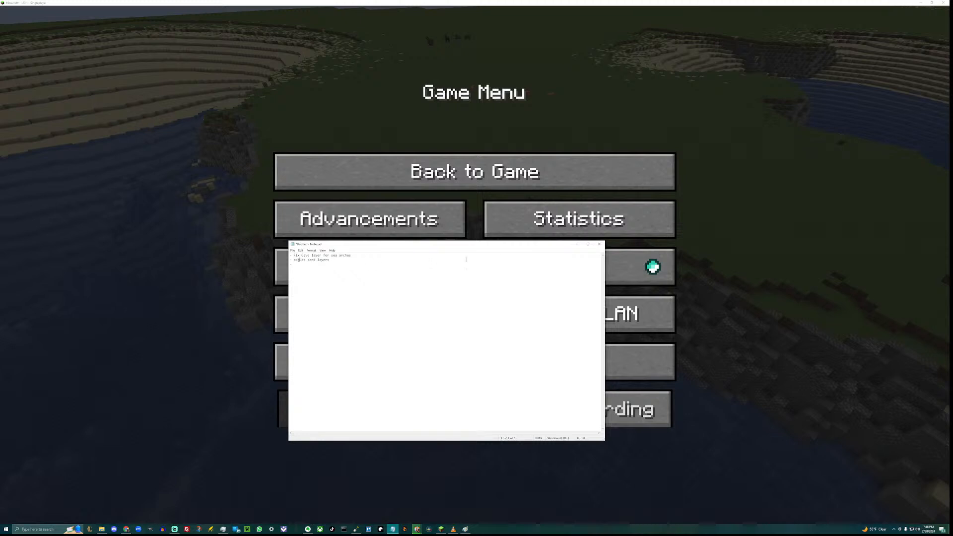
click(577, 244)
click(517, 172)
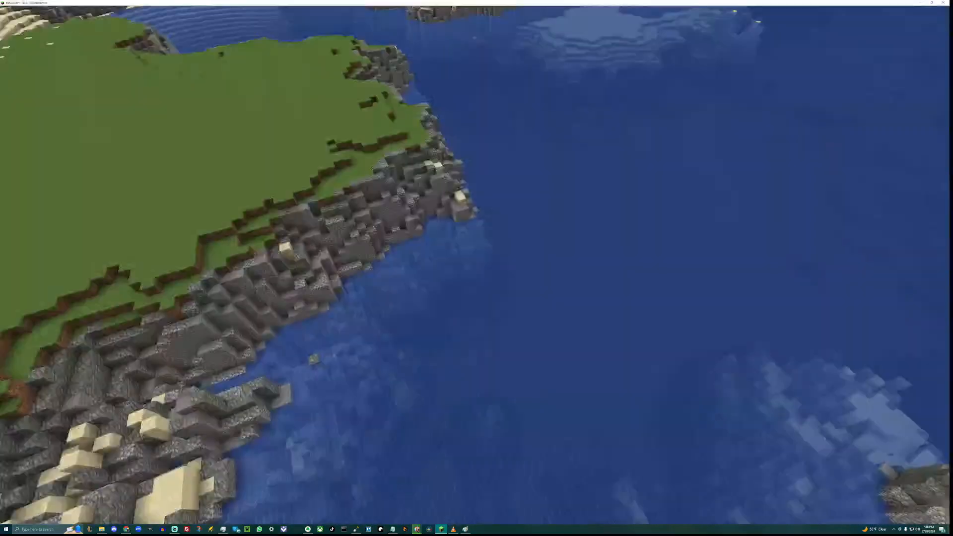
Fly to the terraced sand on the rocky point, pause the game, add the line "smooth terraces" to the Notepad notes, and resume the game.
key(w)
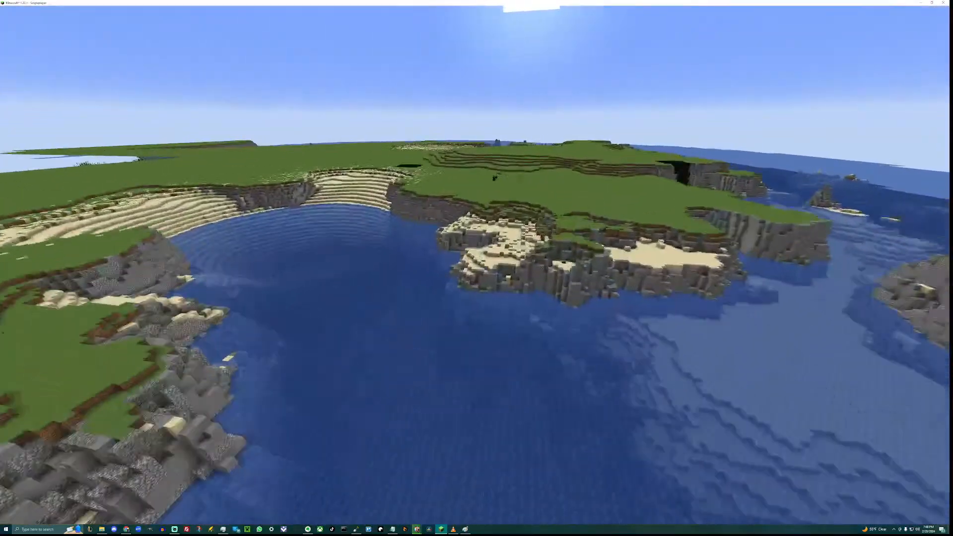
key(w)
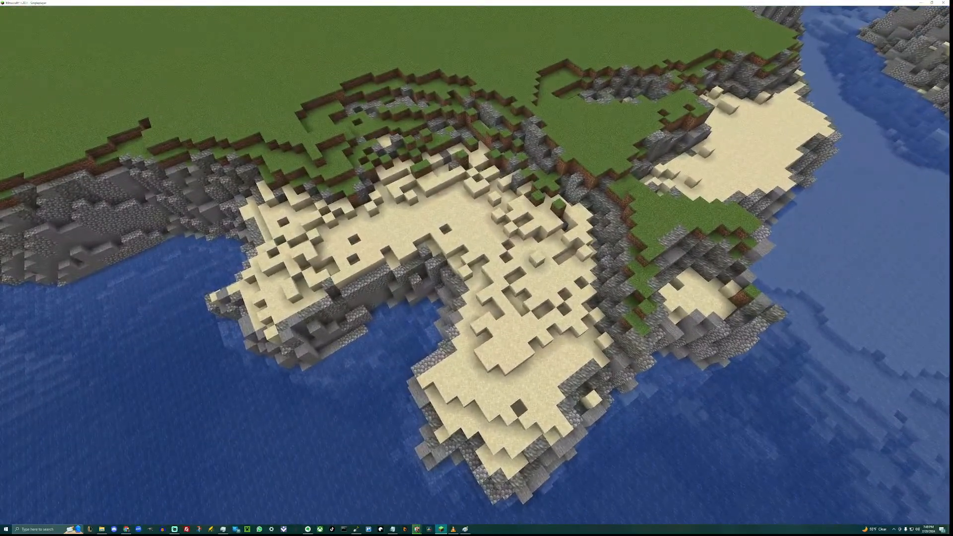
key(Escape)
click(392, 530)
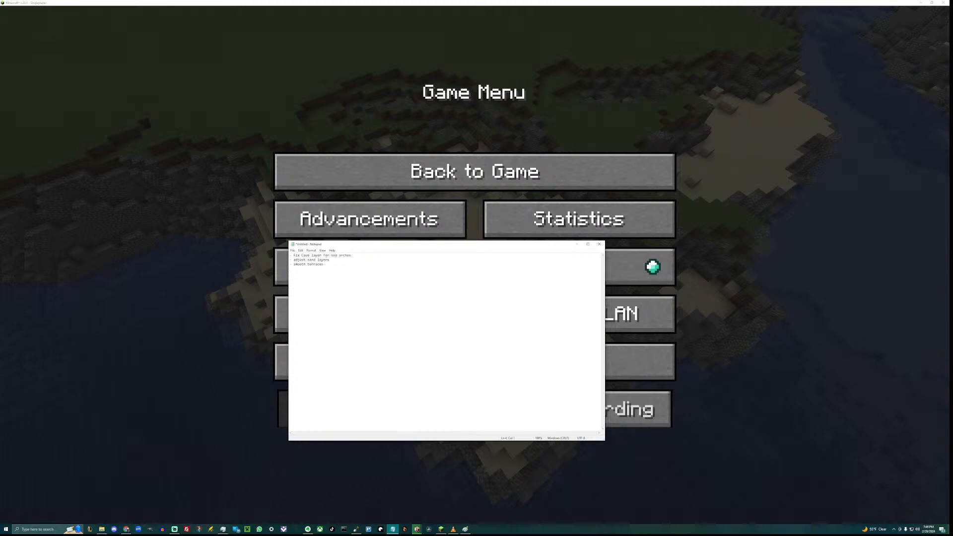
click(576, 245)
key(Escape)
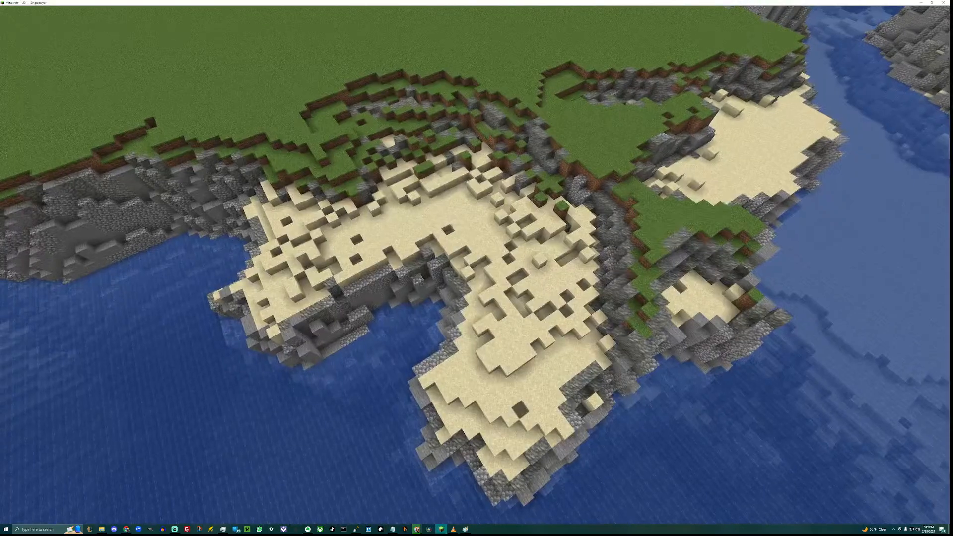
Inspect the pitted sand terraces and their grassy rock edge up close, and view the neighbouring curved bay and shoreline.
key(w)
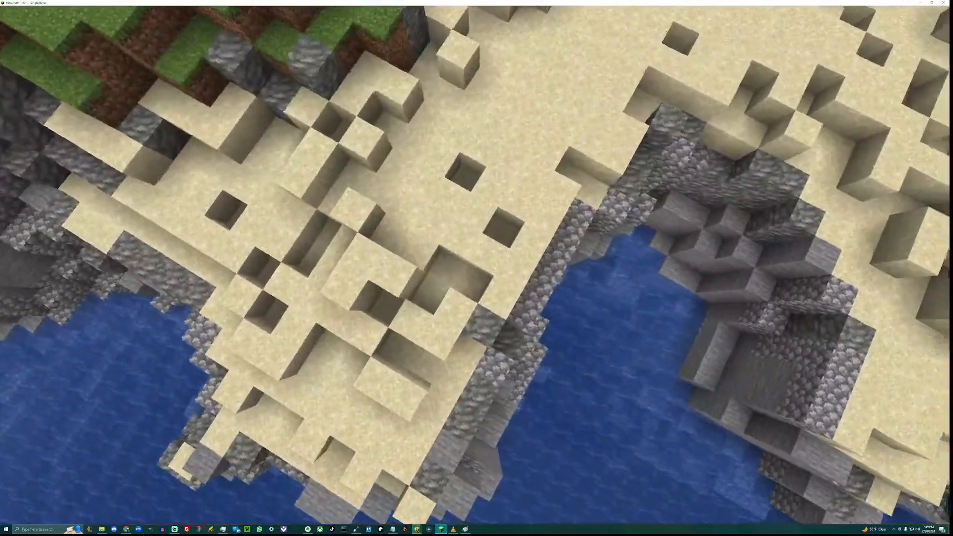
key(w)
key(w)
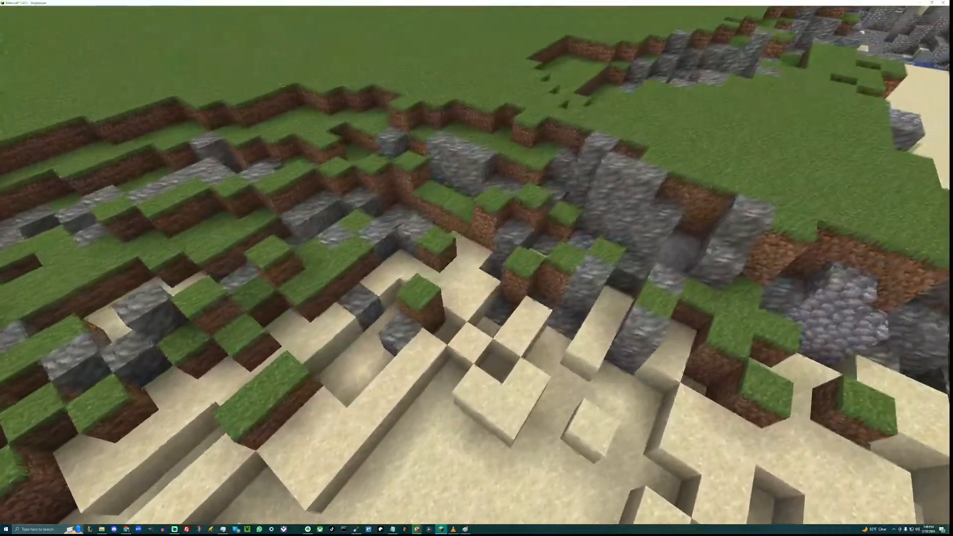
key(w)
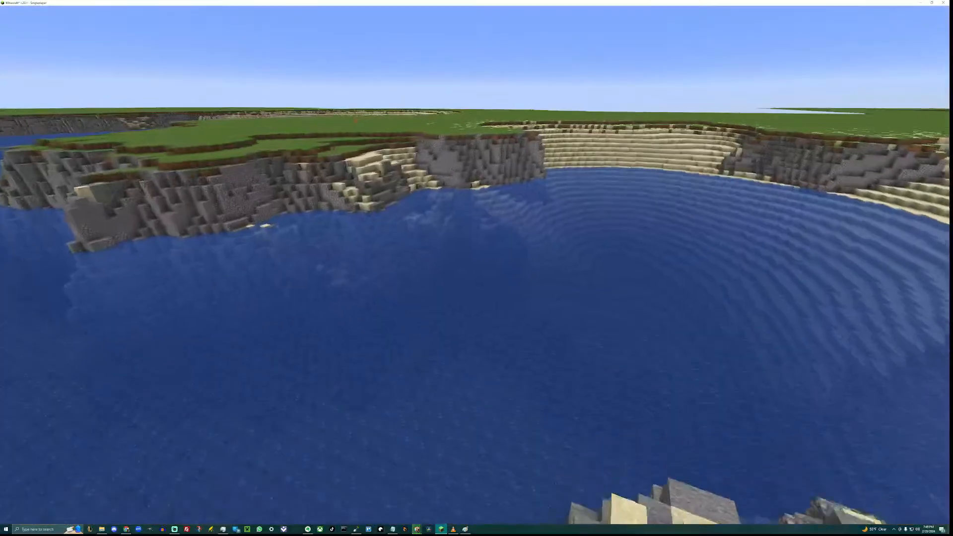
key(w)
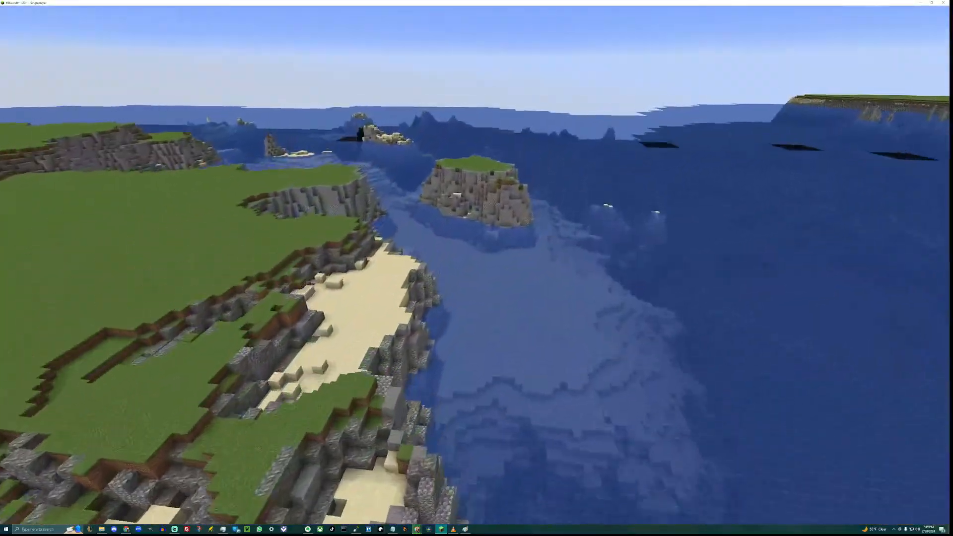
Follow the coast past the grass-topped rock island and examine the submerged sandbars, the sandy islets and the sea stacks.
key(d)
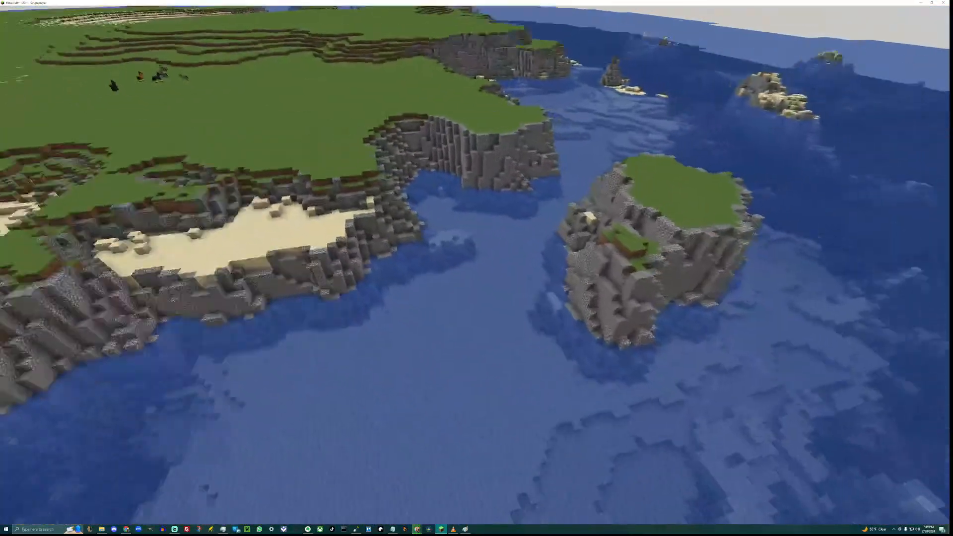
key(w)
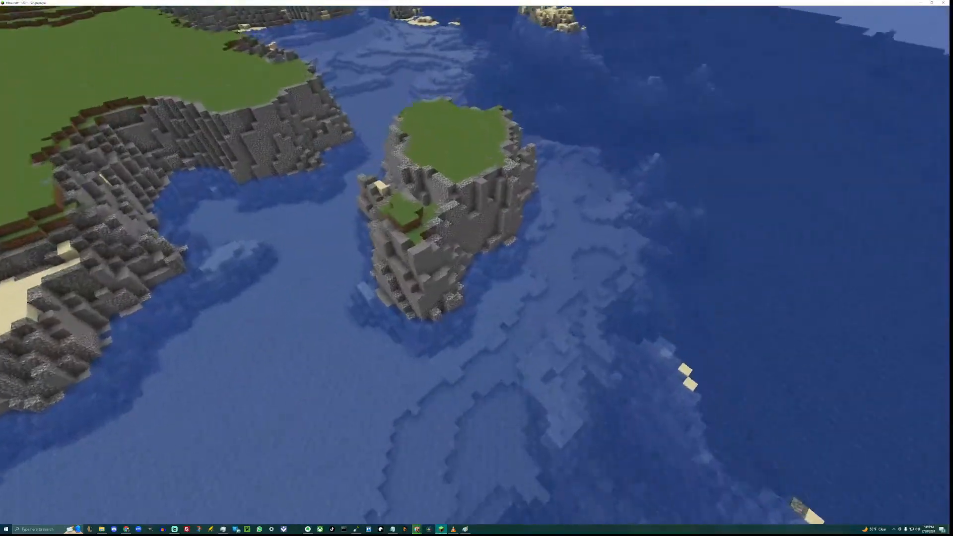
key(w)
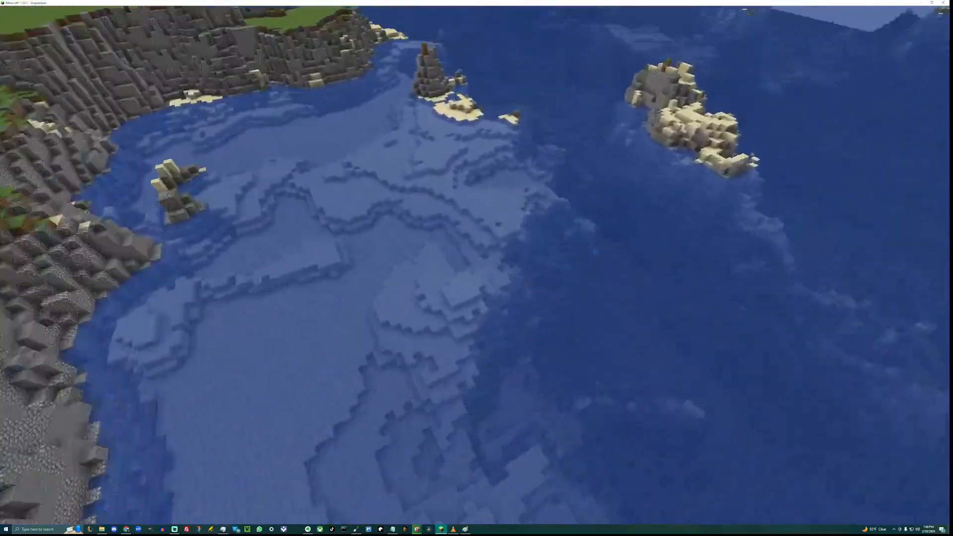
key(d)
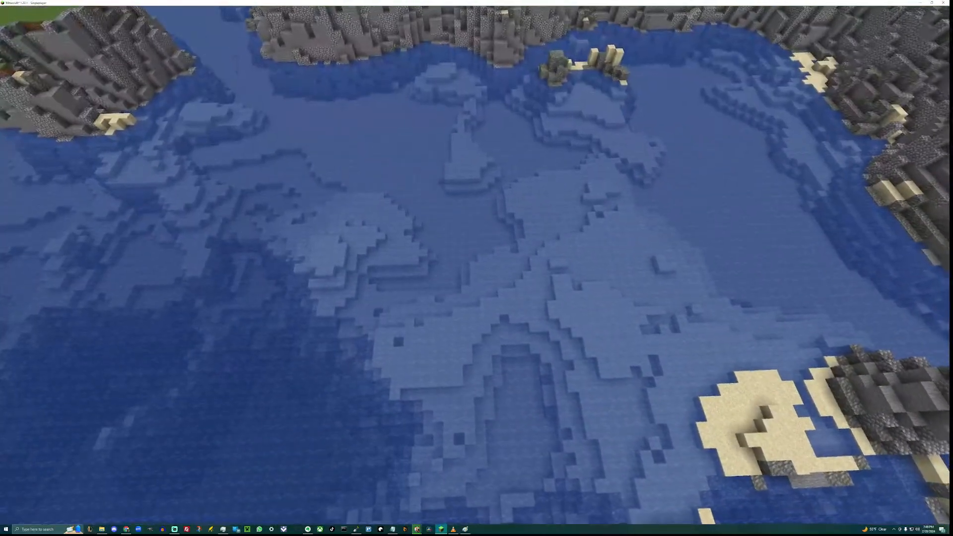
key(a)
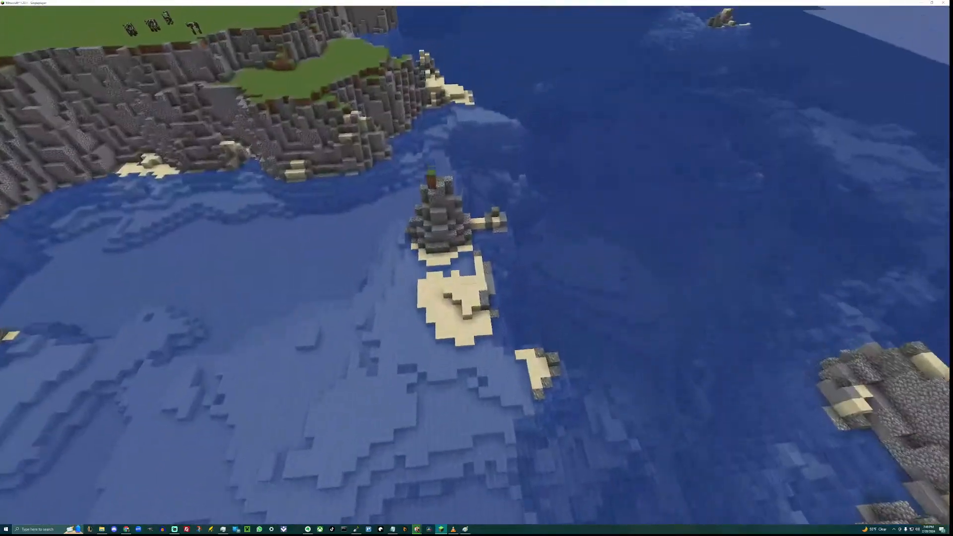
Set the world time to 6000 and survey the high cliffs and the terraced sand basin with its rock stack and pools.
key(w)
key(w)
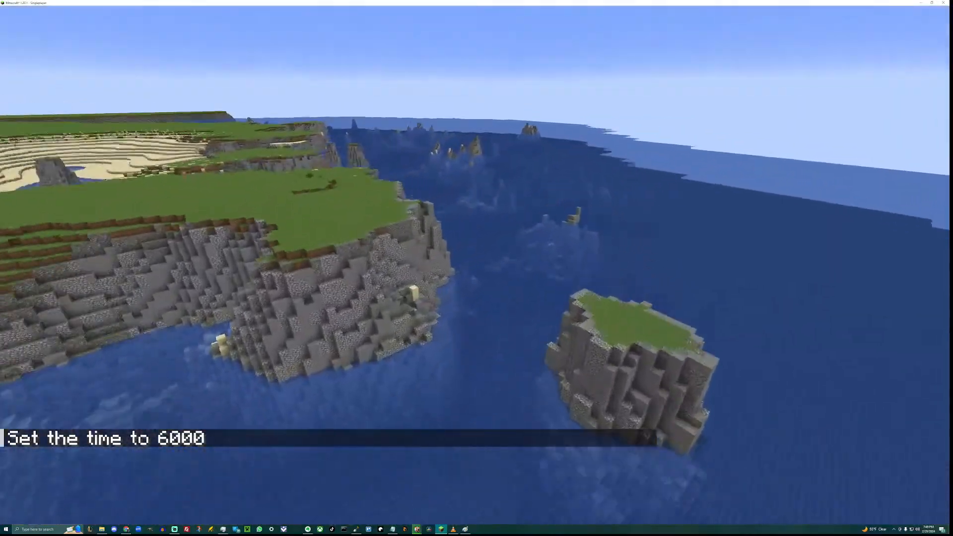
key(w)
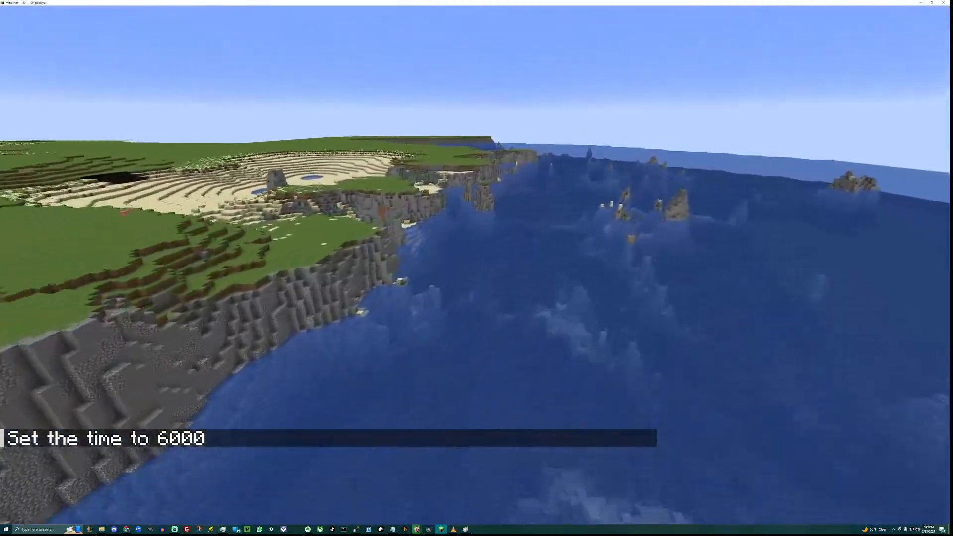
key(w)
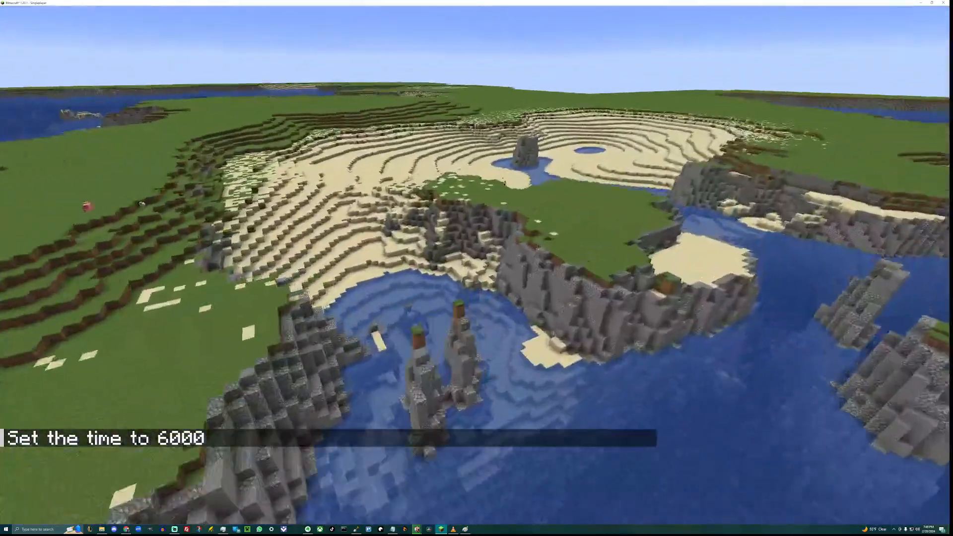
key(w)
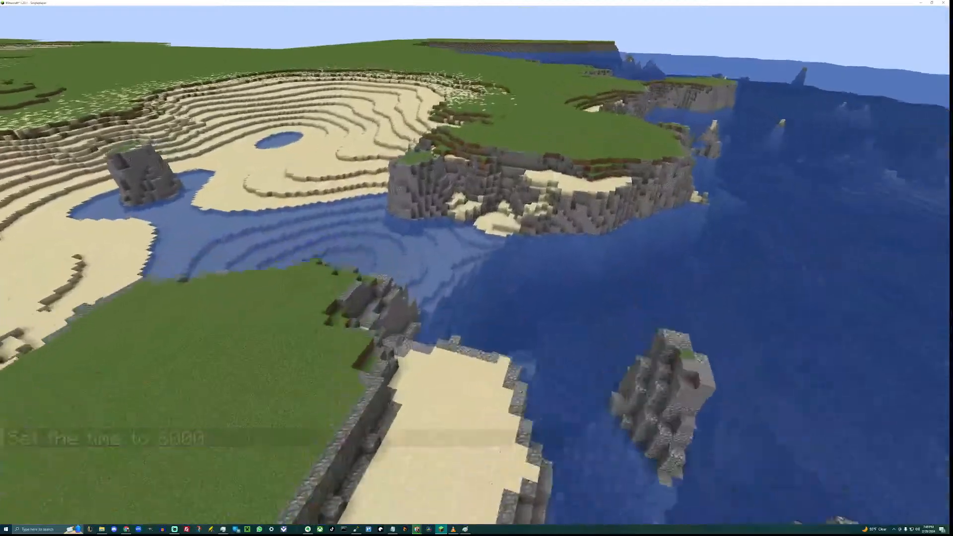
key(w)
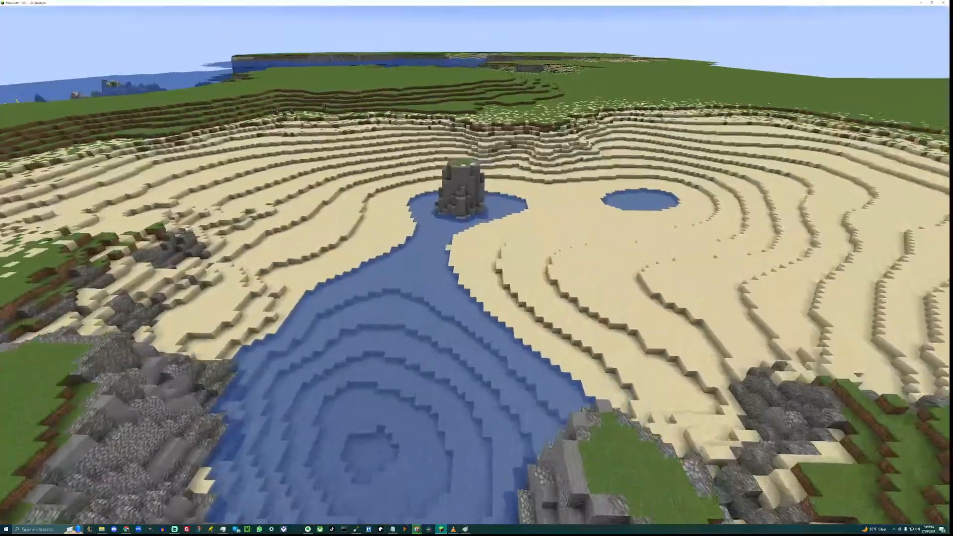
key(w)
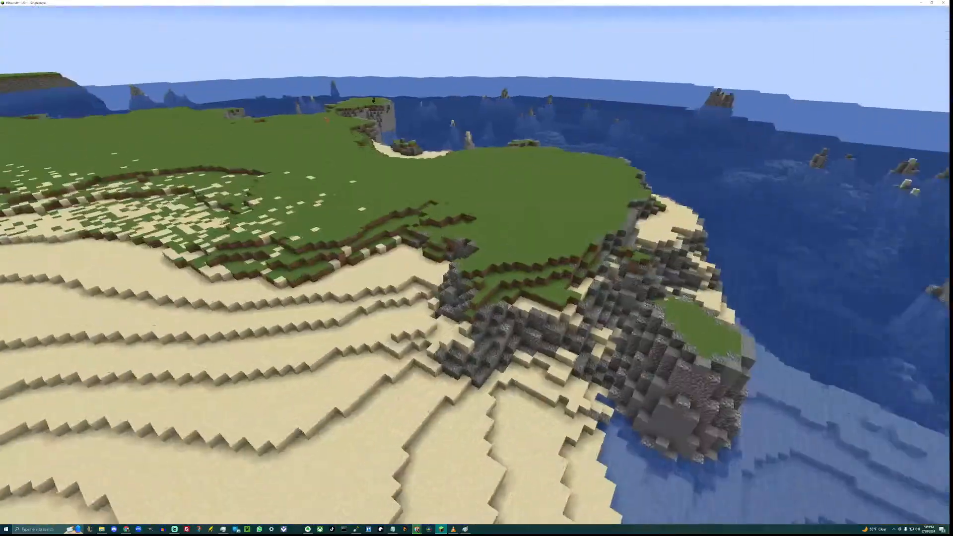
Survey the sea stacks off the small cove, the flat grassy headland with animals and the cliffs beyond it.
key(w)
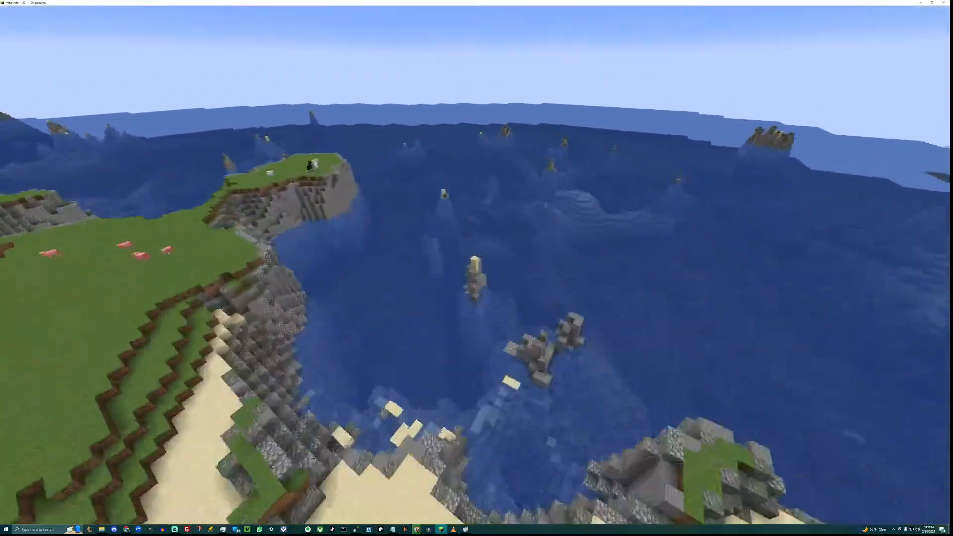
key(w)
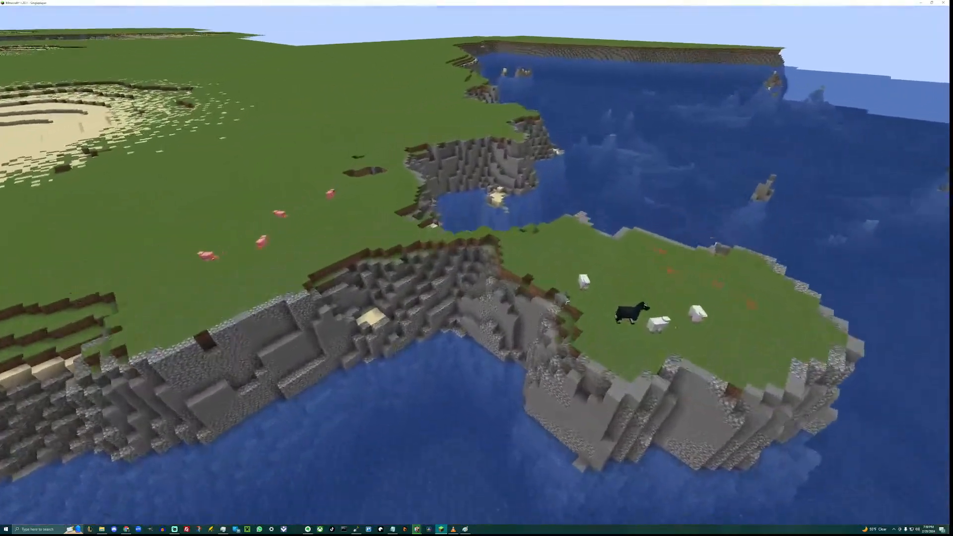
key(w)
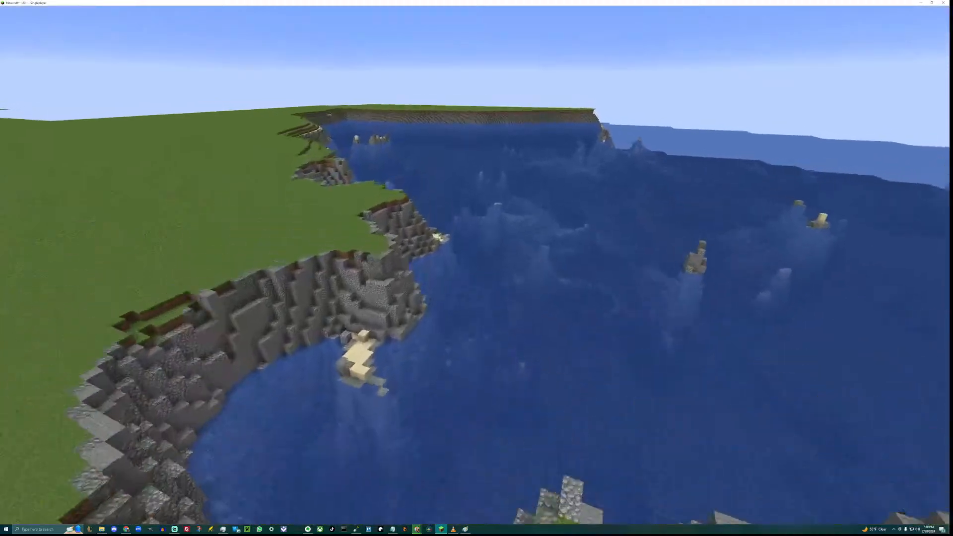
key(w)
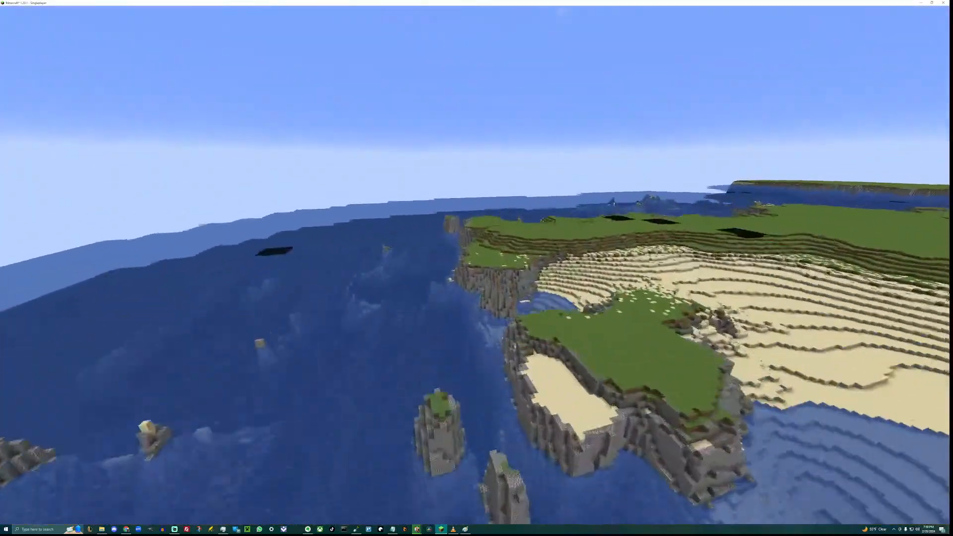
Fly over the grassy terraces to the opposite cliffs and inspect the rocky hollow behind the small cove from close up and above.
key(w)
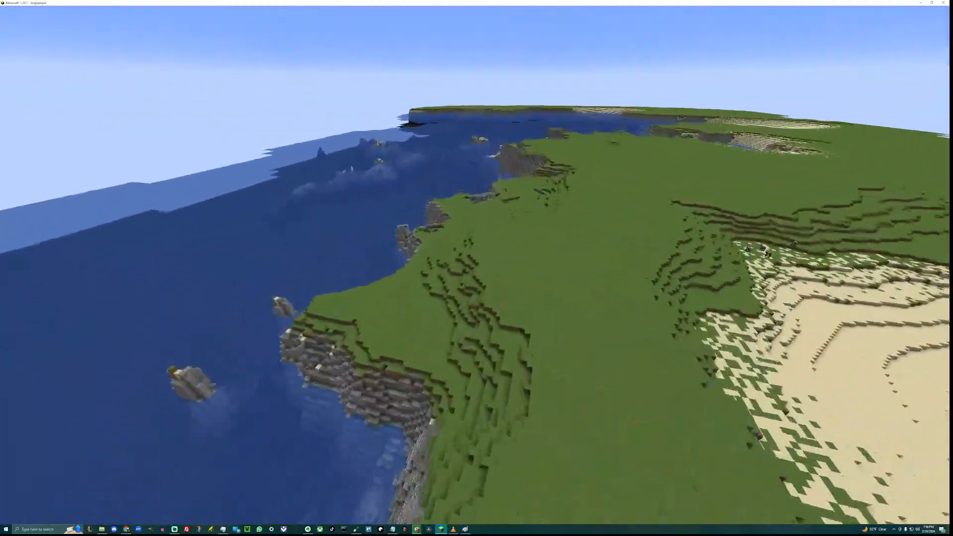
key(w)
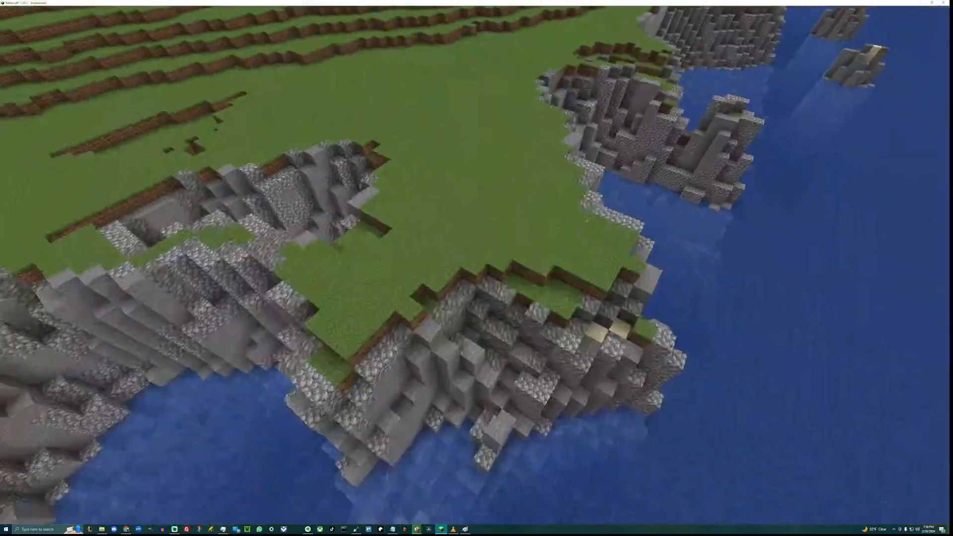
key(w)
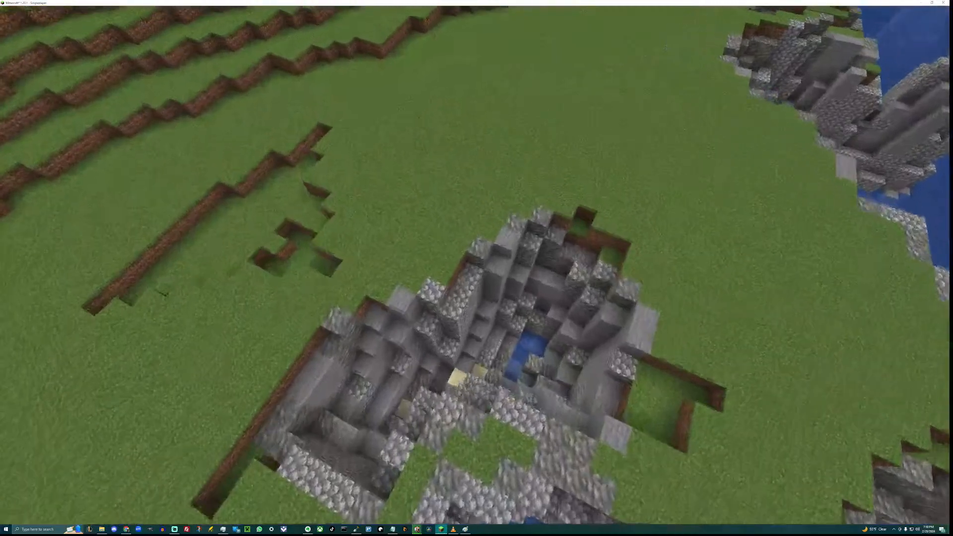
key(s)
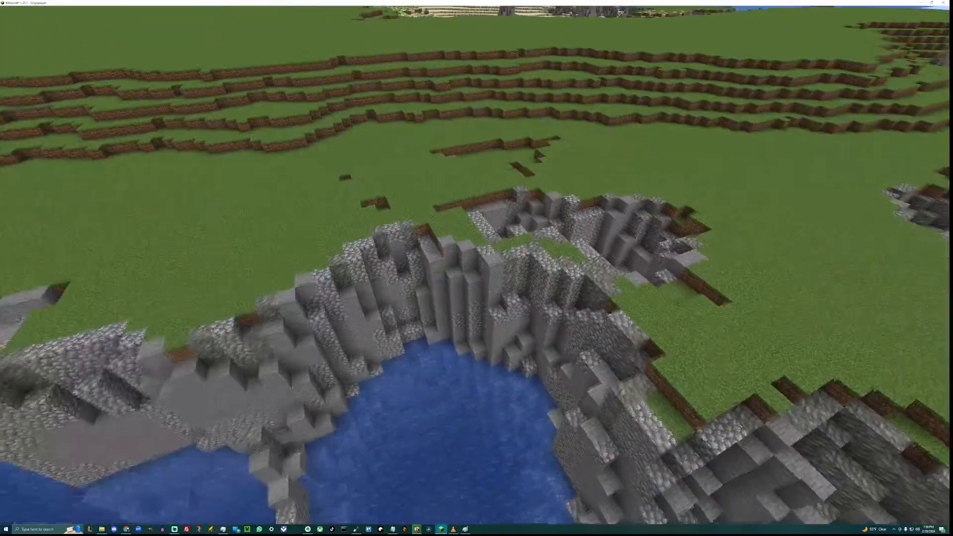
key(w)
key(space)
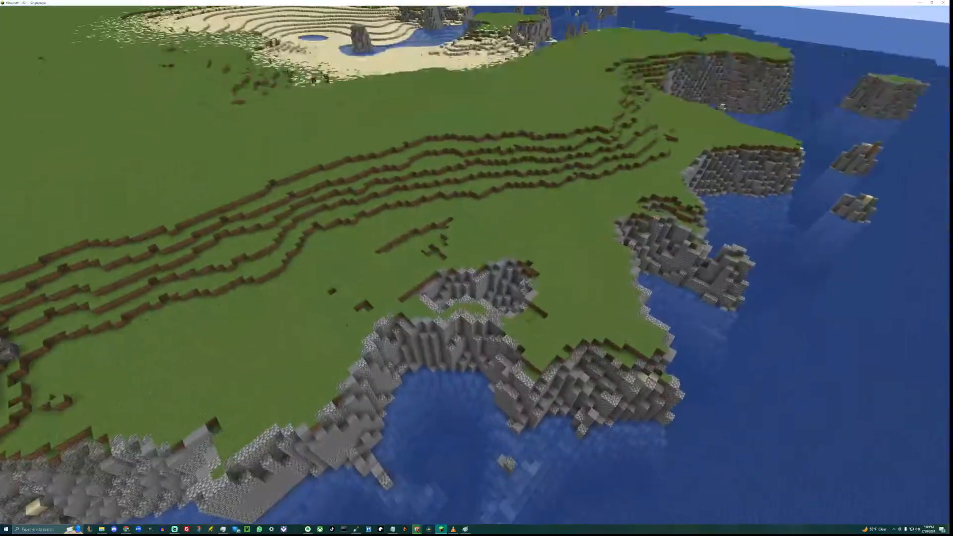
Pause the game, add the line "add sea arch to pocket cliff end" to the Notepad notes, and resume the game.
key(Escape)
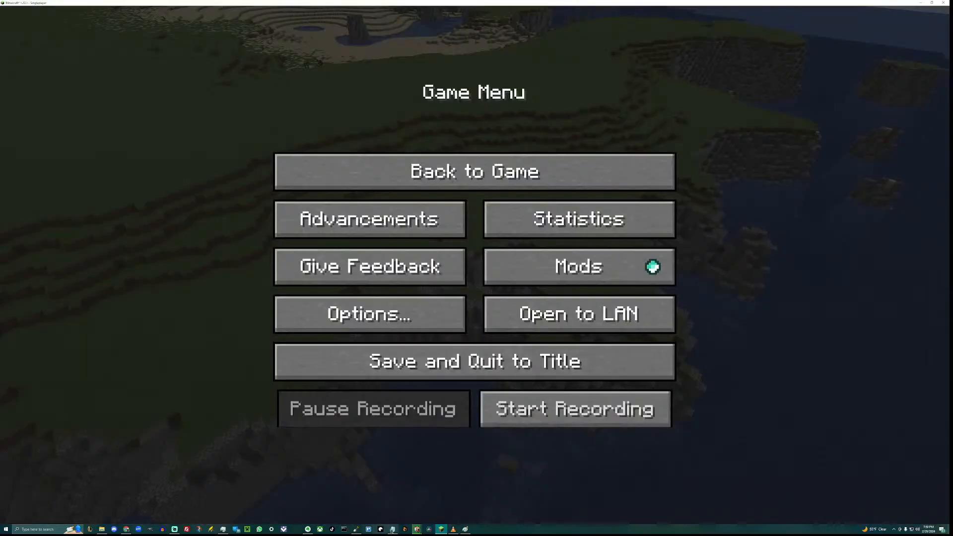
click(392, 530)
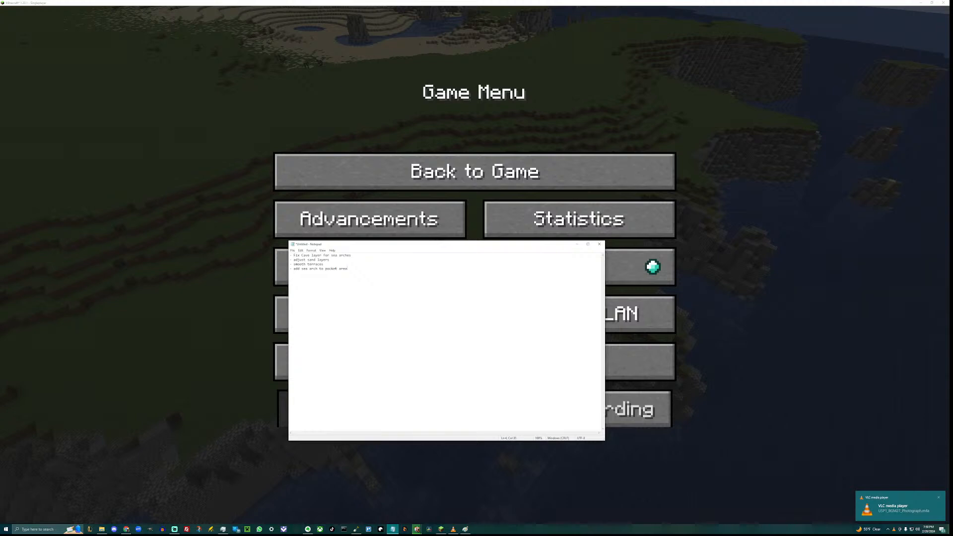
text(, are)
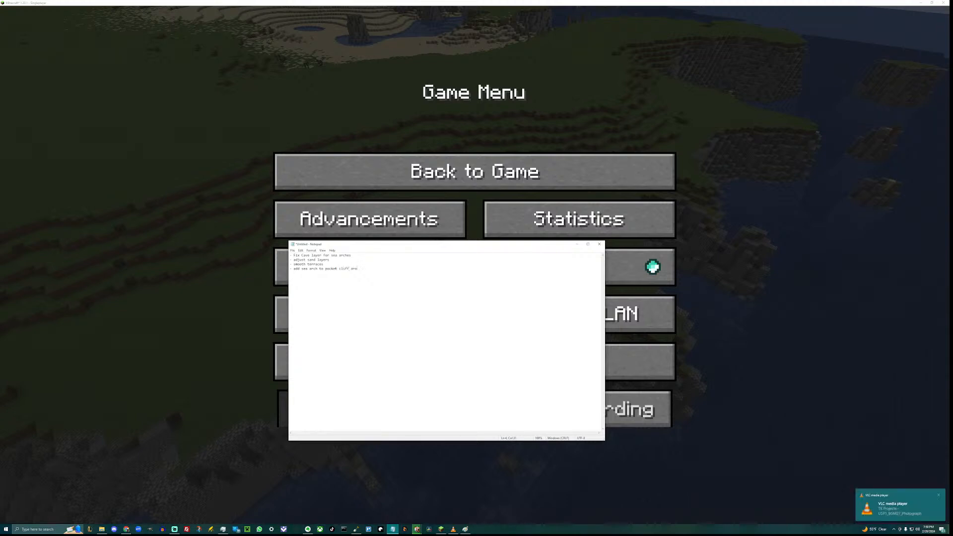
click(577, 244)
key(Escape)
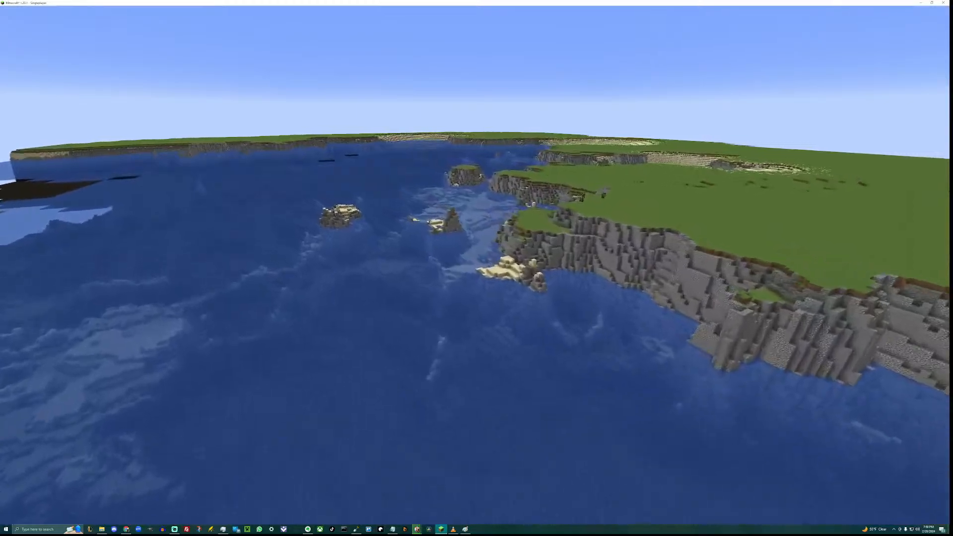
Climb high above the sea and capture two in-game screenshots, one of the sandy bays and one of the whole peninsula.
key(w)
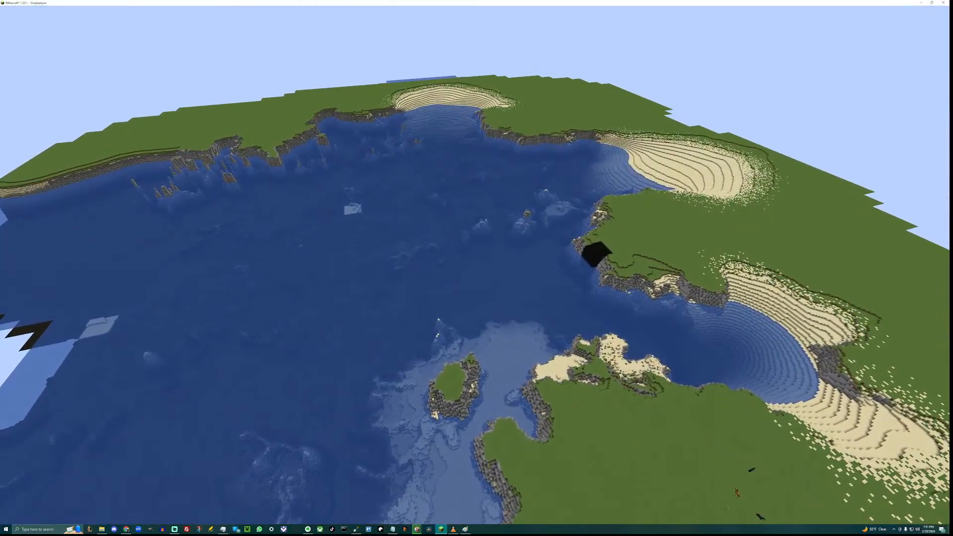
key(F2)
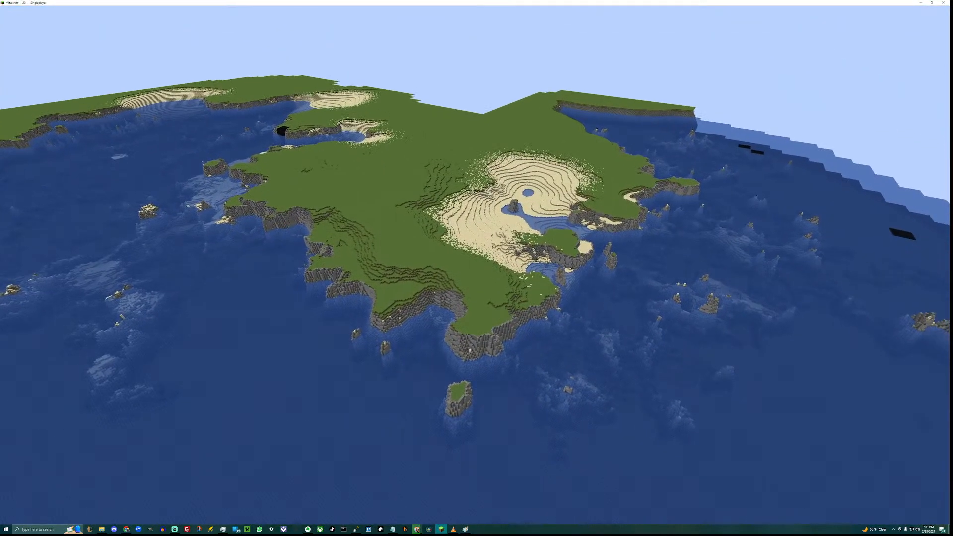
key(F2)
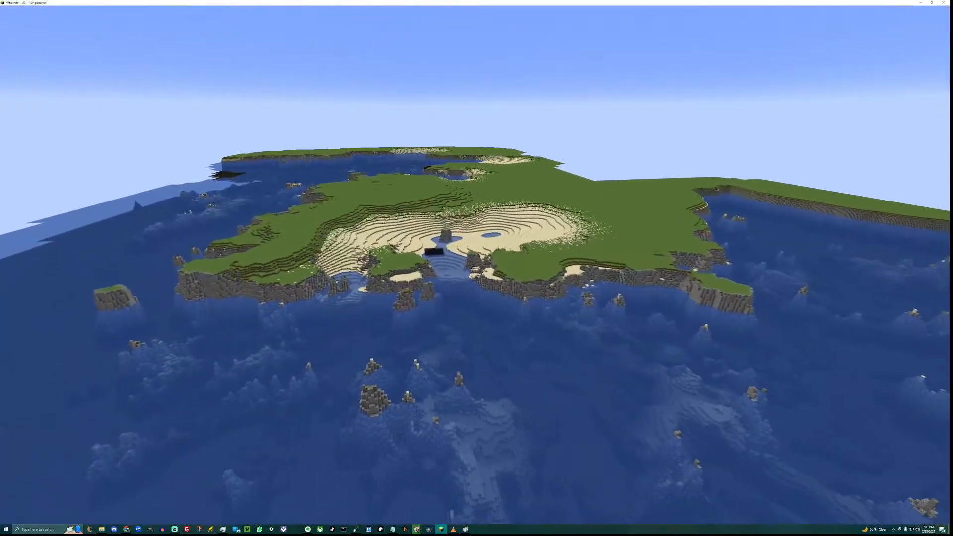
Capture two in-game screenshots of the peninsula from high above the sea, from its bay side and its cliff side.
key(F2)
key(w)
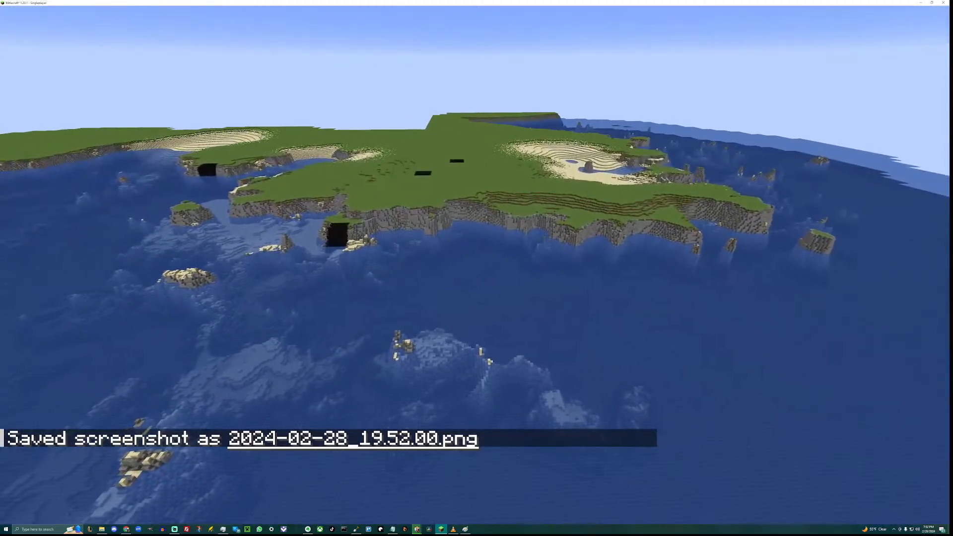
key(F2)
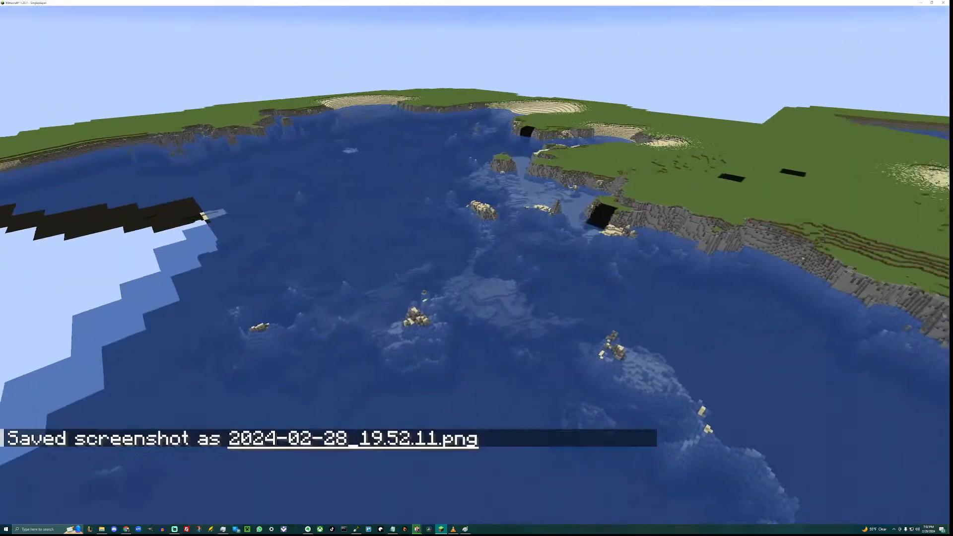
Fly inland over the grassy plateau to the large sandy bay, and save and quit the world to the title screen.
key(w)
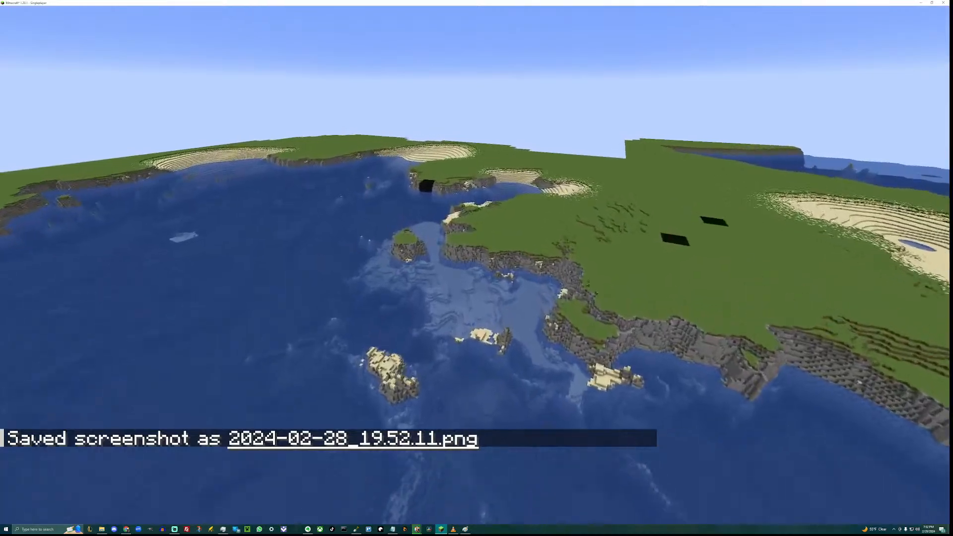
key(w)
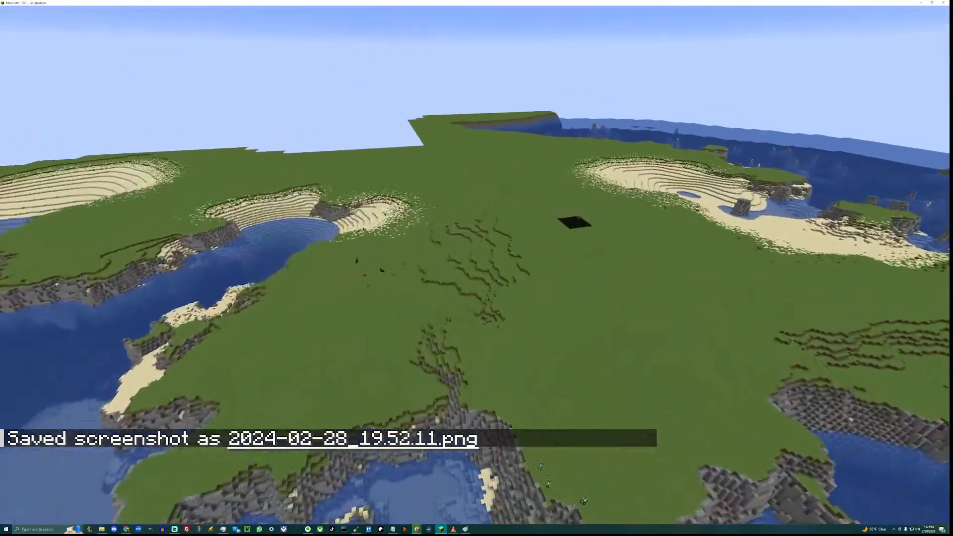
key(w)
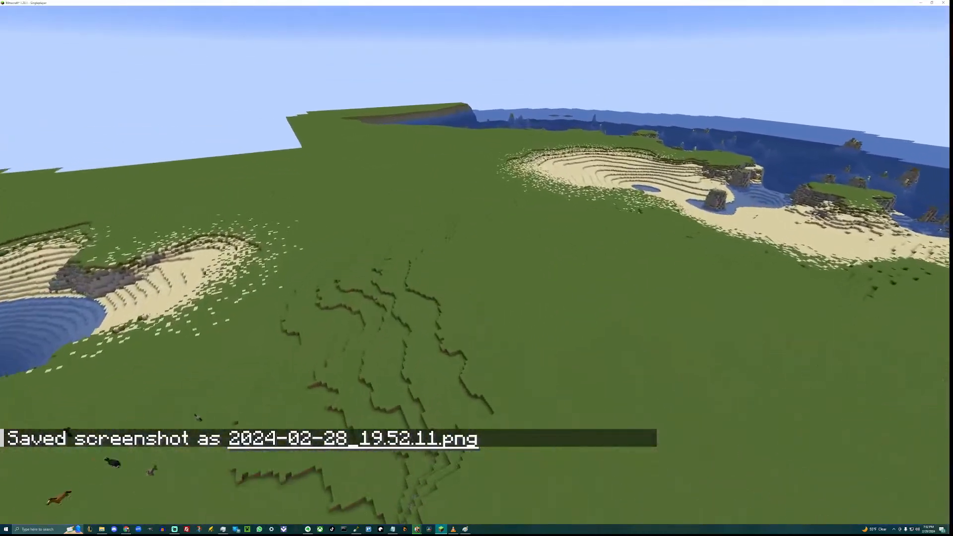
key(w)
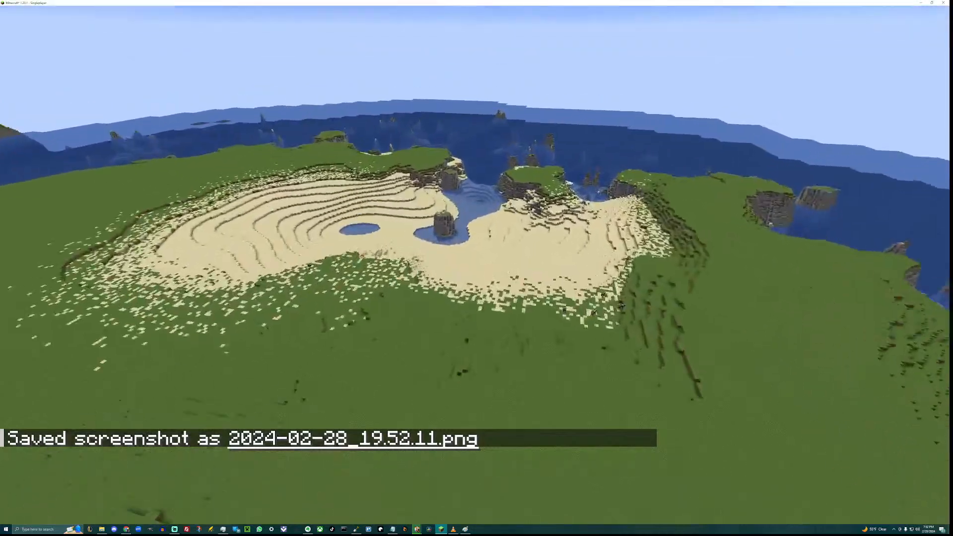
key(Escape)
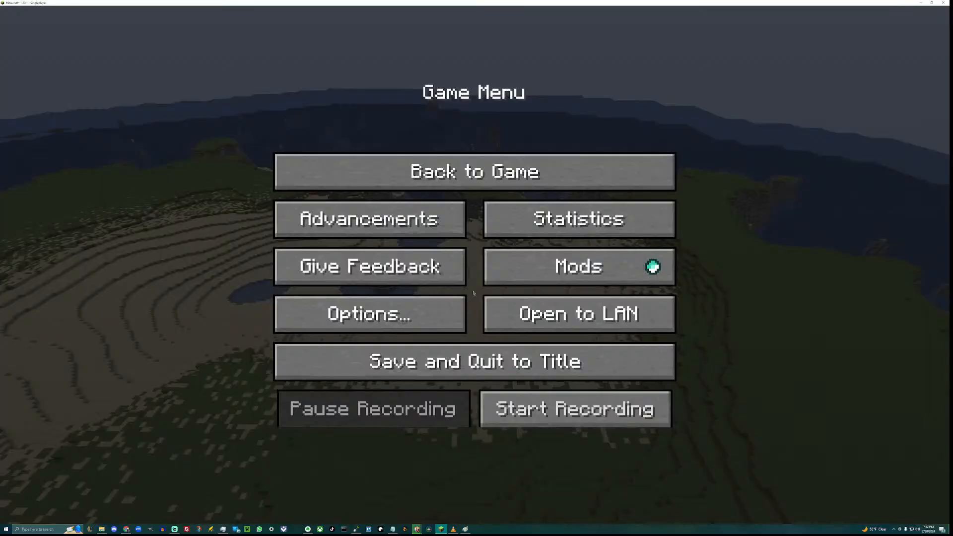
click(474, 362)
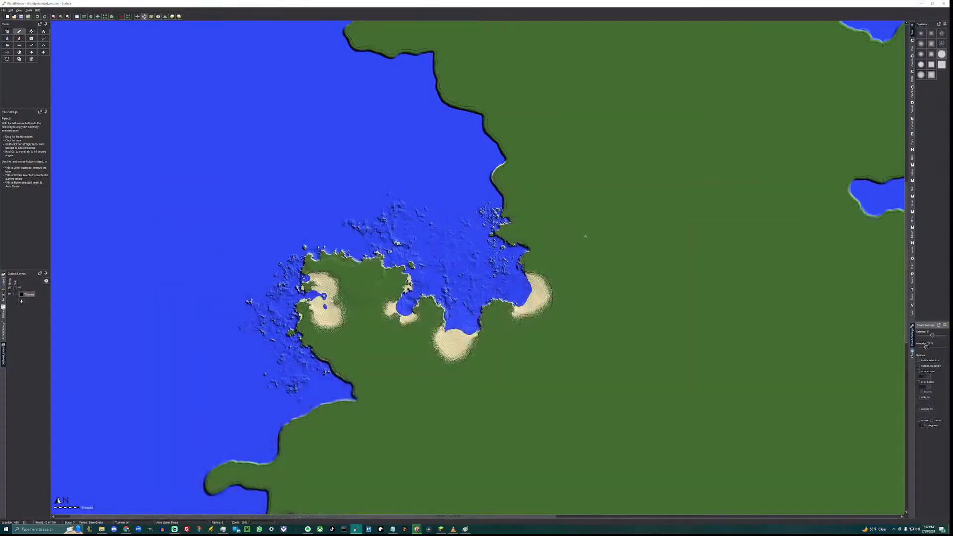
Switch to WorldPainter and review the list of terrain fixes in the Notepad notes.
click(586, 237)
click(393, 529)
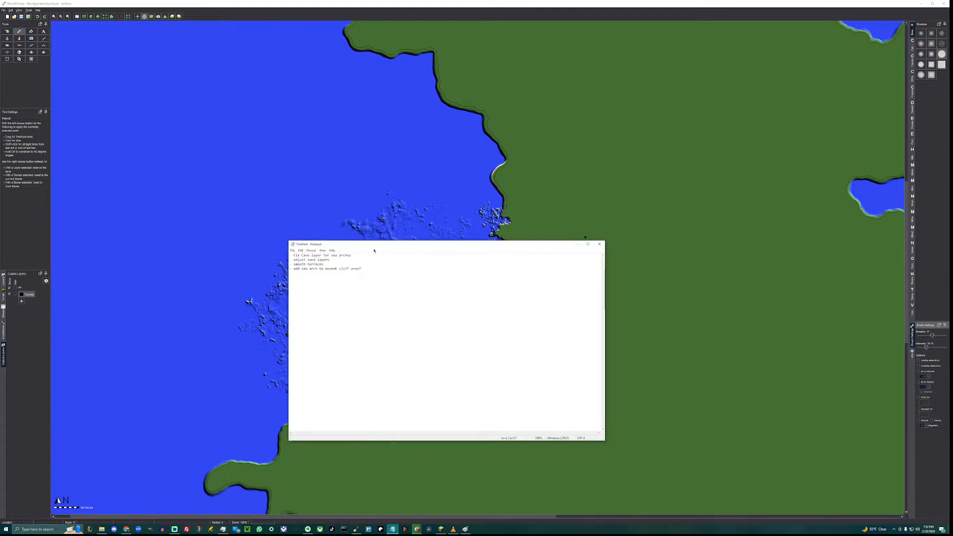
click(577, 244)
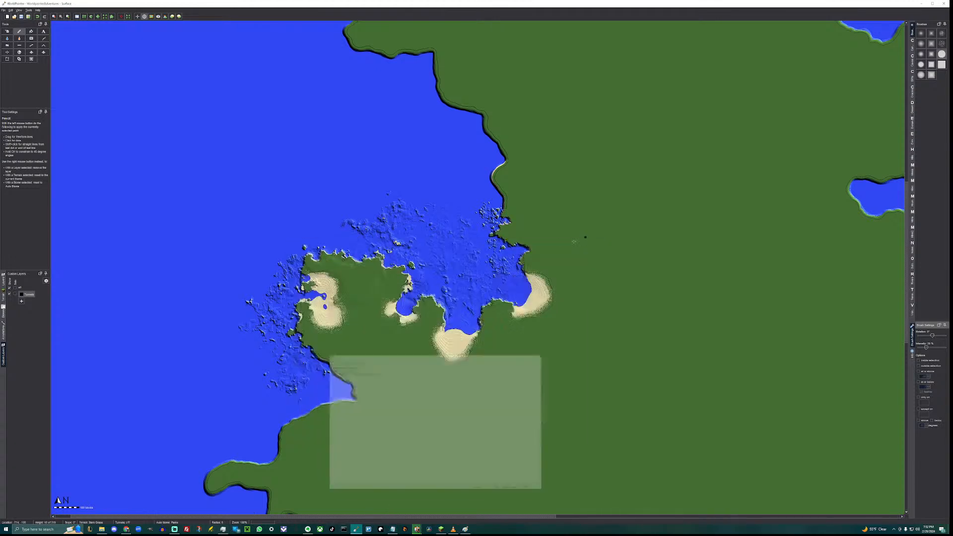
Review the Surface custom layer export settings and the test export's underground features option, and close both dialogs without exporting.
click(27, 17)
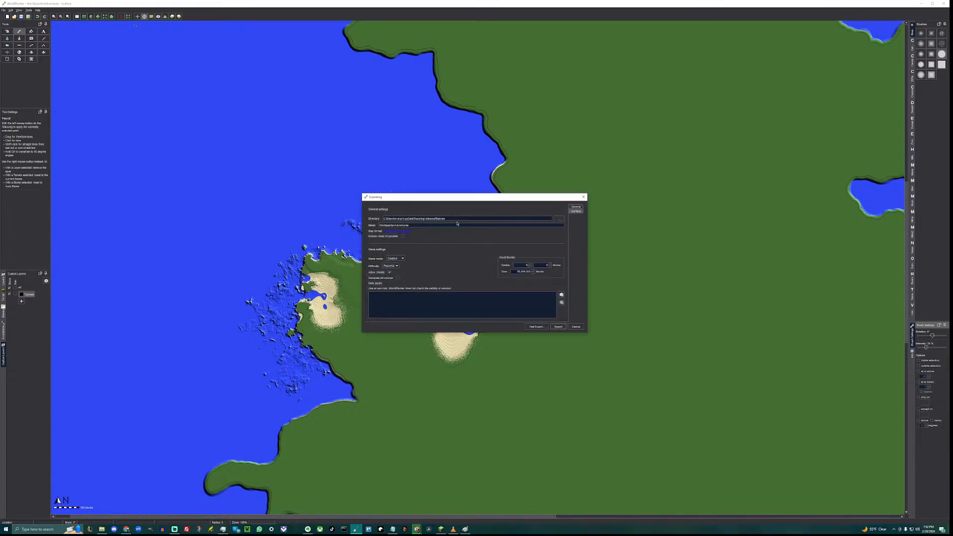
click(576, 211)
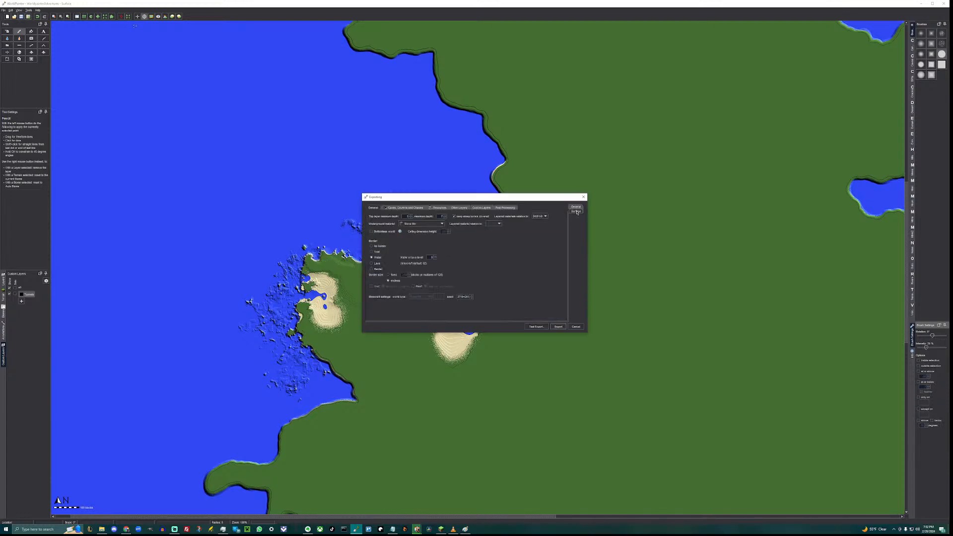
click(481, 208)
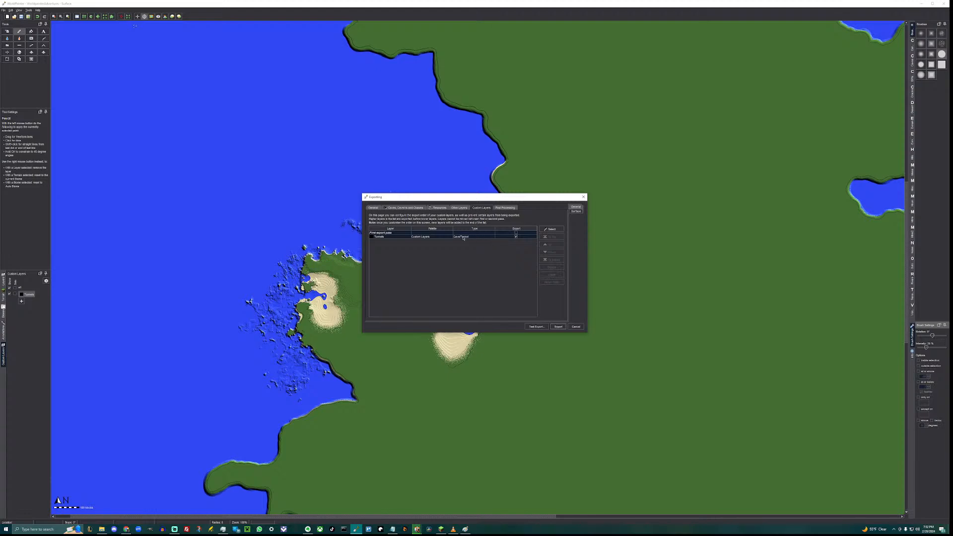
click(536, 327)
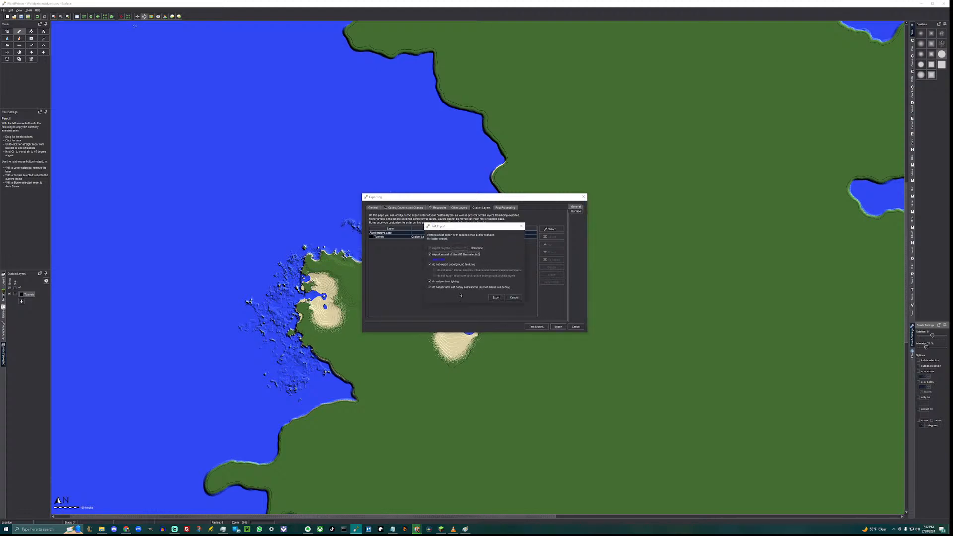
click(464, 266)
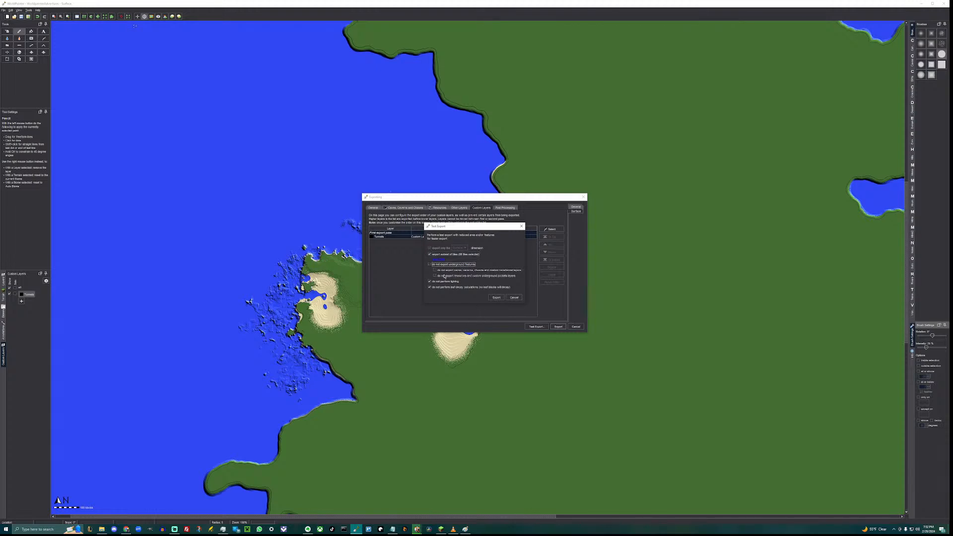
click(514, 297)
click(576, 327)
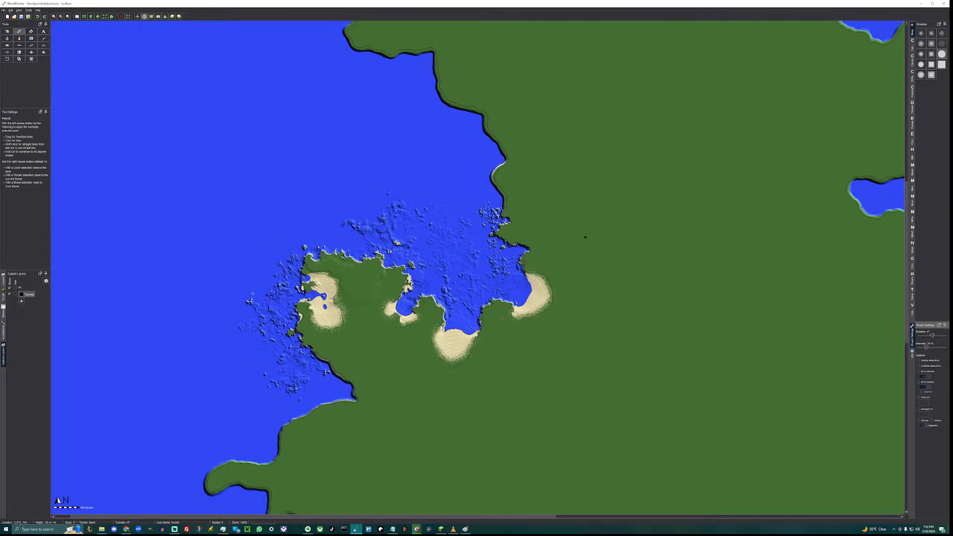
Examine the peninsula's northern cliffs and sea stacks up close on the map, and open the export settings and cancel them.
ctrl+scroll(312, 302, up, 1)
ctrl+scroll(231, 301, up, 1)
middle_drag(230, 300, 424, 287)
middle_drag(195, 275, 347, 352)
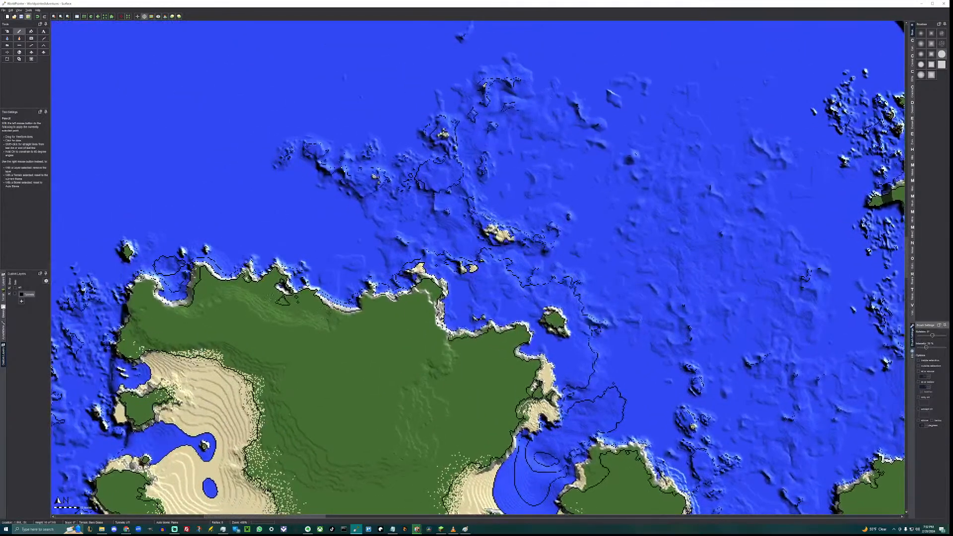
ctrl+scroll(232, 322, up, 1)
middle_drag(236, 322, 408, 318)
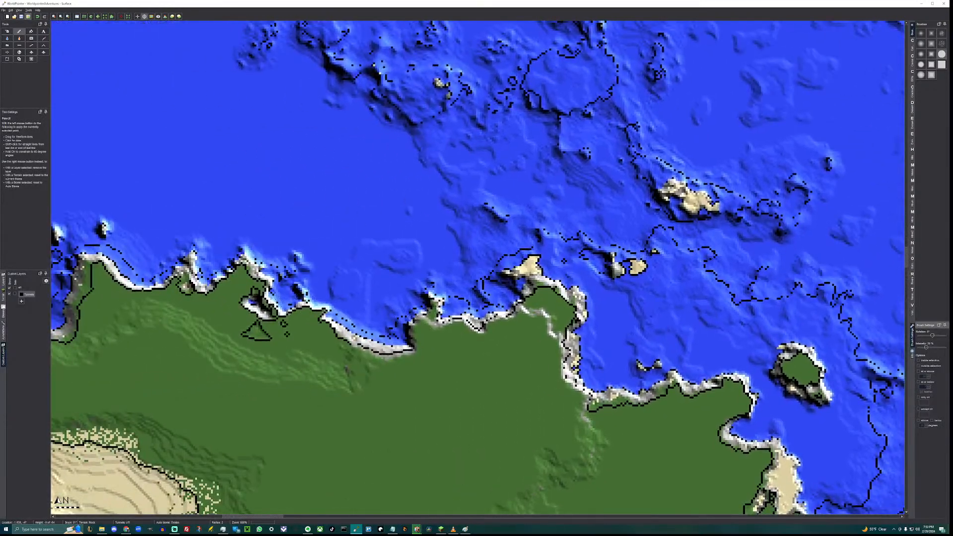
key(ctrl+e)
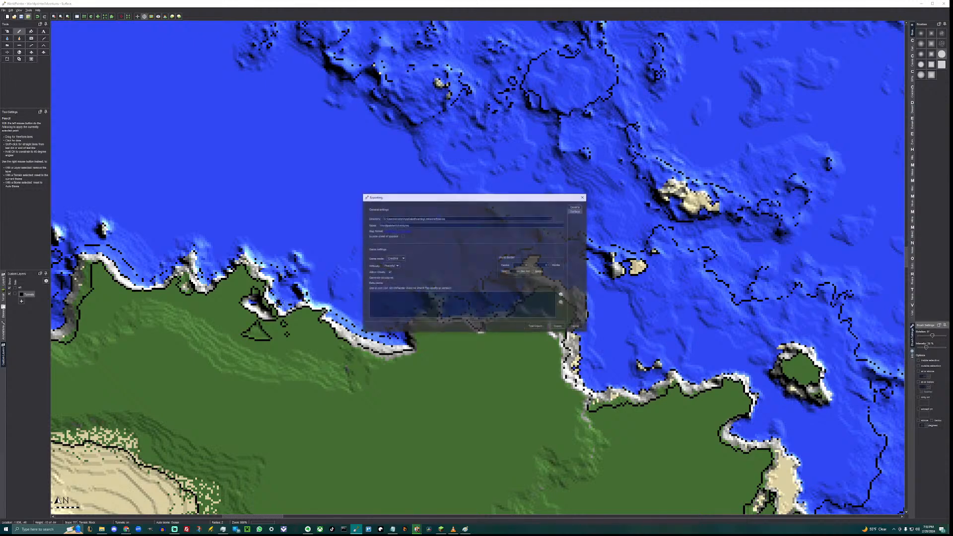
click(570, 328)
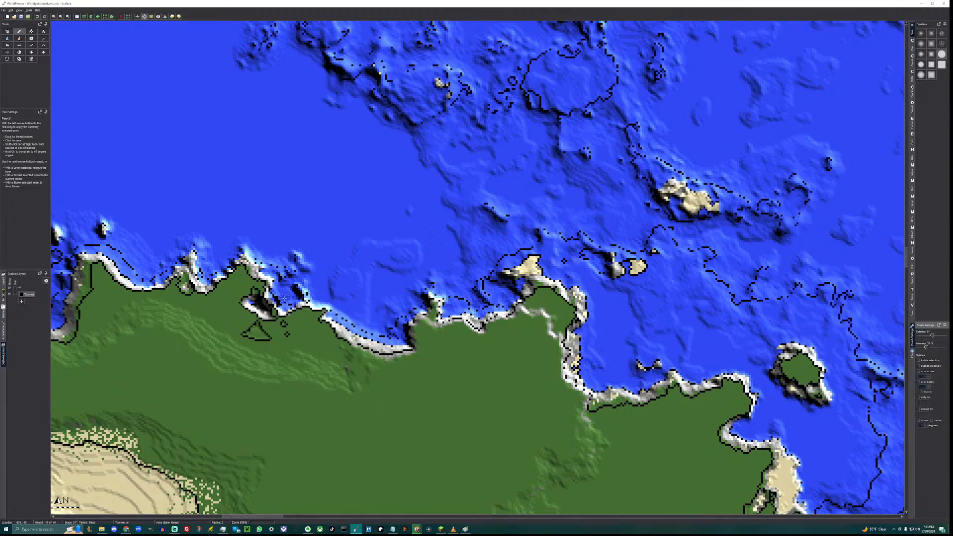
Touch up the Tunnels layer with the Pencil on the narrow neck joining the small headland to the coast south of the double sandy bay.
middle_drag(313, 400, 466, 298)
middle_drag(398, 255, 450, 121)
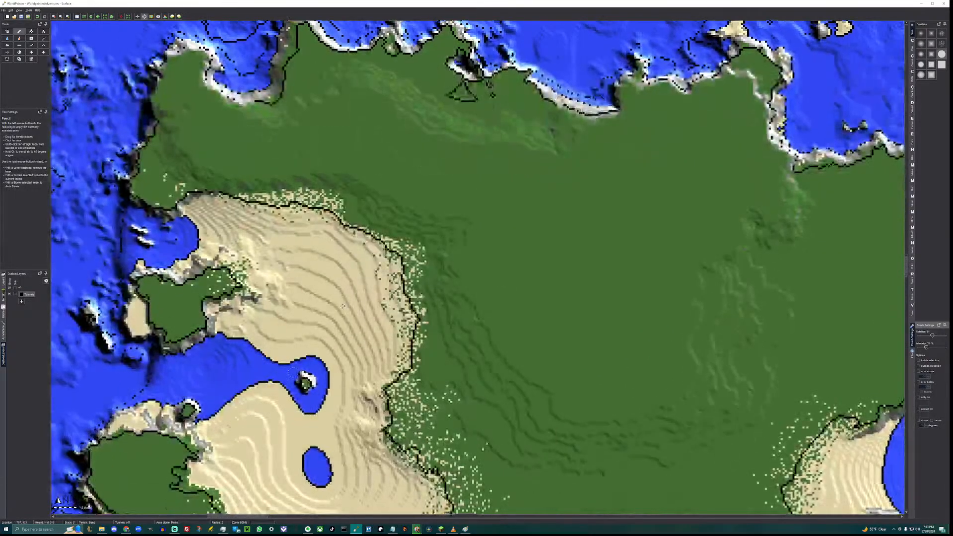
middle_drag(343, 306, 478, 170)
scroll(478, 170, down, 3)
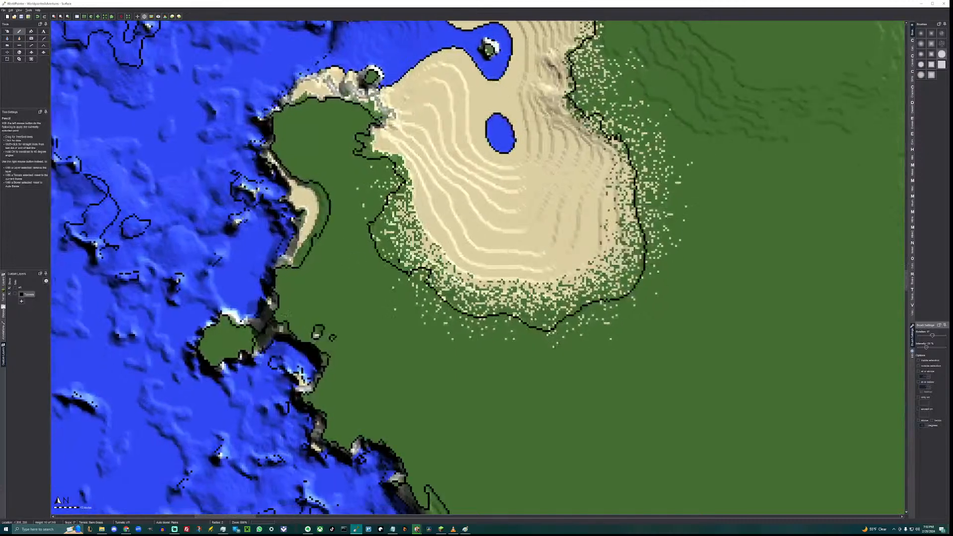
click(267, 322)
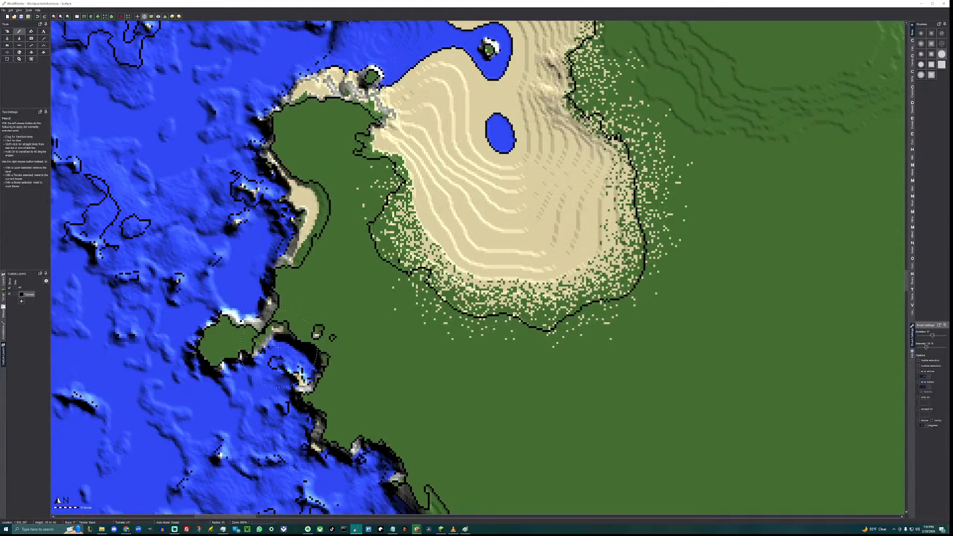
scroll(263, 312, up, 1)
mouse_move(257, 306)
mouse_down()
mouse_move(277, 346)
mouse_move(272, 335)
mouse_up()
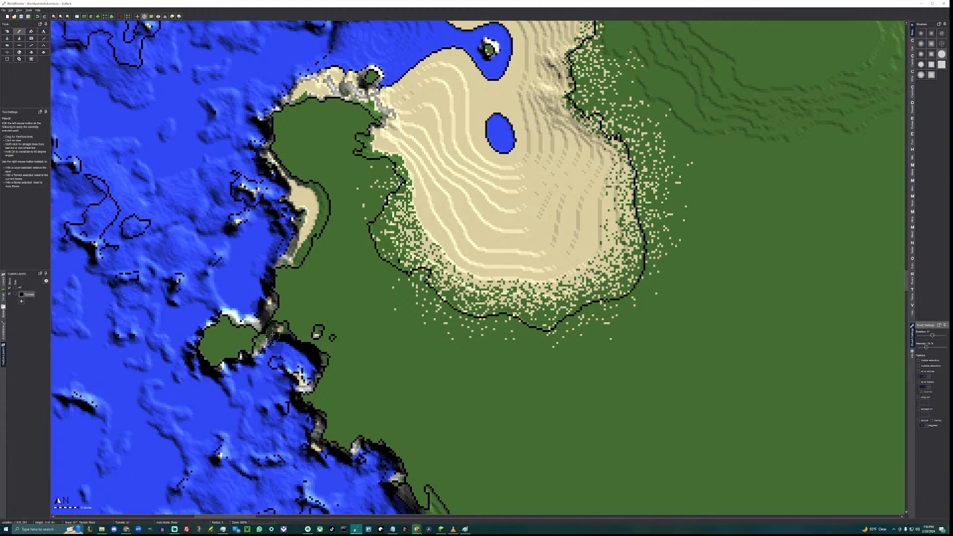
Inspect the Tunnels layer marking on the eastern coast's narrow headland and the surrounding cliffs and bays.
drag(223, 517, 326, 517)
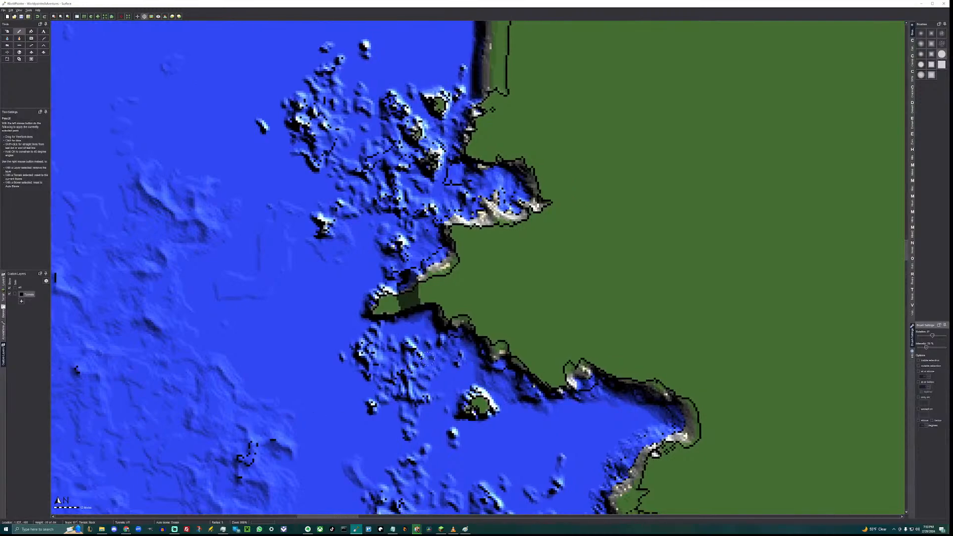
scroll(419, 360, down, 2)
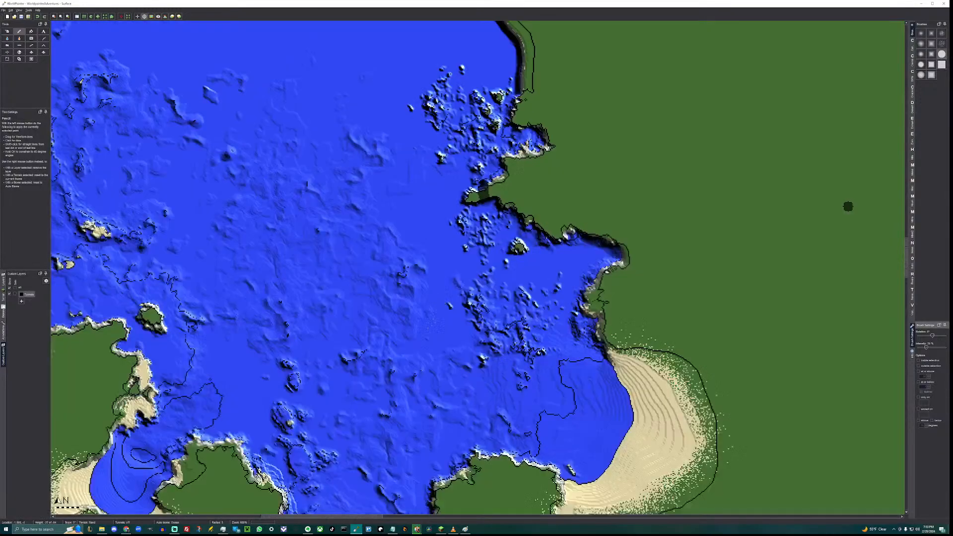
middle_drag(428, 328, 548, 202)
middle_drag(357, 287, 507, 288)
scroll(508, 289, down, 2)
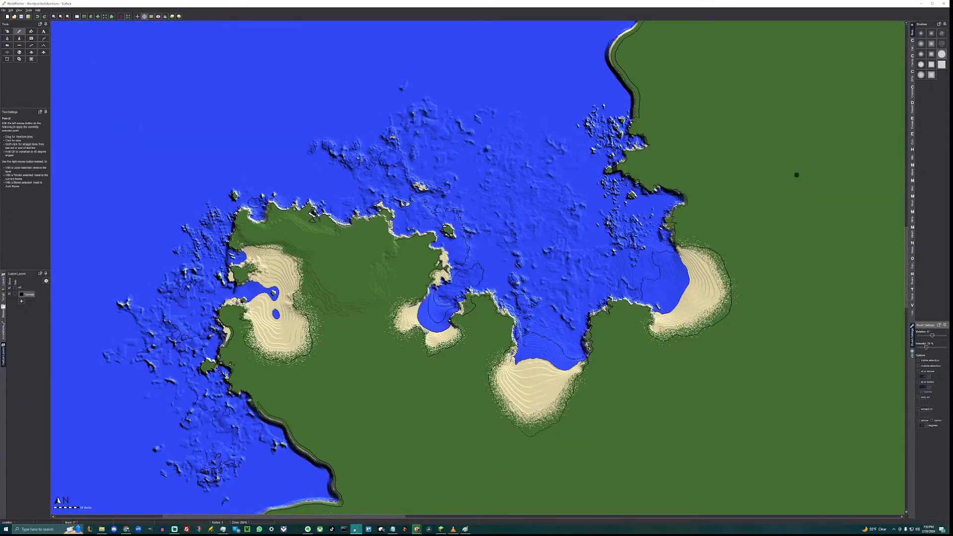
Delete the cave layer and pocket cliff sea arch items from the Notepad notes and minimize the window.
click(392, 530)
double_click(328, 255)
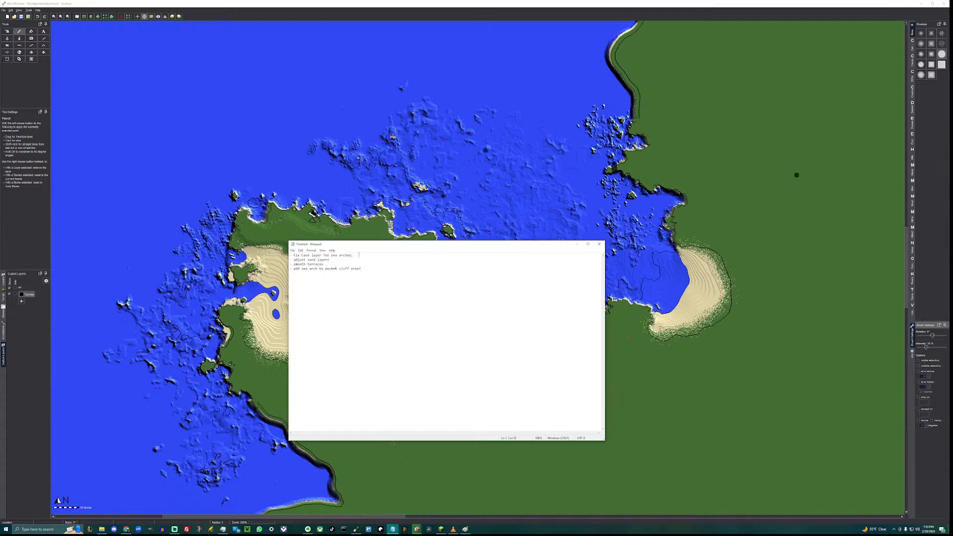
triple_click(329, 255)
key(BackSpace)
drag(364, 269, 287, 269)
key(BackSpace)
click(576, 245)
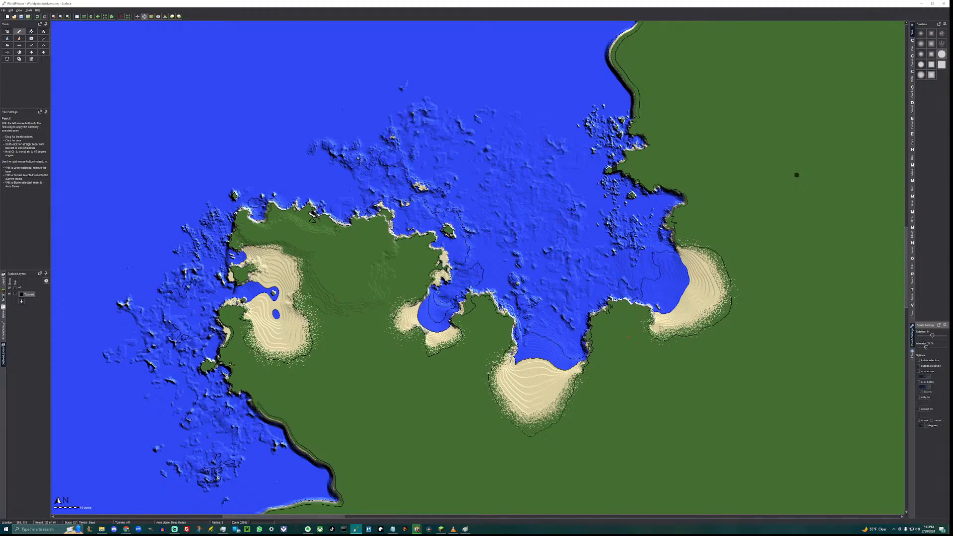
Look closely at the sandy cliff end beside the small cove and recheck the remaining items in the Notepad notes.
scroll(629, 338, up, 3)
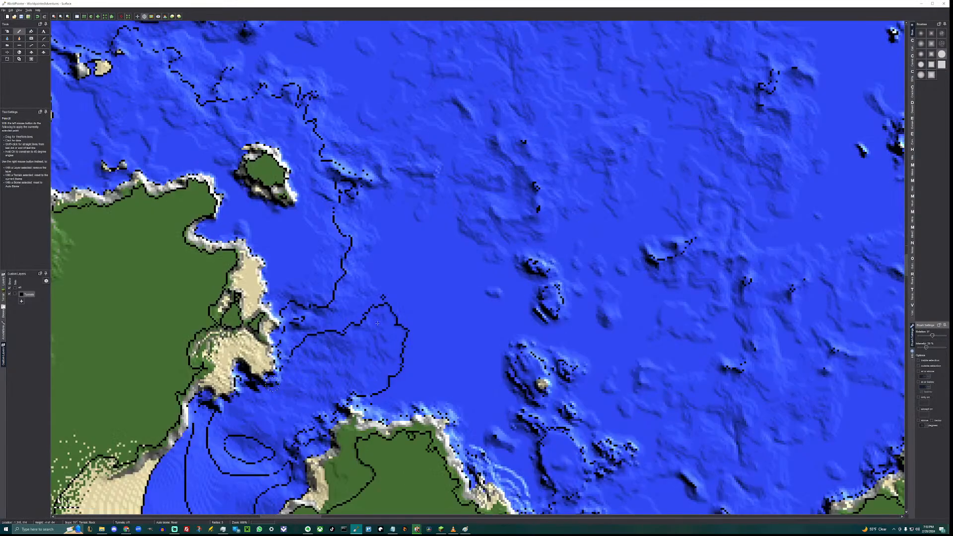
middle_drag(377, 323, 414, 294)
click(393, 529)
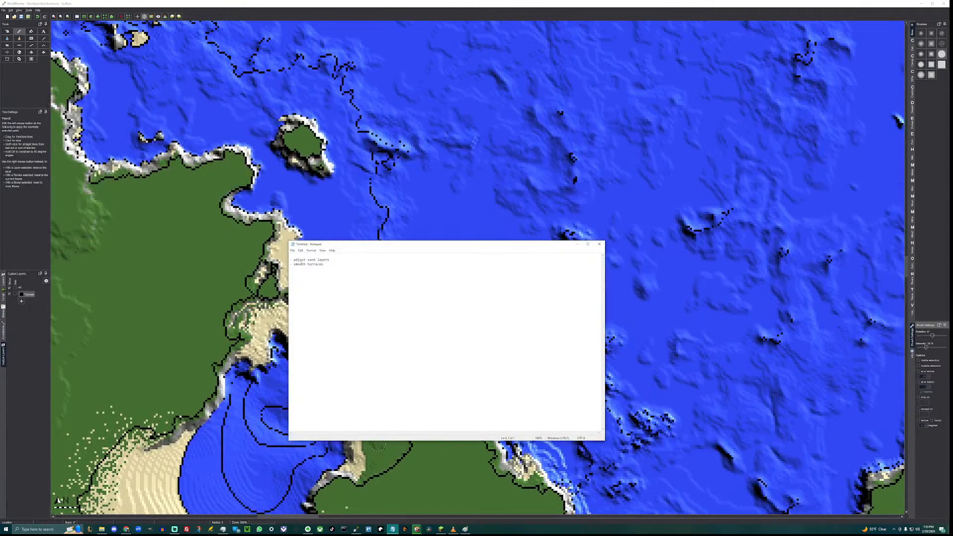
click(577, 244)
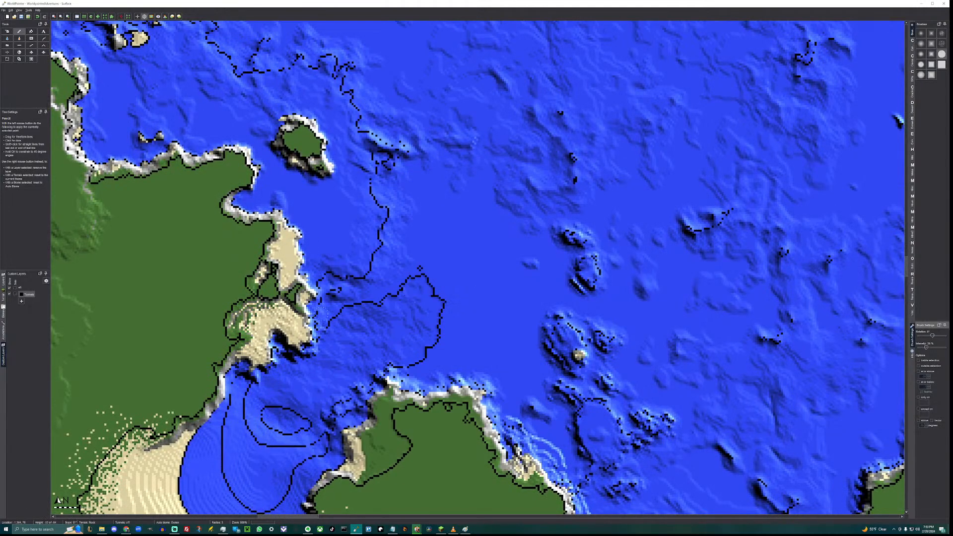
Smooth the rough ground behind the double sandy bay and its headland neck with a larger Smooth brush.
click(31, 45)
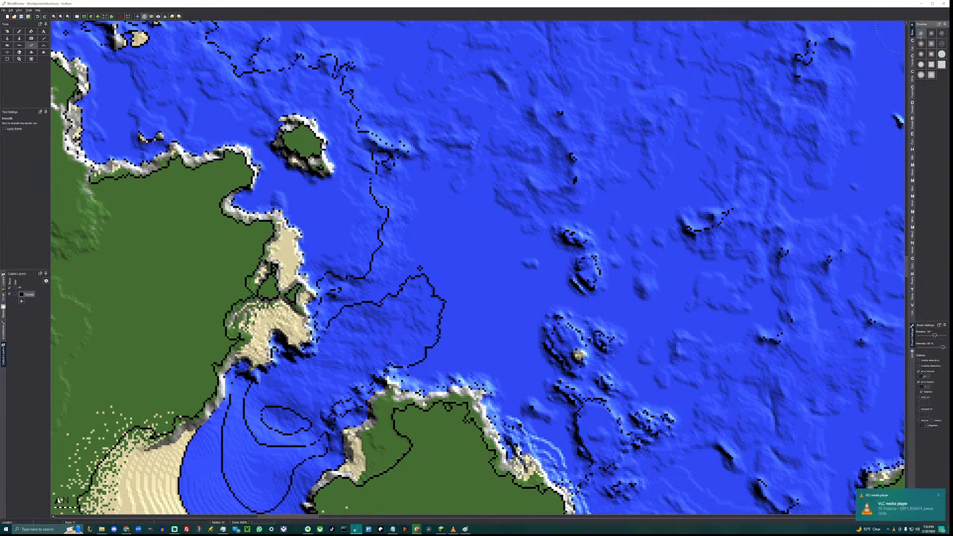
scroll(329, 294, up, 3)
scroll(307, 307, up, 1)
mouse_move(286, 332)
mouse_down()
mouse_move(254, 325)
mouse_move(280, 315)
mouse_move(252, 336)
mouse_move(258, 345)
mouse_move(286, 319)
mouse_move(278, 244)
mouse_move(273, 267)
mouse_up()
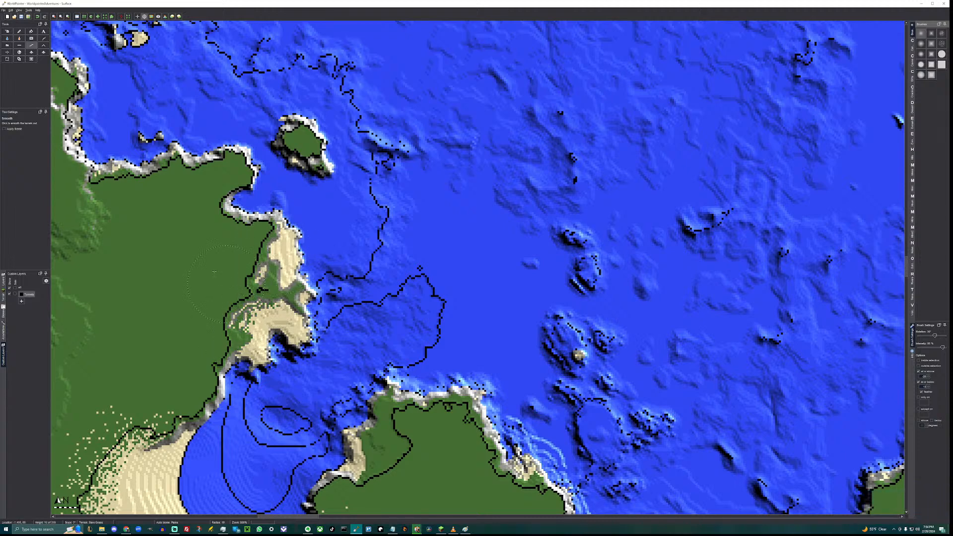
Smooth the sandy cliff on the middle headland's west side and the sandy rock at the wide beach's west end.
mouse_move(205, 258)
middle_down()
mouse_move(396, 328)
mouse_move(407, 341)
middle_up()
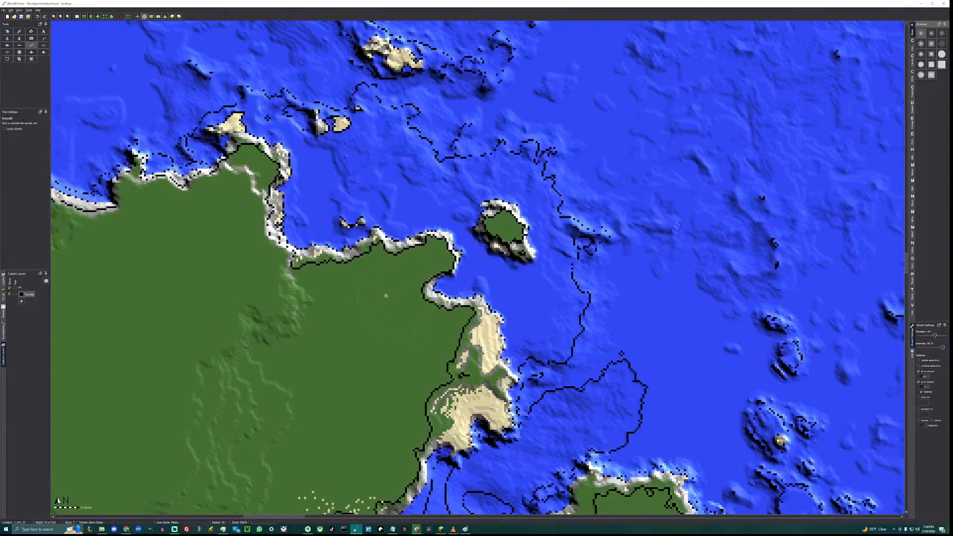
middle_drag(237, 140, 264, 198)
middle_drag(527, 442, 247, 161)
mouse_move(308, 313)
mouse_down()
mouse_move(308, 328)
mouse_move(303, 299)
mouse_move(300, 328)
mouse_up()
middle_drag(496, 457, 367, 314)
drag(376, 350, 381, 329)
Smooth the wide beach's east end and the sandy corner of the neighbouring eastern bay with a smaller brush.
middle_drag(650, 413, 465, 345)
scroll(472, 343, down, 11)
drag(474, 342, 455, 361)
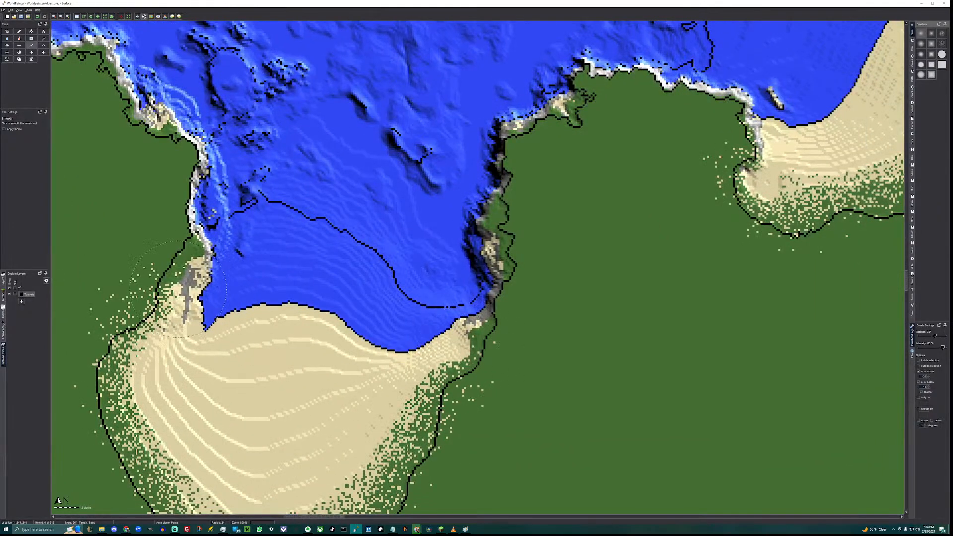
middle_drag(800, 176, 557, 323)
mouse_move(551, 332)
mouse_down()
mouse_move(537, 339)
mouse_move(557, 334)
mouse_up()
Smooth the top of the small island off the eastern coast with a reduced Smooth brush.
middle_drag(661, 101, 524, 270)
middle_drag(578, 169, 509, 334)
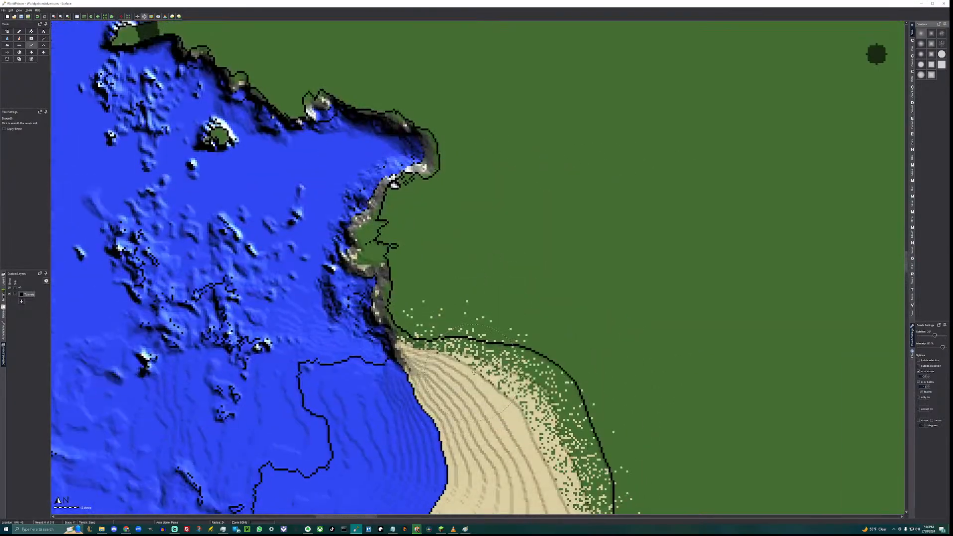
middle_drag(268, 198, 401, 311)
mouse_move(206, 150)
middle_down()
mouse_move(300, 292)
mouse_move(315, 335)
middle_up()
middle_drag(369, 410, 392, 153)
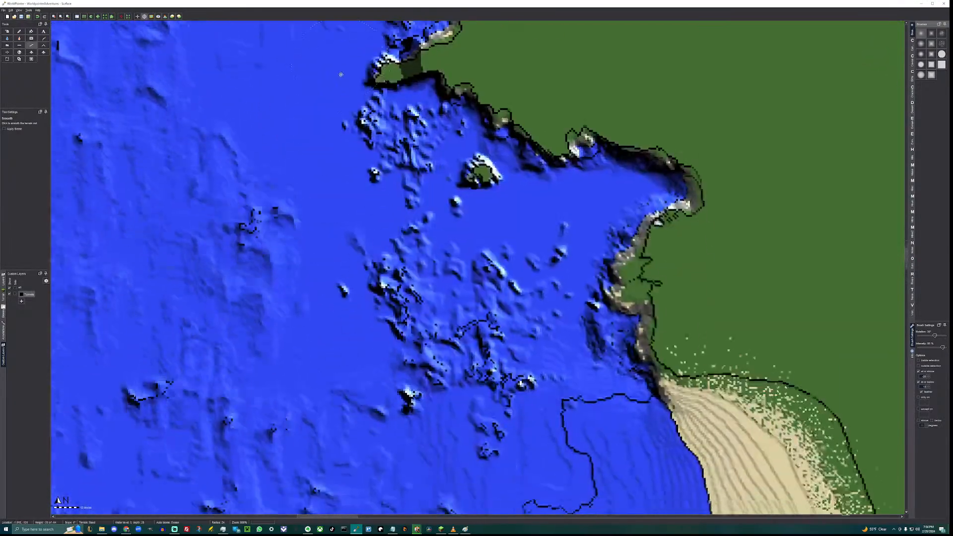
scroll(479, 173, down, 8)
click(482, 172)
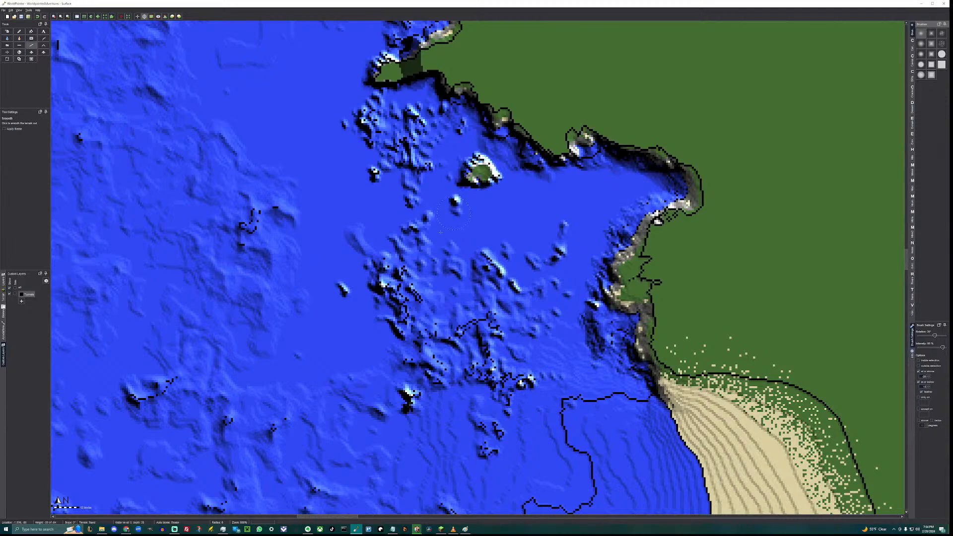
Smooth the tops of the round island off the northern headland and the small island at the northwest corner.
middle_drag(393, 295, 412, 192)
mouse_move(327, 230)
middle_down()
mouse_move(393, 190)
mouse_move(567, 29)
middle_up()
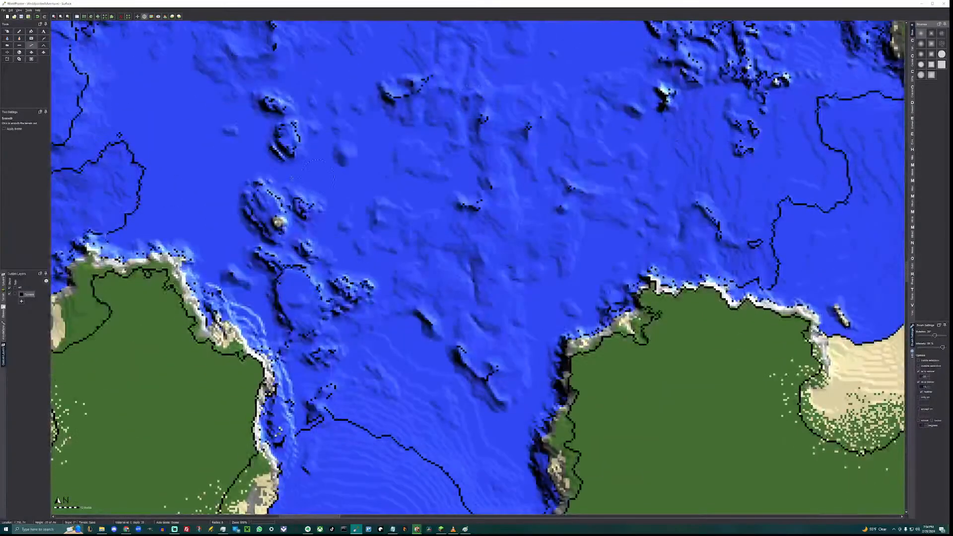
mouse_move(199, 42)
middle_down()
mouse_move(422, 56)
mouse_move(270, 126)
mouse_move(371, 219)
middle_up()
mouse_move(372, 218)
mouse_down()
mouse_move(383, 176)
mouse_move(408, 182)
mouse_up()
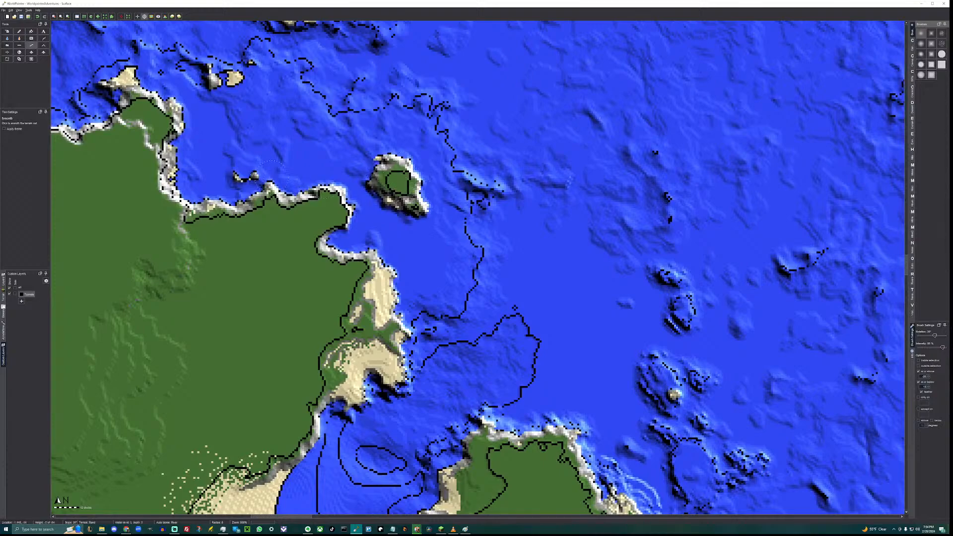
middle_drag(403, 182, 671, 339)
mouse_move(491, 225)
middle_down()
mouse_move(636, 349)
mouse_move(785, 198)
middle_up()
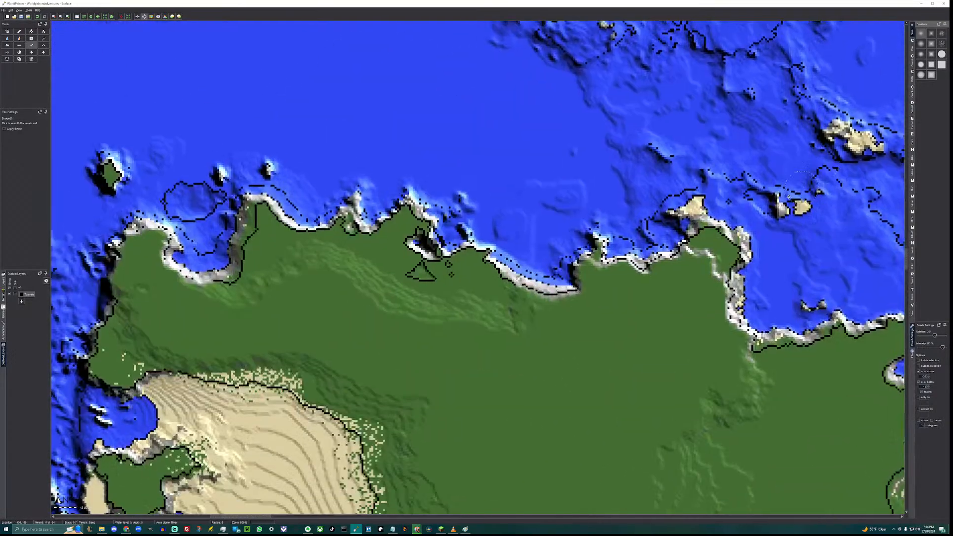
mouse_move(306, 308)
middle_down()
mouse_move(608, 169)
mouse_move(554, 317)
middle_up()
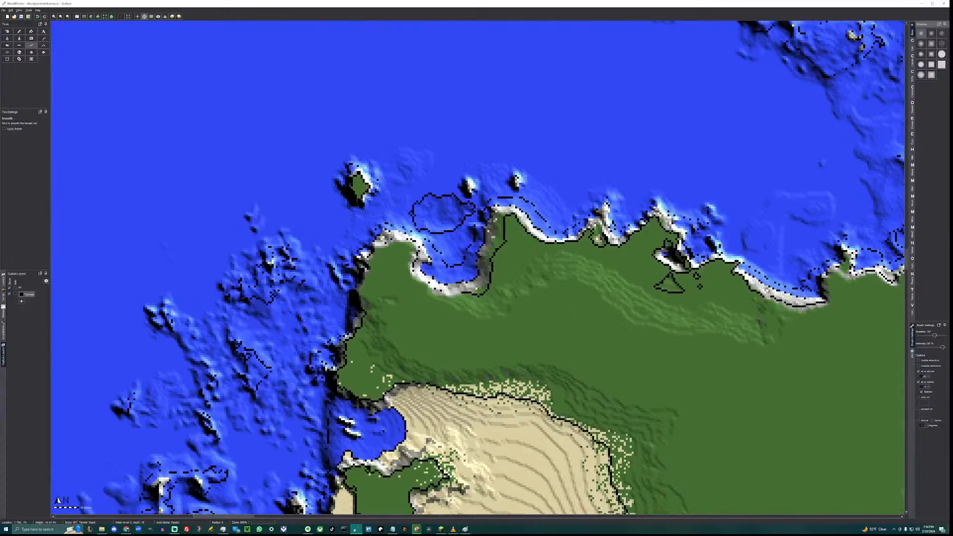
mouse_move(354, 184)
mouse_down()
mouse_move(360, 191)
mouse_move(350, 180)
mouse_move(362, 179)
mouse_up()
Smooth the rocky knoll and islet at the western lagoon and the small headland jutting out south of it.
middle_drag(388, 287, 288, 42)
middle_drag(296, 351, 290, 233)
mouse_move(289, 231)
mouse_down()
mouse_move(393, 231)
mouse_move(408, 207)
mouse_up()
mouse_move(444, 352)
middle_down()
mouse_move(484, 264)
mouse_move(532, 201)
middle_up()
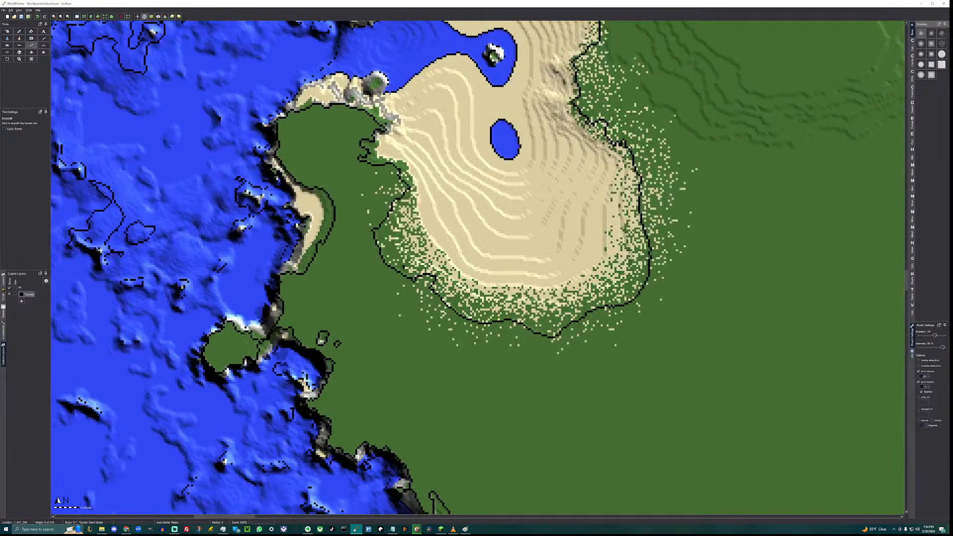
drag(254, 333, 224, 328)
Look over the whole coastline from the western lagoon beaches to the eastern bay.
middle_drag(488, 215, 358, 314)
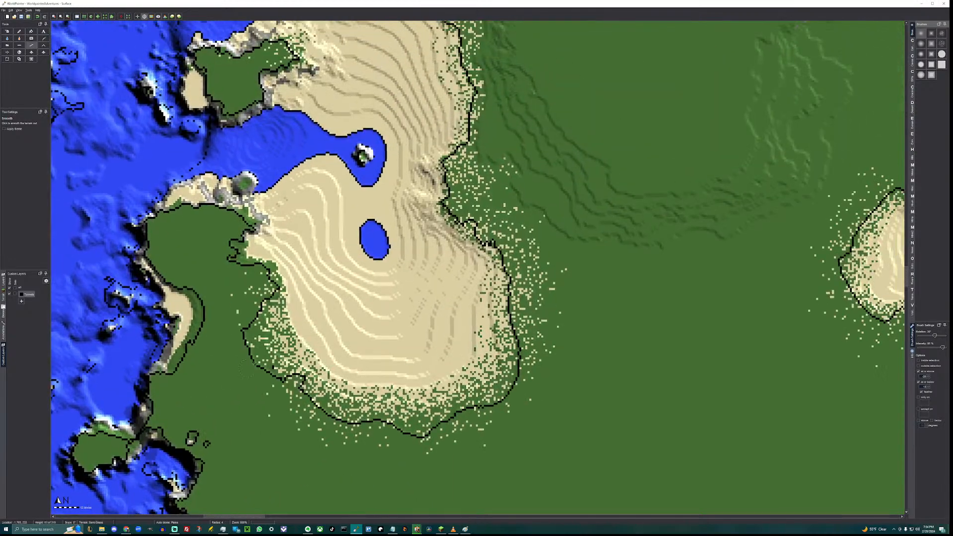
ctrl+scroll(358, 313, down, 1)
middle_drag(626, 250, 334, 316)
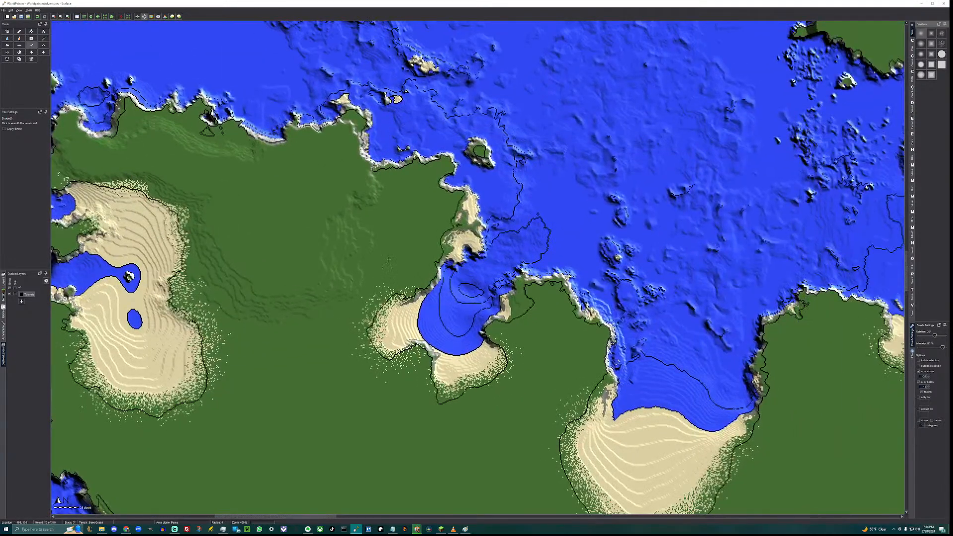
ctrl+scroll(321, 322, down, 1)
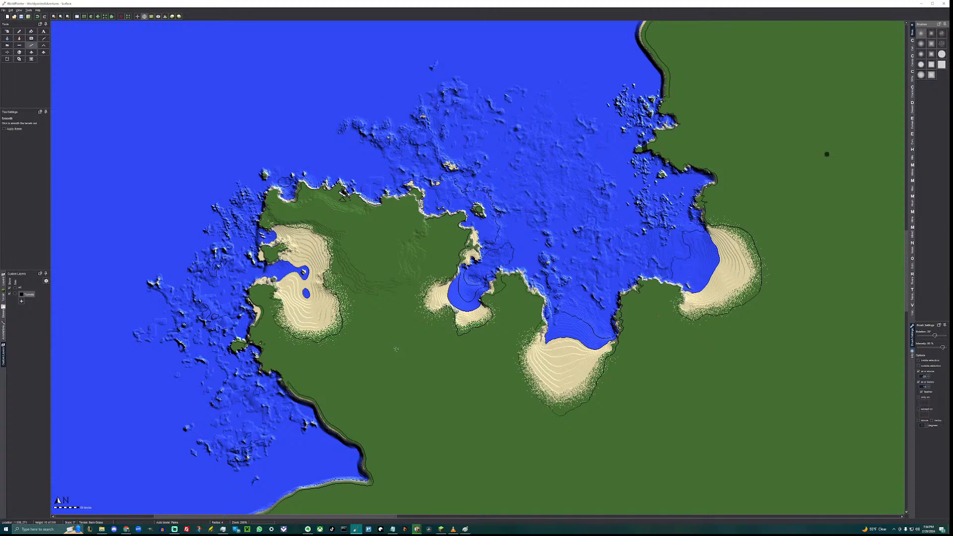
middle_drag(490, 337, 453, 339)
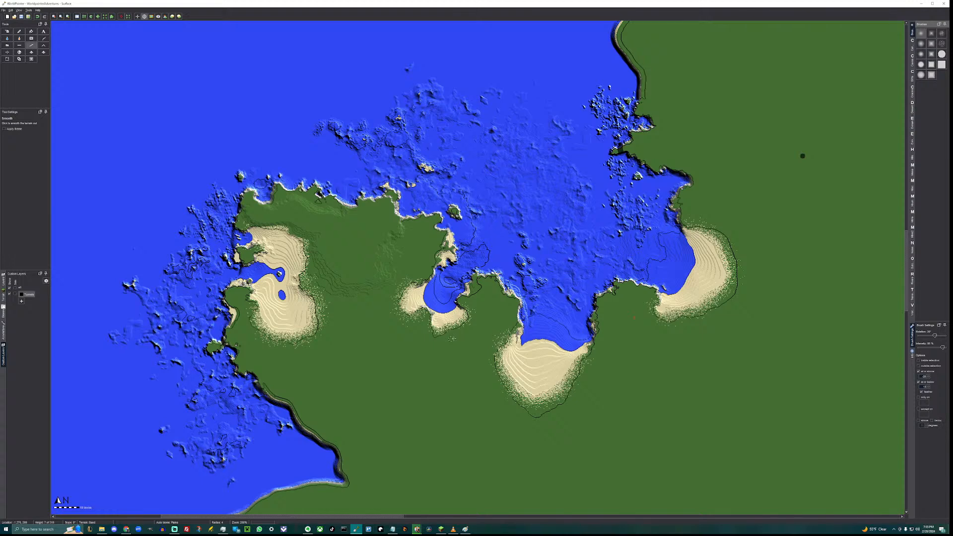
Set up a test export of the map, checking the Surface settings and keeping the coastline tiles selected.
click(29, 17)
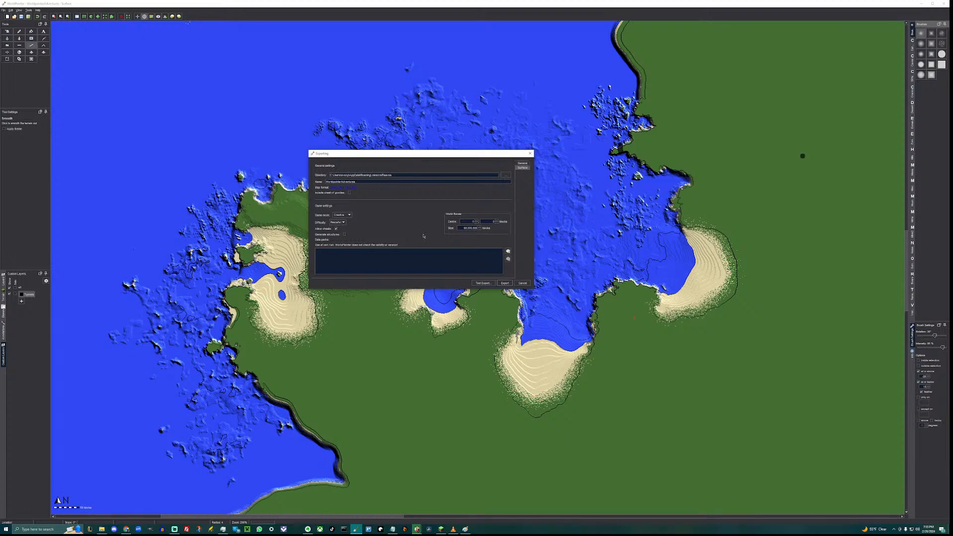
click(524, 168)
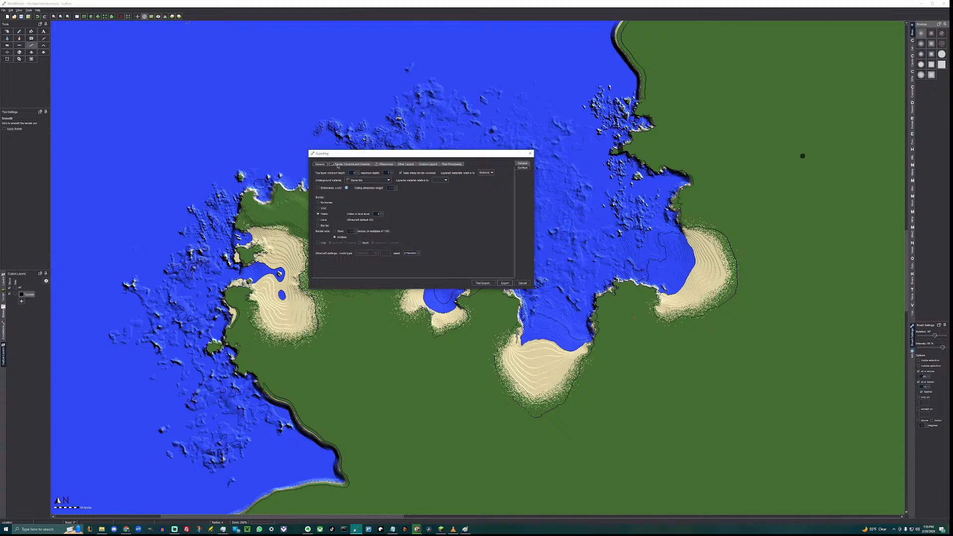
click(521, 164)
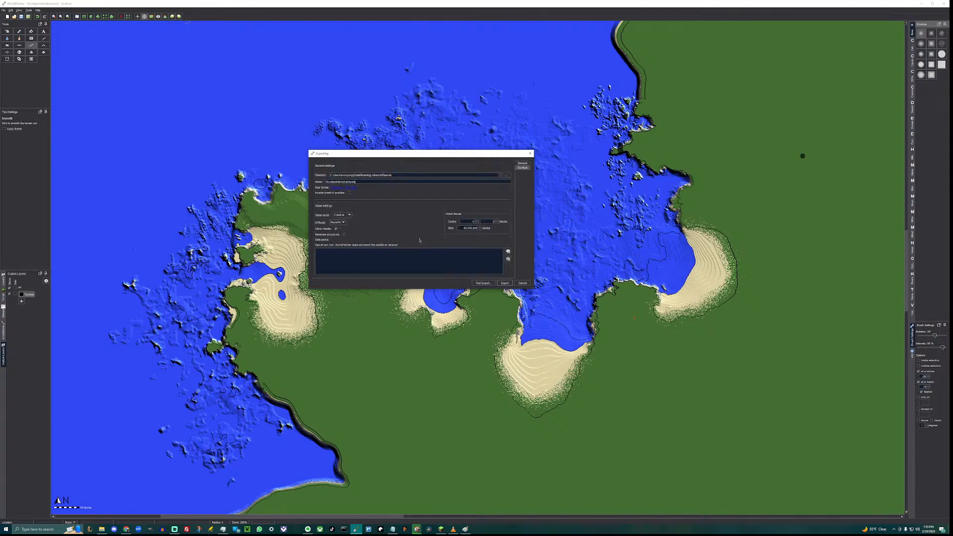
click(482, 283)
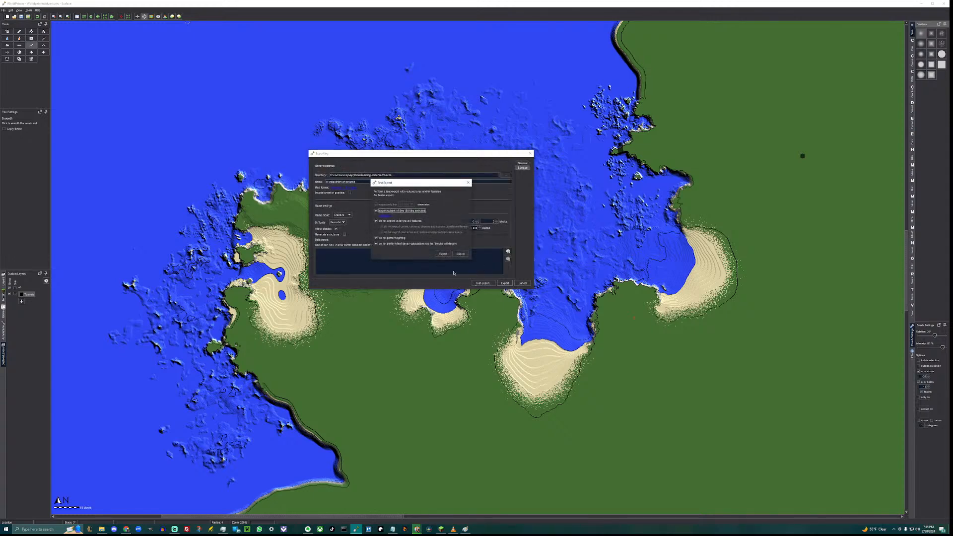
click(391, 217)
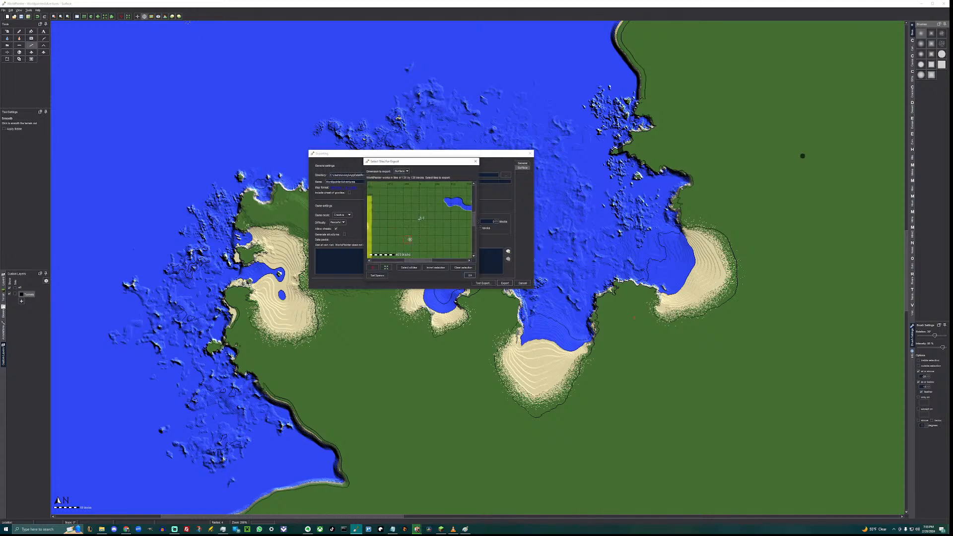
middle_drag(473, 229, 463, 241)
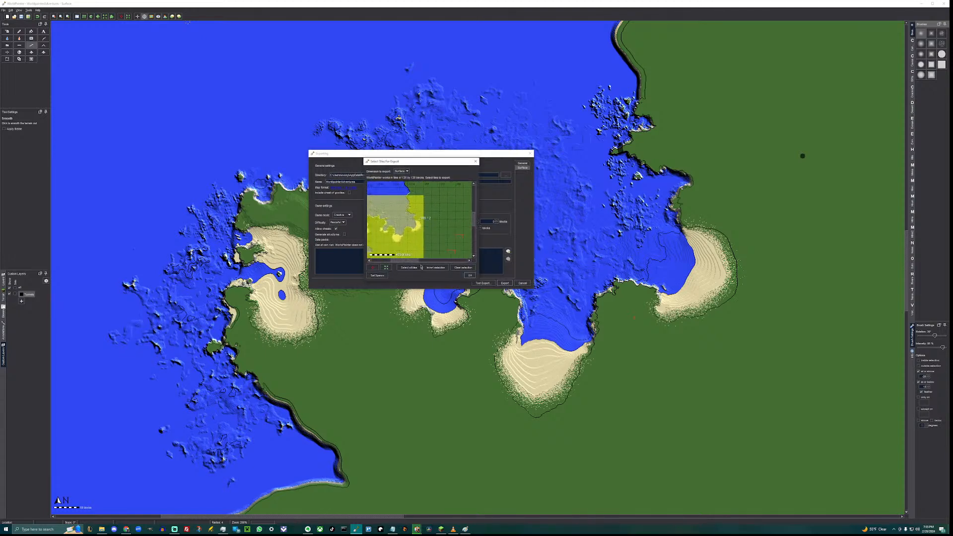
click(470, 275)
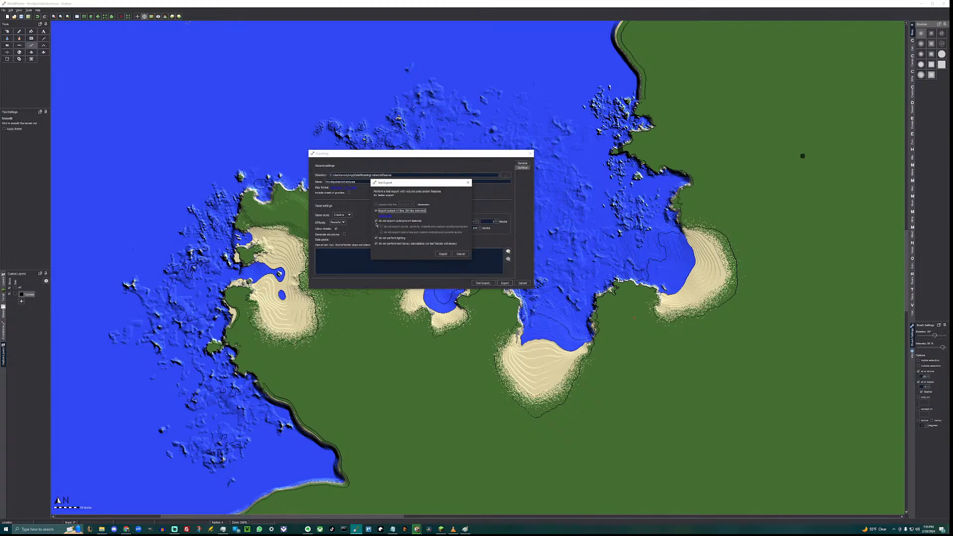
Include underground features in the test export and run it.
click(376, 222)
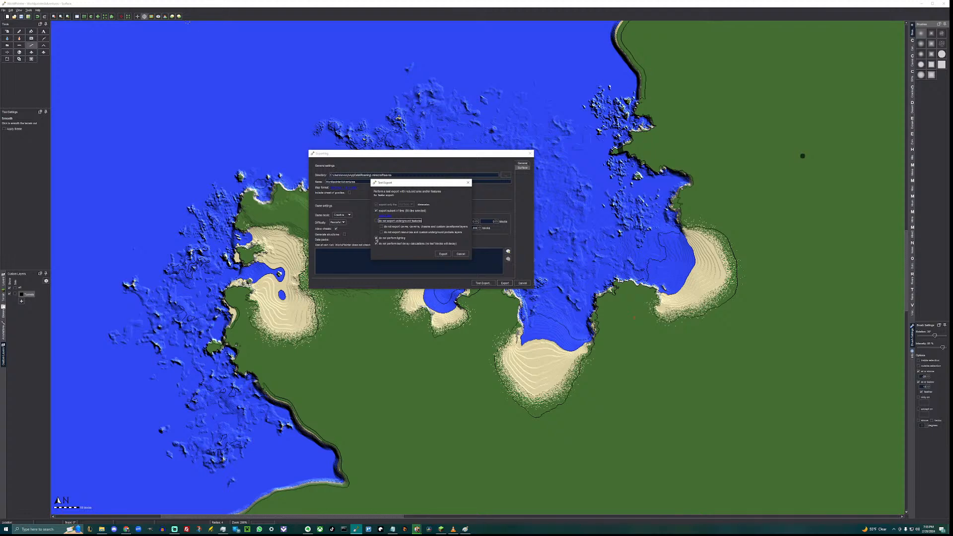
click(443, 254)
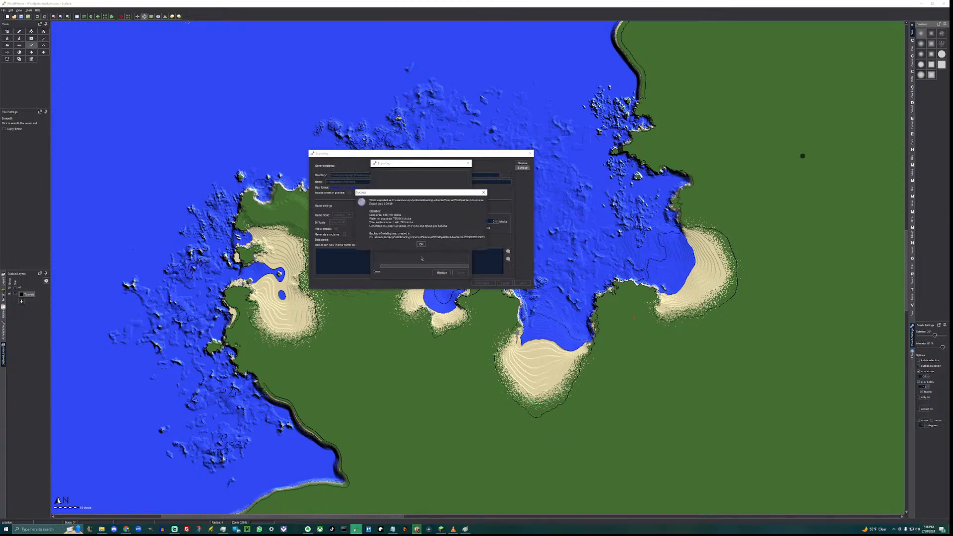
click(421, 245)
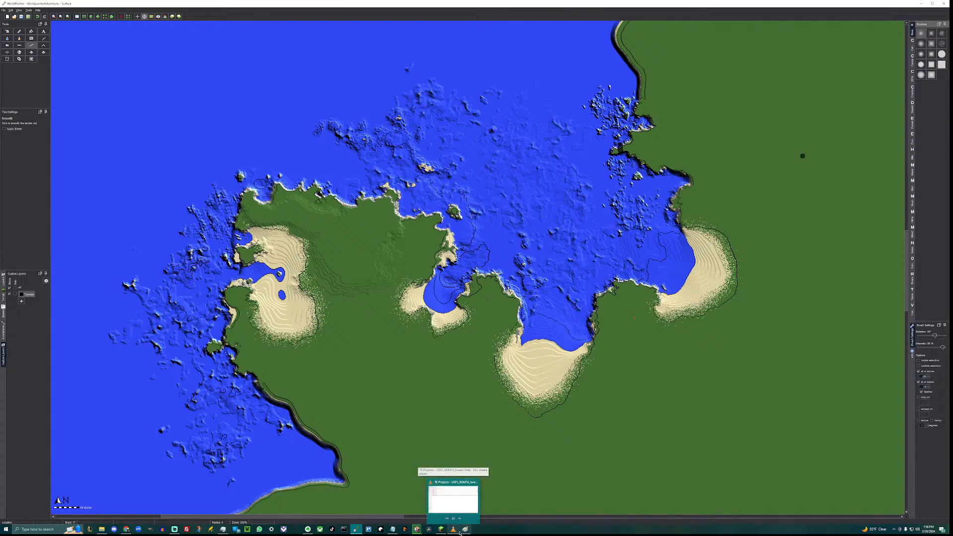
Switch to Minecraft and load the exported singleplayer world.
mouse_move(462, 533)
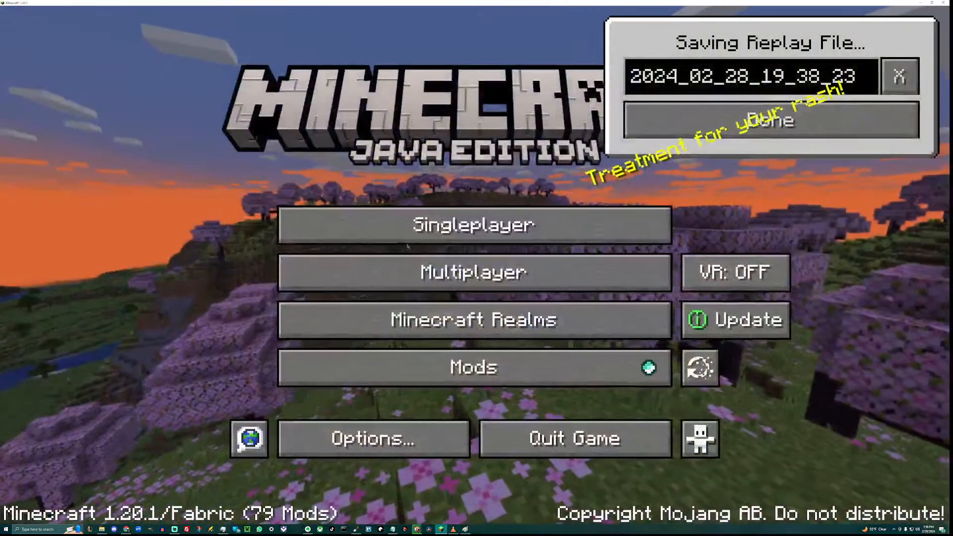
click(475, 221)
click(240, 139)
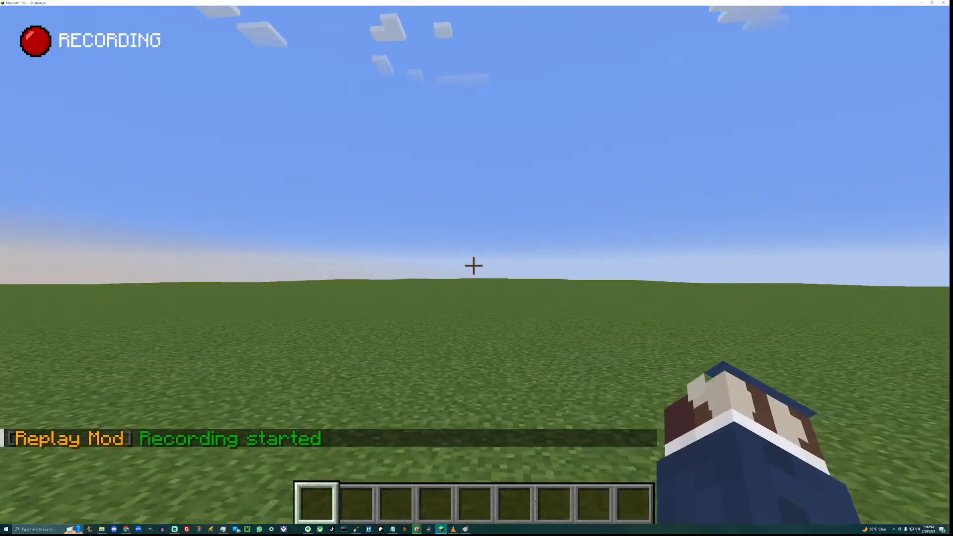
key(Escape)
click(575, 409)
key(Escape)
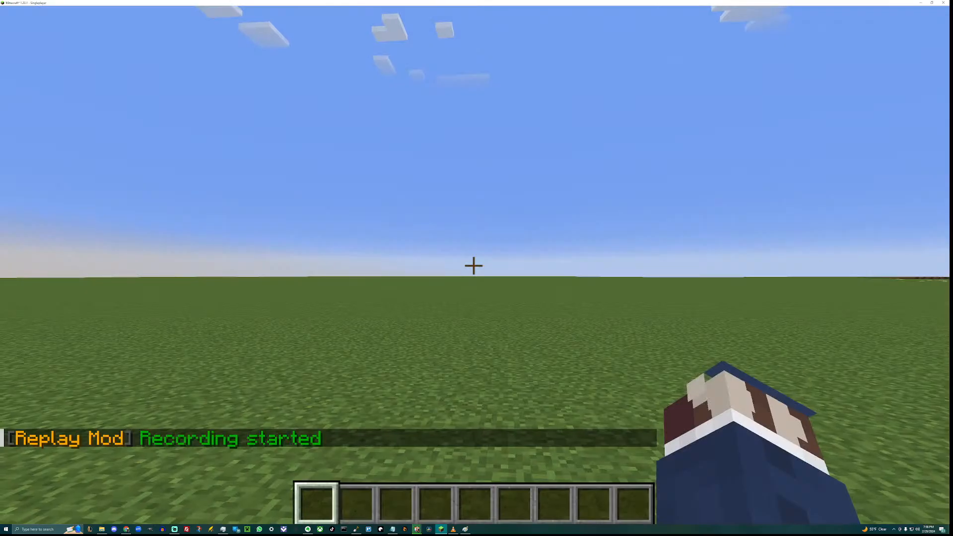
Change the game mode to Spectator Mode and set the time to noon with /time set noon.
key(F3+F4)
key(F3+F4)
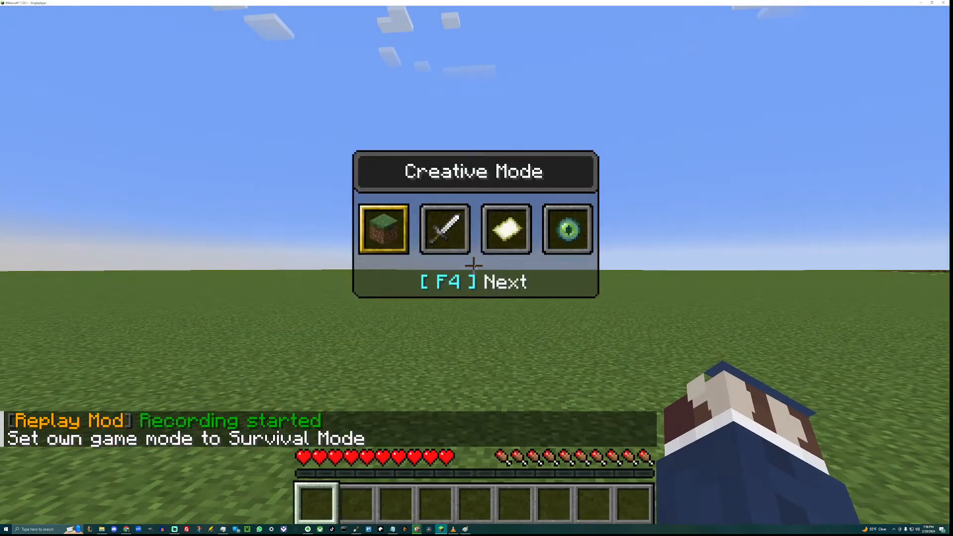
key(F3+F4)
key(F3+F4)
key(F3+F4)
text(/time set noon)
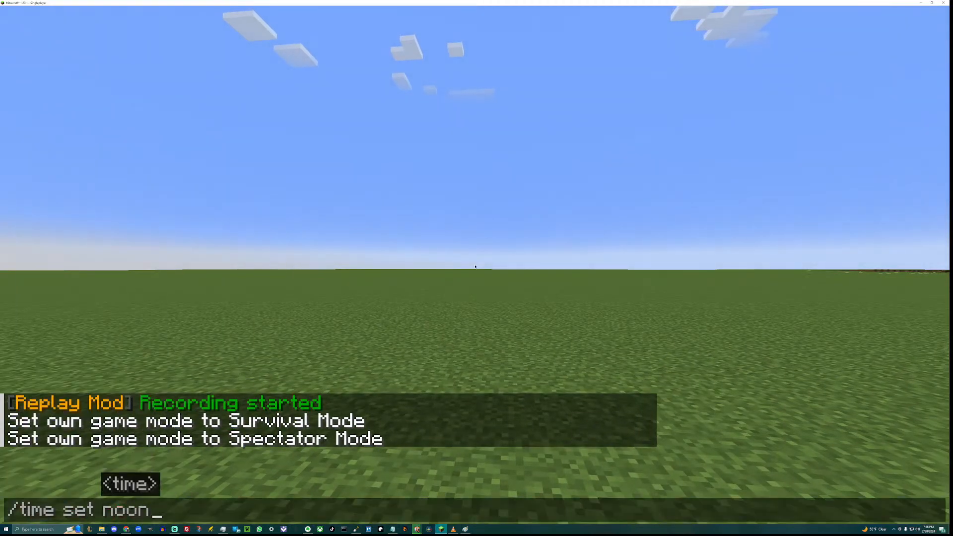
key(Return)
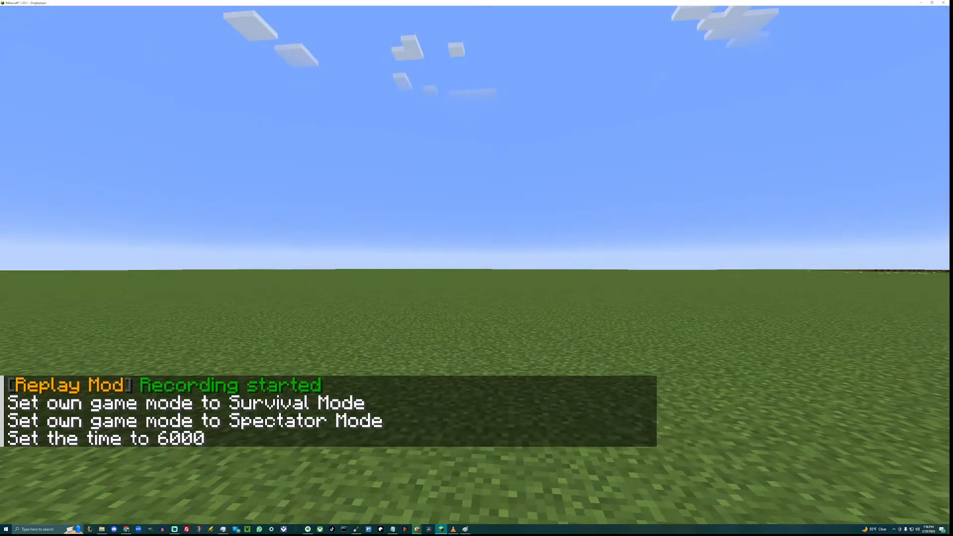
Fly over the exported coastline to the rocky sea stack and dive underwater to examine the tunnel carved beneath it.
key(space)
key(w)
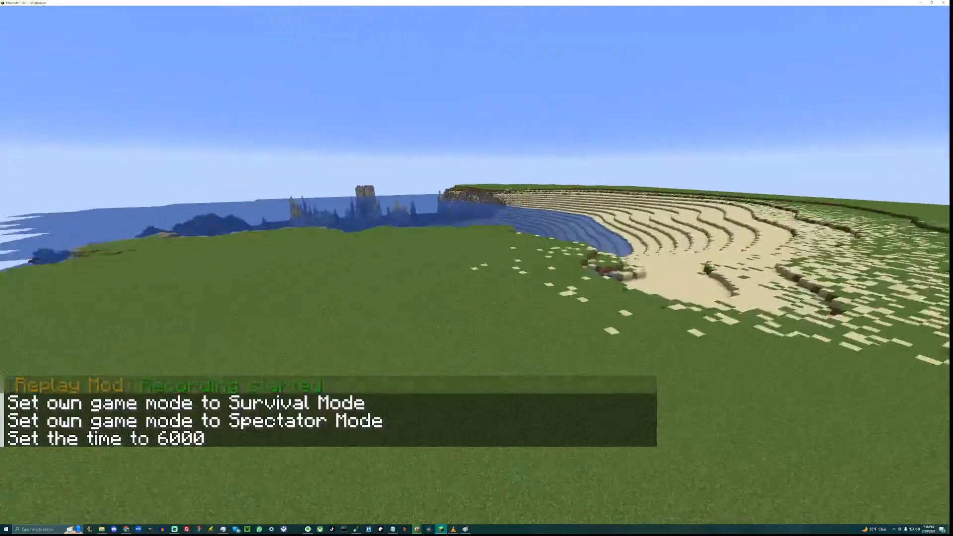
key(w)
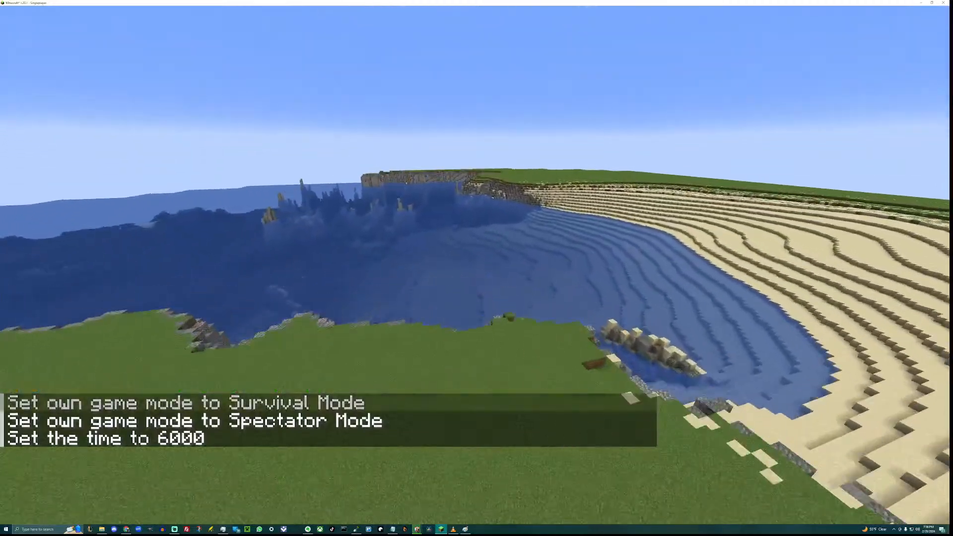
key(w)
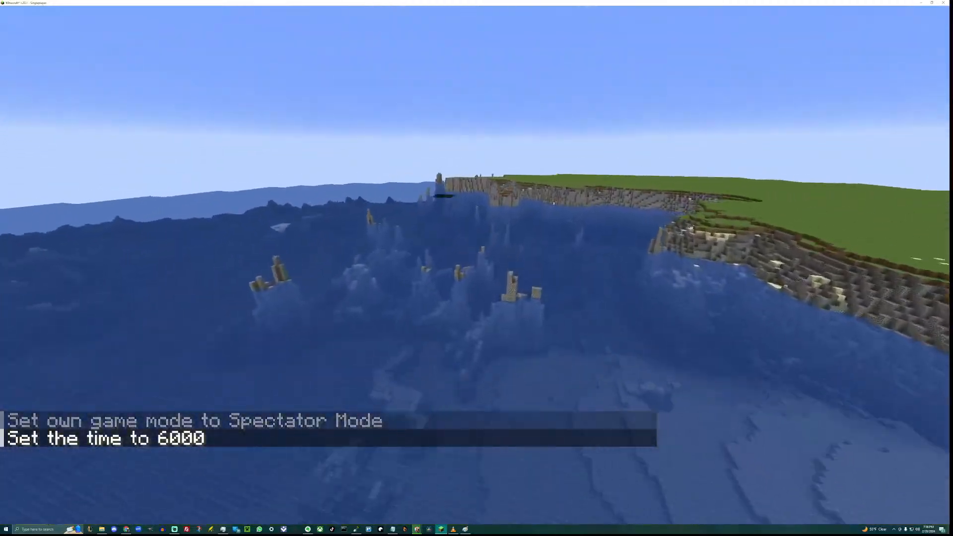
key(w)
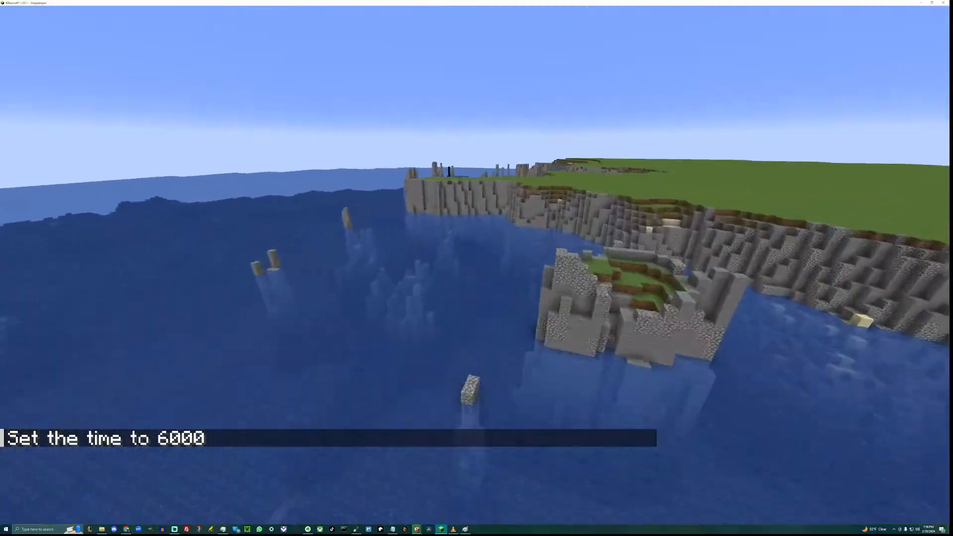
key(w)
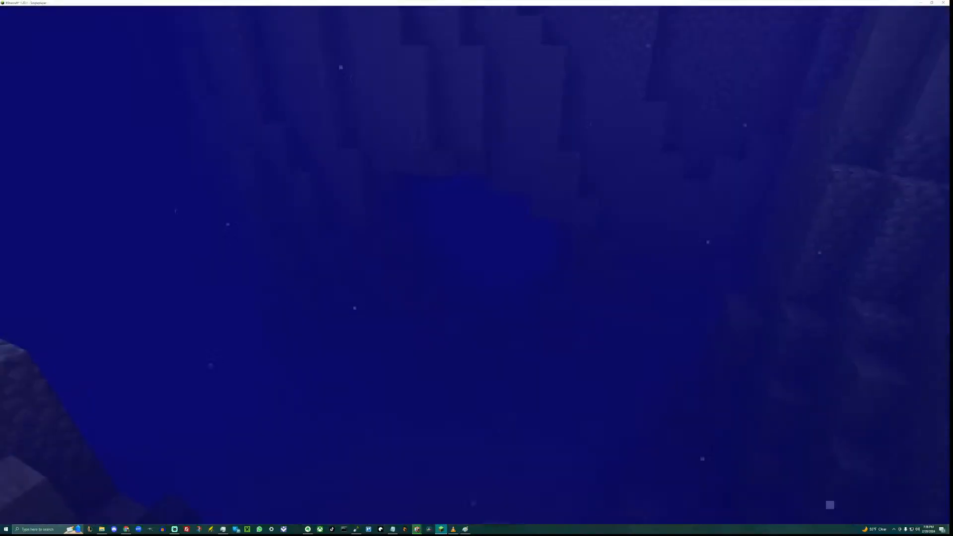
key(w)
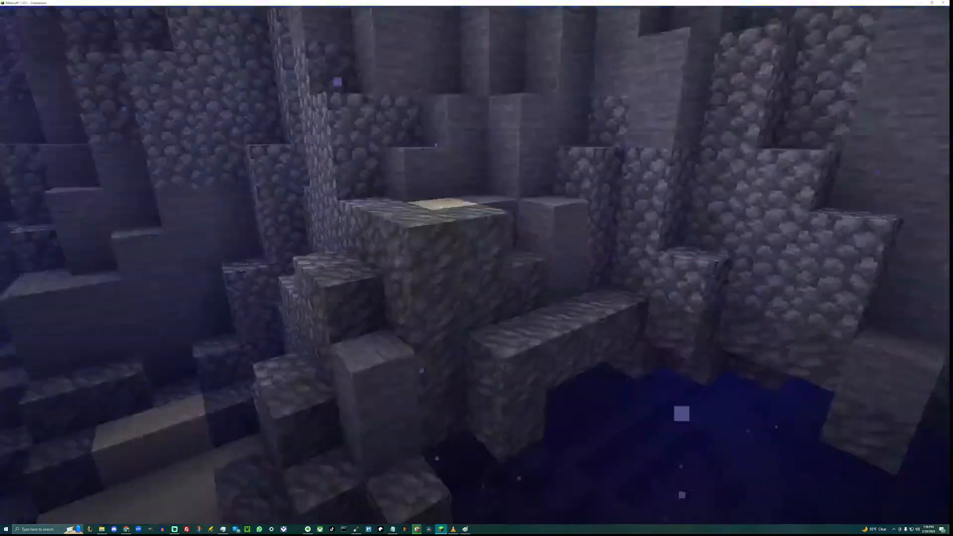
key(w)
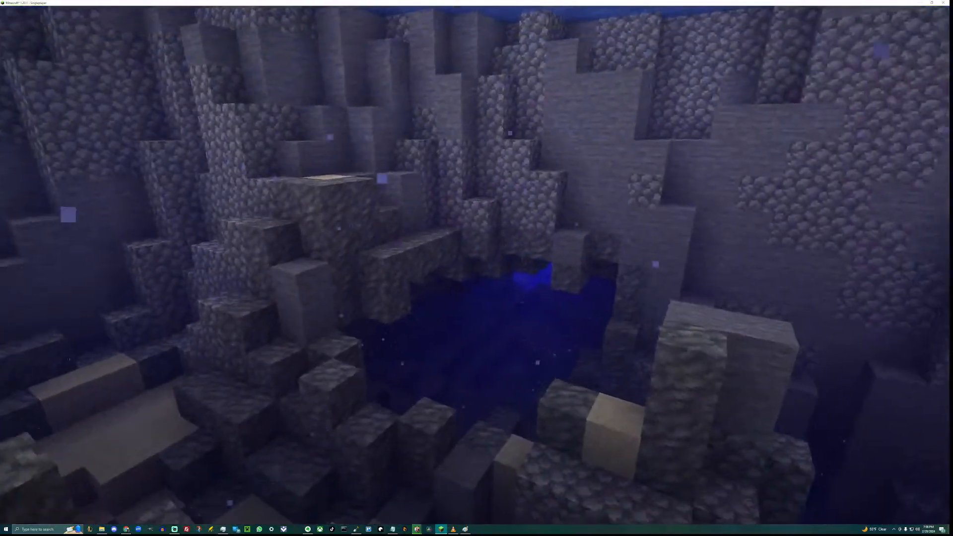
key(w)
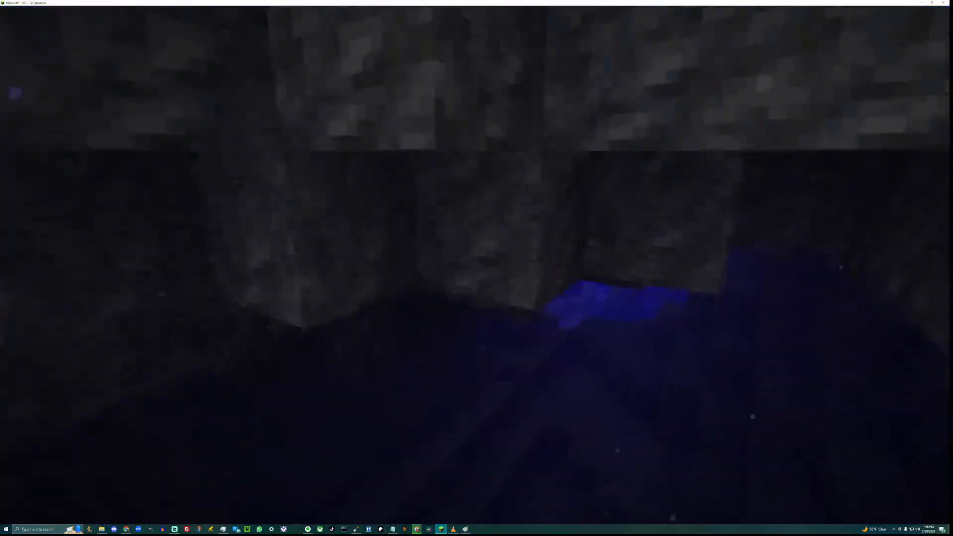
key(w)
Switch to Creative Mode and check the coordinates at the tunnel ceiling in the debug overlay.
key(F3+n)
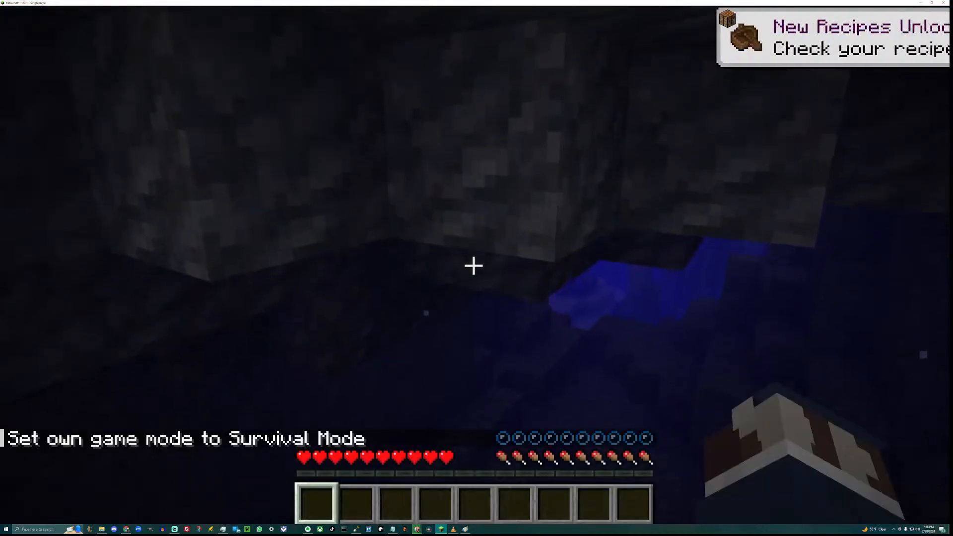
key(F3+F4)
key(F4)
key(w)
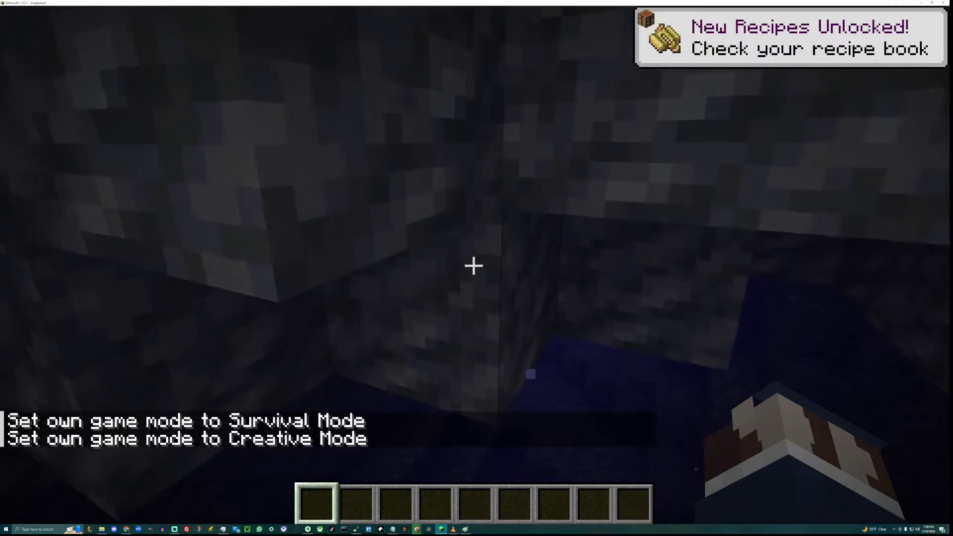
key(F3)
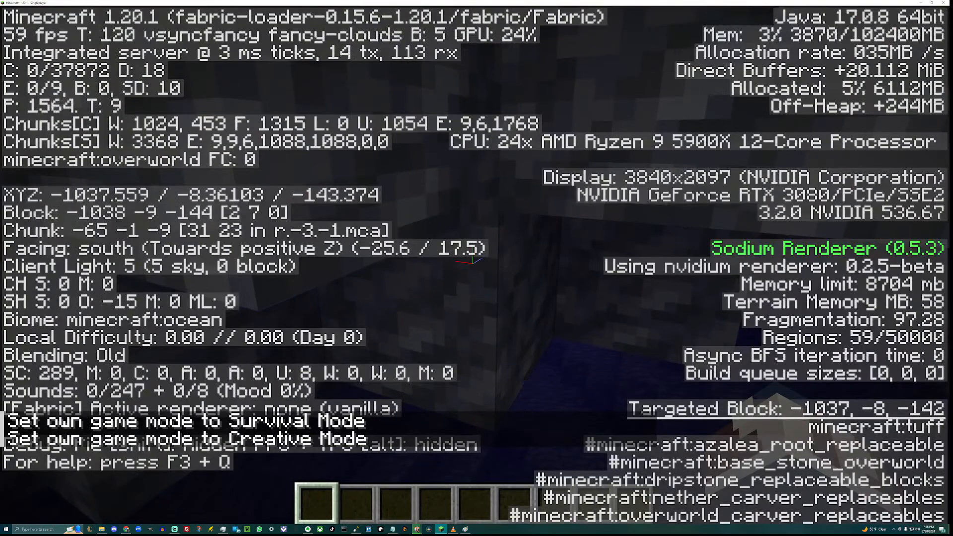
key(F3)
key(s)
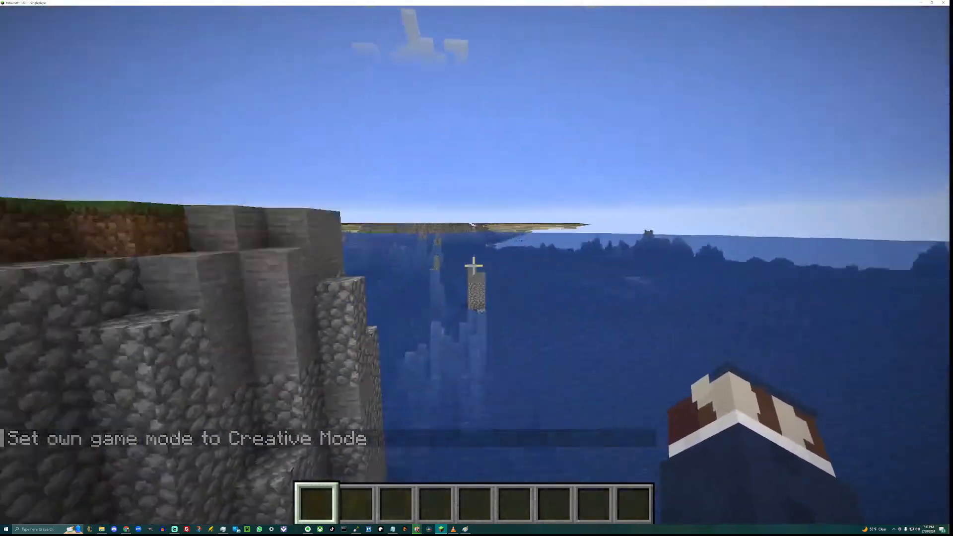
Save and quit the Minecraft world, and switch to WorldPainter.
key(Escape)
click(475, 362)
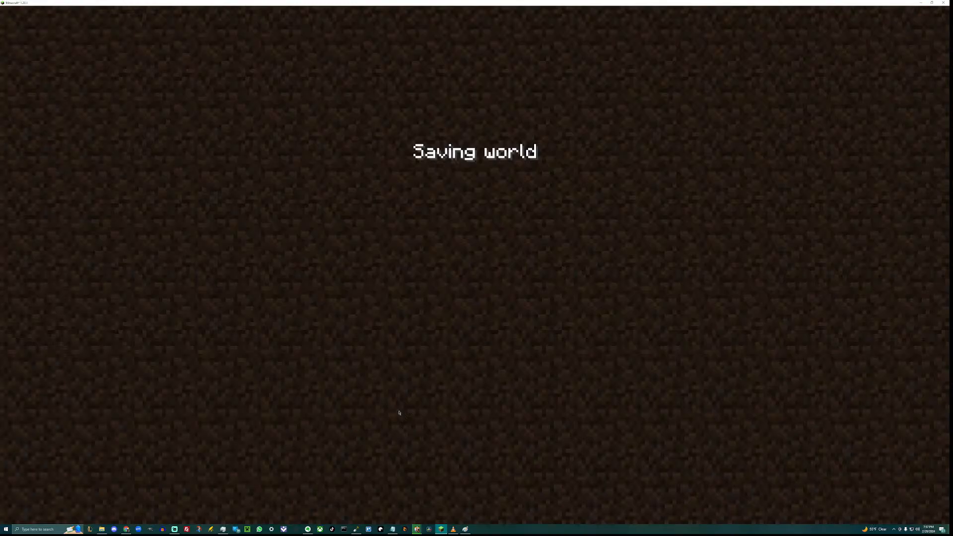
click(355, 530)
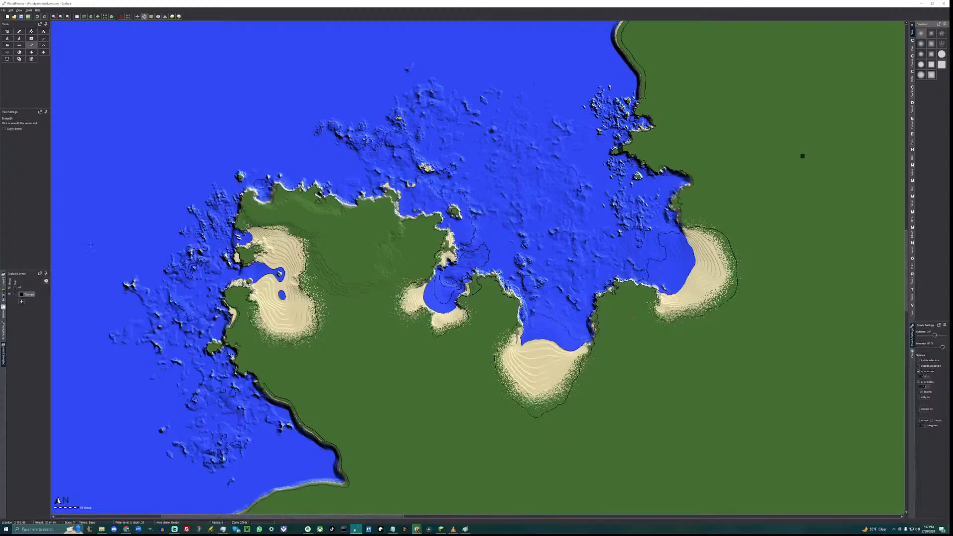
Edit the custom tunnel layer: make the ceiling a fixed level, set the floor variation scale to 200, and name it SeaArches.
right_click(27, 294)
click(34, 298)
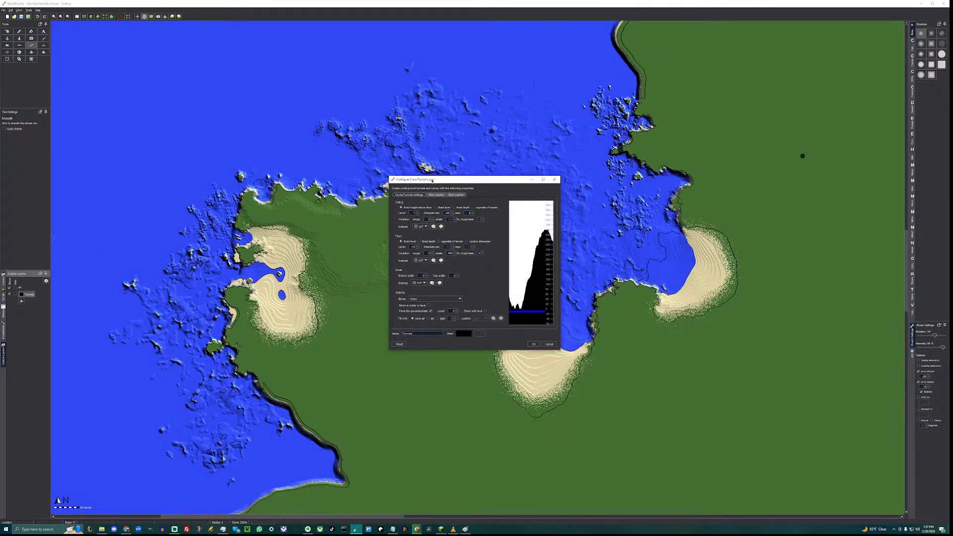
drag(432, 181, 308, 237)
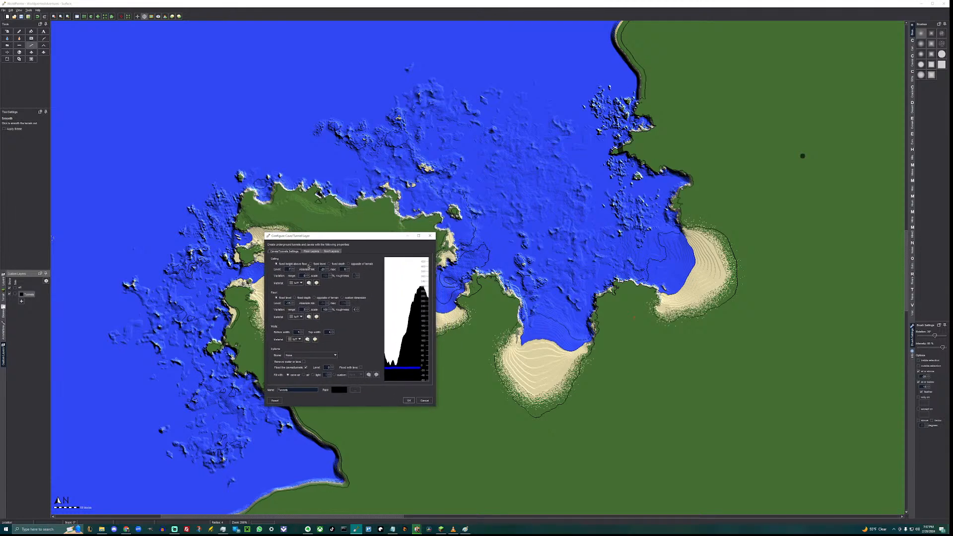
click(310, 264)
double_click(323, 309)
text(200)
double_click(312, 391)
text(SeaArches)
Change the tunnel layer's paint to a solid dark navy blue.
click(355, 391)
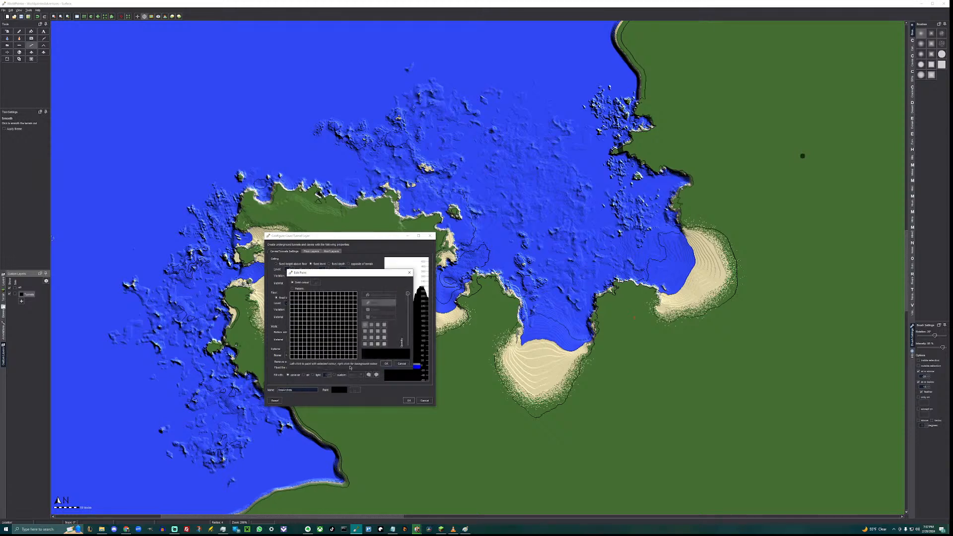
click(315, 282)
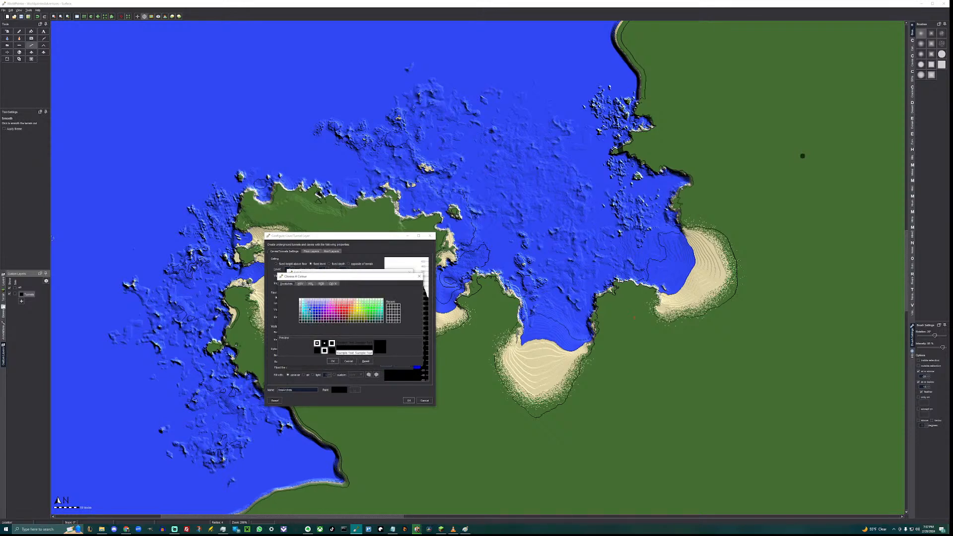
click(313, 317)
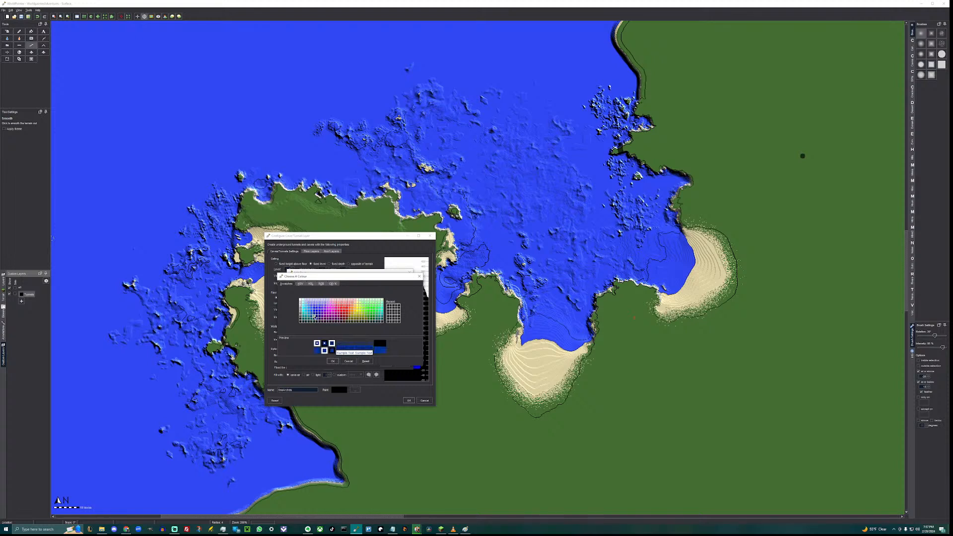
click(333, 361)
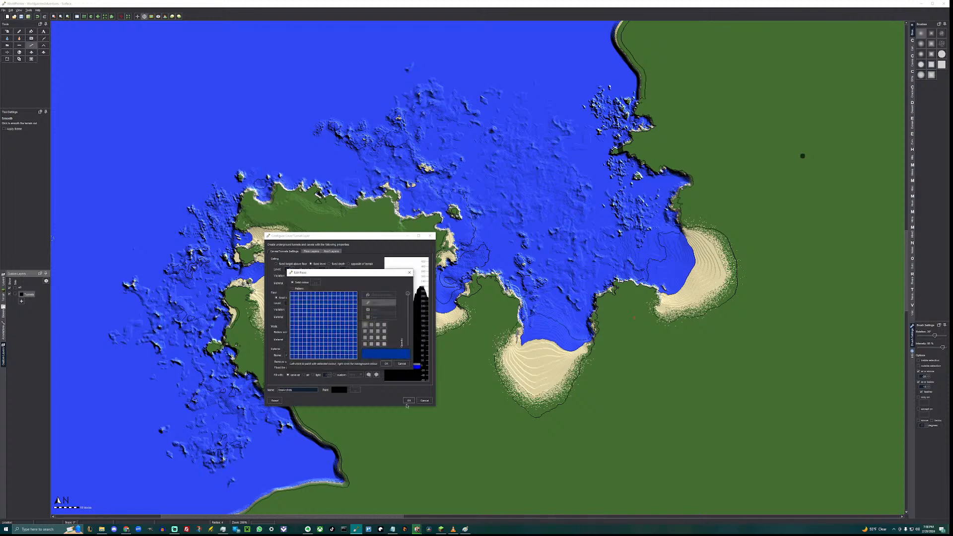
click(315, 282)
click(317, 319)
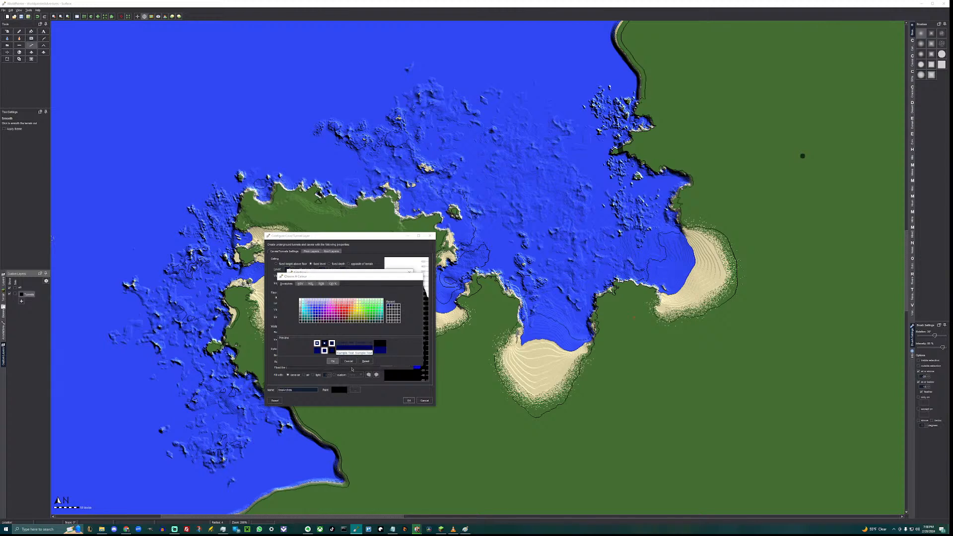
click(332, 361)
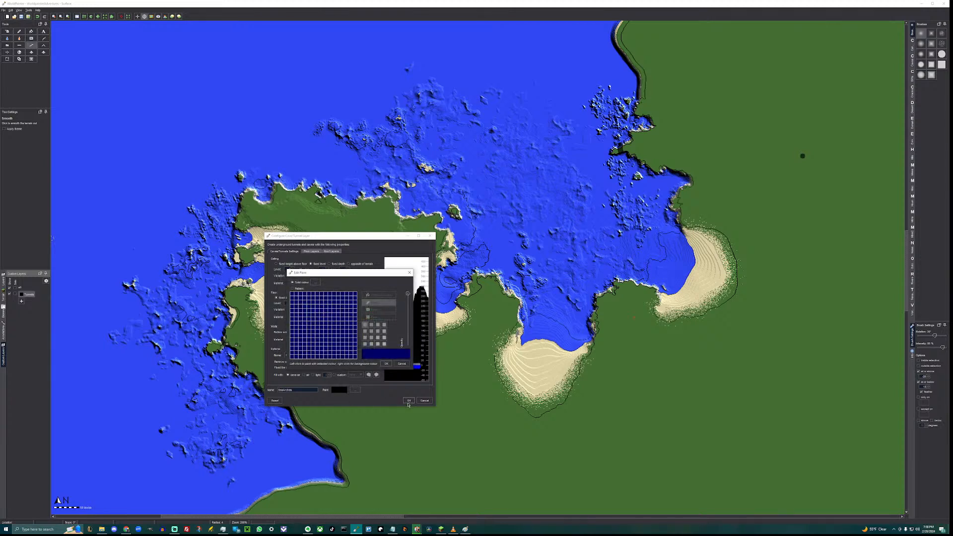
click(386, 365)
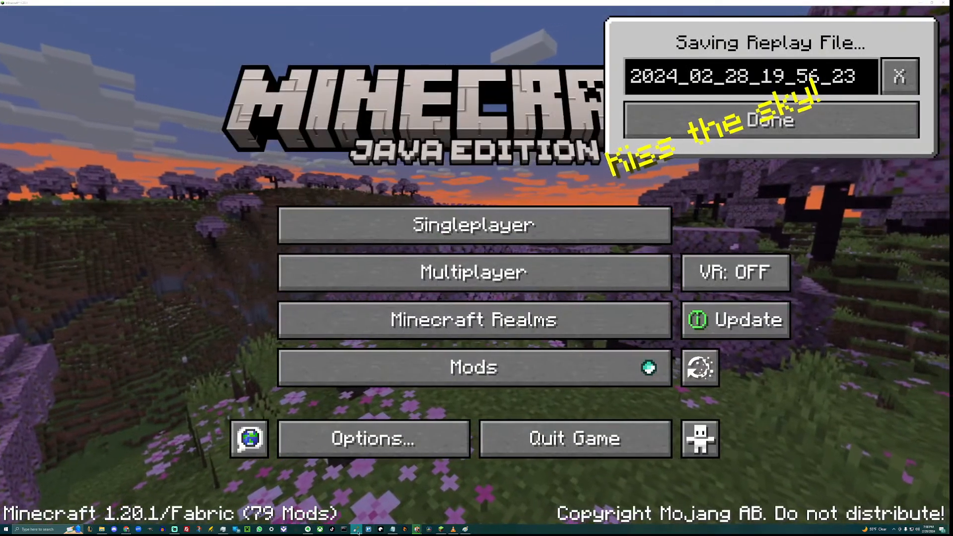
Return to WorldPainter and review the SeaArches layer's cave/tunnel settings, floor layers and roof layers.
click(357, 530)
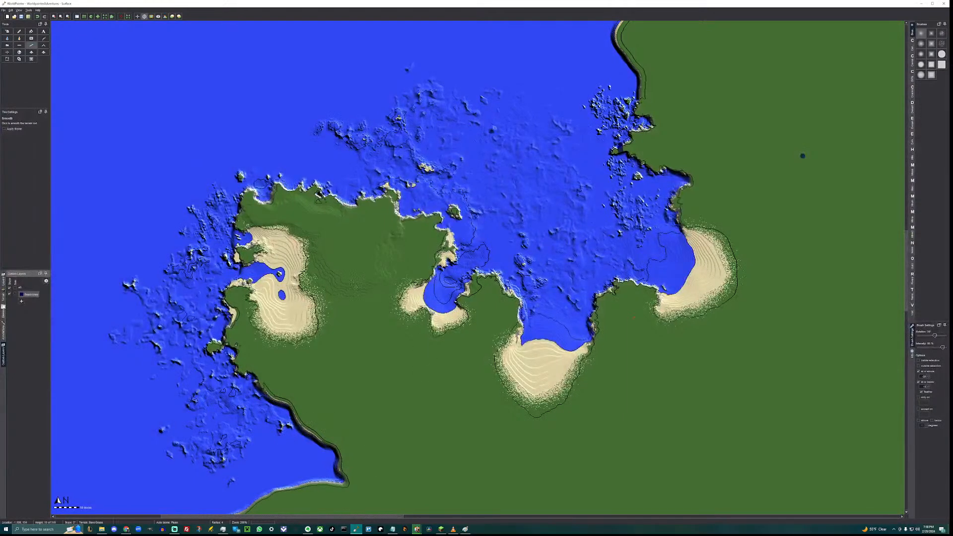
right_click(30, 296)
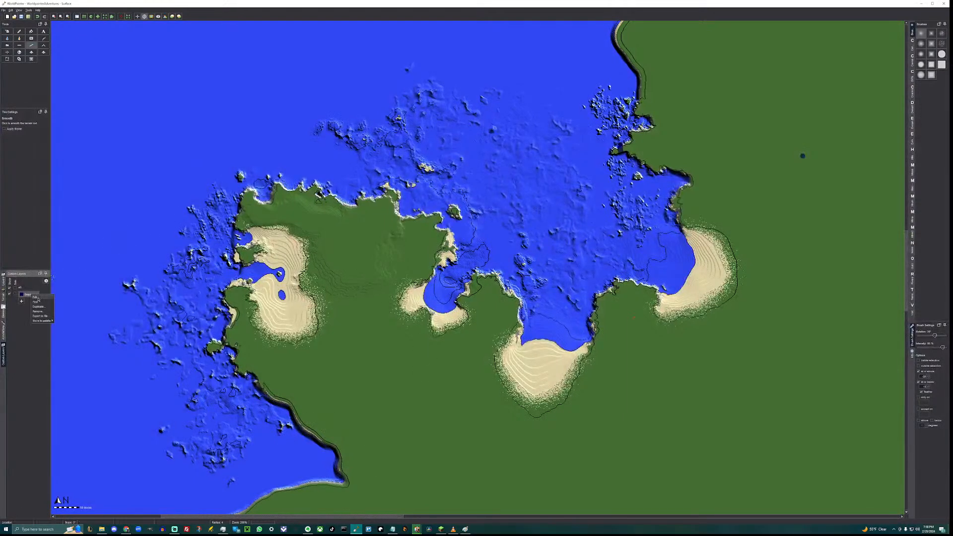
click(36, 298)
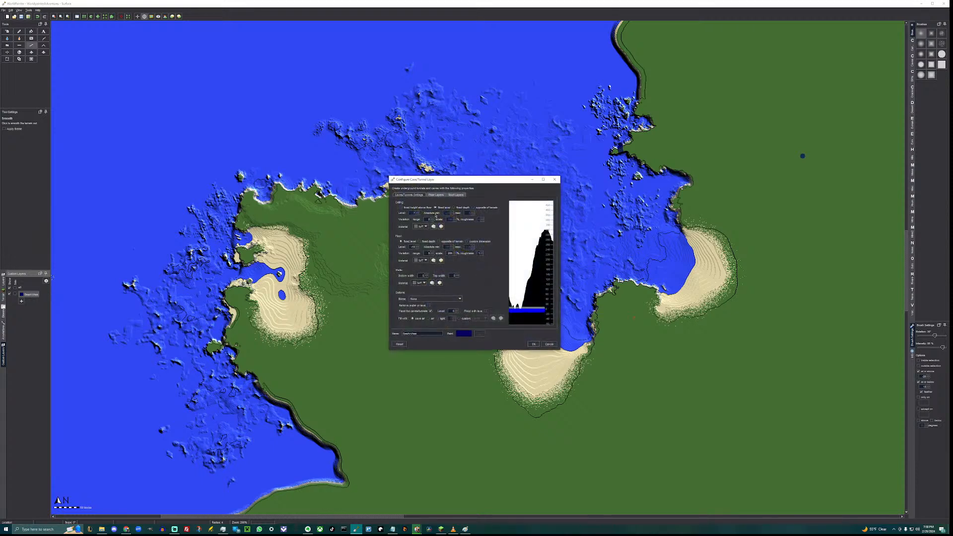
click(436, 195)
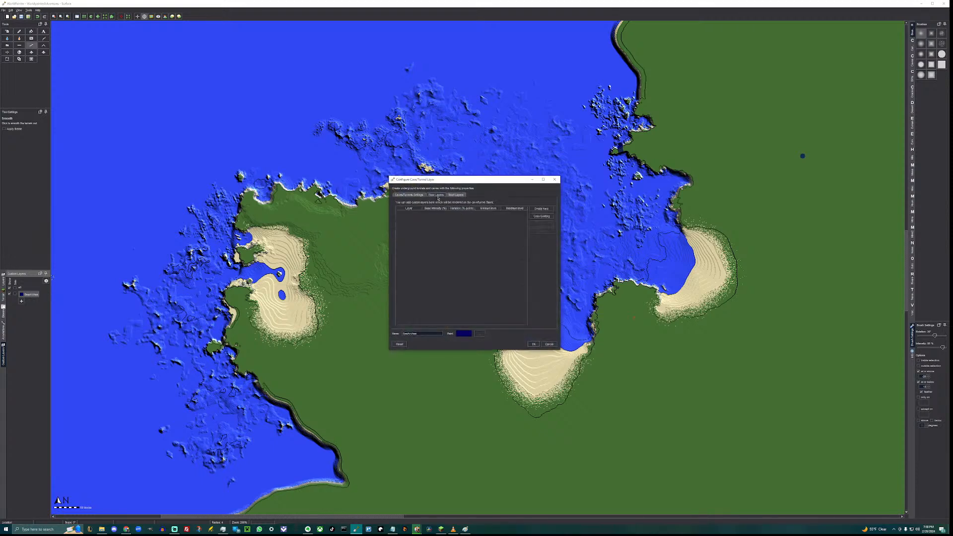
click(456, 195)
click(409, 195)
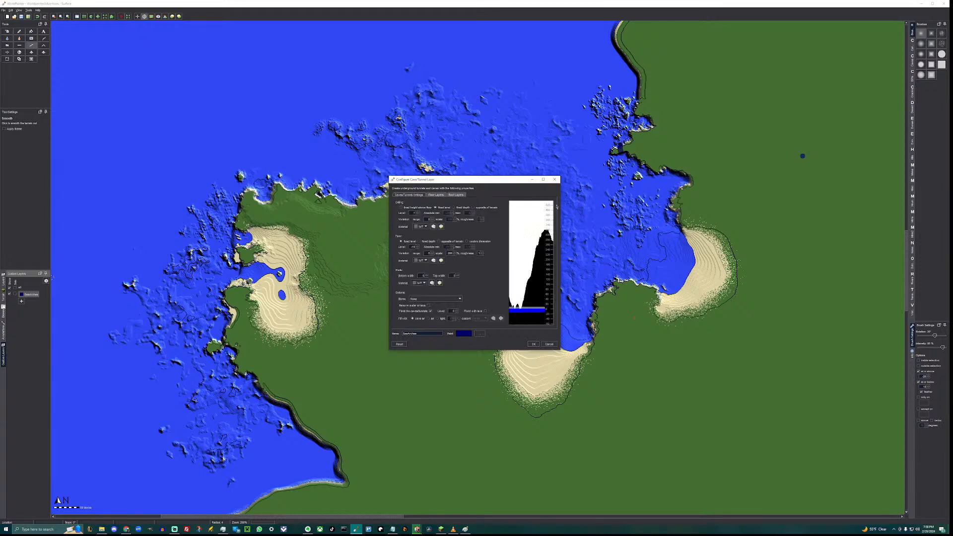
click(555, 180)
Run a test export of the map with the updated tunnel layer and dismiss the export report.
click(28, 16)
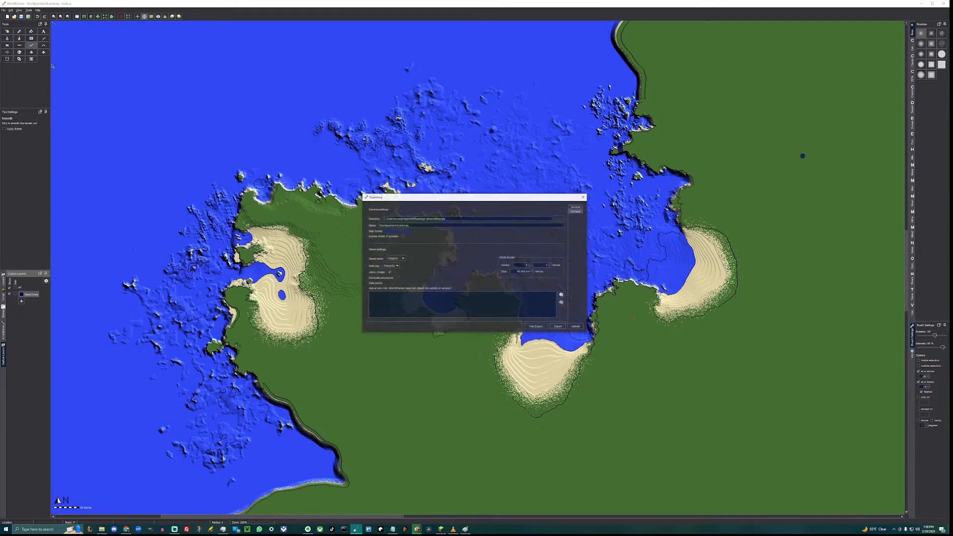
click(536, 327)
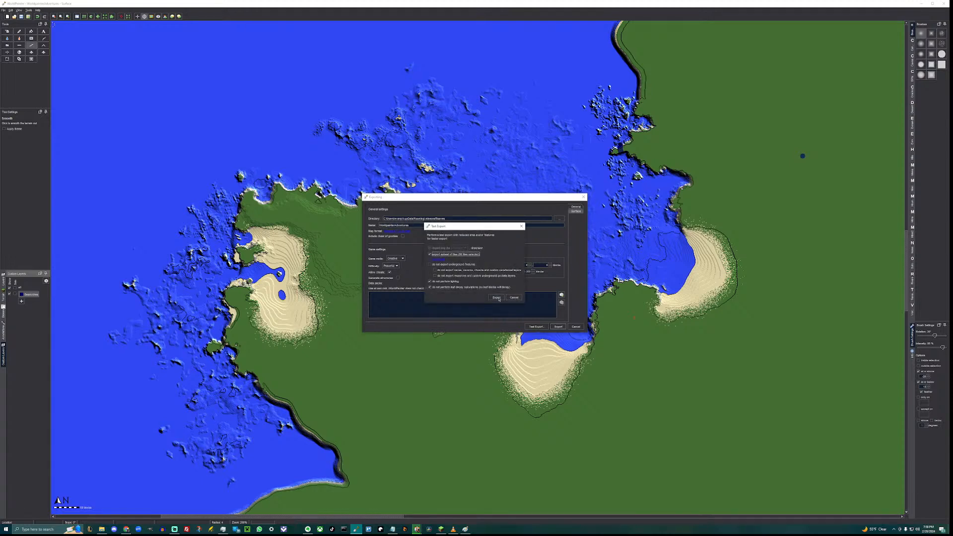
click(496, 298)
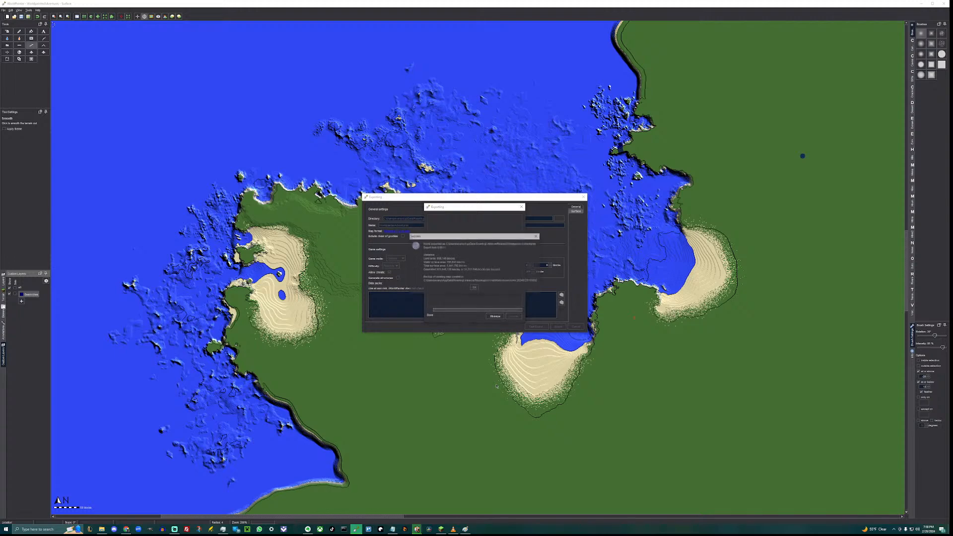
click(478, 291)
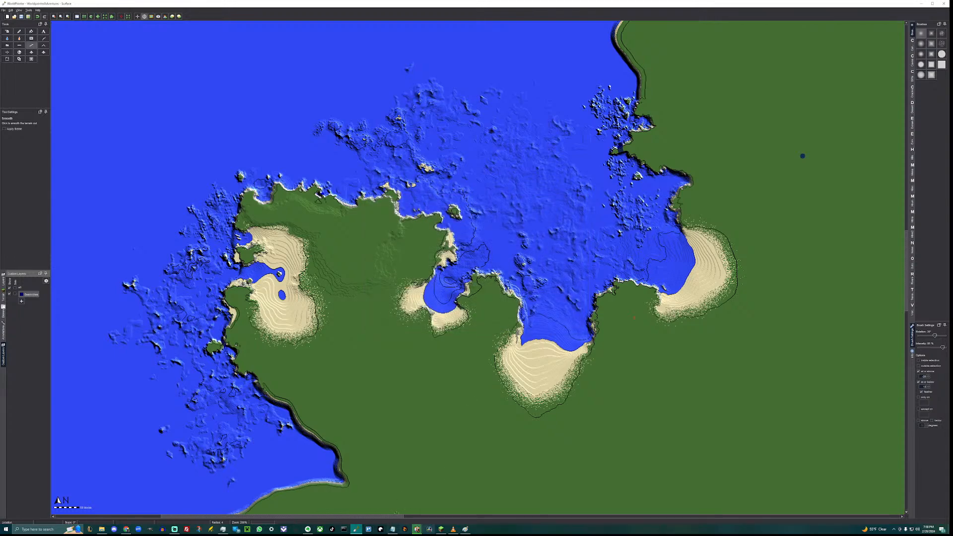
Switch to Minecraft and load the re-exported WorldpainterAdventures singleplayer world.
click(441, 530)
click(412, 226)
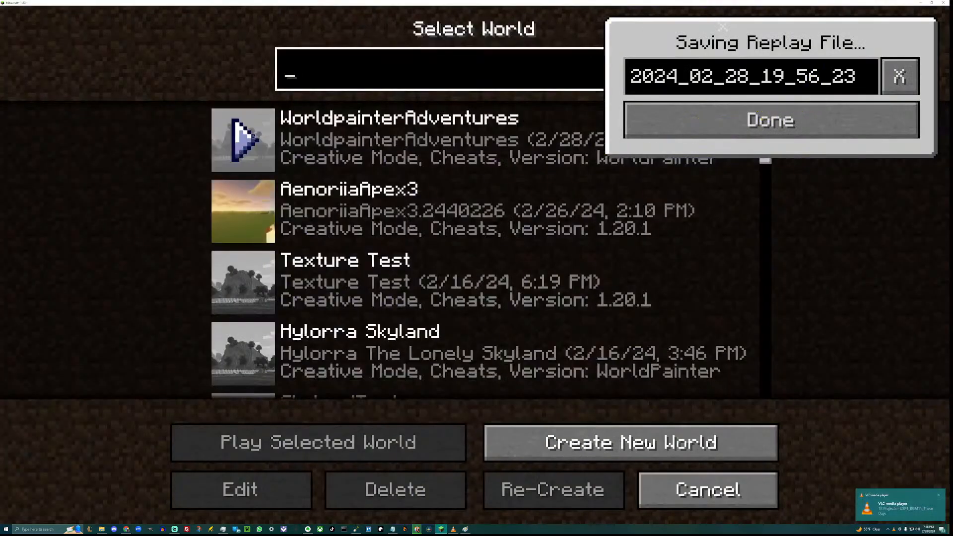
click(243, 140)
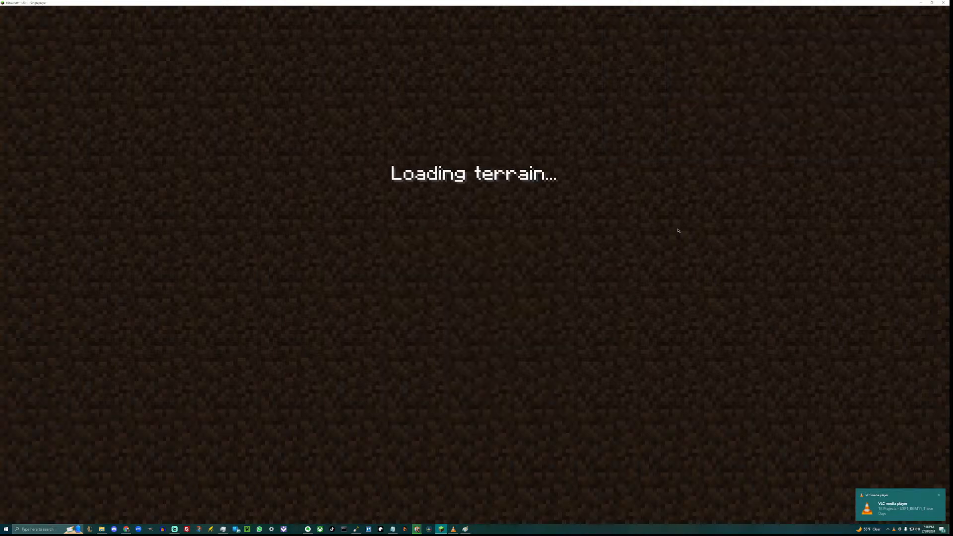
key(Escape)
key(Escape)
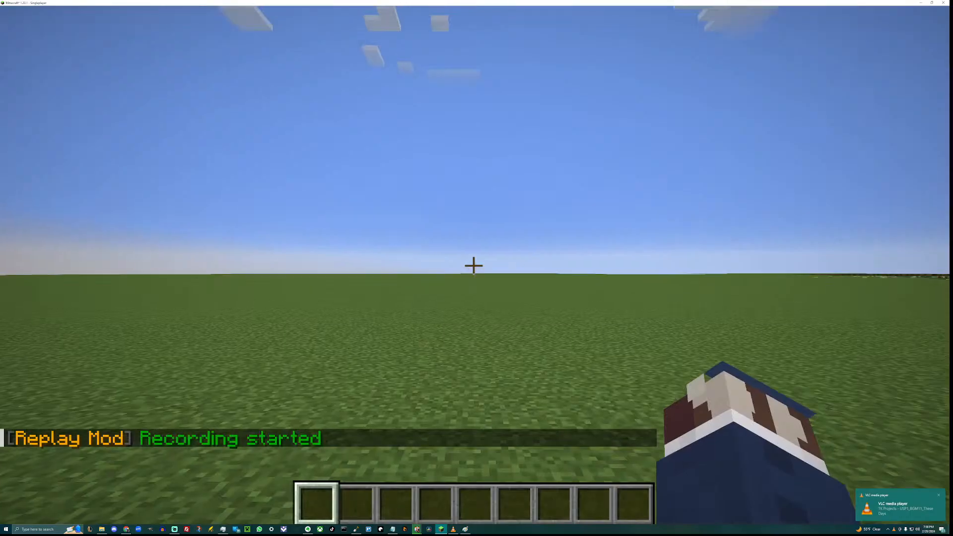
Switch to Spectator Mode and fly across the sandy bay and along the sea cliffs to the large sea arch.
key(F3+F4)
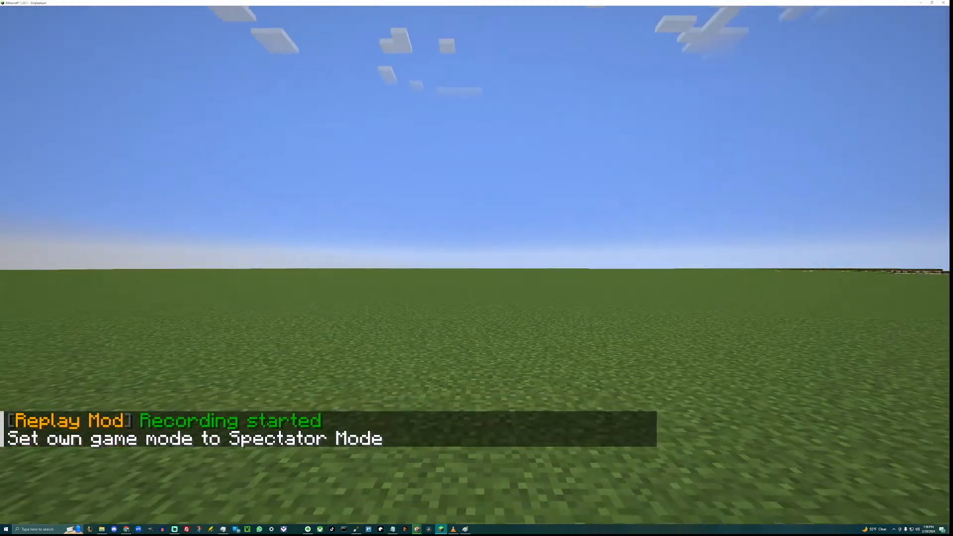
key(space)
key(w)
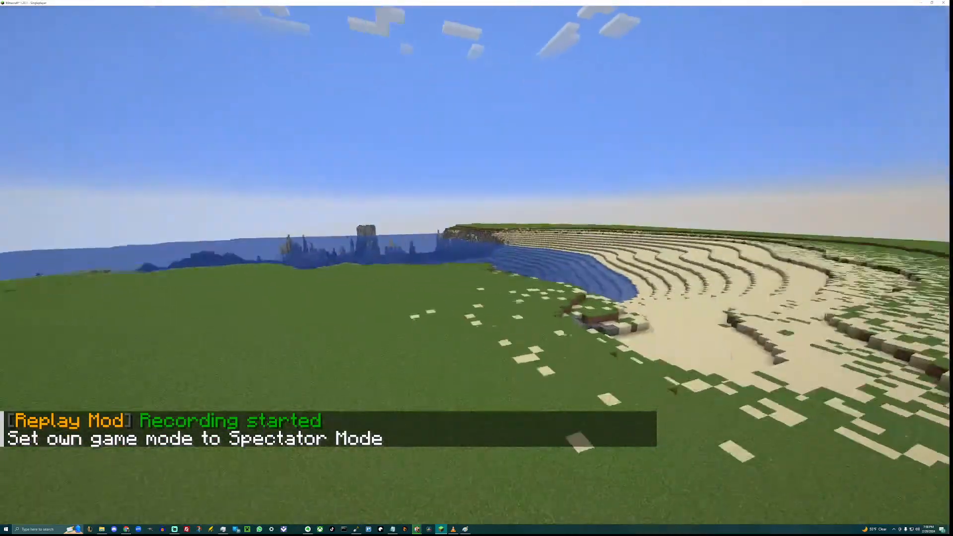
key(w)
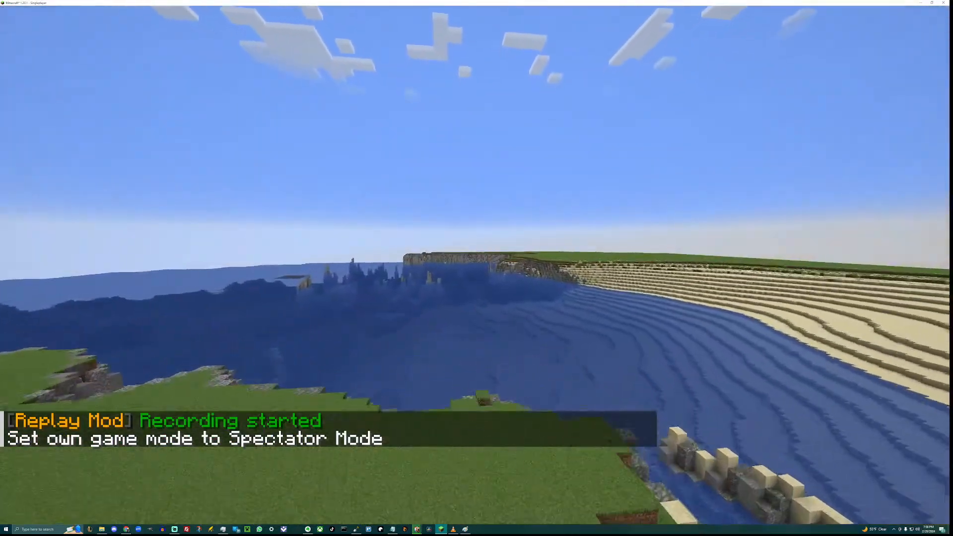
key(w)
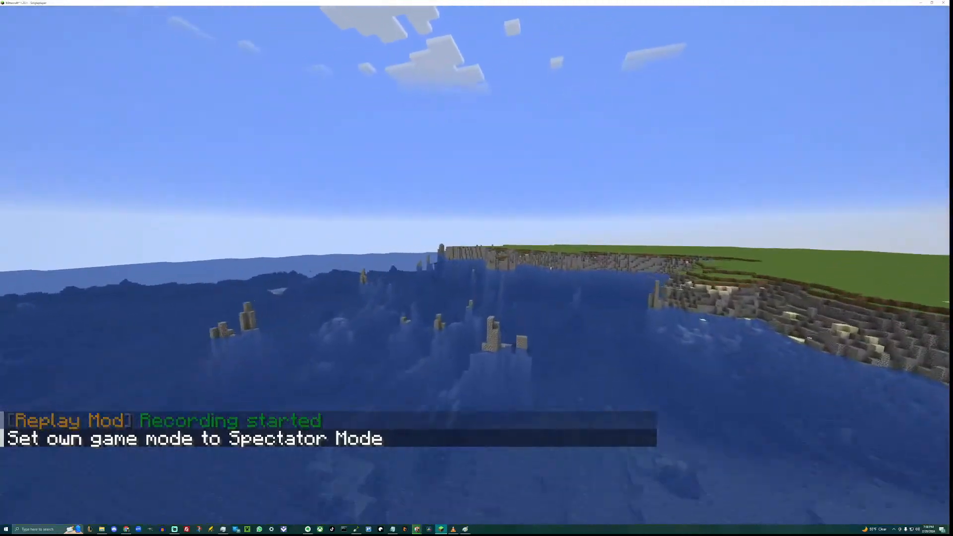
key(w)
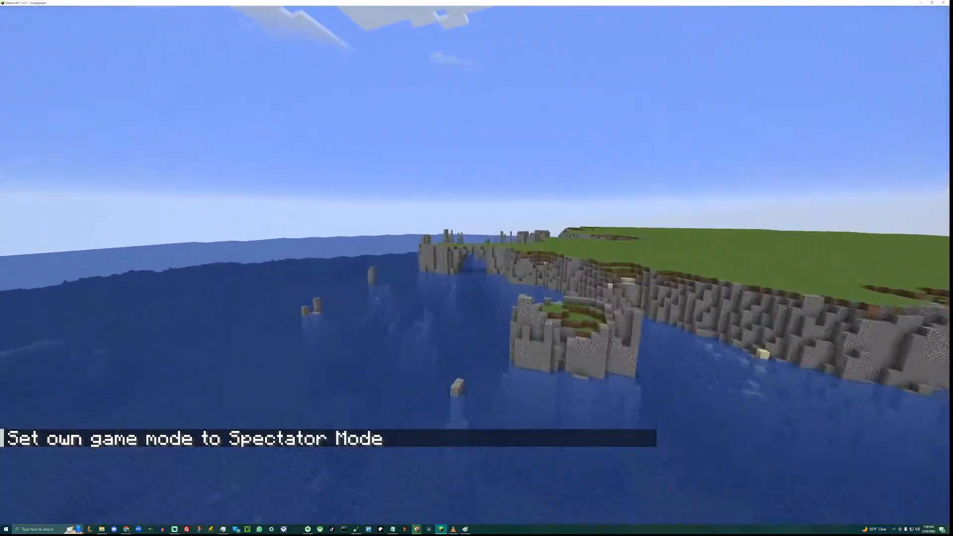
key(w)
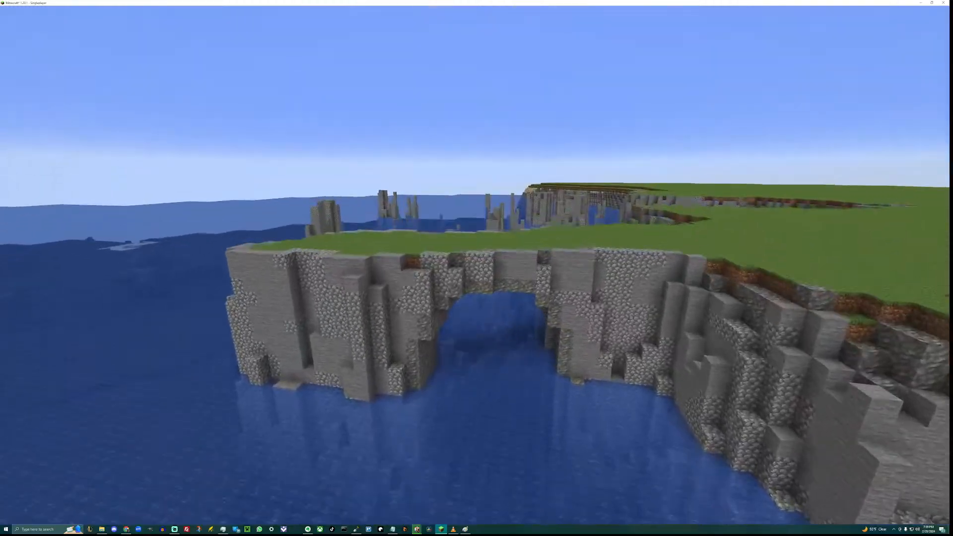
Fly through the sea arch below the water surface and examine its opening from the far side at several angles.
key(w)
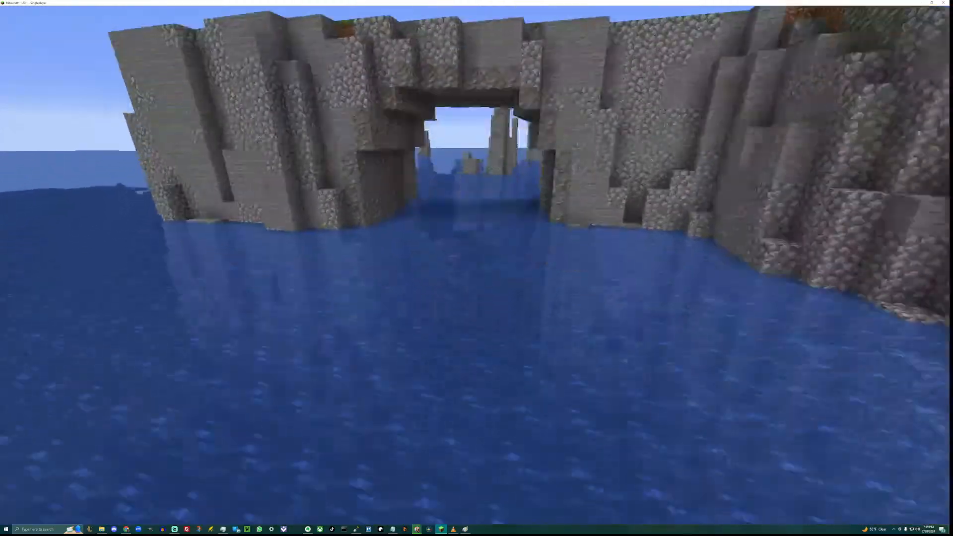
key(w)
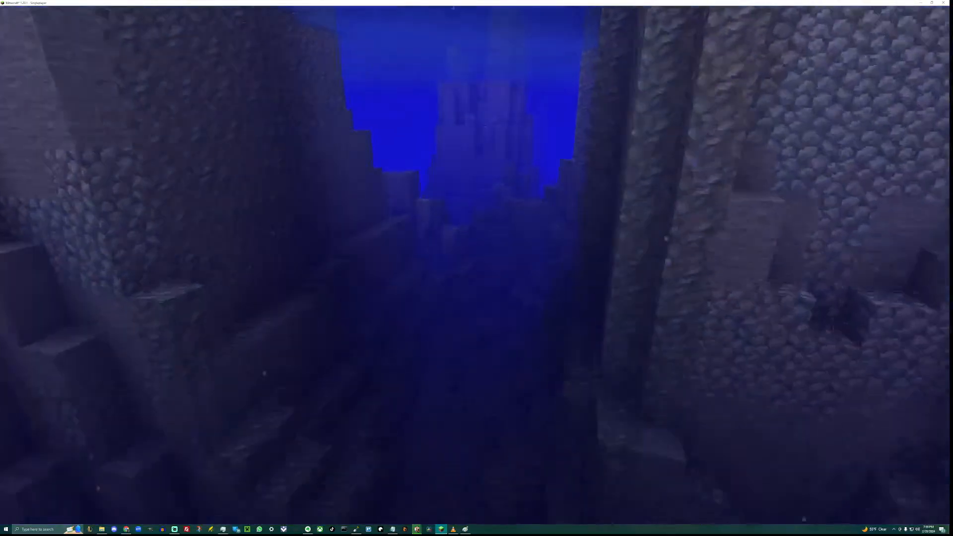
key(space)
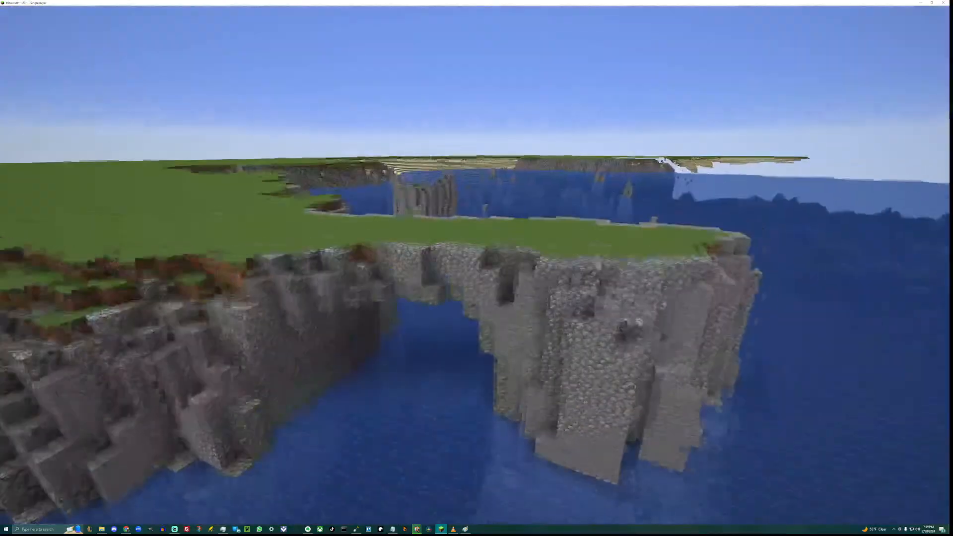
key(s)
key(shift)
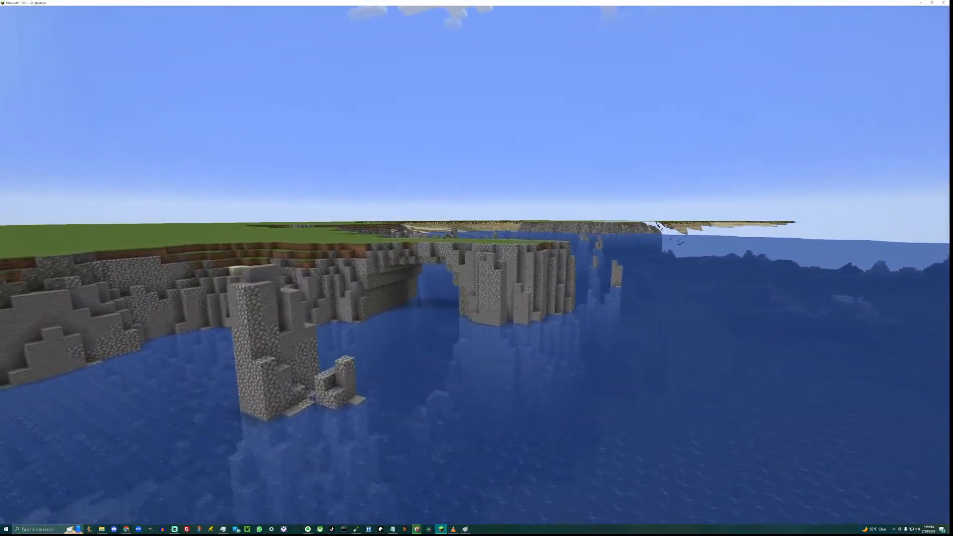
key(a)
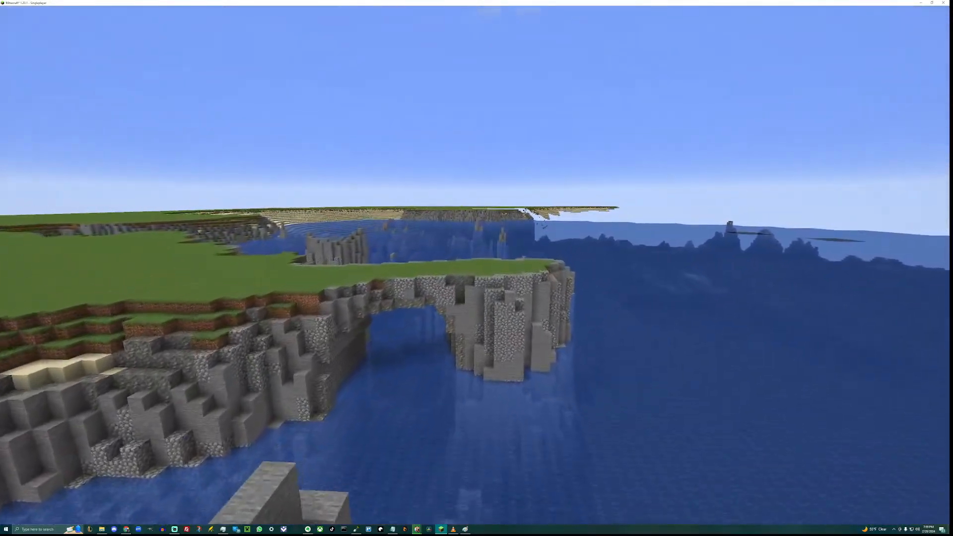
key(d)
key(shift)
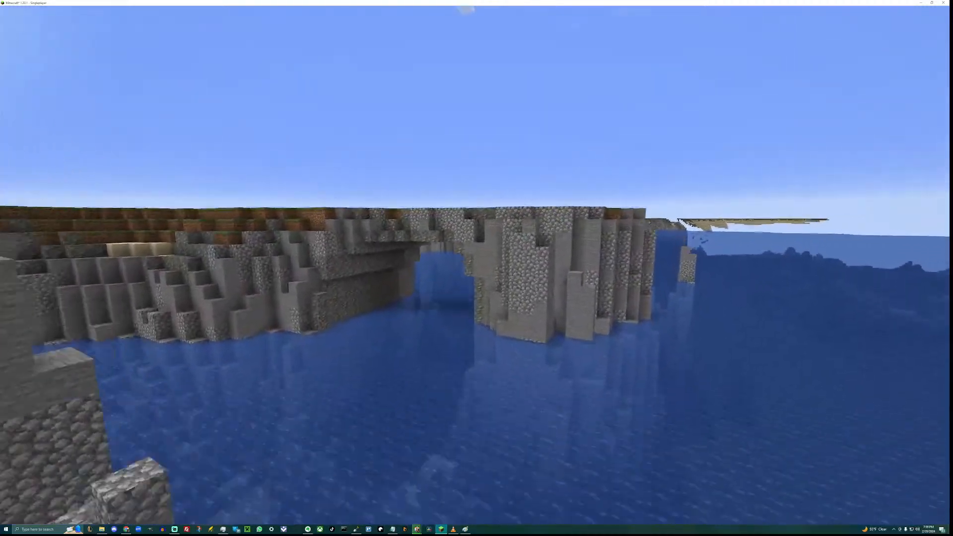
Survey the coast from the grassy sea stack past the offshore rocks to the terraced beach and its adjoining cliffs.
key(space)
key(w)
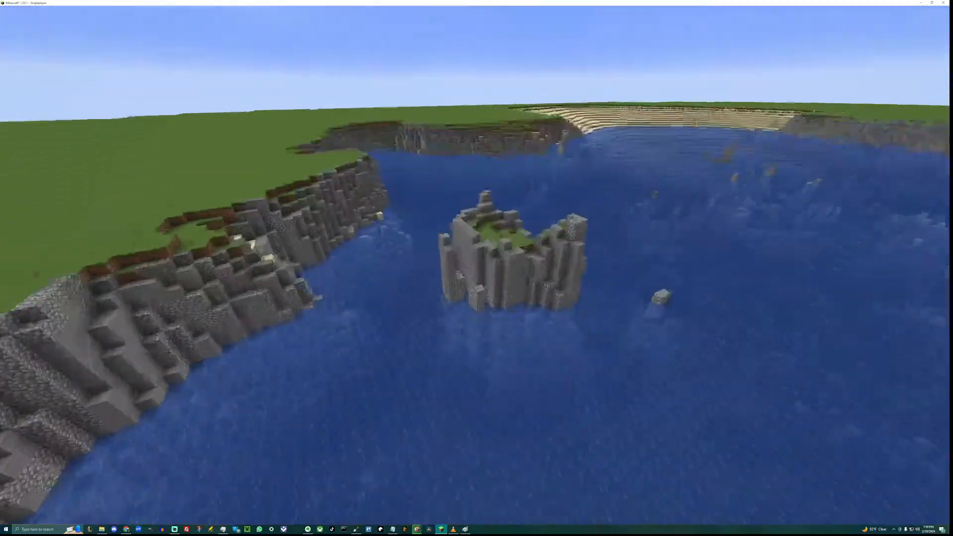
key(w)
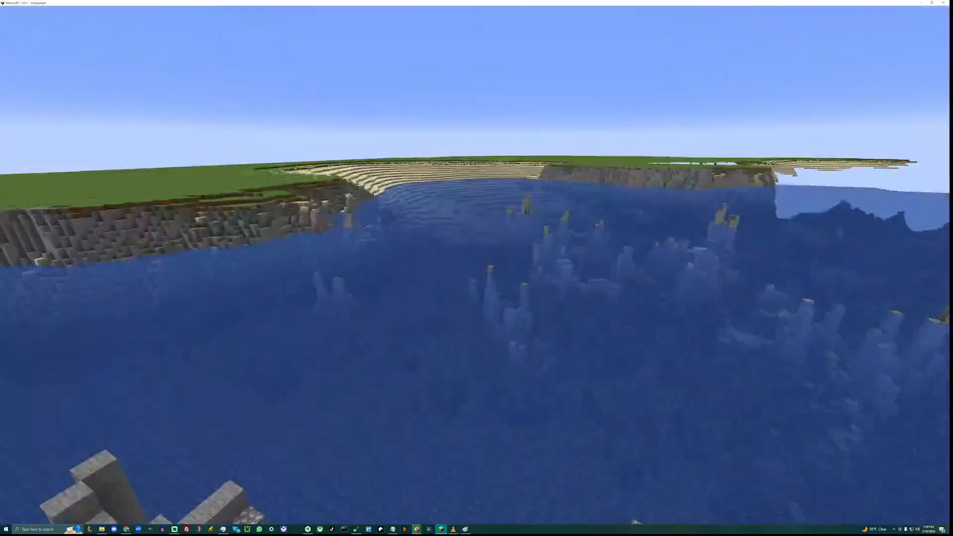
key(w)
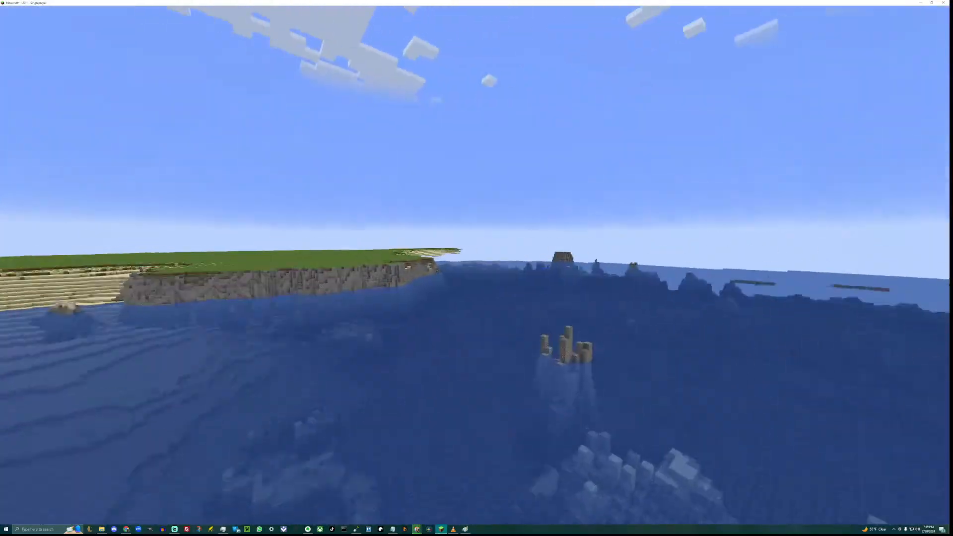
key(w)
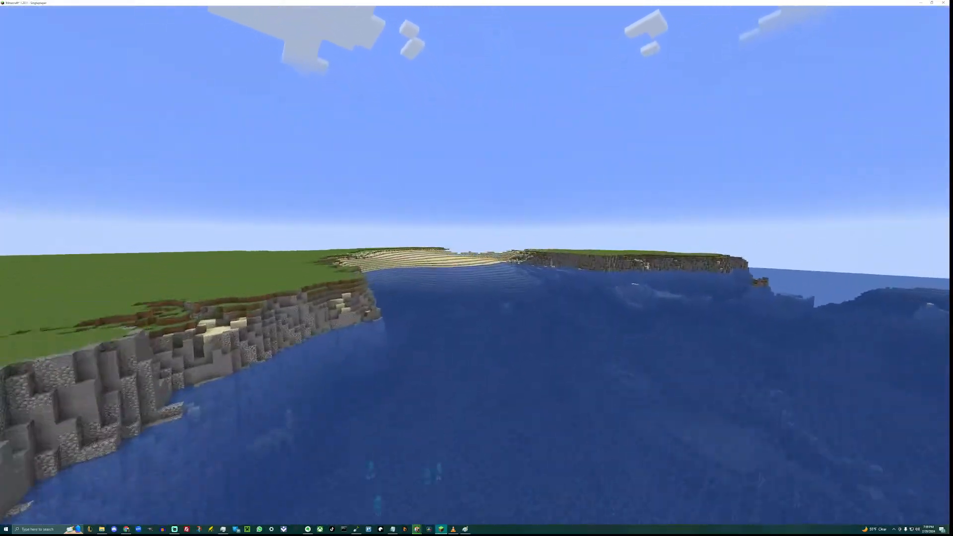
key(w)
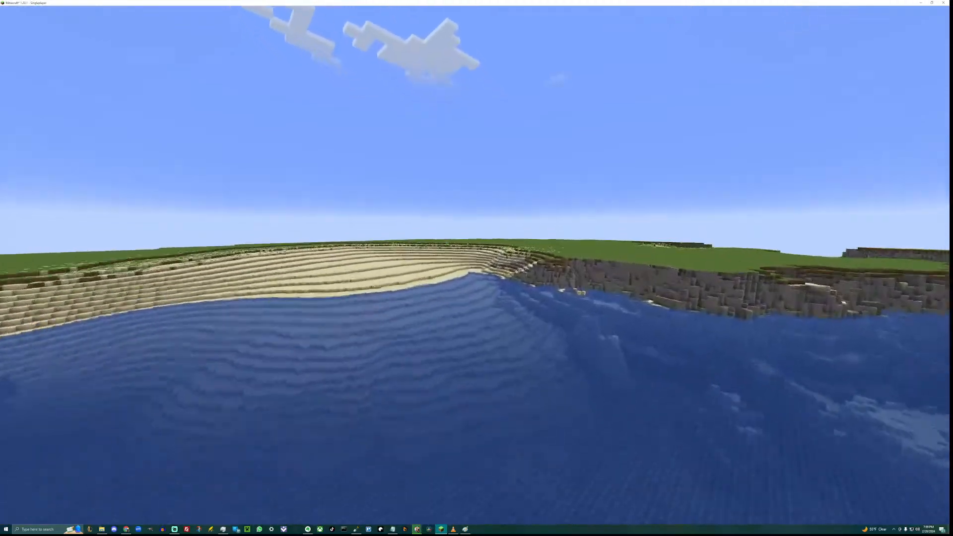
key(w)
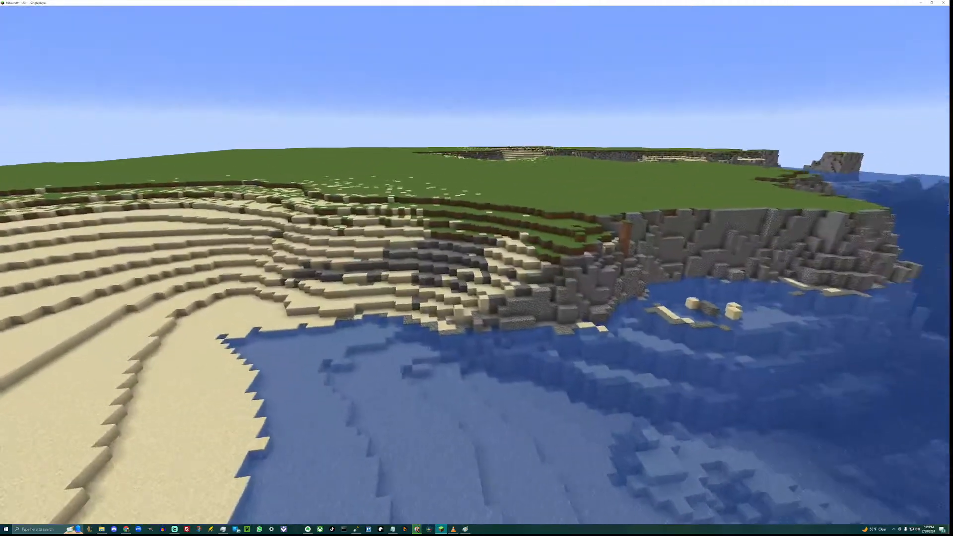
Examine the sandy rock shelves on the headland and the neighbouring round bay with its twin beaches from above.
key(w)
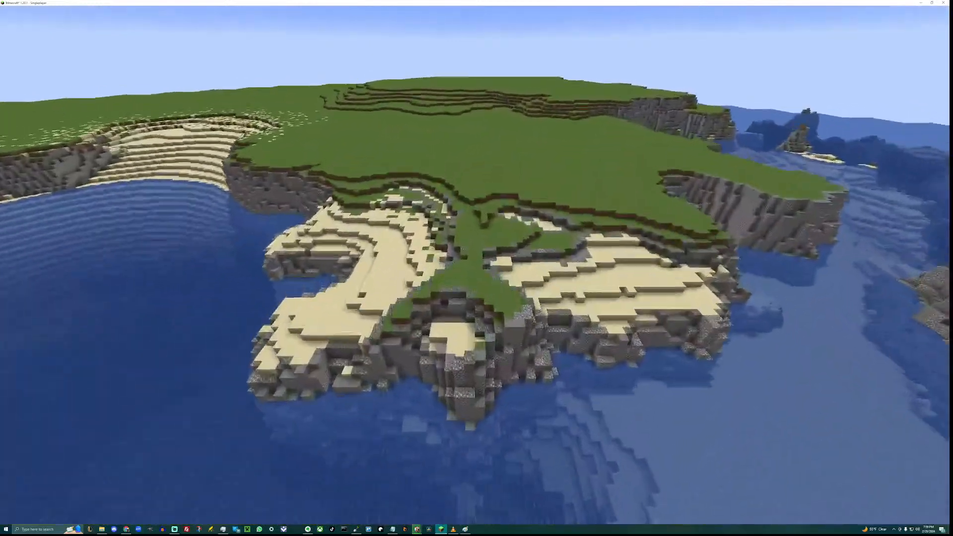
key(w)
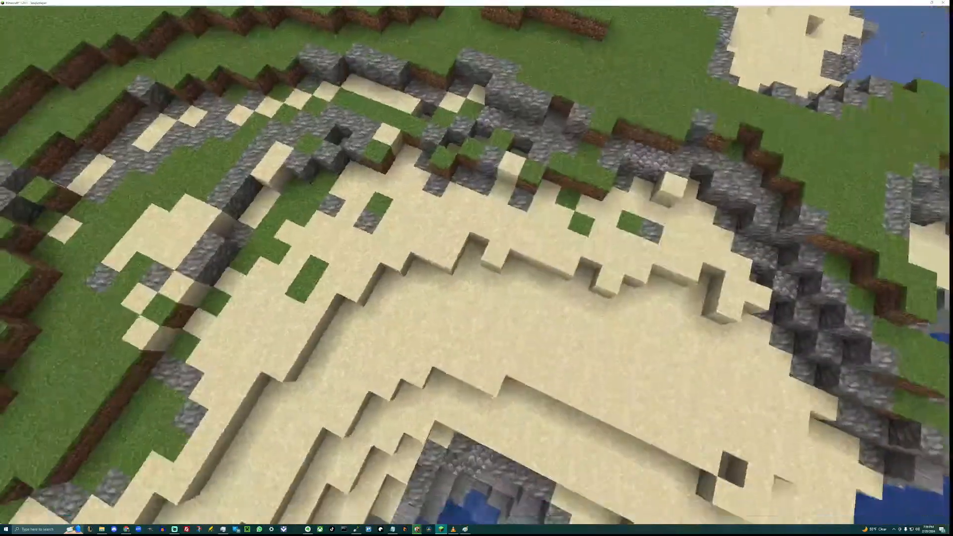
key(s)
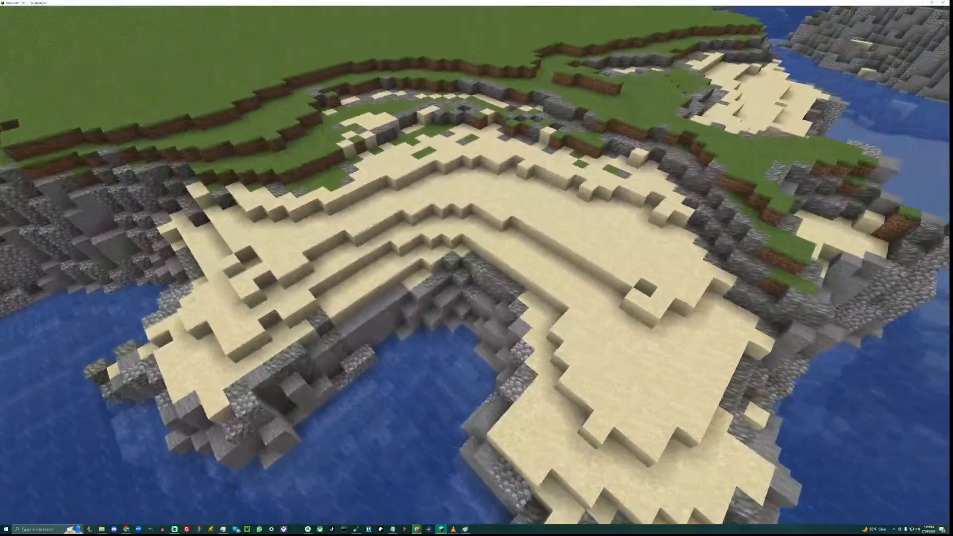
key(w)
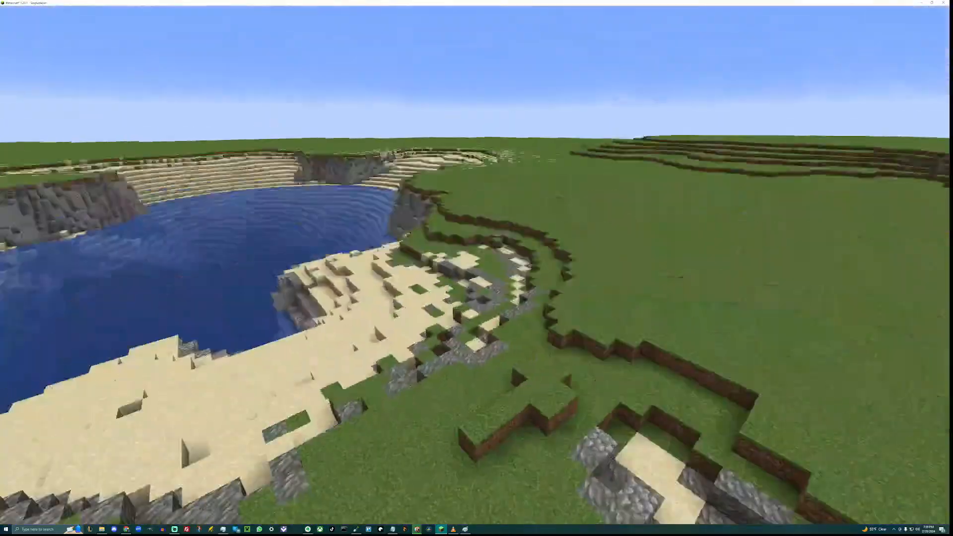
key(w)
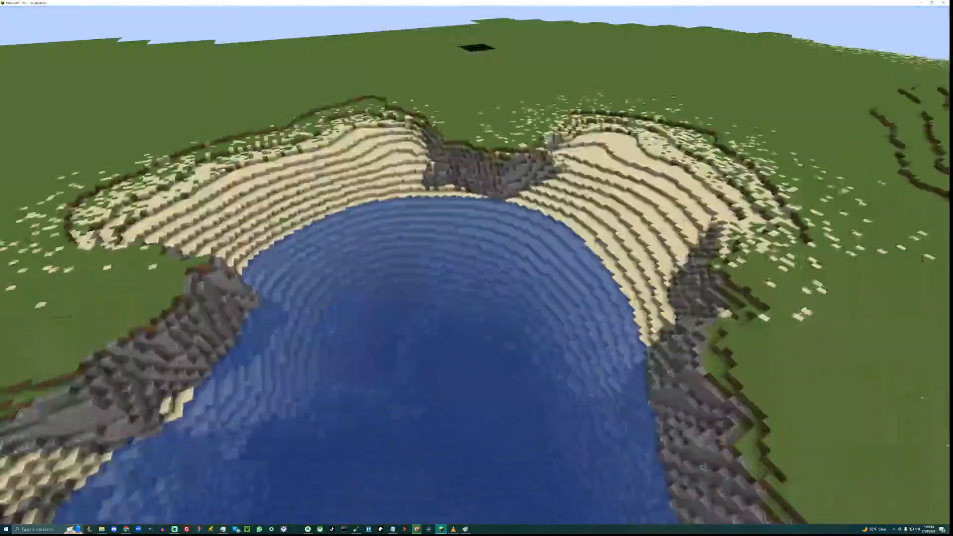
key(w)
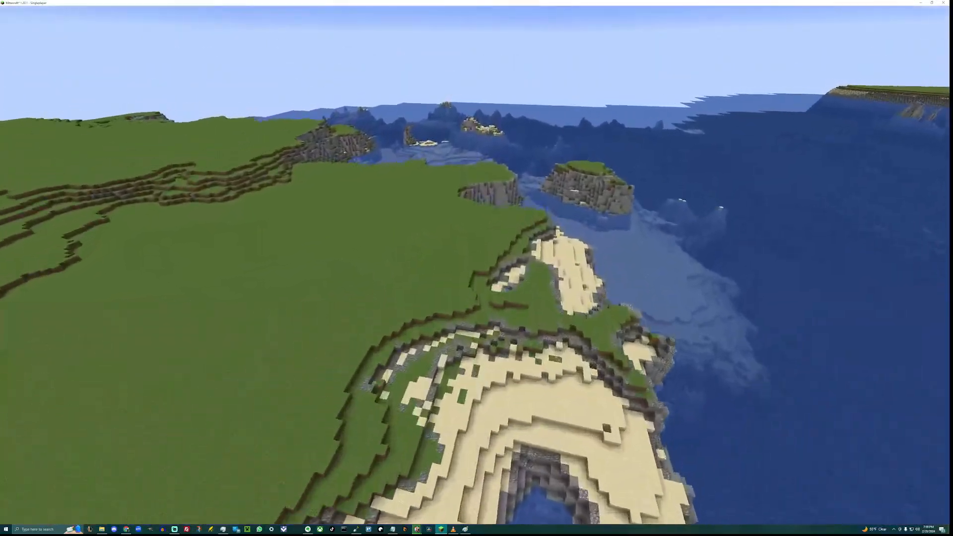
Follow the coastline past the shallow reef and offshore islets to the cliff inlet spanned by a rock bridge.
key(w)
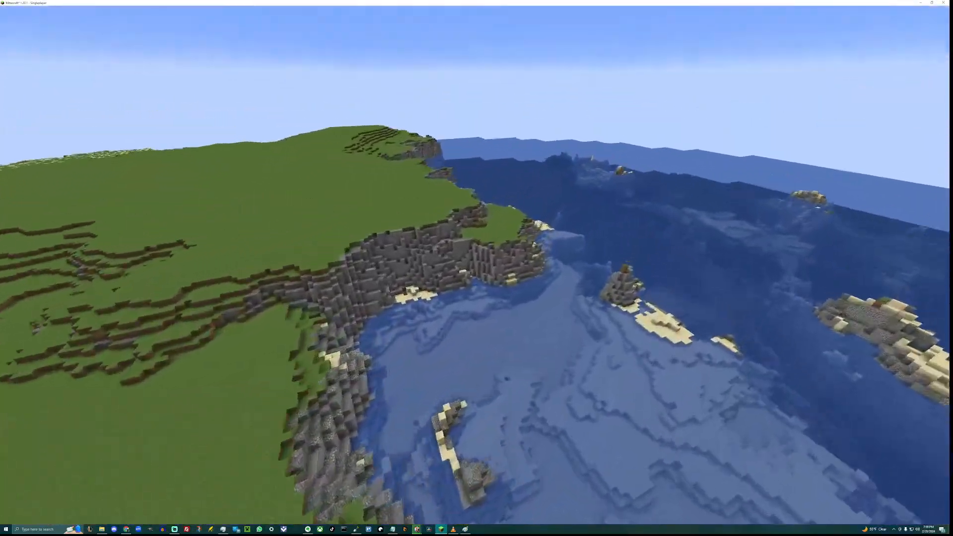
key(w)
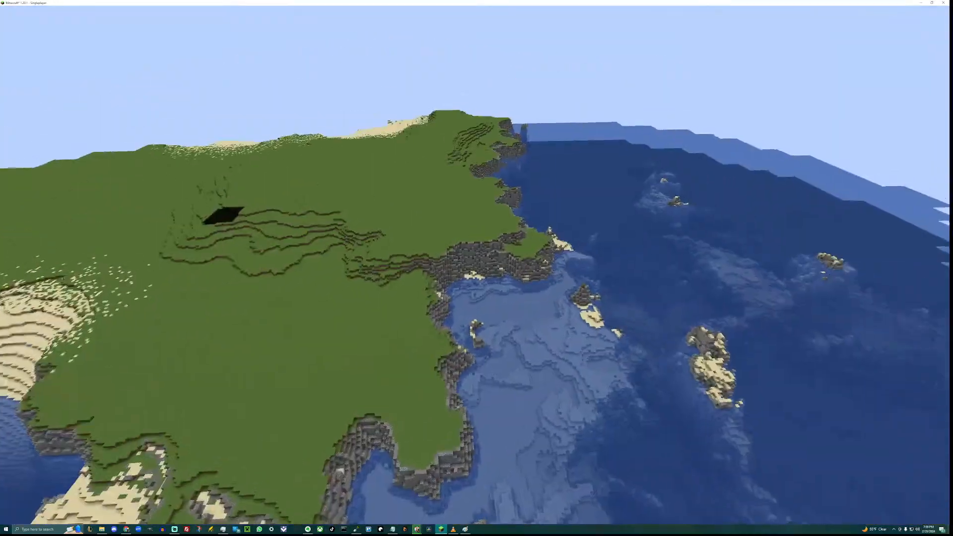
key(w)
key(w)
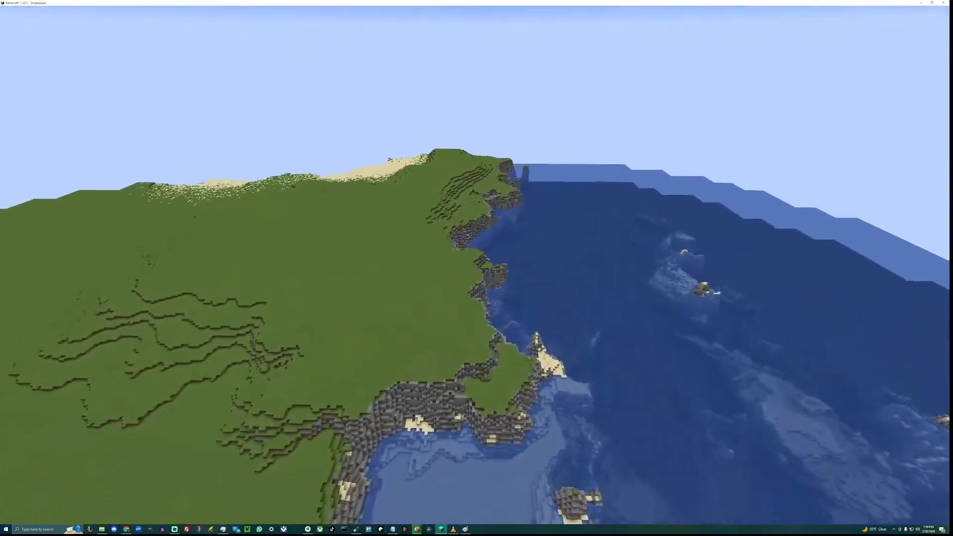
key(w)
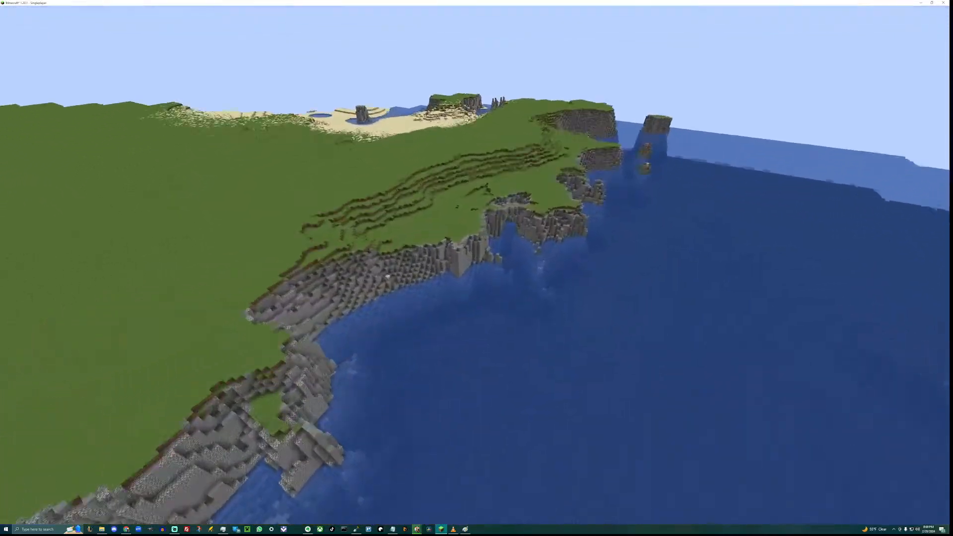
key(w)
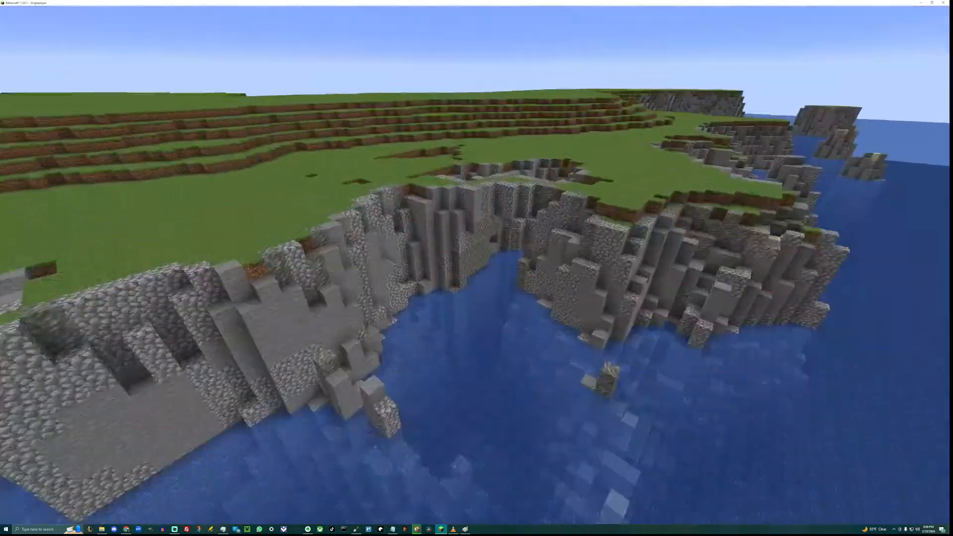
Inspect the rock bridge from above and its narrow inlet at water level, and fly on to the sandy cove with sea stacks.
key(space)
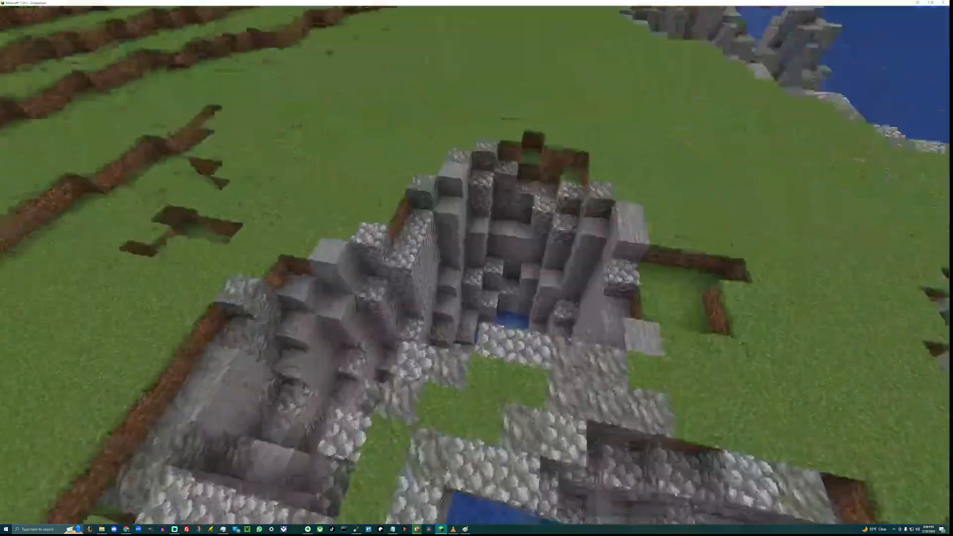
key(a)
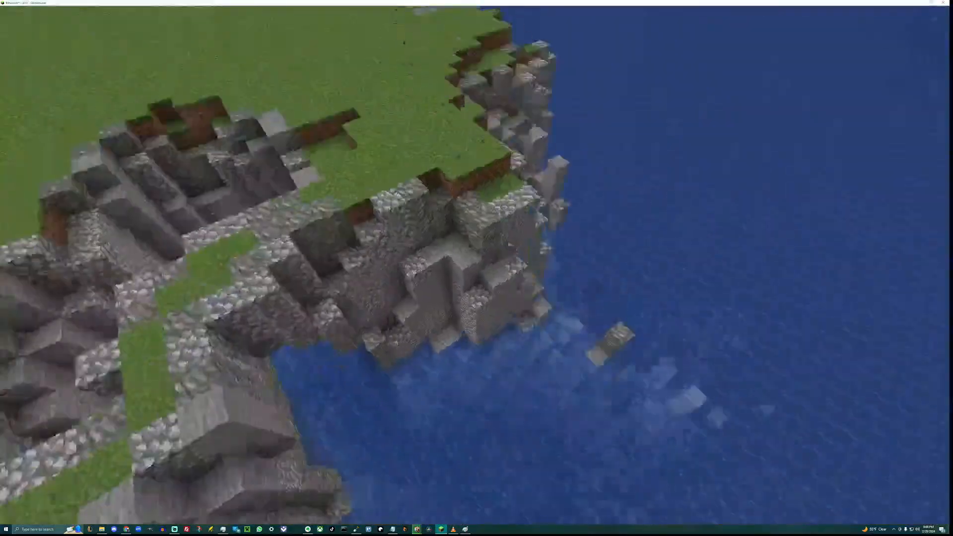
key(shift)
key(space)
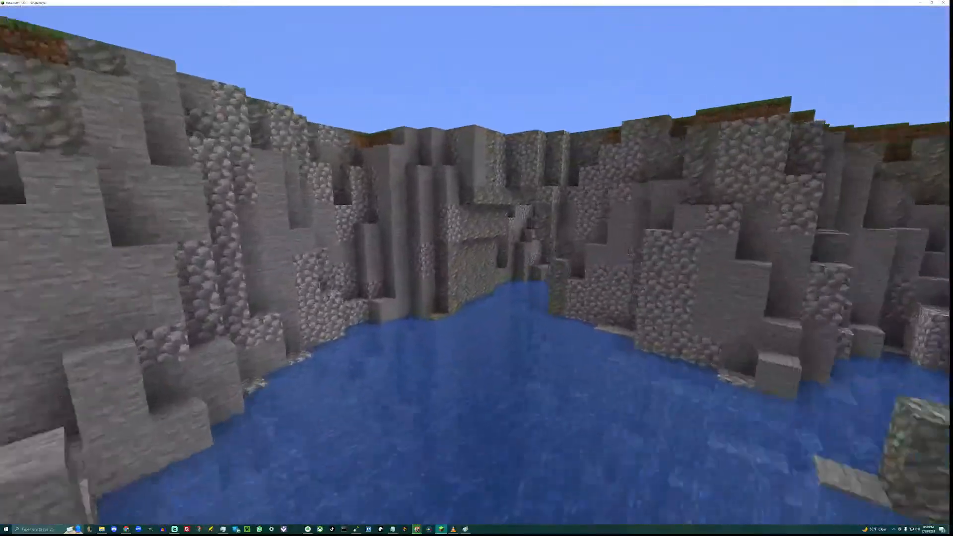
key(w)
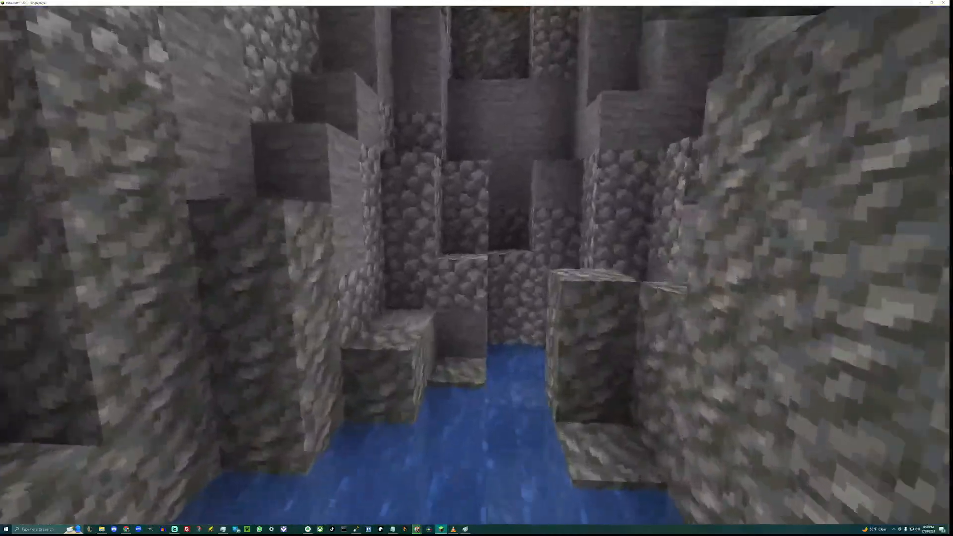
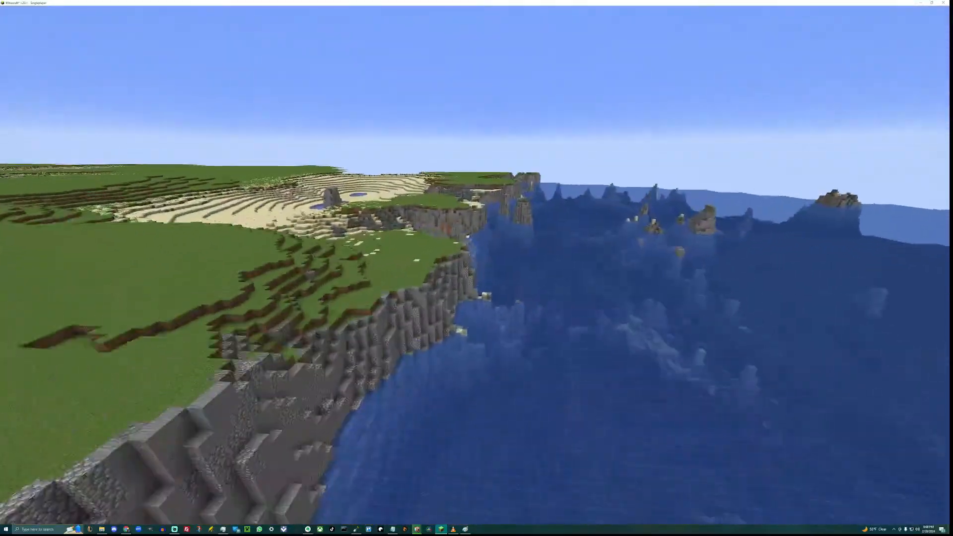
key(w)
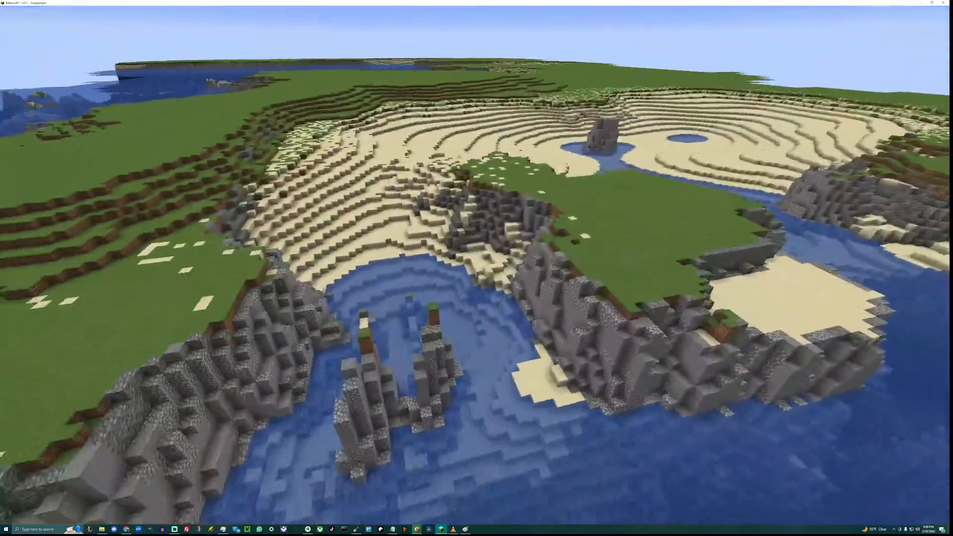
Survey the coast from the sea-stack cove past the terraced sandy bay to the cliffs at the grassy headland.
key(w)
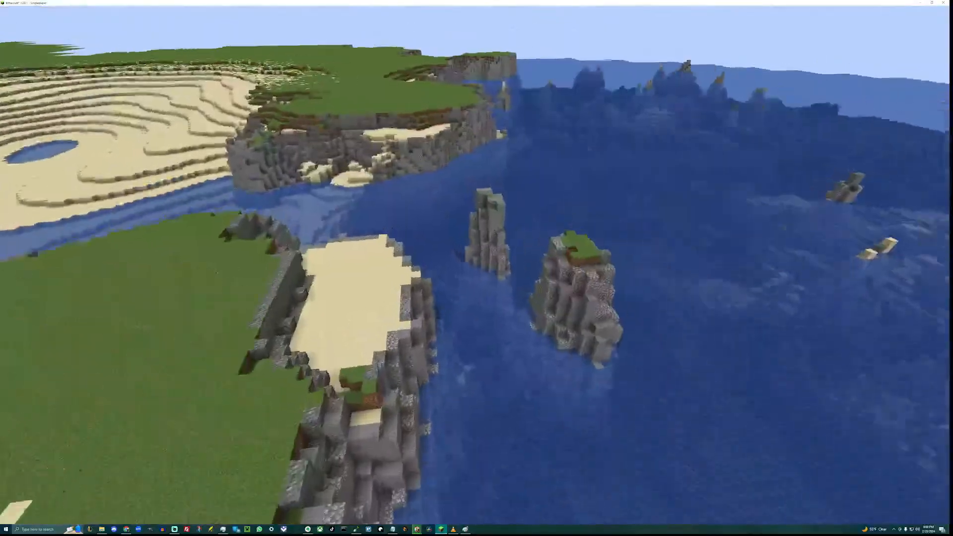
key(w)
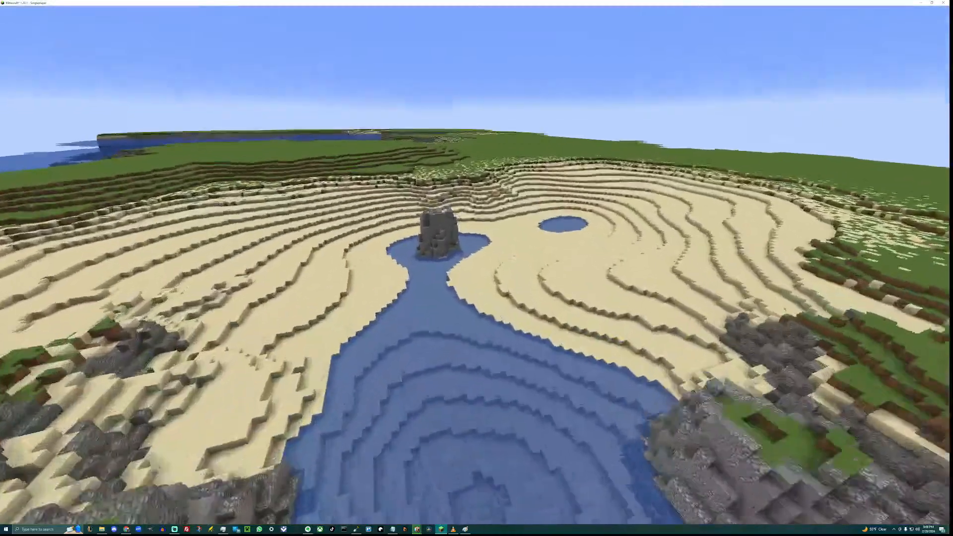
key(w)
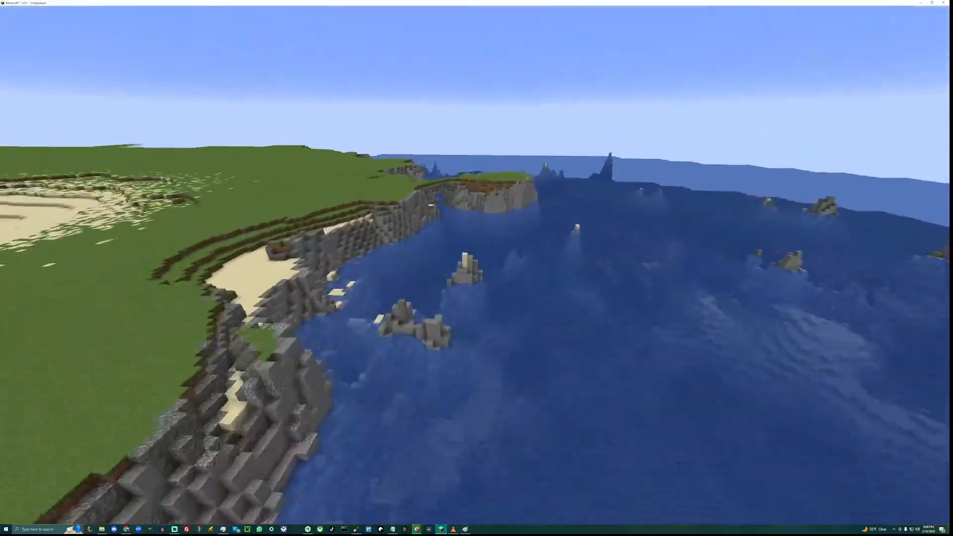
key(w)
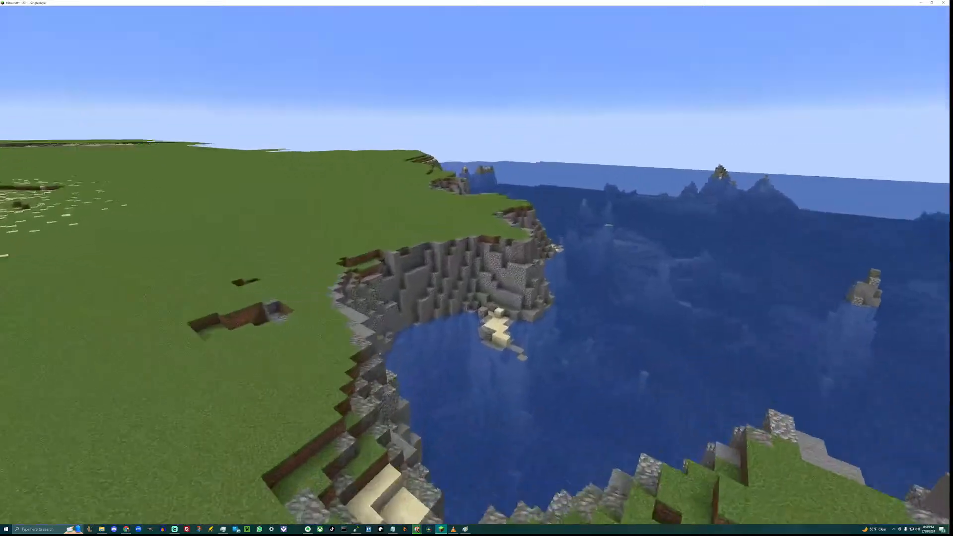
key(w)
key(shift)
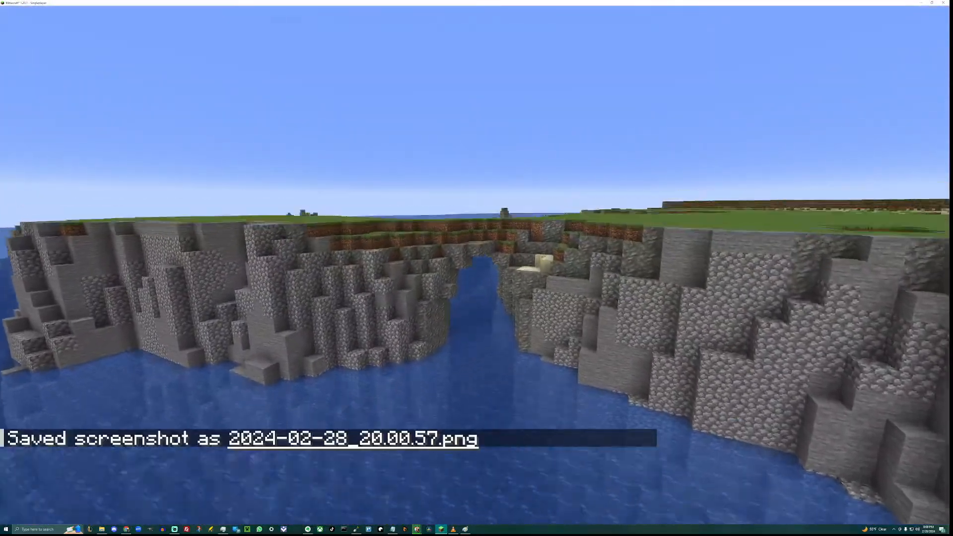
Inspect the narrow water channel behind the headland and the underside of its rock arch, and fly back out over the sea.
key(w)
key(shift)
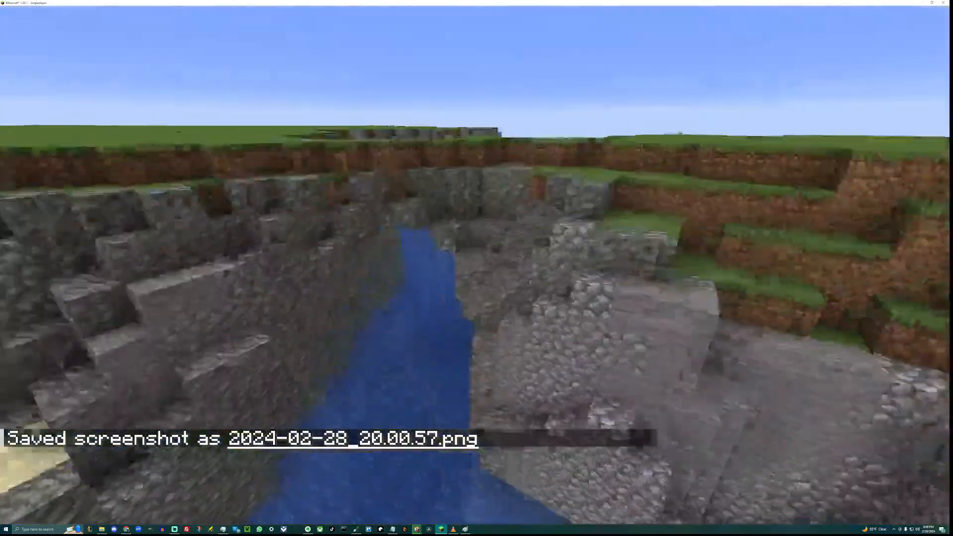
key(w)
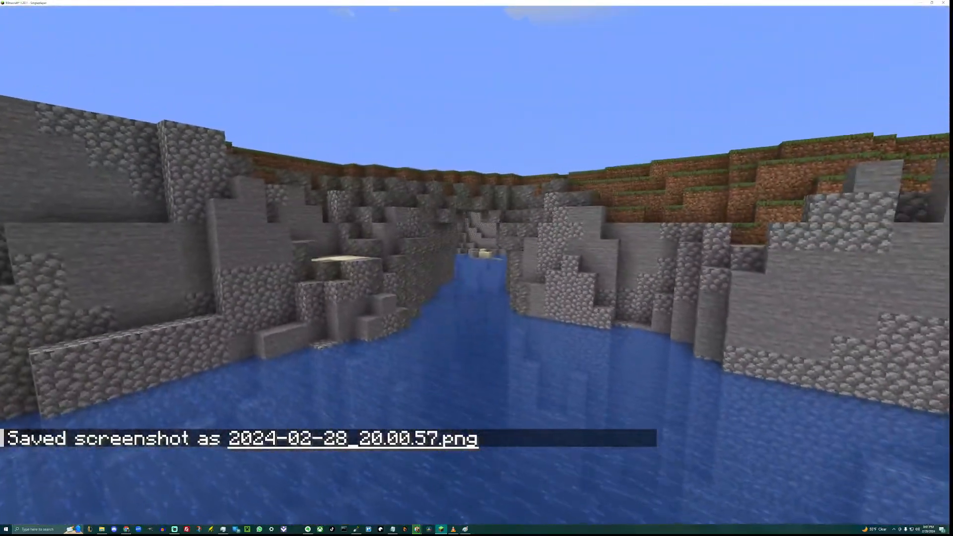
key(w)
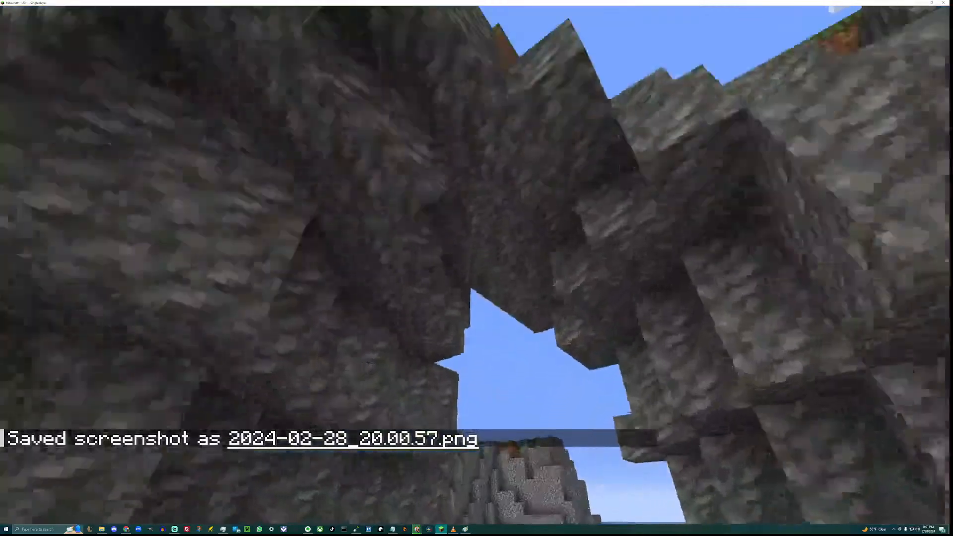
key(s)
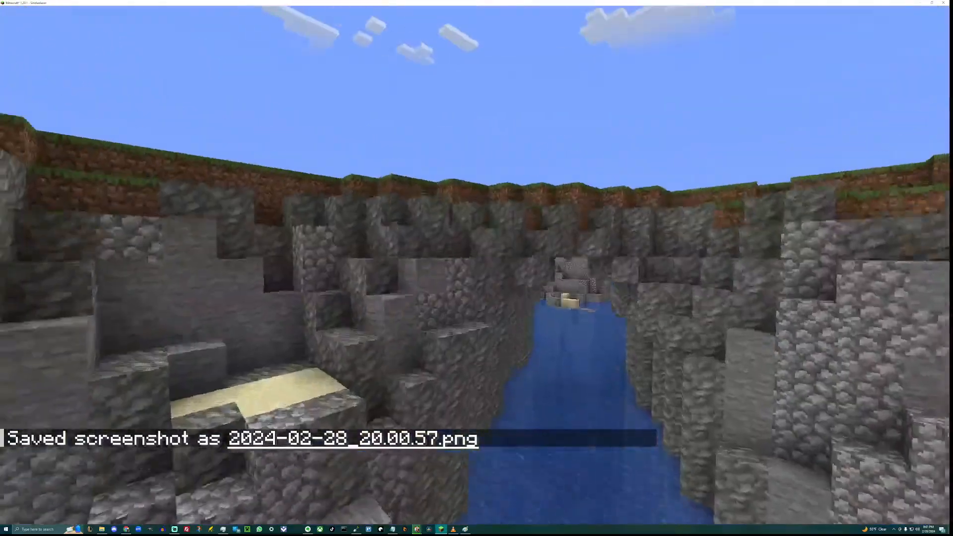
key(space)
key(w)
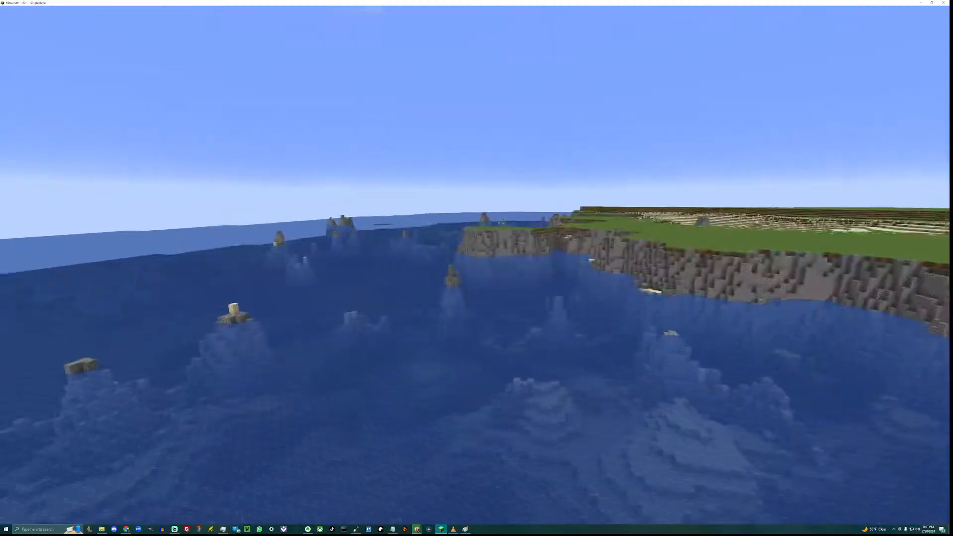
View the grassy headland and the terraced sandy bay with its rock tower from above, and continue to the cliffs beyond.
key(w)
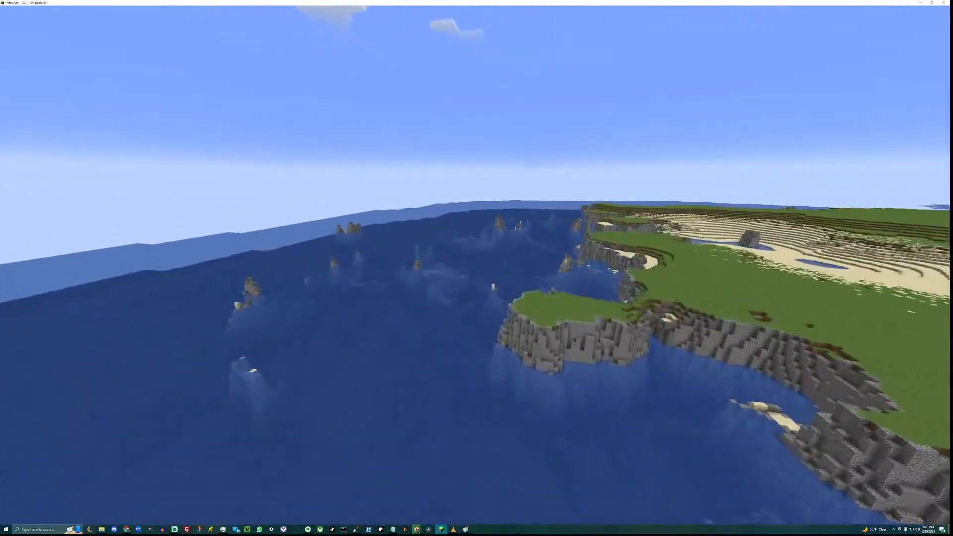
key(w)
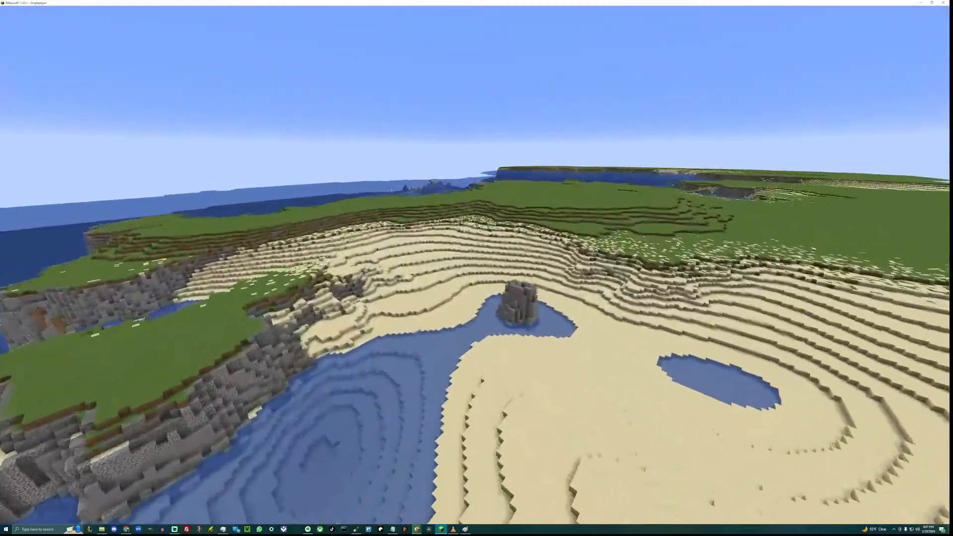
key(w)
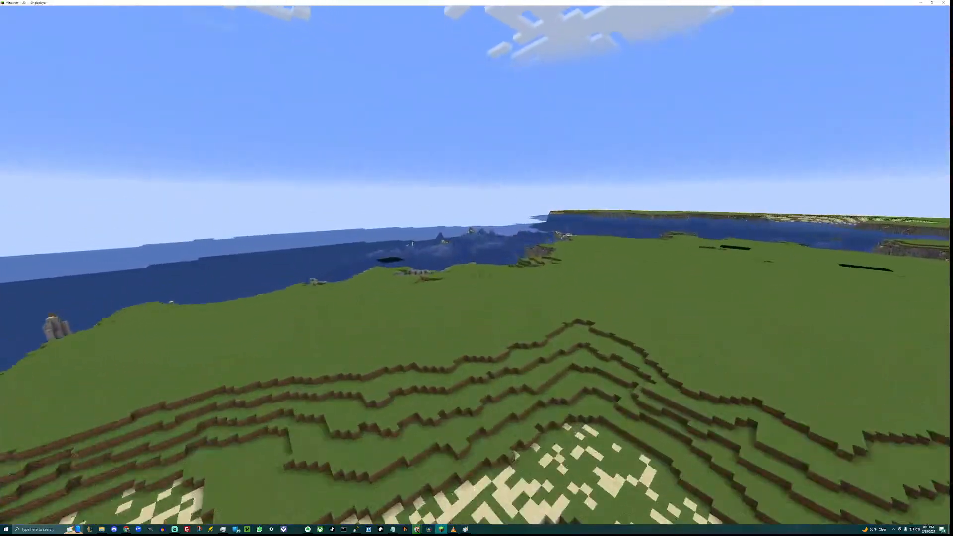
key(w)
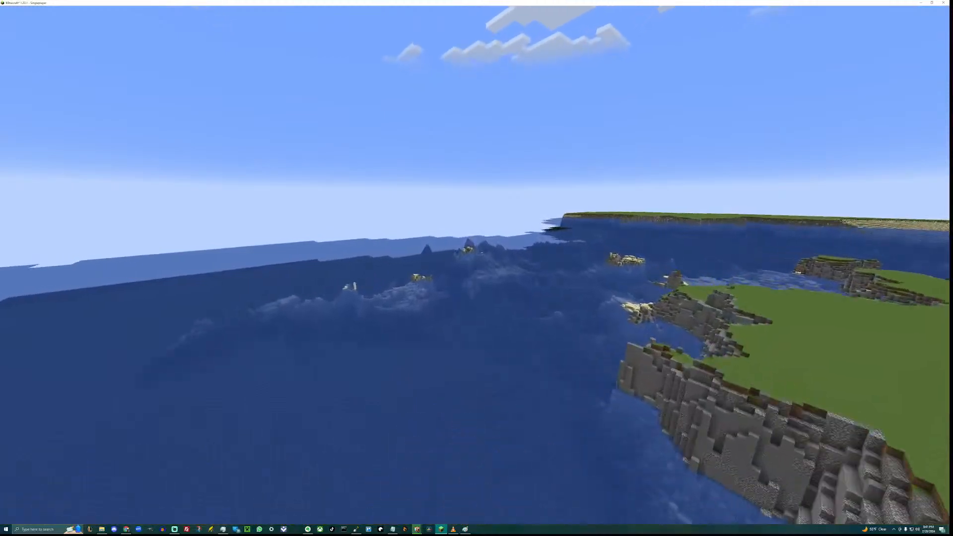
key(w)
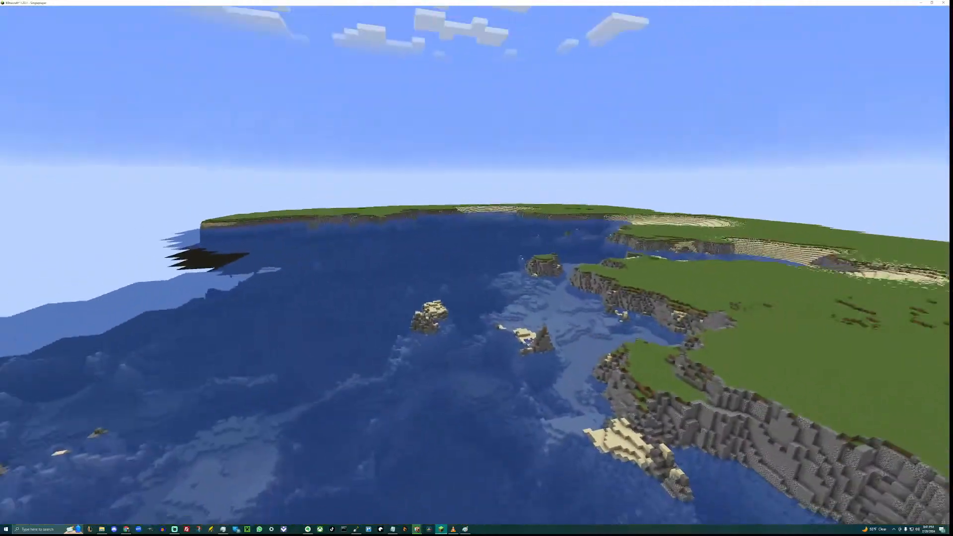
Cross the open water past the grassy islet to survey the far cliffs, wide beach and scattered sea stacks.
key(w)
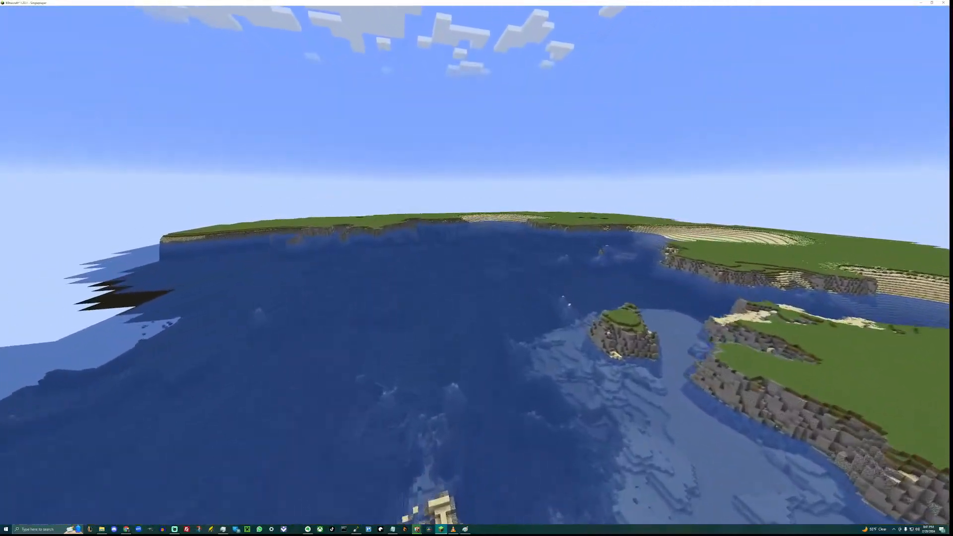
key(w)
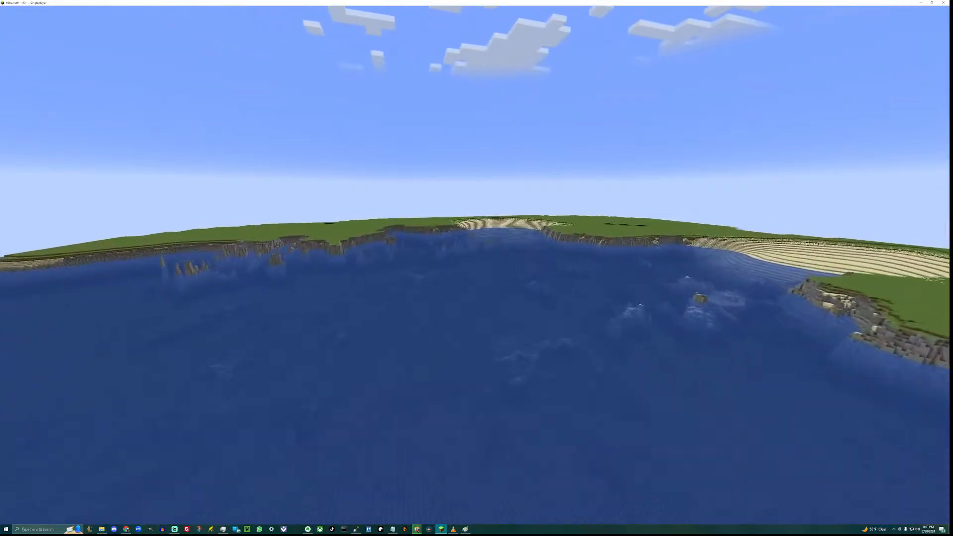
key(w)
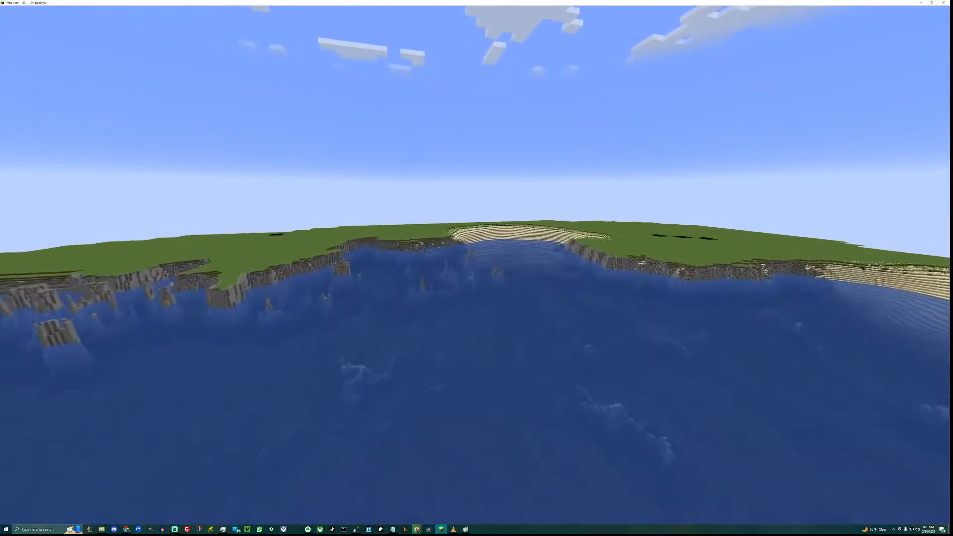
key(w)
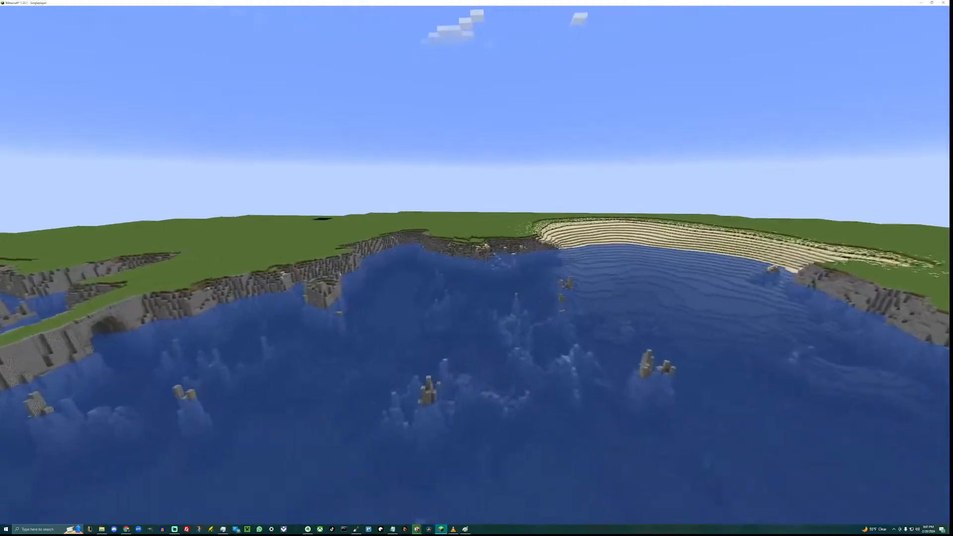
key(w)
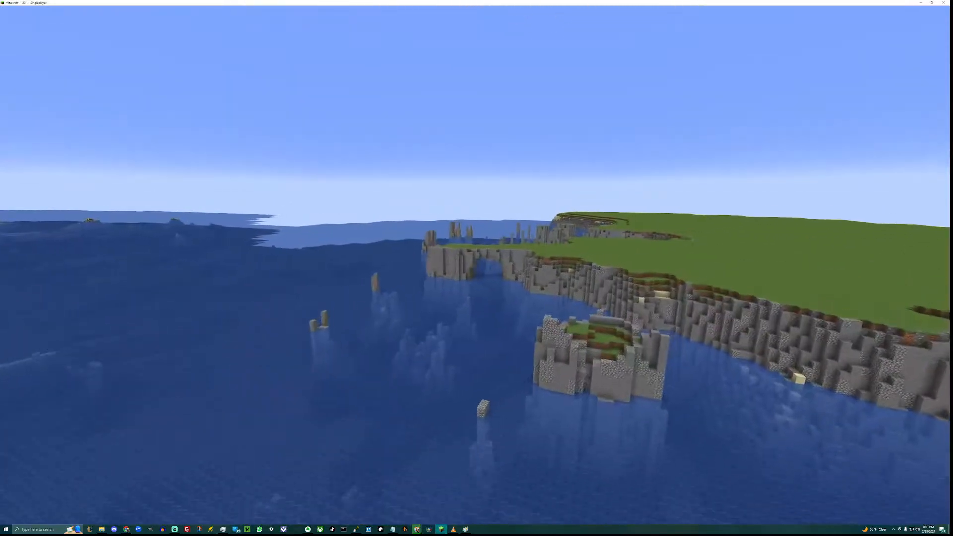
Approach the headland with the rock arch and frame it together with the cliffs and the offshore stack.
key(w)
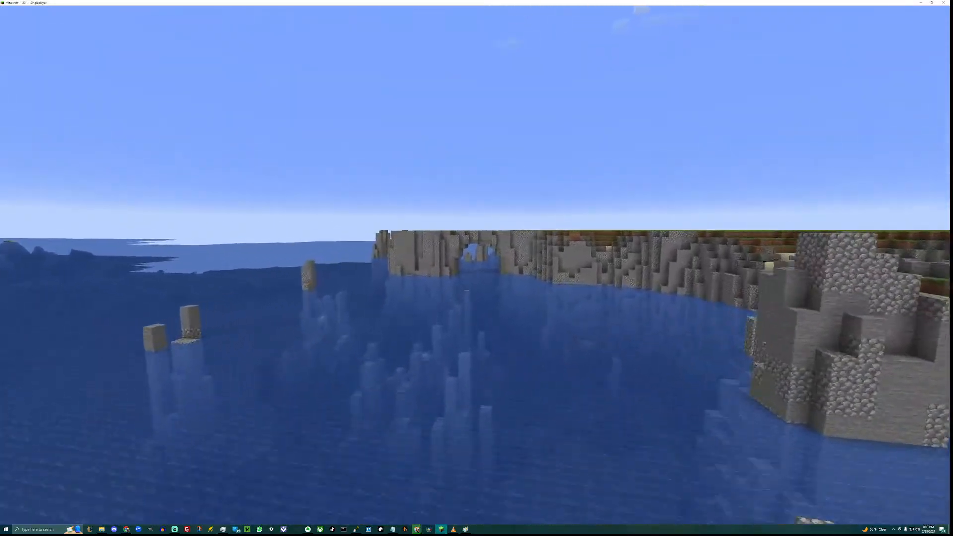
key(w)
key(space)
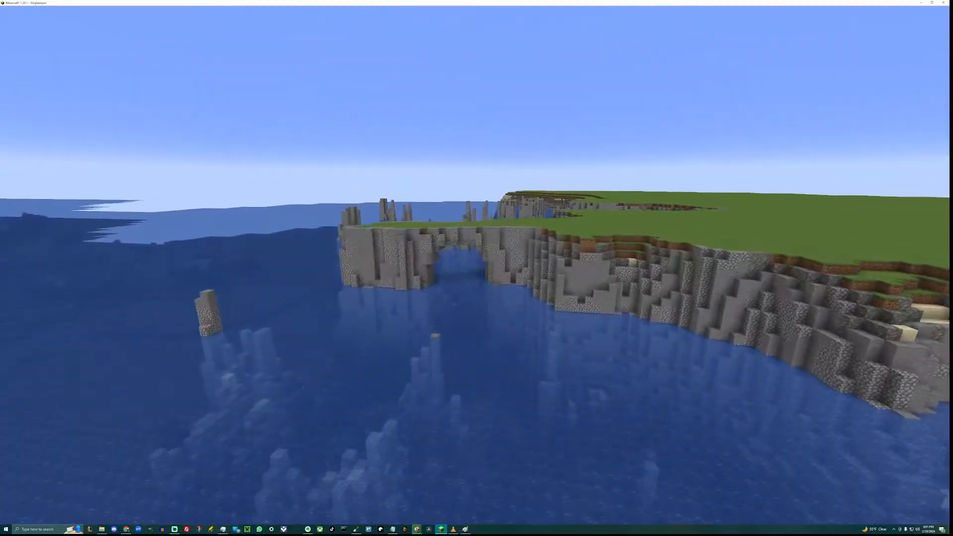
key(w)
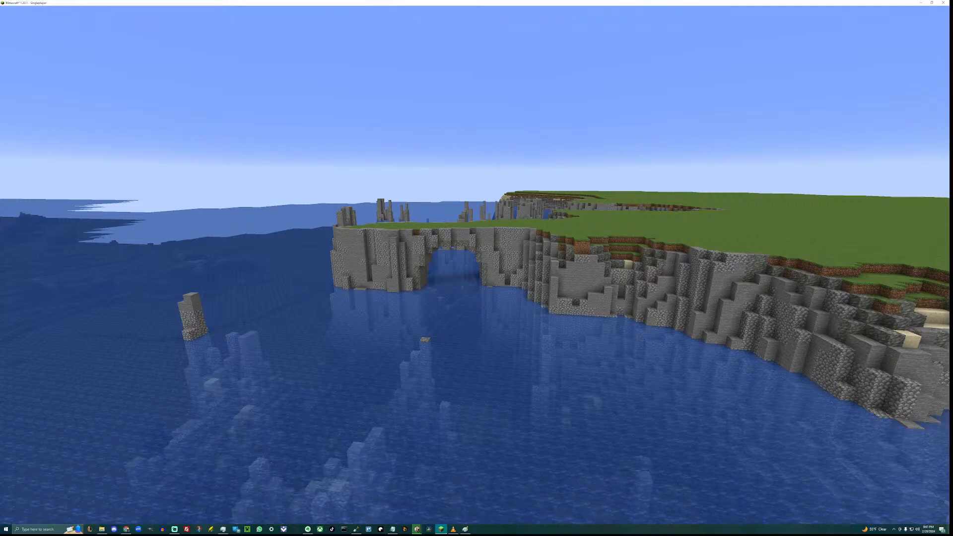
Enable shaders with the photon-main.zip pack and return to the game.
key(Escape)
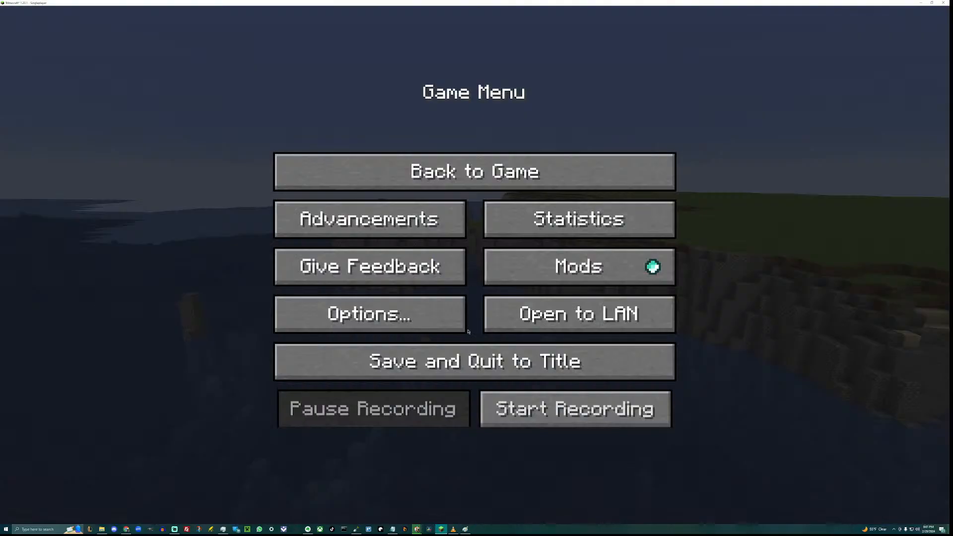
click(348, 321)
click(316, 241)
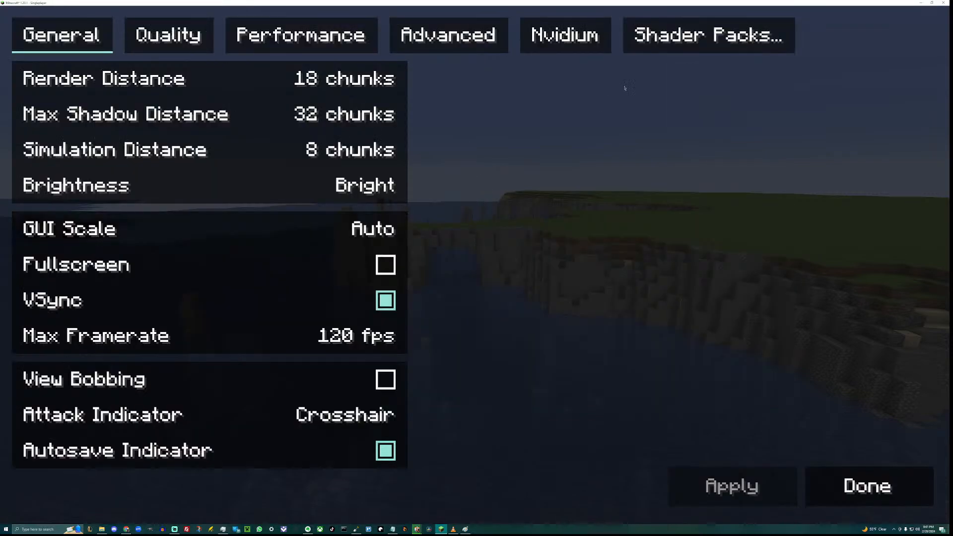
click(708, 34)
click(475, 94)
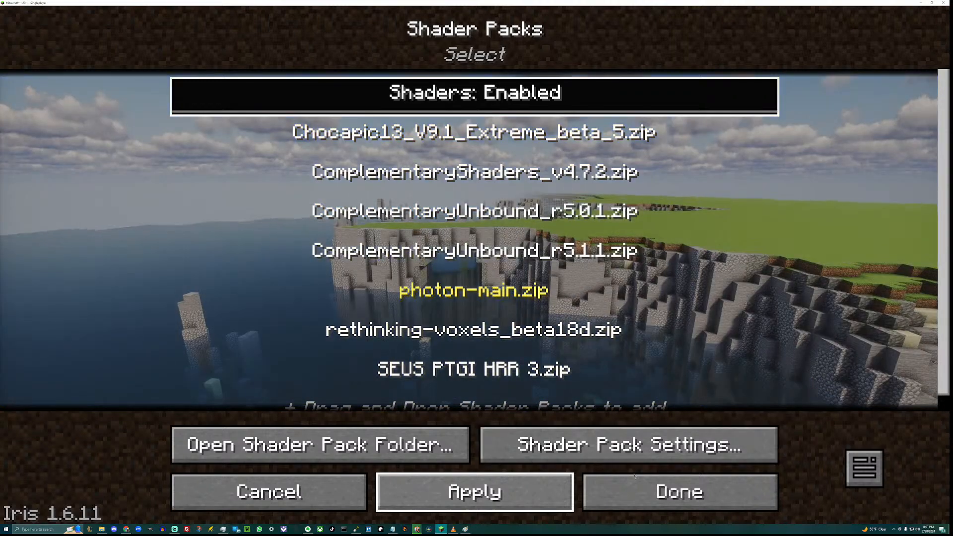
click(643, 487)
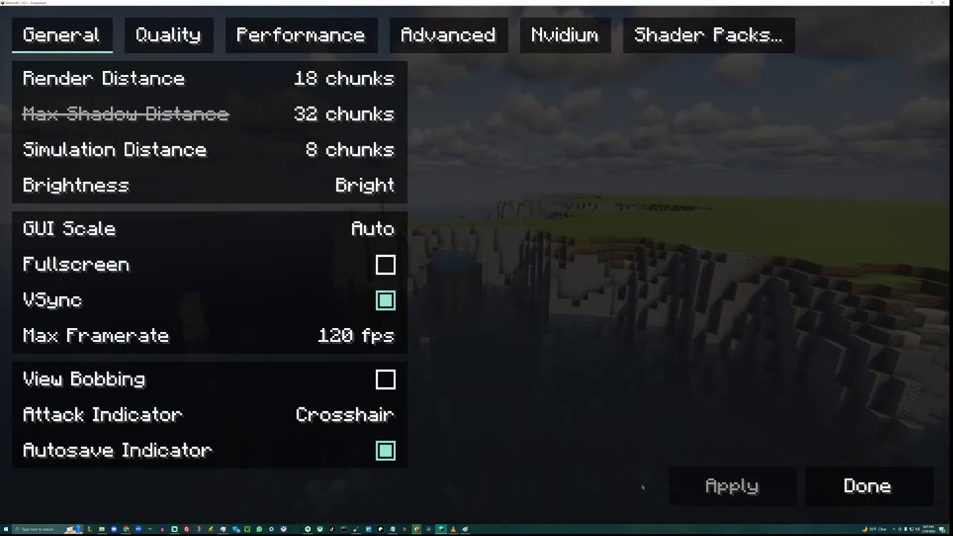
click(866, 480)
key(Escape)
key(Escape)
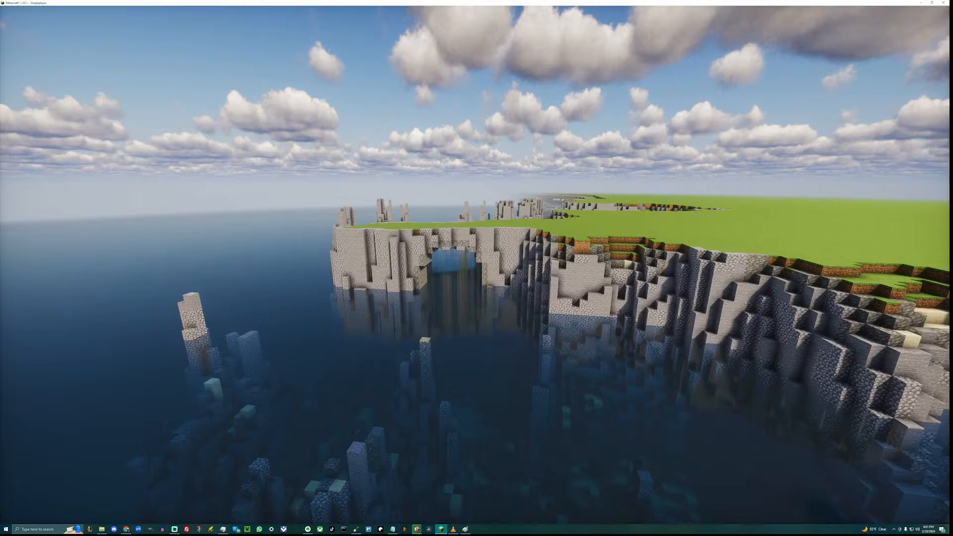
Capture screenshots with shaders on of the rock arch headland and the beach-lined inlet, disabling shaders after each shot.
key(F2)
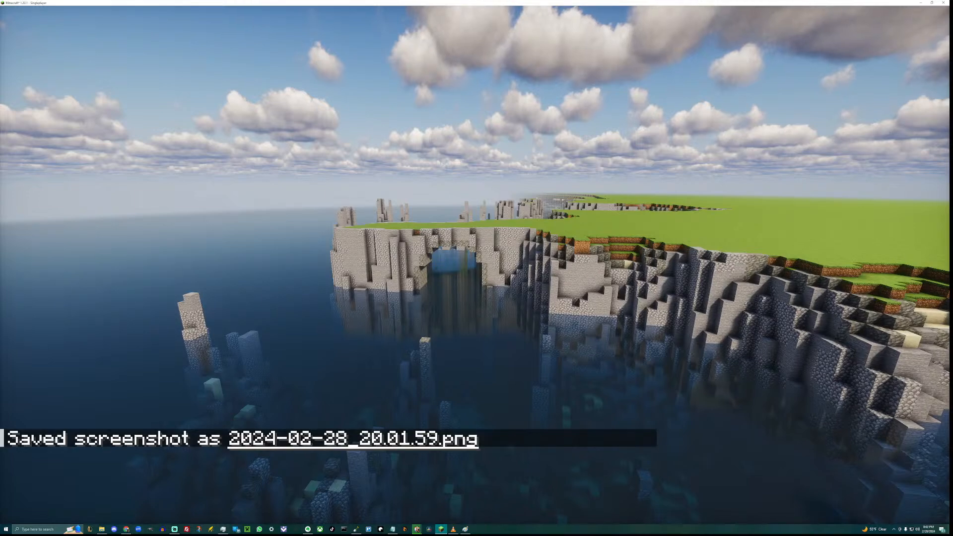
key(k)
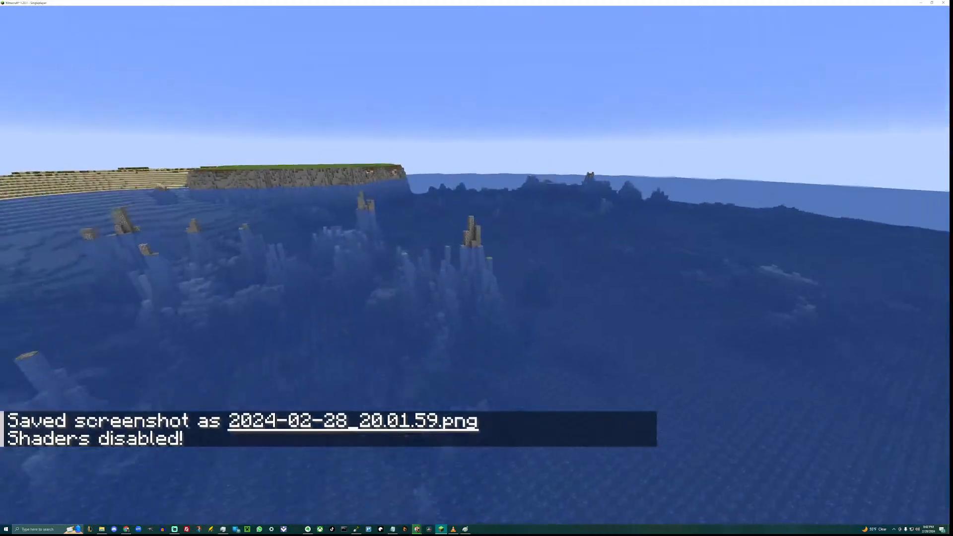
key(w)
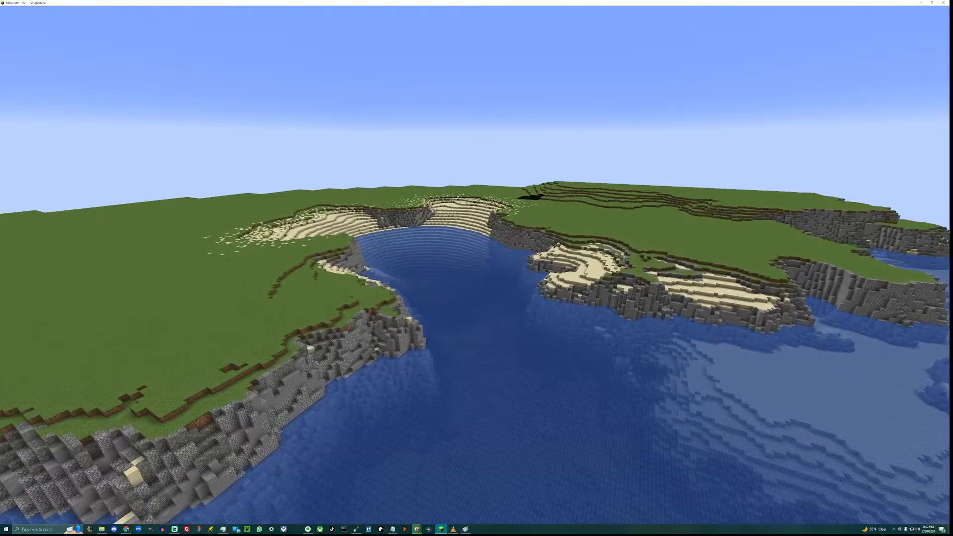
key(k)
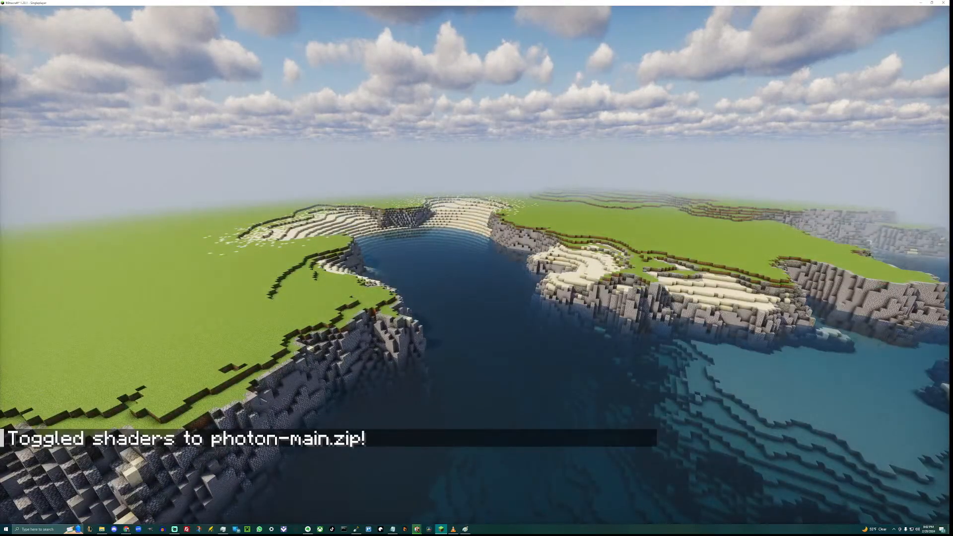
key(F2)
key(k)
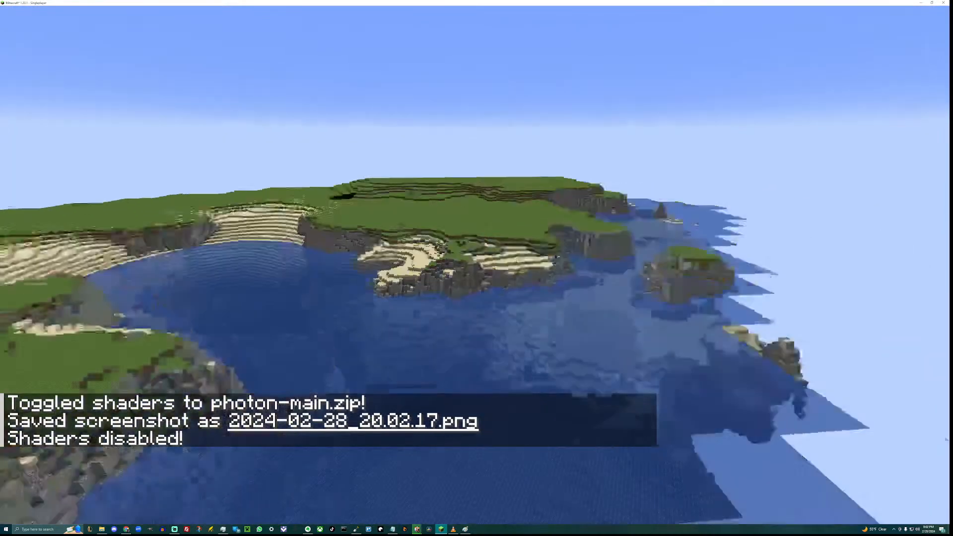
Travel out past the grassy islet and capture a shaders-on screenshot of the long cliff coastline with its sea stack, then disable shaders.
key(w)
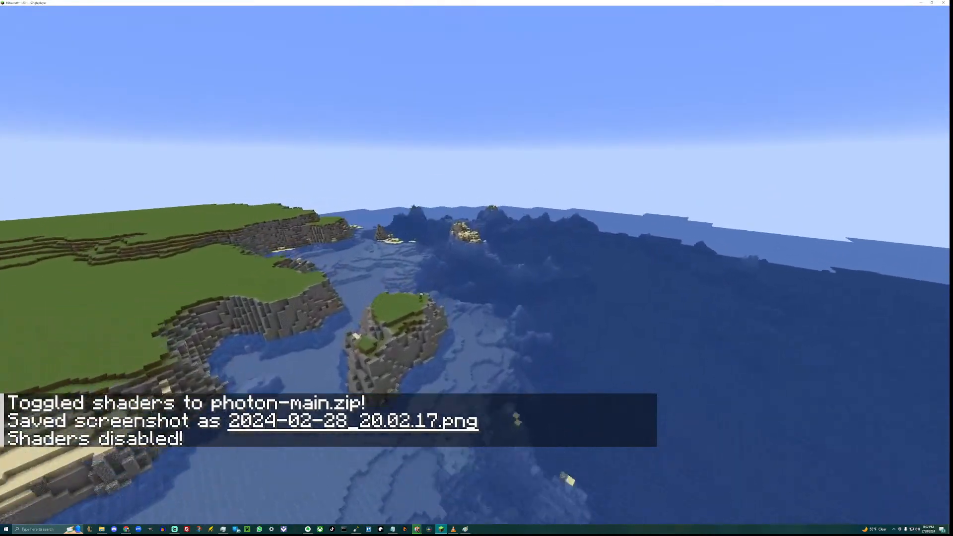
key(w)
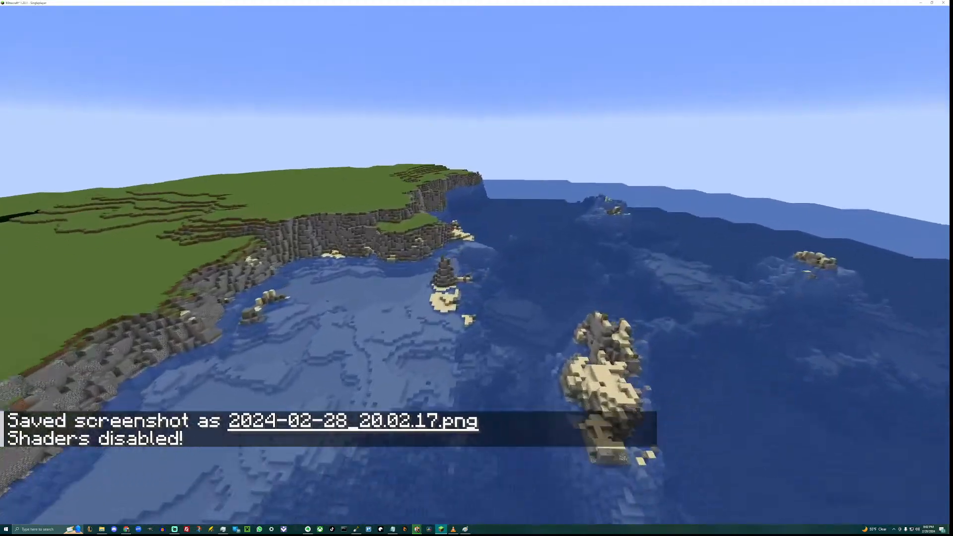
key(d)
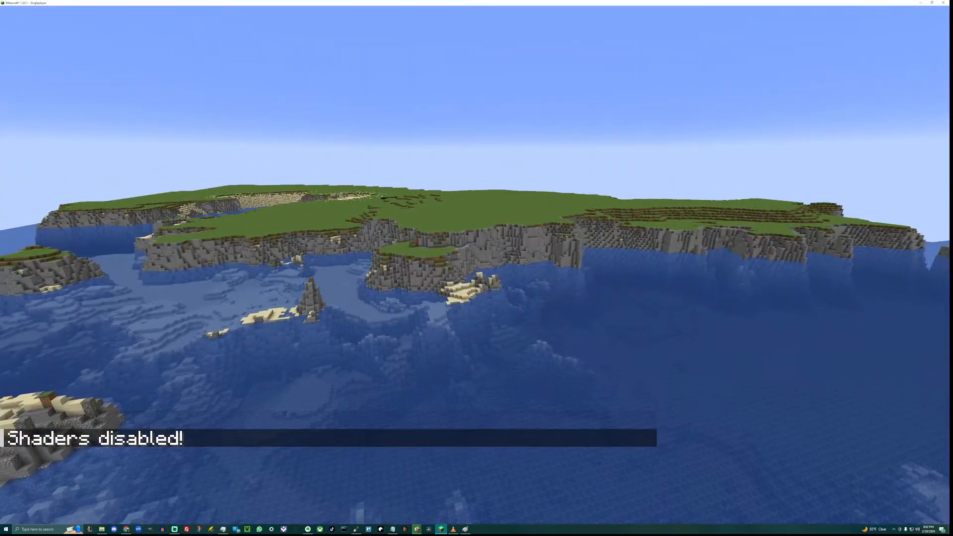
key(k)
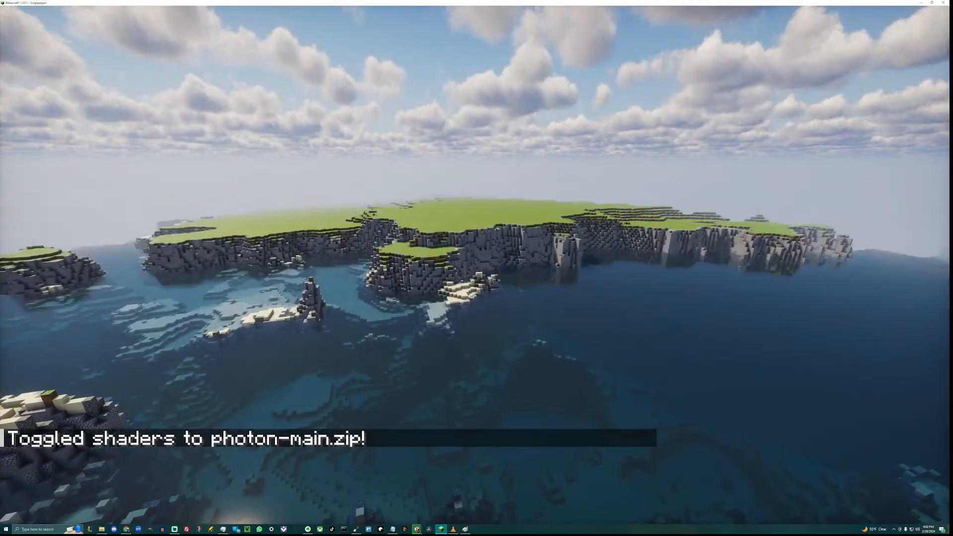
key(F1)
key(F1)
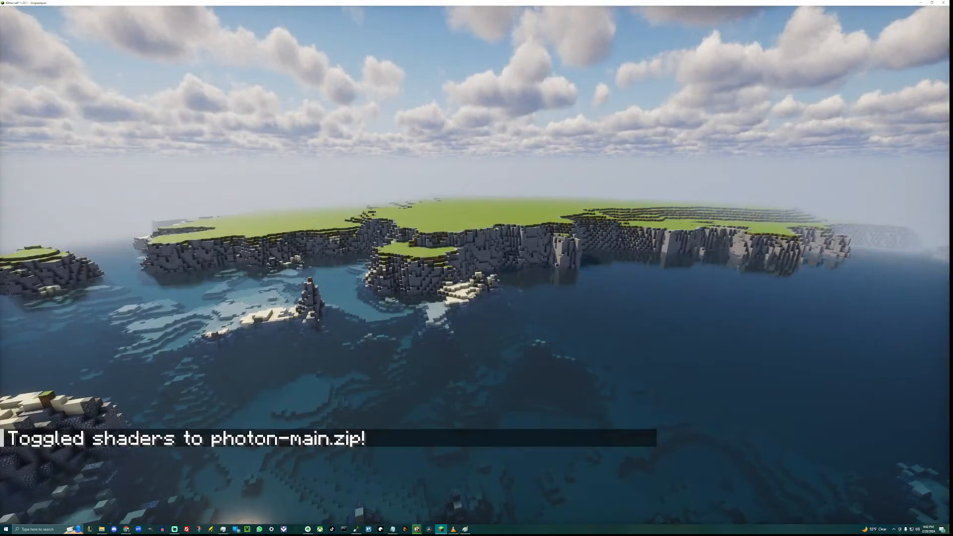
key(k)
key(F2)
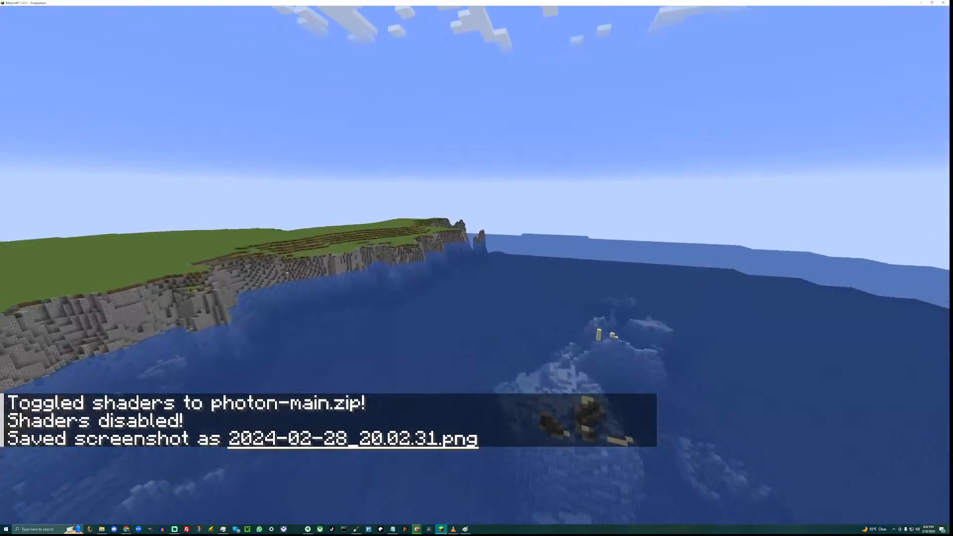
Follow the cliff coastline to the terraced sandy bay and survey it with its sea stacks from offshore.
key(w)
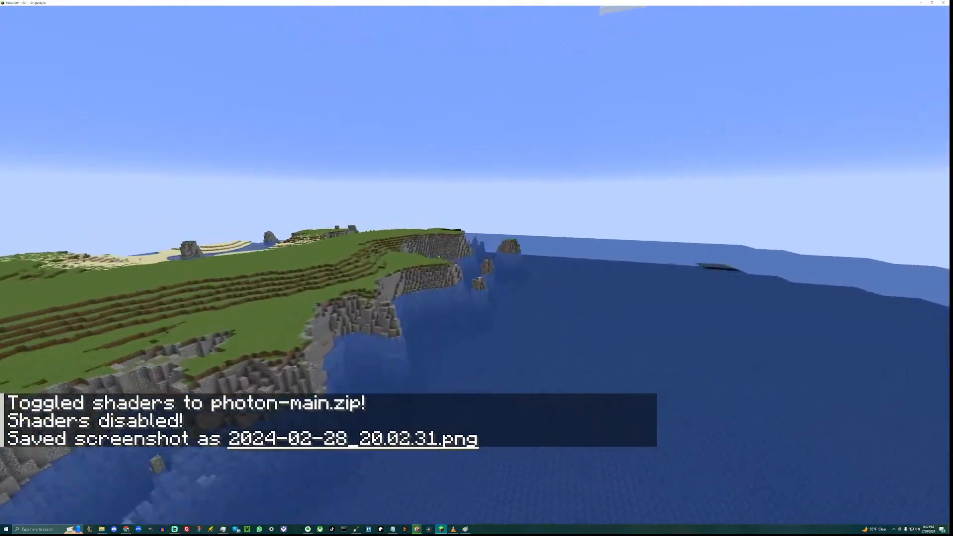
key(w)
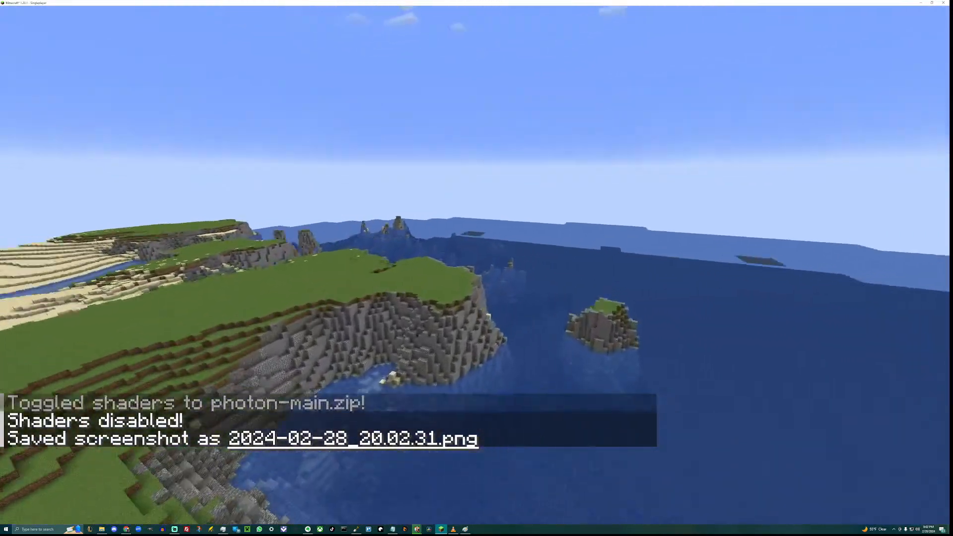
key(w)
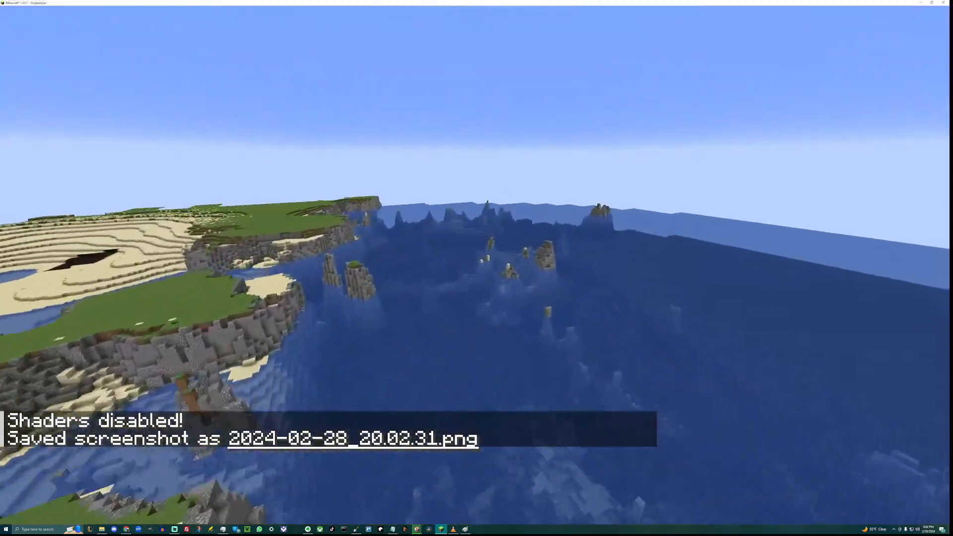
key(w)
key(a)
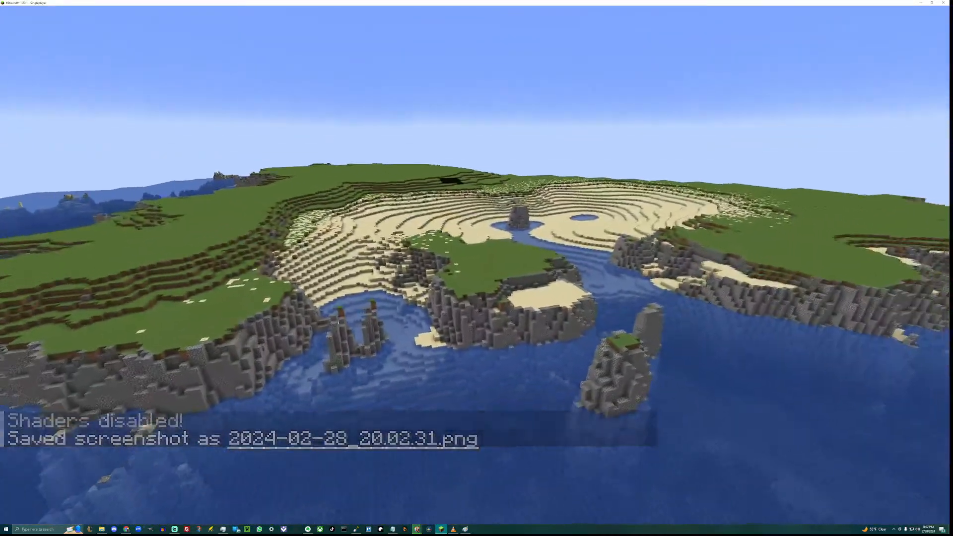
key(s)
key(a)
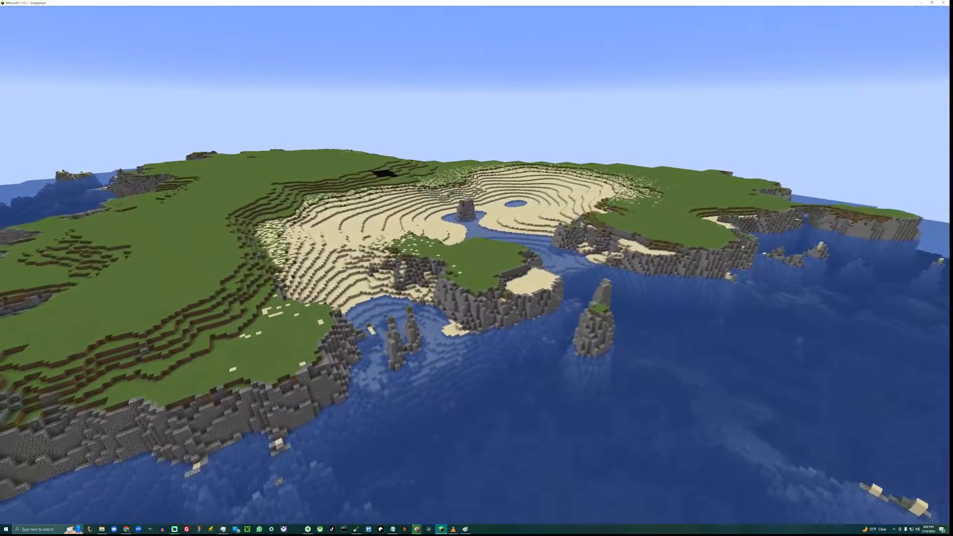
Inspect the sandy bay up close, frame it from above the sea, and capture a shaders-on screenshot, disabling shaders after the shot.
key(w)
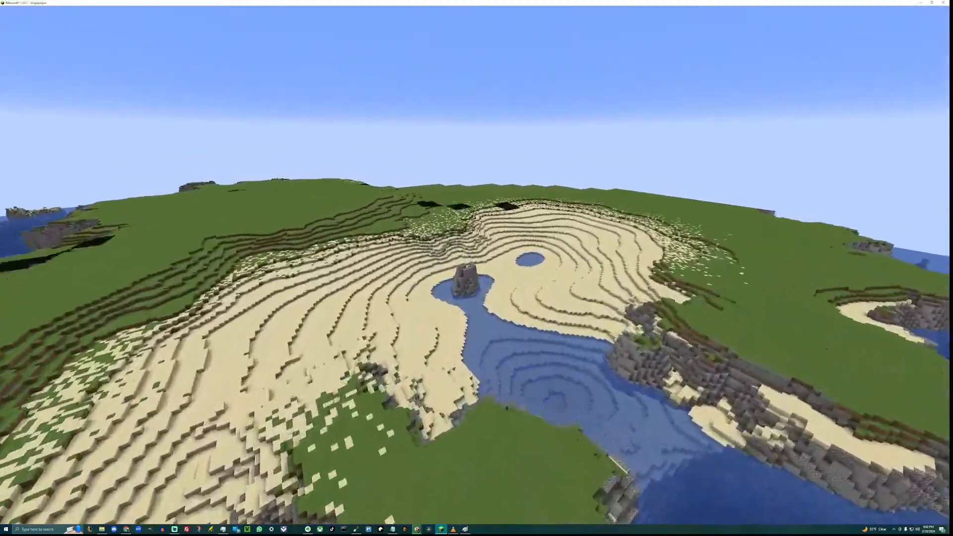
key(w)
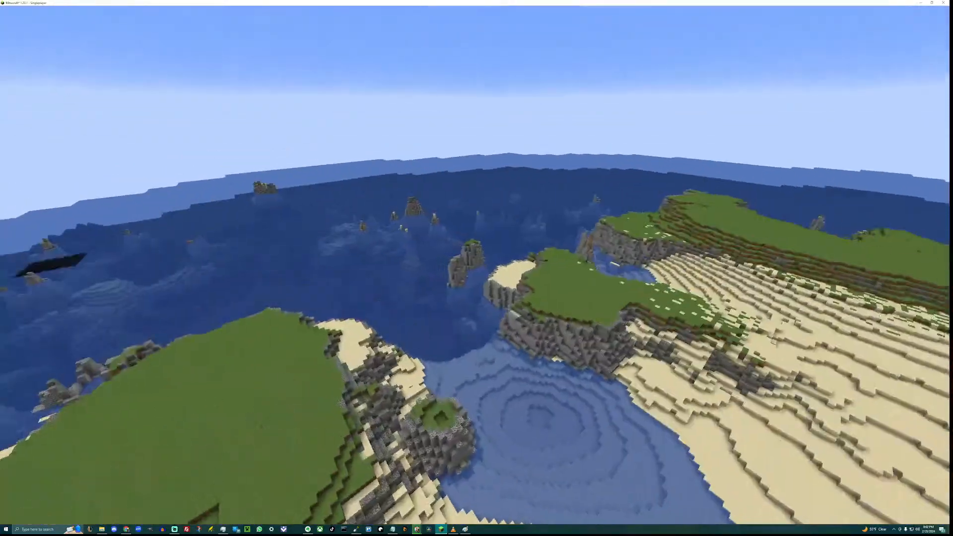
key(w)
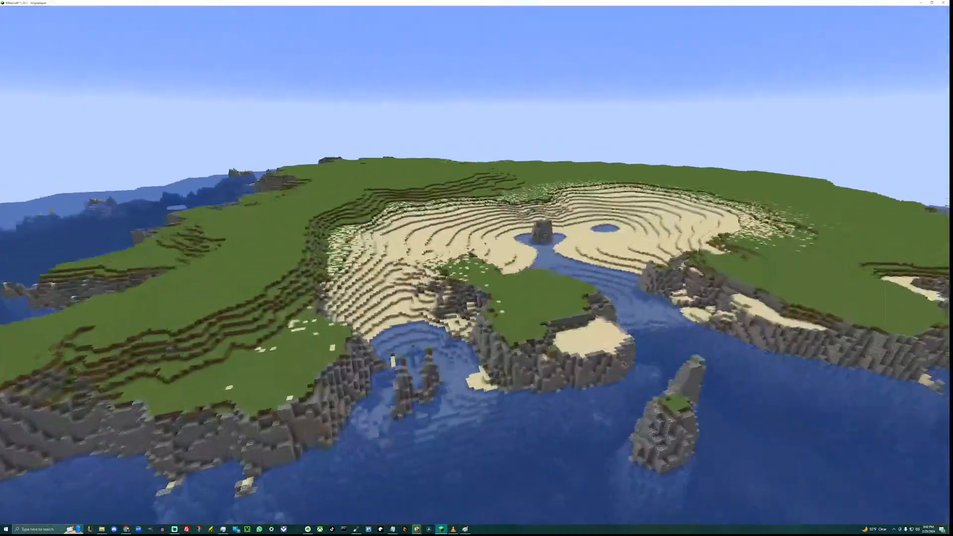
key(w)
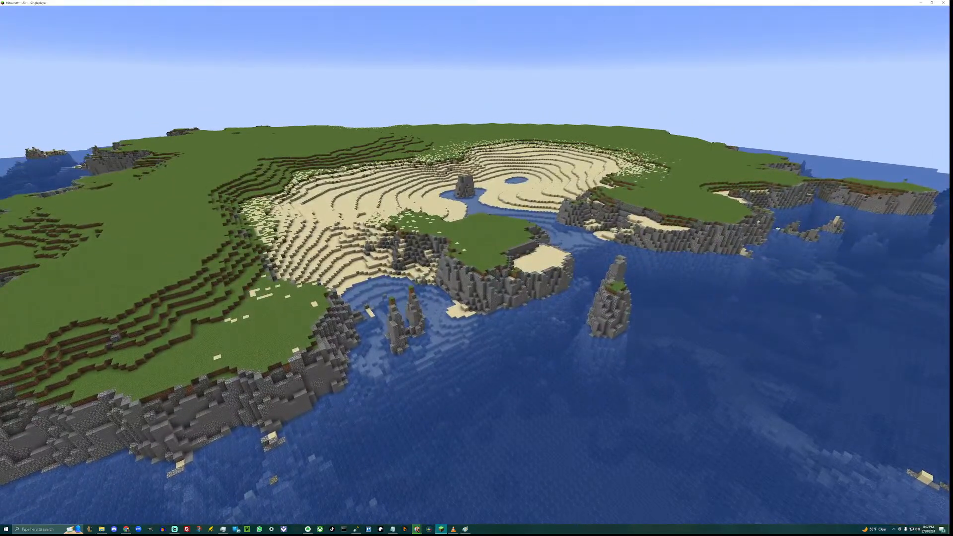
key(k)
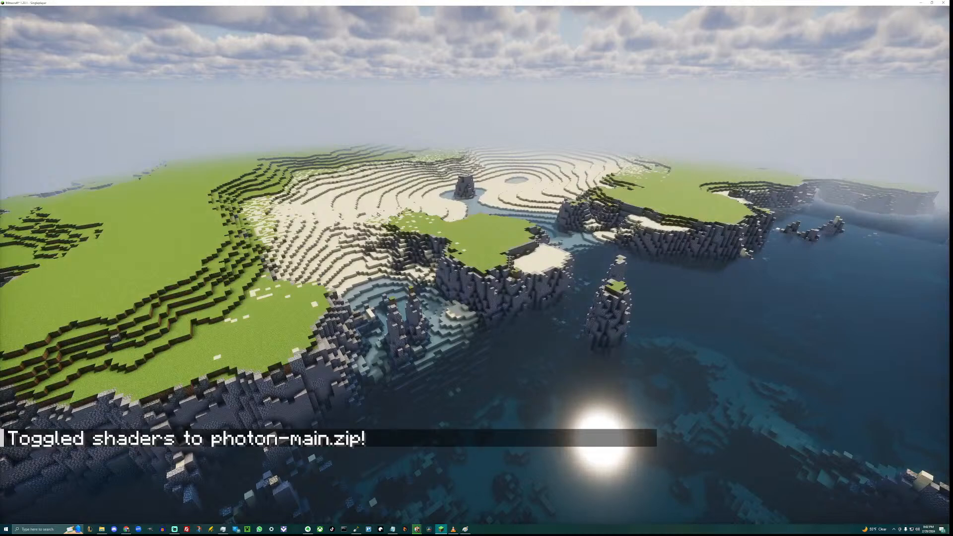
key(F2)
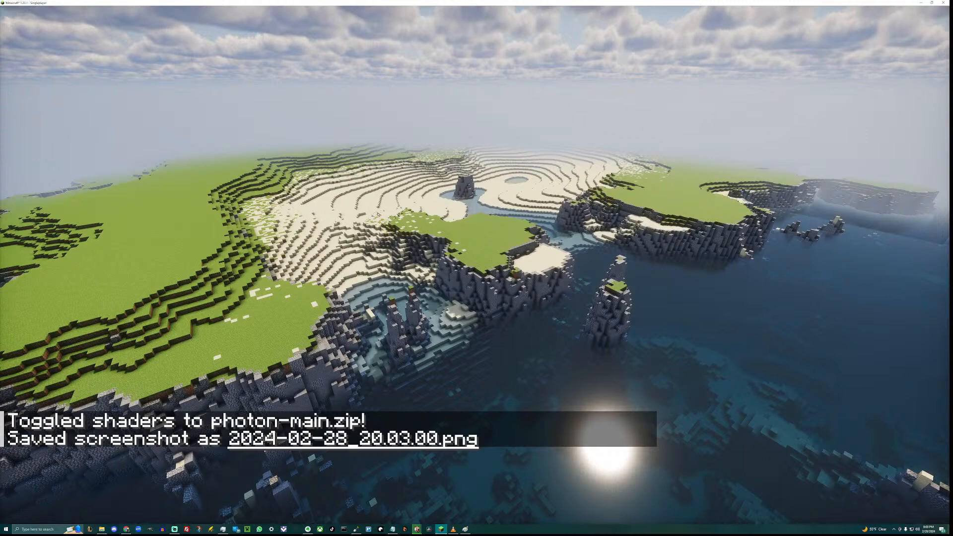
key(k)
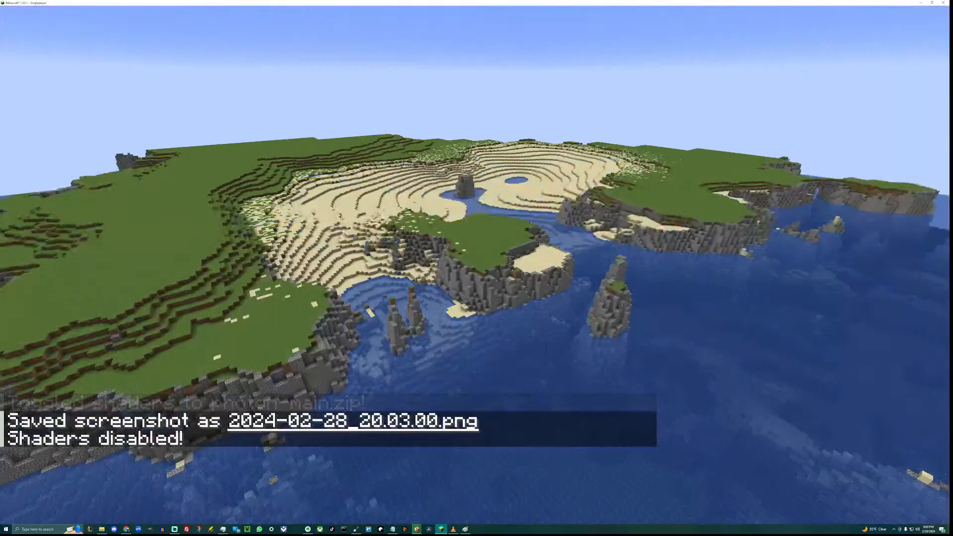
Descend beside the cliffs beyond the bay, capture a shaders-on screenshot of the cliff face and small stacks, and disable shaders.
key(w)
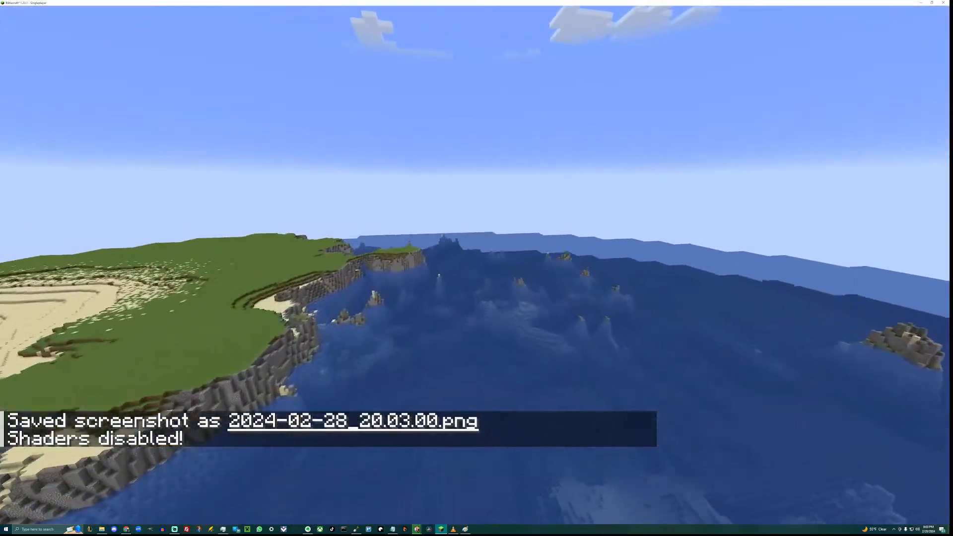
key(w)
key(shift)
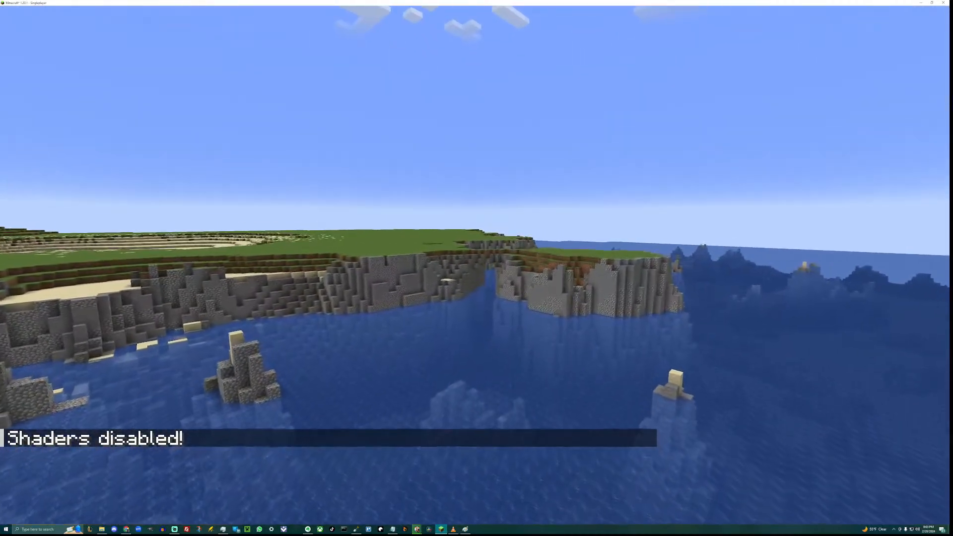
key(k)
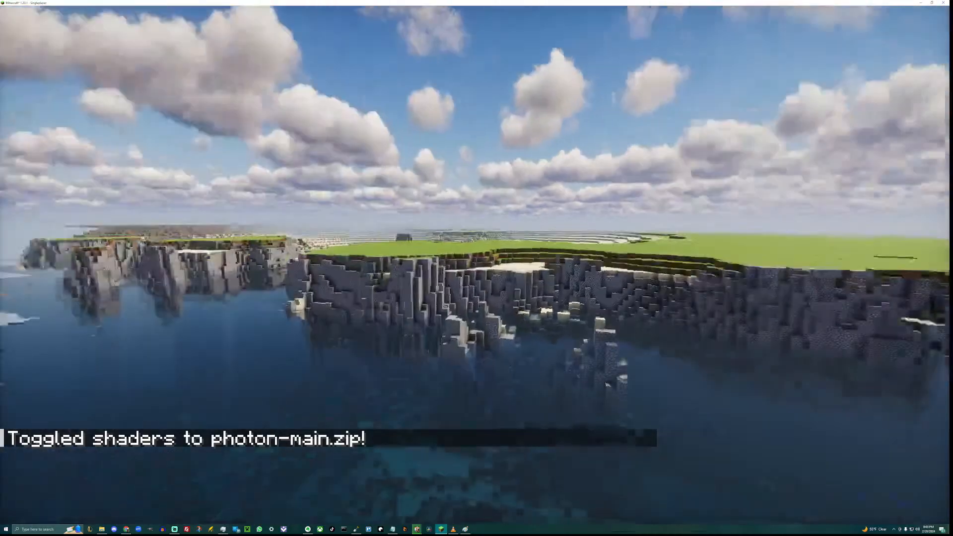
key(F2)
key(space)
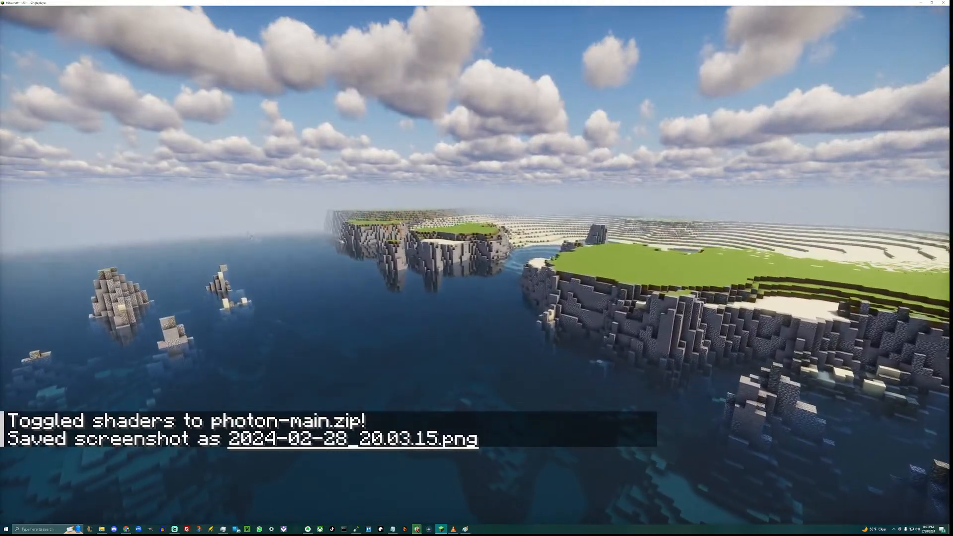
key(k)
Leave the Minecraft view, switch back to WorldPainter and save the world.
key(Escape)
click(464, 364)
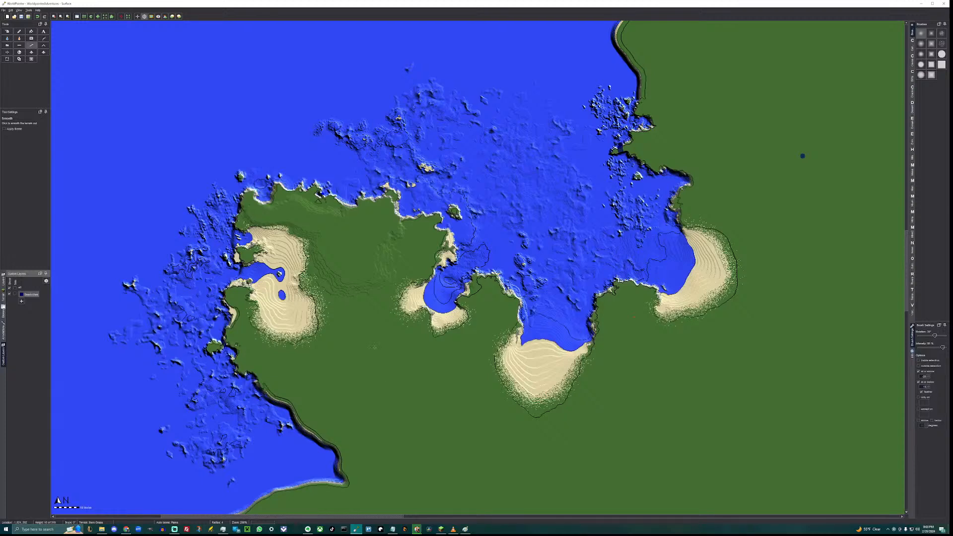
click(21, 16)
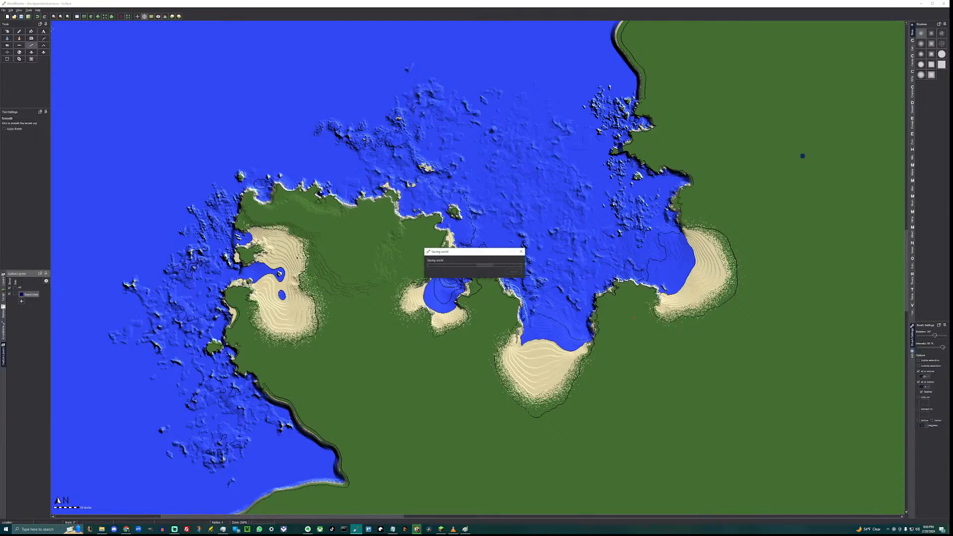